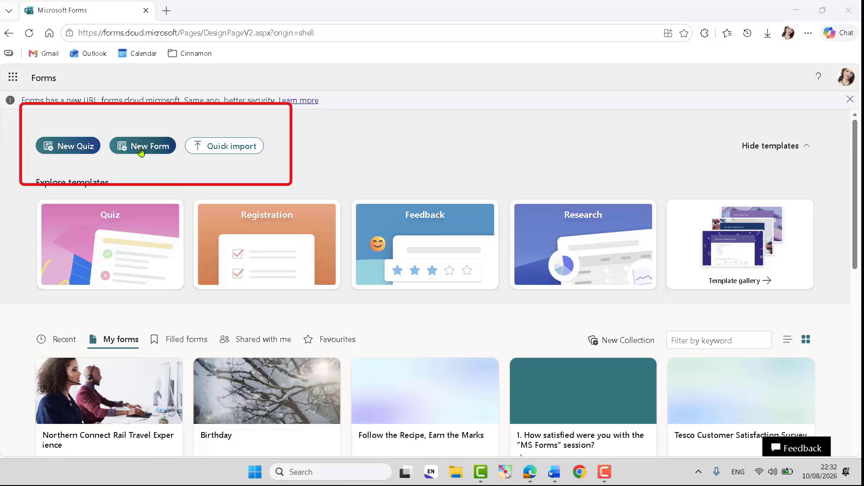
- View the Quick import options for creating a form from an existing Word or PDF file, and dismiss them
left_click(223, 150)
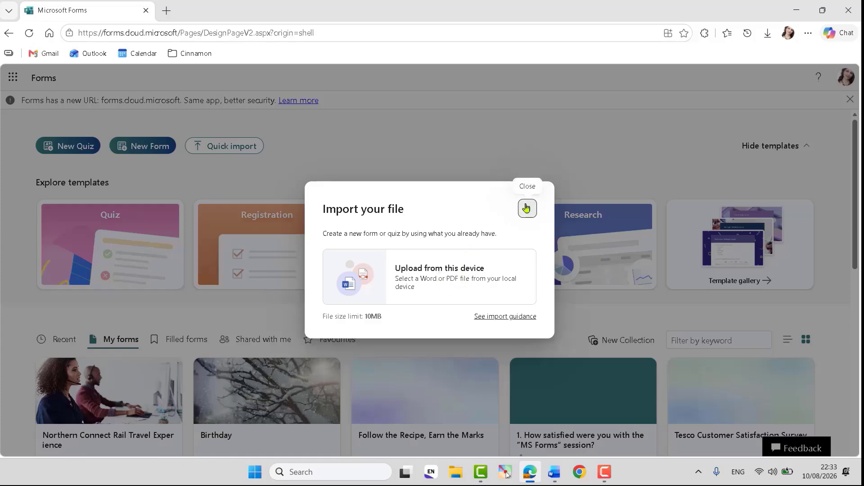
left_click(527, 208)
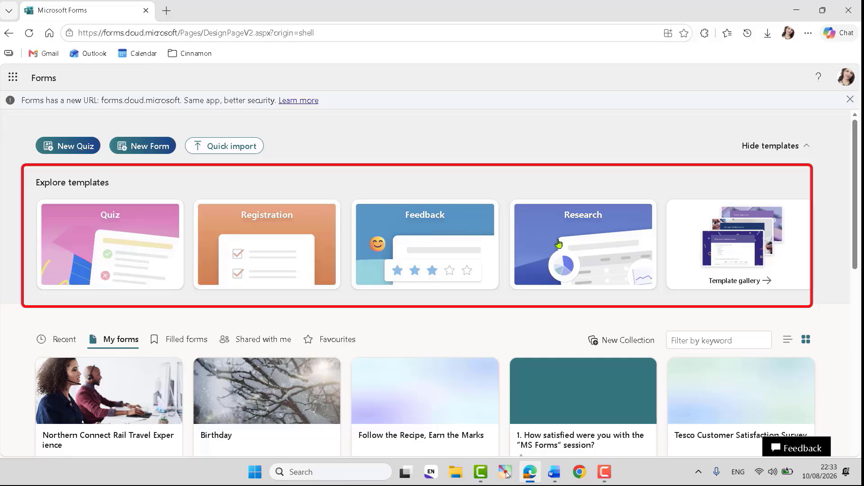
- Browse the full template gallery by category, from feedback and evaluation surveys through to quizzes and assessments
left_click(748, 286)
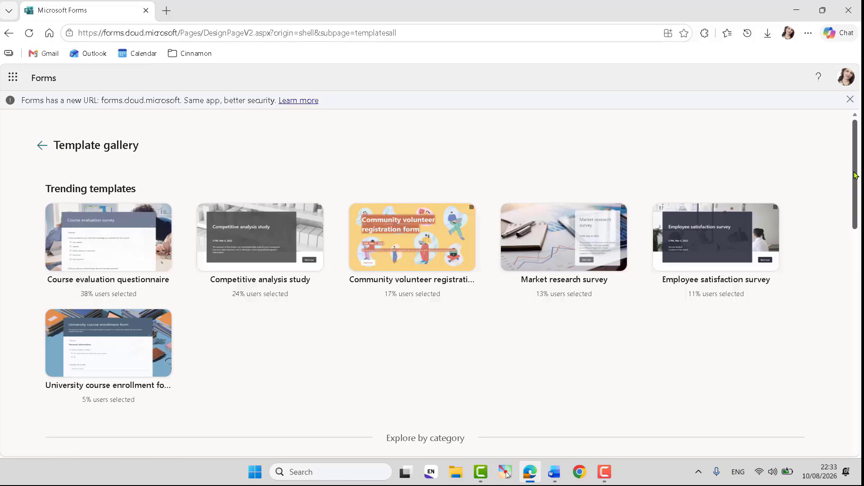
left_click_drag(855, 175, 855, 265)
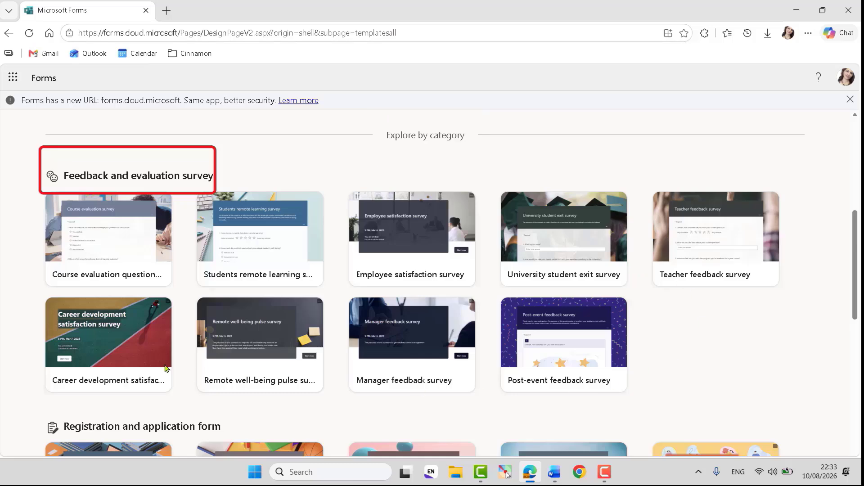
scroll(165, 368, "down", 2)
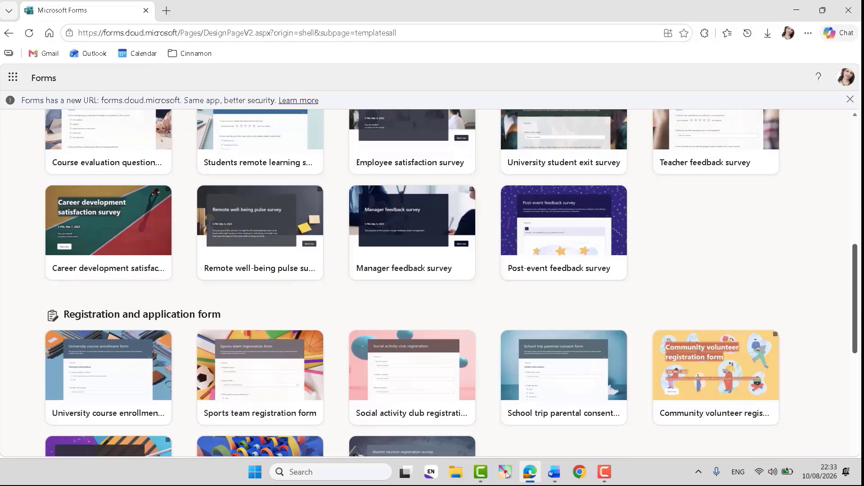
scroll(450, 284, "down", 2)
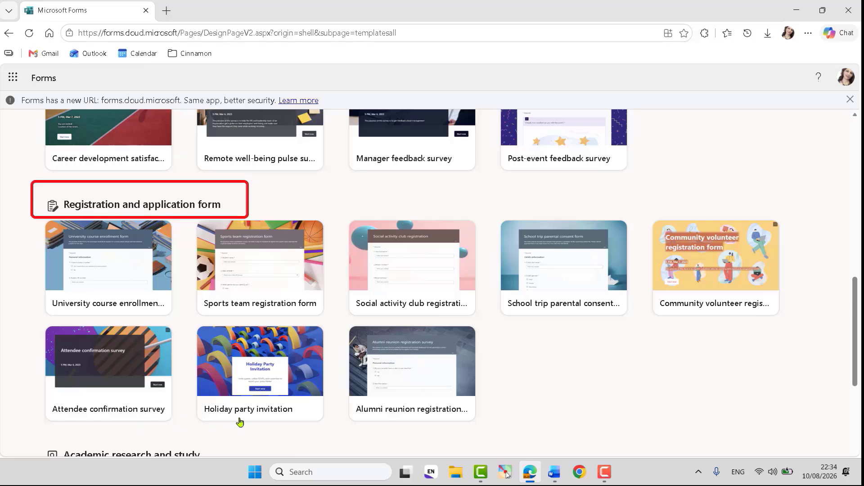
scroll(450, 284, "down", 5)
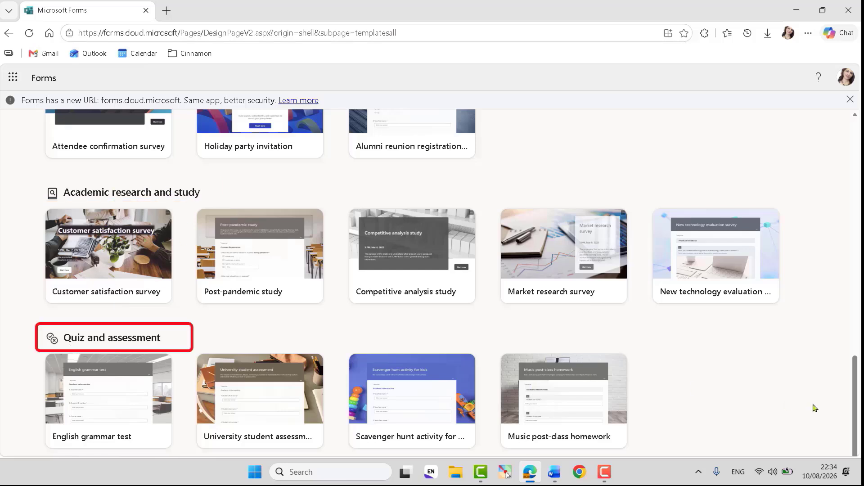
left_click_drag(857, 379, 853, 164)
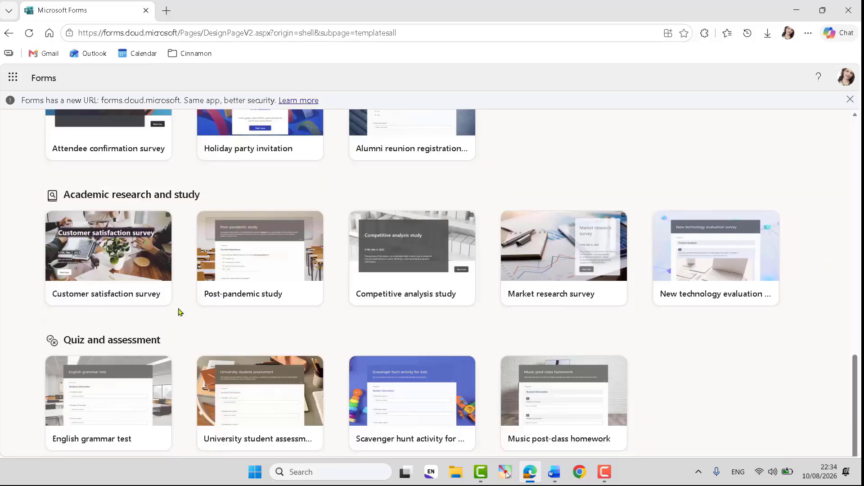
- Create a form from the Customer satisfaction survey template and start its computer preview
left_click(113, 241)
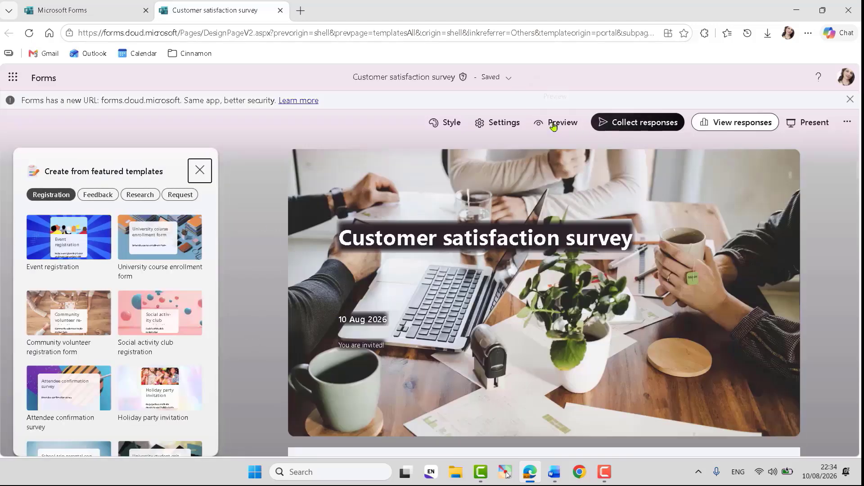
left_click(553, 124)
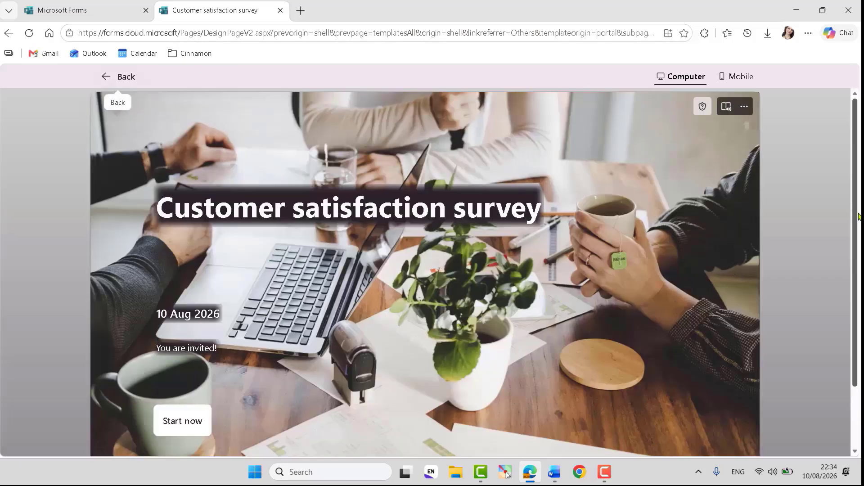
scroll(857, 210, "down", 2)
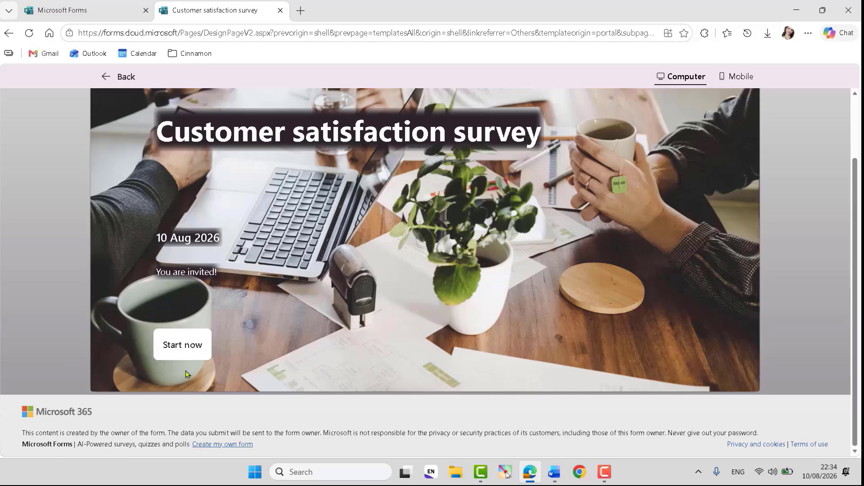
left_click(184, 345)
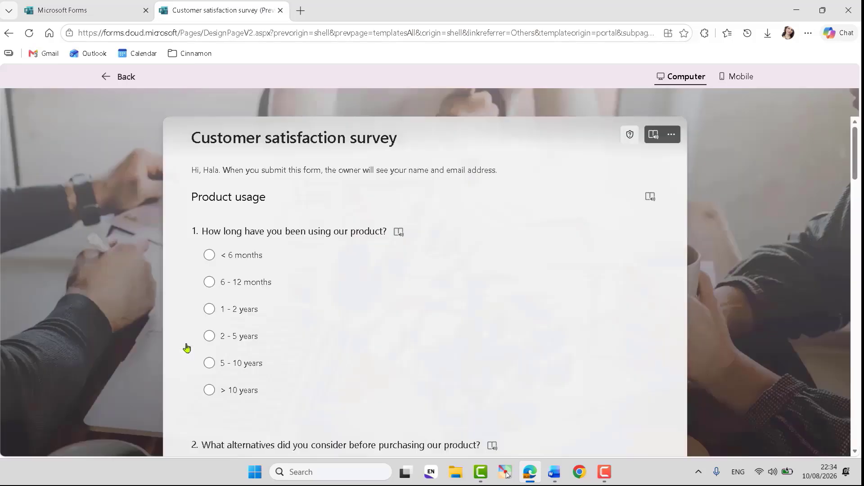
- Review questions 1 to 12 of the previewed survey, including the choice, text and satisfaction rating questions
scroll(856, 144, "down", 10)
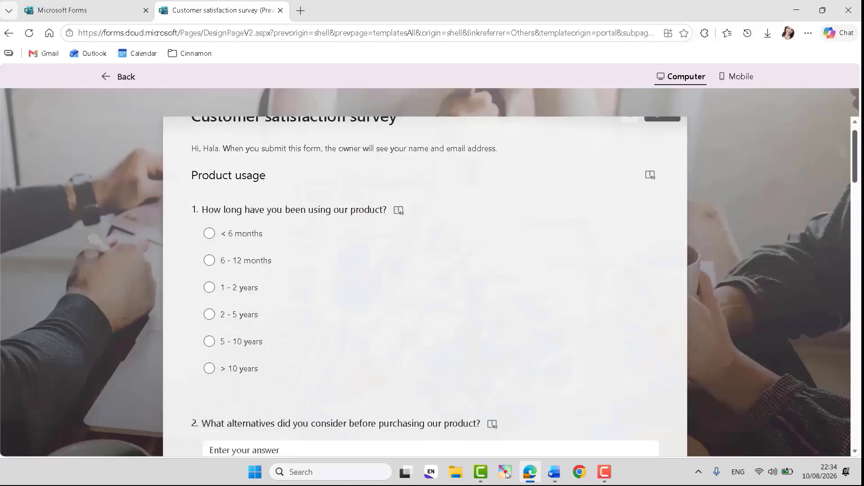
left_click_drag(859, 223, 860, 134)
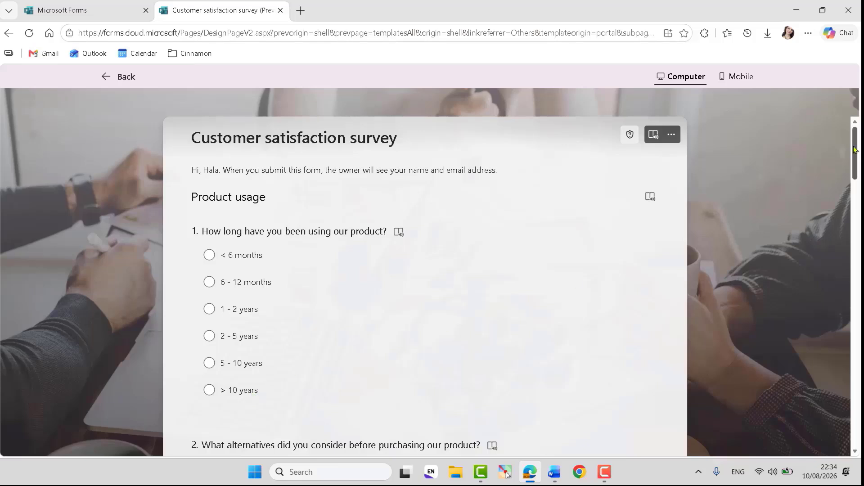
left_click_drag(855, 146, 855, 181)
left_click(261, 245)
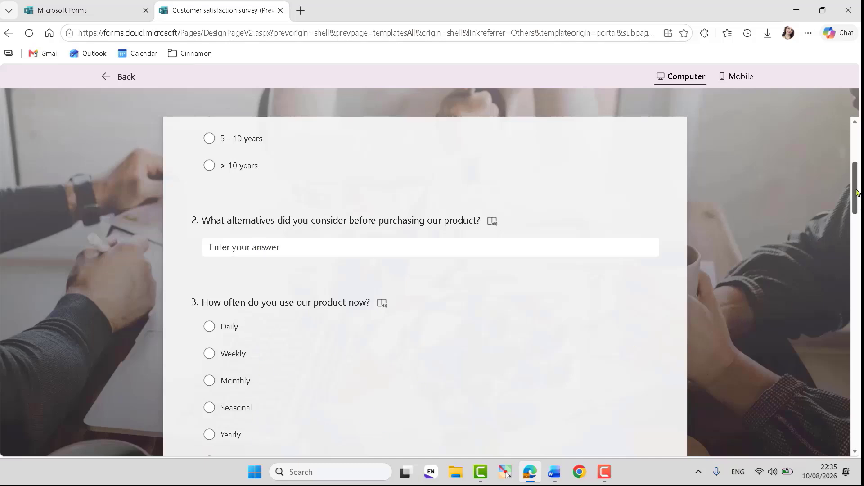
scroll(856, 191, "down", 8)
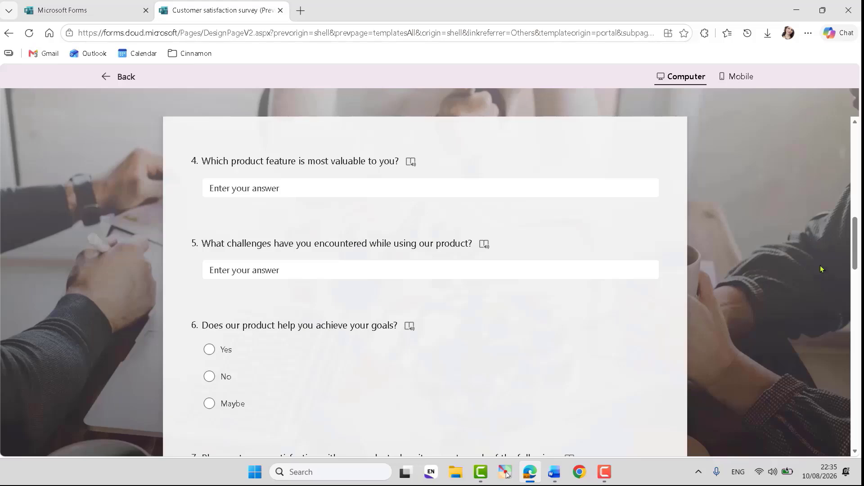
scroll(852, 247, "down", 6)
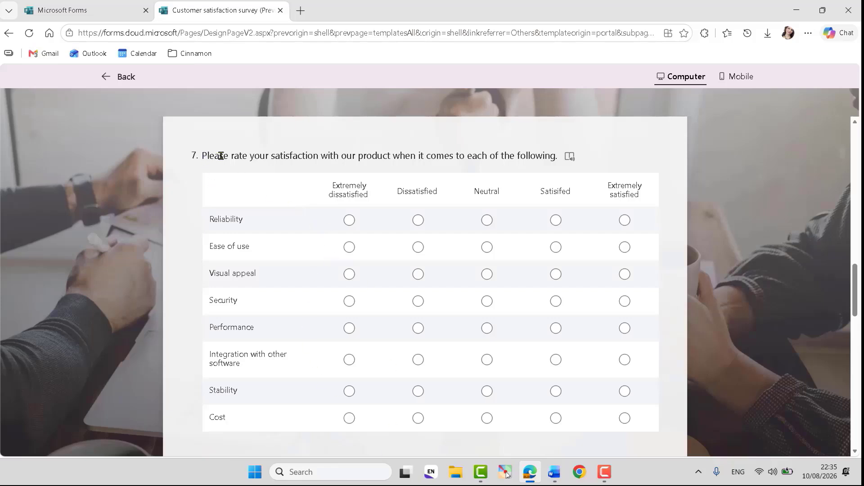
left_click_drag(224, 157, 472, 157)
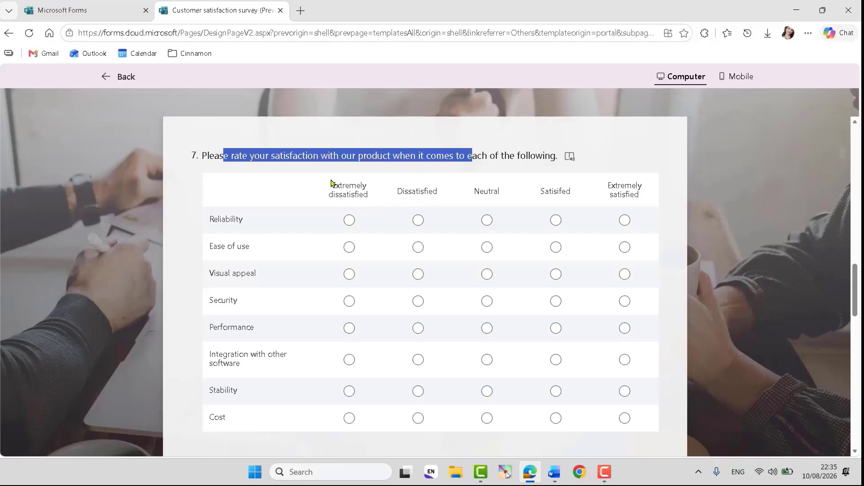
scroll(301, 197, "down", 15)
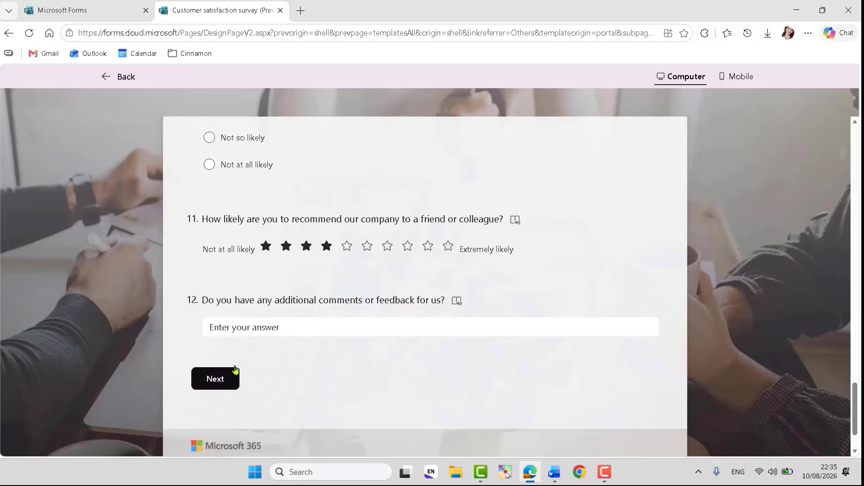
- Advance the preview to the Demographic information section, review its questions to the end, and close the survey
left_click(216, 380)
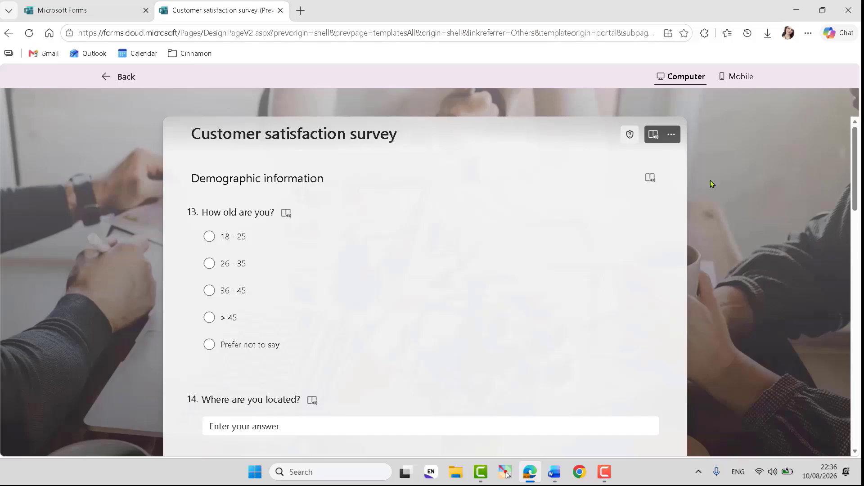
left_click_drag(856, 152, 857, 386)
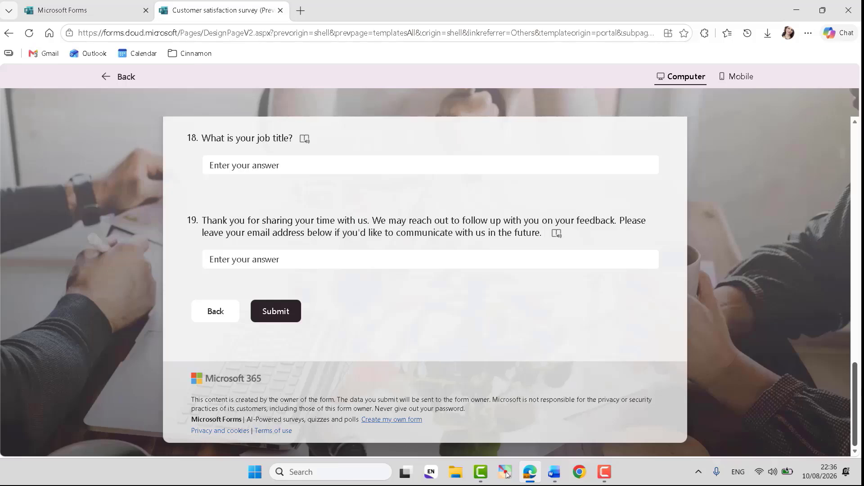
key("Home")
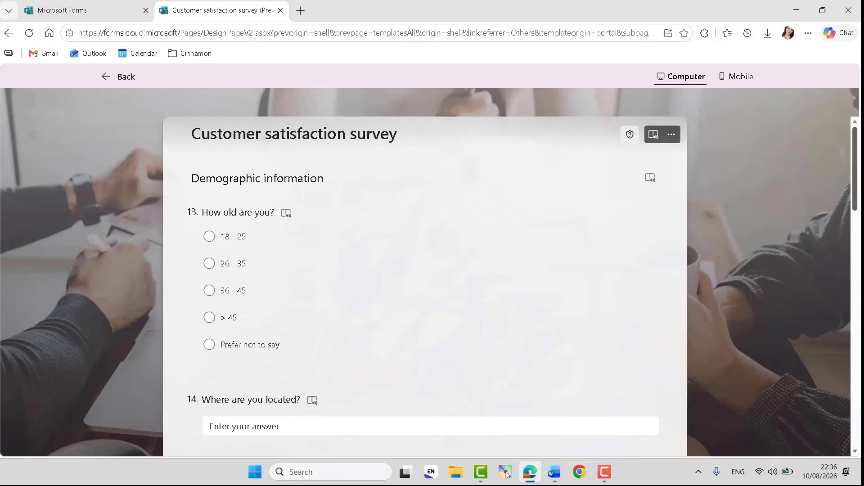
left_click(848, 5)
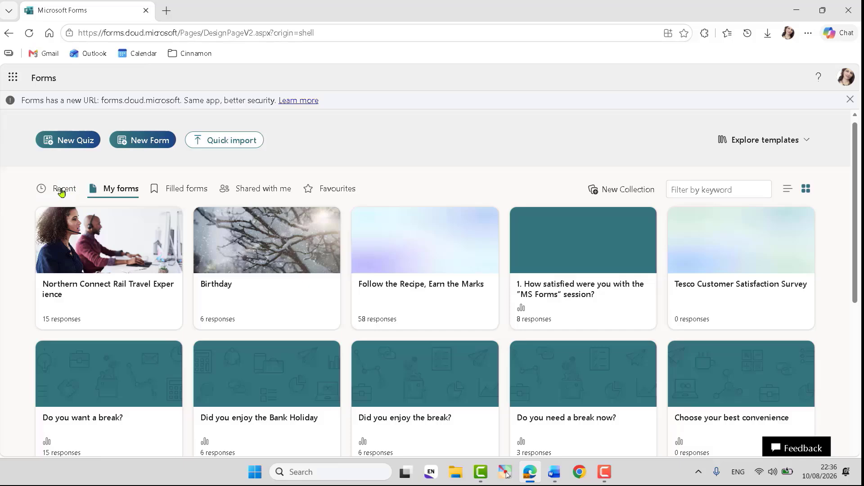
- Look through the Recent, My forms, Filled forms, Shared with me and Favourites lists, and return to Recent
left_click(61, 191)
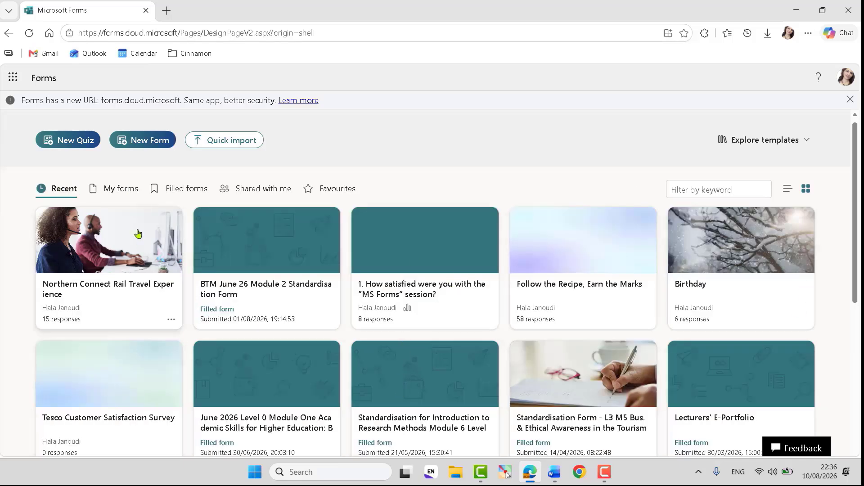
left_click(121, 189)
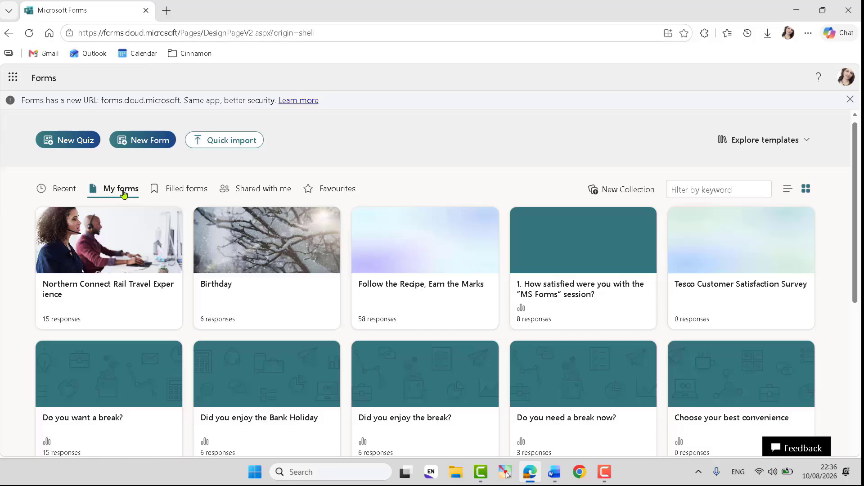
left_click(174, 193)
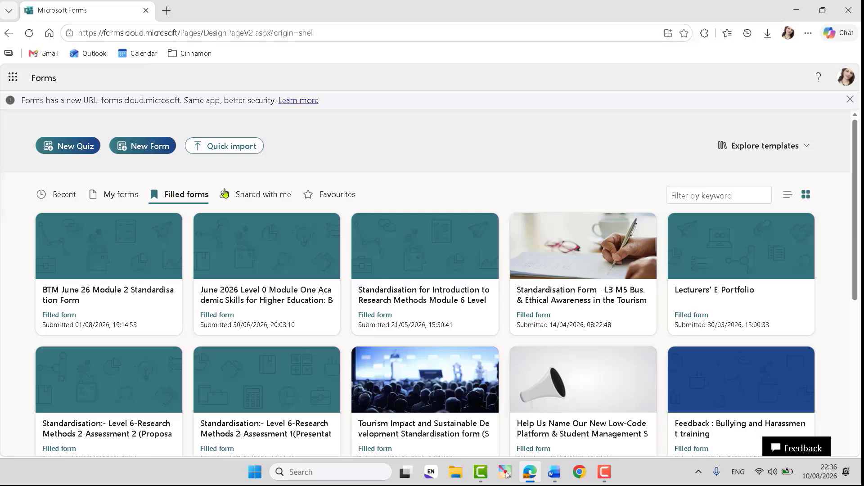
left_click(251, 195)
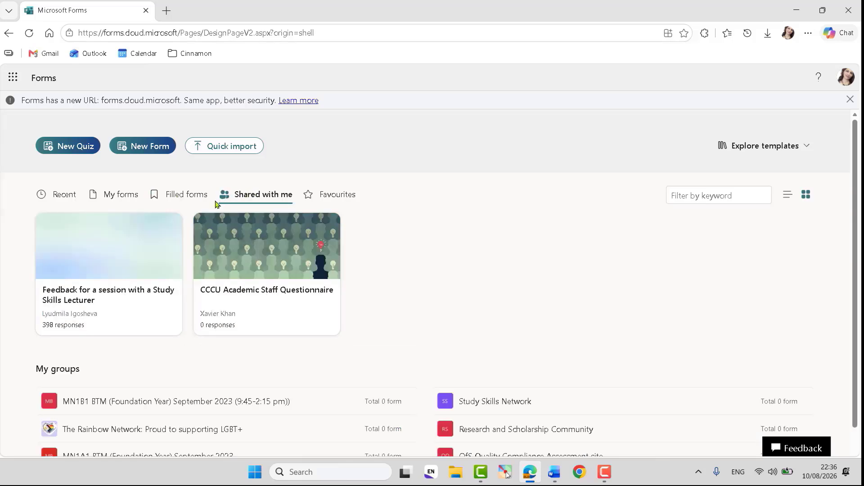
left_click(332, 194)
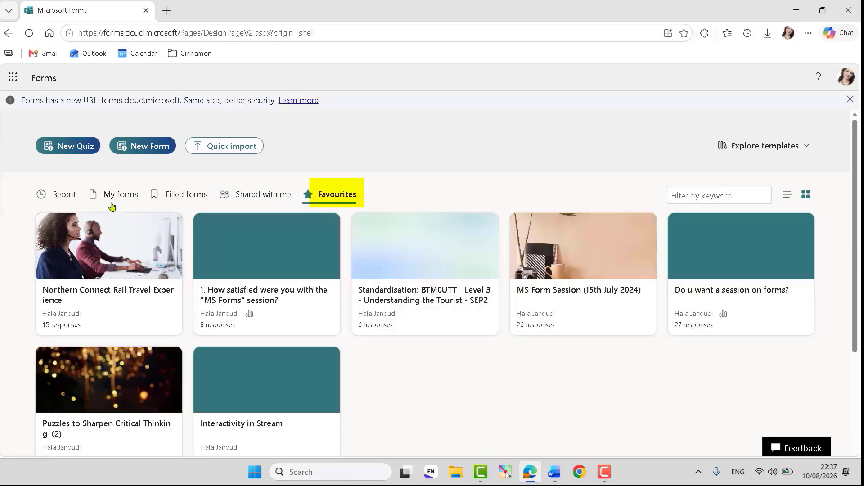
left_click(60, 194)
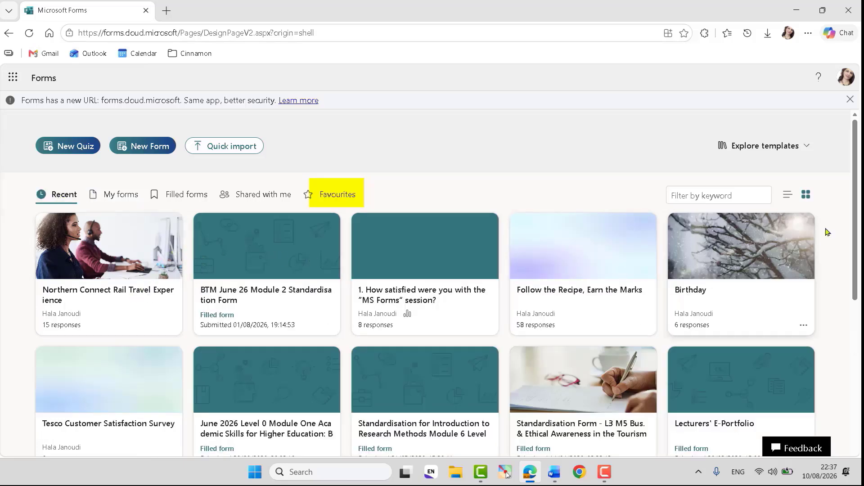
- Check the options available for the Northern Connect form, and mark the BTM June 26 Module 2 Standardisation Form as a favourite
left_click_drag(856, 215, 856, 179)
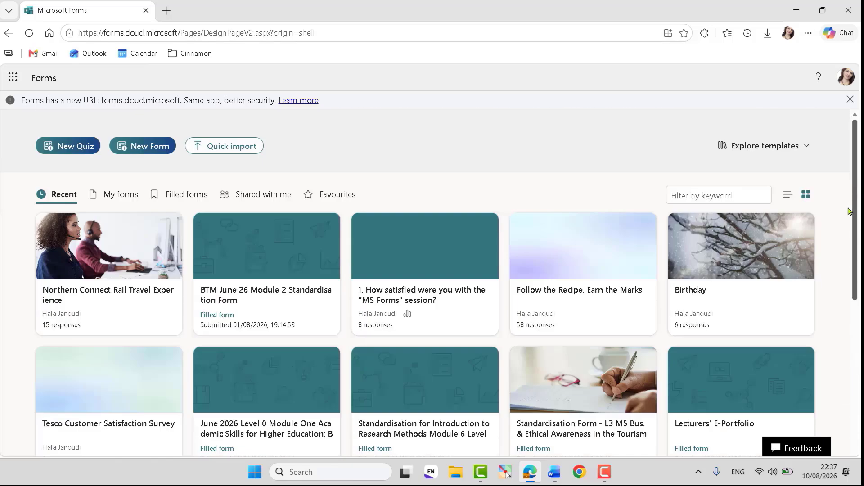
mouse_move(848, 211)
left_mouse_down()
mouse_move(855, 249)
mouse_move(855, 220)
left_mouse_up()
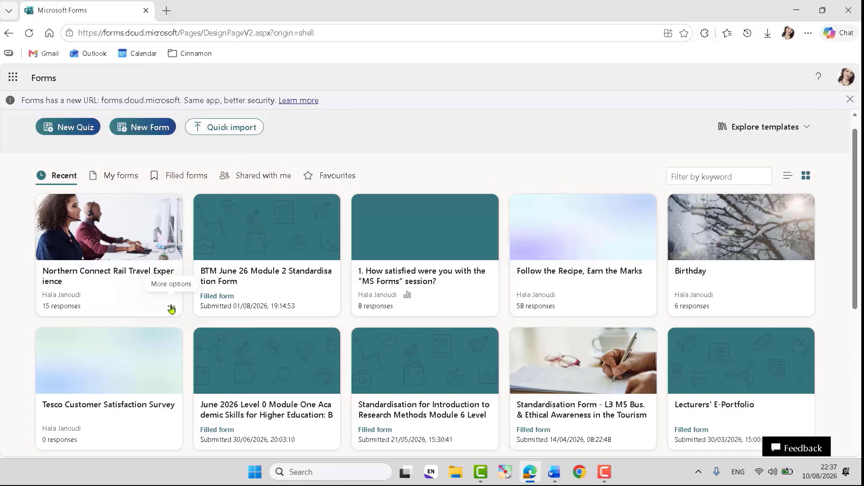
left_click(171, 309)
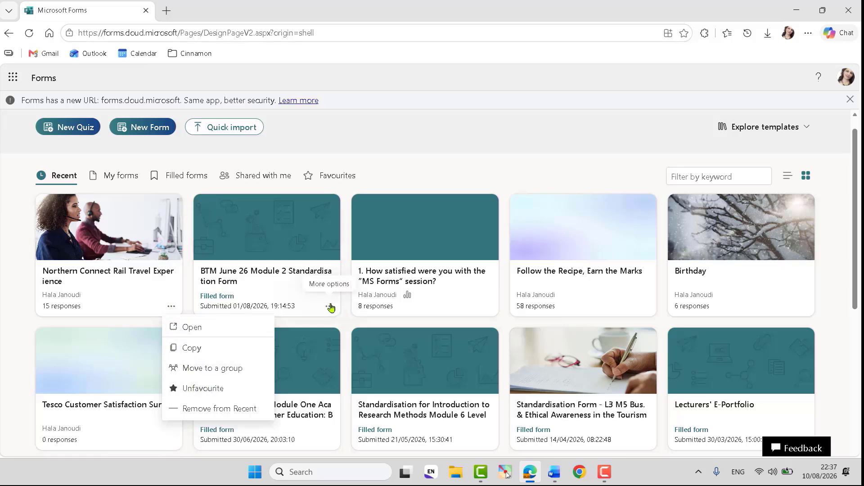
left_click(328, 307)
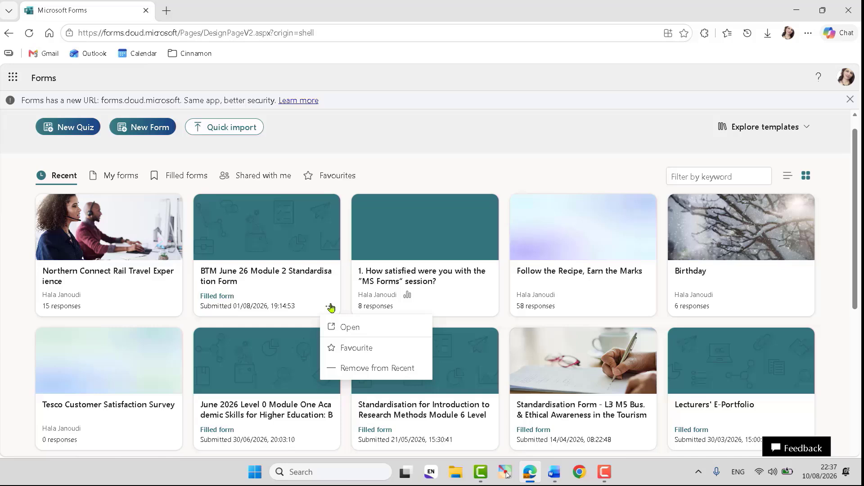
left_click(337, 348)
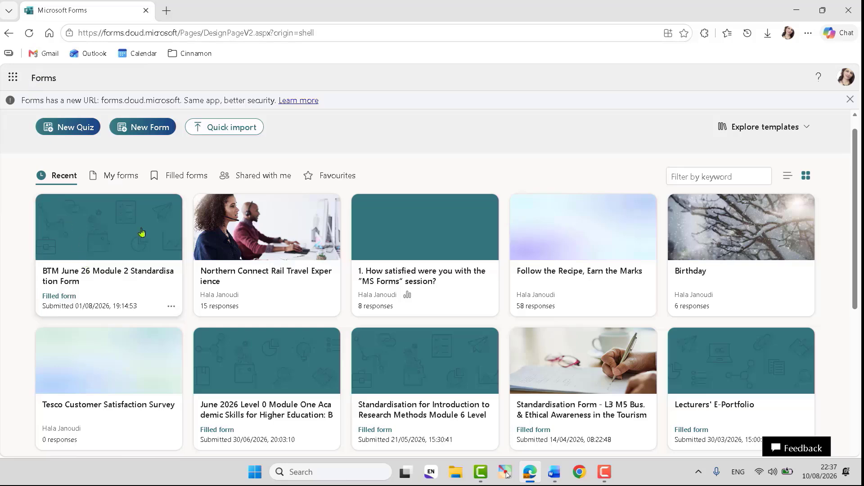
- Remove the BTM June 26 Module 2 Standardisation Form and the "MS Forms" session satisfaction form from the favourites
left_click(171, 308)
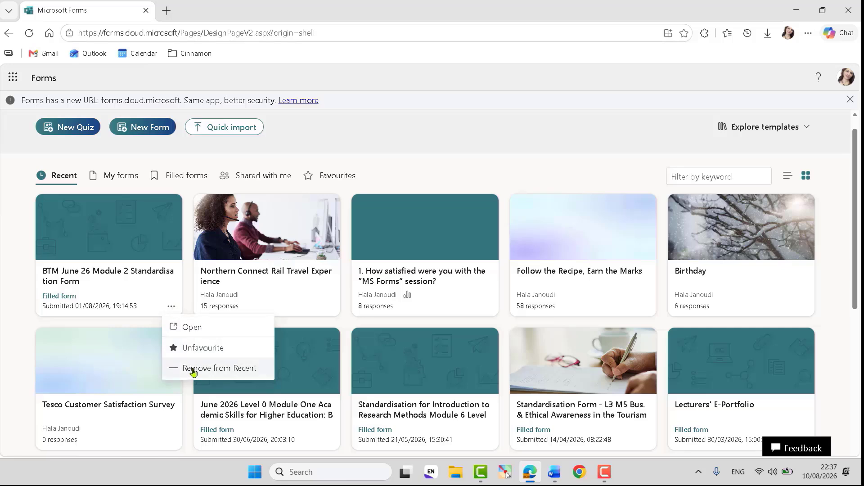
left_click(209, 353)
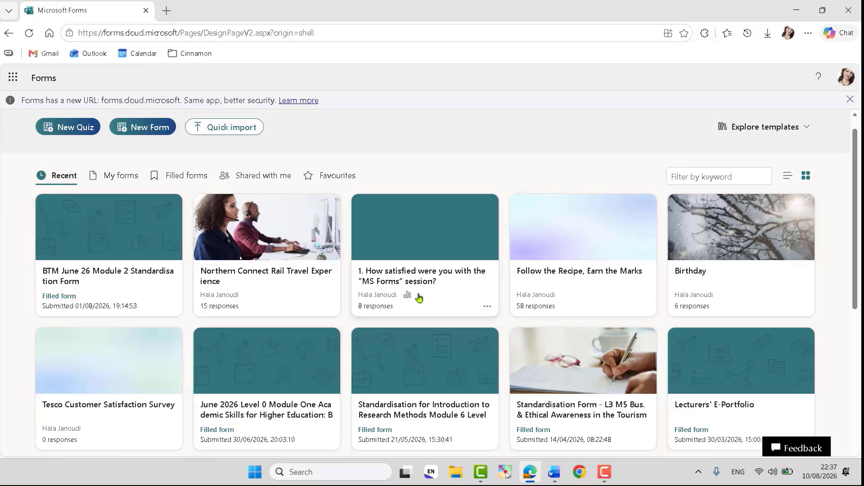
left_click(487, 308)
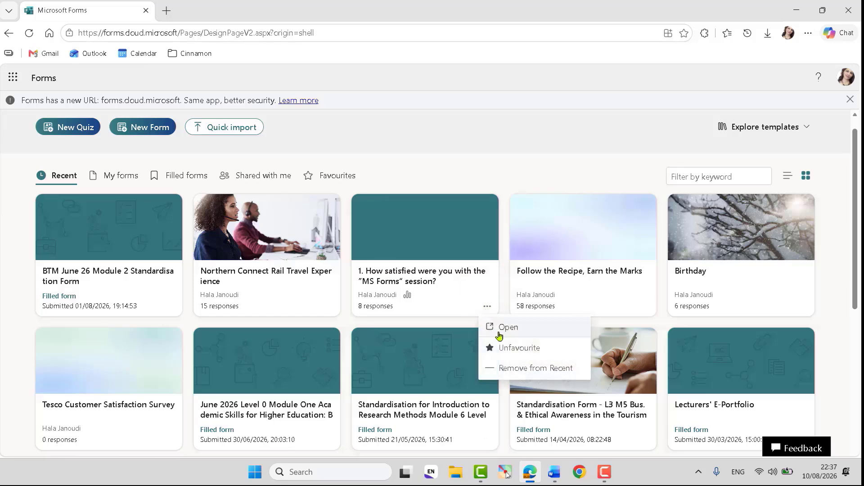
left_click(525, 349)
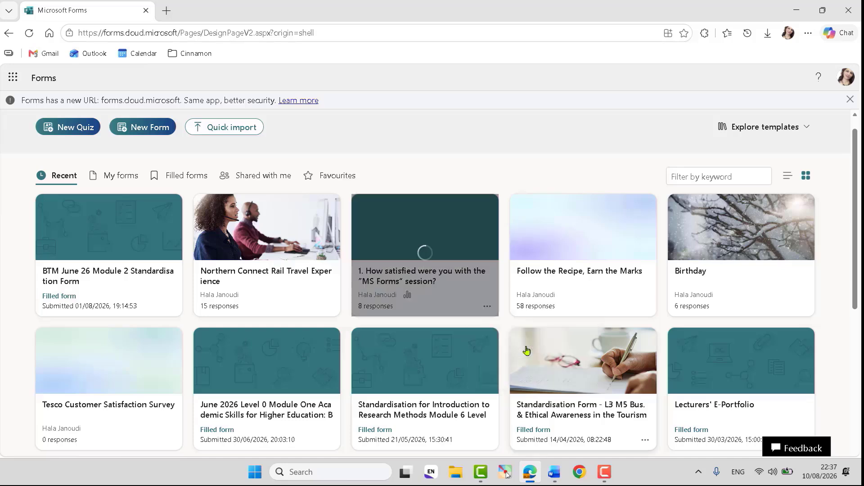
- Check the options for the Northern Connect form, and mark the Birthday form as a favourite
left_click(487, 309)
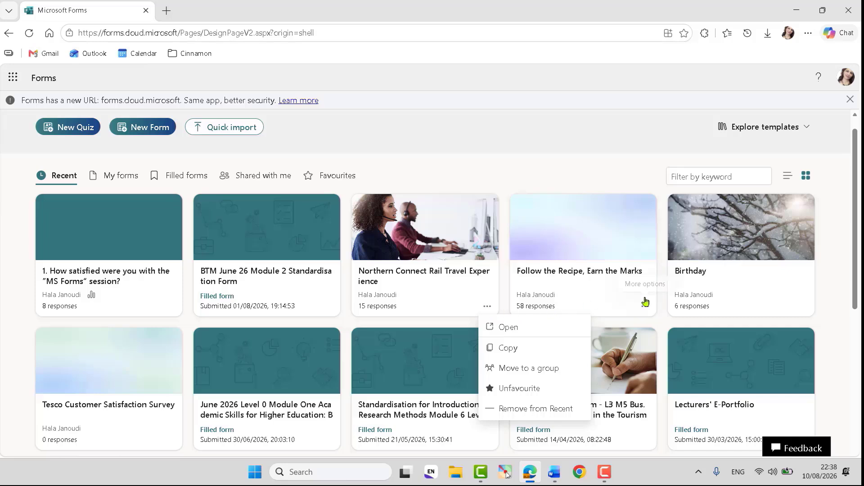
left_click(803, 306)
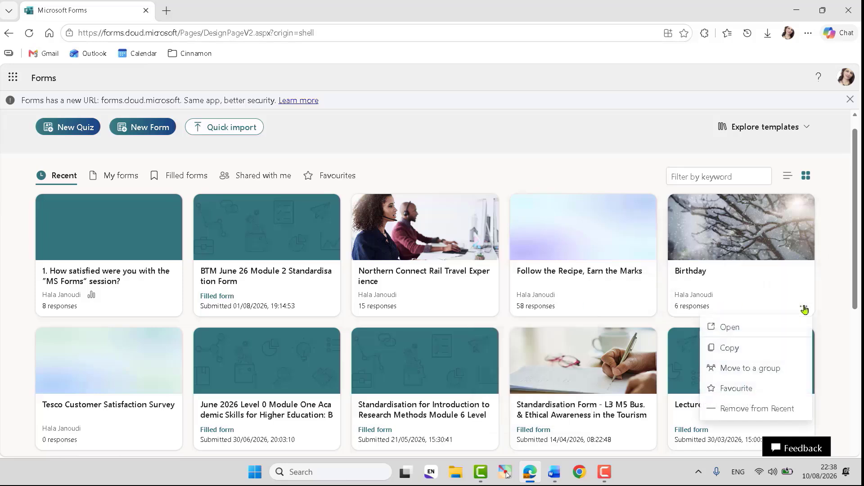
left_click(737, 388)
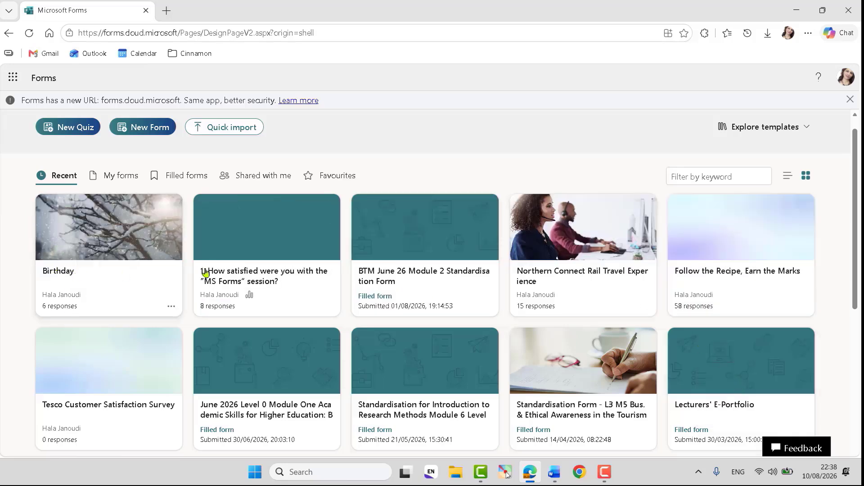
- Compare the options offered for forms in Recent with those for the Northern Connect and Birthday forms in My forms
left_click(330, 307)
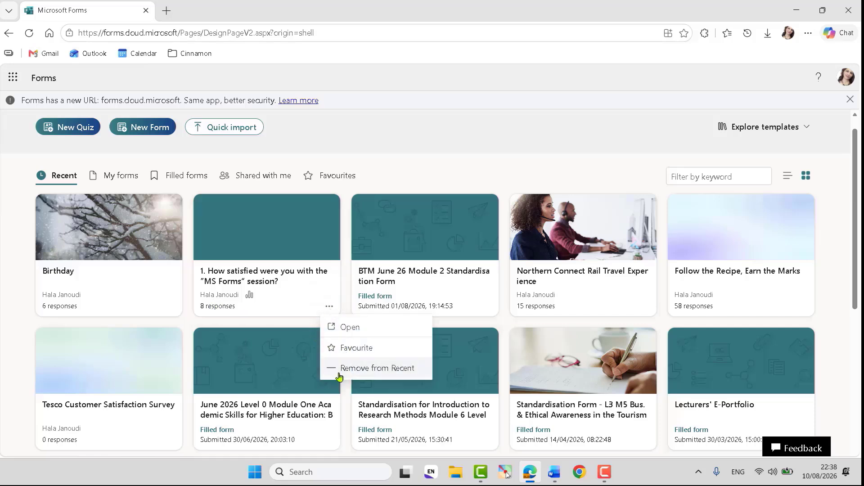
left_click(122, 179)
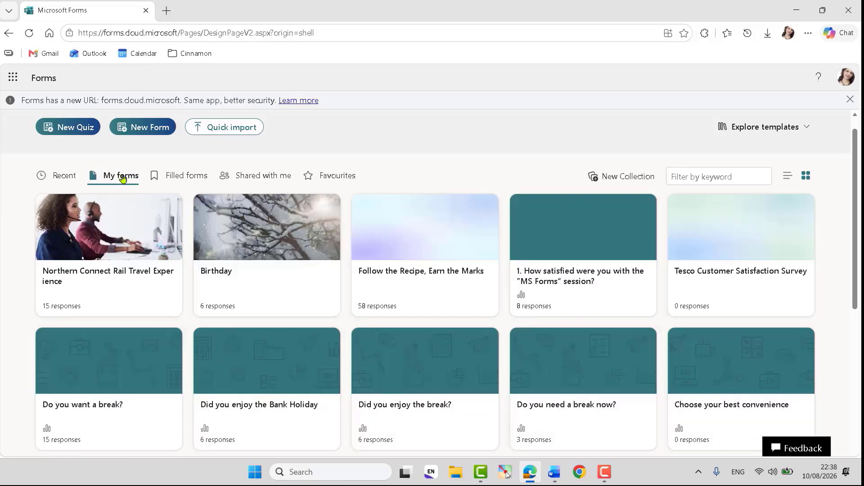
left_click(171, 309)
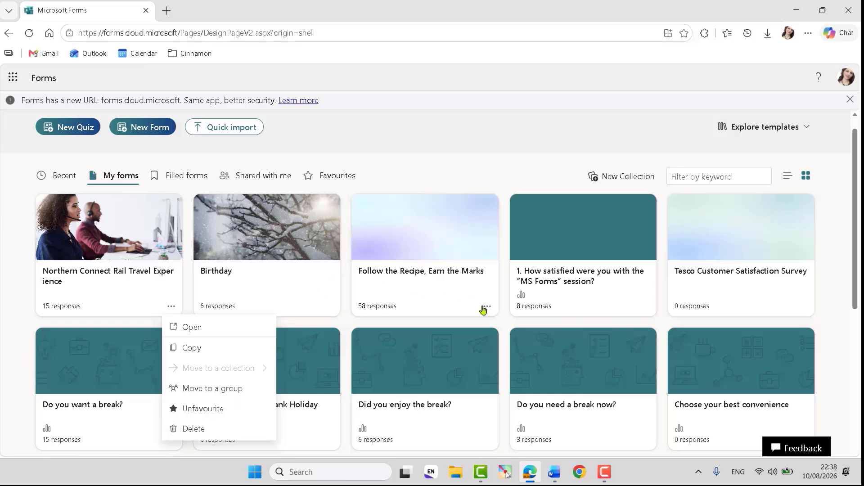
left_click(329, 306)
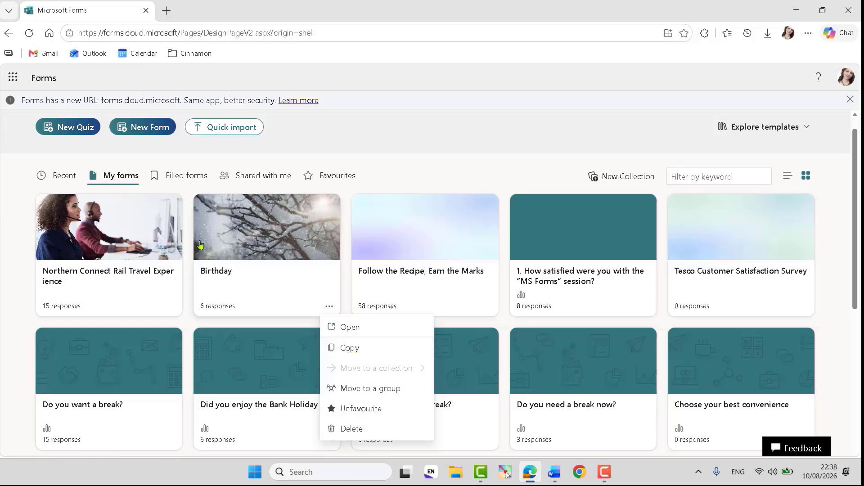
left_click(64, 176)
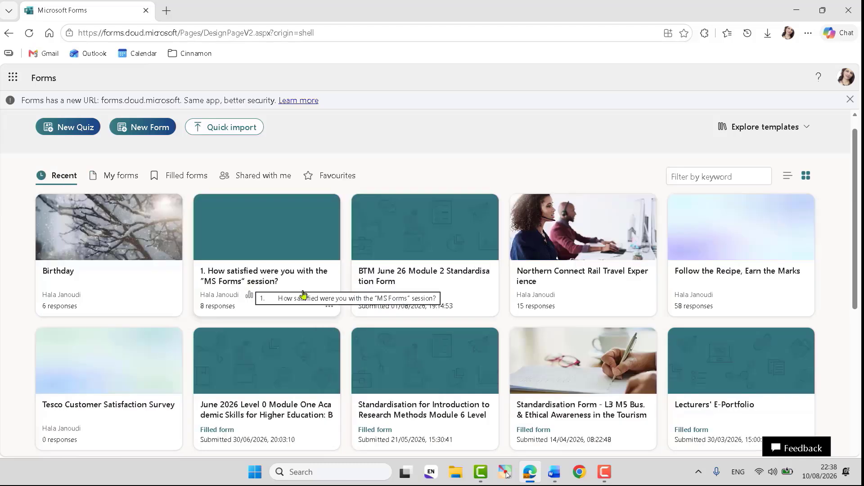
left_click(488, 308)
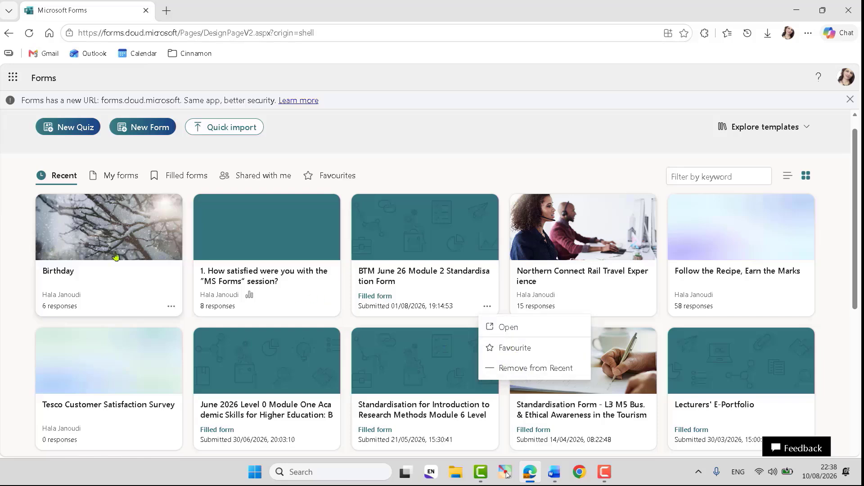
- Remove the Birthday form from the favourites and mark it as a favourite again
left_click(172, 307)
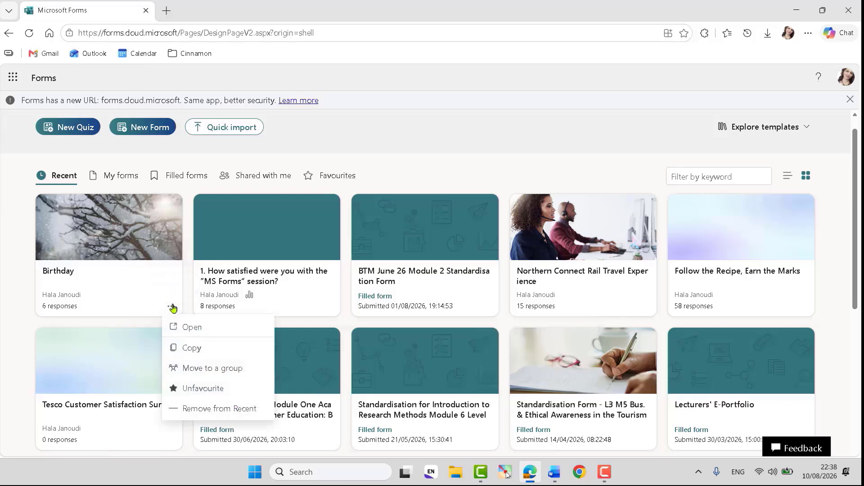
left_click(204, 390)
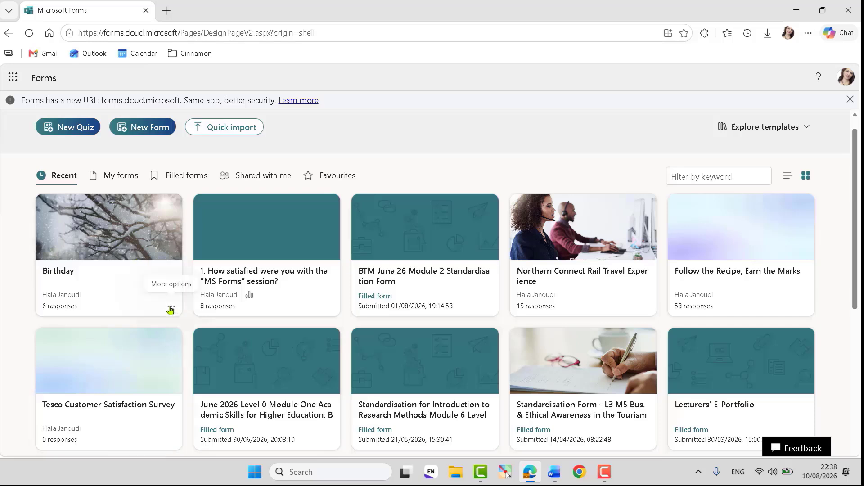
left_click(171, 307)
left_click(197, 389)
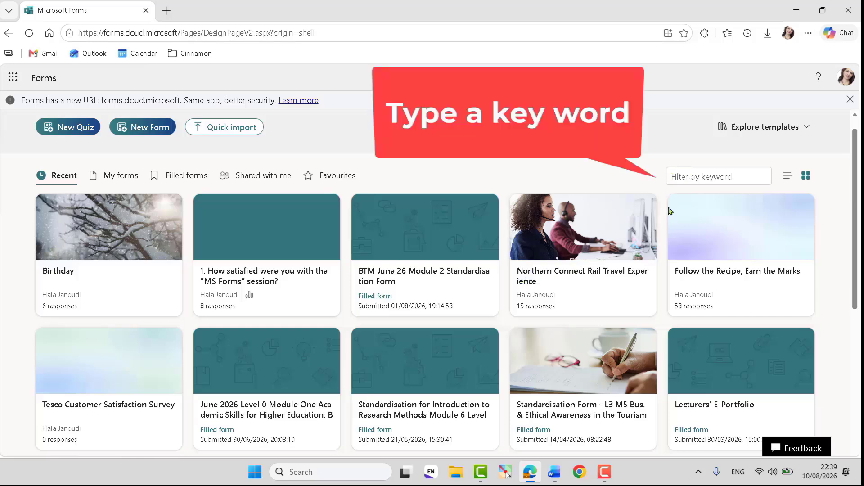
- Filter the recent forms by the keyword "norther", and clear the filter
left_click(687, 177)
type("norther")
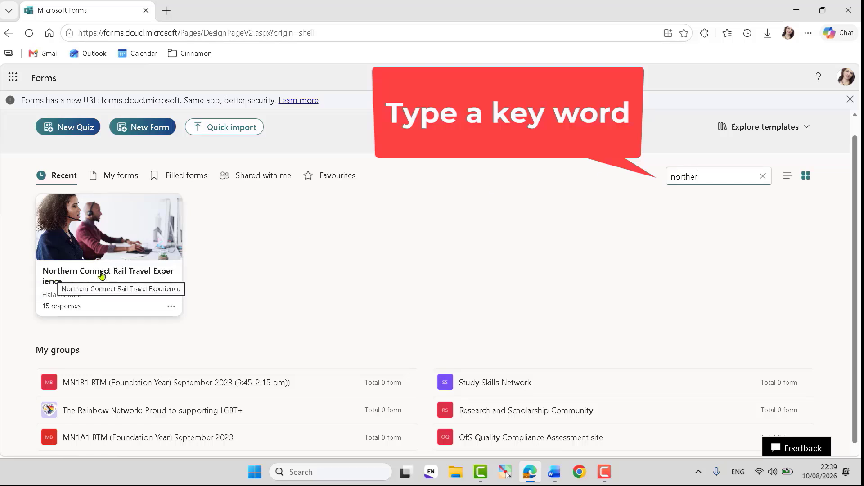
left_click(763, 177)
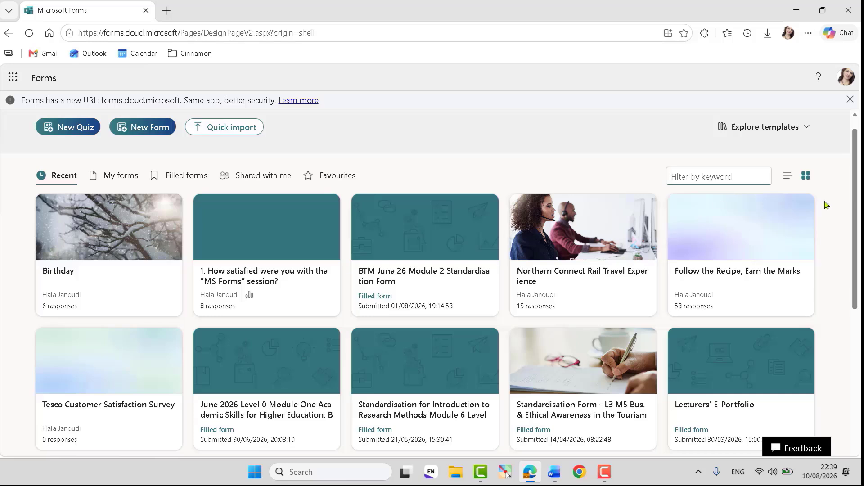
- Show the recent forms in list view, look through the whole list, and return to tiles view
left_click(787, 178)
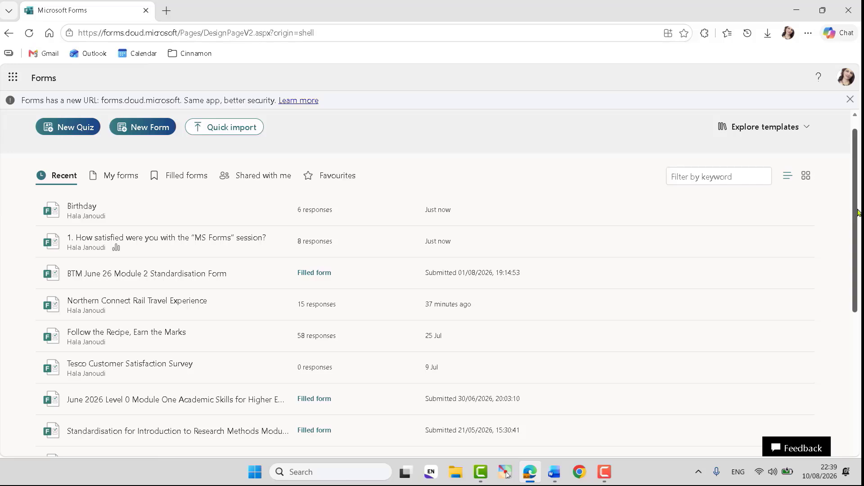
scroll(830, 321, "down", 5)
scroll(831, 320, "up", 4)
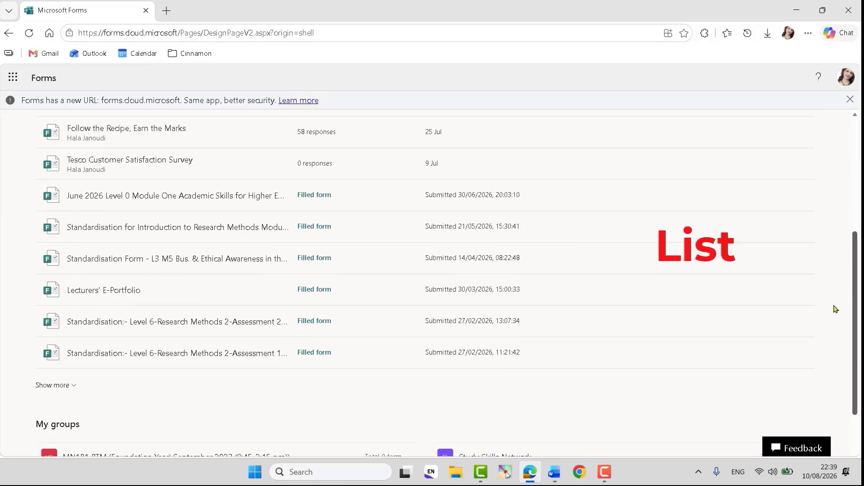
scroll(855, 207, "up", 2)
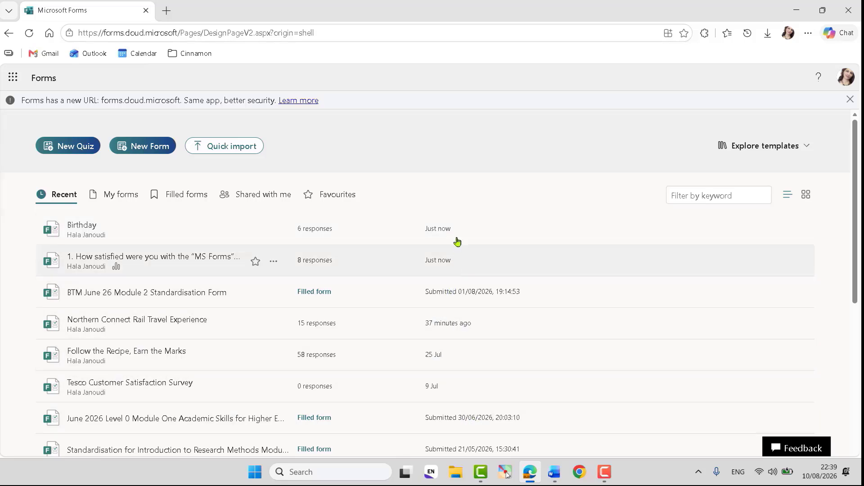
scroll(855, 247, "down", 5)
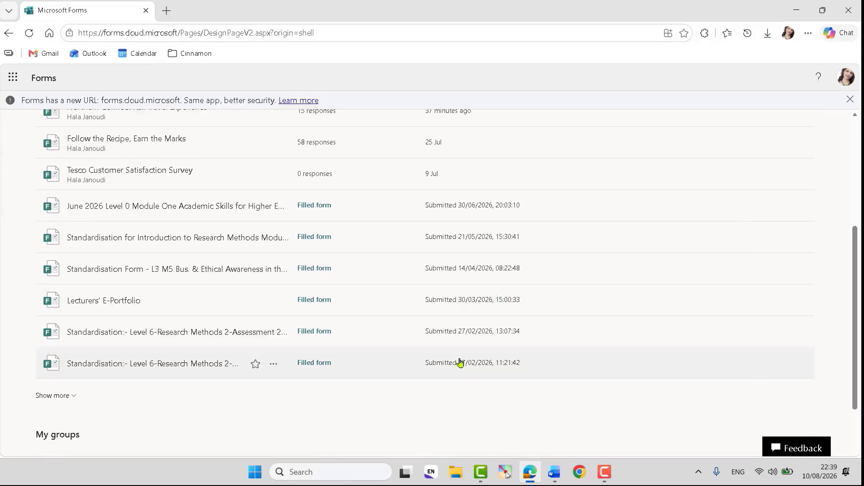
scroll(855, 358, "up", 5)
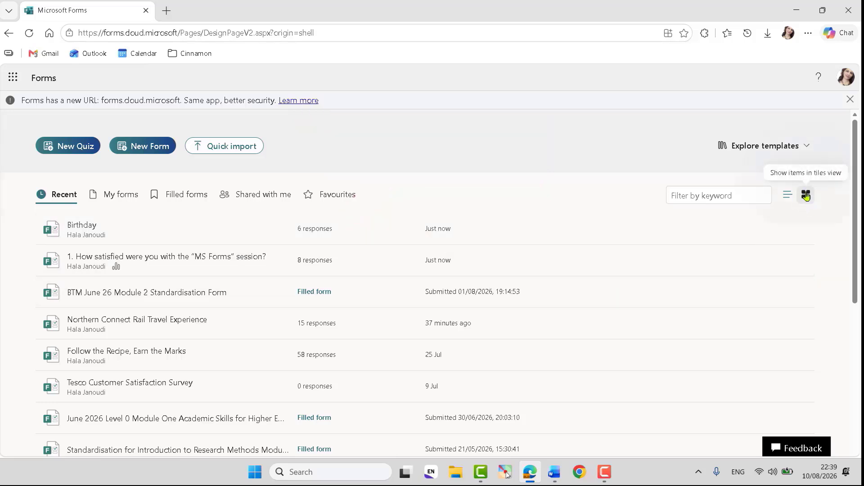
left_click(806, 196)
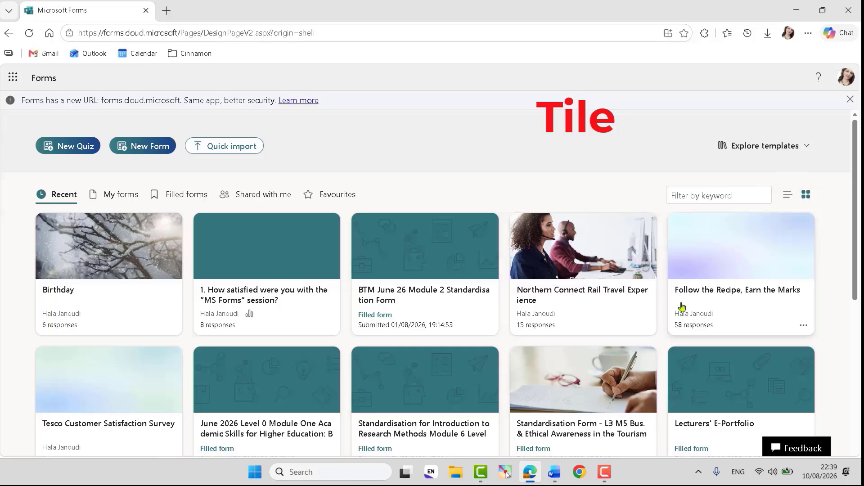
- Remove the Tesco Customer Satisfaction Survey from the Recent forms
scroll(859, 212, "down", 2)
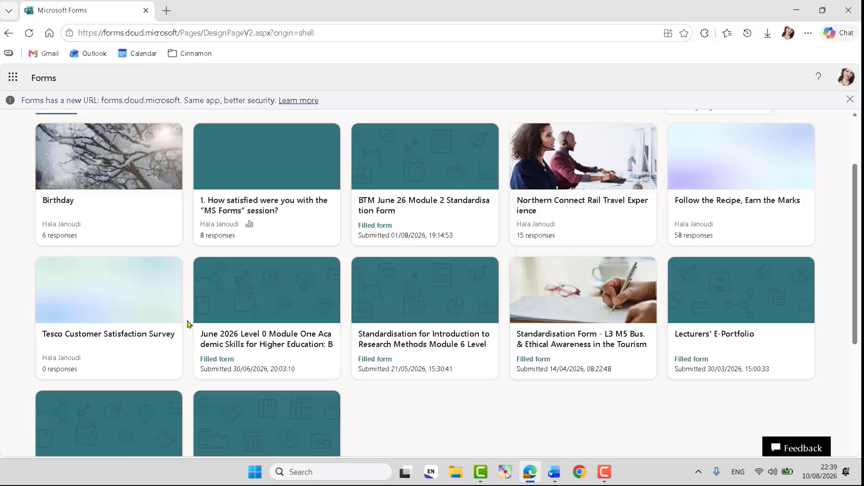
left_click(172, 372)
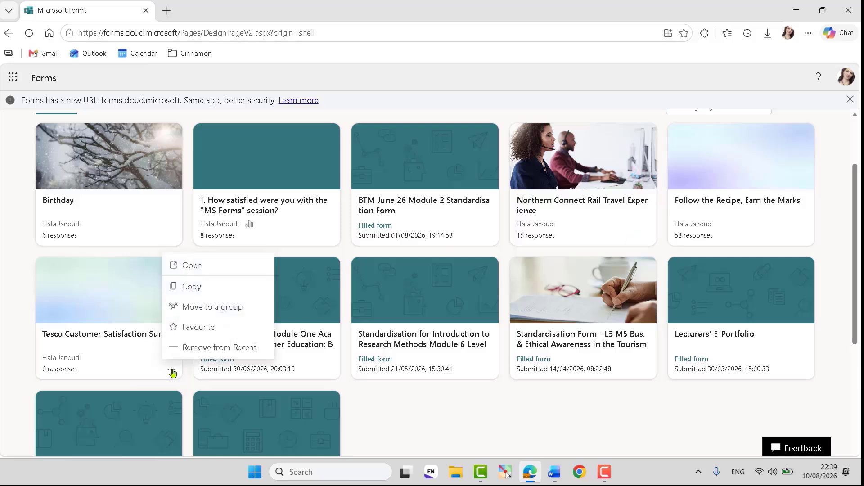
left_click(188, 349)
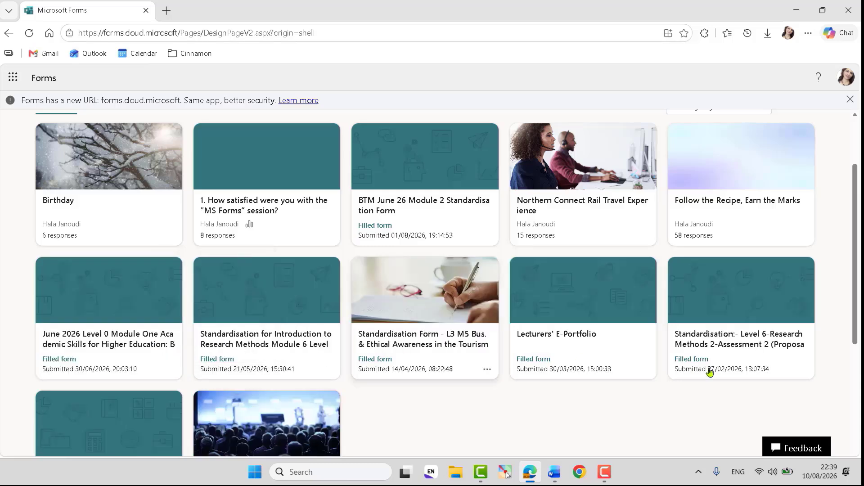
left_click_drag(858, 263, 856, 214)
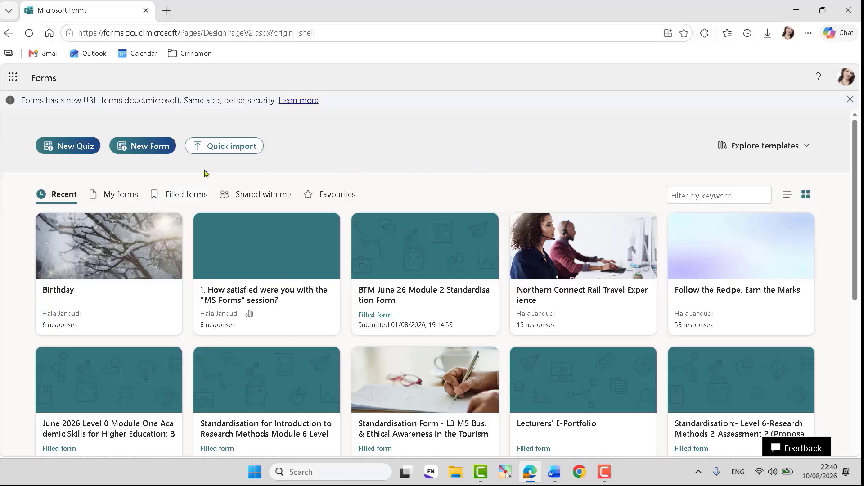
- Create a new blank form and open its title for editing
left_click(143, 149)
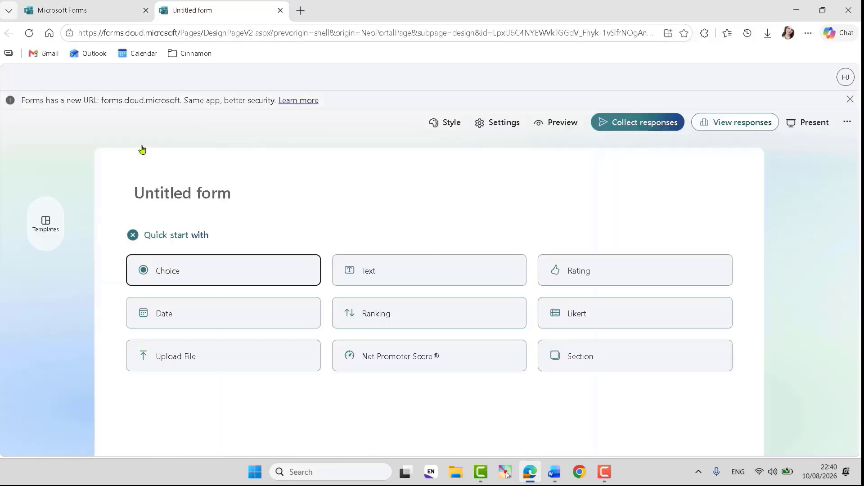
left_click(169, 184)
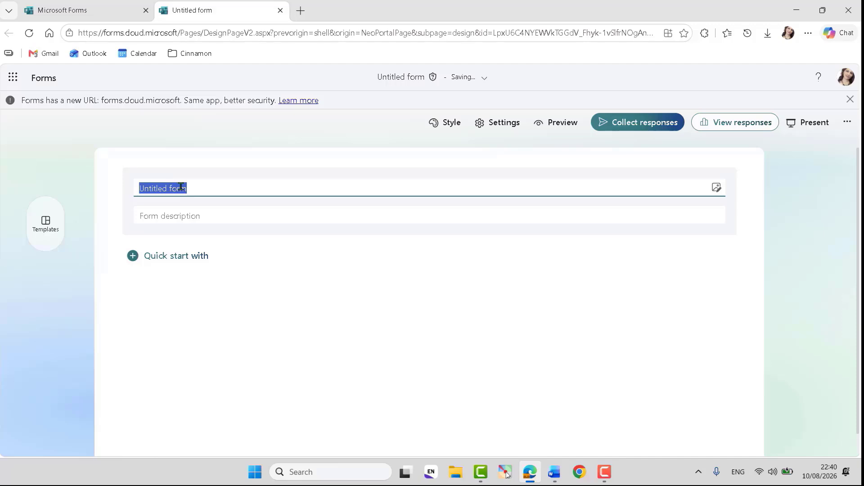
- Copy "Tesco Customer Satisfaction Survey" from the Word document and paste it as the form title in Microsoft Forms
left_click(554, 472)
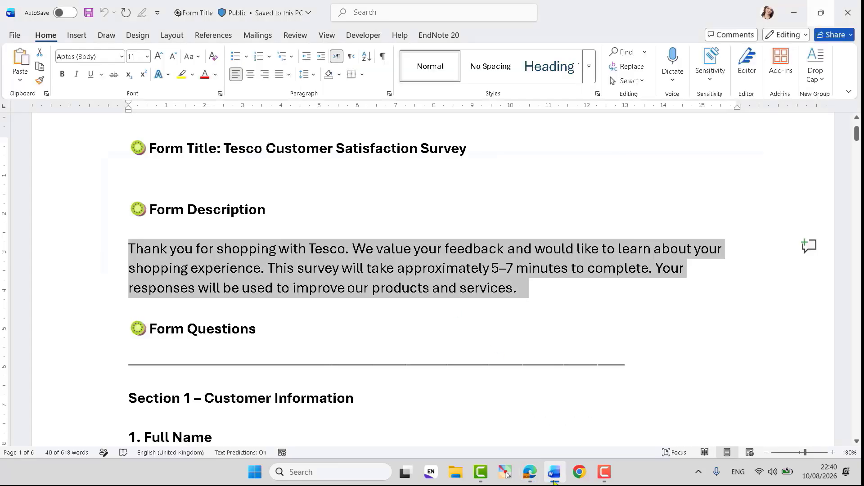
left_click(516, 378)
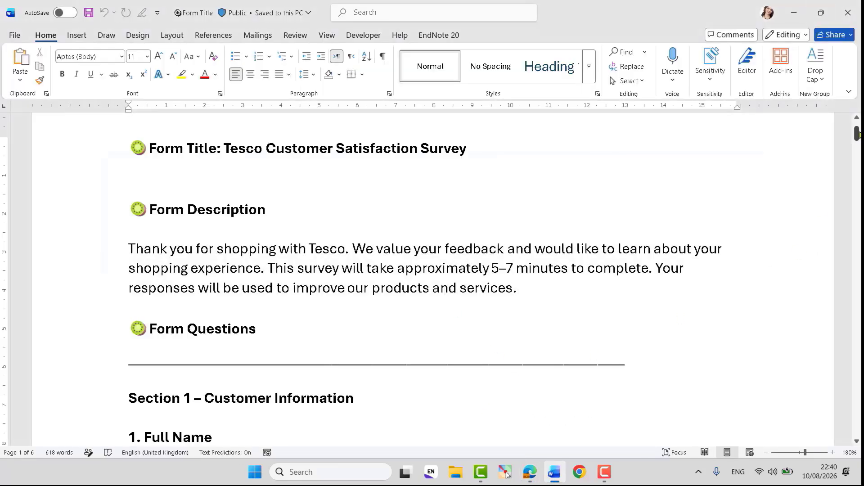
left_click_drag(857, 134, 860, 113)
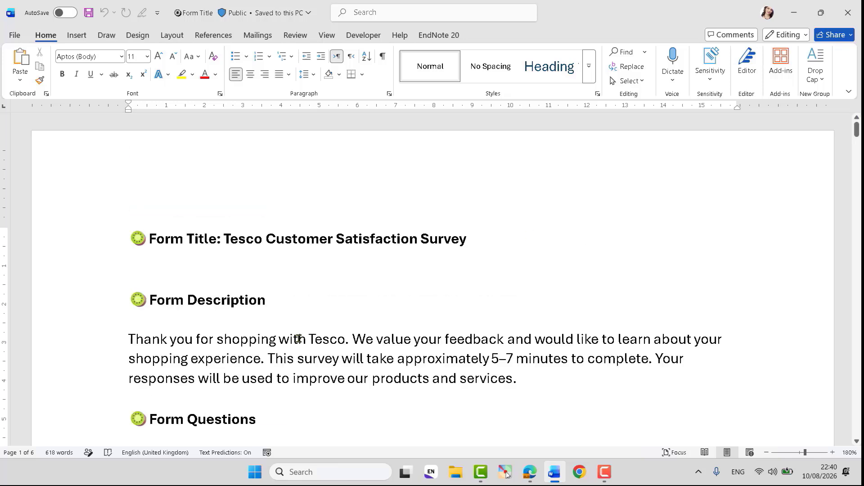
left_click_drag(224, 241, 472, 240)
key("ctrl+c")
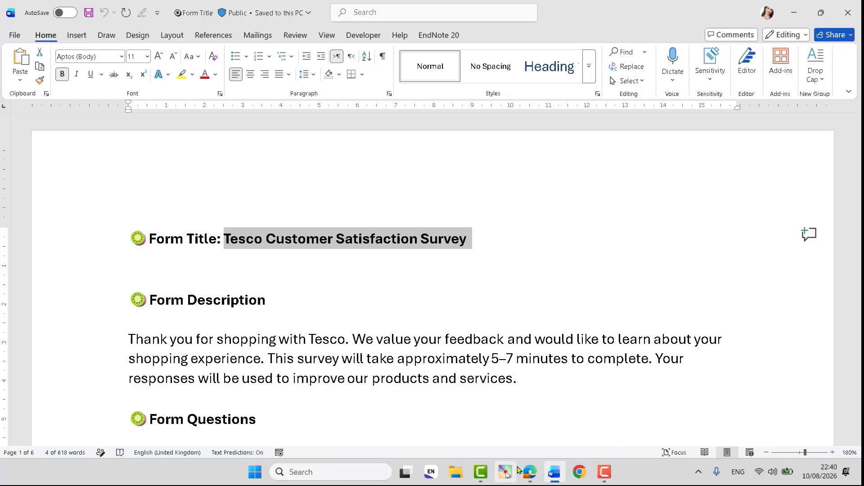
left_click(530, 473)
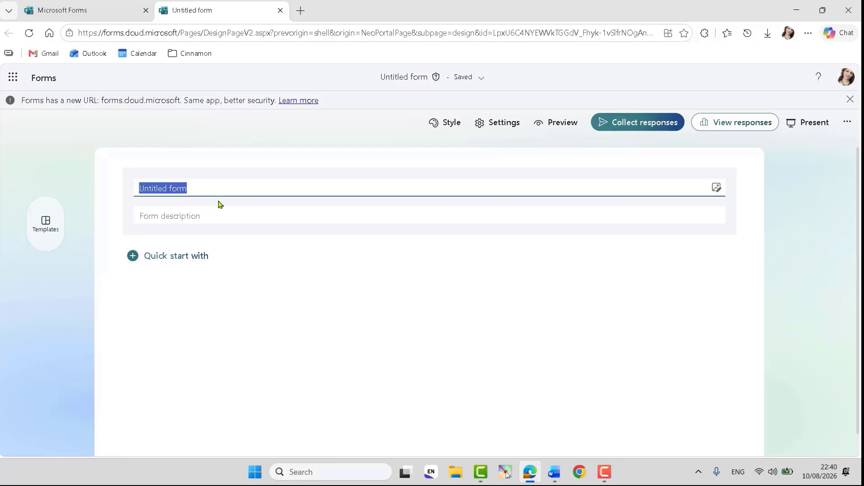
key("ctrl+v")
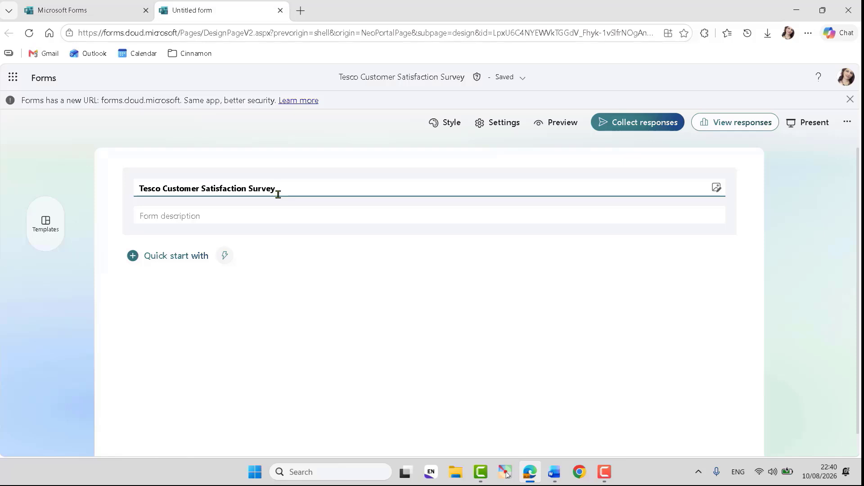
- Copy the thank-you paragraph under Form Description in the Word document and paste it into the form's description in Microsoft Forms
left_click(253, 210)
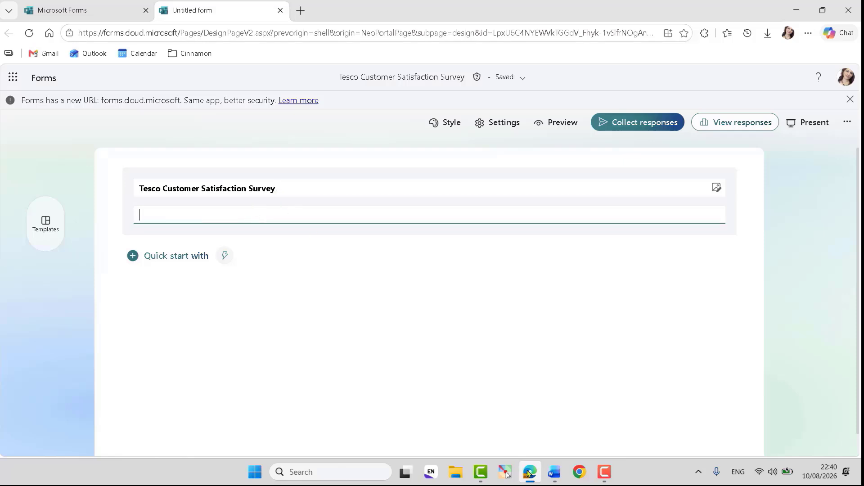
left_click(554, 472)
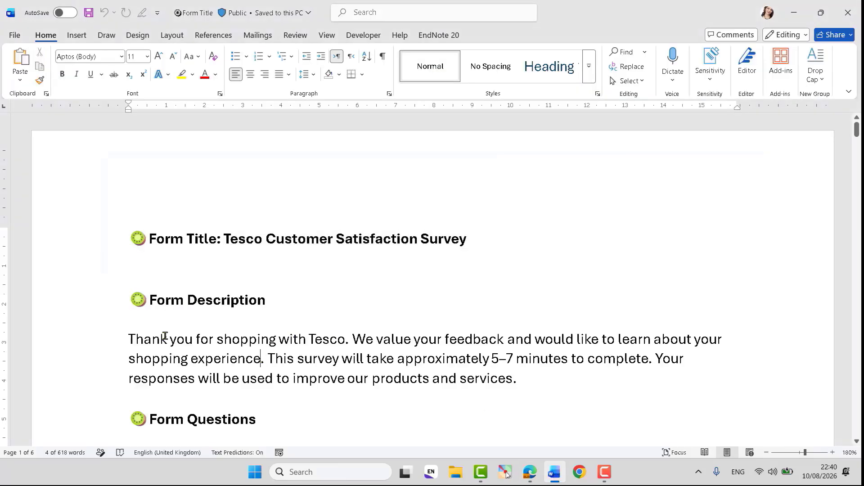
left_click_drag(129, 339, 522, 377)
key("ctrl+c")
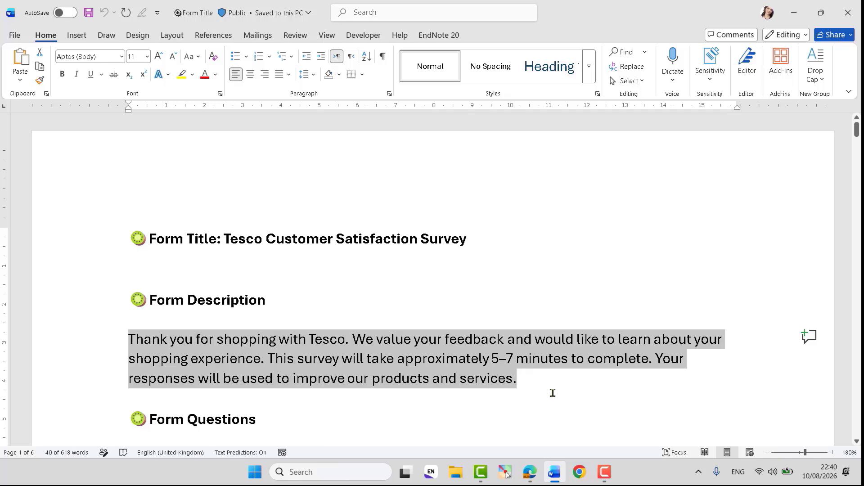
left_click(530, 472)
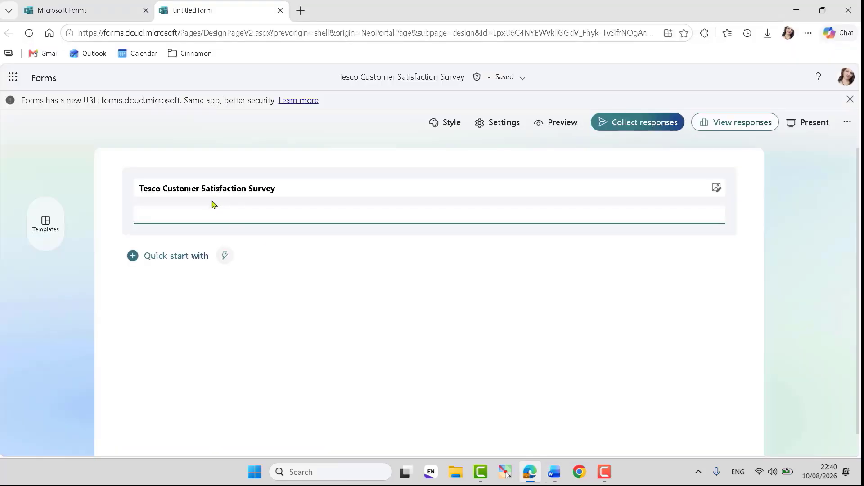
key("ctrl+v")
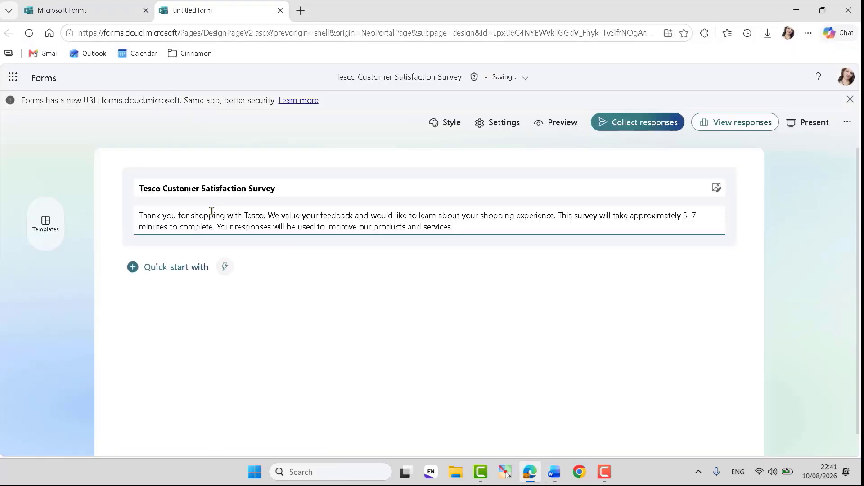
- Return to the Form Description paragraph in Word, try Text Highlight Colour, and start and cancel Format Painter
left_click(556, 470)
left_click(492, 381)
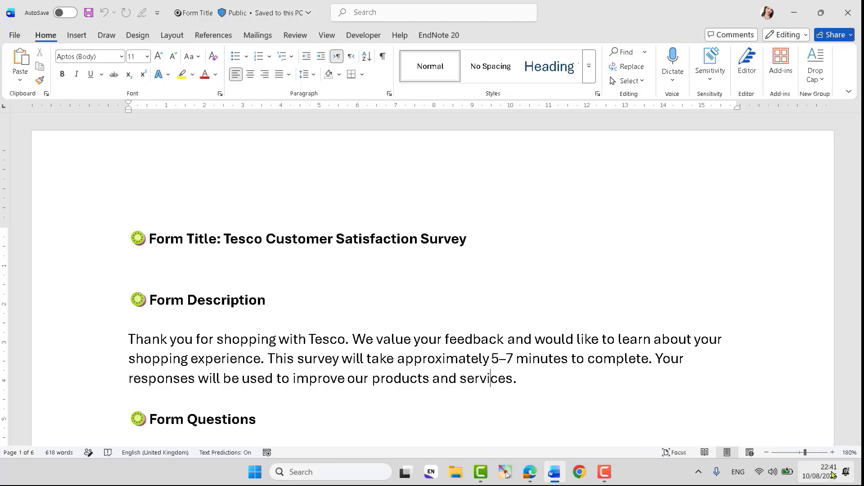
left_click(857, 442)
left_click(857, 442)
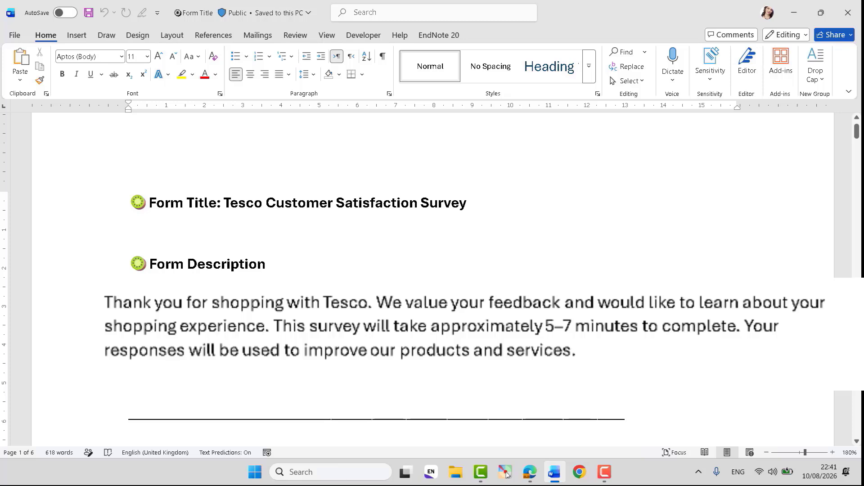
left_click(182, 74)
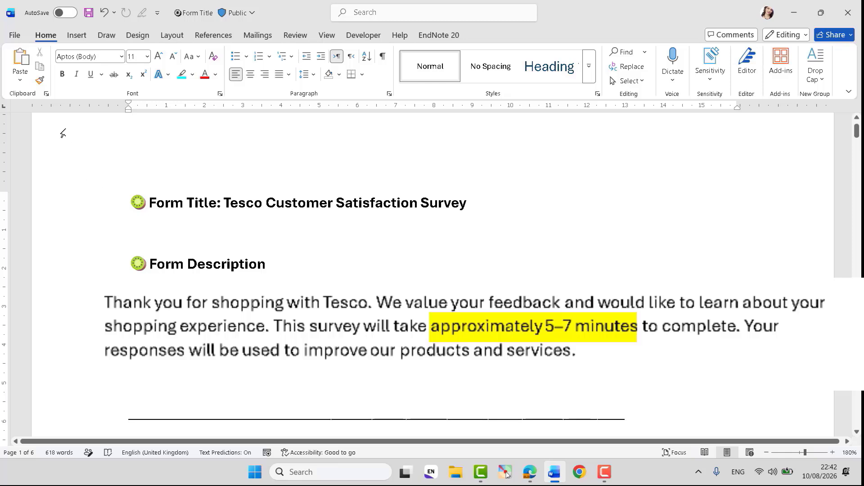
left_click(39, 80)
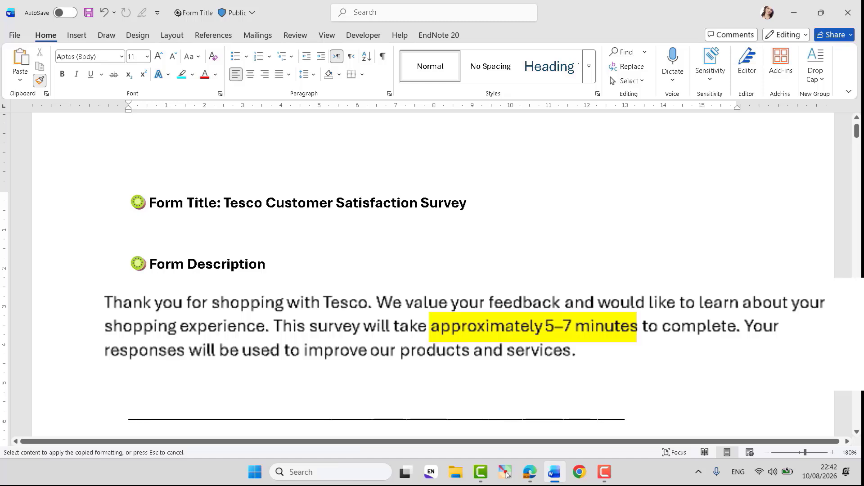
key("Escape")
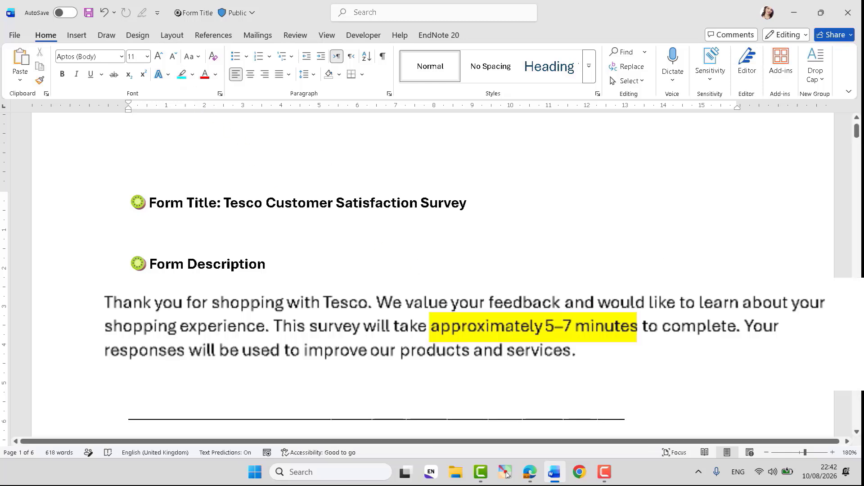
- Highlight text in the Form Description paragraph in yellow, undo the last change, and select parts of the paragraph
double_click(410, 318)
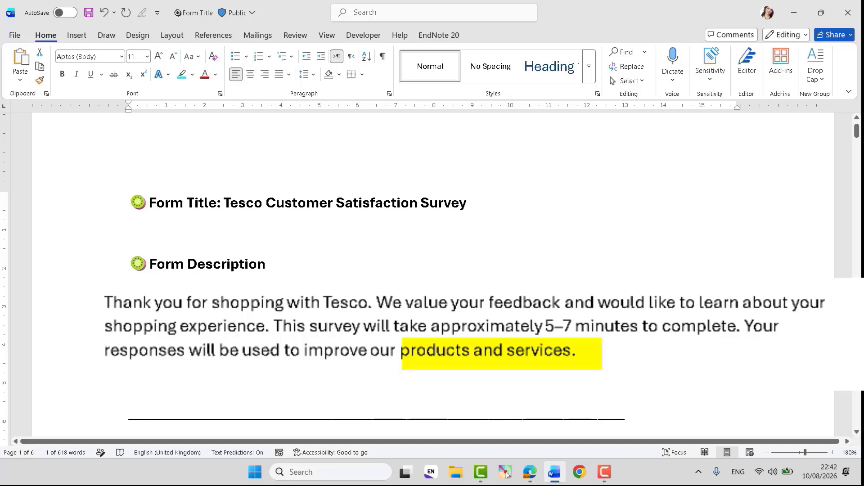
left_click(192, 74)
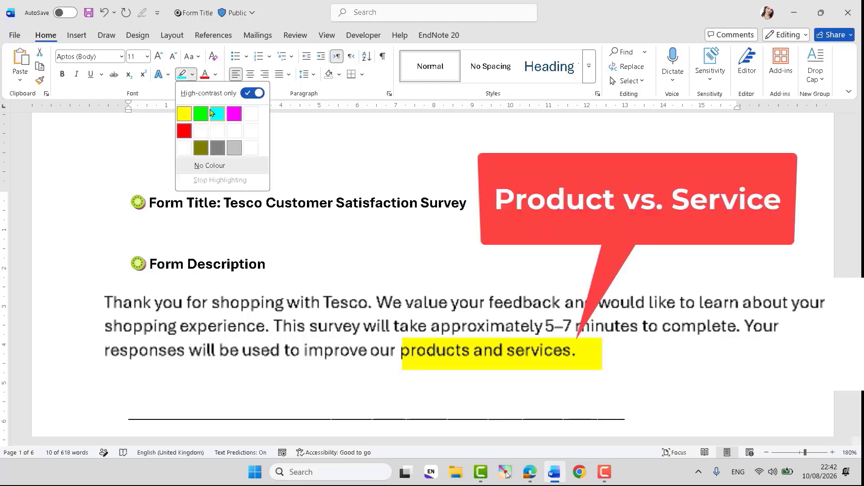
left_click(185, 113)
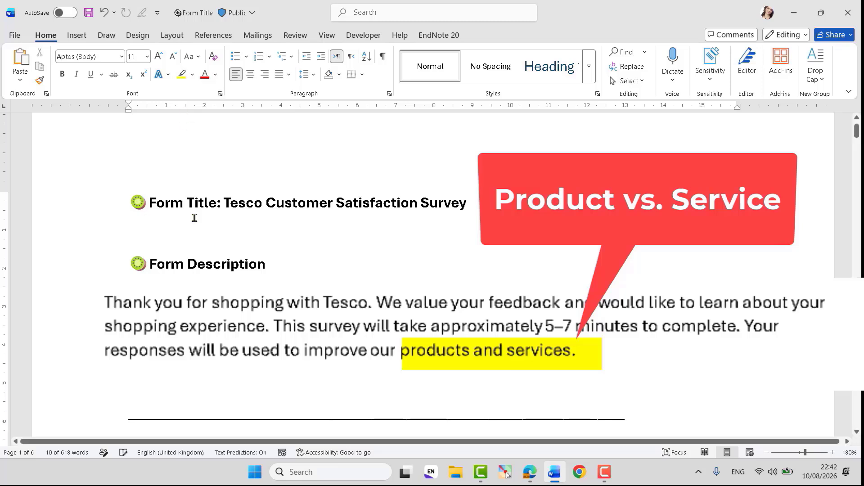
left_click(194, 218)
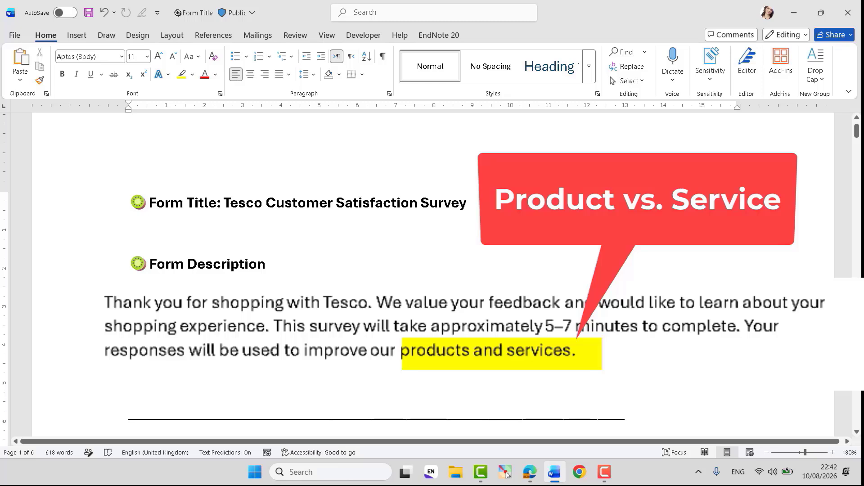
key("ctrl+z")
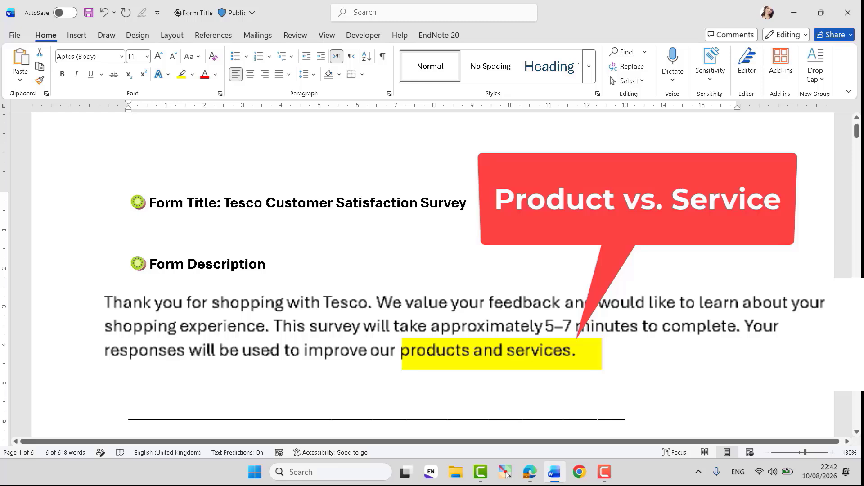
key("Right")
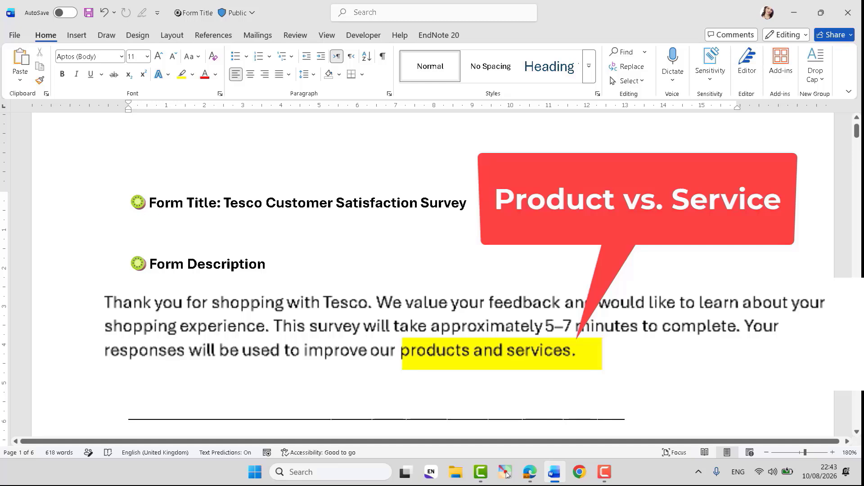
double_click(316, 315)
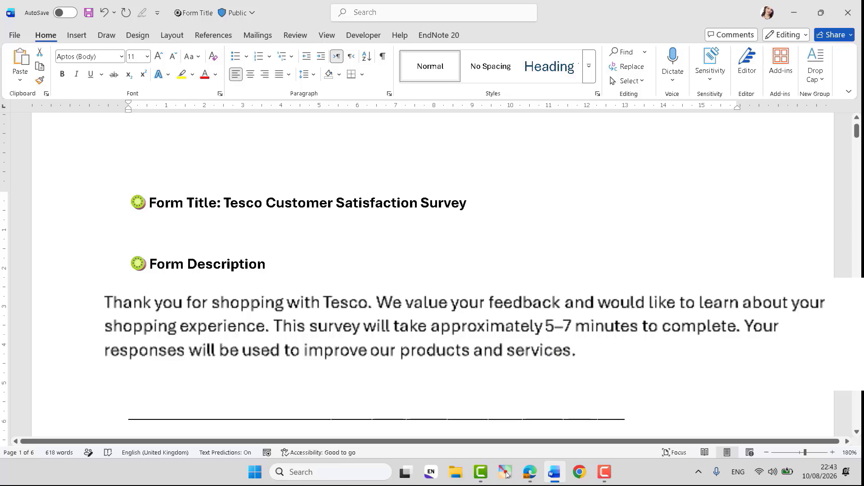
left_click_drag(522, 336, 664, 316)
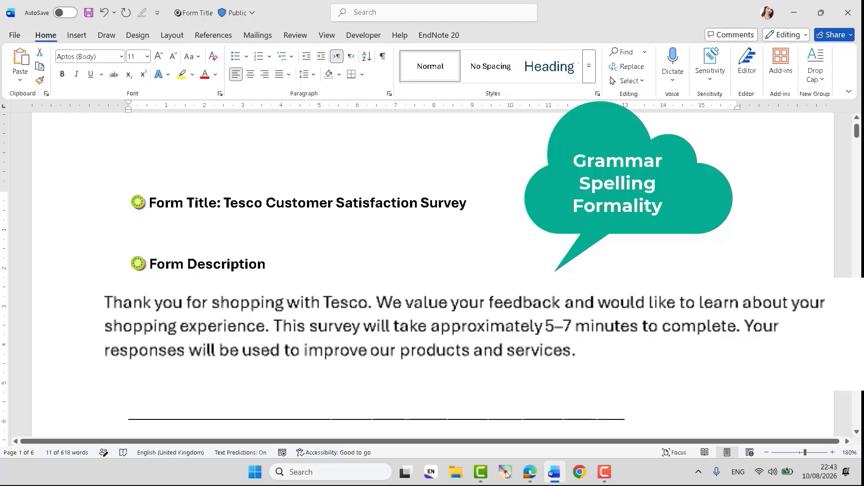
left_click(495, 344)
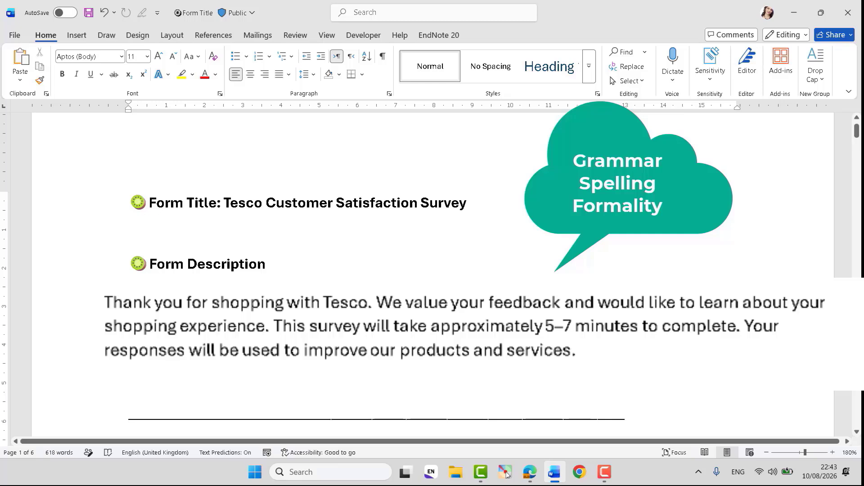
- Delete the Form Title and Form Description sections from the Word document, keeping the text from Form Questions onward
left_click_drag(113, 272, 113, 205)
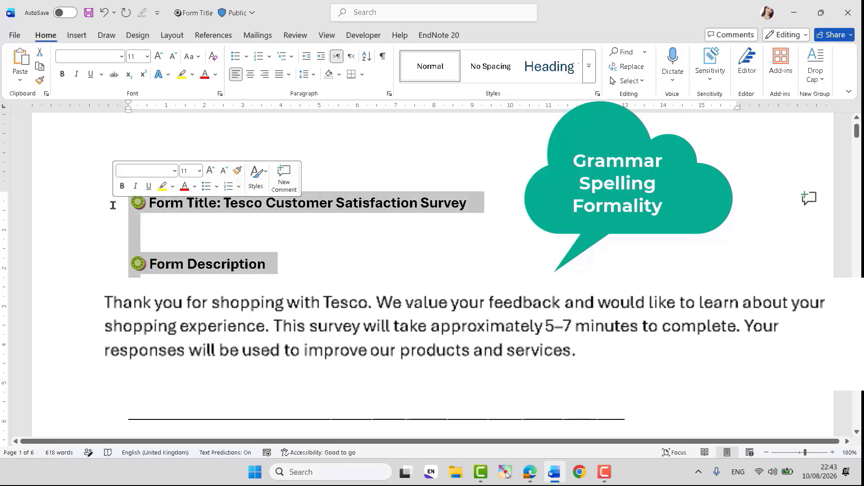
key("Delete")
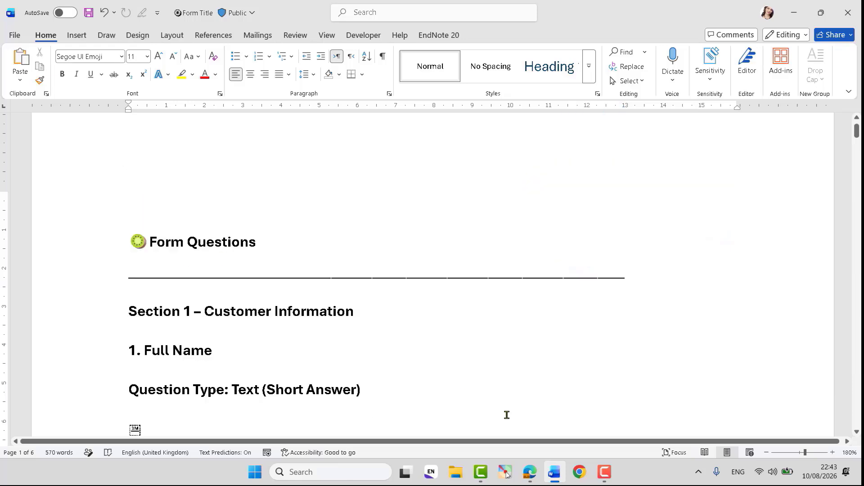
- Switch back to Microsoft Forms and upload the Tesco image from the Desktop as the form title's image
left_click(529, 473)
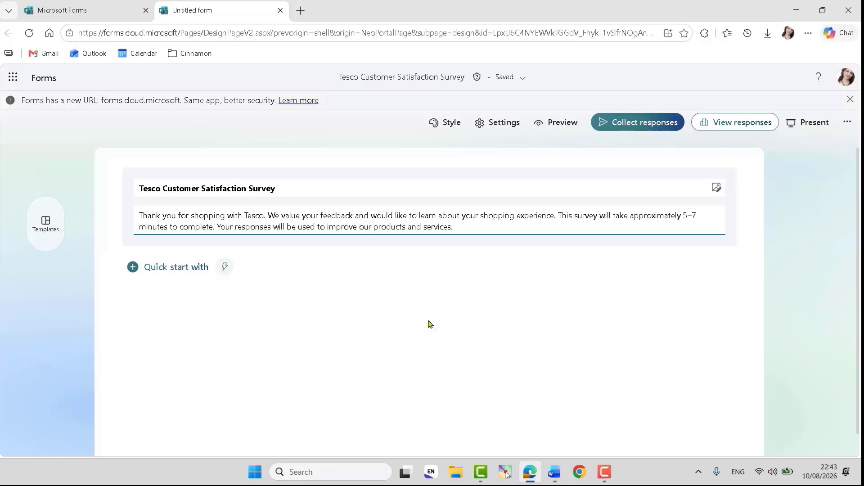
left_click(423, 274)
left_click(716, 188)
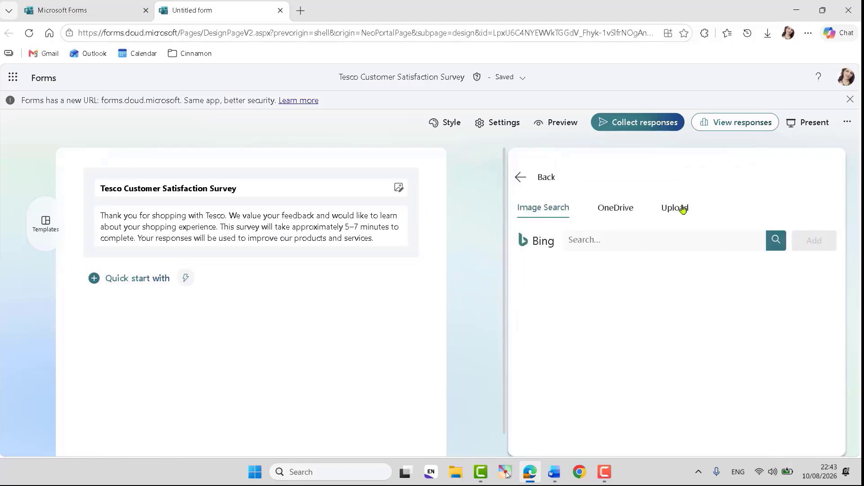
left_click(681, 208)
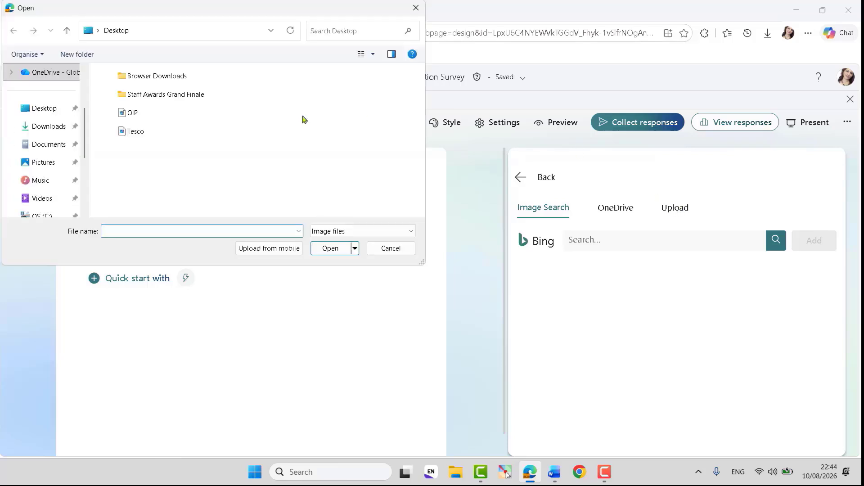
left_click(131, 134)
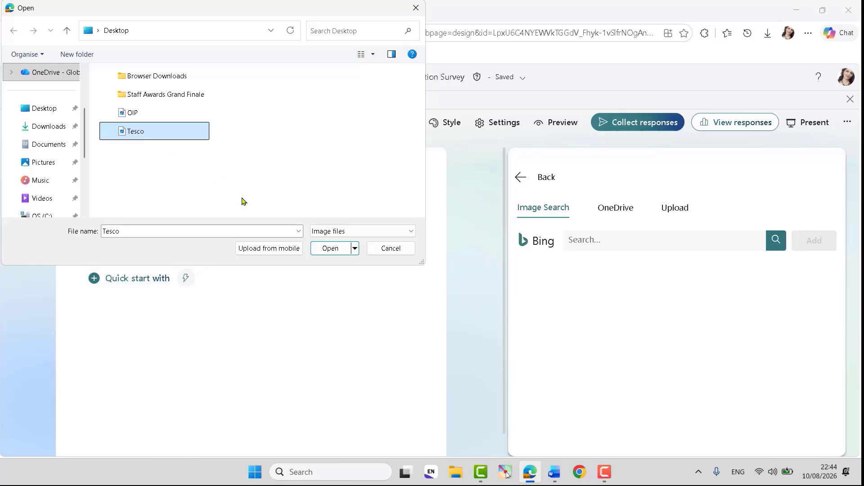
left_click(329, 249)
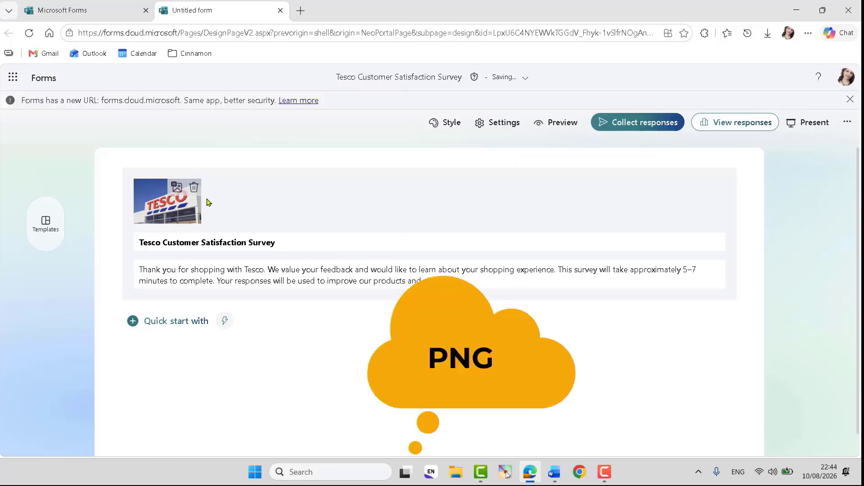
- Open and close the Tesco image's alternative text dialog without entering text, and delete the image from the form header
left_click(178, 188)
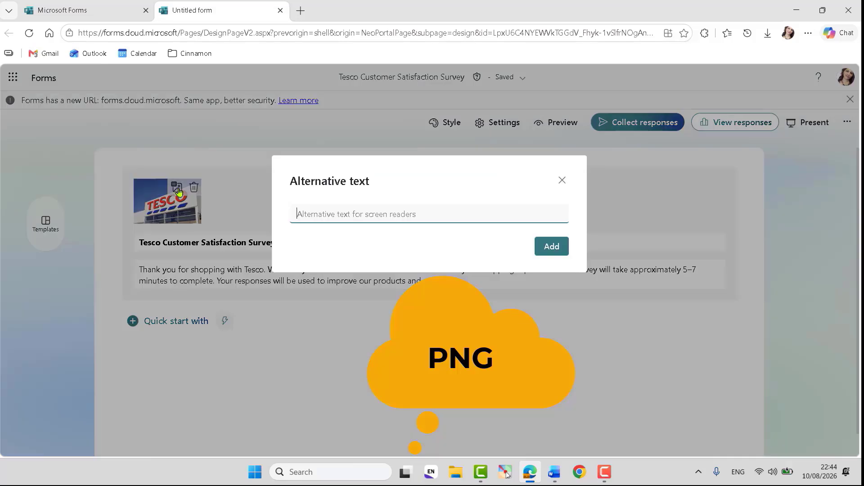
left_click(562, 180)
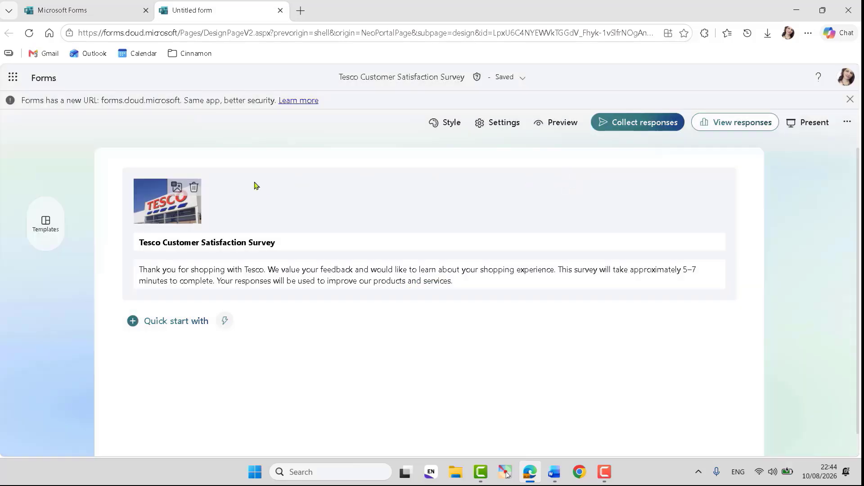
left_click(193, 188)
- Open the title image sources, look through the OneDrive and local upload options, and close the file selection without choosing an image
left_click(717, 188)
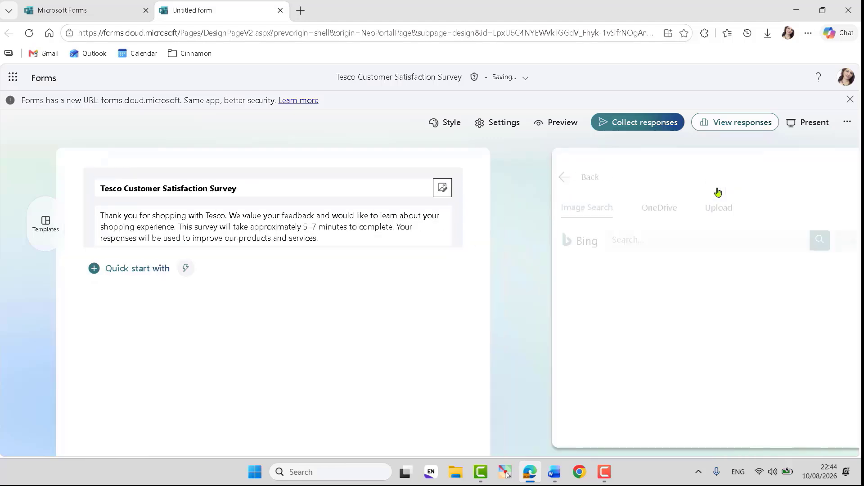
left_click(615, 208)
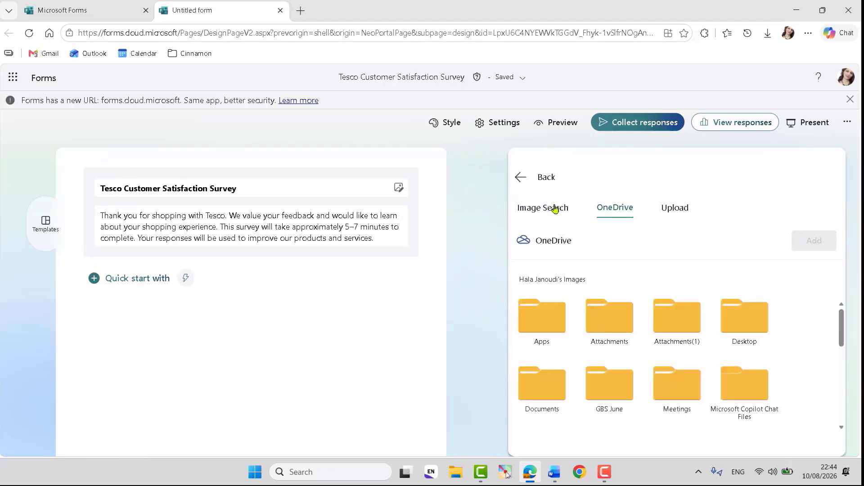
left_click(682, 213)
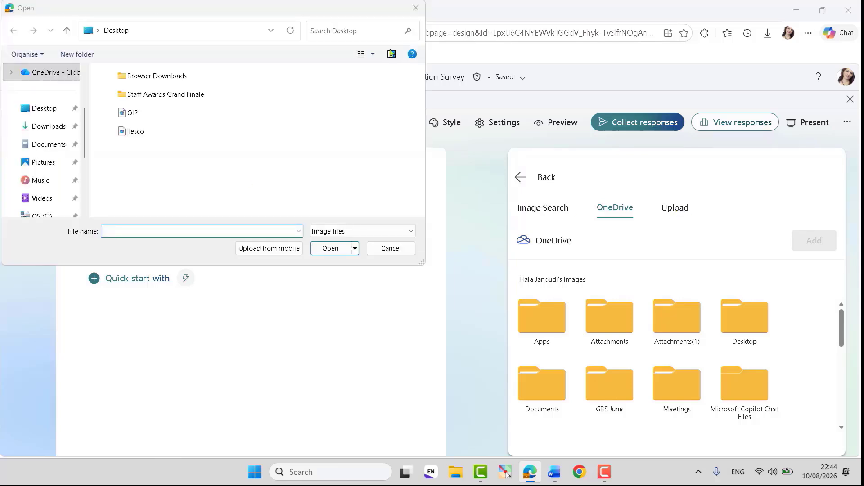
left_click(414, 7)
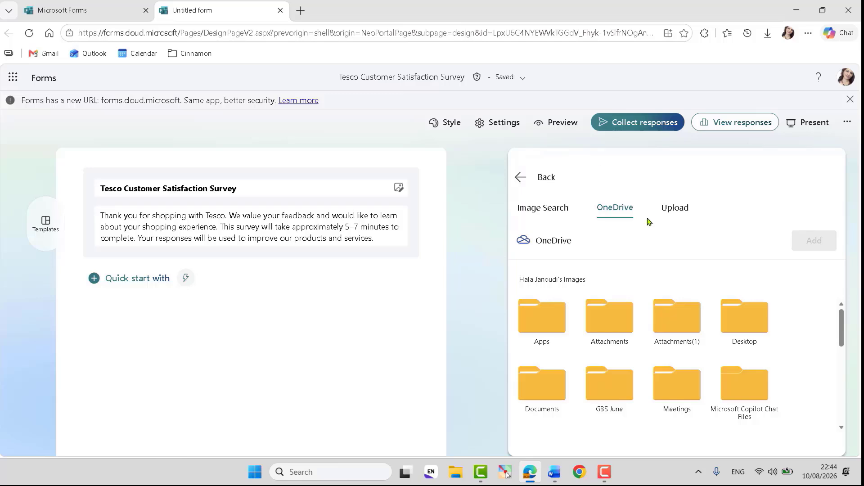
- Search Bing images for "tesco" and add the Tesco logo picture beside the form title
left_click(547, 209)
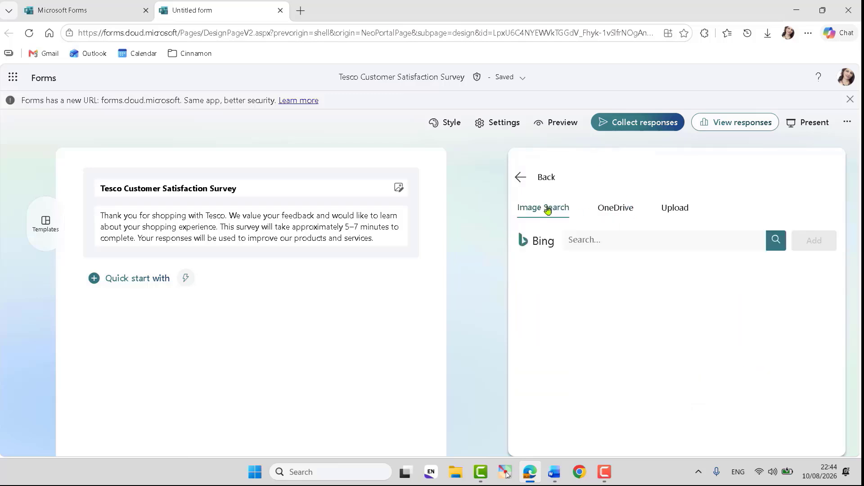
left_click(594, 238)
type("tesco")
key("Return")
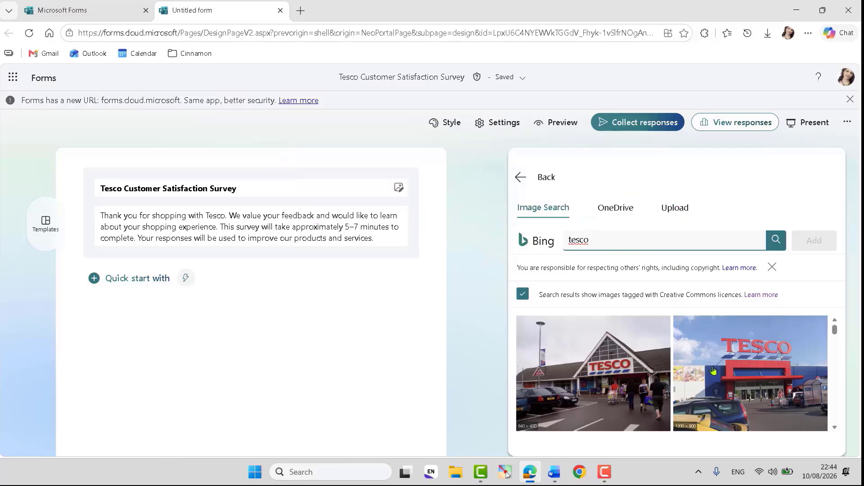
left_click_drag(835, 332, 835, 442)
left_click(578, 358)
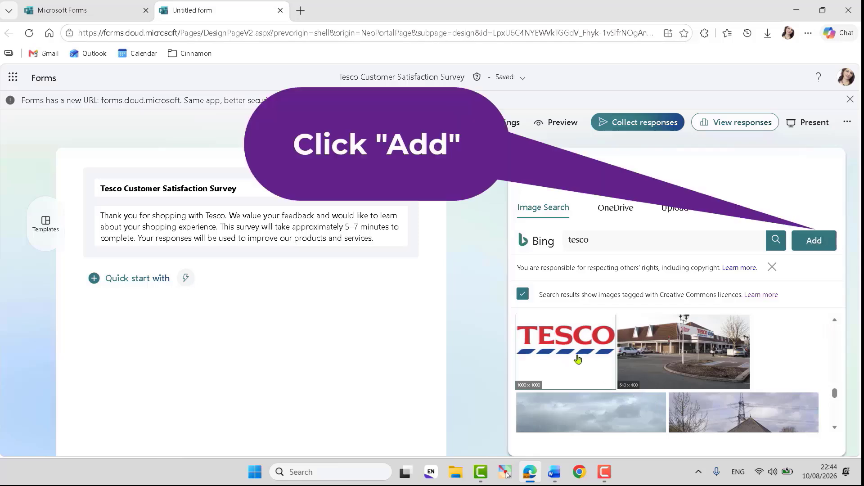
left_click(814, 241)
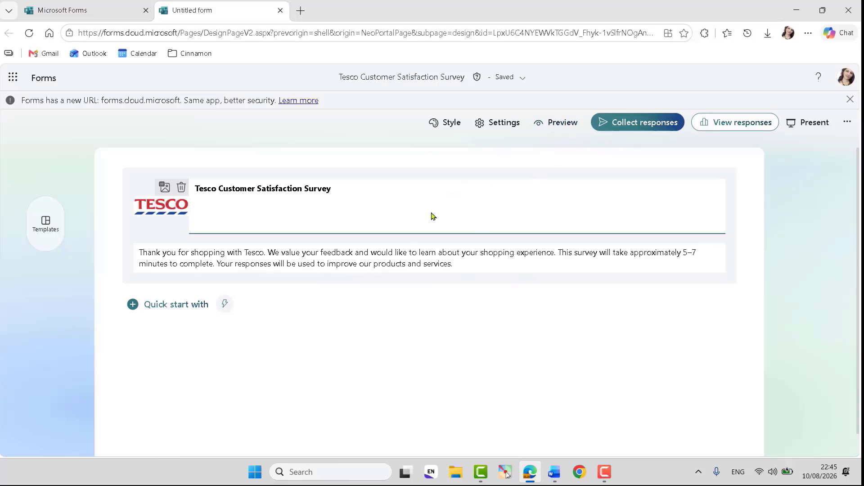
- Preview the form in Computer view and examine the title, logo and description in the header
left_click(559, 126)
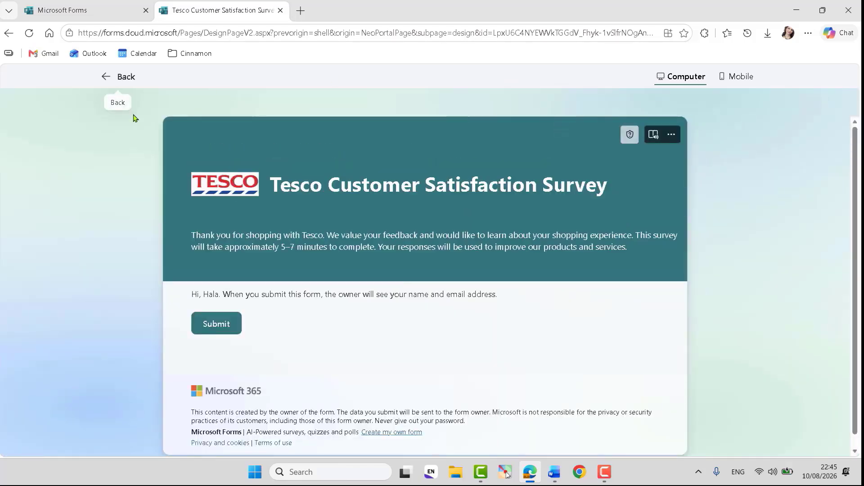
left_click(124, 77)
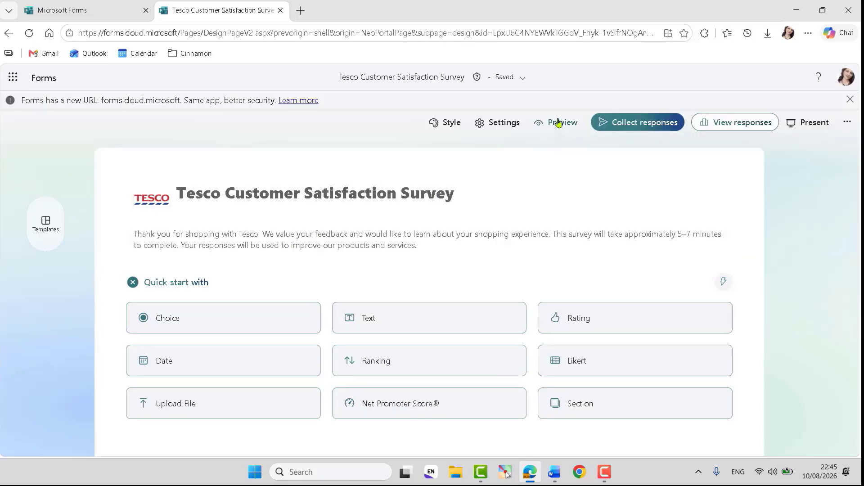
left_click(558, 122)
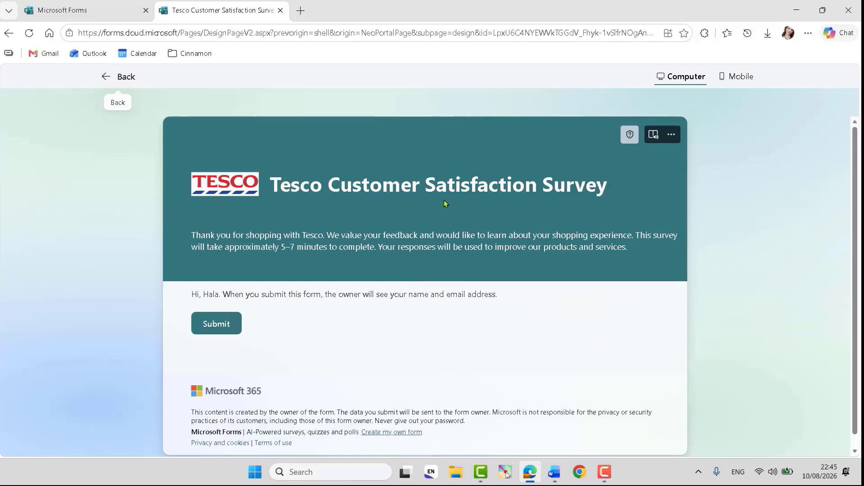
left_click_drag(273, 181, 338, 188)
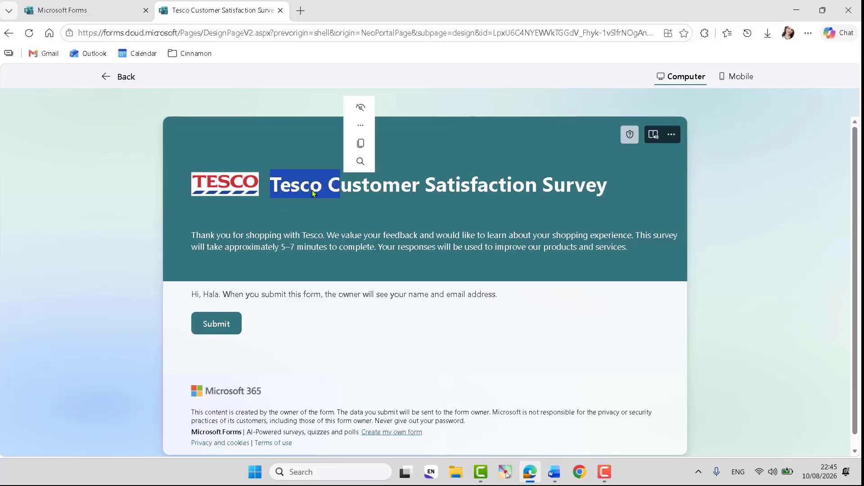
left_click(321, 188)
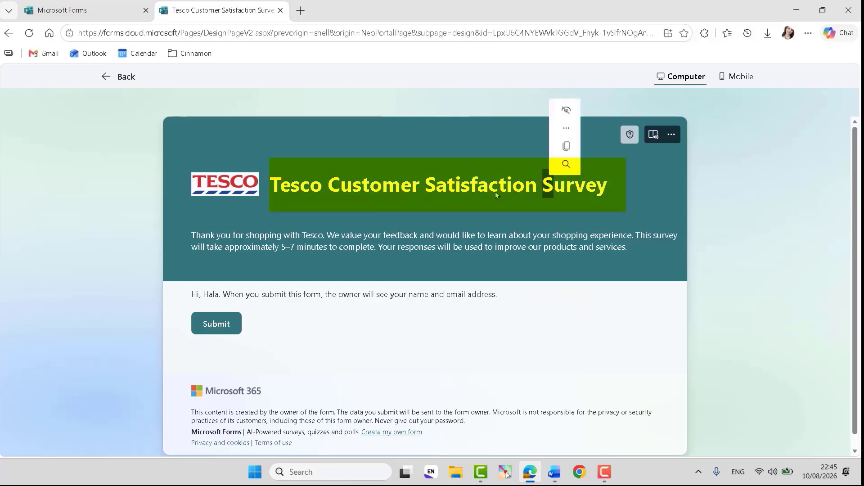
left_click_drag(434, 175, 428, 182)
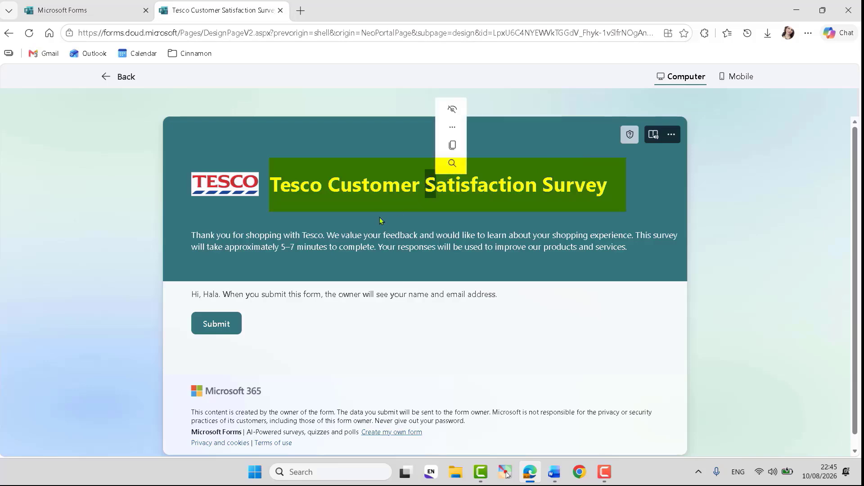
left_click_drag(380, 218, 378, 219)
left_click(184, 236)
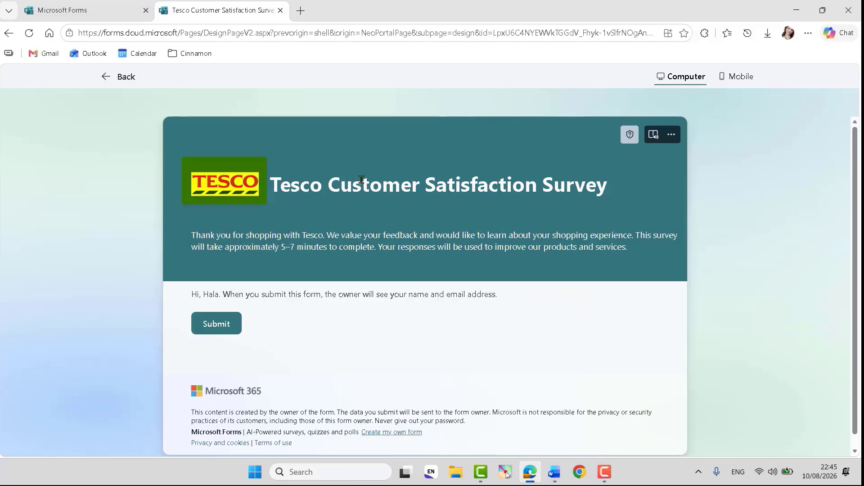
triple_click(339, 242)
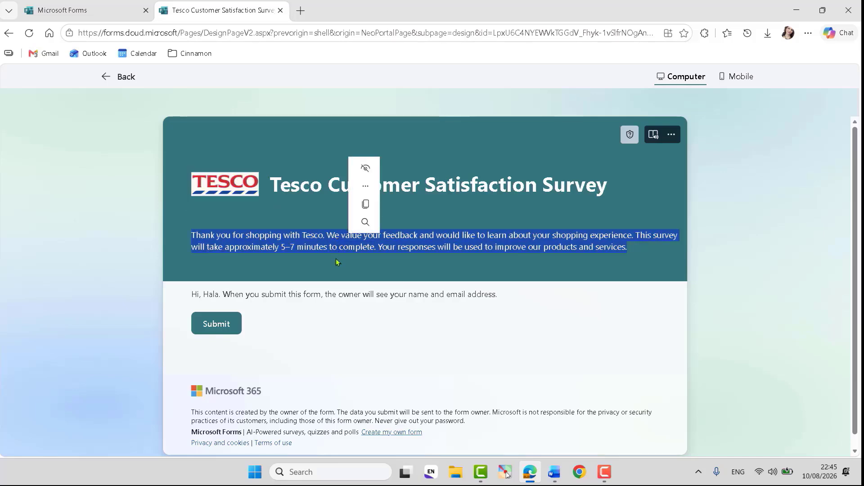
left_click(340, 259)
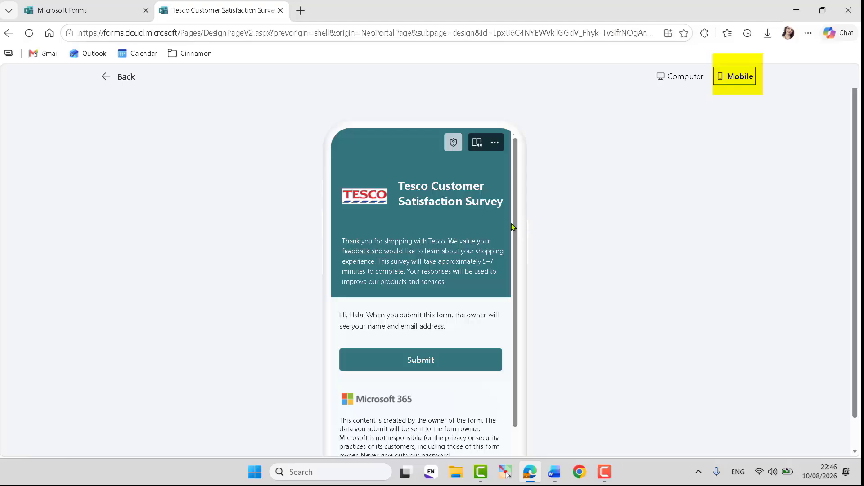
- Compare the form's Mobile and Computer previews, and return to the form editor
left_click_drag(514, 228, 523, 199)
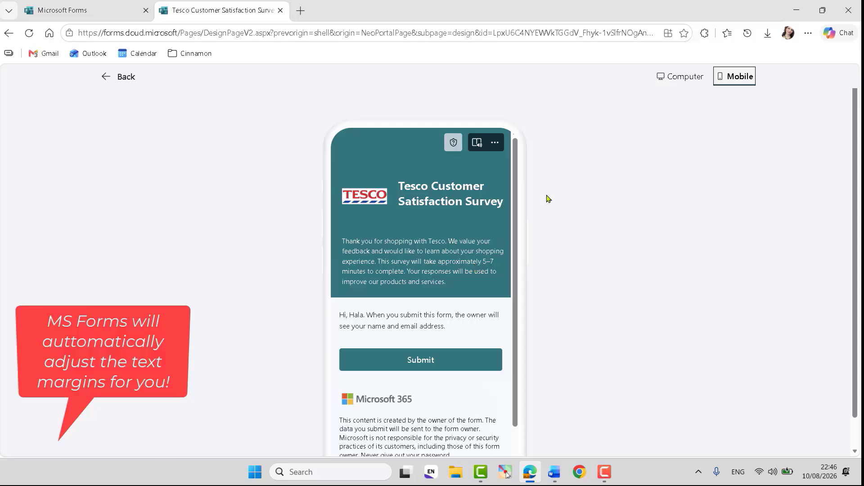
left_click(680, 77)
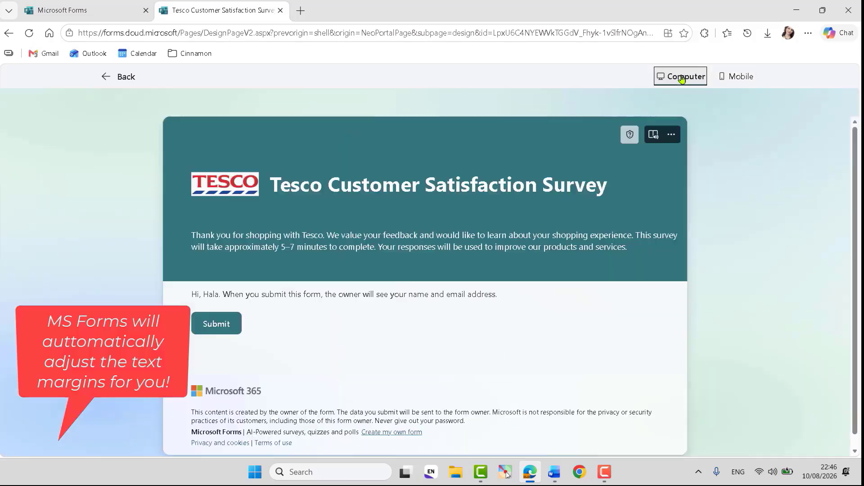
left_click(737, 78)
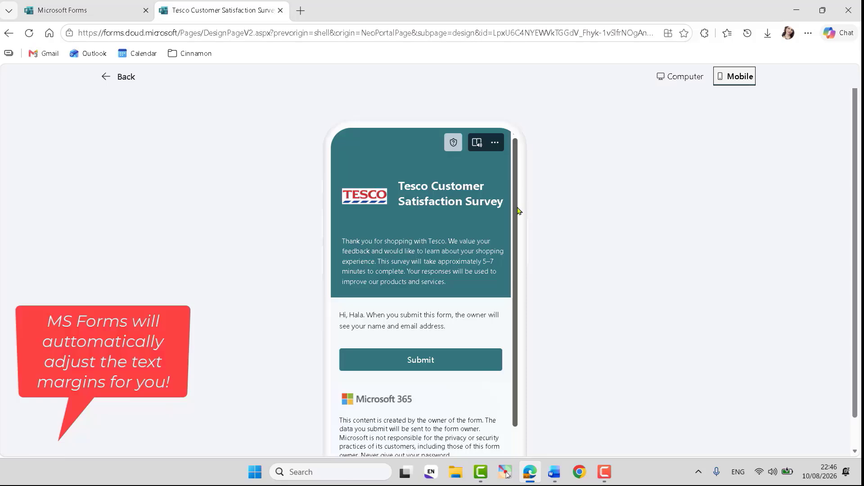
scroll(518, 210, "down", 1)
scroll(515, 256, "up", 1)
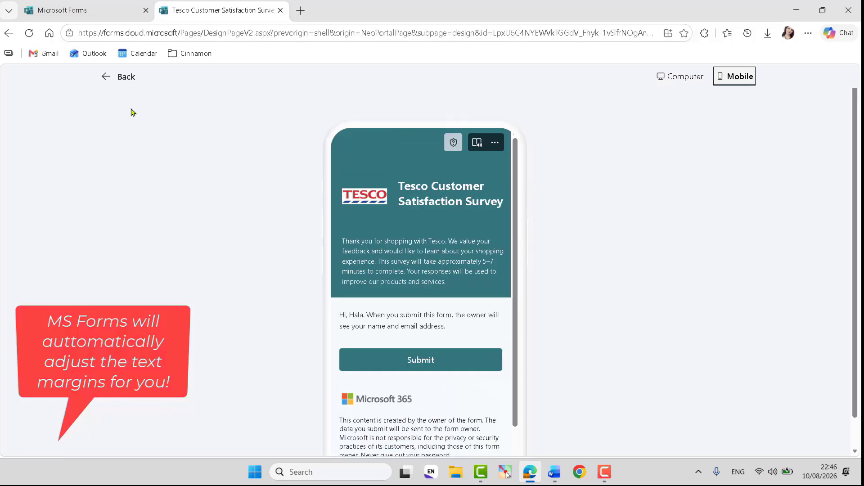
left_click(682, 78)
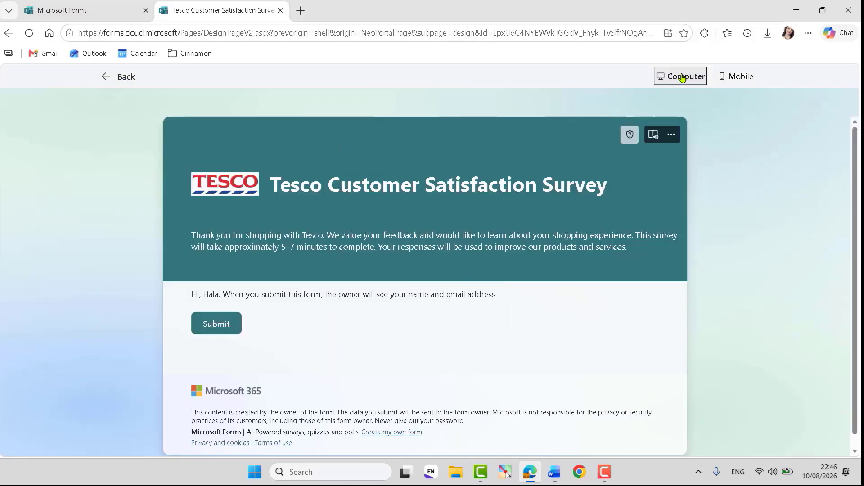
left_click(126, 79)
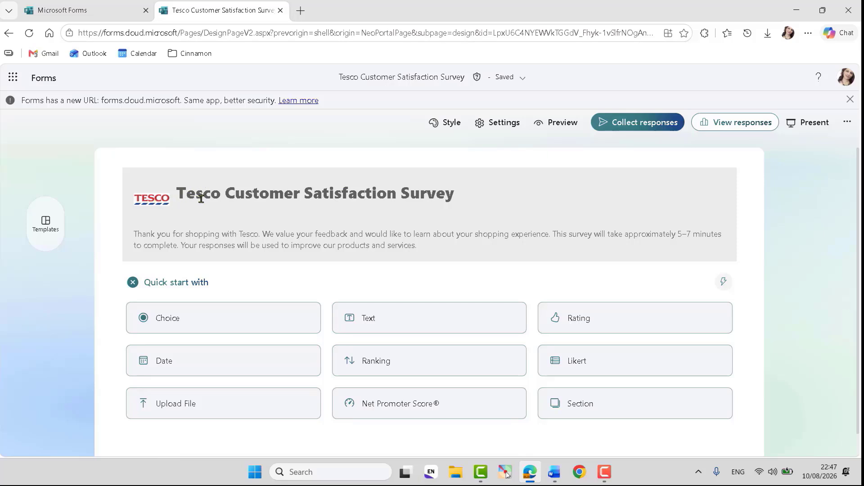
- Activate the survey header, open the question suggestions and look through the recommended questions
left_click(201, 233)
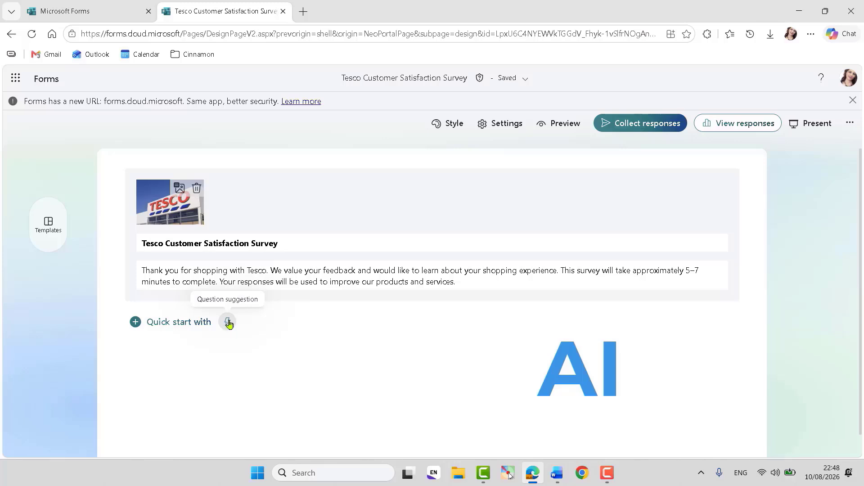
left_click(228, 323)
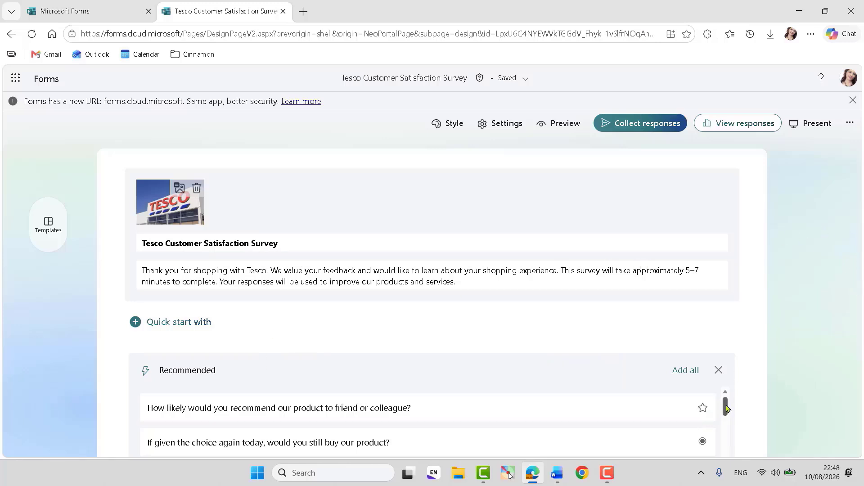
mouse_move(726, 408)
left_mouse_down()
mouse_move(729, 483)
mouse_move(726, 398)
left_mouse_up()
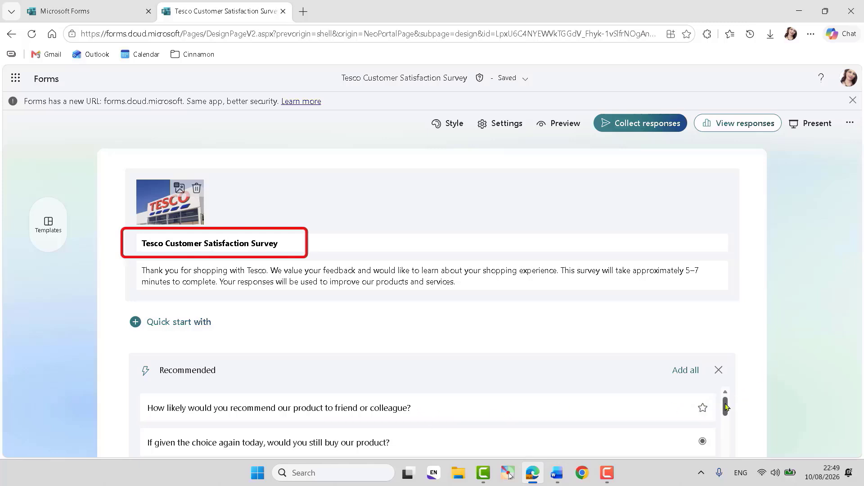
mouse_move(726, 406)
left_mouse_down()
mouse_move(726, 415)
mouse_move(726, 405)
left_mouse_up()
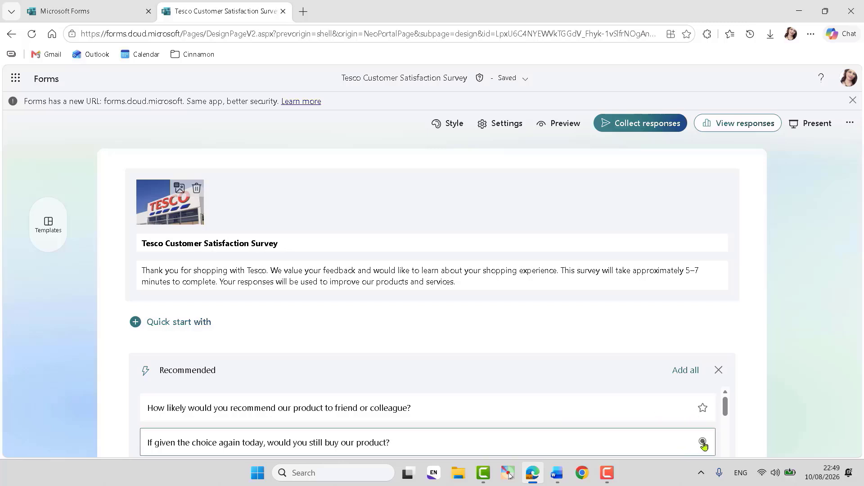
left_click_drag(725, 406, 725, 418)
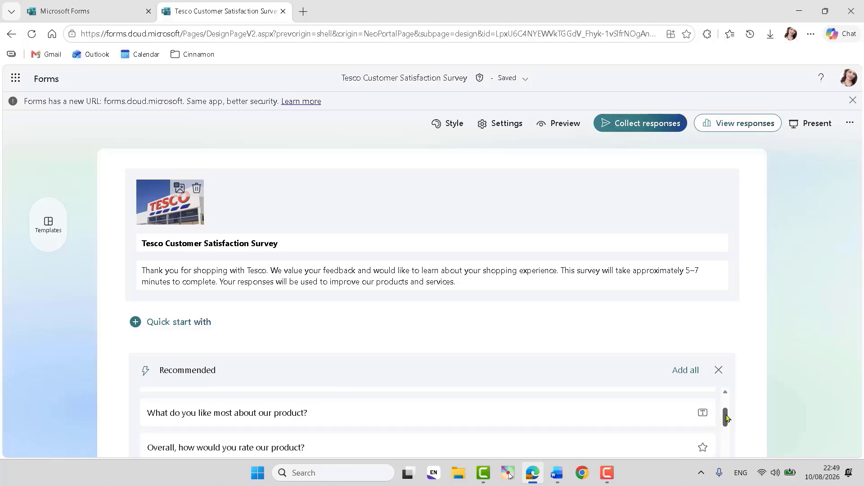
left_click_drag(725, 412, 725, 401)
- Add the recommended question "How likely would you recommend our product to friend or colleague?" to the survey
left_click(418, 408)
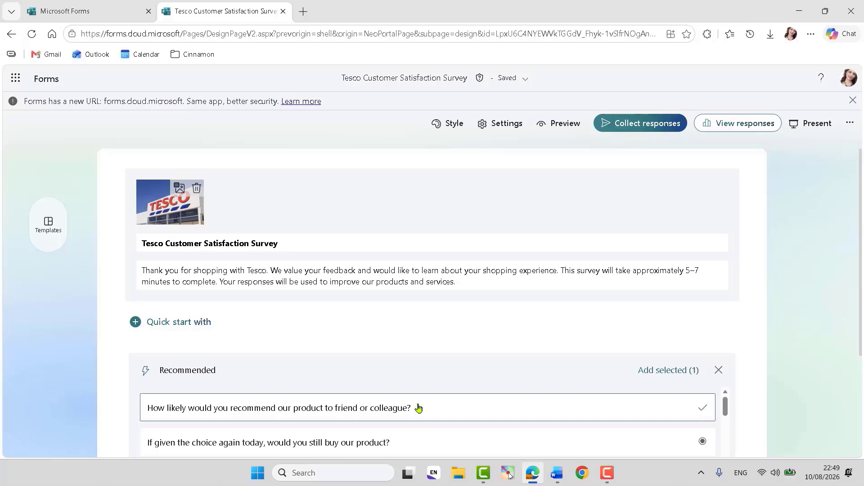
left_click(654, 377)
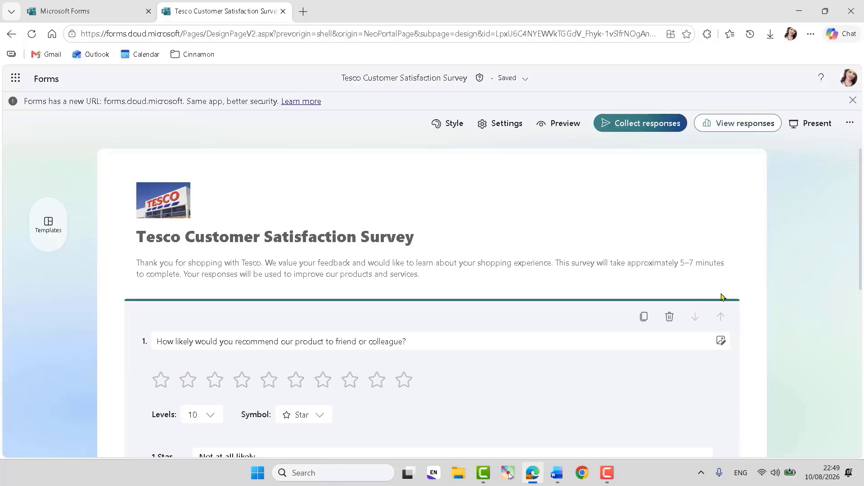
mouse_move(861, 250)
left_mouse_down()
mouse_move(863, 306)
mouse_move(863, 248)
left_mouse_up()
left_click(670, 165)
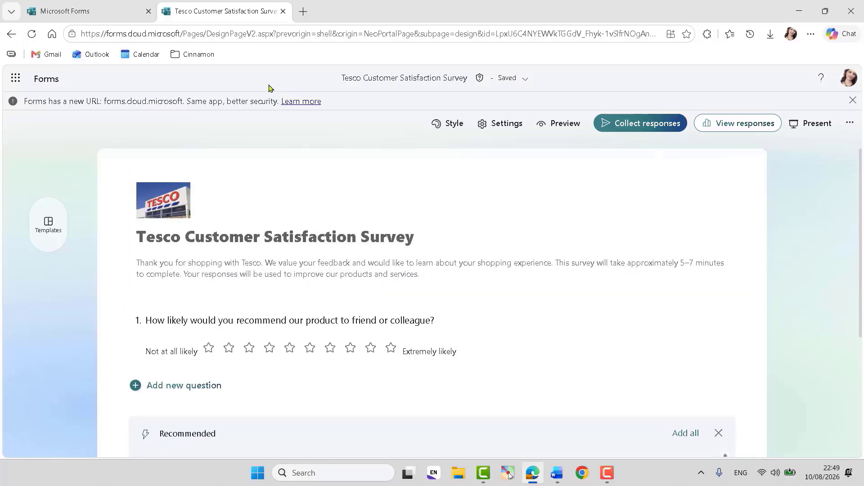
- Visit the Forms home page, close the Birthday form's tab, and return to the Tesco Customer Satisfaction Survey's header
left_click(110, 13)
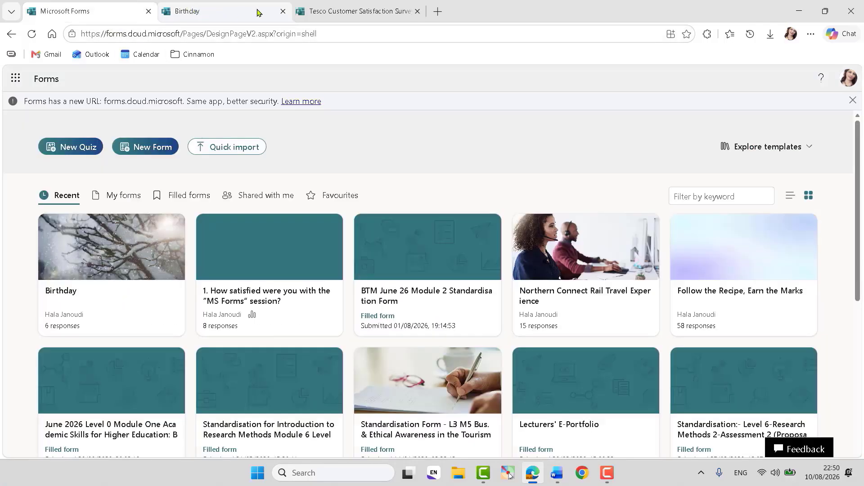
left_click(282, 11)
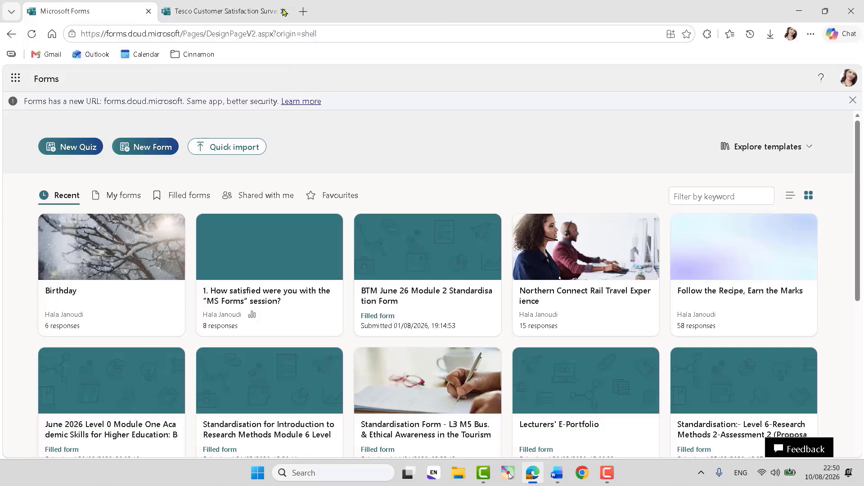
left_click(241, 12)
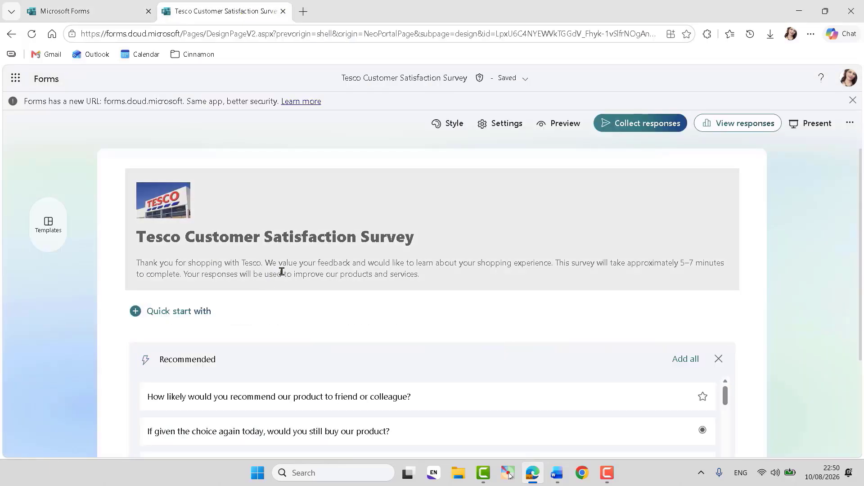
left_click(281, 272)
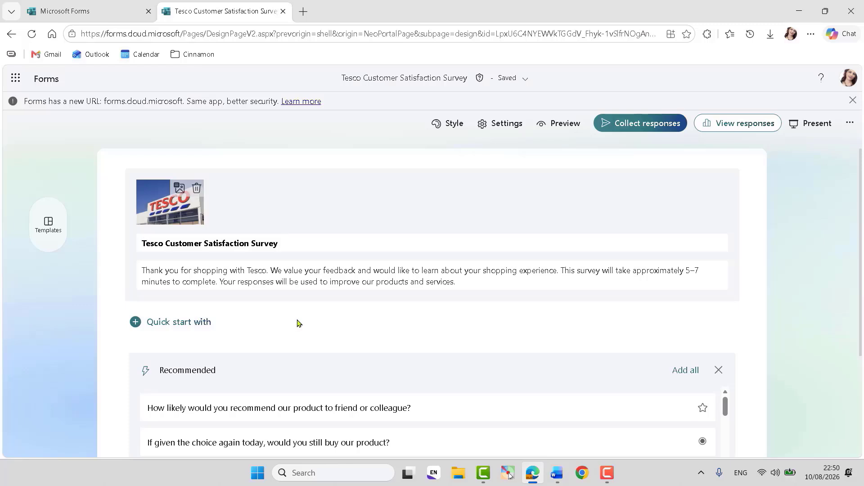
left_click(719, 372)
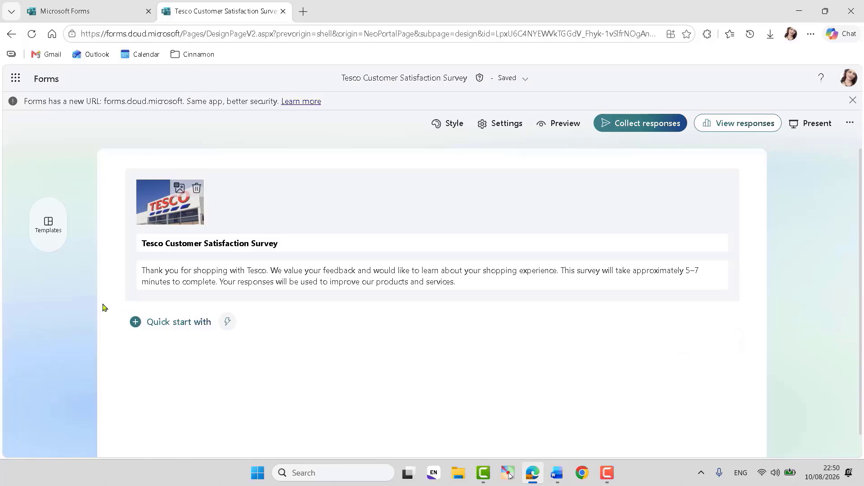
left_click(135, 321)
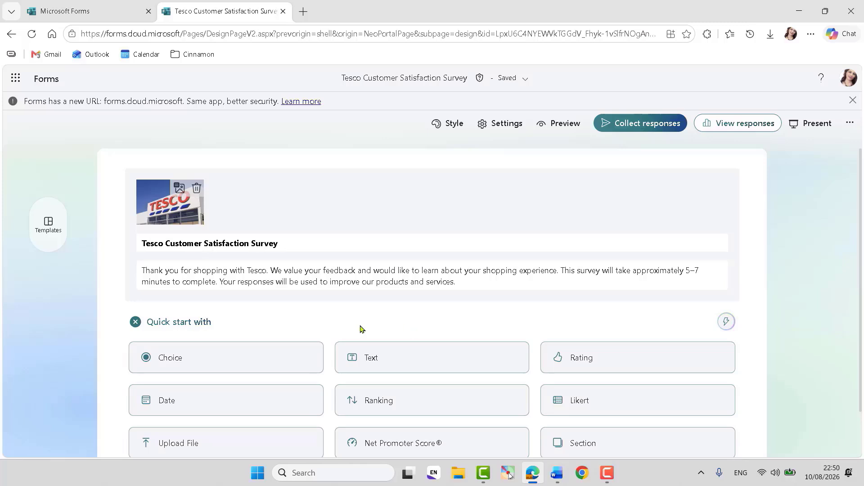
left_click(189, 357)
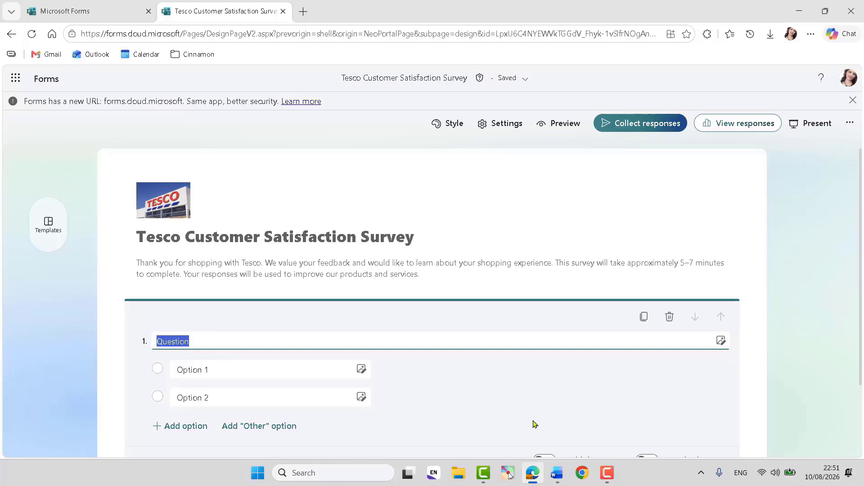
left_click(557, 474)
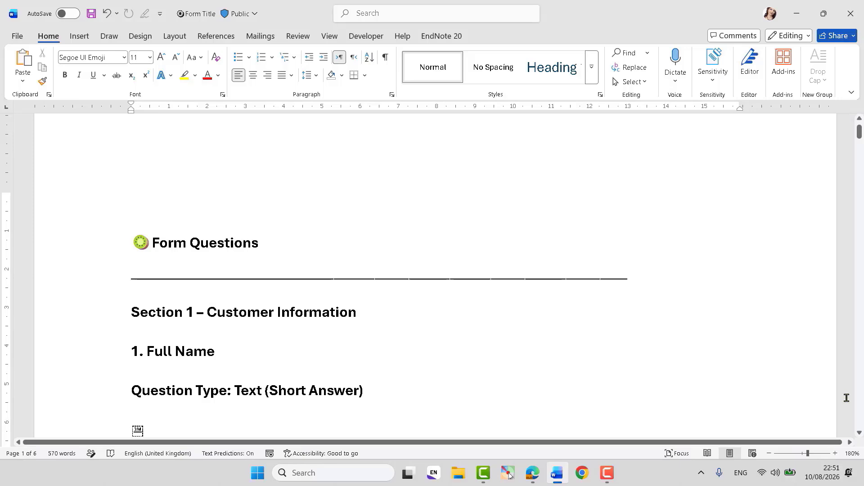
left_click_drag(859, 433, 859, 435)
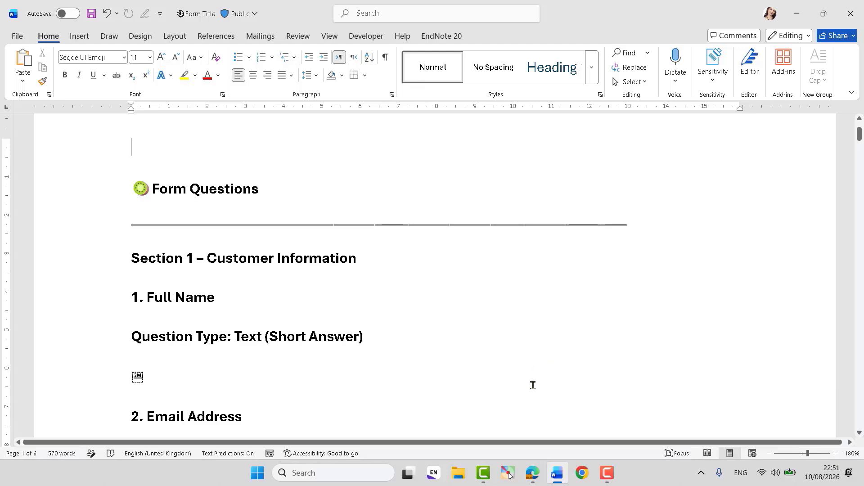
left_click(531, 472)
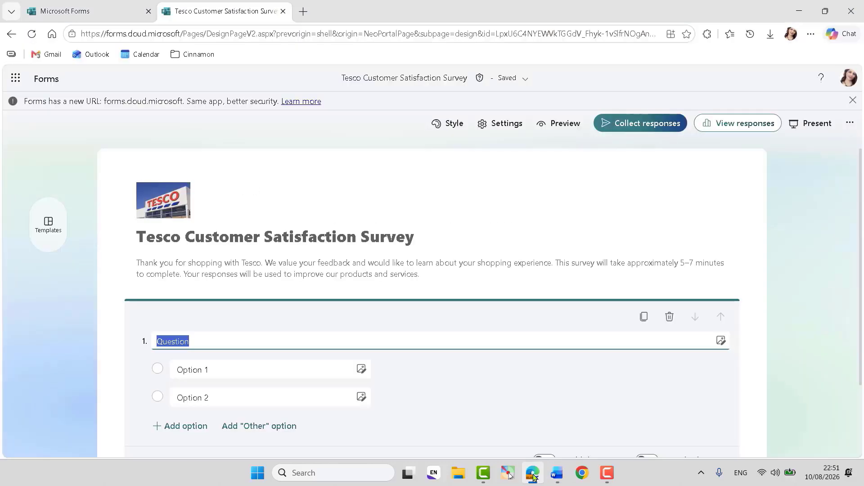
left_click(669, 316)
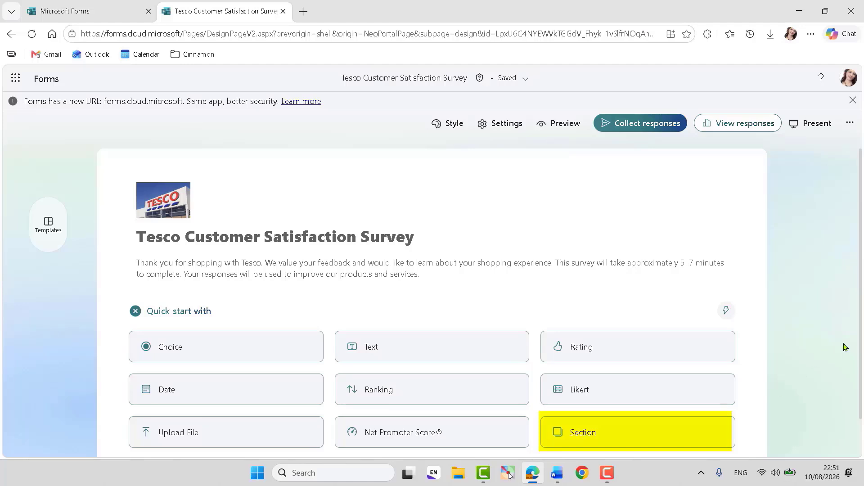
- Add a section to the survey and title it "Customer Information", copying the title from the Word document
scroll(860, 337, "down", 1)
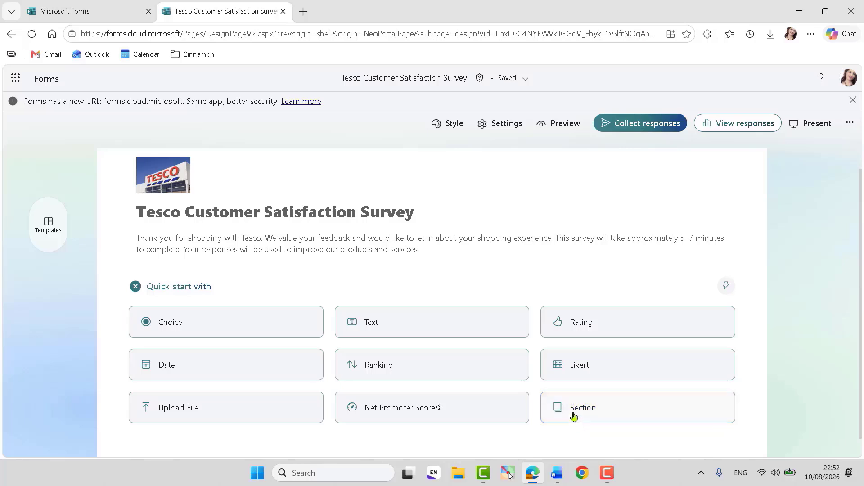
left_click(576, 410)
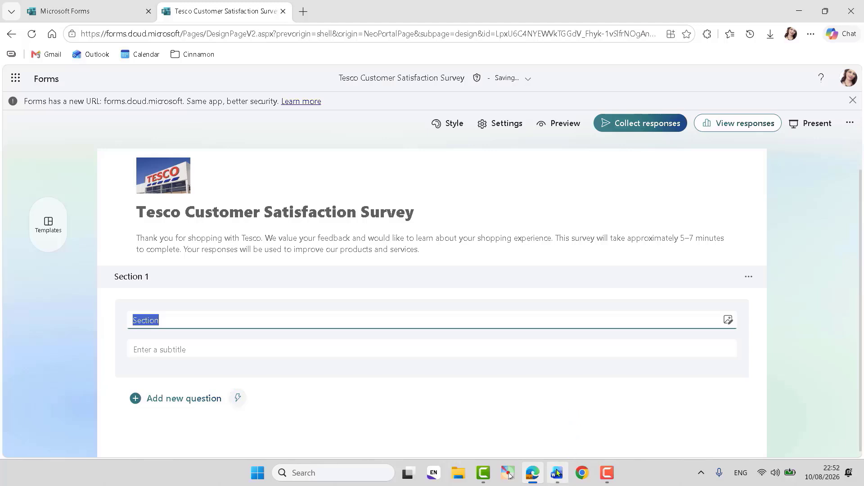
mouse_move(558, 473)
left_click(556, 430)
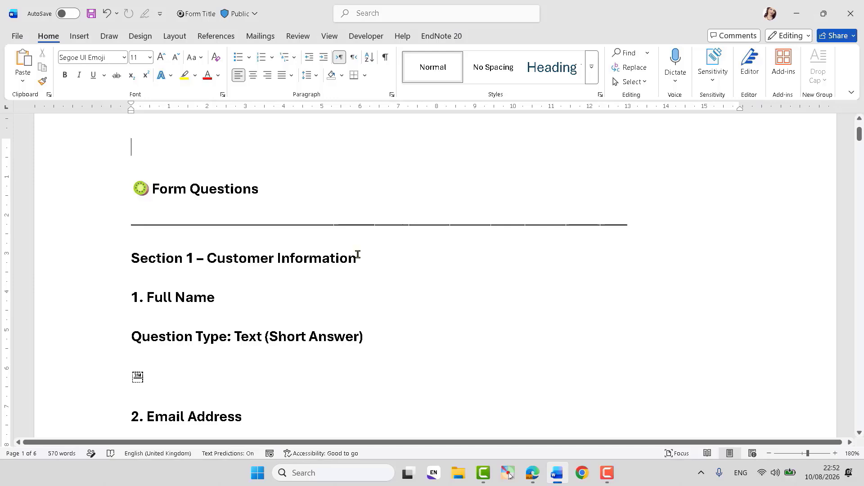
left_click_drag(356, 258, 213, 258)
key("ctrl+c")
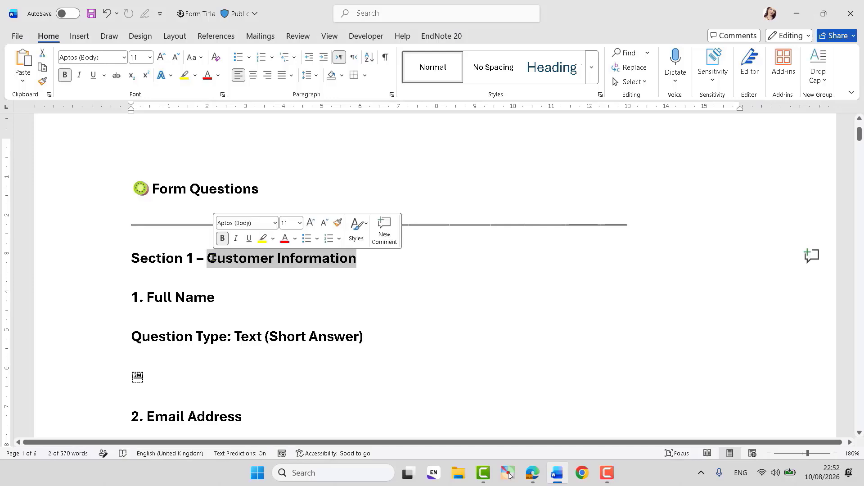
left_click(532, 472)
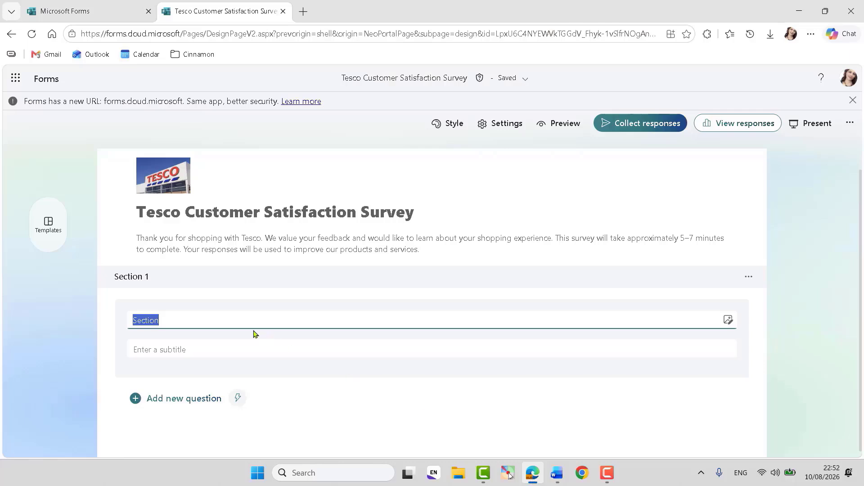
key("ctrl+v")
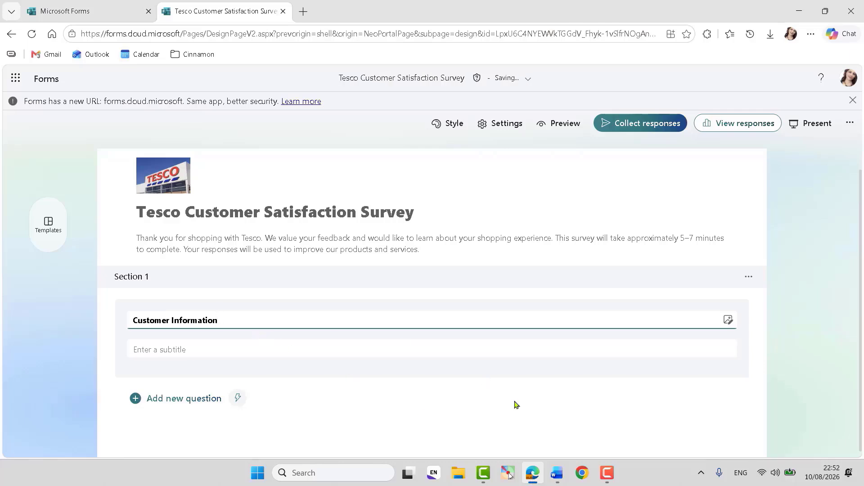
- Add a Text question titled "Full Name" to the Customer Information section, following the Word document
left_click(557, 474)
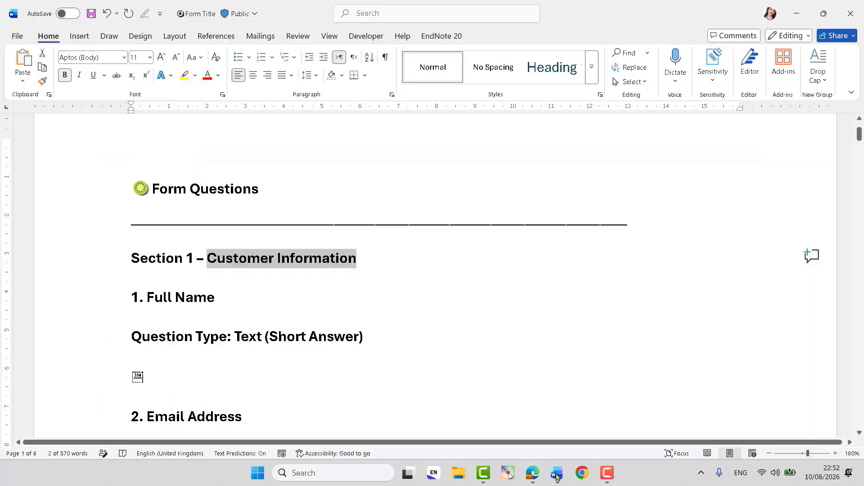
left_click(234, 356)
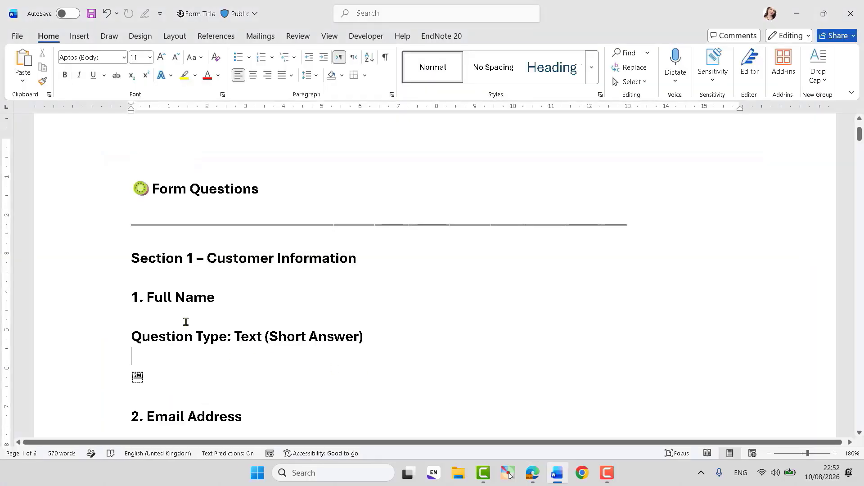
left_click_drag(145, 297, 211, 297)
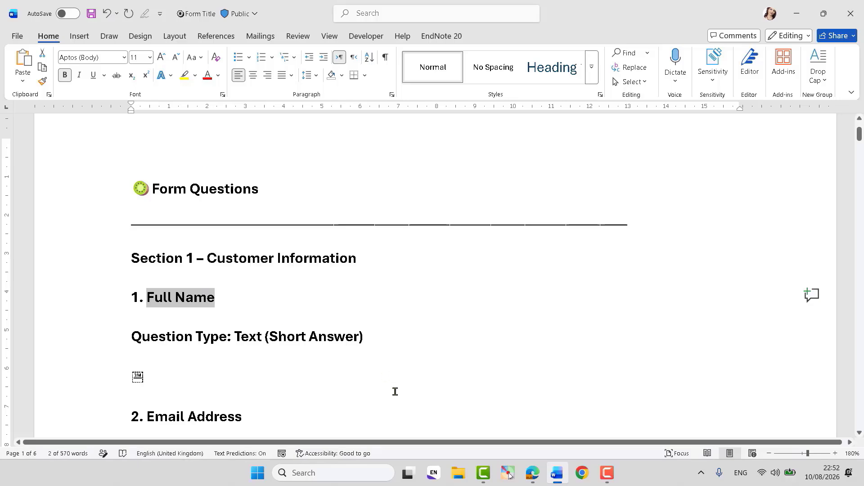
left_click(533, 476)
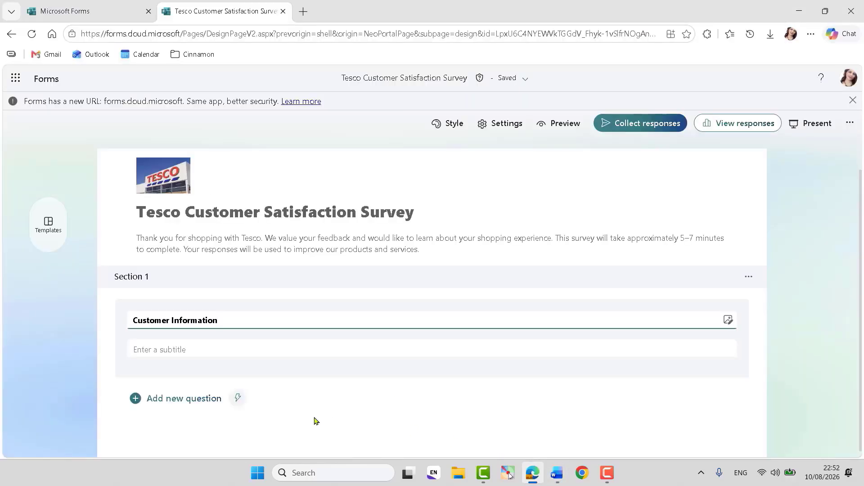
left_click(196, 400)
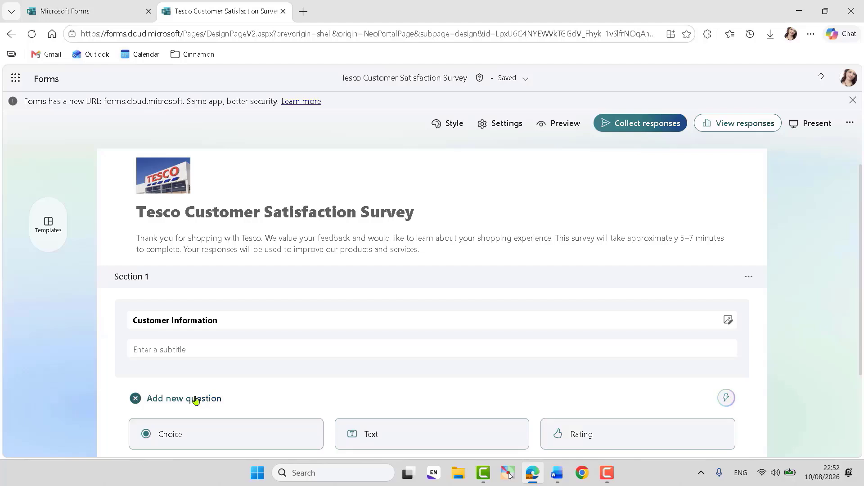
left_click(377, 435)
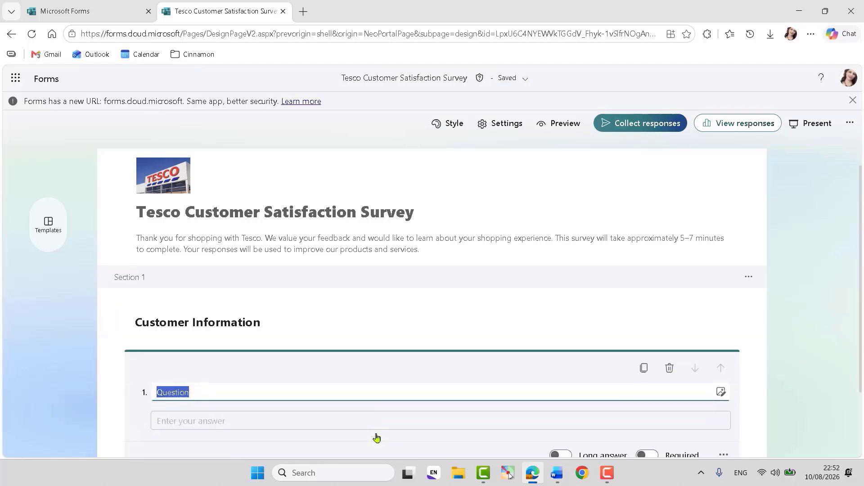
type("Full Name")
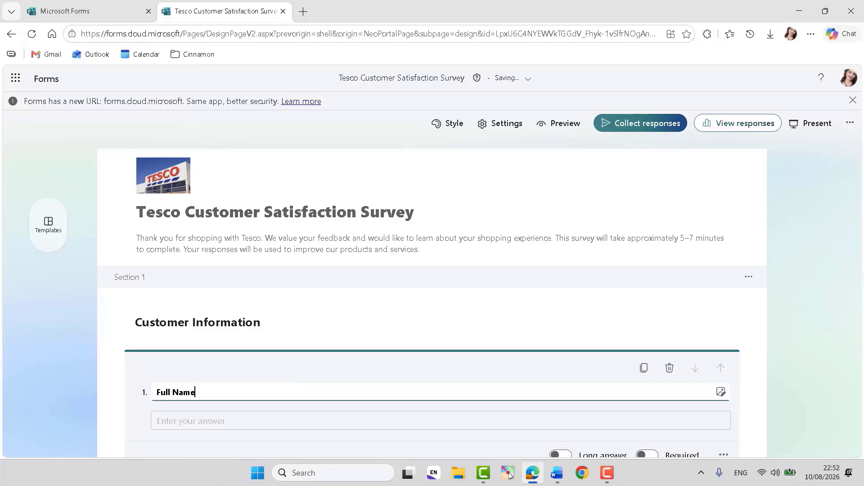
left_click_drag(860, 272, 860, 281)
scroll(421, 391, "down", 3)
left_click(421, 391)
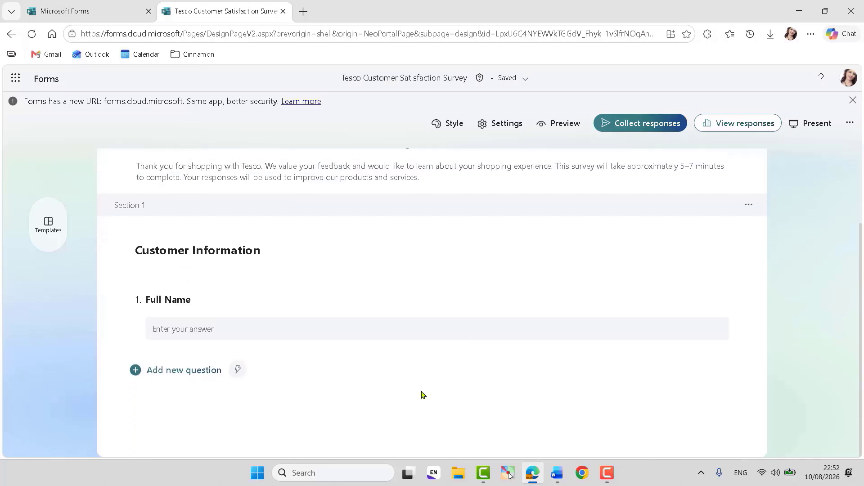
- Switch to the Word document to check the question type specified for Full Name, and return to the form
left_click(200, 370)
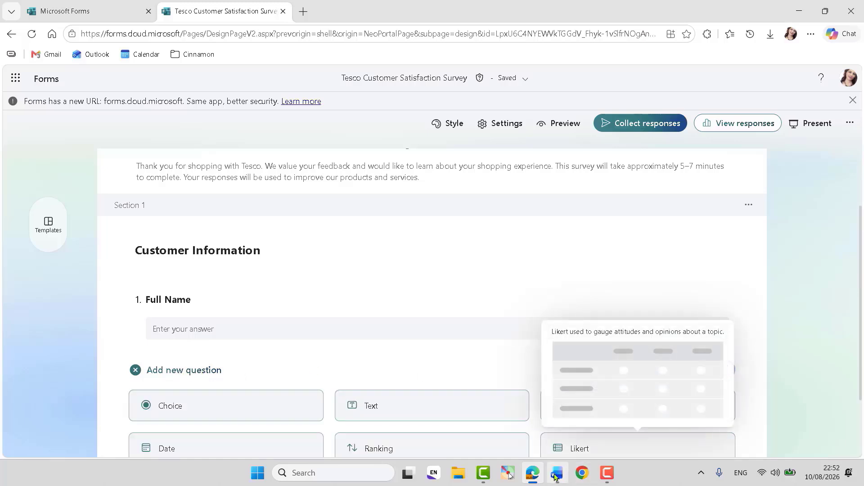
mouse_move(556, 477)
left_click(563, 415)
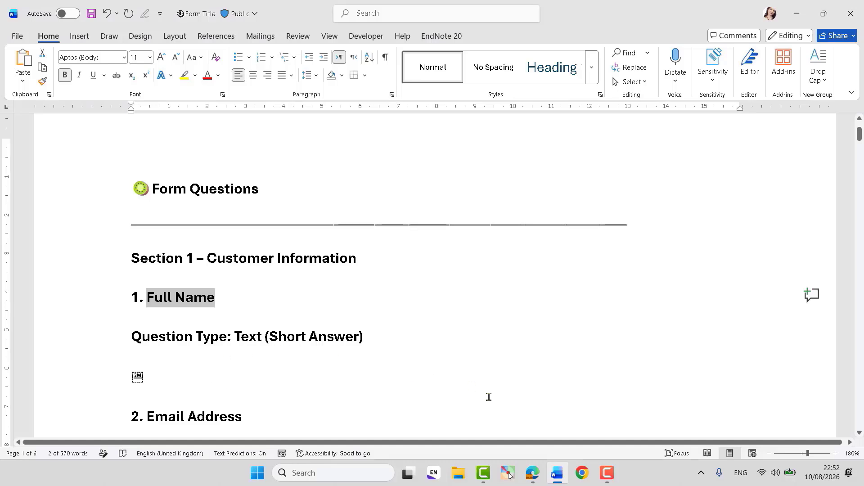
left_click(532, 472)
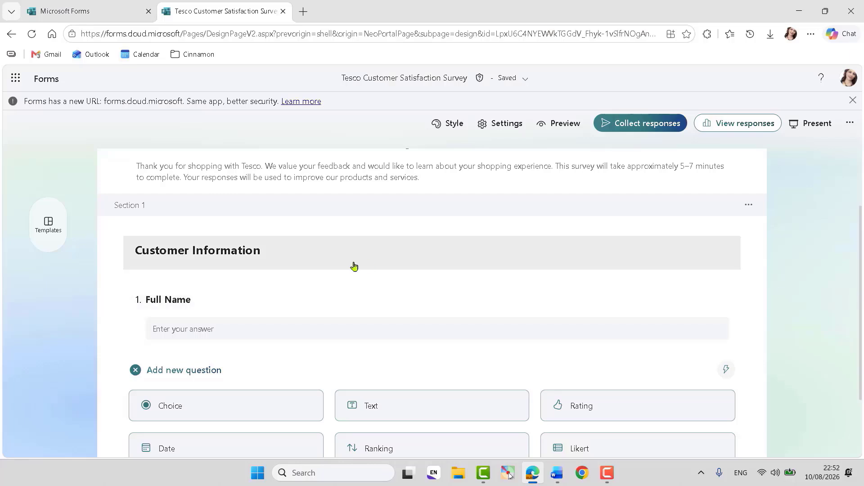
- Try the Long answer option on the Full Name question, and restore the short answer format
left_click(246, 304)
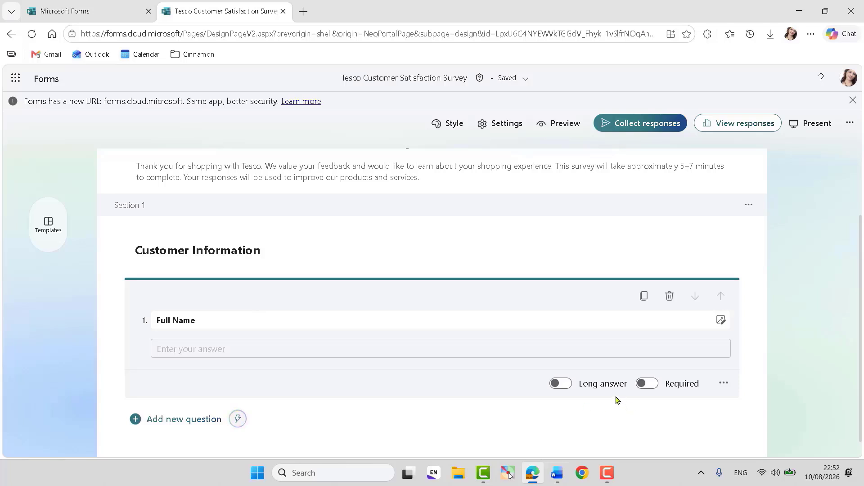
left_click(562, 383)
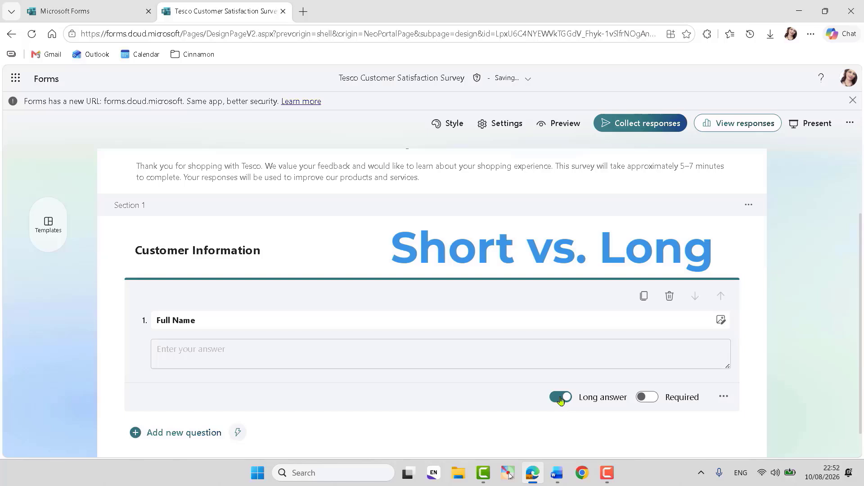
left_click(561, 397)
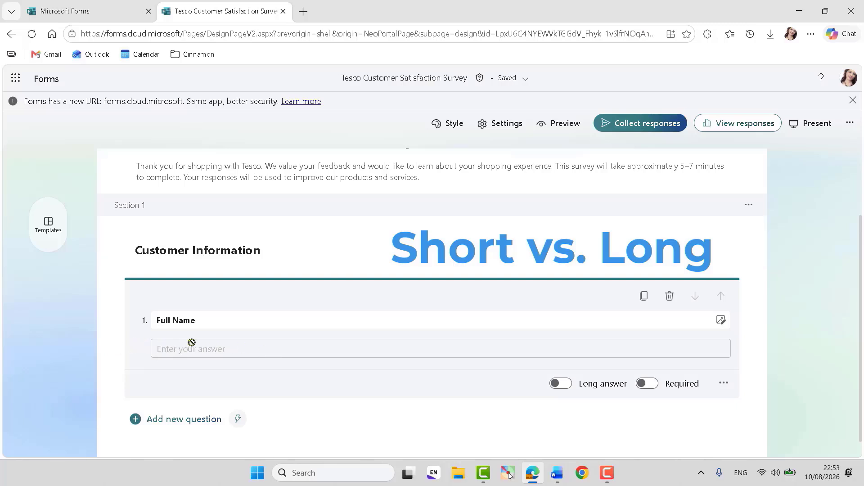
left_click(560, 383)
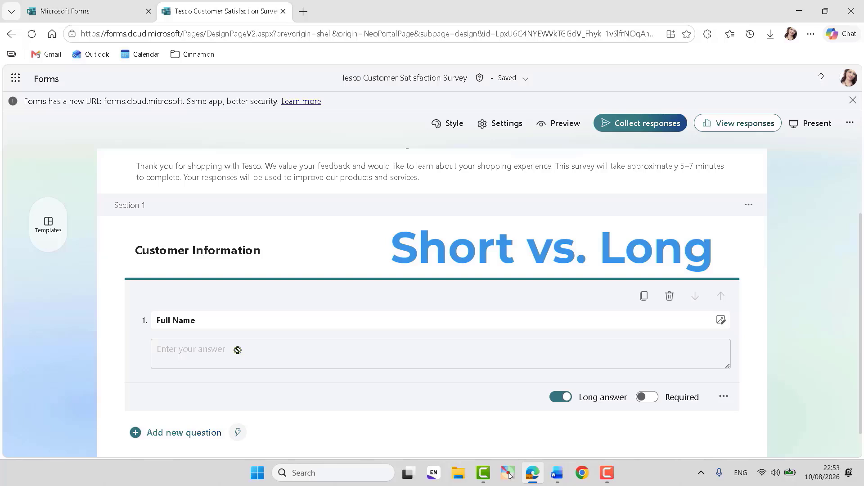
left_click(561, 398)
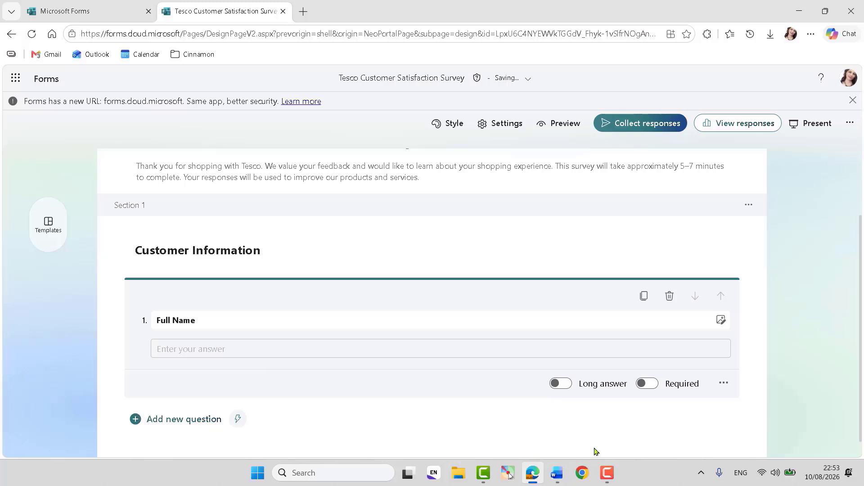
- Recheck Full Name's question type in Word, and compare its long and short answer formats in the form, ending on short
left_click(557, 481)
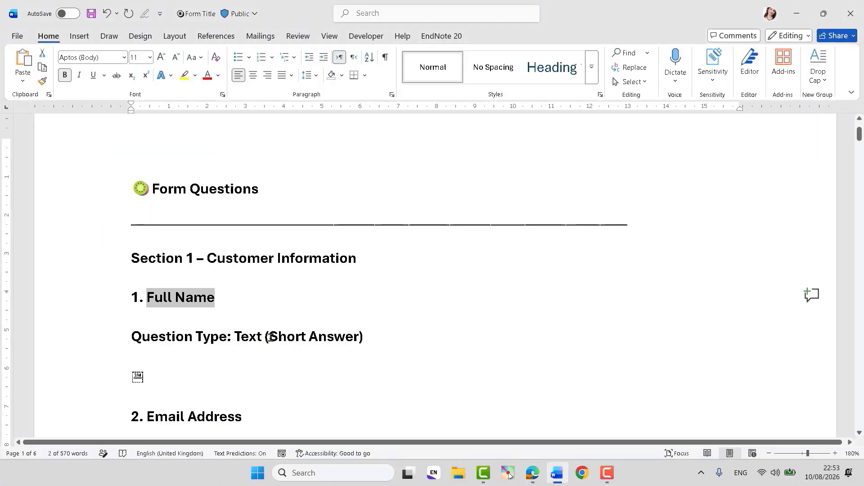
left_click(532, 473)
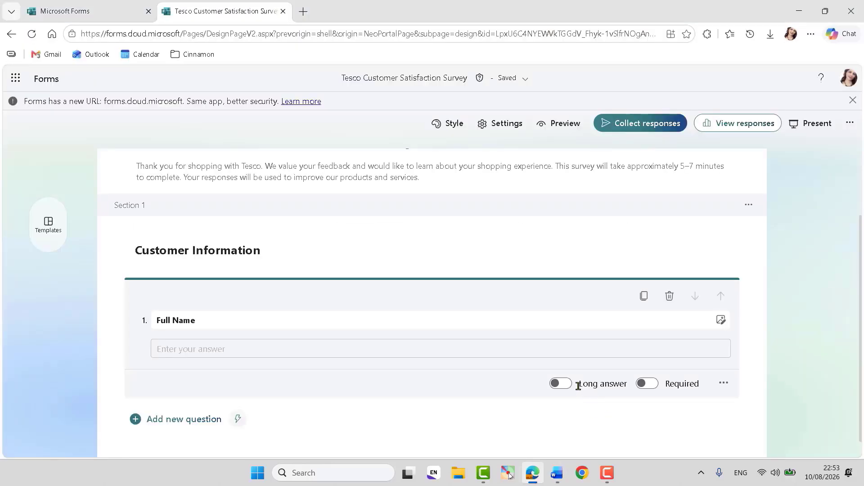
left_click(561, 383)
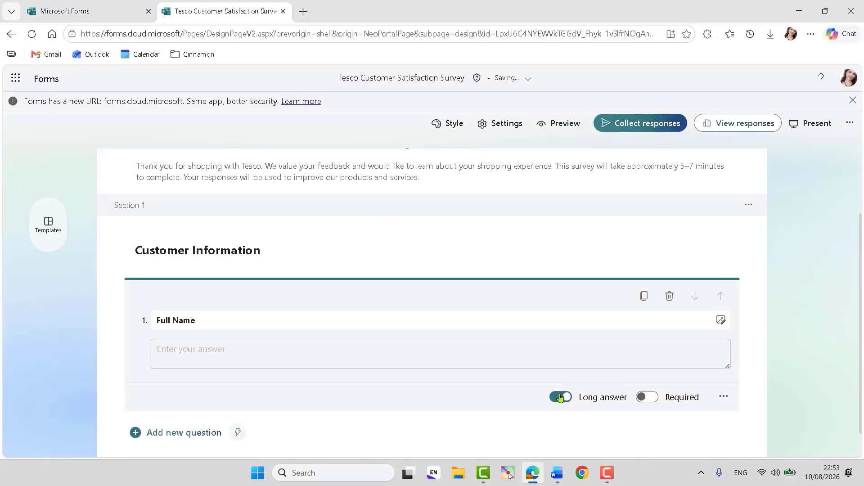
left_click(560, 397)
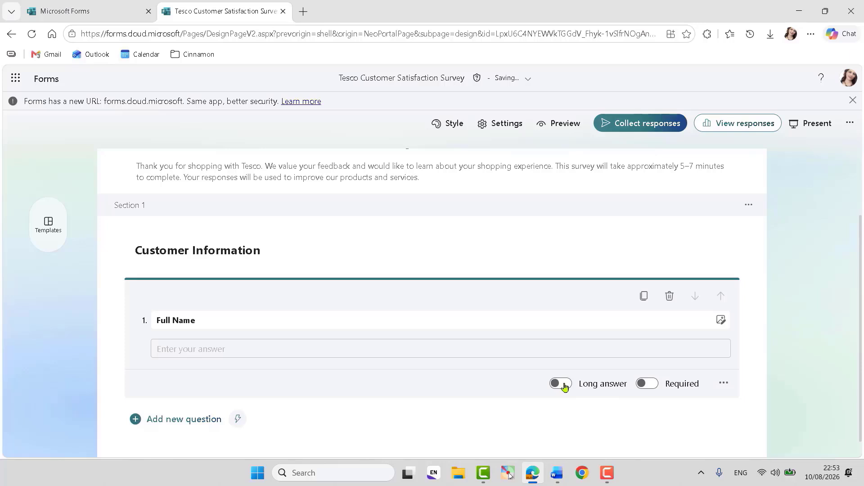
left_click(563, 385)
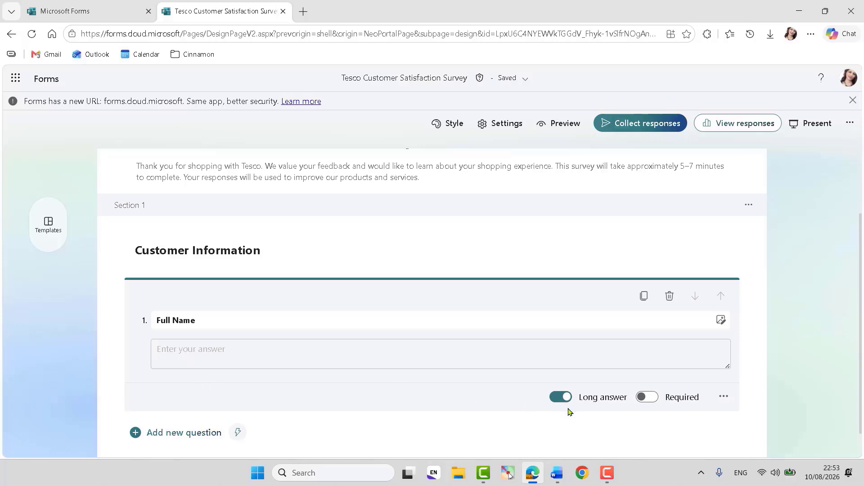
left_click(560, 396)
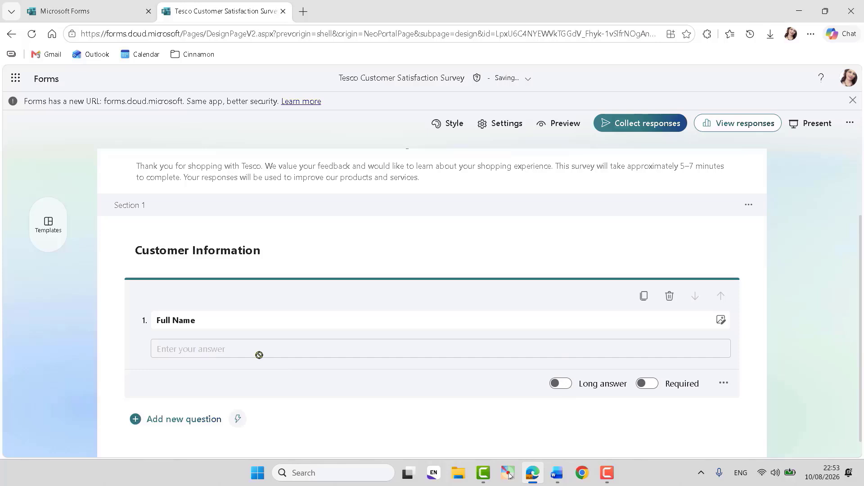
- Switch to the Word document and copy the title of question 2, "Email Address"
left_click(559, 480)
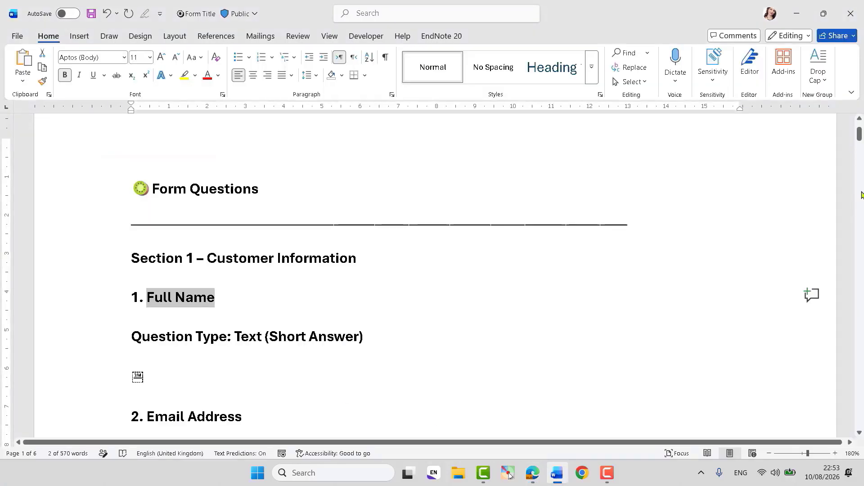
left_click(860, 433)
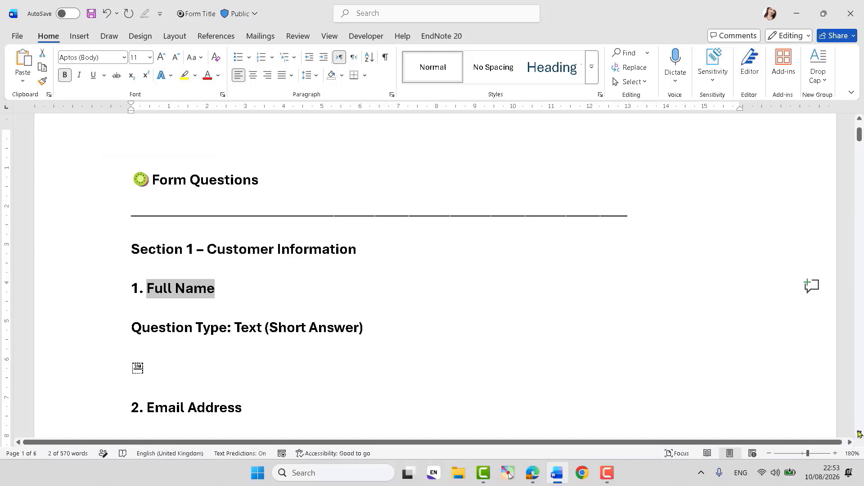
left_click_drag(859, 433, 859, 433)
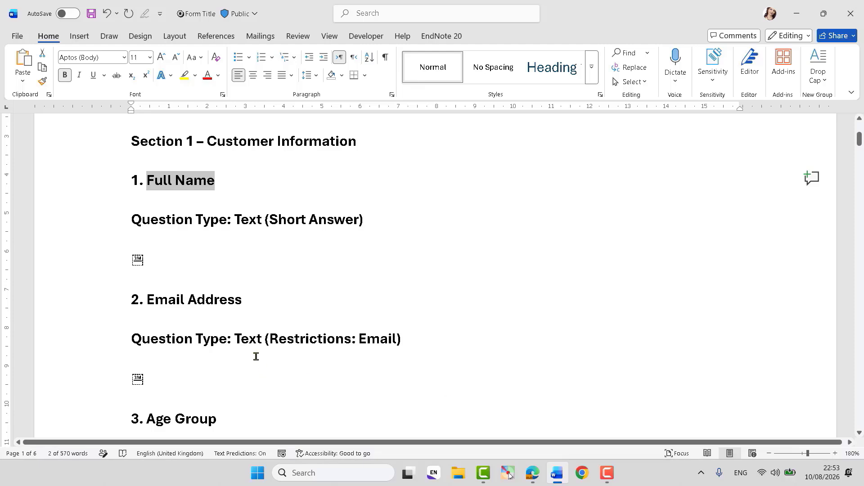
left_click(247, 339)
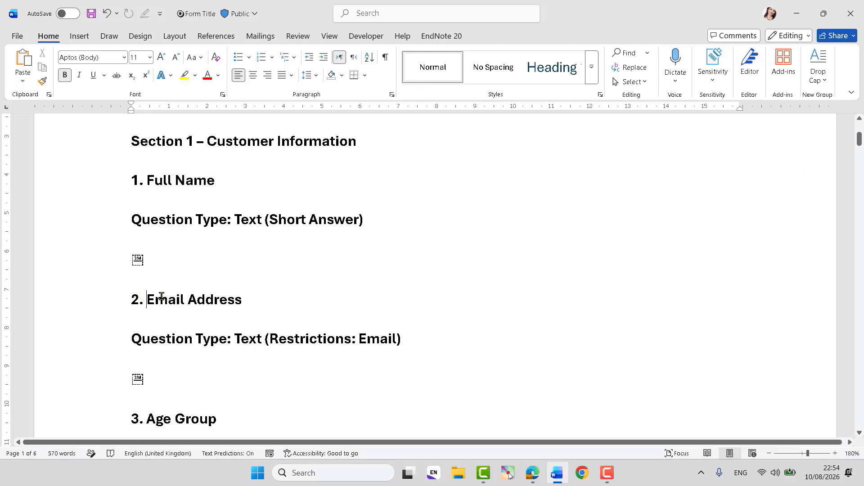
left_click_drag(154, 298, 231, 297)
key("ctrl+c")
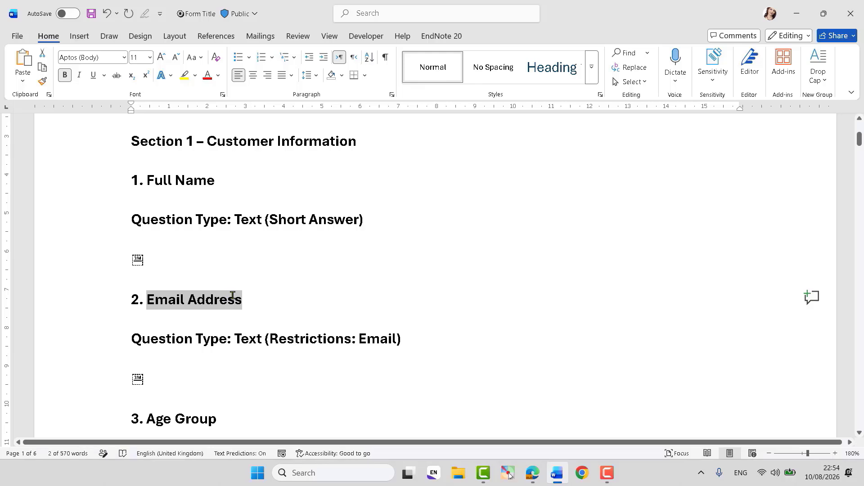
- Return to the form and add a Text question titled "Email Address" below Full Name
left_click(532, 473)
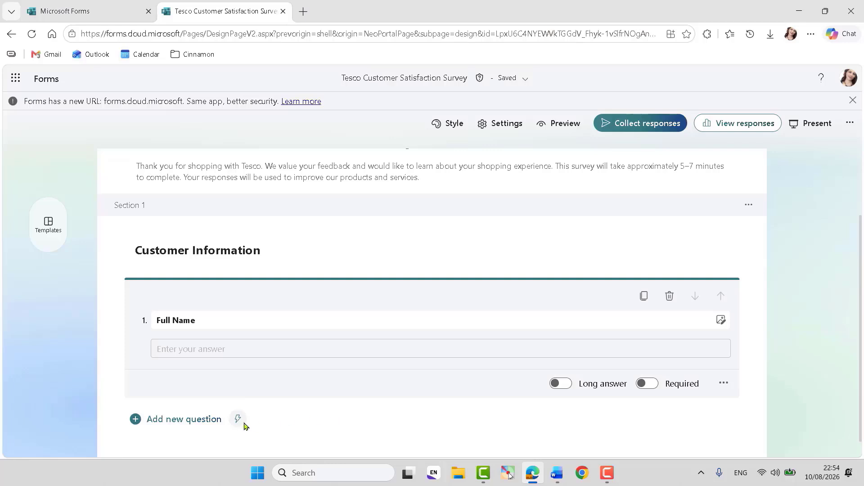
left_click(194, 420)
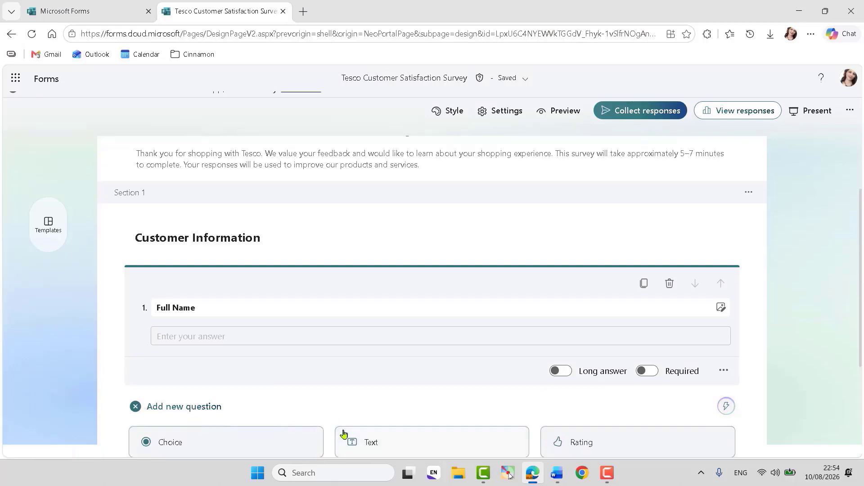
left_click(375, 442)
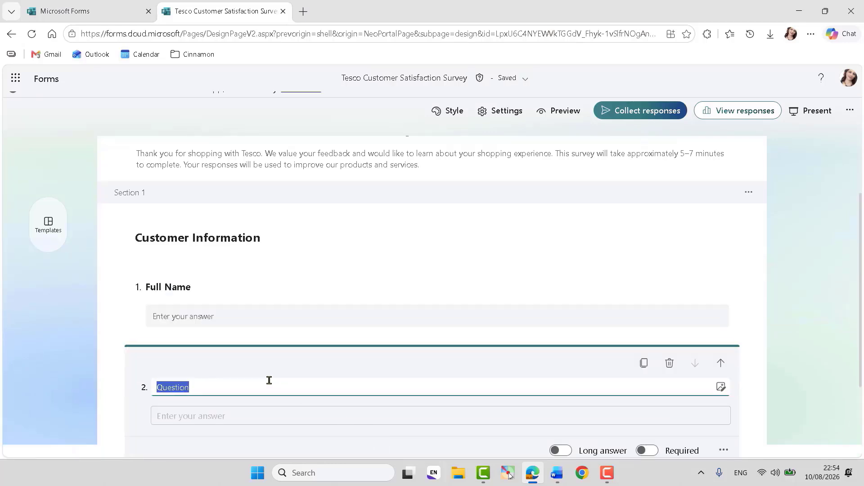
key("ctrl+v")
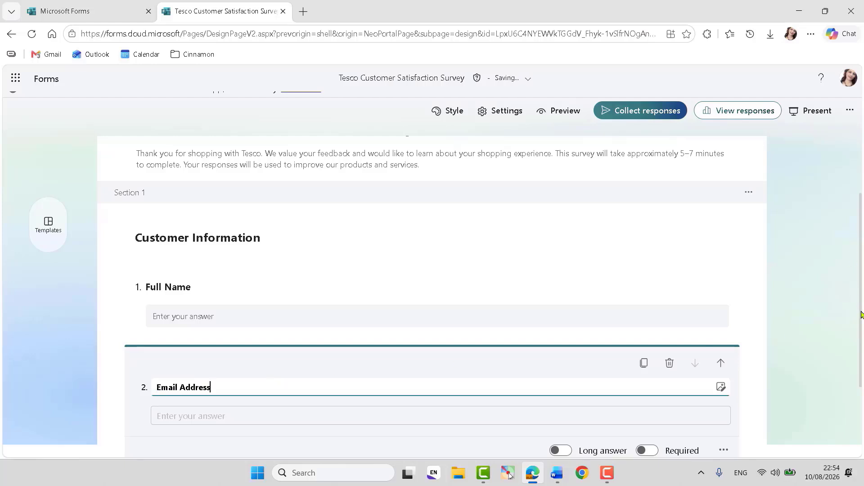
left_click_drag(861, 312, 860, 359)
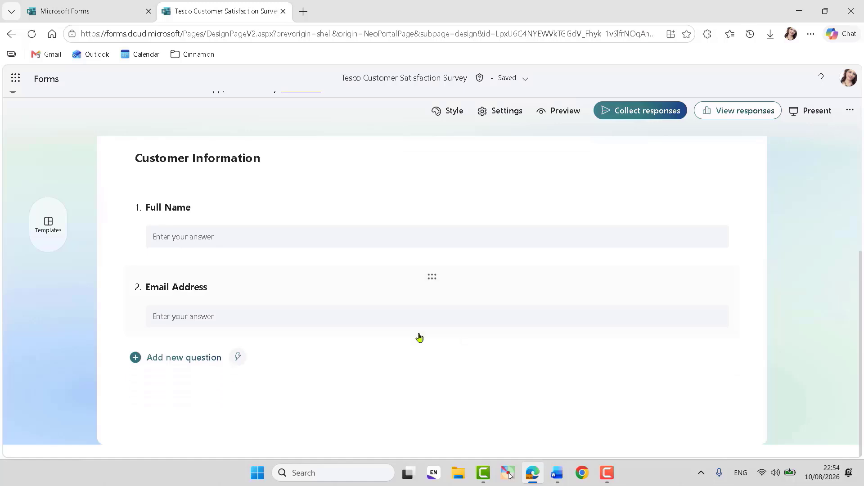
- Check the Email Address question type in Word, and set the form question's restriction to Email
left_click(557, 473)
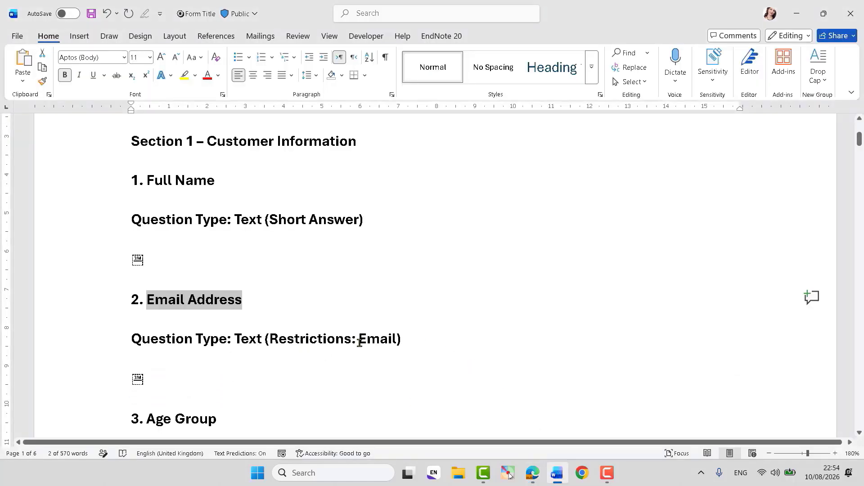
left_click(533, 473)
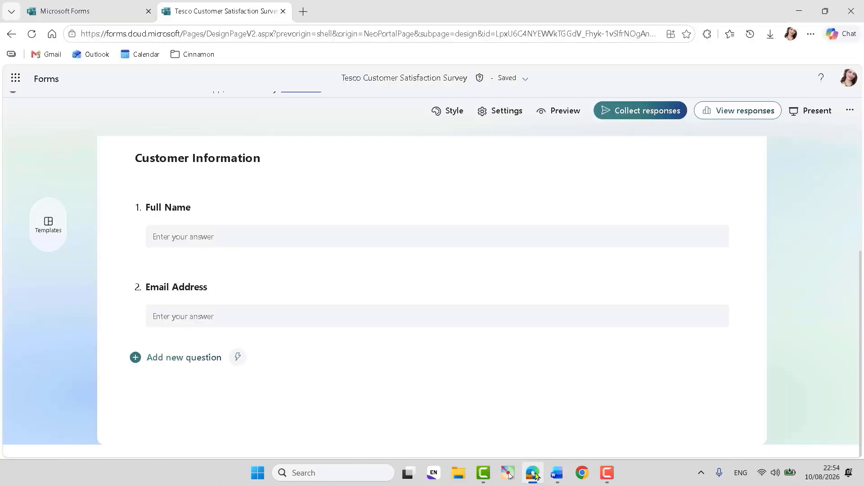
left_click(689, 317)
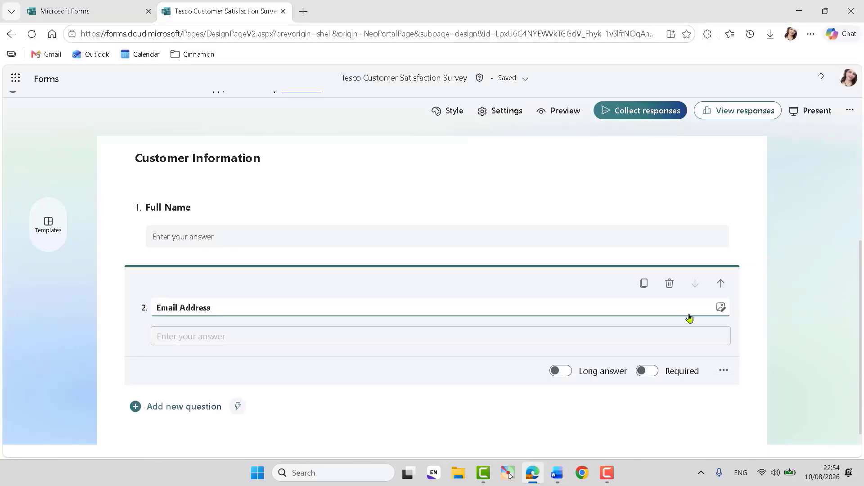
left_click(724, 370)
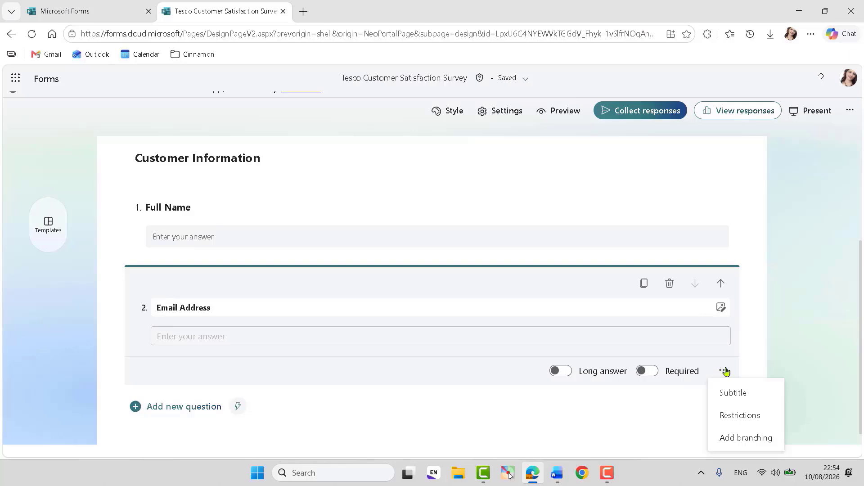
left_click(738, 415)
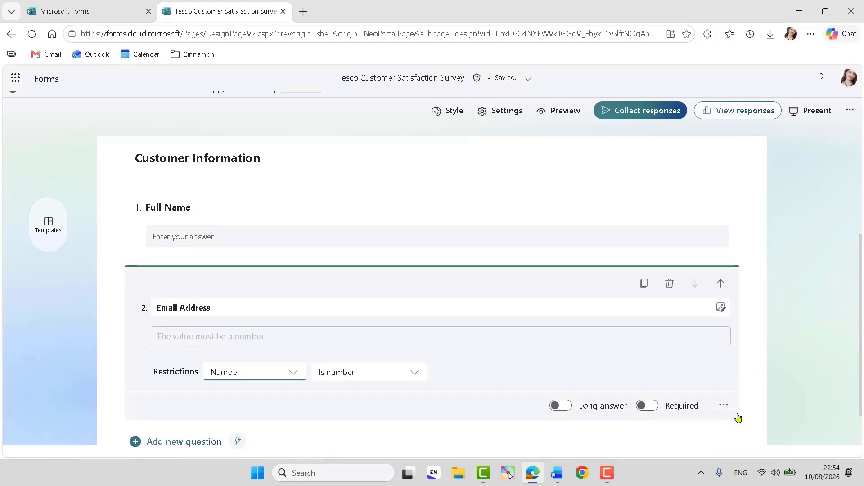
left_click(293, 372)
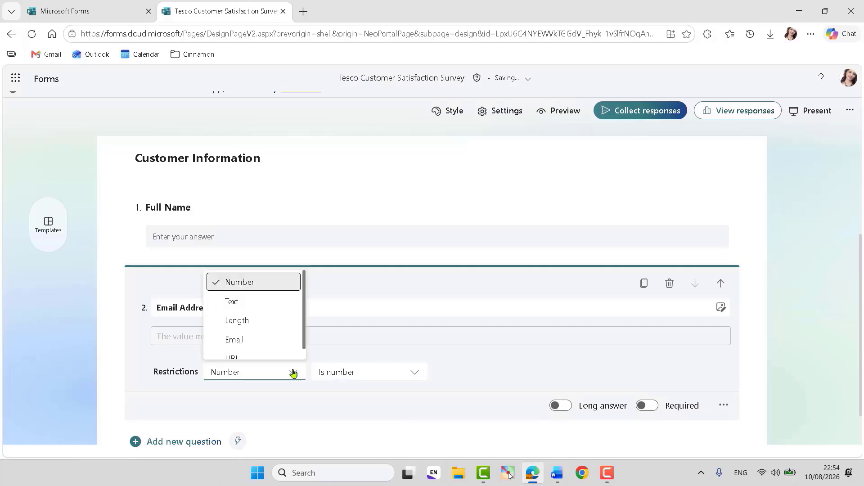
left_click(247, 341)
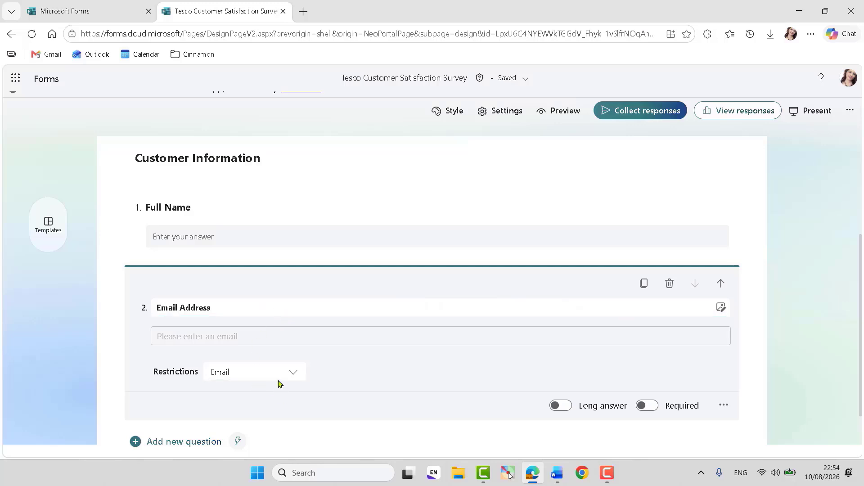
- Switch to the Word document and copy the title of question 3, "Age Group"
left_click(556, 473)
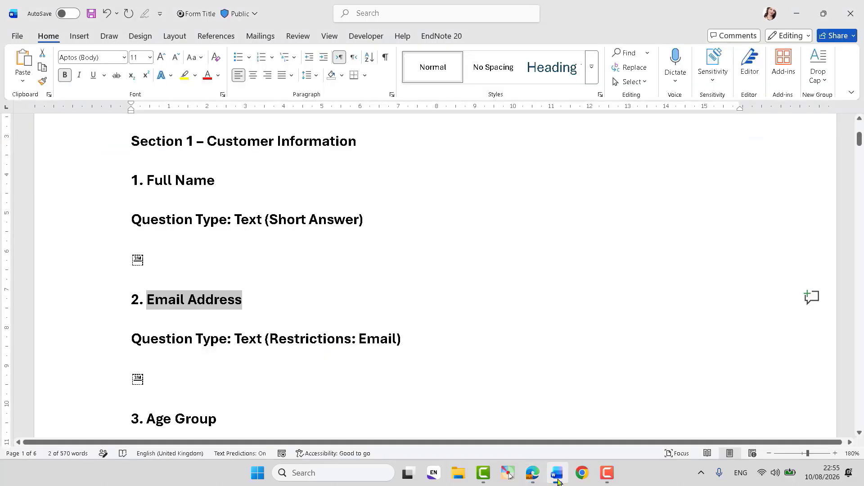
left_click(859, 433)
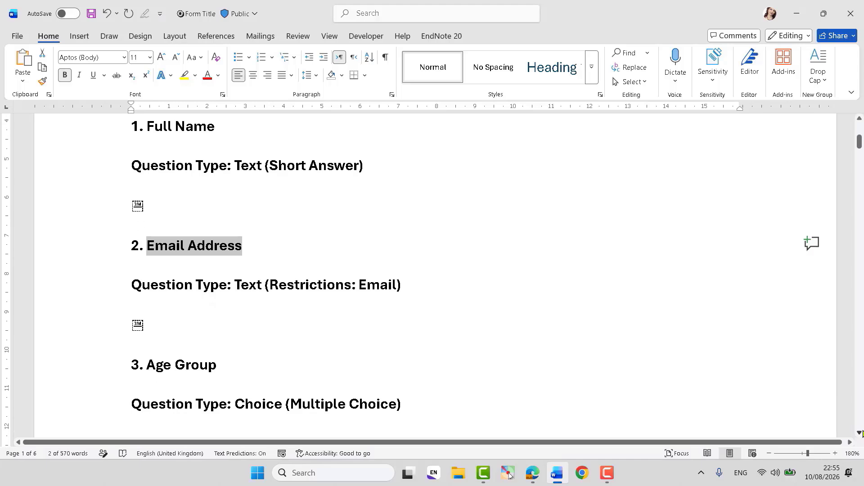
left_click(861, 433)
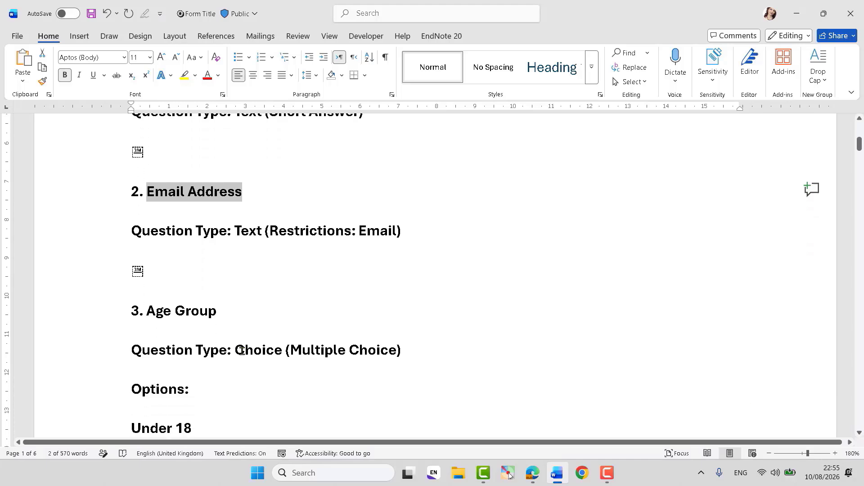
left_click_drag(150, 311, 221, 311)
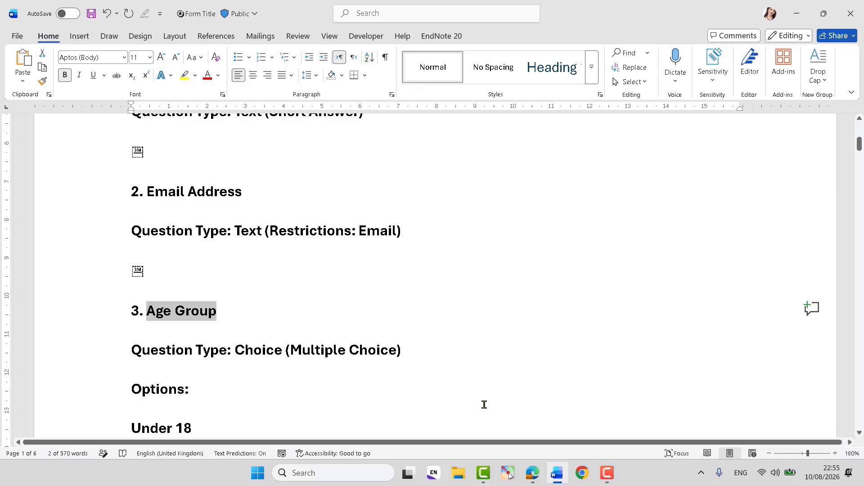
- Return to the form, add a Choice question titled "Age Group" below Email Address, and review the section
left_click(531, 474)
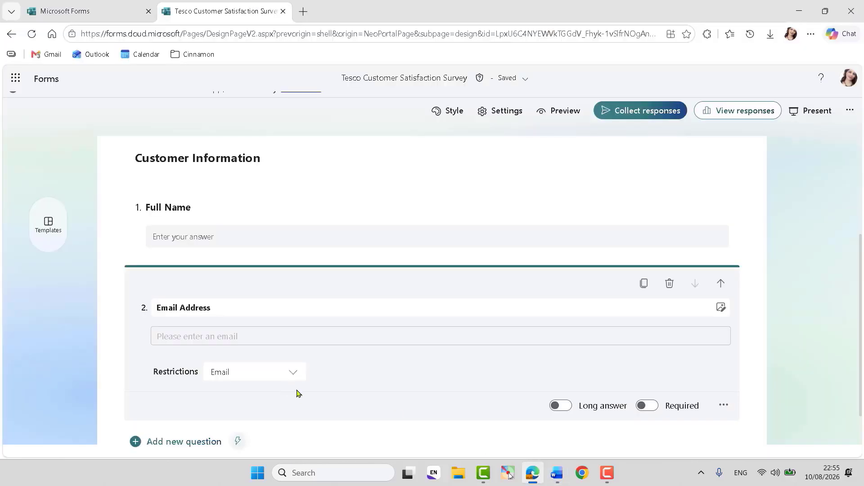
left_click(191, 442)
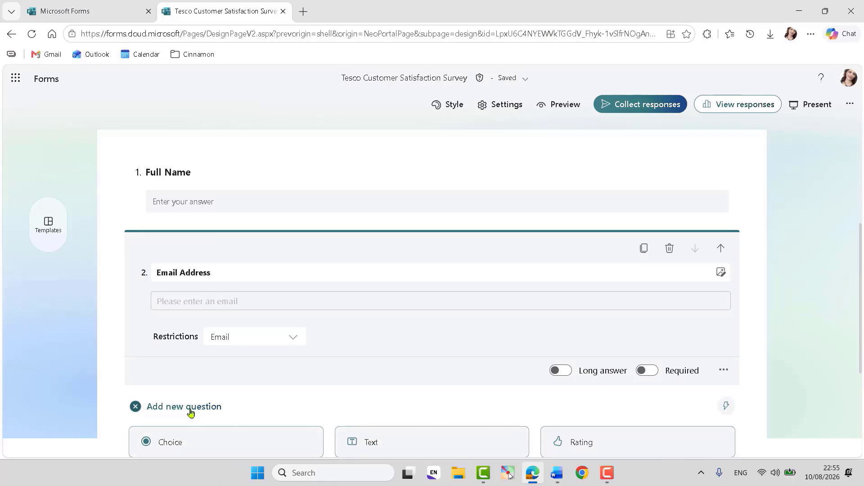
left_click(182, 443)
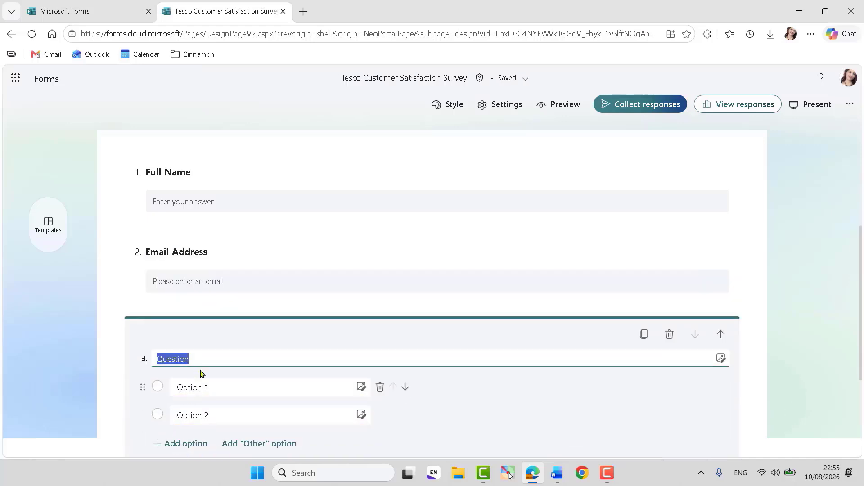
type("Age Group")
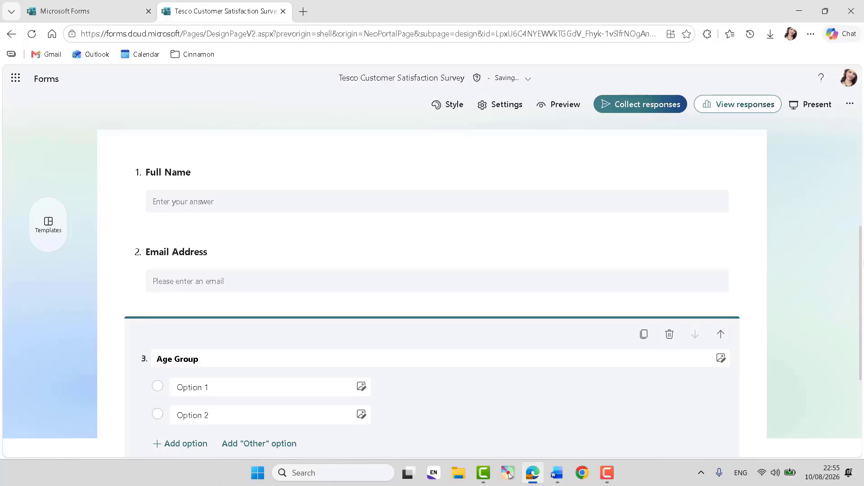
left_click(862, 253)
scroll(197, 299, "up", 2)
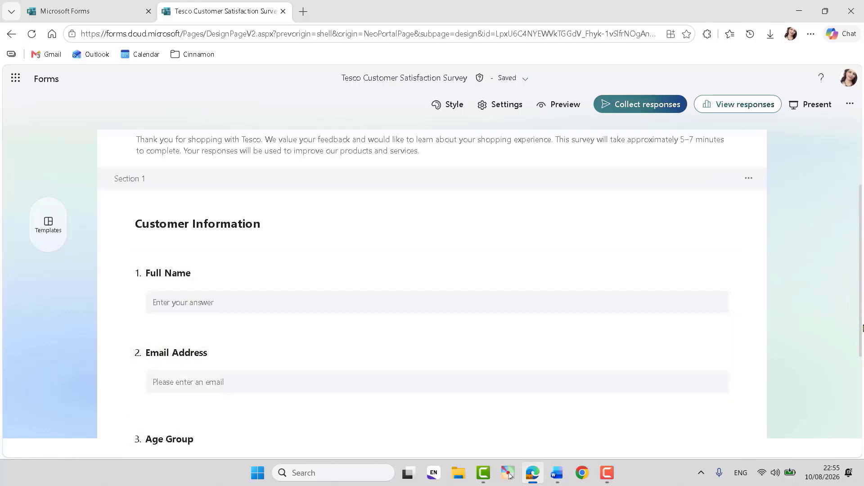
scroll(861, 328, "down", 4)
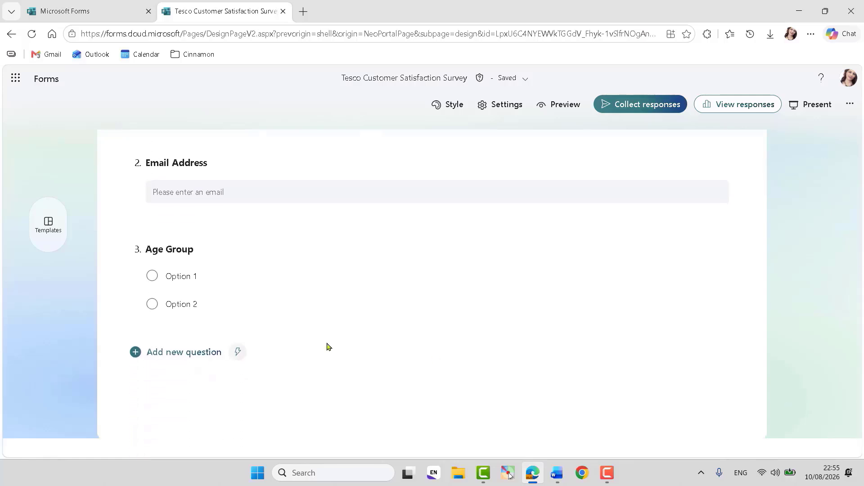
- Switch to the Word document and copy the first Age Group option, "Under 18"
left_click(557, 474)
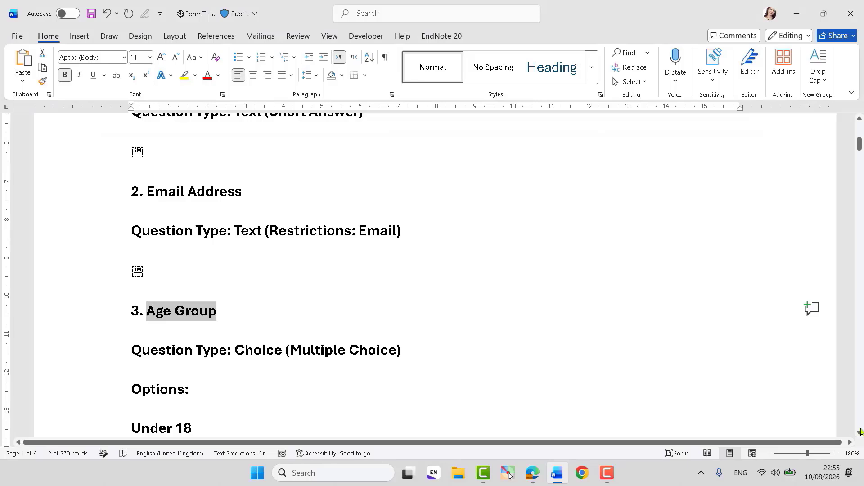
scroll(860, 433, "down", 3)
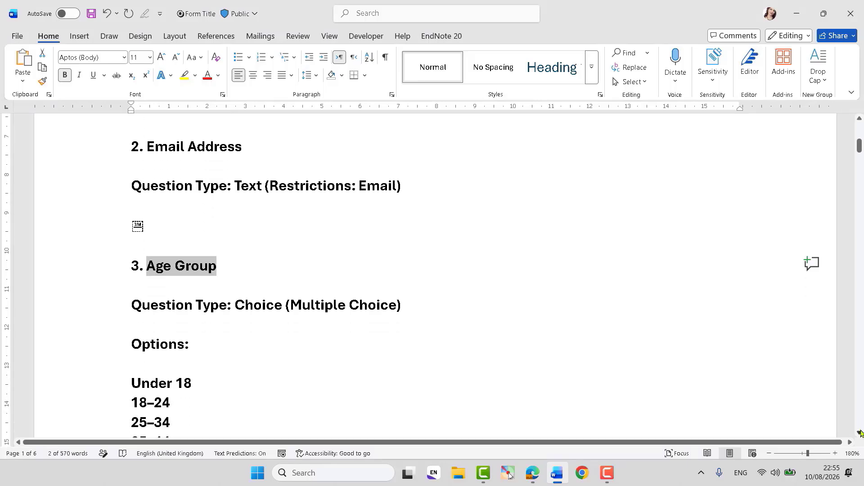
scroll(861, 432, "down", 4)
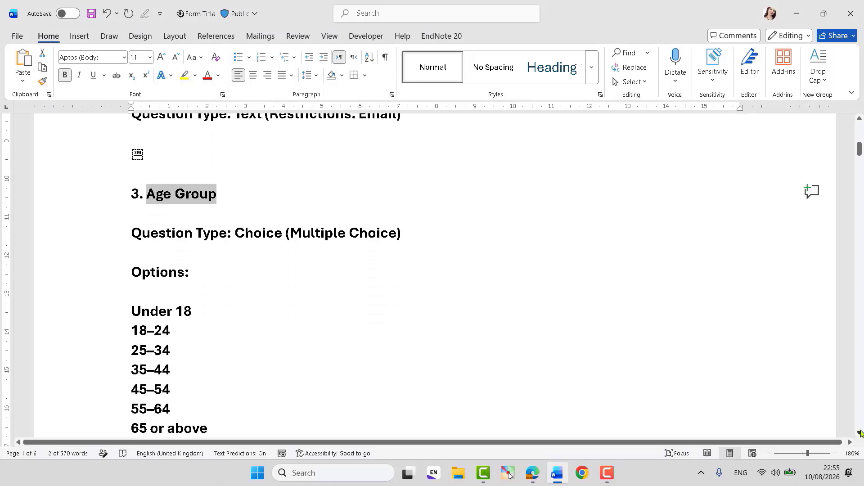
scroll(860, 432, "down", 1)
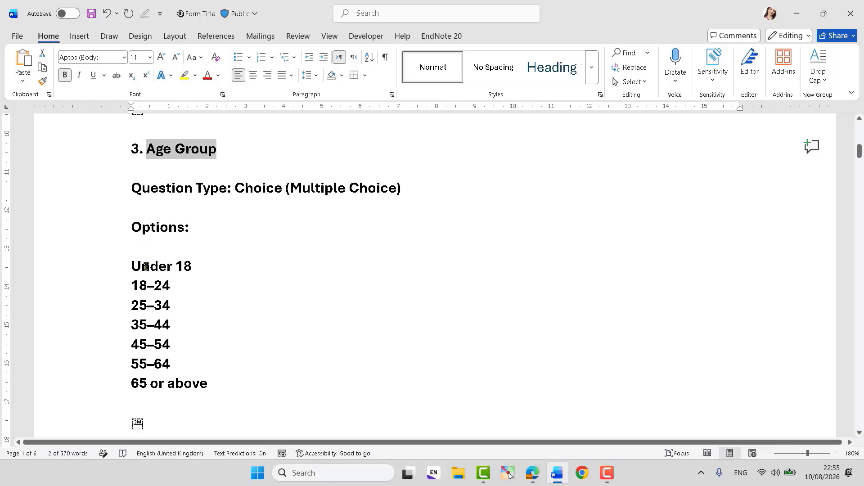
left_click_drag(133, 266, 192, 265)
key("ctrl+c")
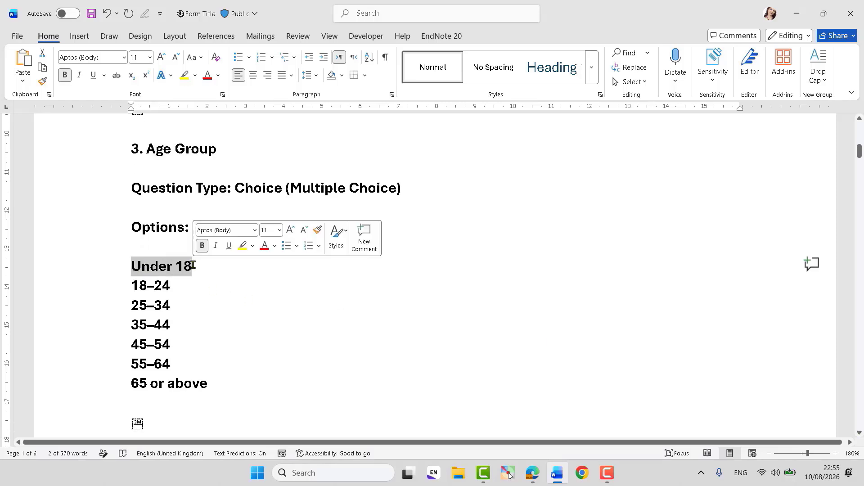
- Return to the form and replace the first option of the Age Group question with "Under 18"
left_click(532, 472)
left_click(180, 276)
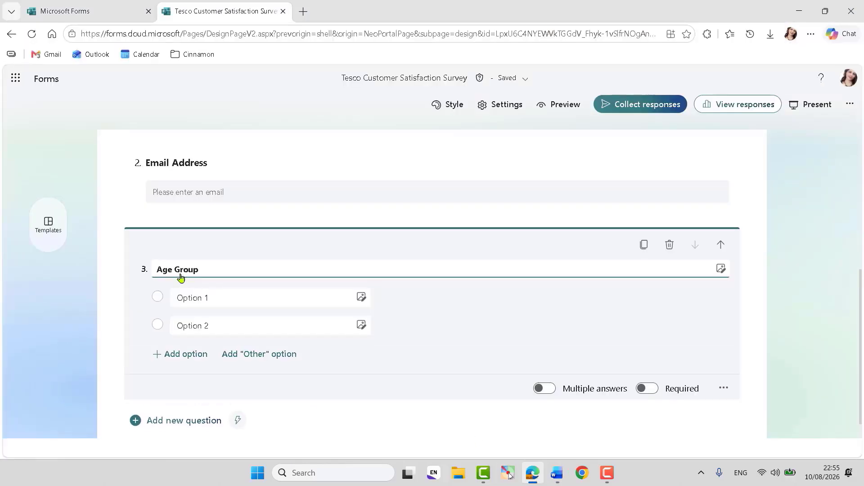
triple_click(199, 299)
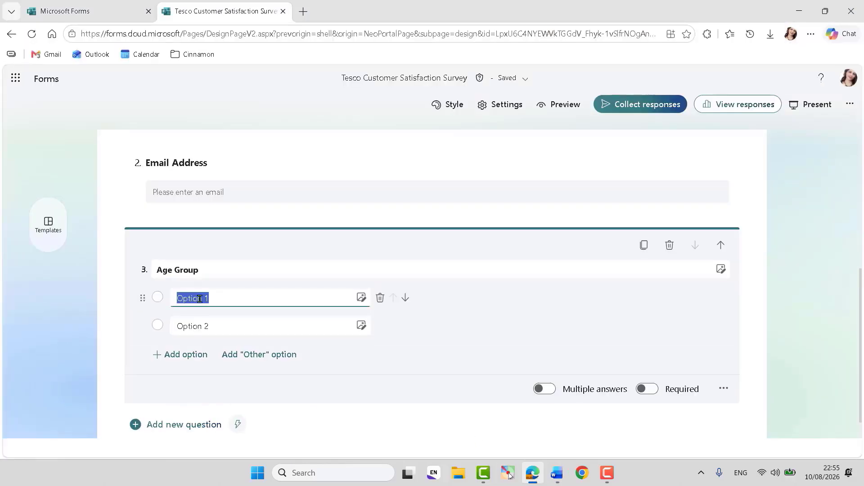
key("ctrl+v")
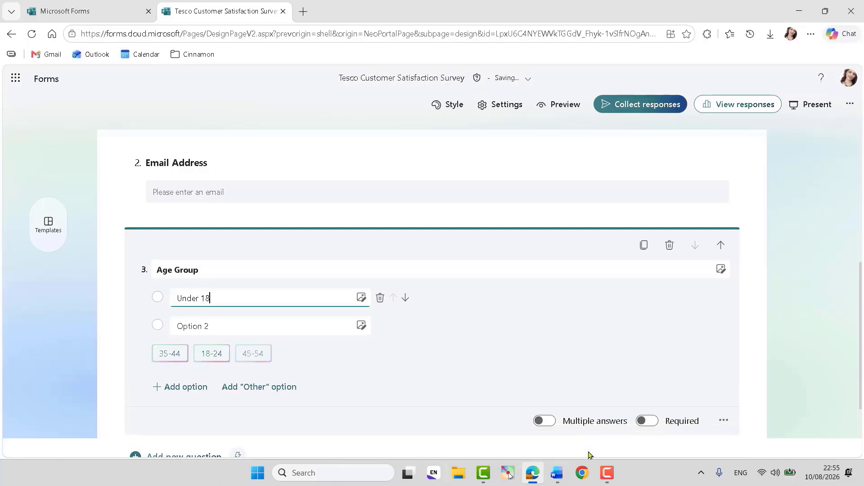
- Switch to the Word document and copy the second Age Group option, "18–24"
left_click(558, 481)
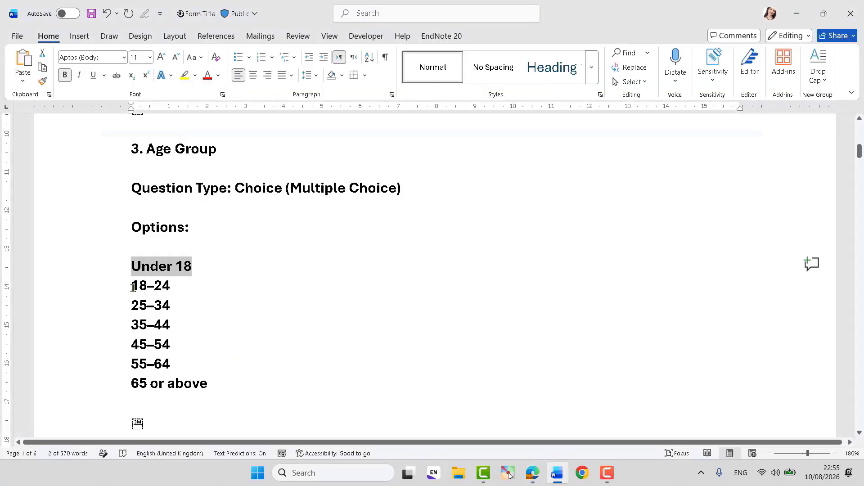
left_click_drag(132, 286, 175, 286)
key("ctrl+c")
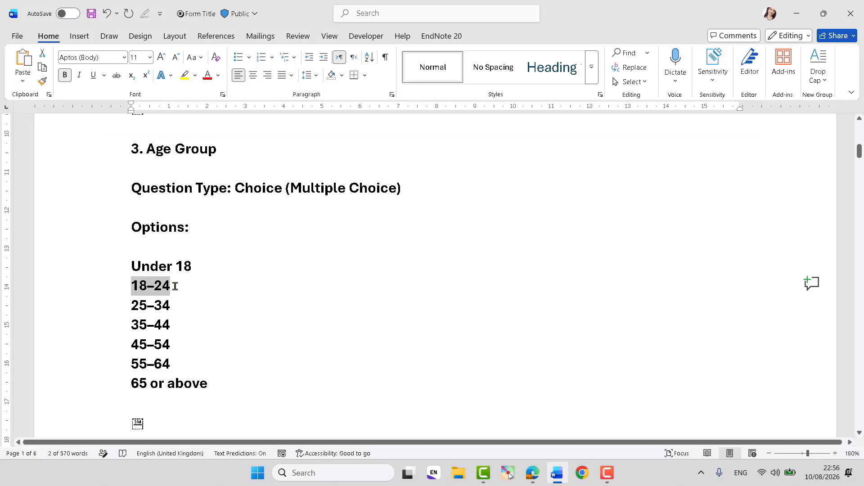
- Return to the form, replace the second Age Group option with "18–24", and add a third option
left_click(536, 474)
left_click(199, 323)
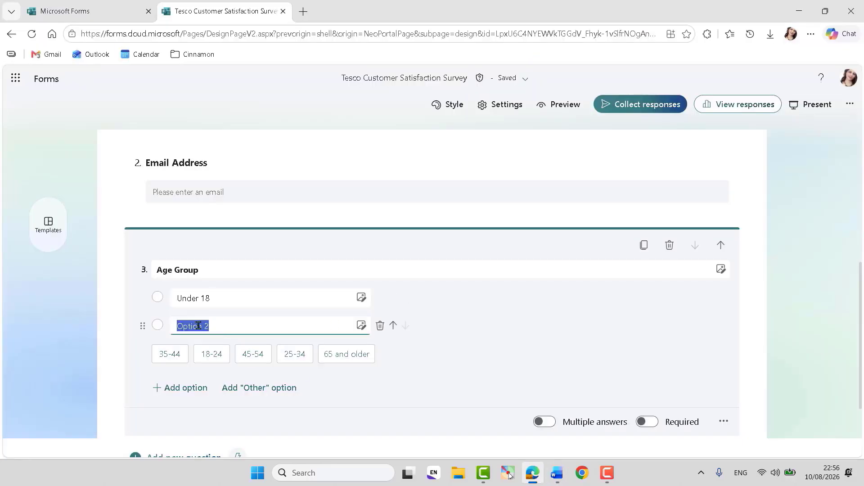
key("ctrl+v")
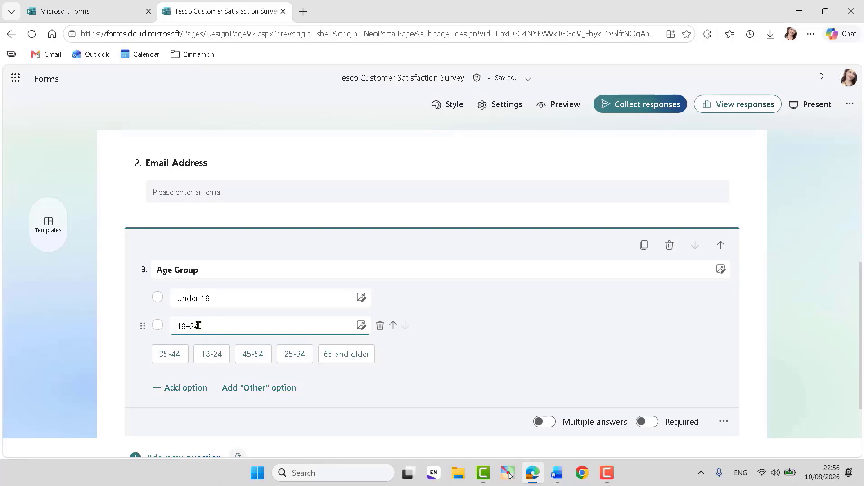
left_click(183, 356)
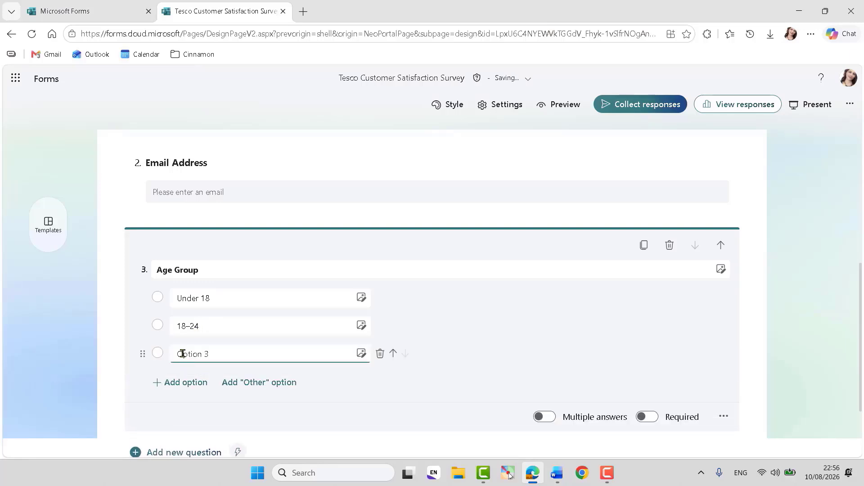
- Fill in the remaining Age Group options from the Word document: "25–34", "35–44", "45–54", "55–64" and "65 or above"
left_click(558, 473)
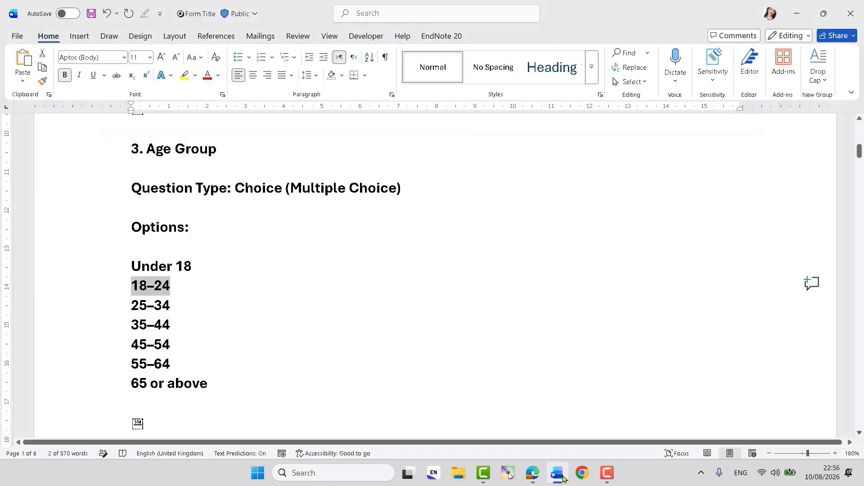
left_click_drag(130, 309, 175, 305)
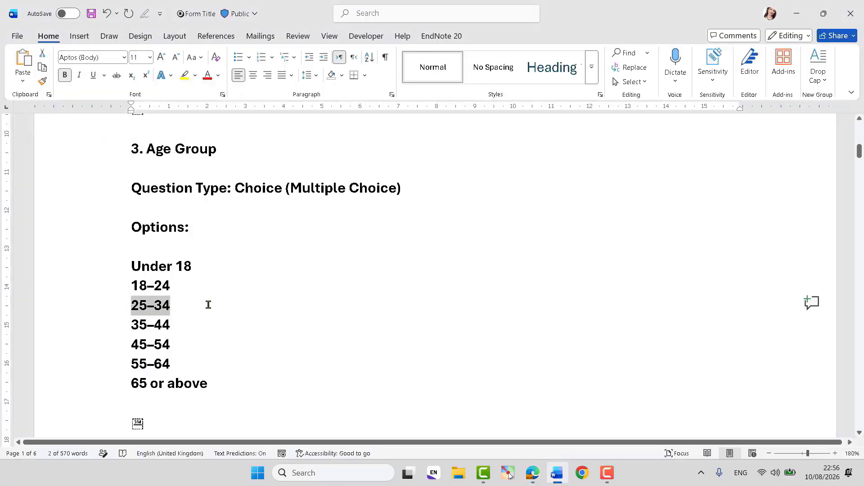
left_click(532, 473)
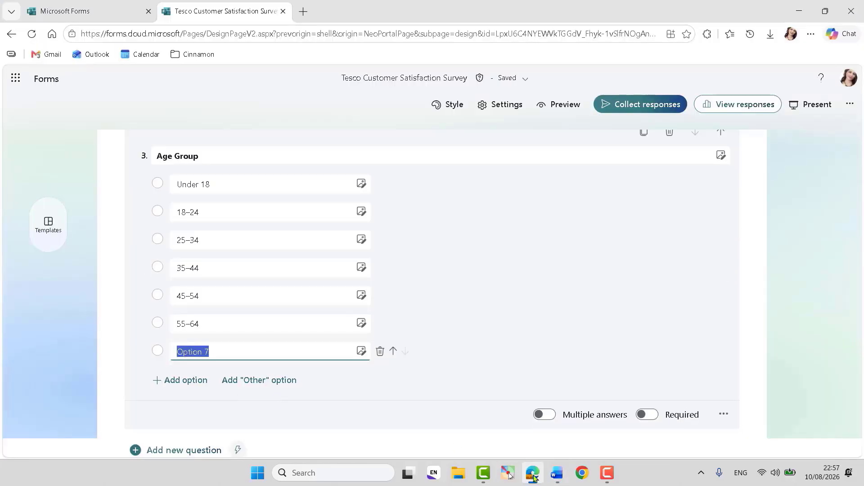
type("25–34 35–44 45–54 55–64")
type("65 or above")
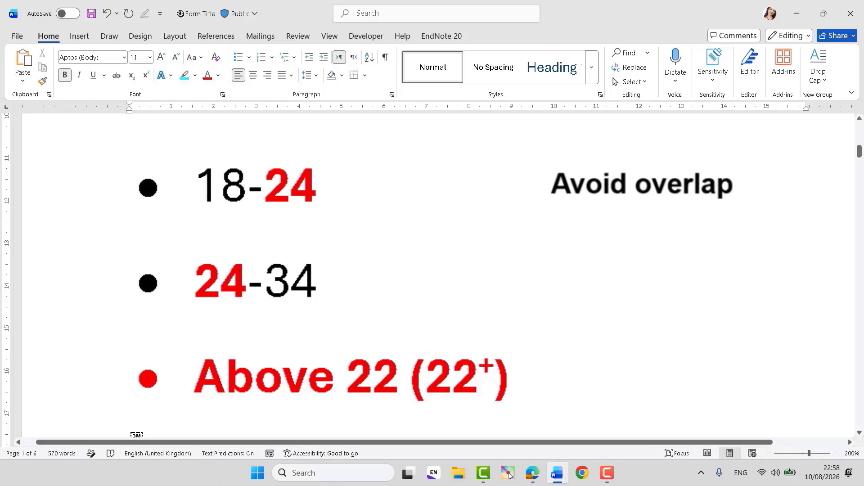
- Check the completed Age Group question in the form and copy the question 4 title, "Which Tesco store did you visit?", from the Word document
scroll(508, 475, "left", 1)
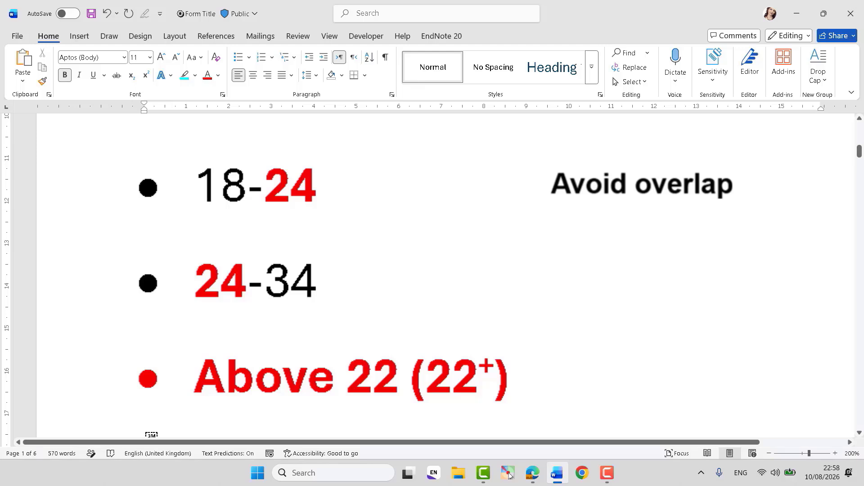
left_click(532, 475)
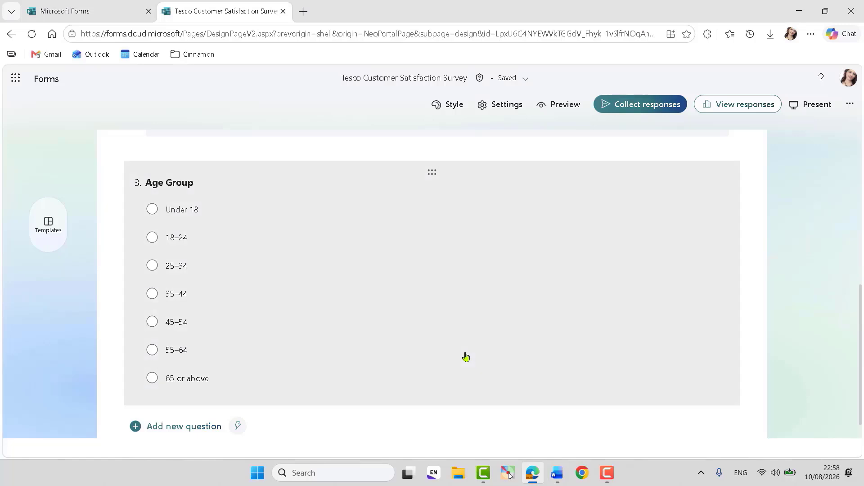
left_click_drag(162, 237, 403, 237)
key("ctrl+c")
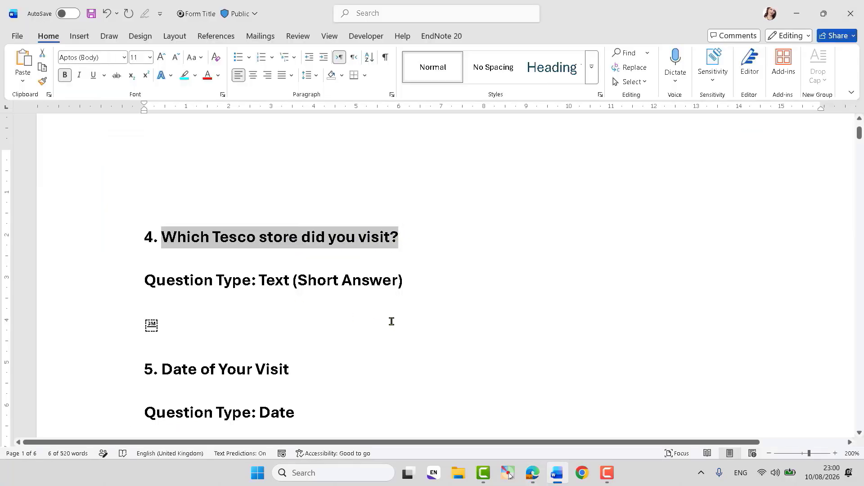
- Return to the form and add a Text question titled "Which Tesco store did you visit?" below Age Group
left_click(532, 473)
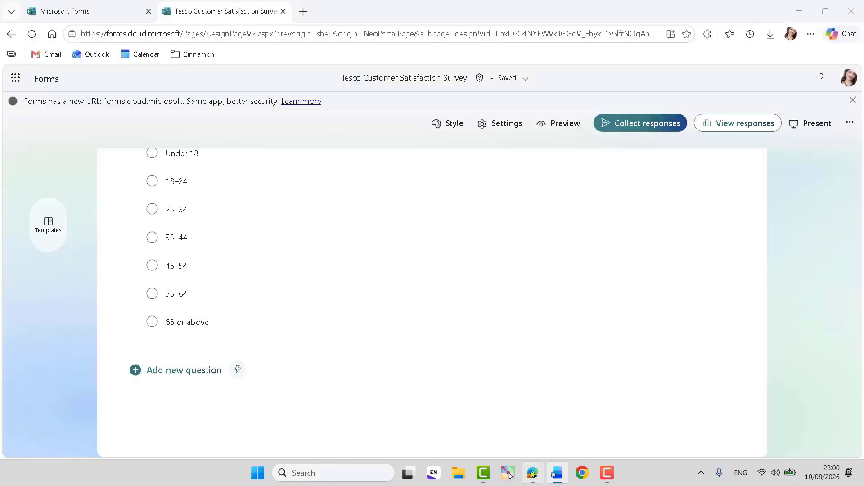
left_click(180, 371)
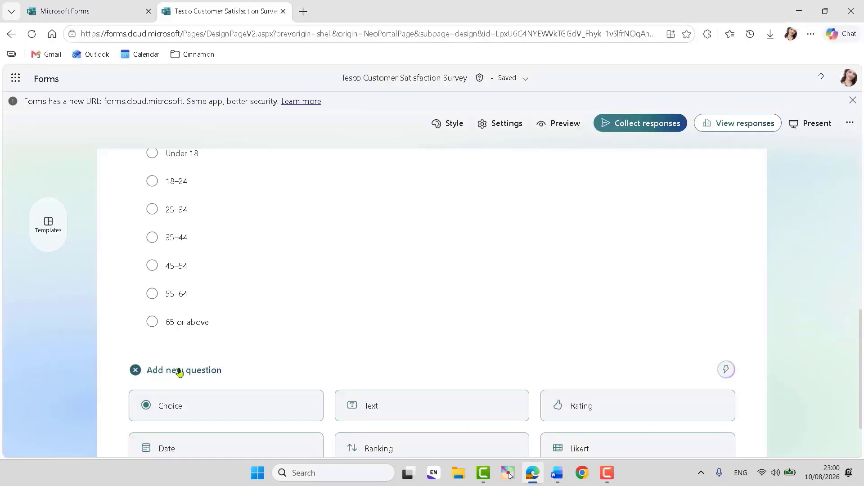
left_click(392, 406)
key("ctrl+v")
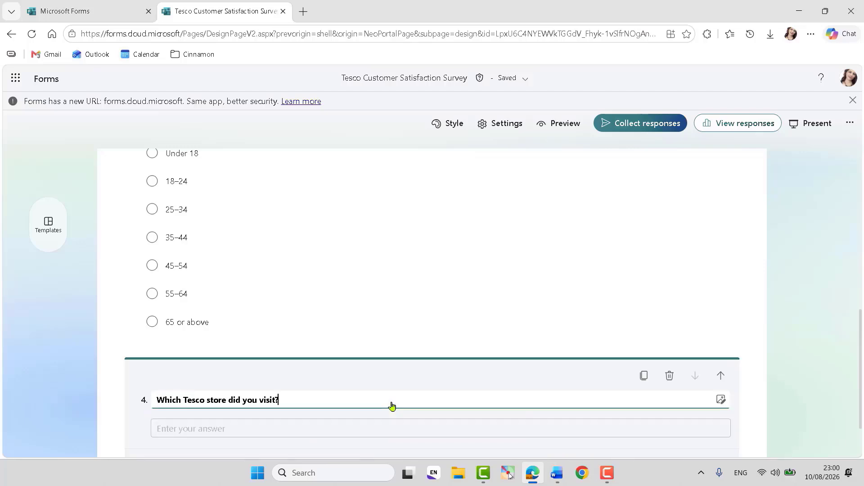
left_click_drag(862, 409, 862, 452)
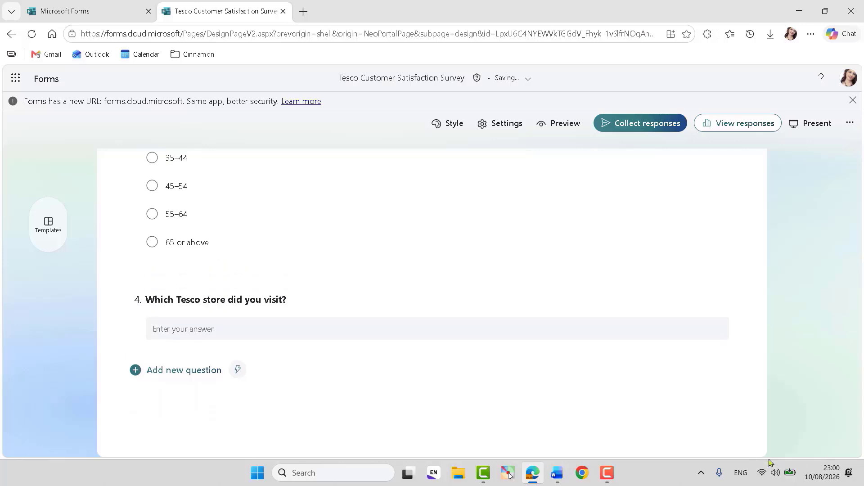
- Set the font size of the "Which Tesco store did you visit?" question title to Large
left_click(344, 308)
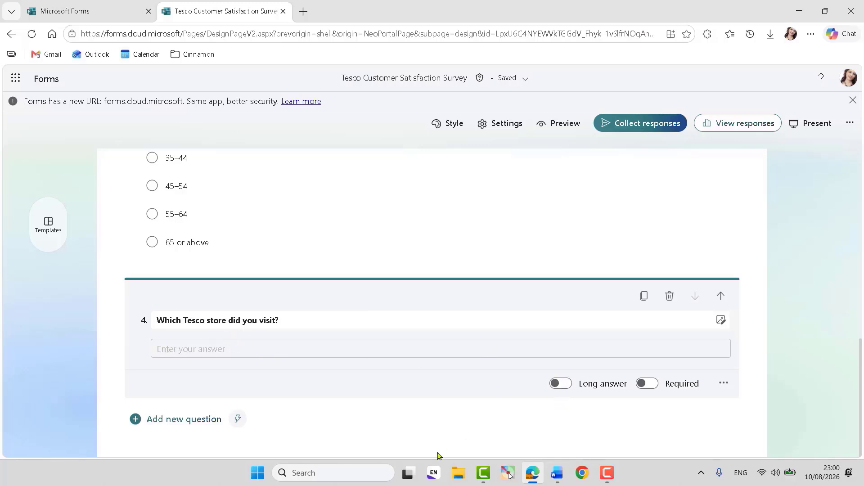
left_click(171, 420)
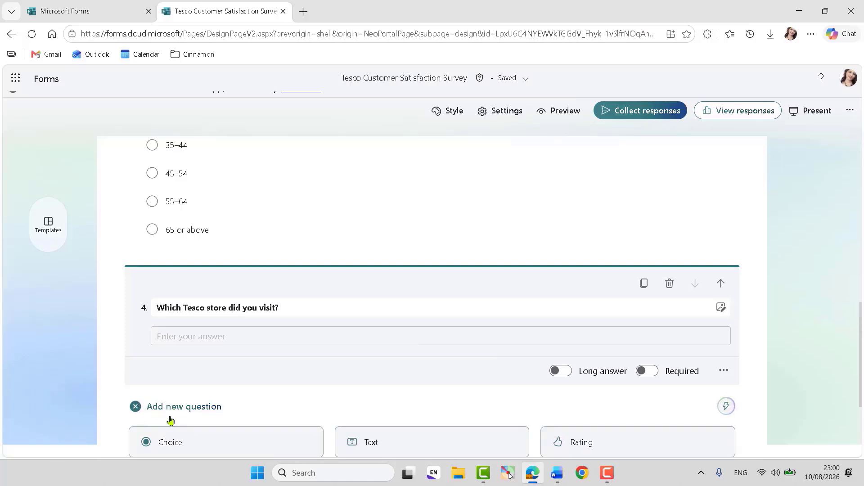
triple_click(245, 310)
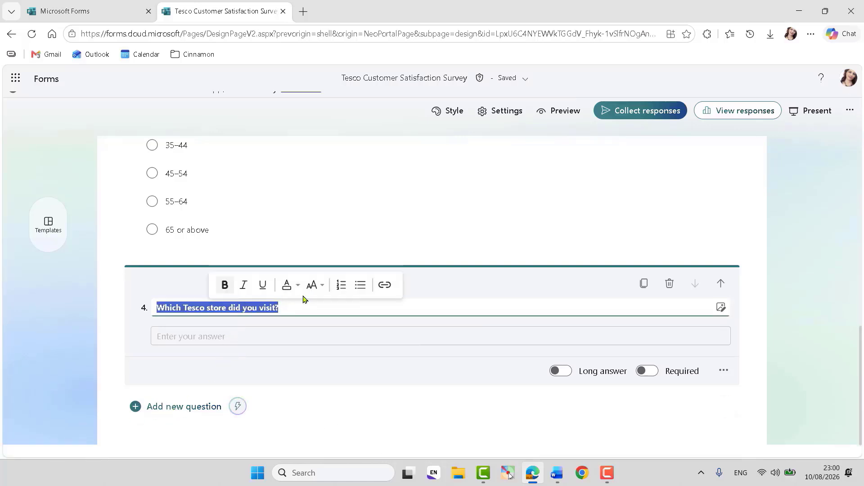
left_click(317, 285)
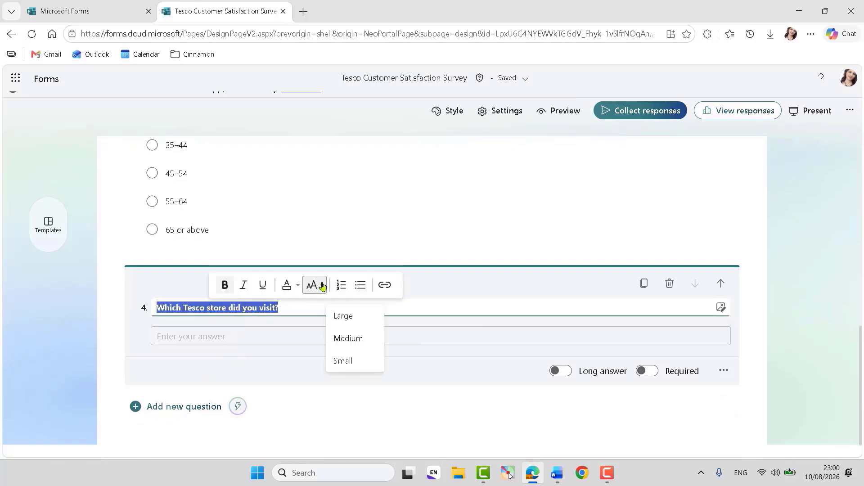
left_click(351, 320)
- Switch to the Word document and copy the title of question 5, "Date of Your Visit"
left_click(561, 482)
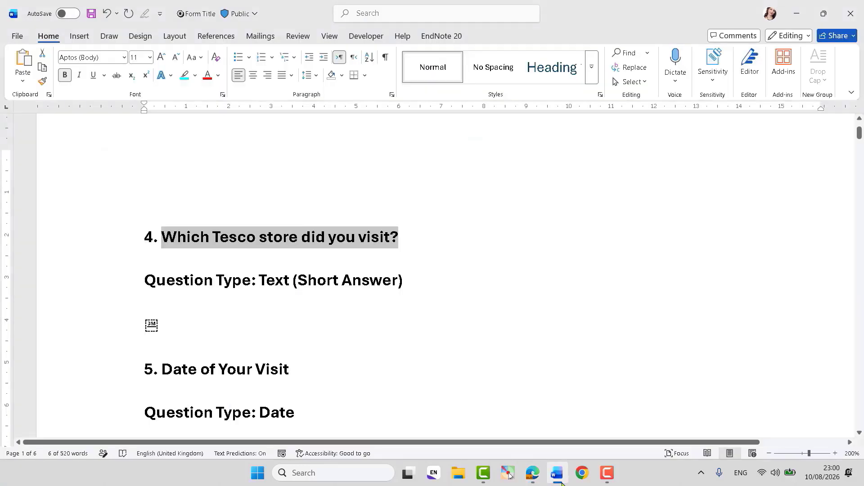
left_click(366, 341)
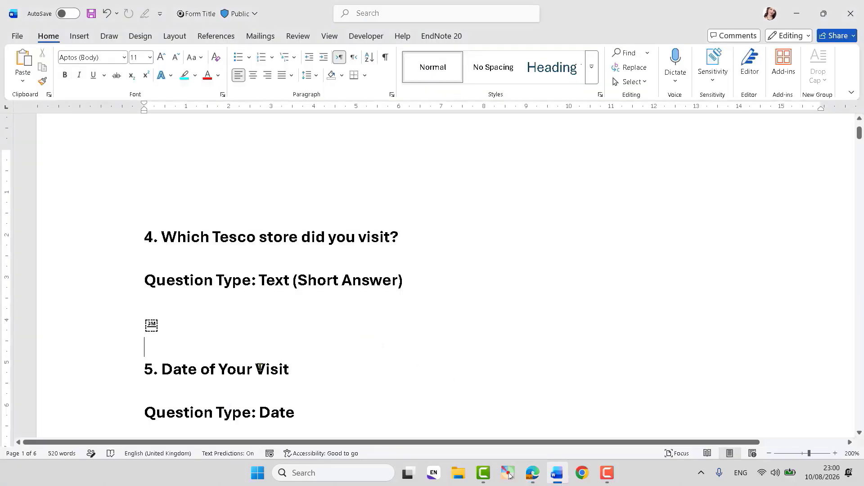
left_click_drag(162, 369, 288, 366)
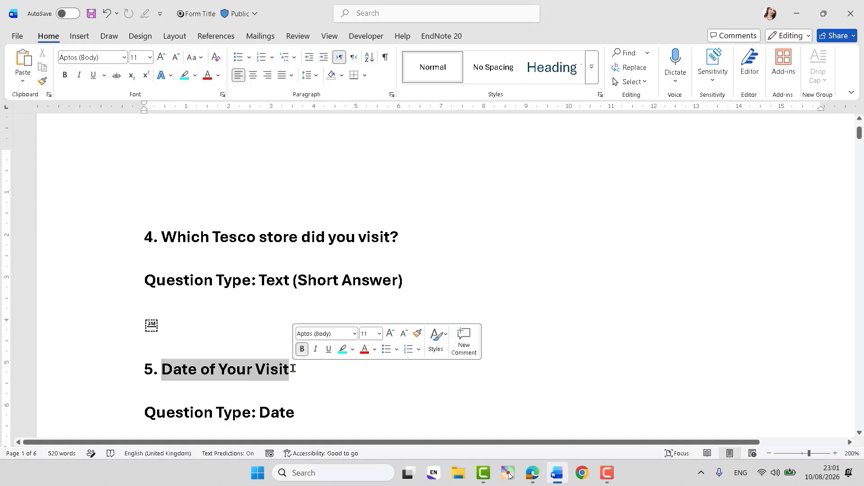
- Return to the form and add a Date question titled "Date of Your Visit" below question 4
left_click(532, 472)
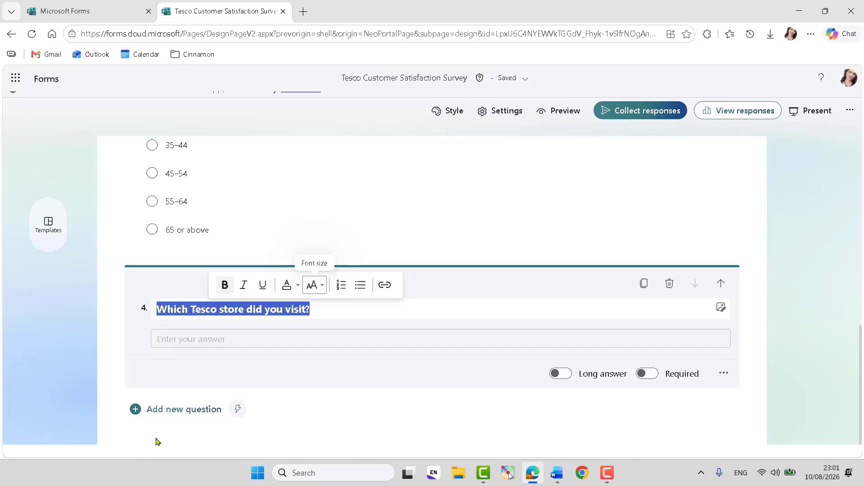
left_click(181, 409)
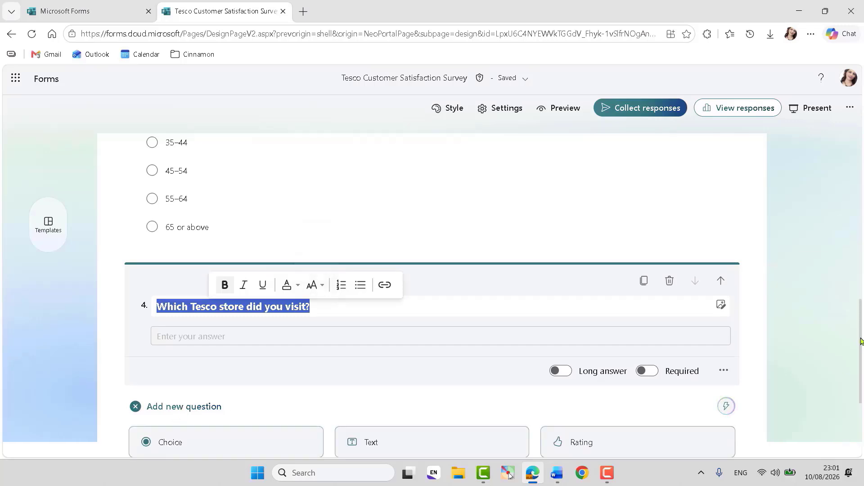
scroll(181, 412, "down", 4)
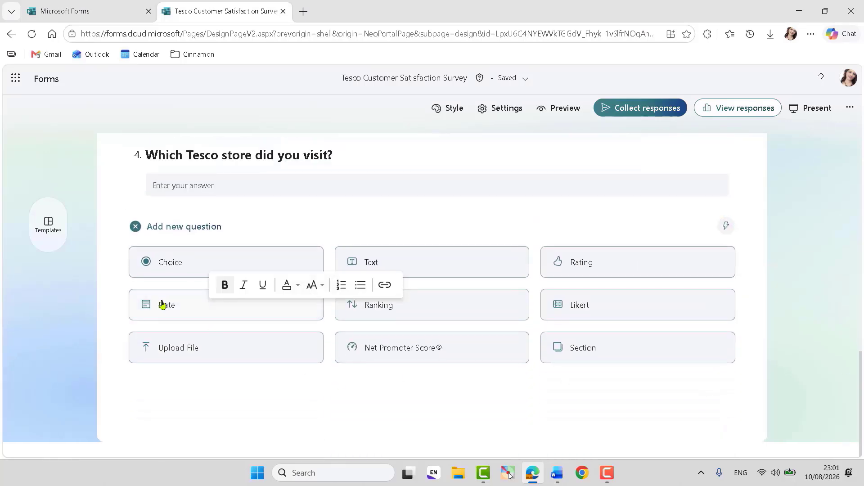
left_click(164, 304)
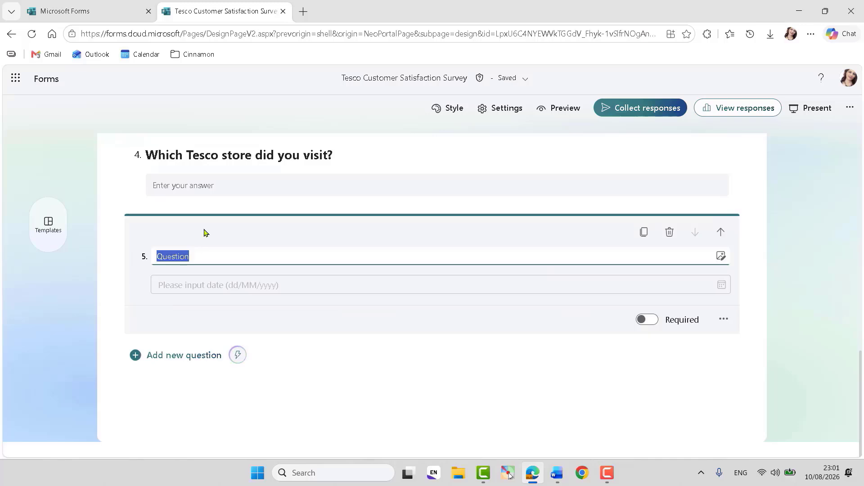
type("Date of Your Visit")
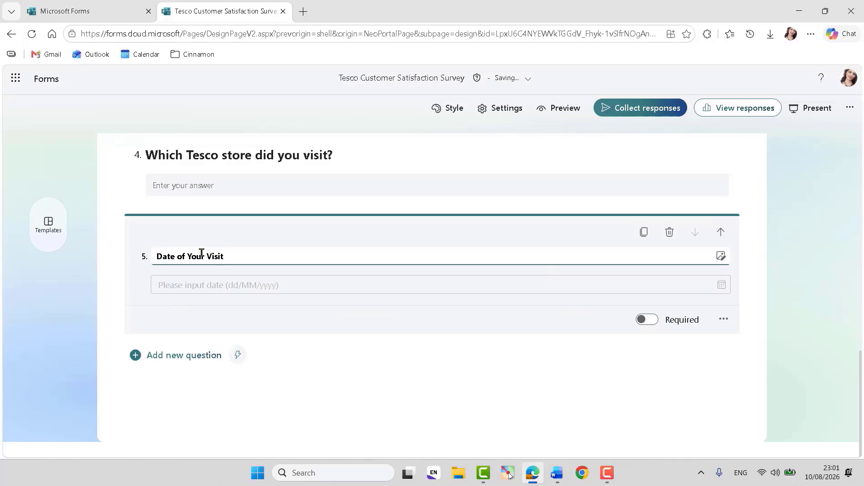
- Set the font size of the "Date of Your Visit" question title to Large
triple_click(201, 254)
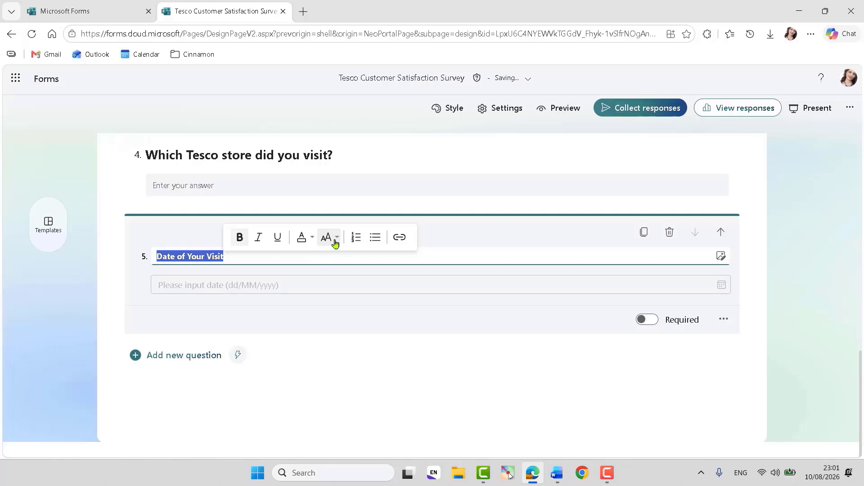
left_click(335, 243)
left_click(362, 271)
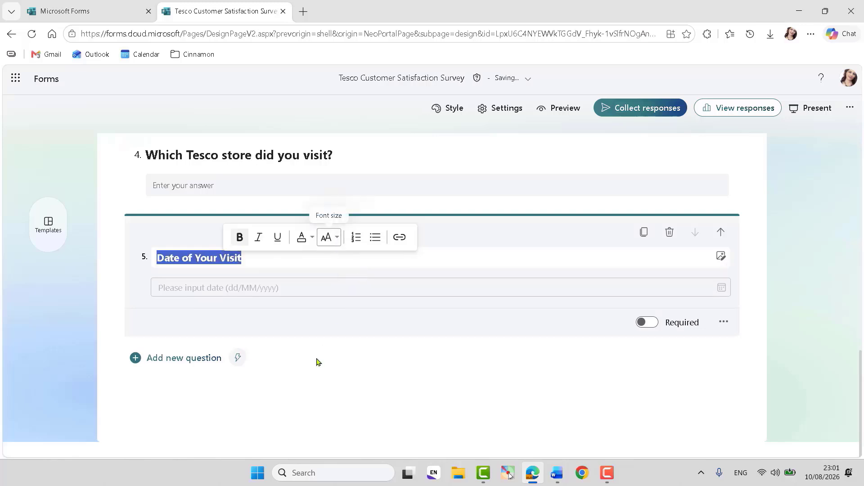
left_click(309, 377)
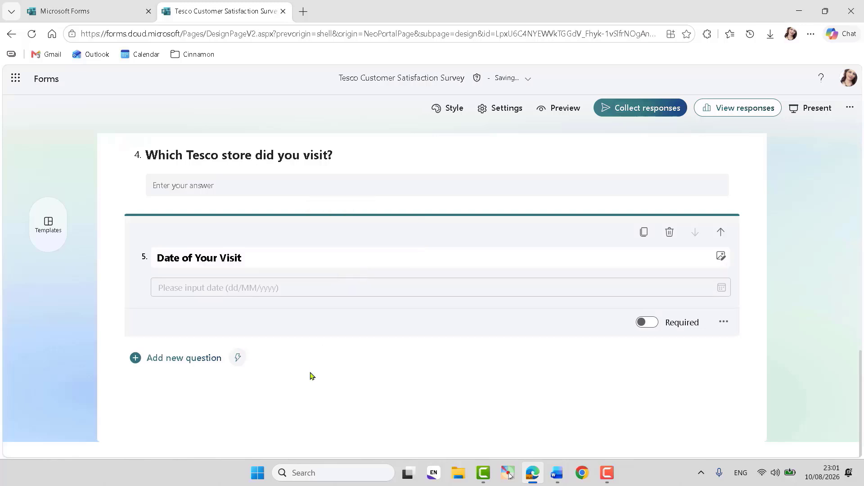
- Preview the survey in the computer view and review the header, the Customer Information section and questions 1 to 5
left_click(564, 107)
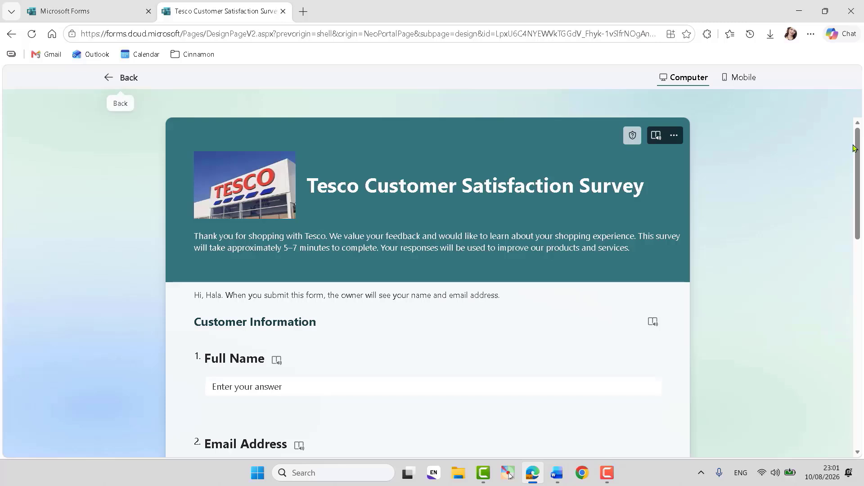
scroll(855, 149, "down", 2)
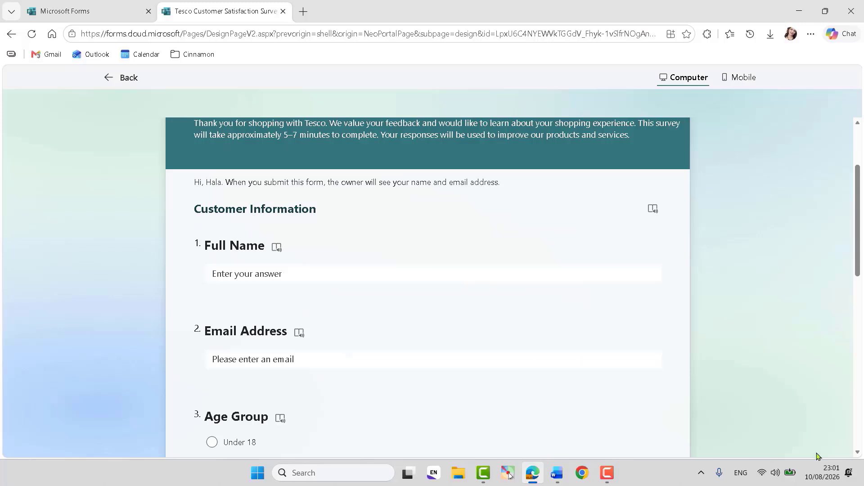
scroll(858, 255, "down", 4)
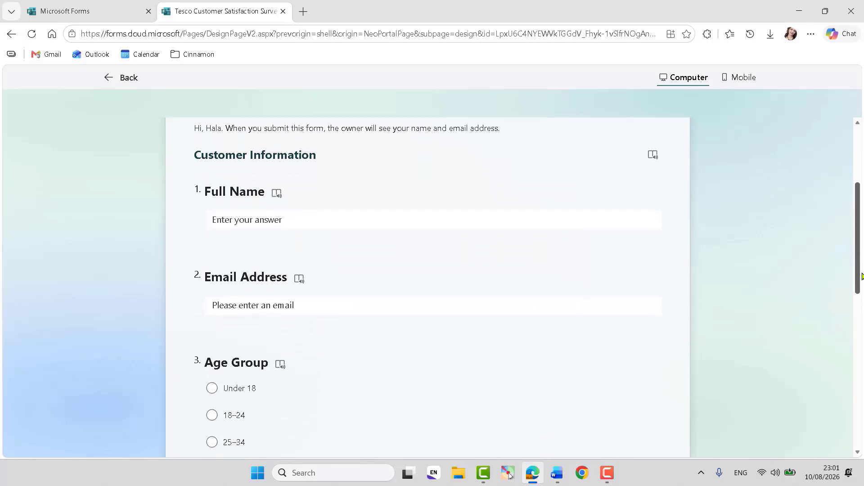
scroll(857, 288, "down", 3)
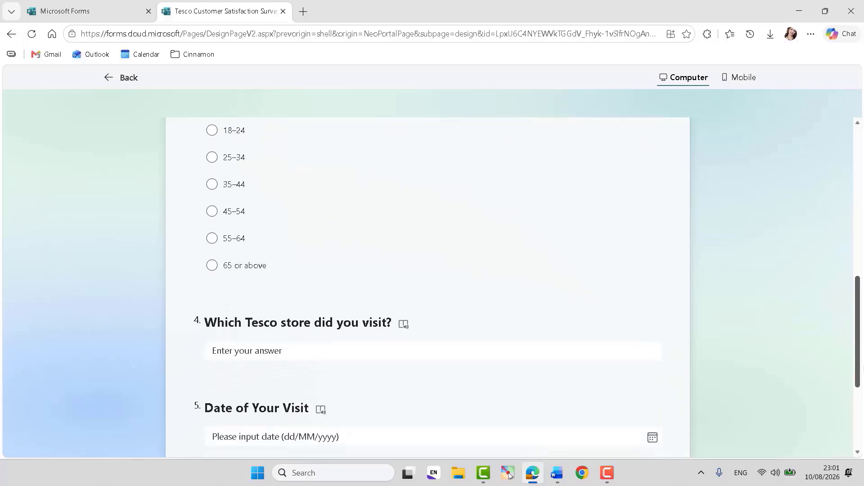
- Test the "Date of Your Visit" question in the preview by picking 31/07/2026 from its calendar and clearing the answer
left_click_drag(863, 369, 863, 414)
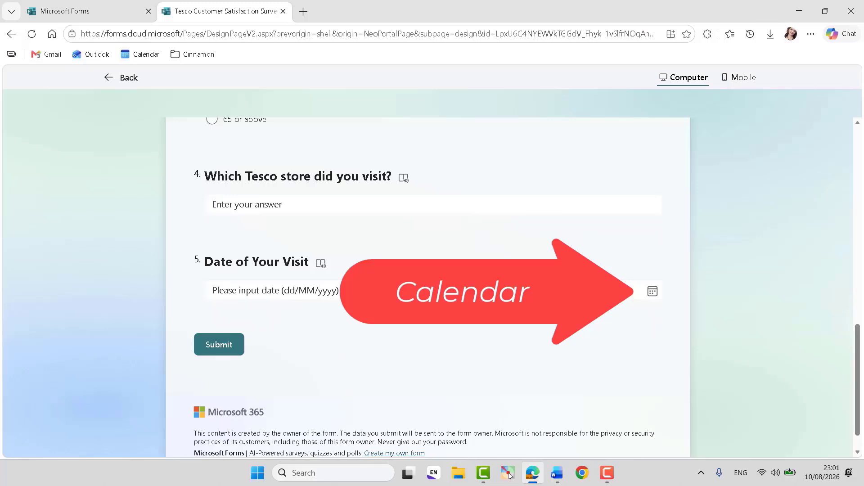
left_click(652, 292)
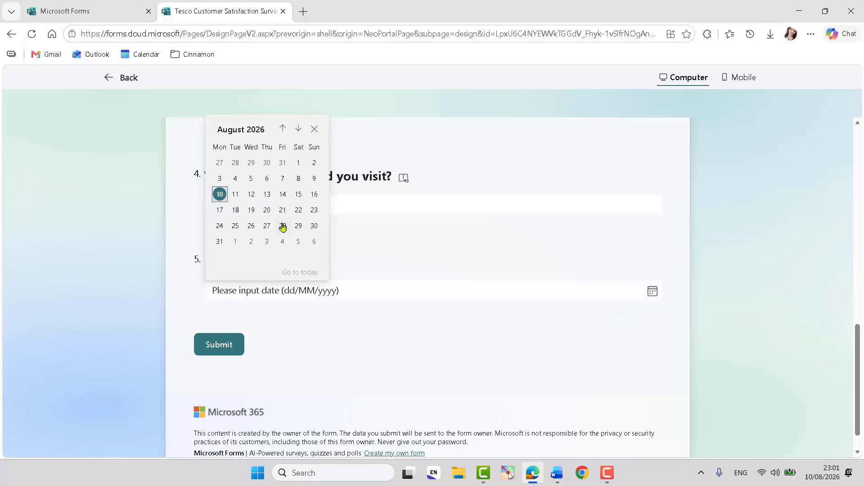
left_click(281, 164)
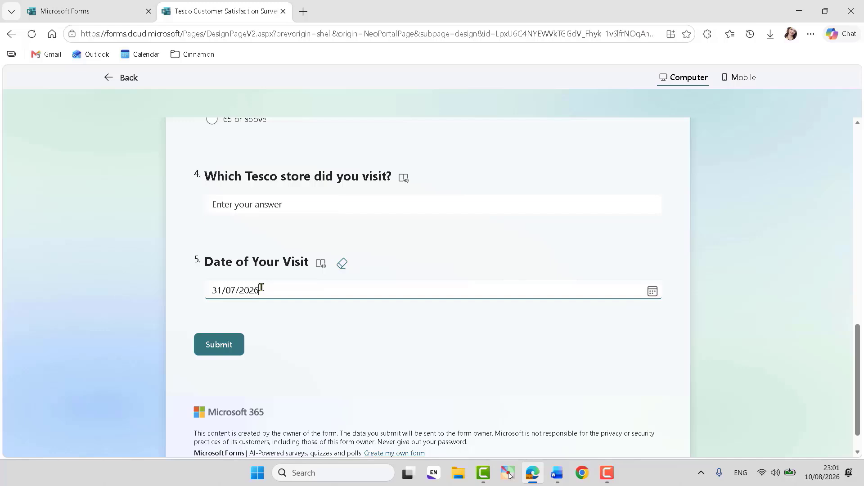
left_click_drag(261, 287, 204, 293)
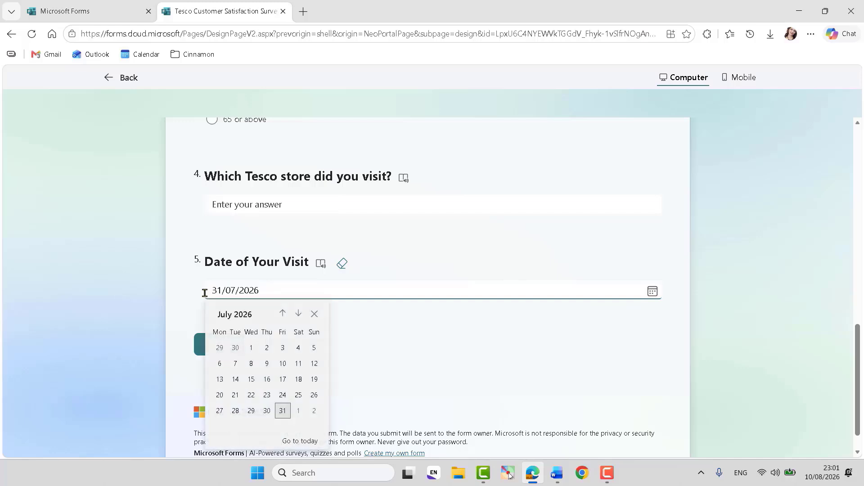
left_click(390, 363)
key("BackSpace")
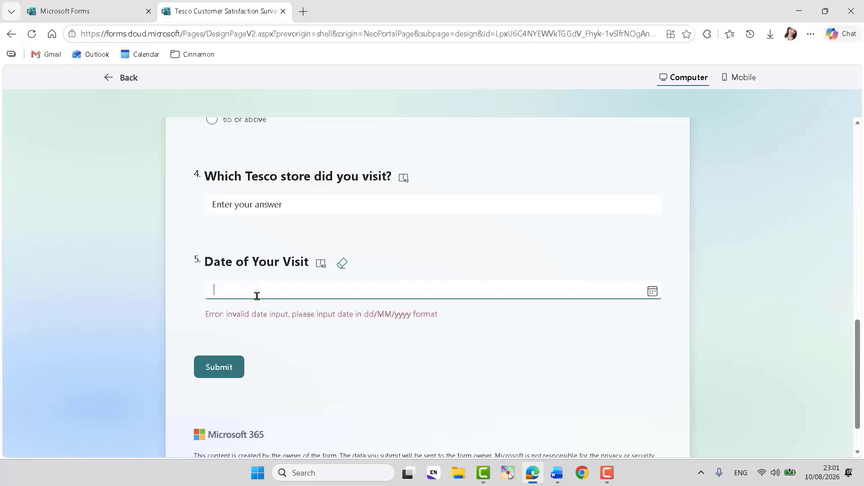
left_click(395, 372)
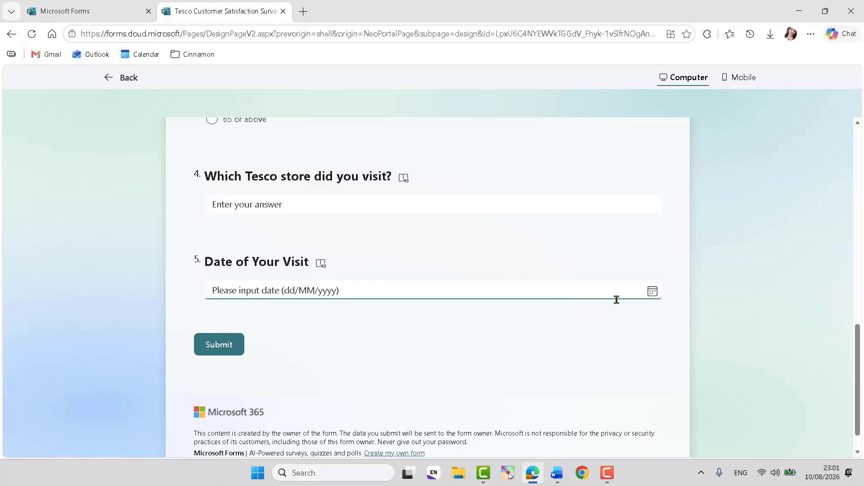
- Examine the calendar and the expected date format of the "Date of Your Visit" field without choosing a date
left_click(652, 293)
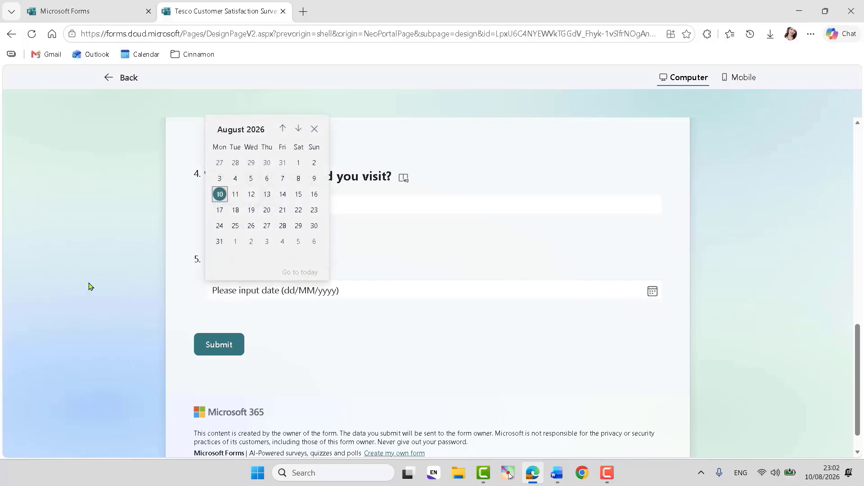
key("Escape")
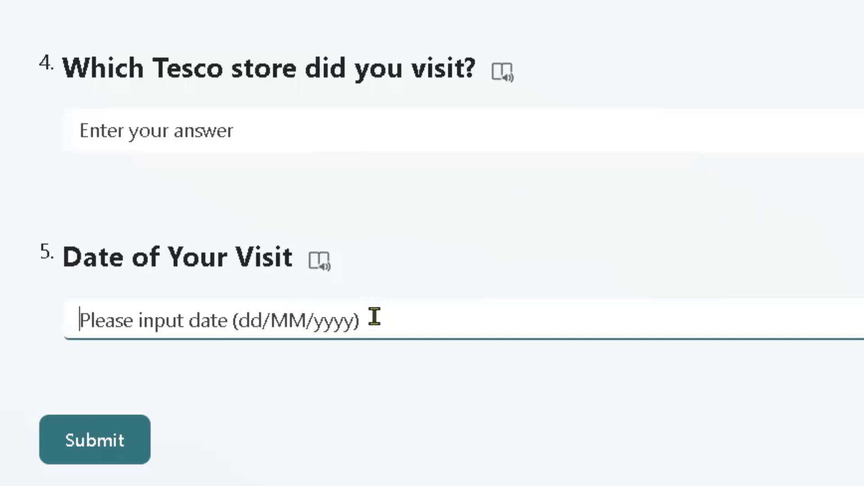
left_click(251, 320)
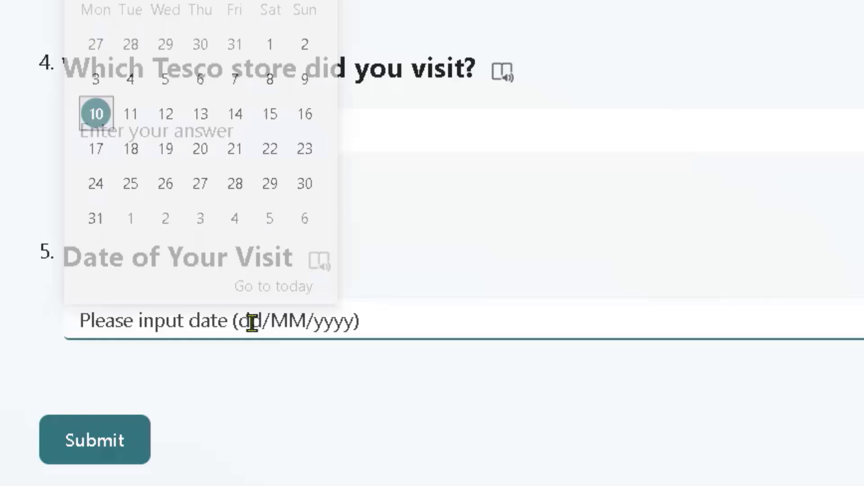
left_click(318, 450)
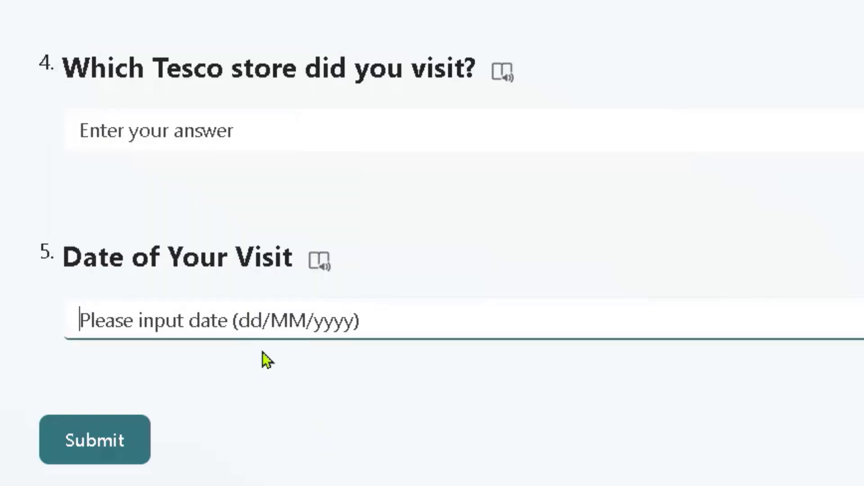
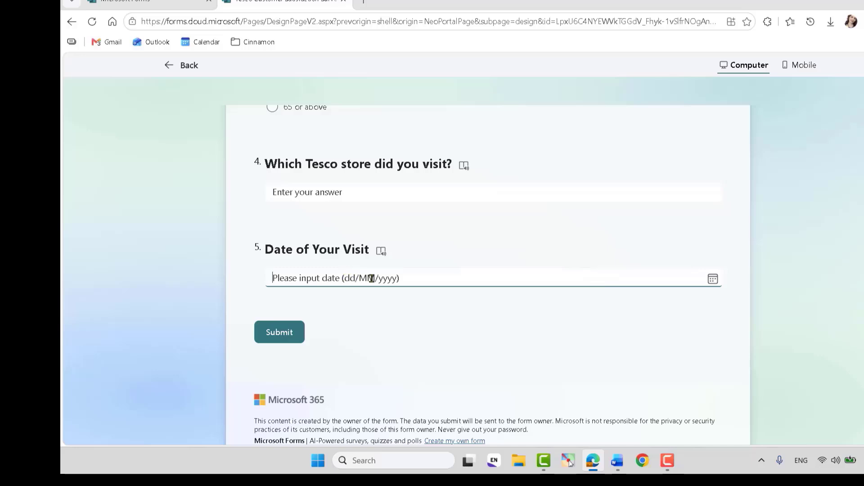
left_click(389, 279)
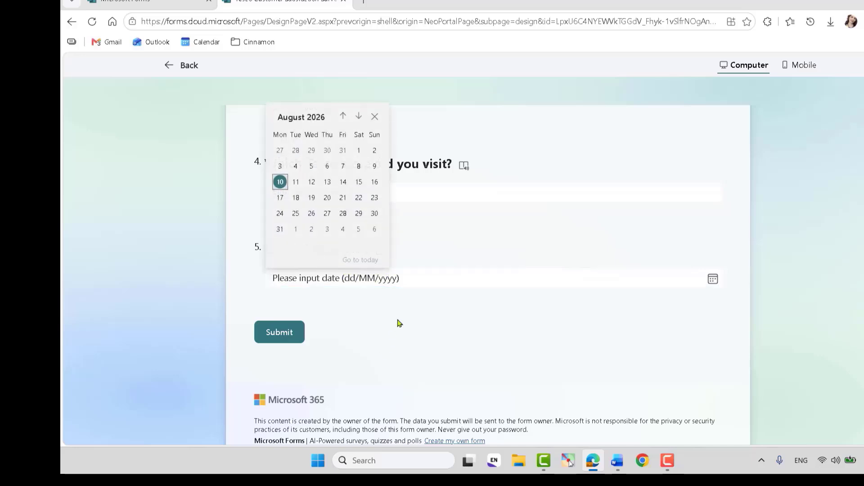
key("Escape")
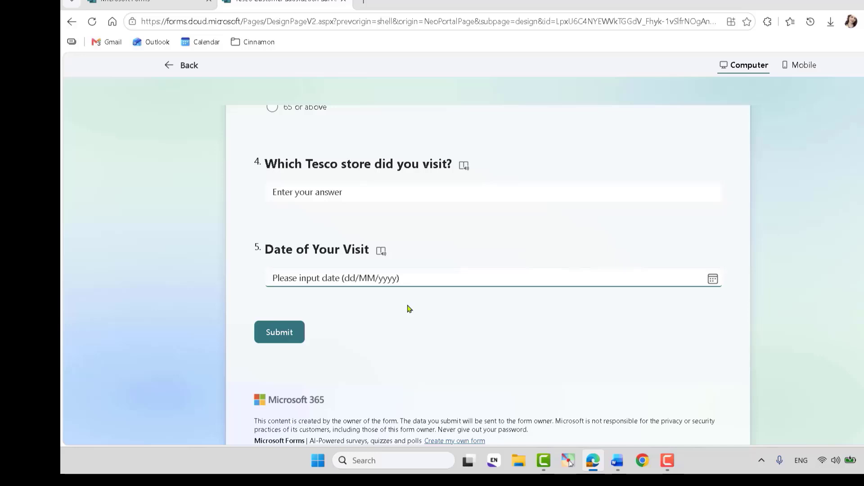
- Return to the form editor and check how the date field of question 5 behaves there
left_click(190, 65)
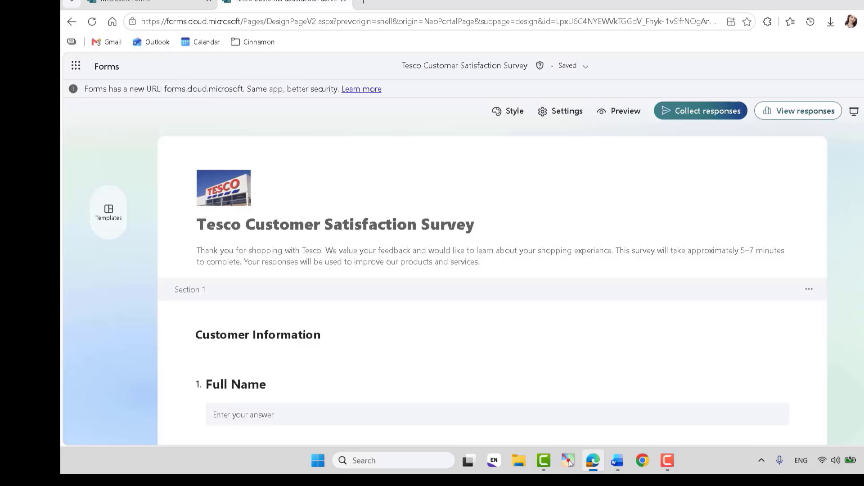
scroll(492, 291, "down", 11)
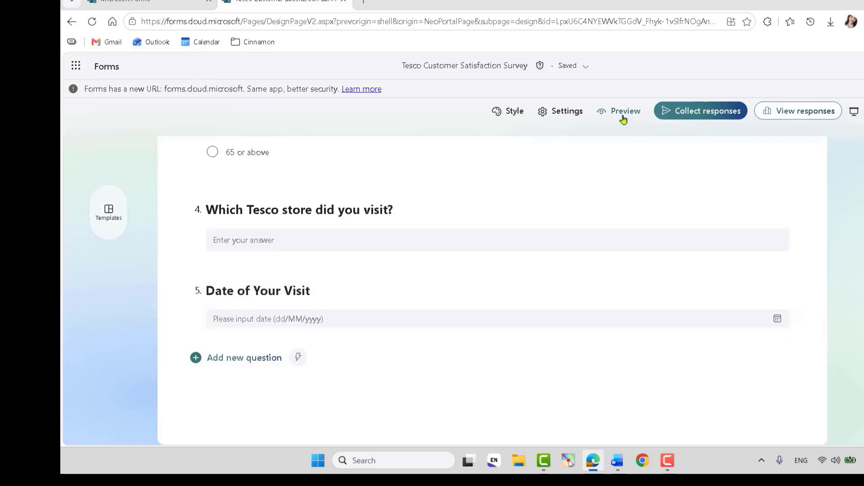
left_click(305, 320)
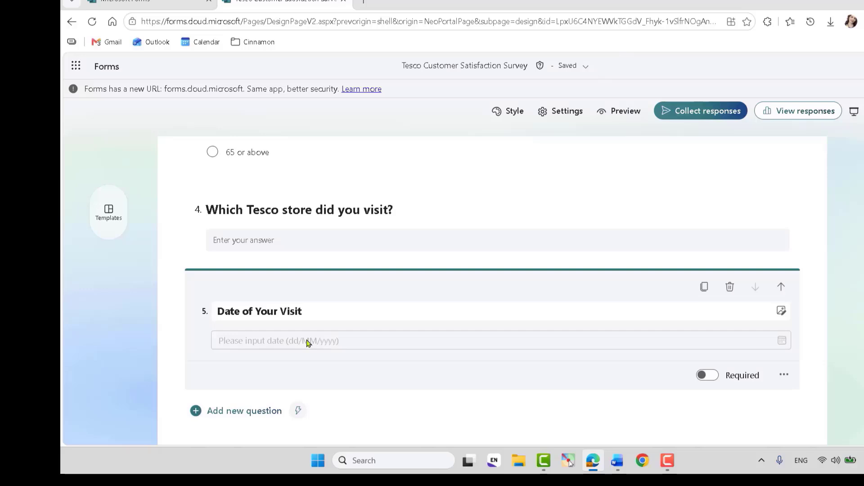
- Preview the survey again, check the calendar of question 5 without choosing a date, and return to the editor
left_click(620, 110)
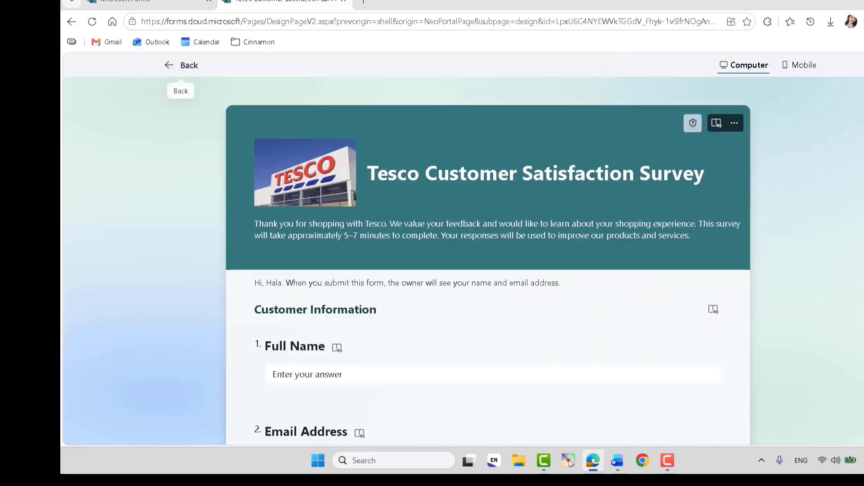
scroll(488, 270, "down", 12)
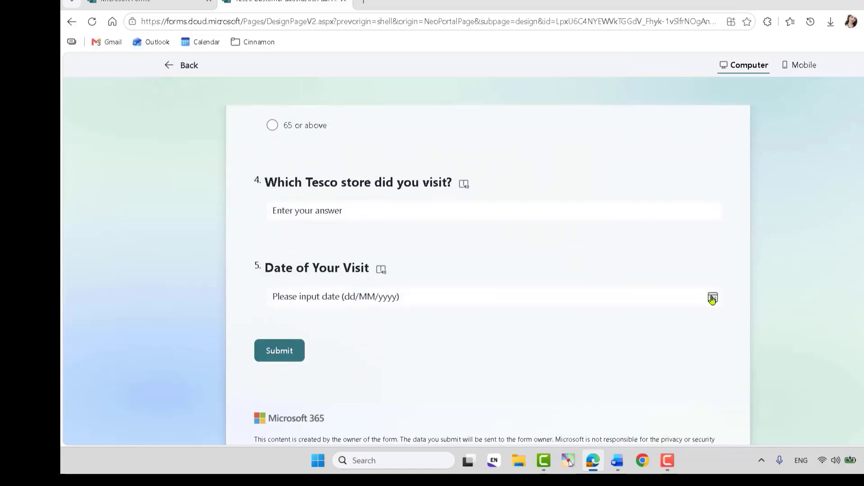
left_click(713, 298)
left_click(525, 397)
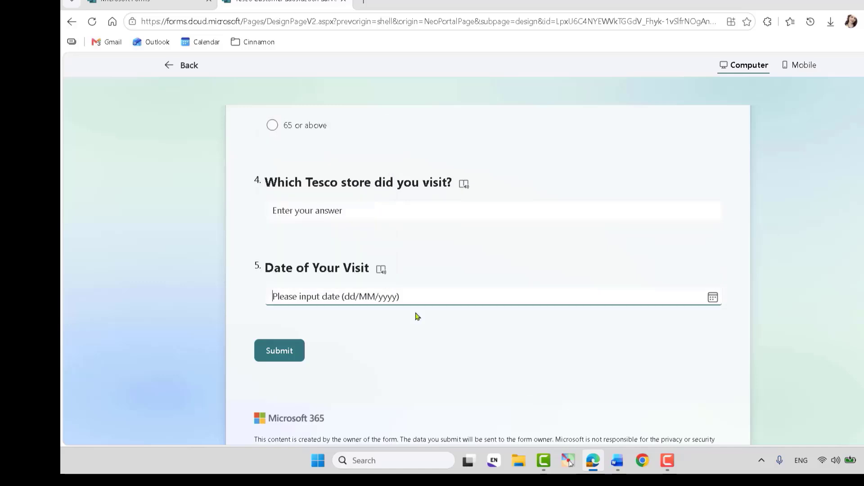
left_click(372, 301)
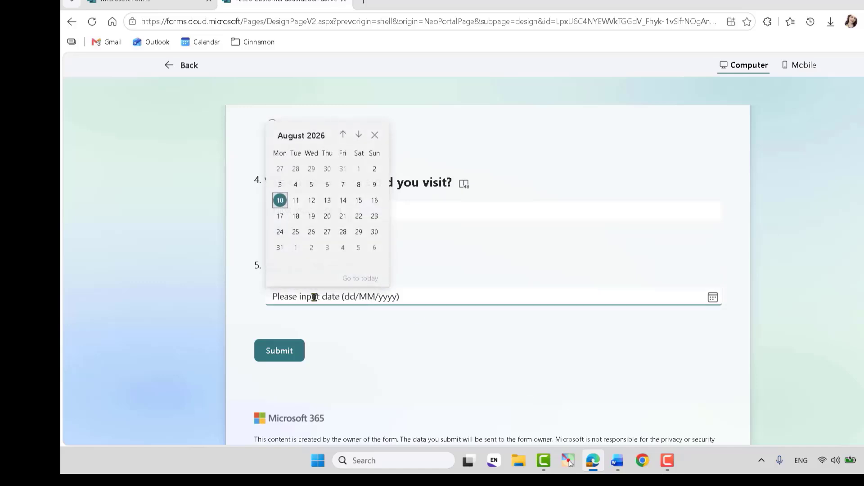
left_click(441, 292)
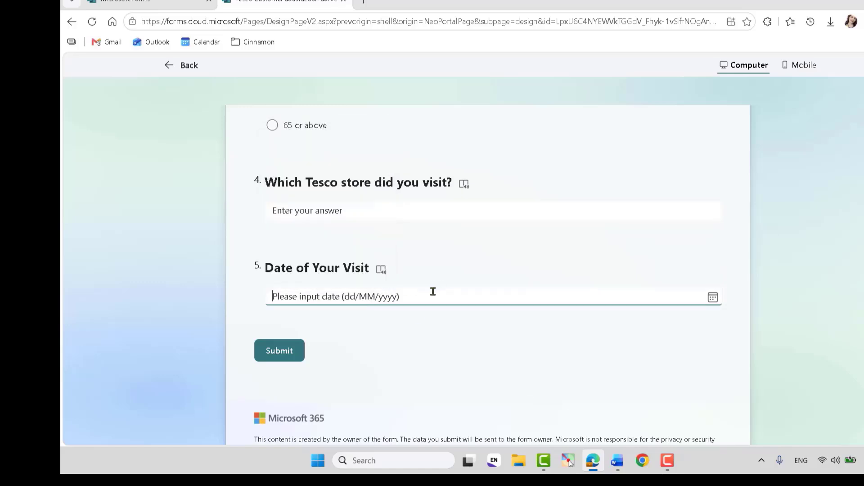
left_click(323, 295)
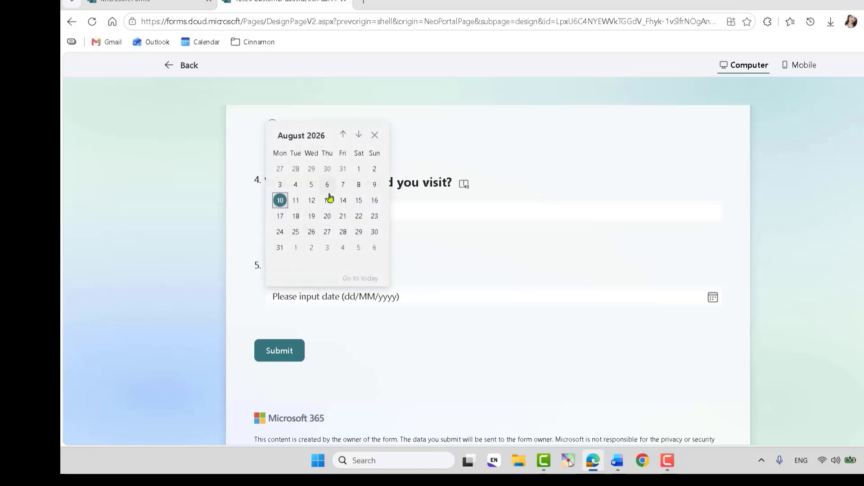
left_click(403, 354)
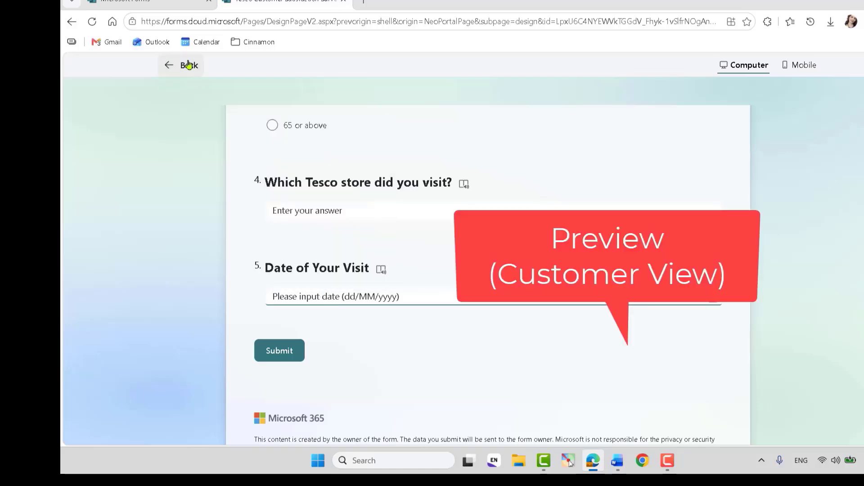
left_click(186, 65)
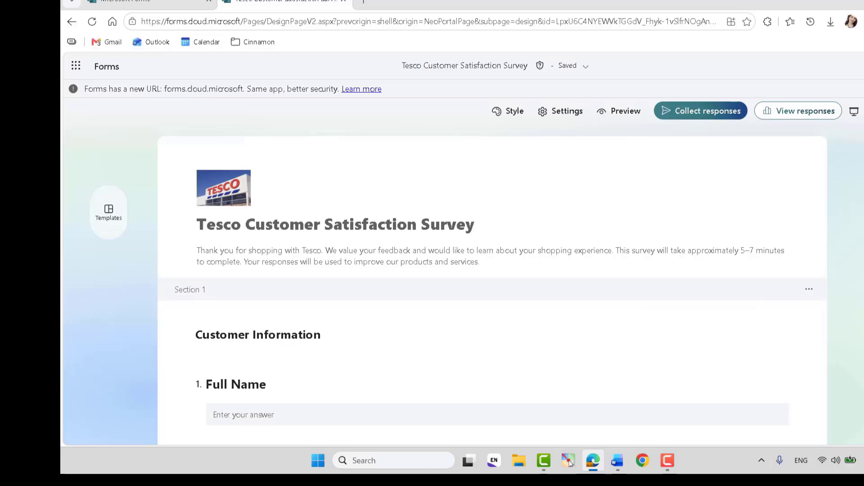
- Switch to the Word document and copy the section 2 title "Shopping Habits"
key("alt+Tab")
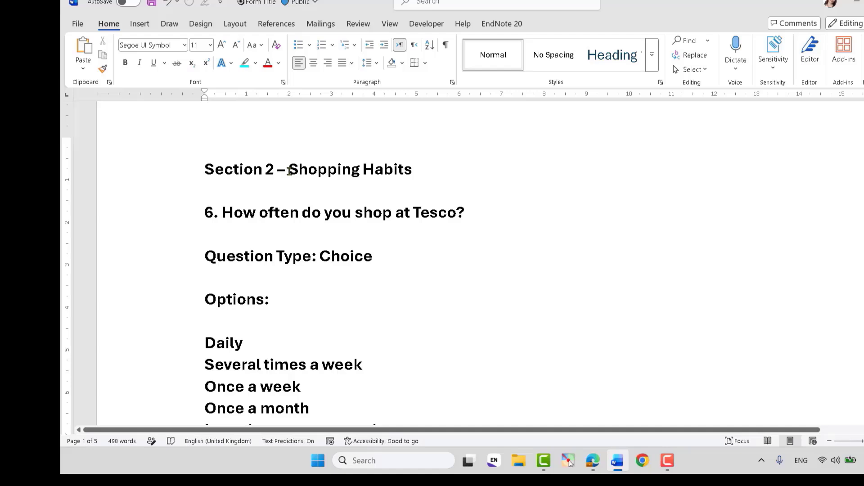
left_click_drag(291, 170, 409, 170)
key("ctrl+c")
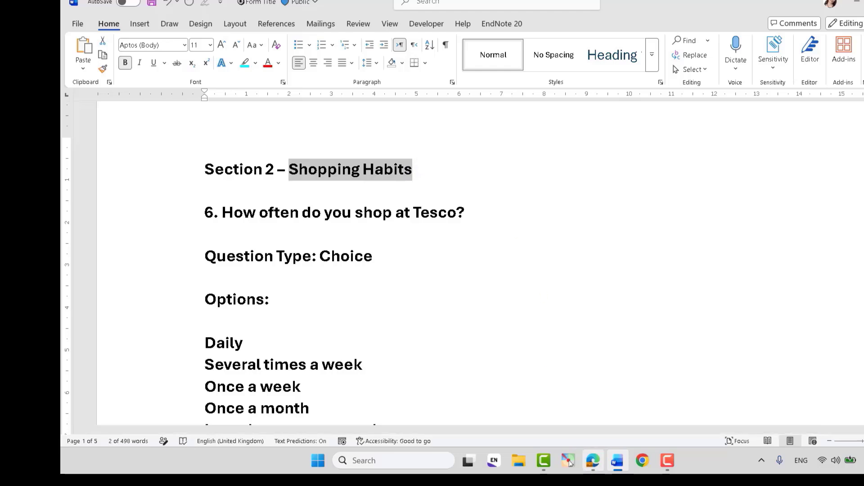
- Return to the form in the browser and add a new section titled "Shopping Habits" below question 5
left_click(587, 468)
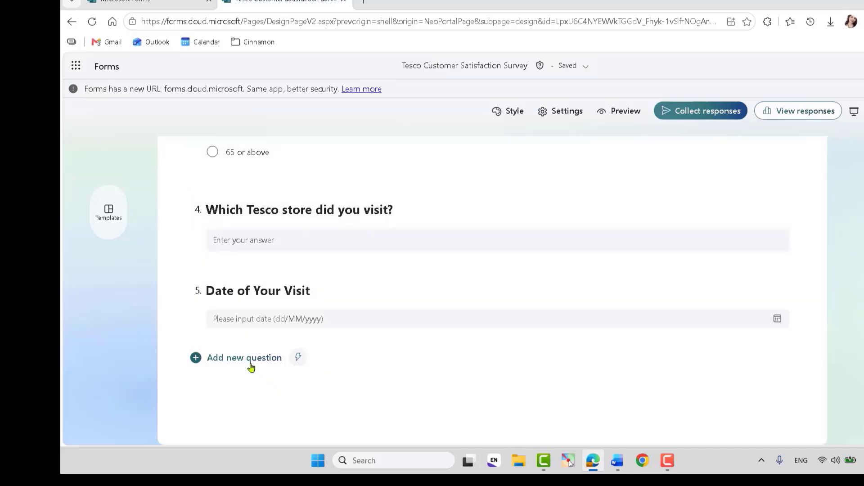
left_click(439, 290)
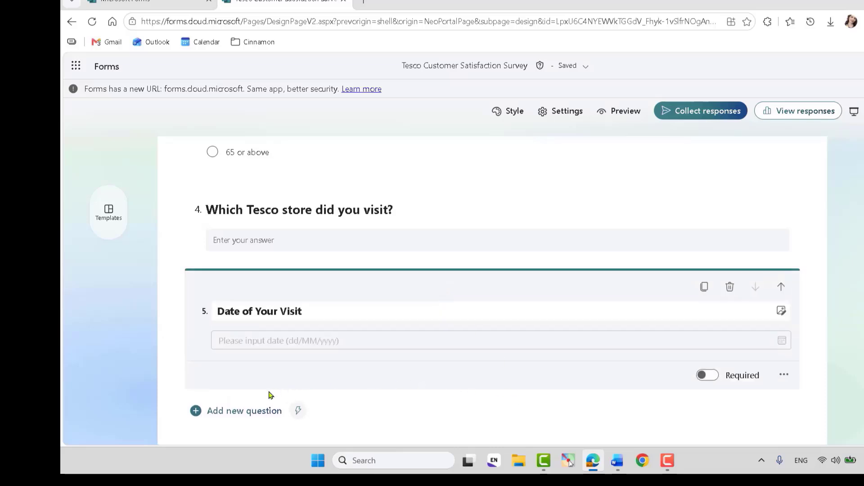
left_click(224, 411)
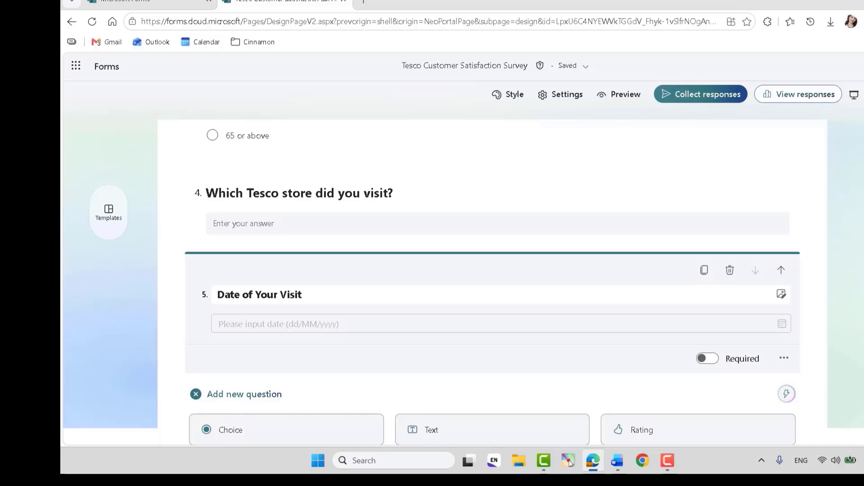
key("Escape")
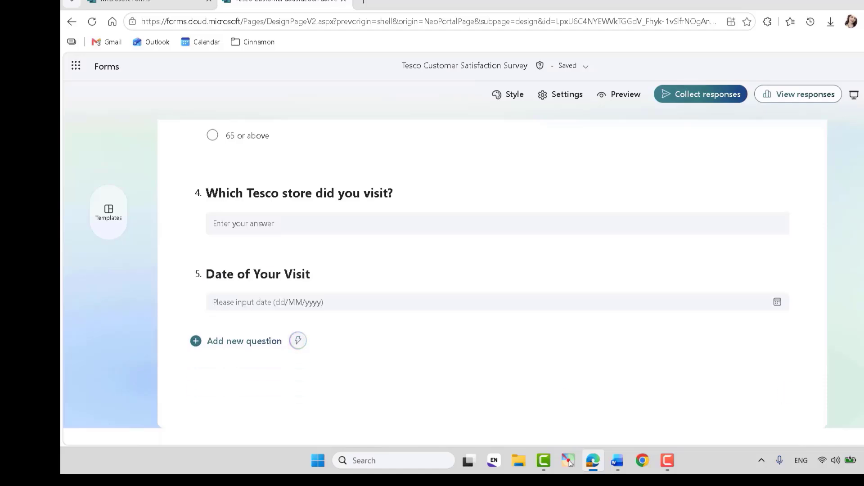
left_click(239, 342)
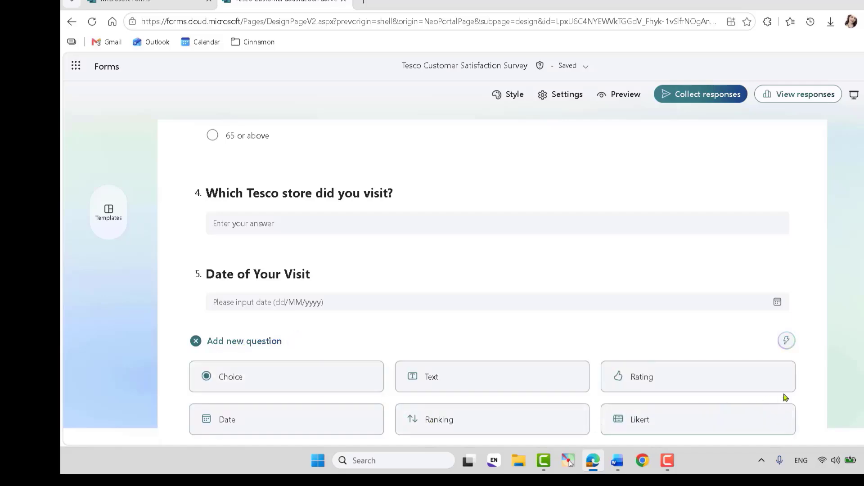
key("Down")
key("Down")
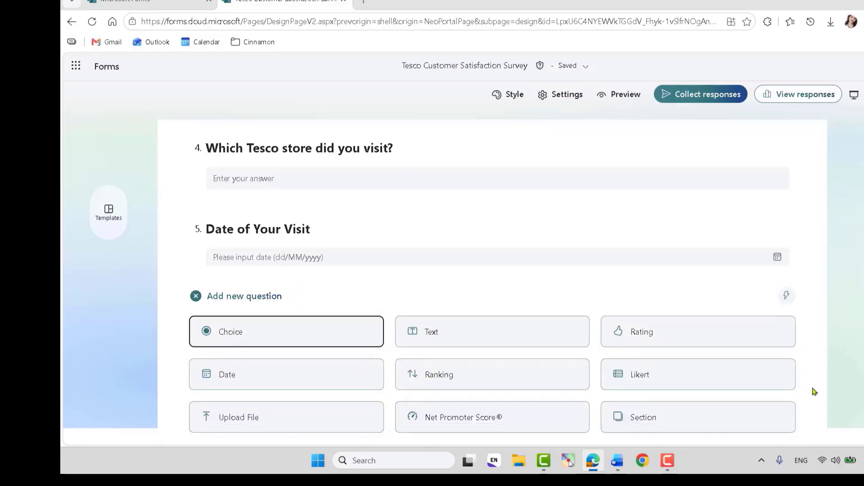
left_click(644, 417)
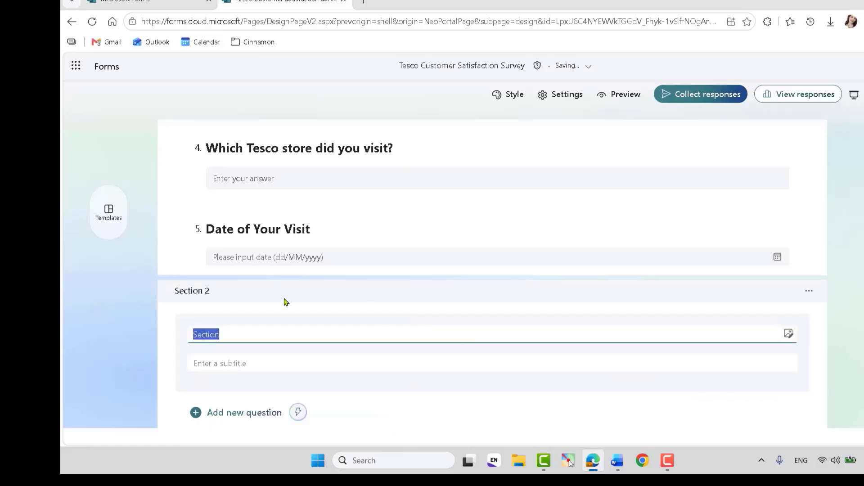
key("ctrl+v")
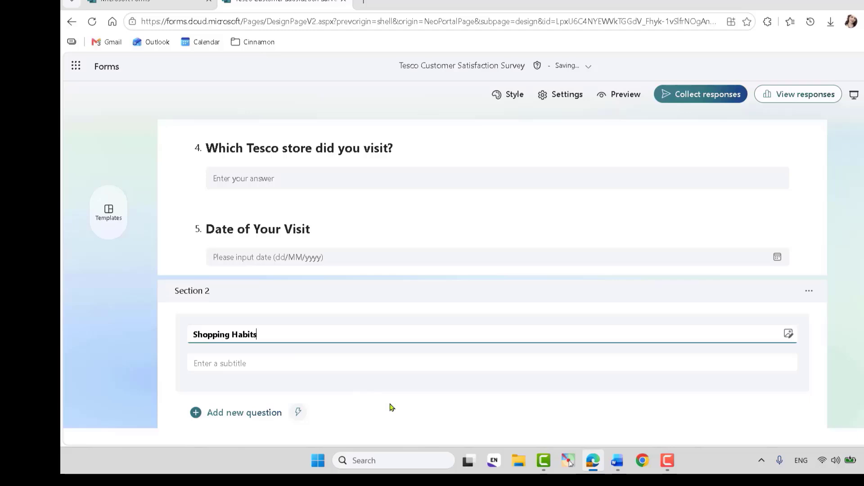
left_click(379, 413)
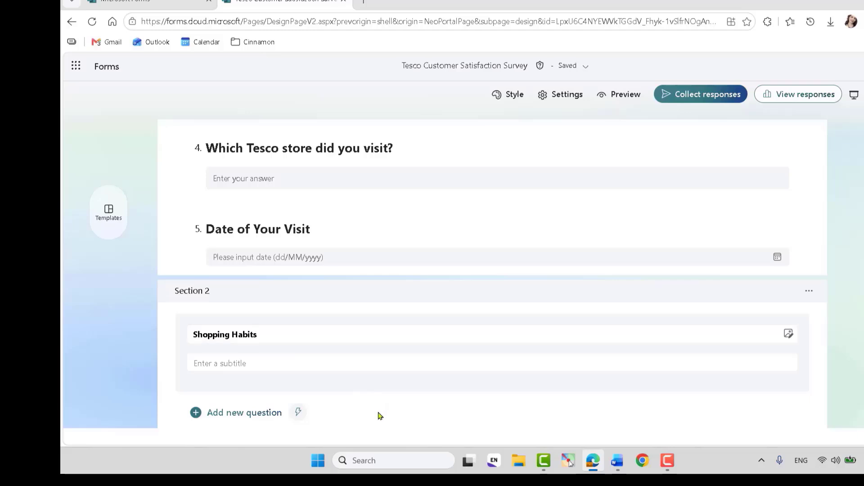
- Start a new question under the Shopping Habits section, and copy "How often do you shop at Tesco?" from the Word document
left_click(249, 413)
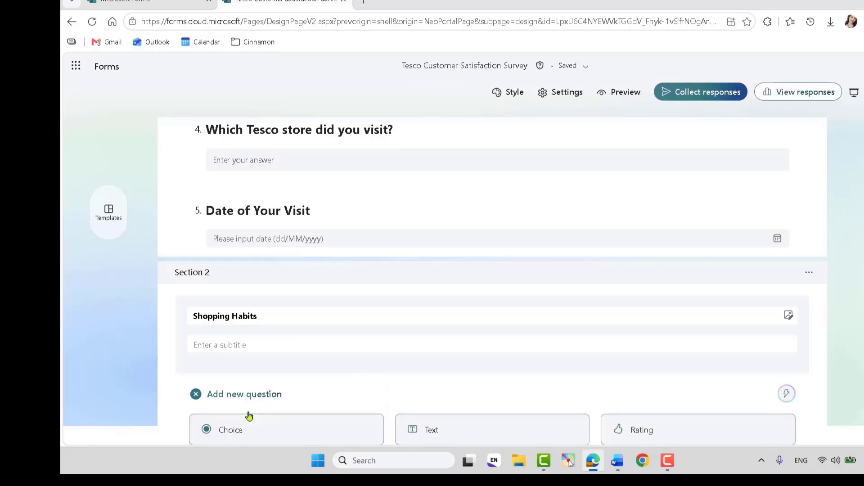
left_click(619, 466)
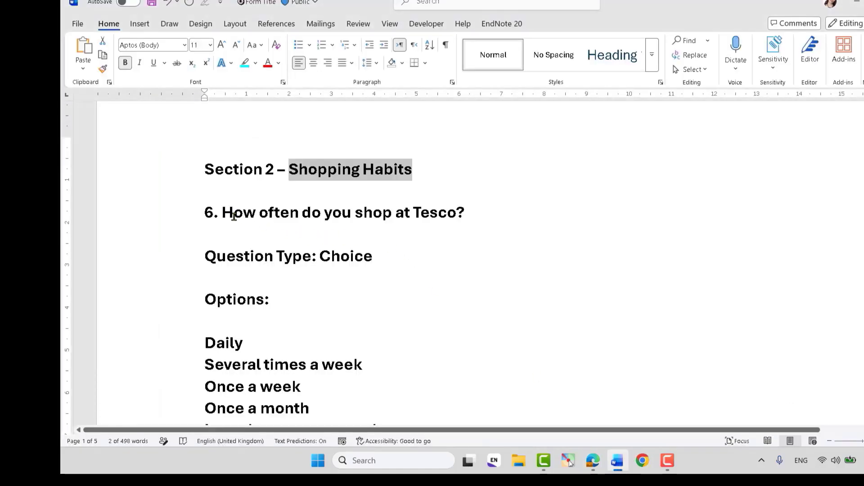
left_click_drag(223, 213, 487, 209)
key("ctrl+c")
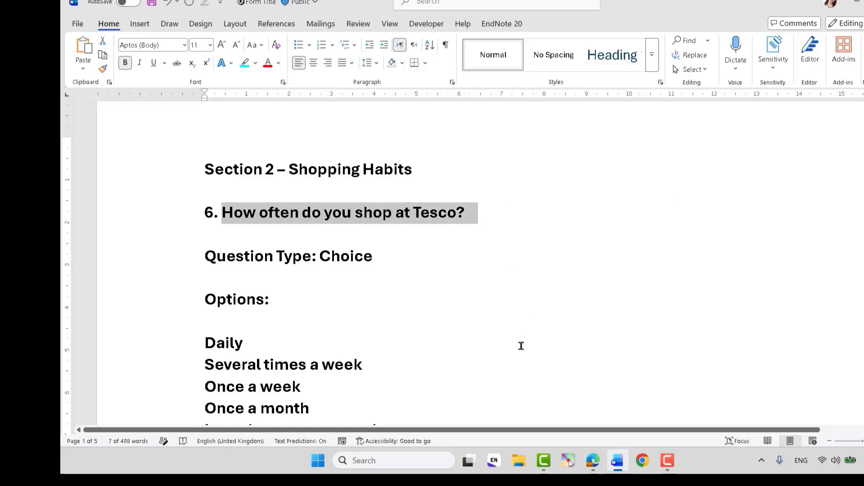
- Return to the form in the browser and add Choice question 6 with the text "How often do you shop at Tesco?"
left_click(592, 460)
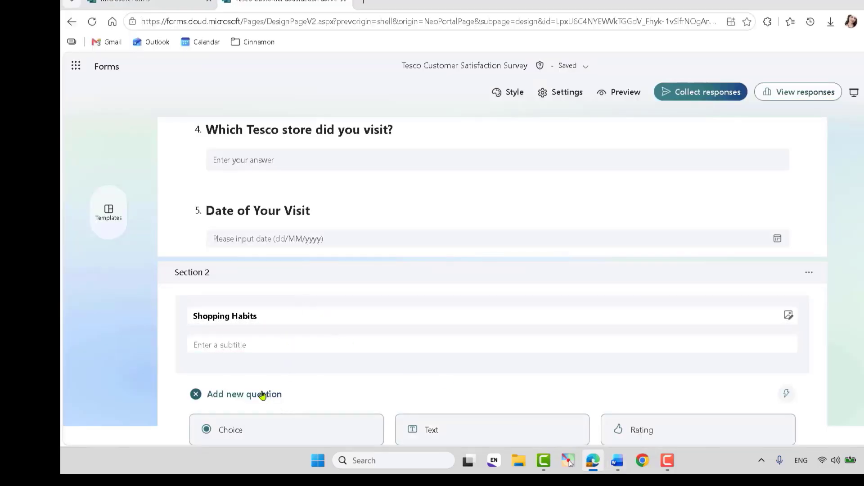
left_click(240, 431)
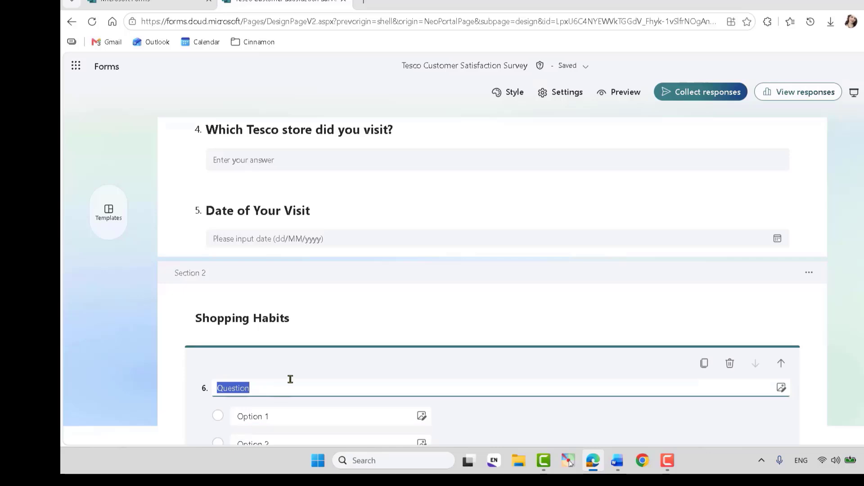
key("ctrl+v")
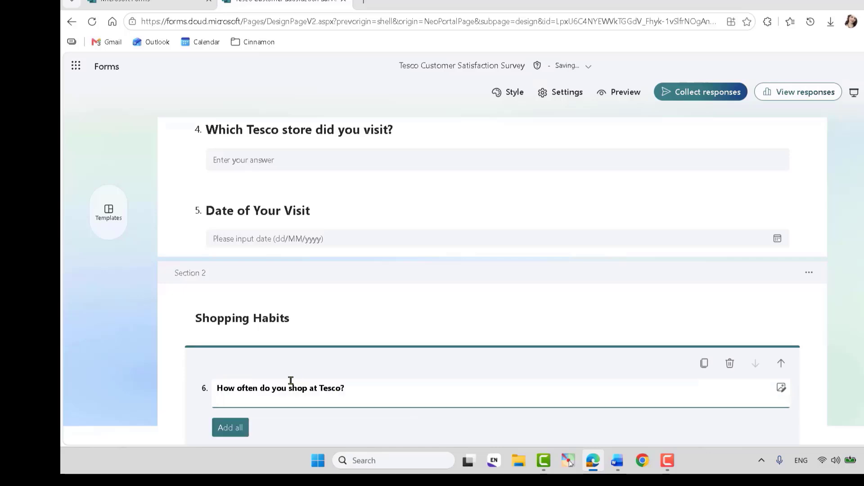
triple_click(274, 391)
key("BackSpace")
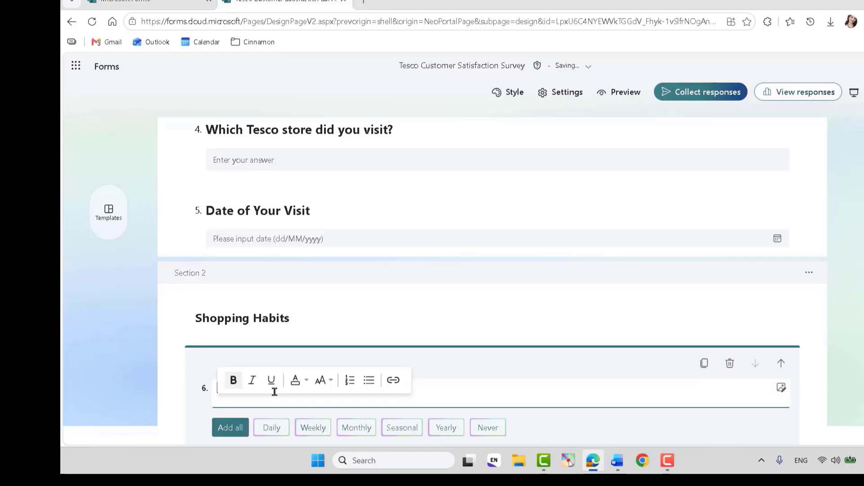
left_click(191, 402)
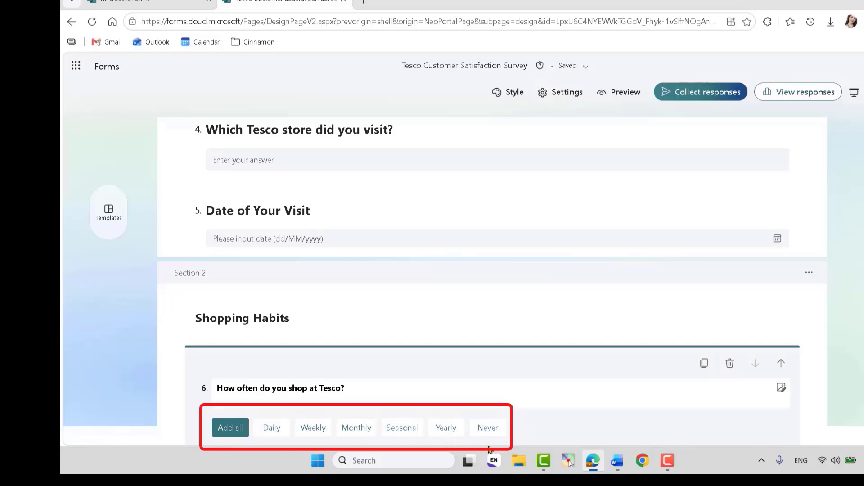
- Check the question 6 options in the Word document, and add all suggested answer options to question 6 in the form
left_click(619, 464)
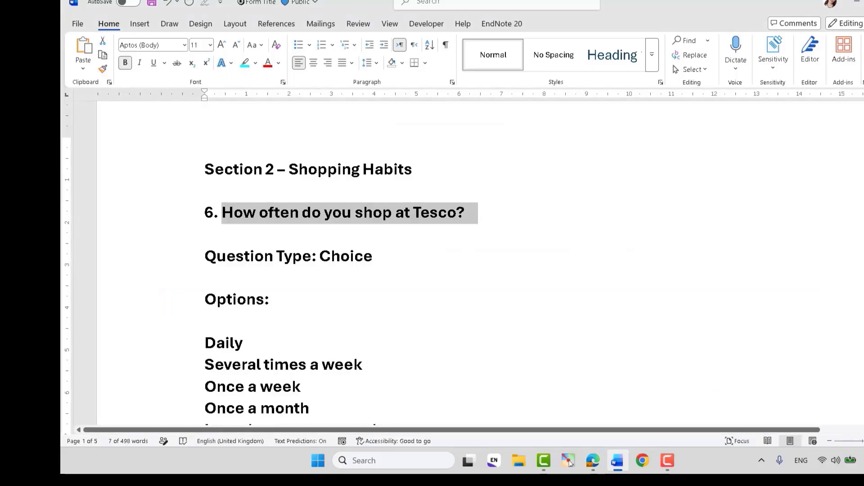
scroll(315, 270, "down", 4)
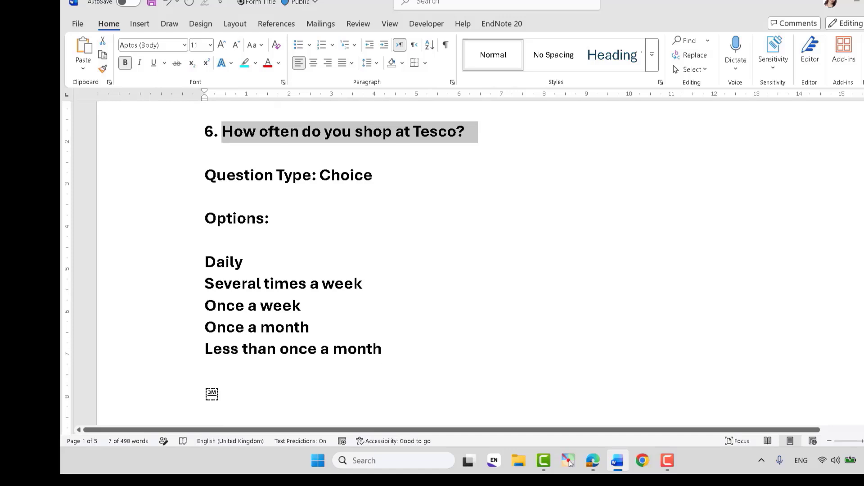
left_click(591, 461)
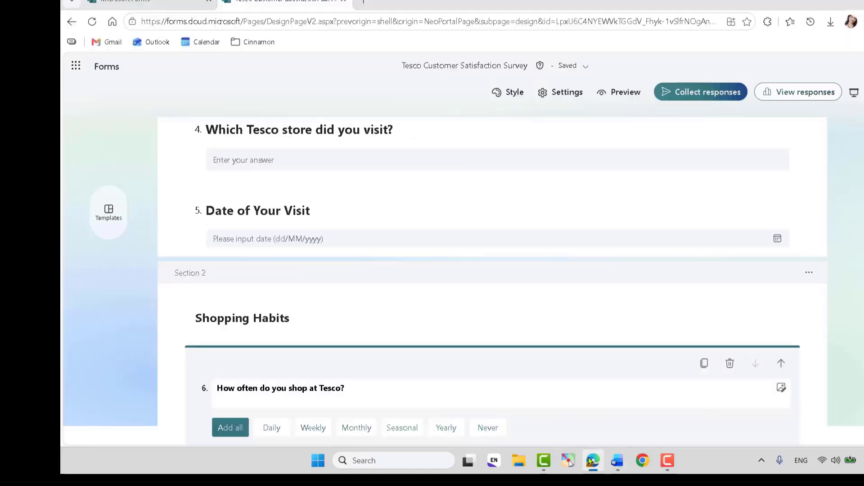
left_click(223, 428)
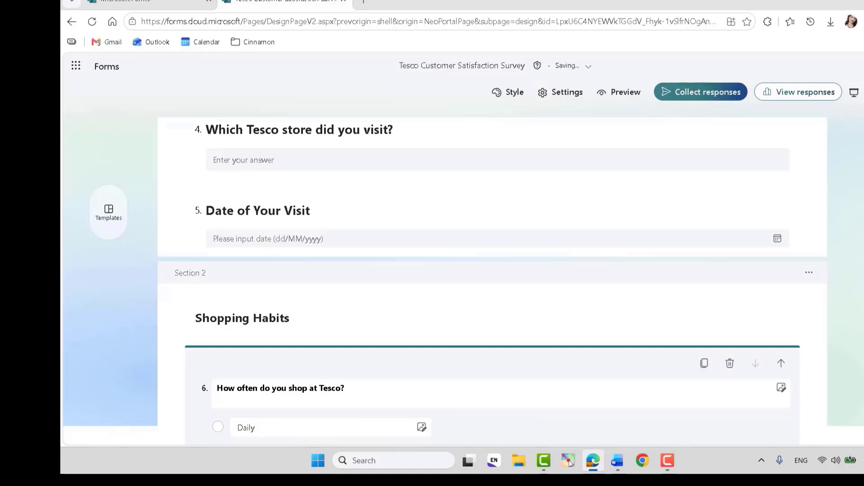
scroll(492, 280, "down", 4)
left_click(841, 180)
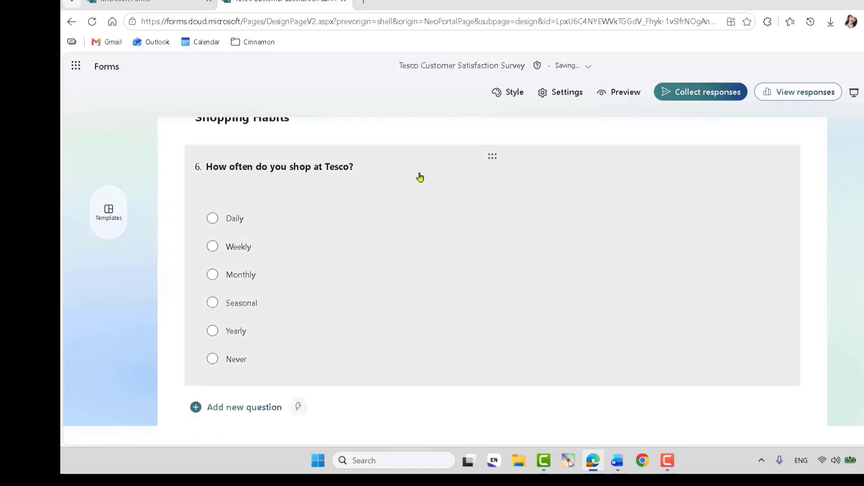
- Set the font size of the question 6 text to Large
left_click(317, 173)
triple_click(296, 184)
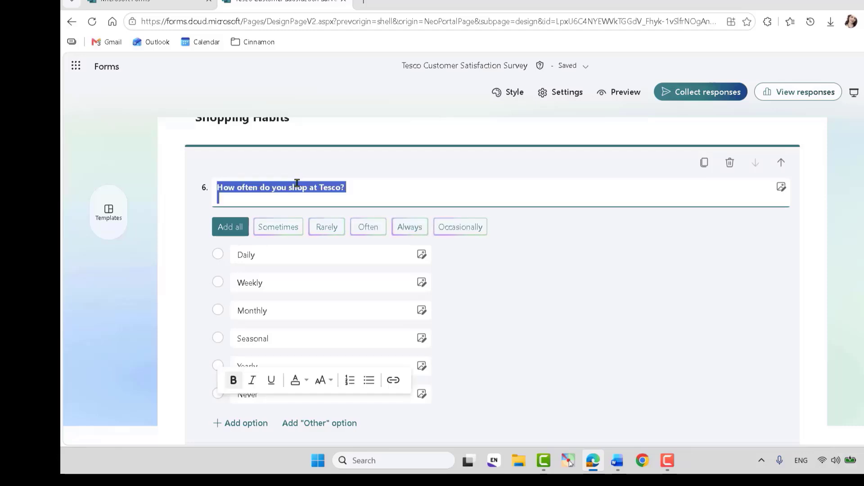
left_click(296, 184)
left_click_drag(351, 186, 217, 187)
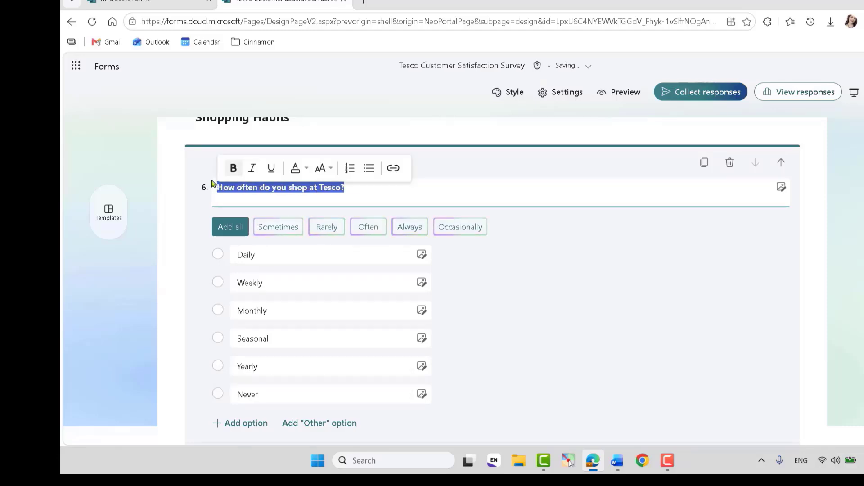
left_click(322, 169)
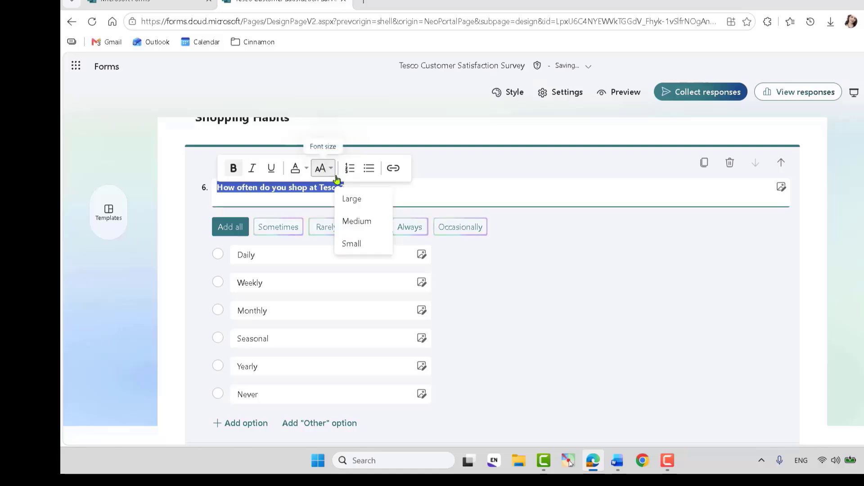
left_click(349, 198)
- Compare the answer options for question 6 in the Word document with those in the form, ending in the form
left_click(617, 461)
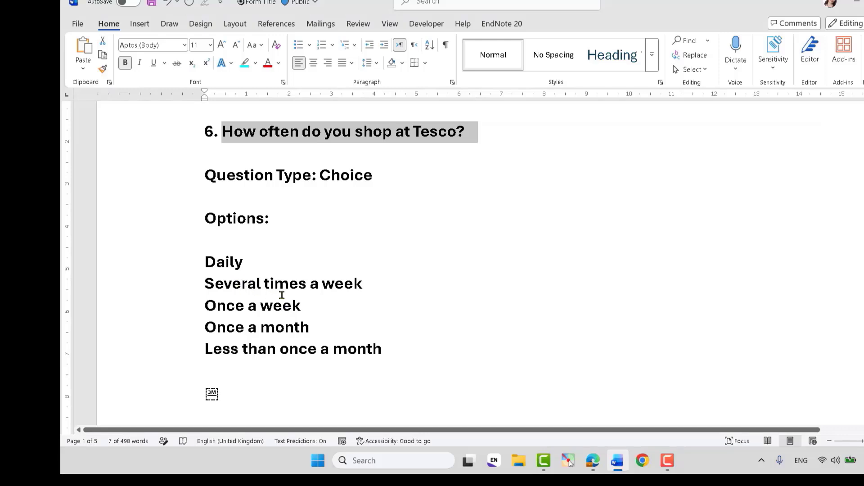
left_click(592, 461)
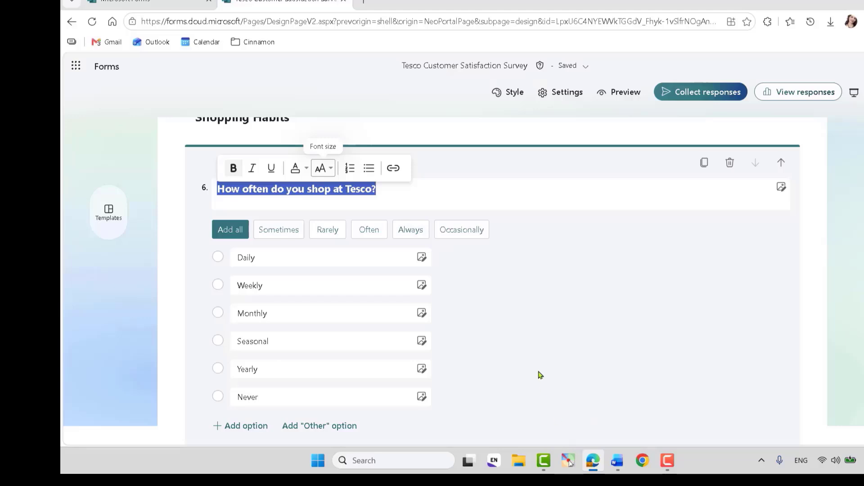
left_click(618, 464)
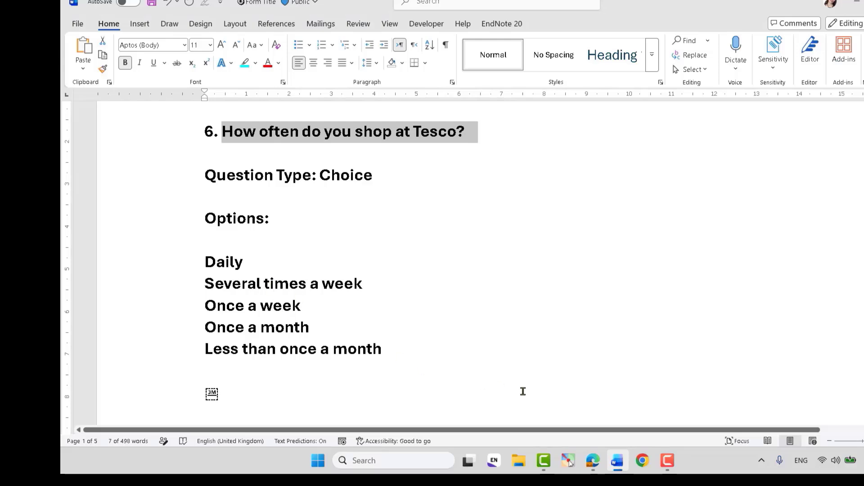
left_click(594, 463)
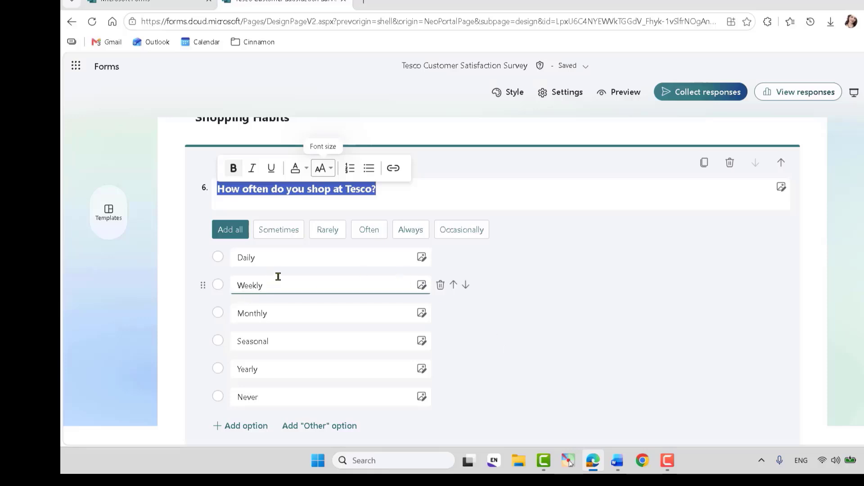
- Delete the options Weekly, Monthly, Seasonal, Yearly and Never from question 6, keeping only Daily
left_click(441, 288)
left_click(441, 288)
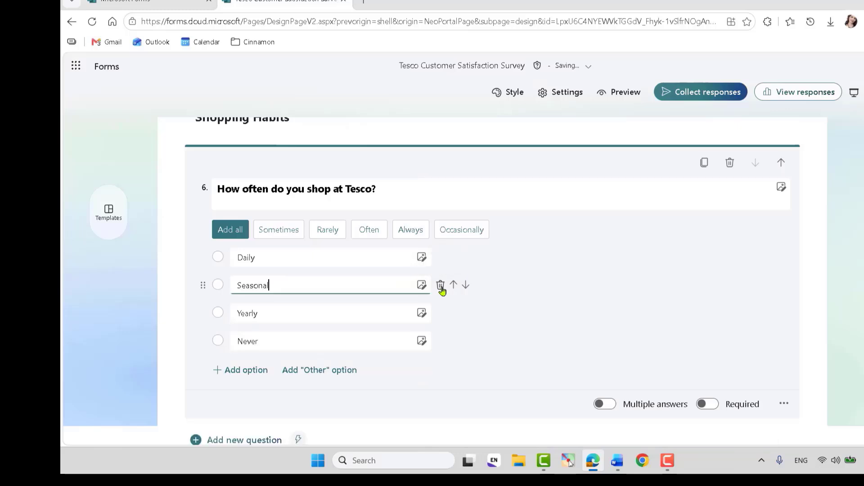
left_click(441, 288)
left_click(441, 288)
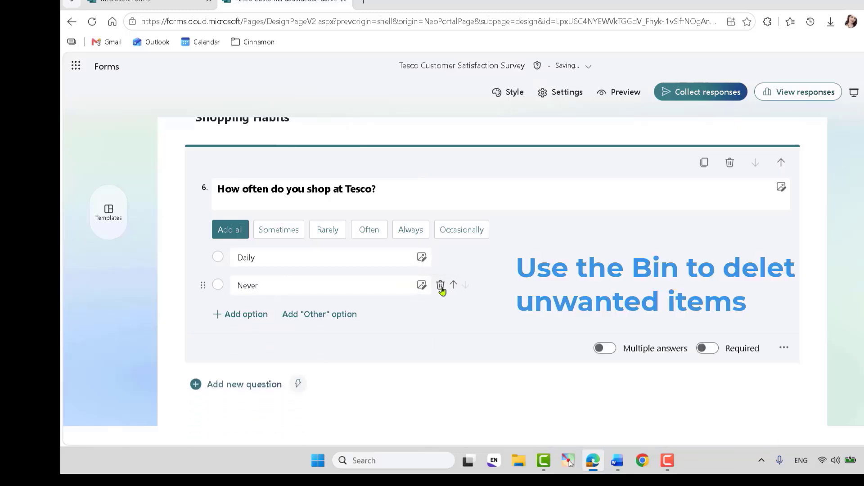
left_click(440, 287)
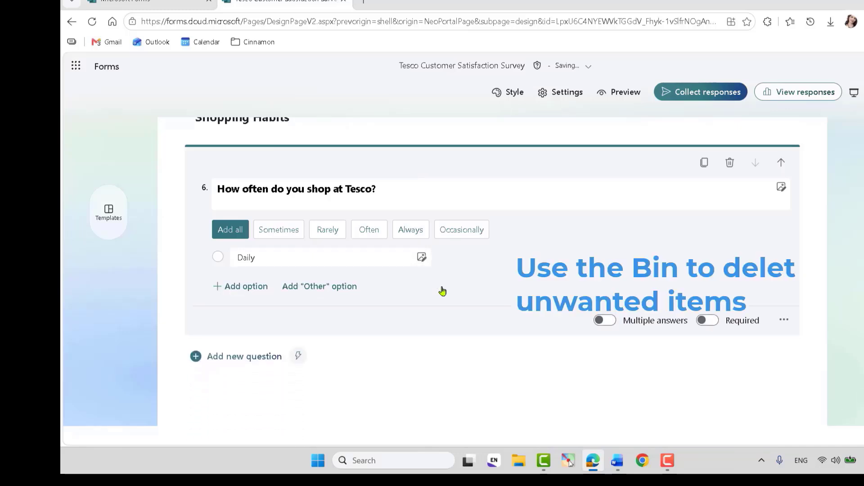
- Add a second option to question 6 with the text "Several times a week" copied from the Word document
left_click(239, 288)
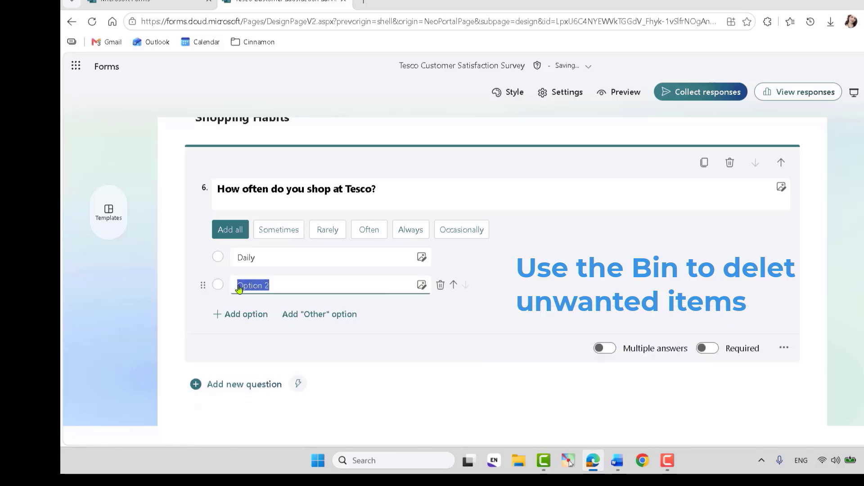
left_click(618, 460)
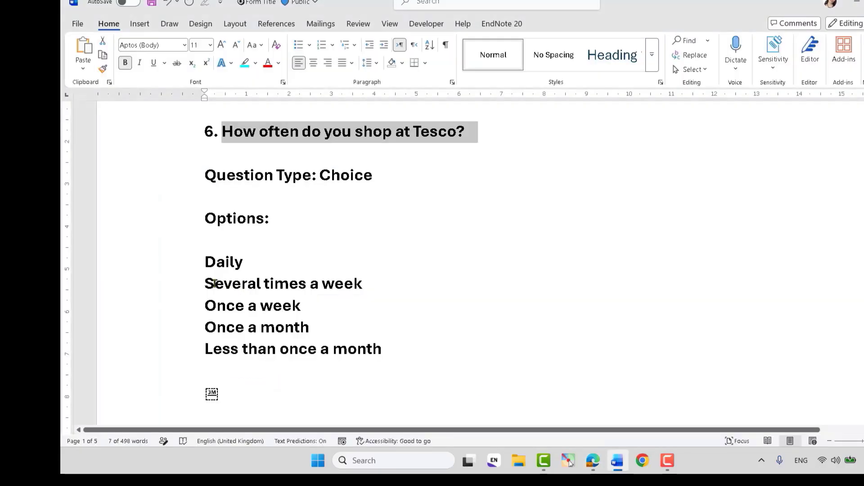
left_click_drag(207, 283, 360, 282)
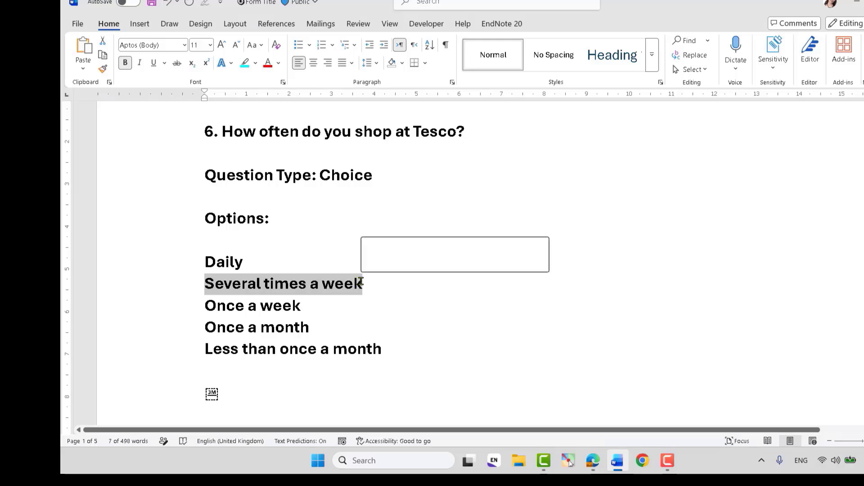
key("ctrl+c")
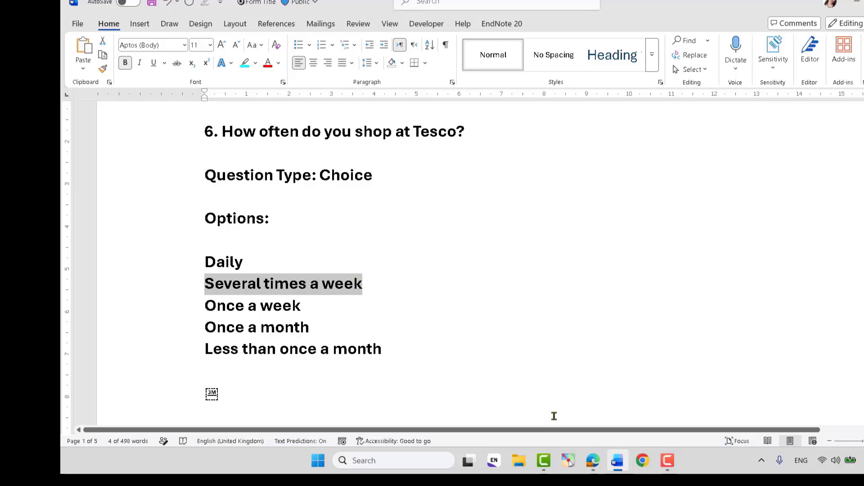
left_click(591, 464)
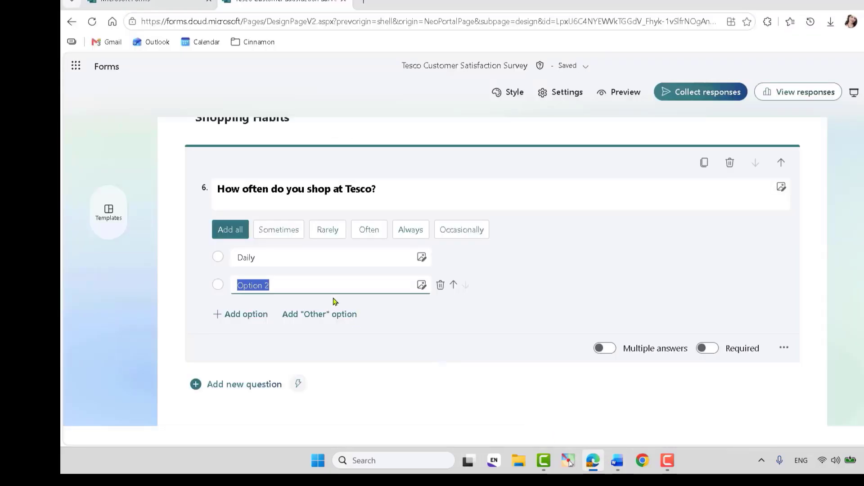
key("ctrl+v")
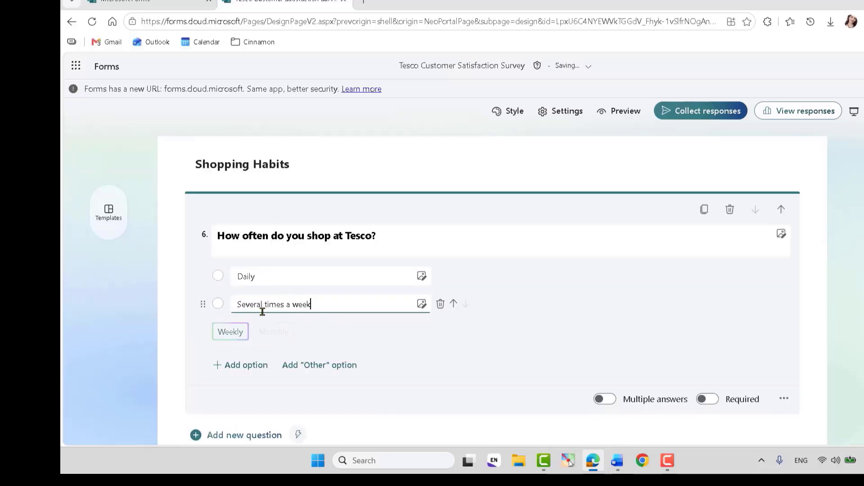
- Add "Once a week" as the third option of question 6 and create an empty fourth option
left_click(253, 368)
key("ctrl+v")
key("Return")
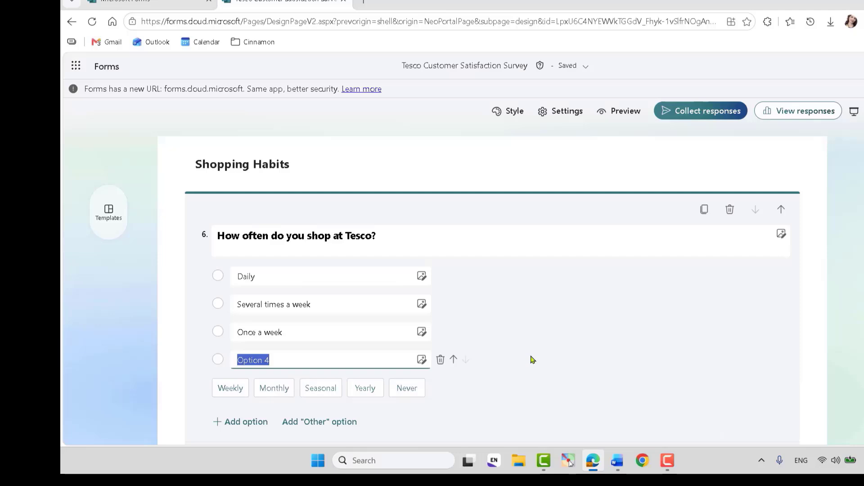
- Copy "Once a month" from the Word document and paste it as the fourth option of question 6 in the form
left_click(617, 460)
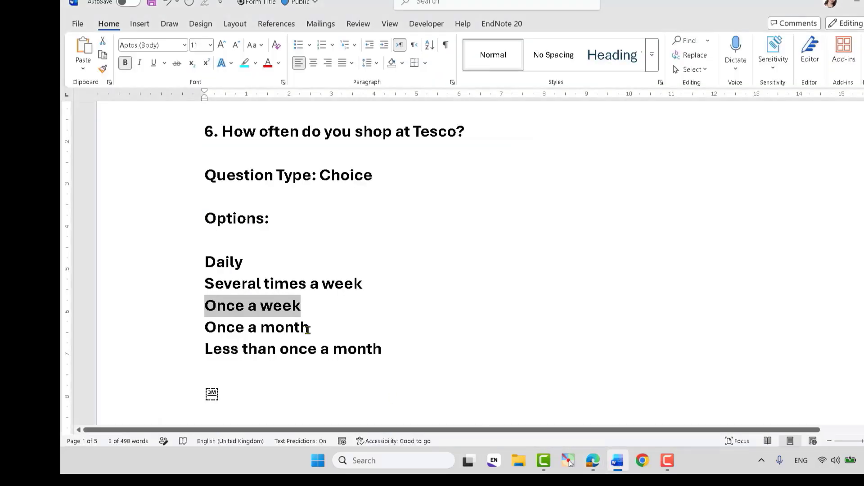
left_click_drag(313, 327, 210, 327)
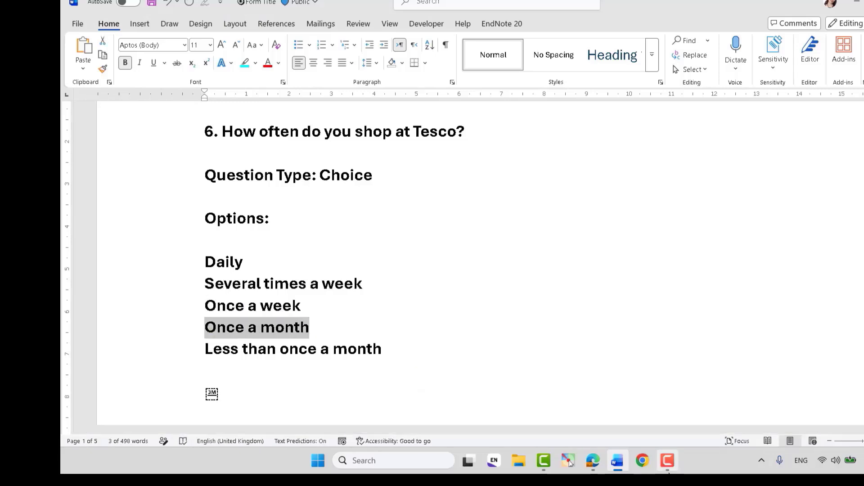
left_click(593, 460)
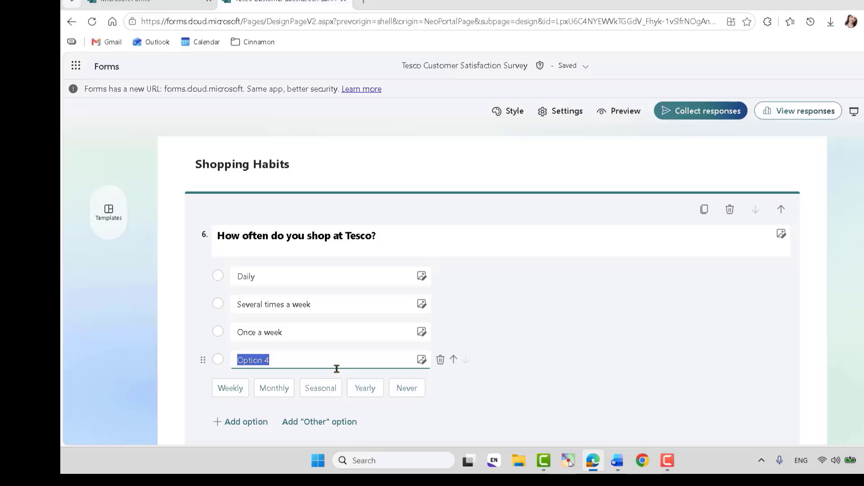
key("ctrl+v")
- Copy "Which Tesco services have you used?" from the Word document and add it to the form as Choice question 7
key("alt+Tab")
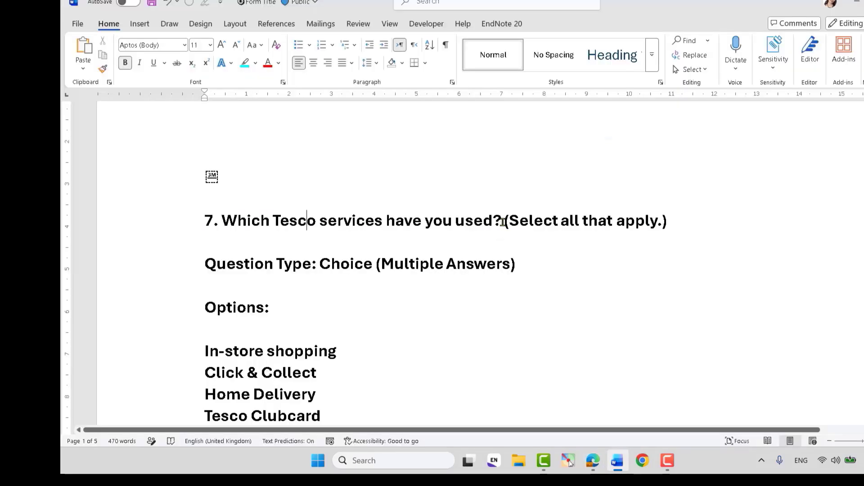
left_click_drag(503, 221, 249, 220)
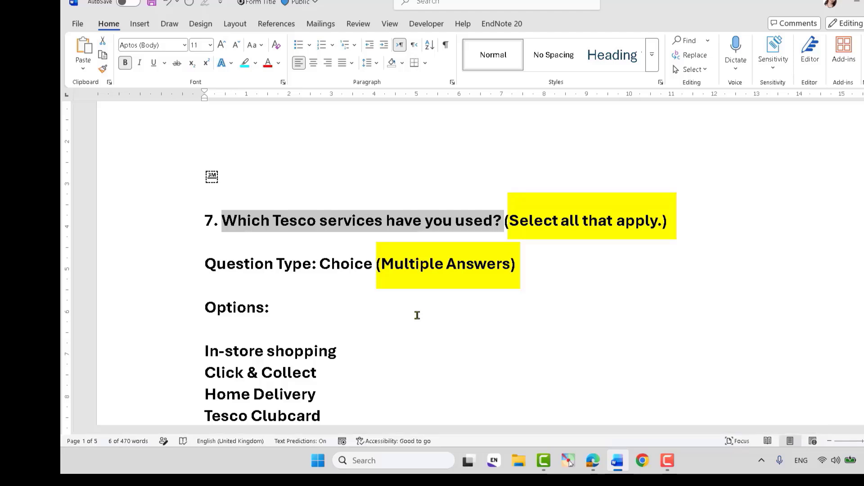
left_click(598, 461)
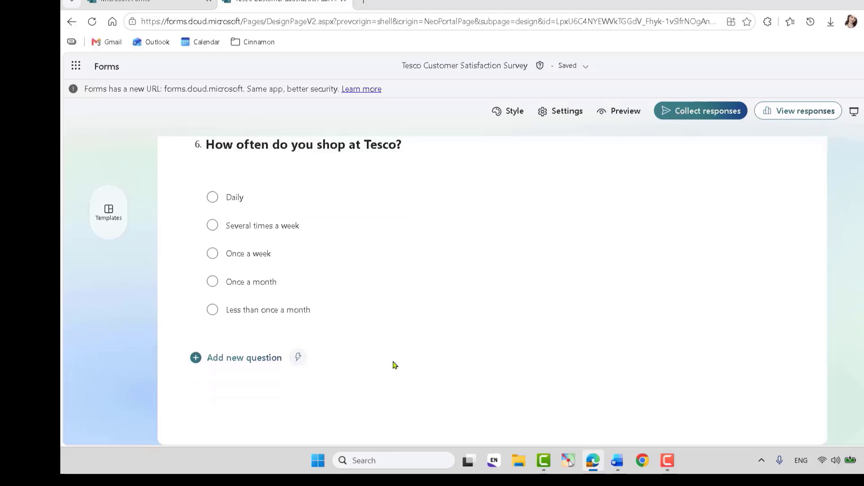
left_click(247, 358)
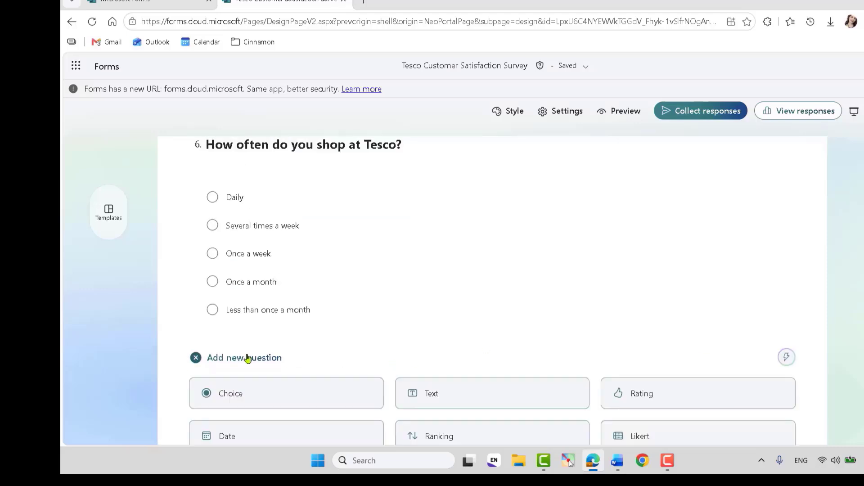
left_click(247, 394)
key("ctrl+v")
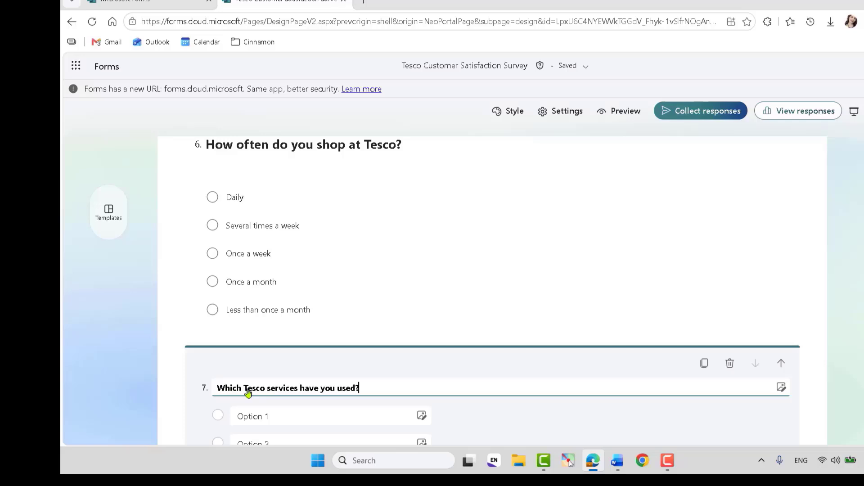
- Copy question 7's eight options, In-store shopping through Fuel Station, as a single block from the Word document
left_click(617, 460)
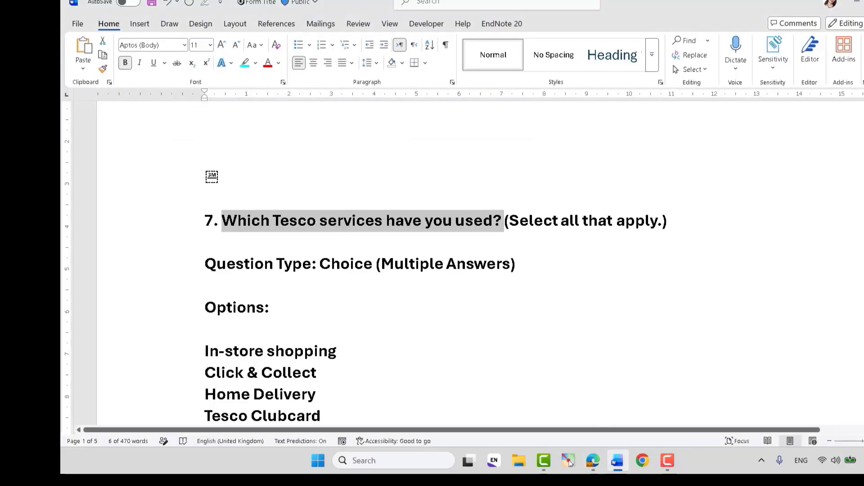
scroll(436, 270, "down", 2)
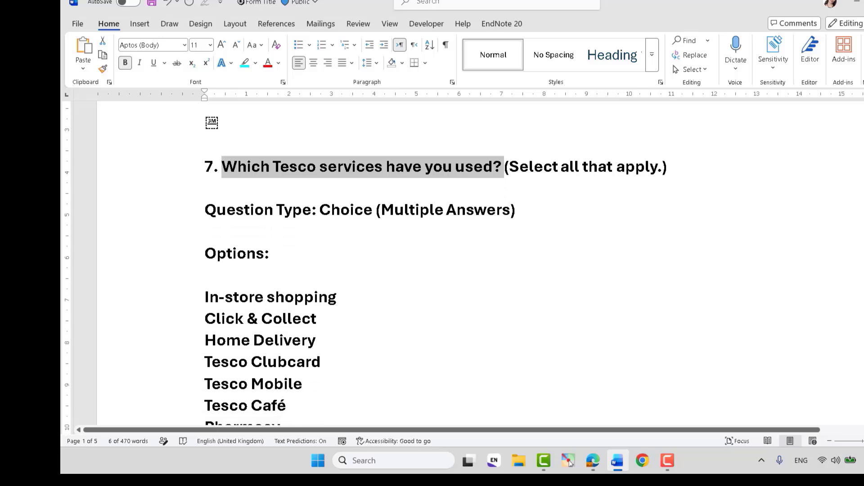
scroll(436, 270, "down", 3)
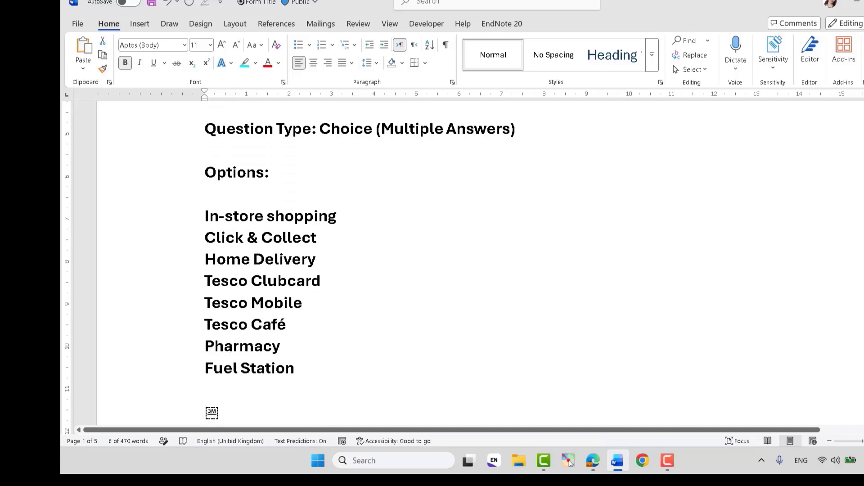
mouse_move(203, 214)
left_mouse_down()
mouse_move(233, 230)
mouse_move(247, 274)
mouse_move(290, 324)
mouse_move(304, 365)
left_mouse_up()
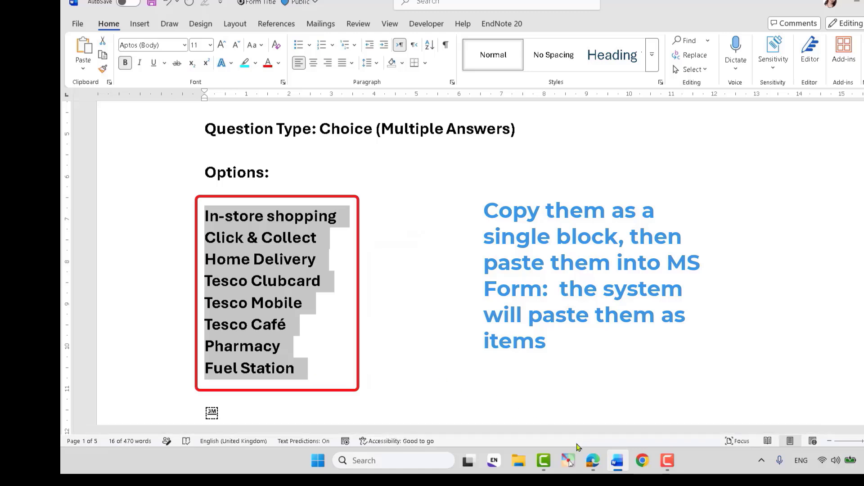
- Switch to Microsoft Forms and paste the copied services, In-store shopping through Fuel Station, as the answer options of question 7
left_click(593, 459)
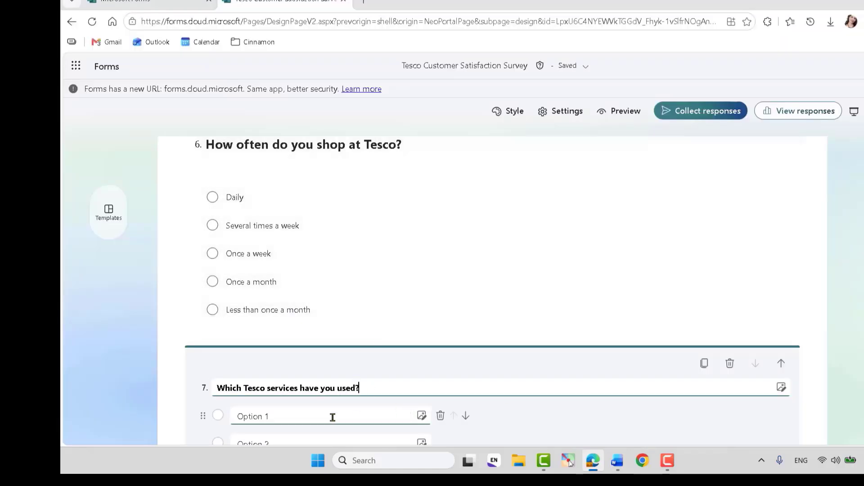
left_click(259, 417)
key("ctrl+v")
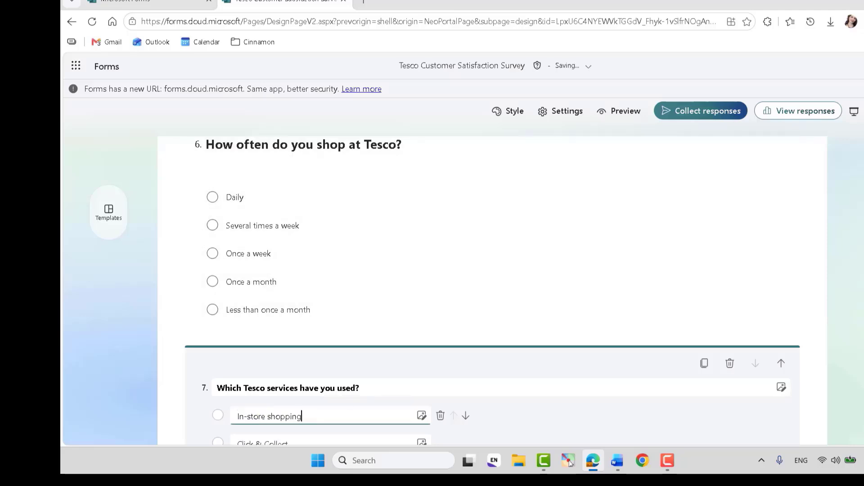
- Set the font size of question 7's title, "Which Tesco services have you used? (Select all that apply)", to Large
scroll(492, 382, "down", 4)
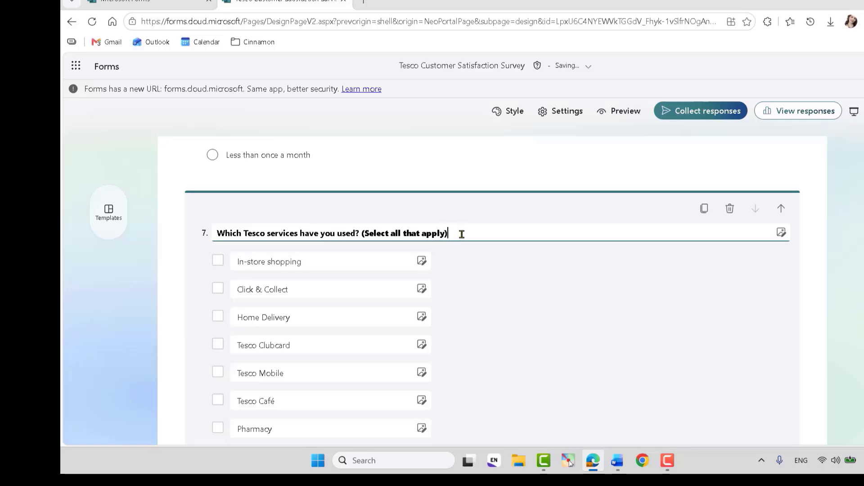
left_click_drag(462, 234, 218, 234)
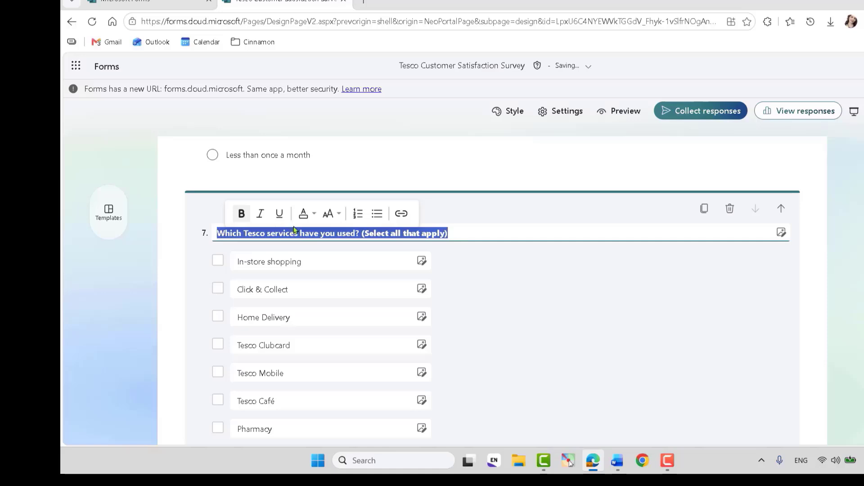
left_click(329, 215)
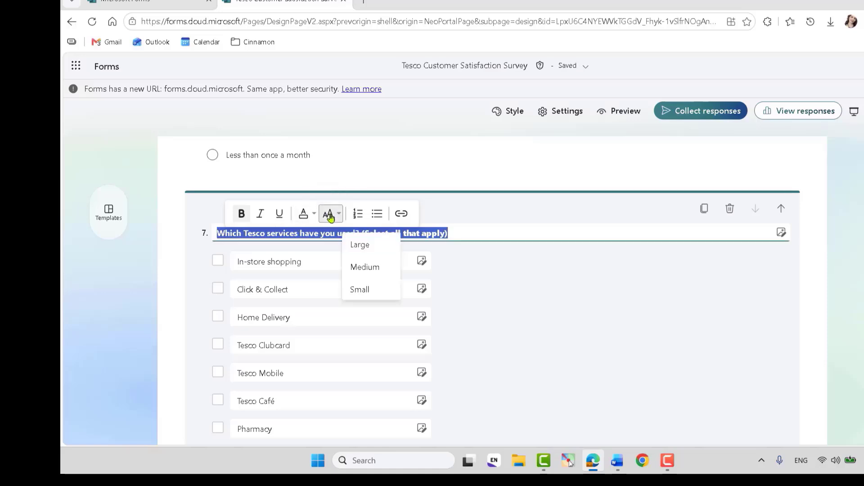
left_click(357, 245)
left_click(468, 268)
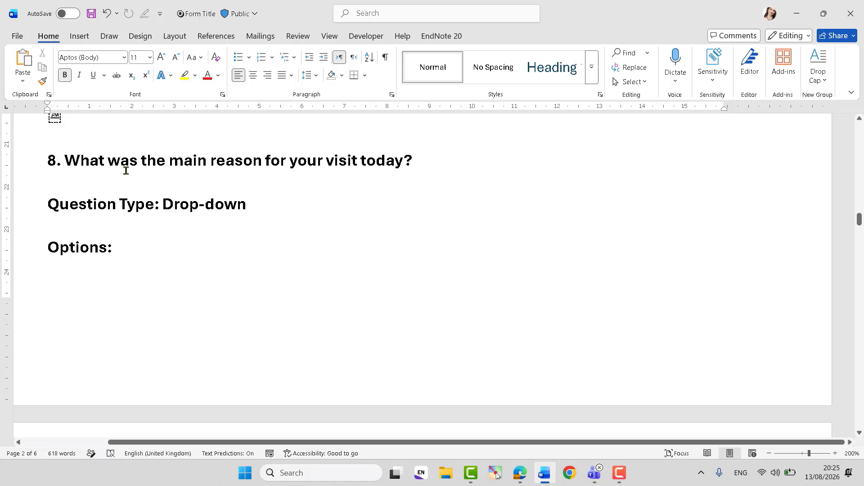
- Copy question 8's text from the Word document and add it in Forms as a Choice question, "What was the main reason for your visit today?"
left_click_drag(70, 161, 422, 163)
key("ctrl+c")
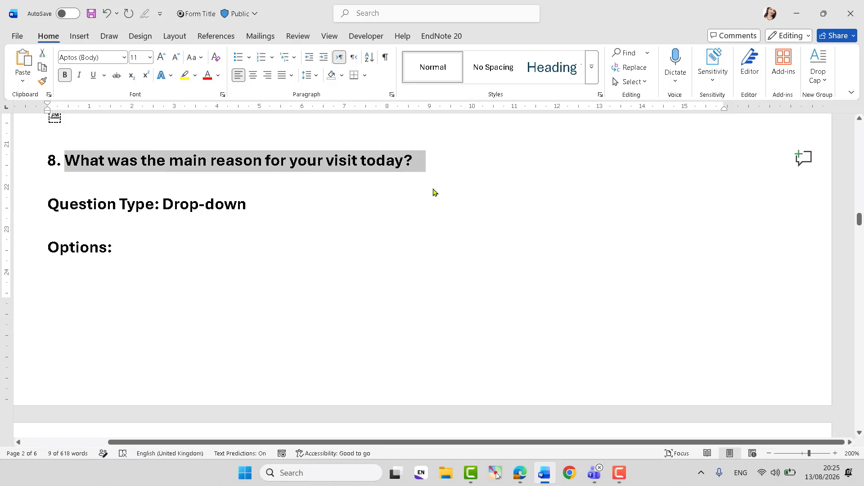
left_click(520, 478)
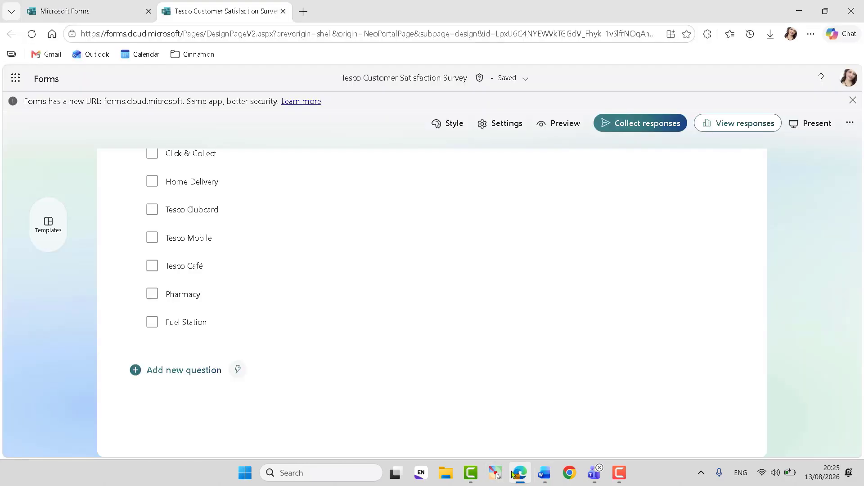
left_click(193, 374)
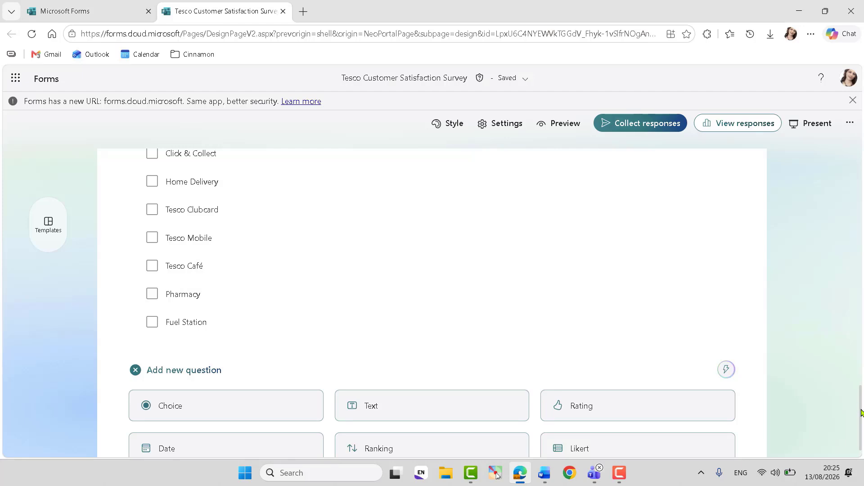
scroll(860, 414, "down", 3)
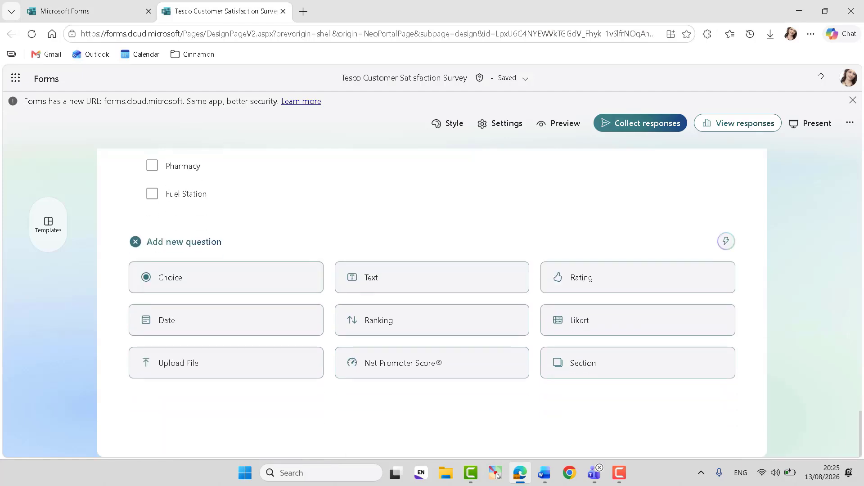
left_click(225, 276)
key("ctrl+v")
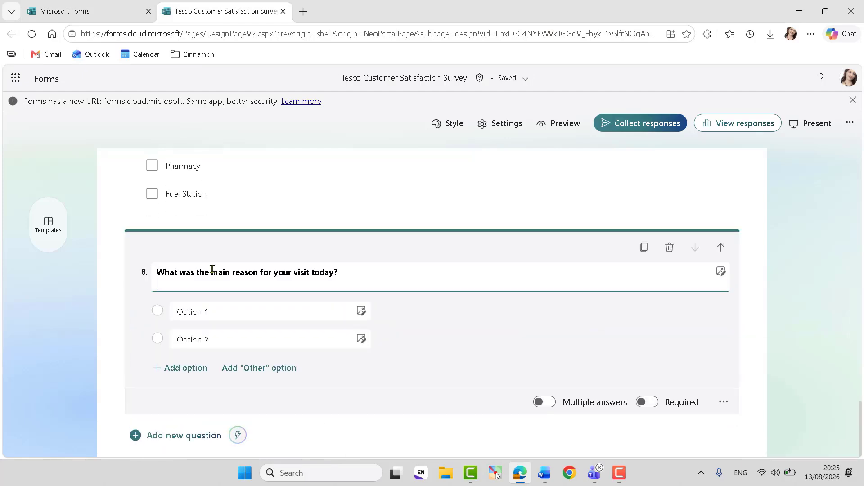
- Copy the seven options, Grocery shopping through Other, from Word and paste them as question 8's answers, replacing both default options
left_click(544, 473)
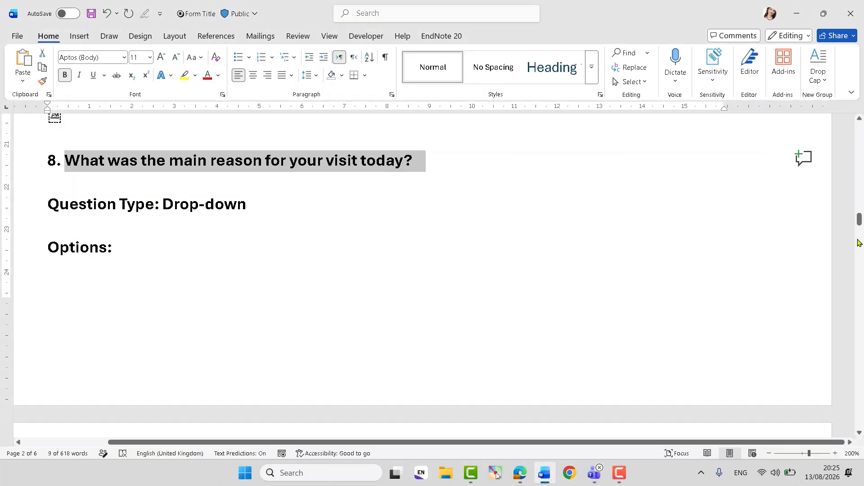
left_click_drag(859, 219, 860, 234)
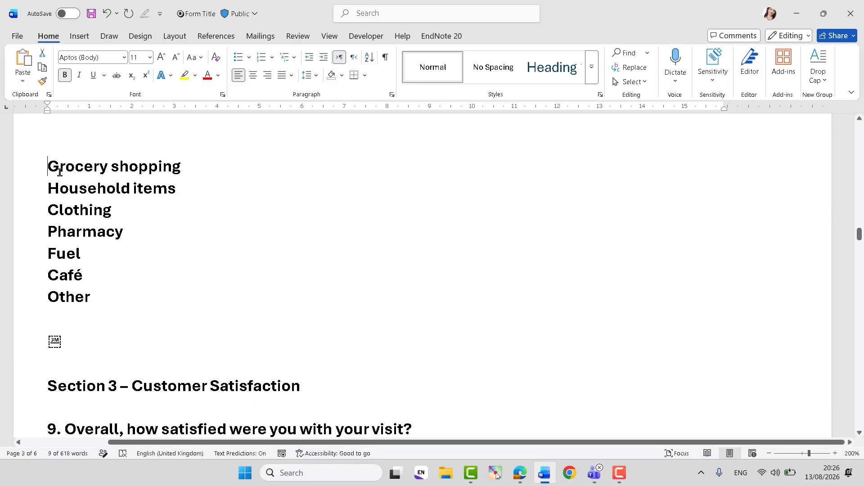
left_click_drag(50, 166, 105, 296)
key("ctrl+c")
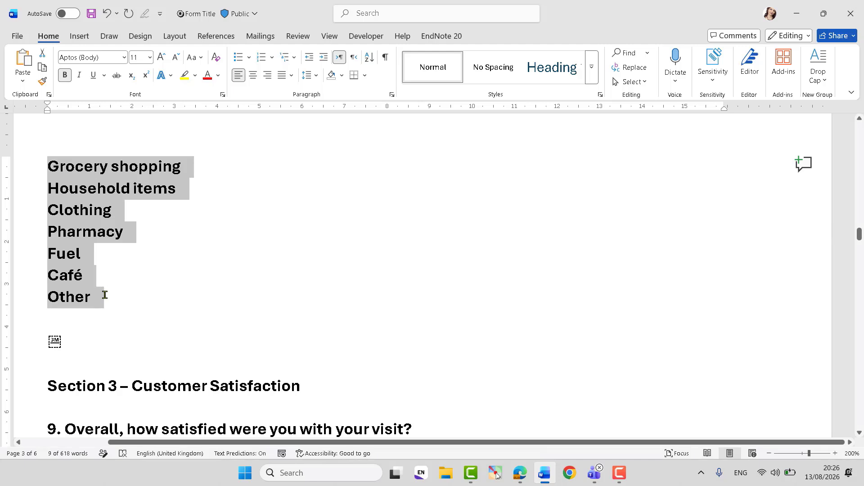
left_click(520, 473)
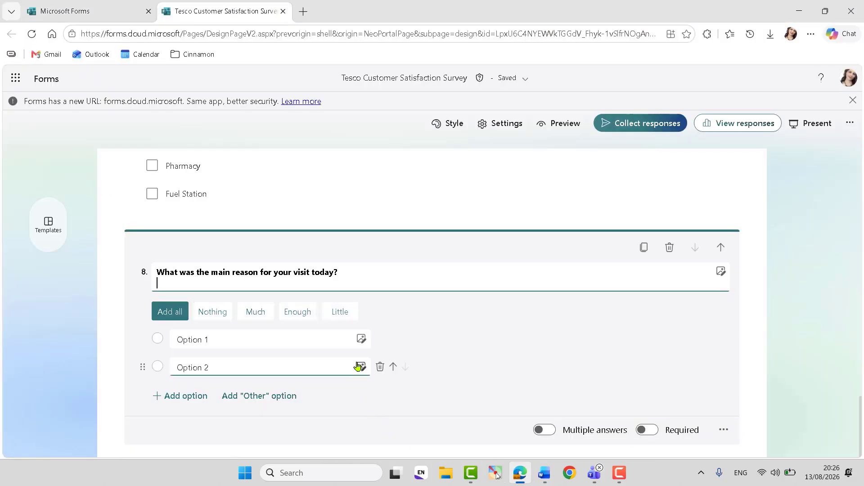
left_click(380, 367)
left_click(193, 340)
key("ctrl+a")
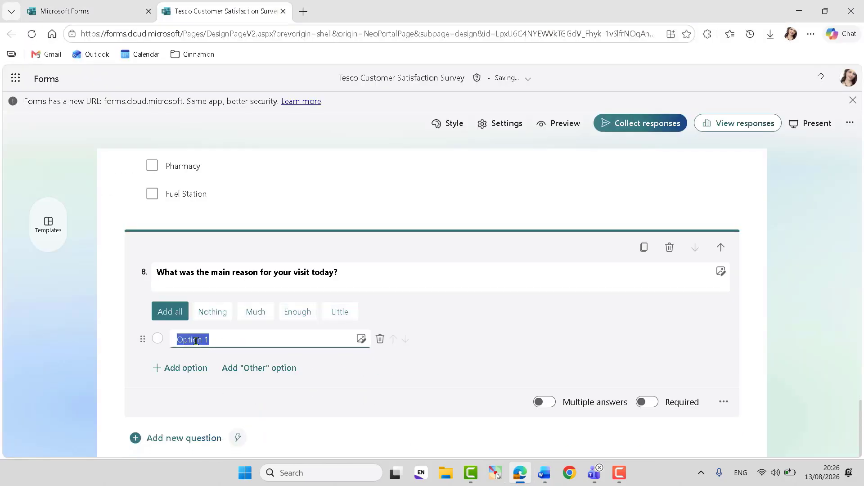
key("ctrl+v")
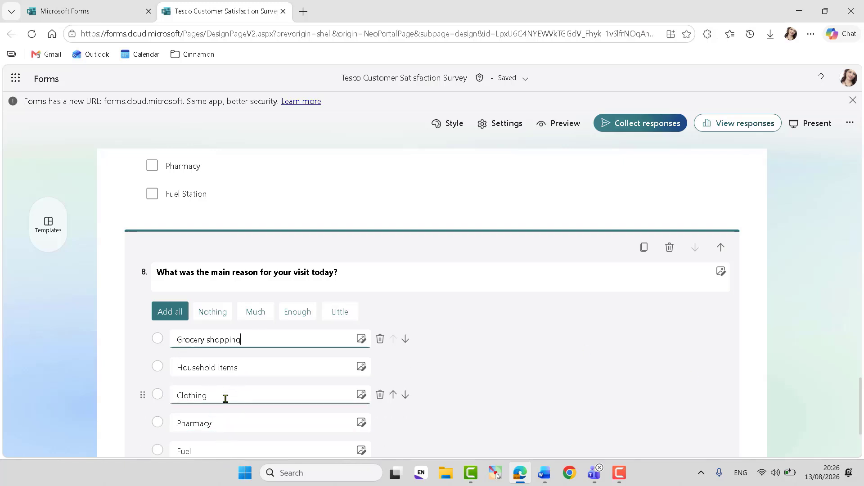
- Set the font size of question 8's title to Large
left_click_drag(861, 396, 862, 415)
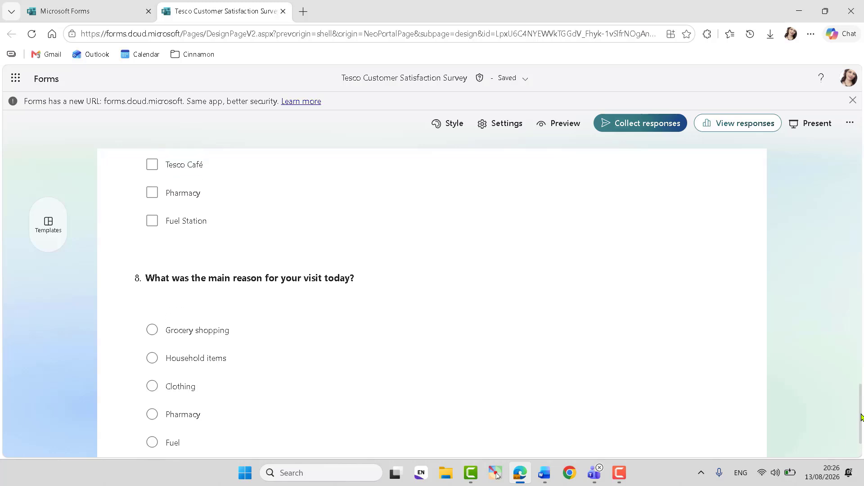
left_click(247, 279)
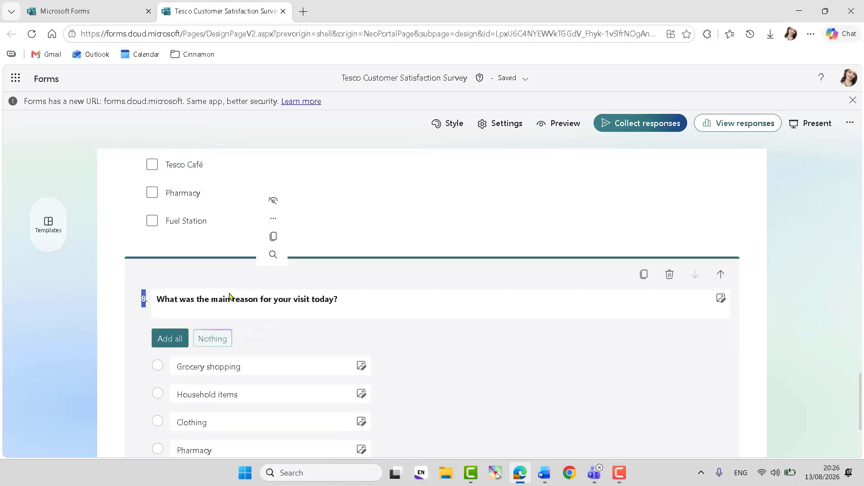
triple_click(225, 297)
left_click(259, 280)
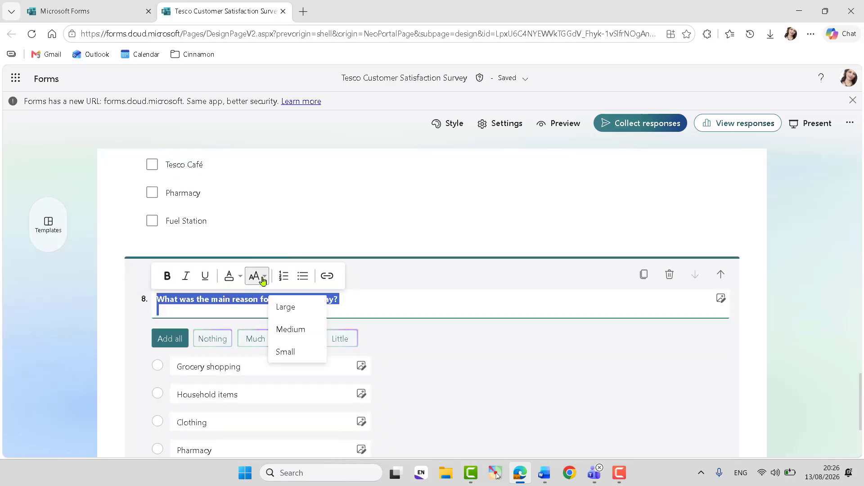
left_click(286, 307)
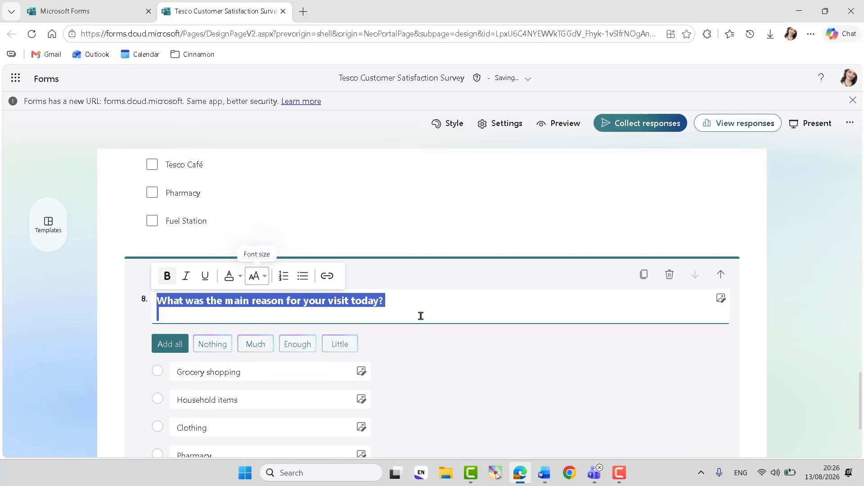
left_click(332, 308)
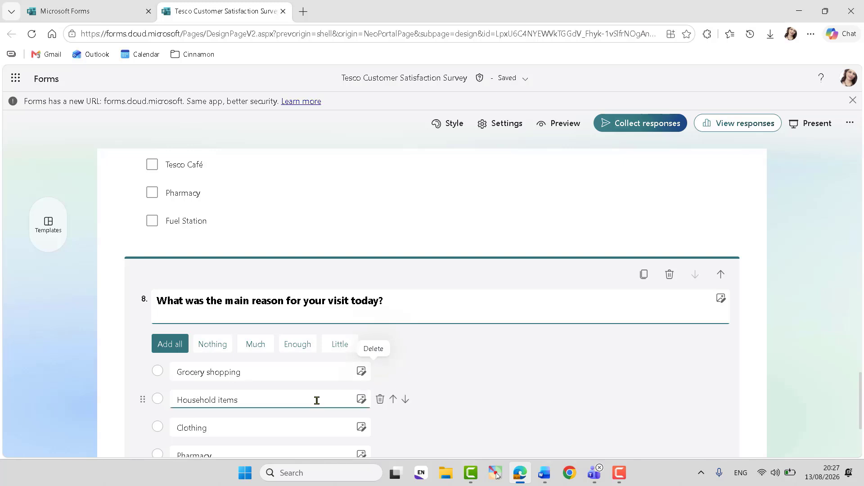
- Try reordering question 8's options by moving Household items down one place, and Clothing up one place and back down
left_click(405, 401)
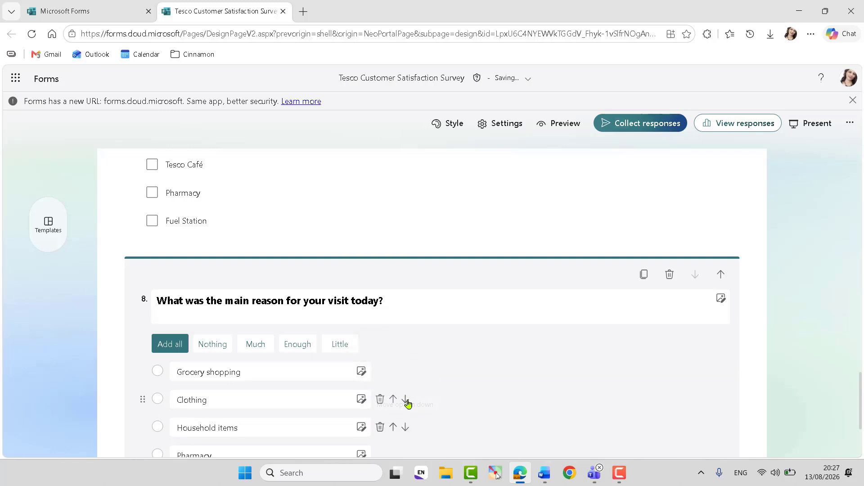
left_click(394, 399)
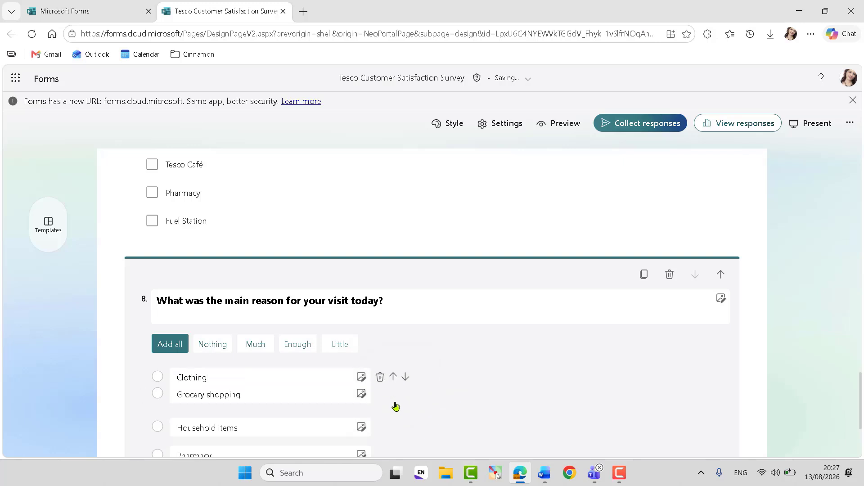
left_click(406, 373)
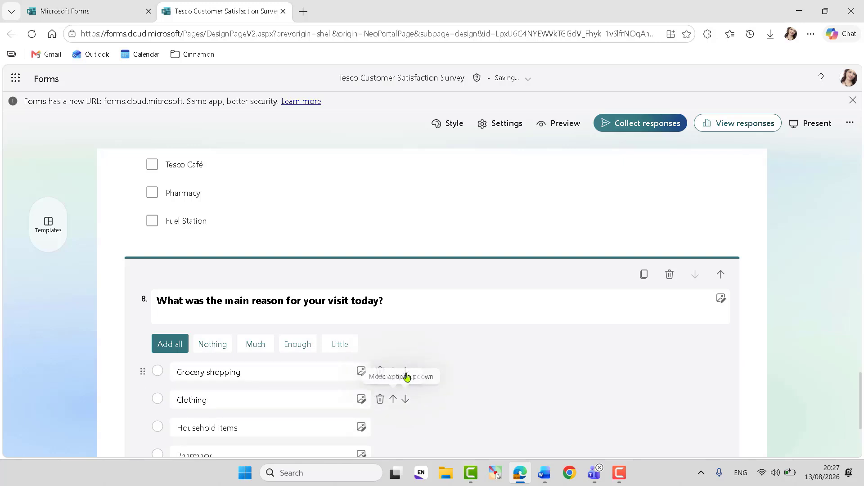
- Check the option order in the Word document and move Household items back above Clothing in question 8
left_click(544, 473)
left_click(184, 216)
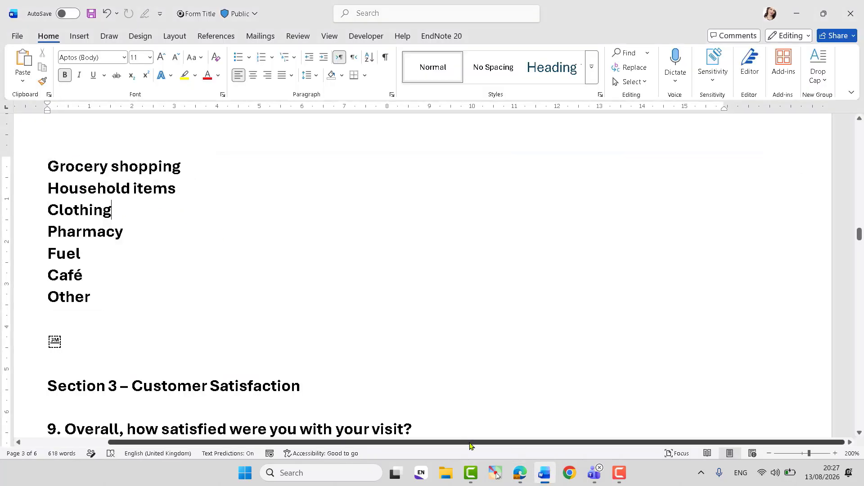
left_click(520, 473)
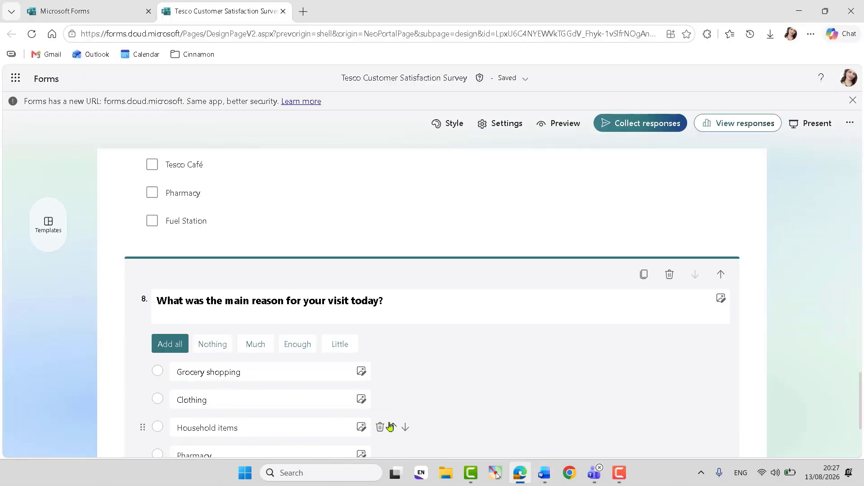
left_click(395, 427)
left_click(207, 428)
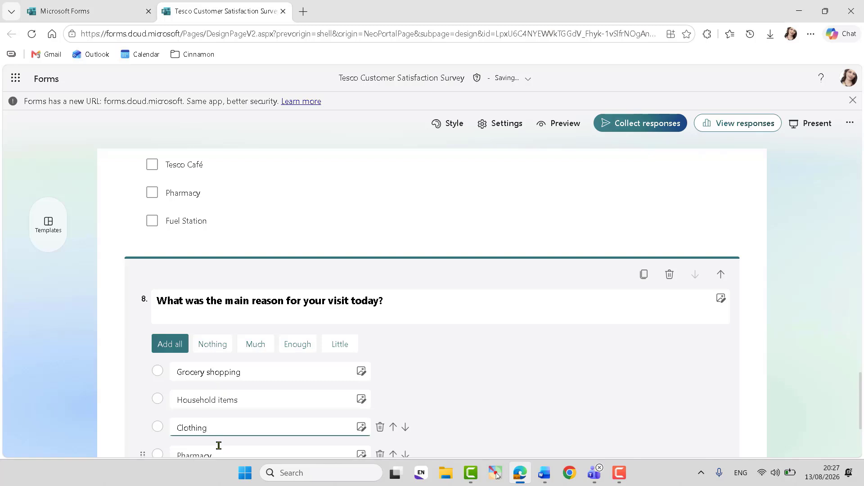
- Change question 8's answer format to Drop-down
left_click_drag(861, 382, 861, 415)
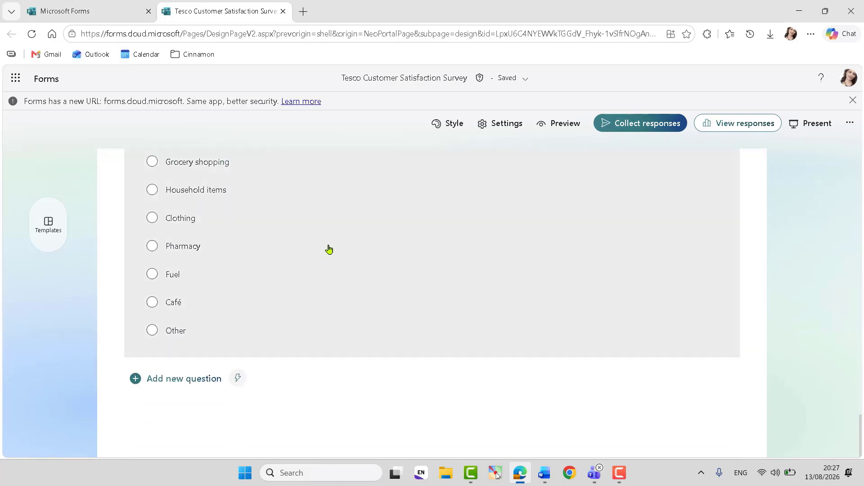
left_click(327, 248)
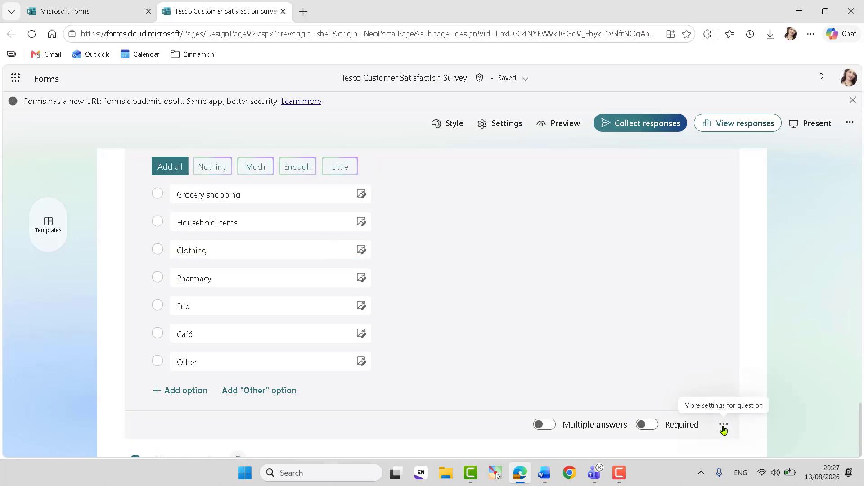
left_click(723, 425)
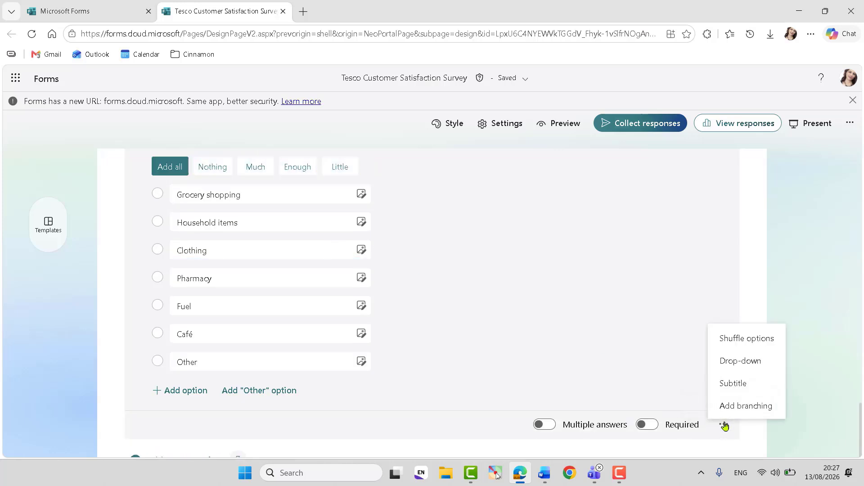
left_click(742, 362)
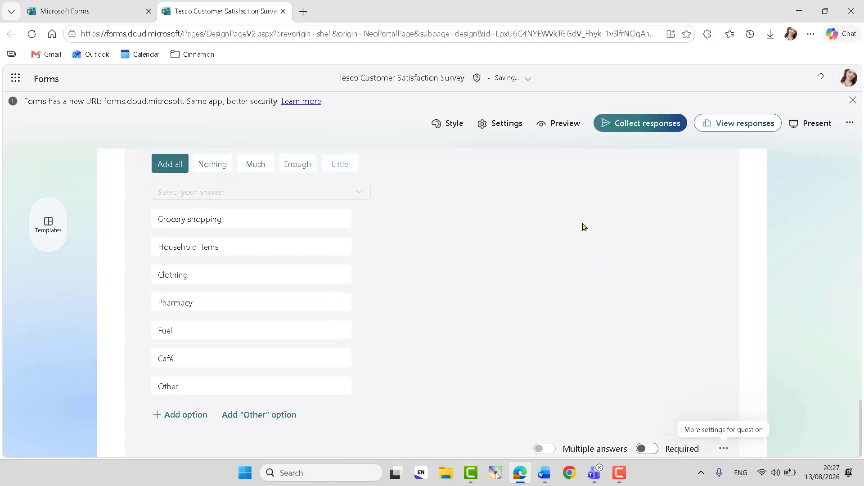
- Preview the survey in computer view, advance to the Shopping Habits section and inspect question 8's drop-down choices
left_click(567, 127)
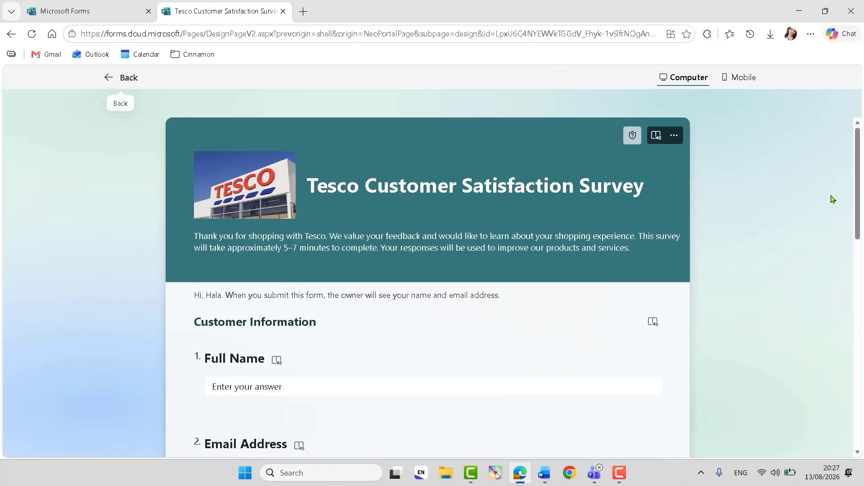
scroll(304, 301, "down", 12)
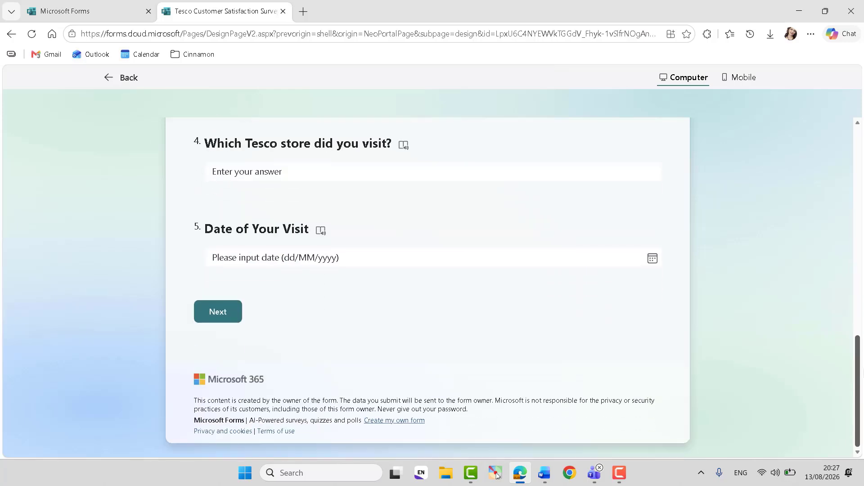
left_click(225, 311)
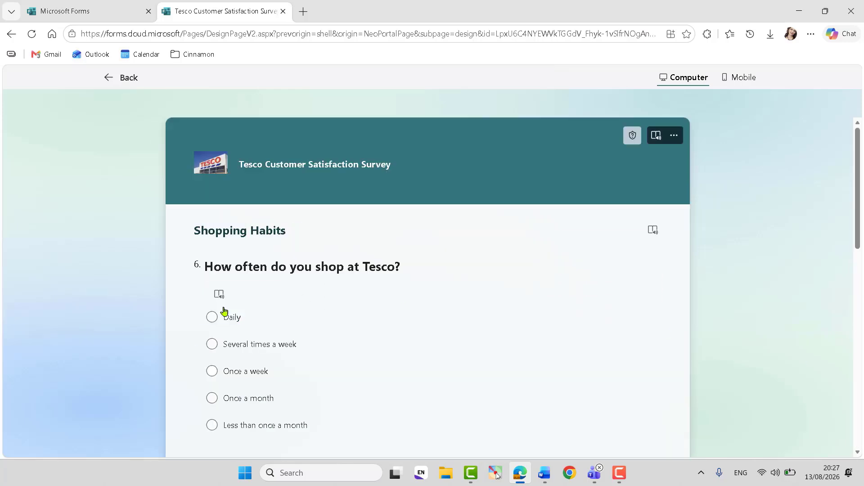
left_click_drag(855, 211, 856, 410)
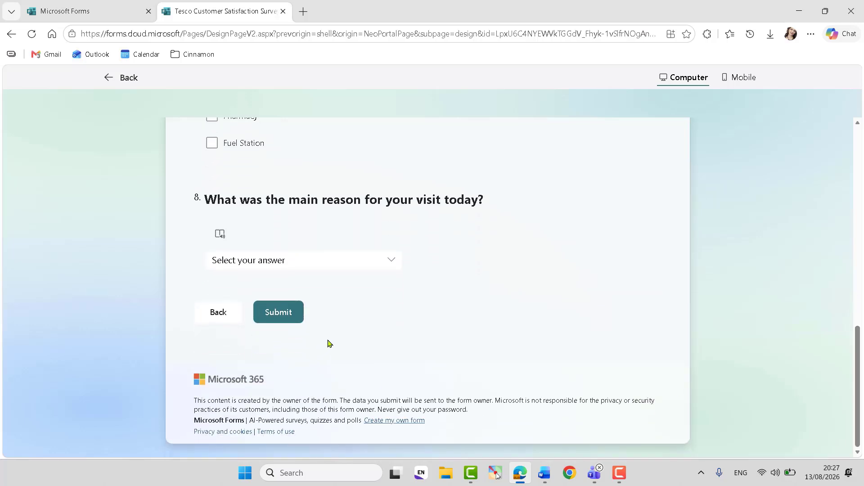
left_click(393, 260)
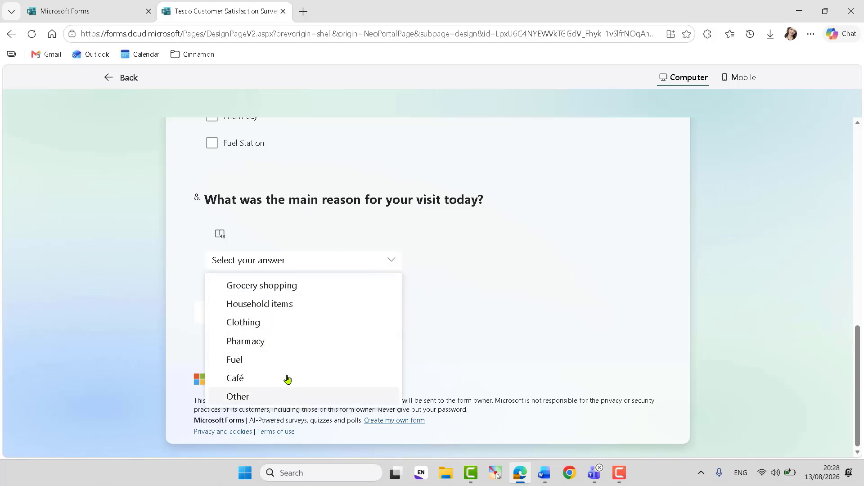
left_click(390, 260)
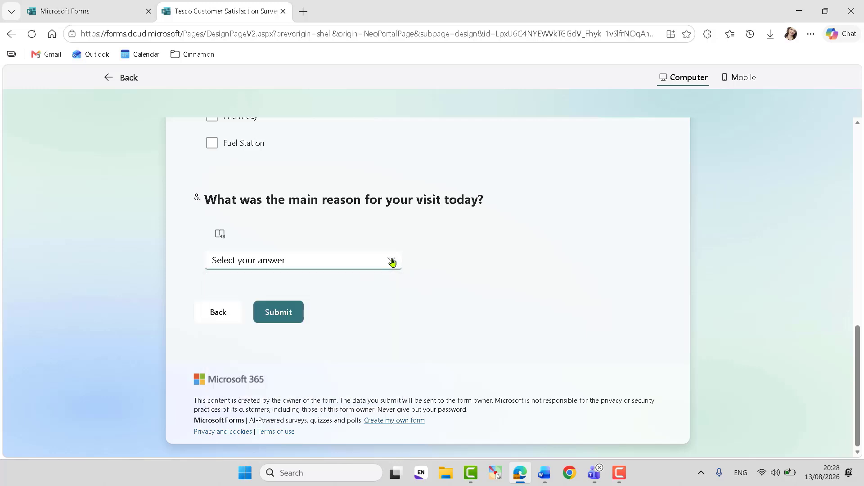
left_click(392, 261)
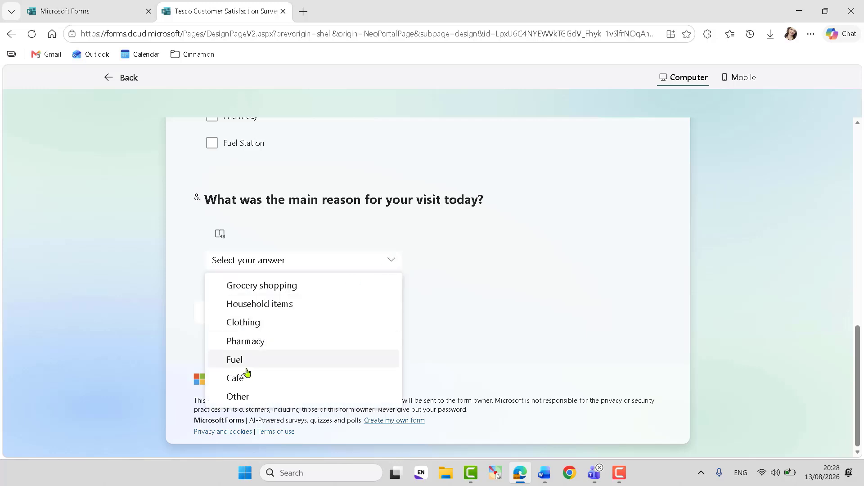
left_click(495, 298)
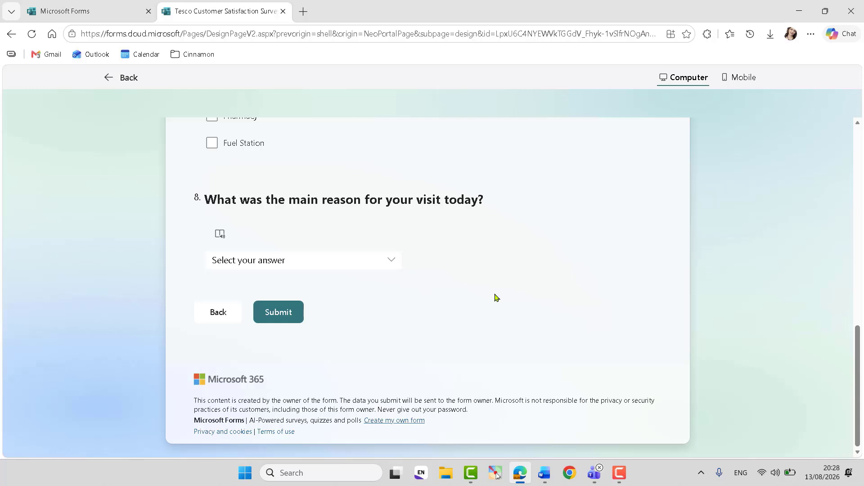
- Check question 8's drop-down in the mobile preview, switch back to computer view and return to editing the form
left_click(741, 78)
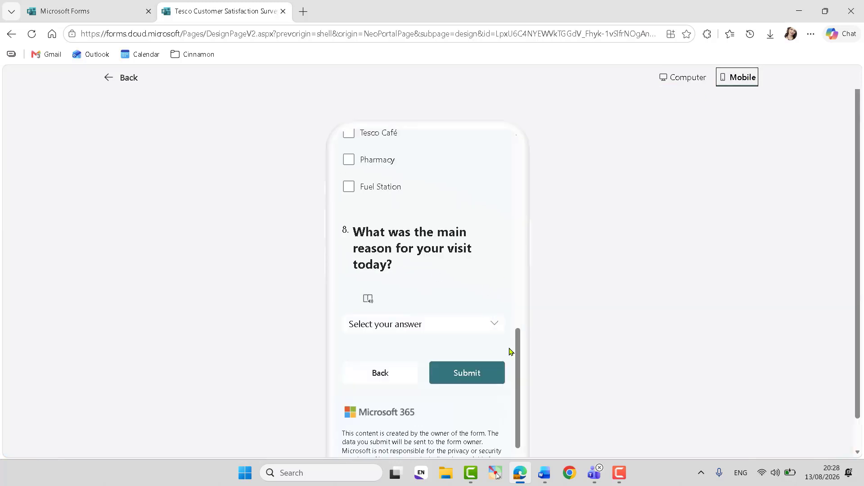
left_click(495, 324)
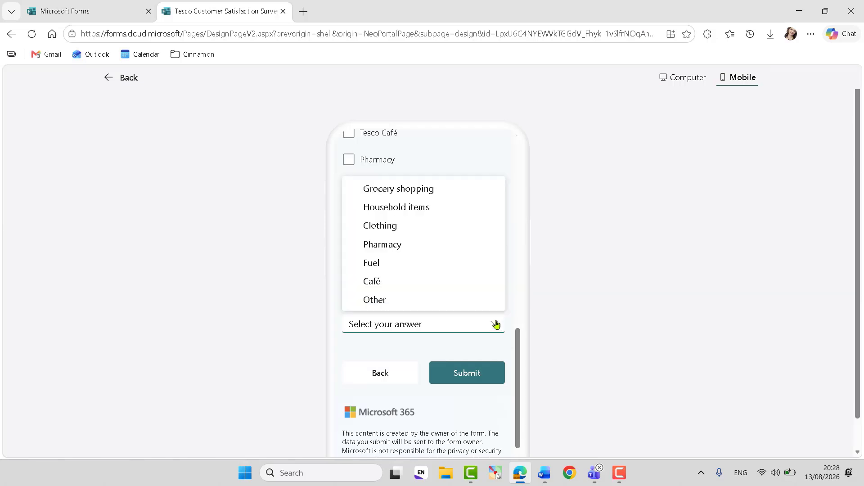
left_click(495, 323)
left_click(495, 323)
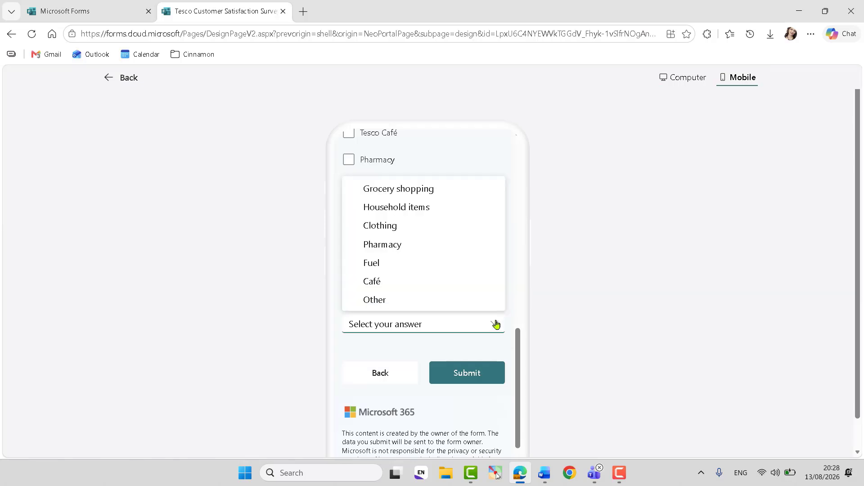
left_click(668, 78)
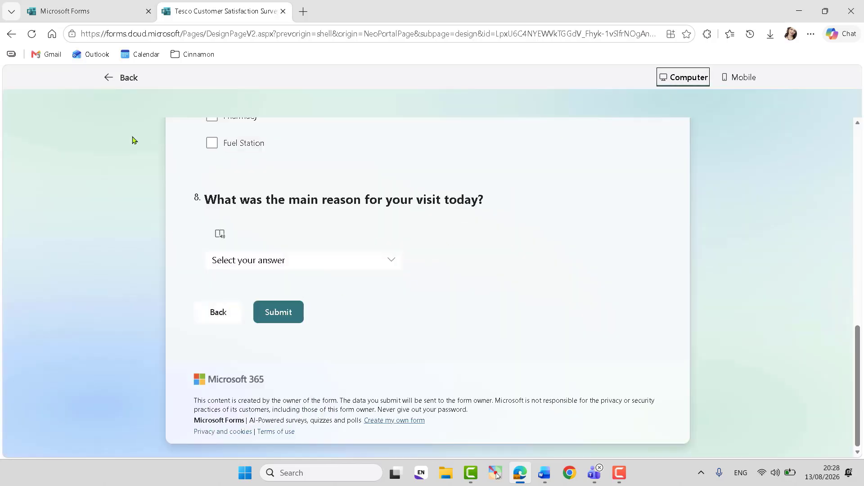
left_click(125, 81)
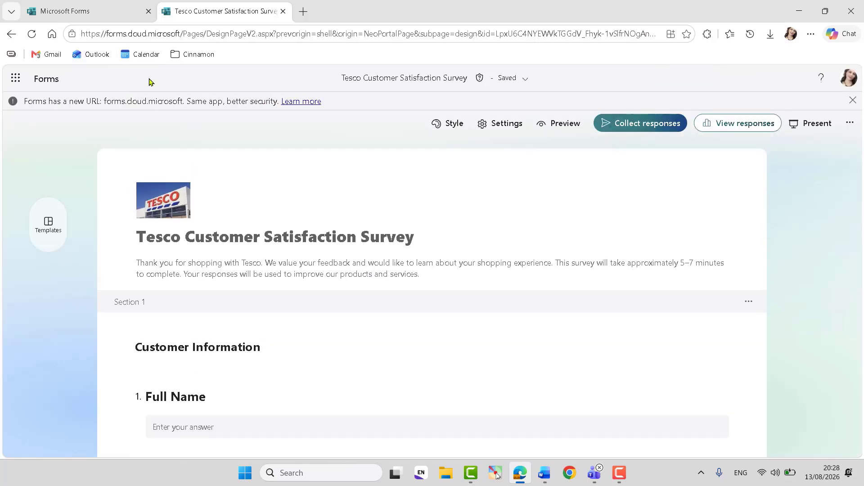
- Switch to the Word document and delete question 8's options from Grocery shopping through Other
left_click(545, 472)
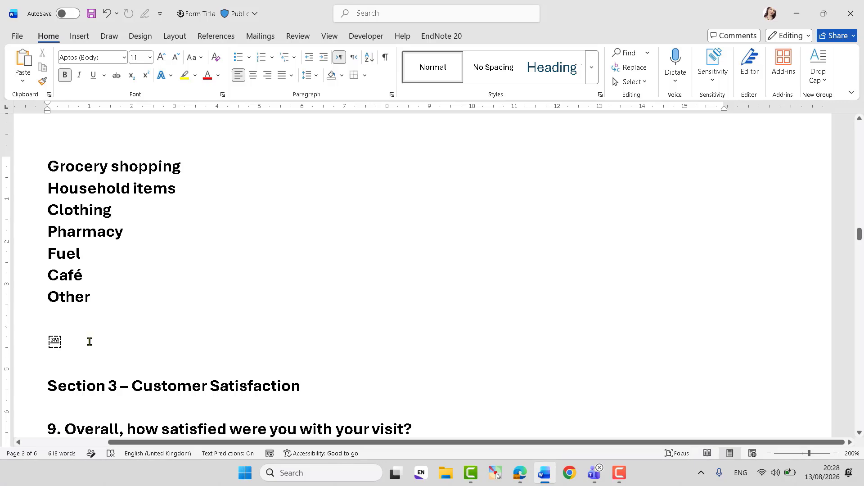
left_click_drag(89, 341, 31, 140)
key("Delete")
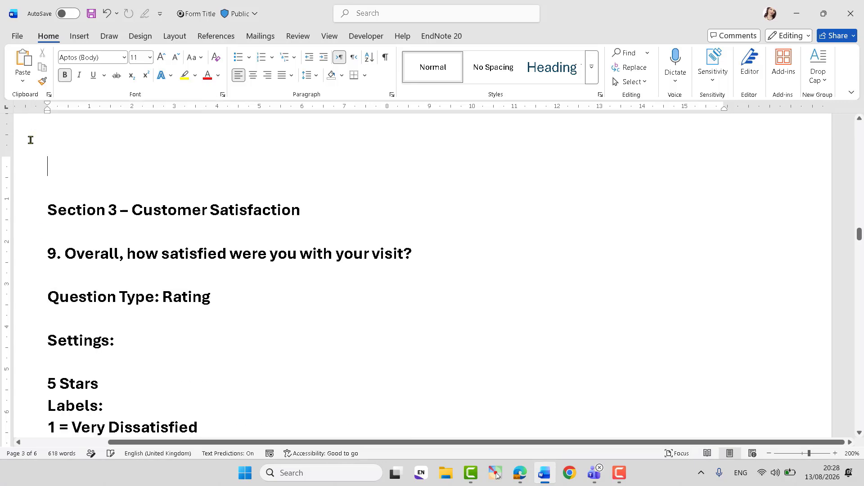
- Copy "Customer Satisfaction" from the Word document and add a new section with that title after question 8 in the form
left_click_drag(131, 209, 301, 208)
key("ctrl+c")
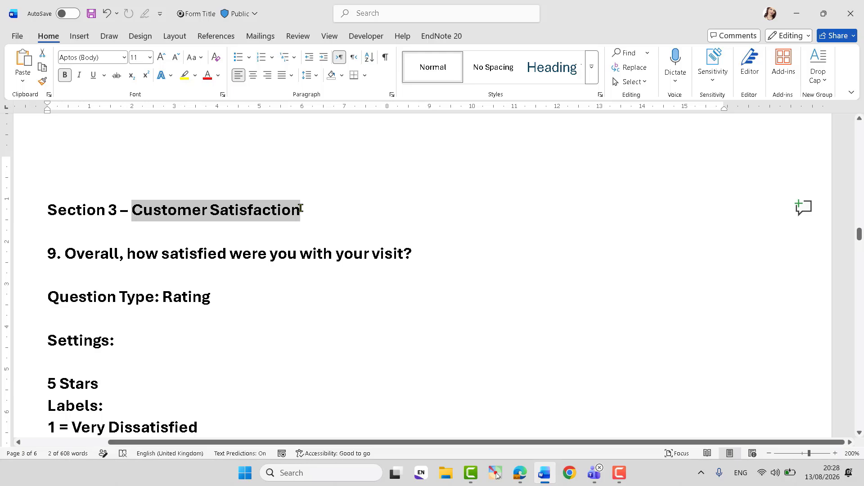
left_click(517, 466)
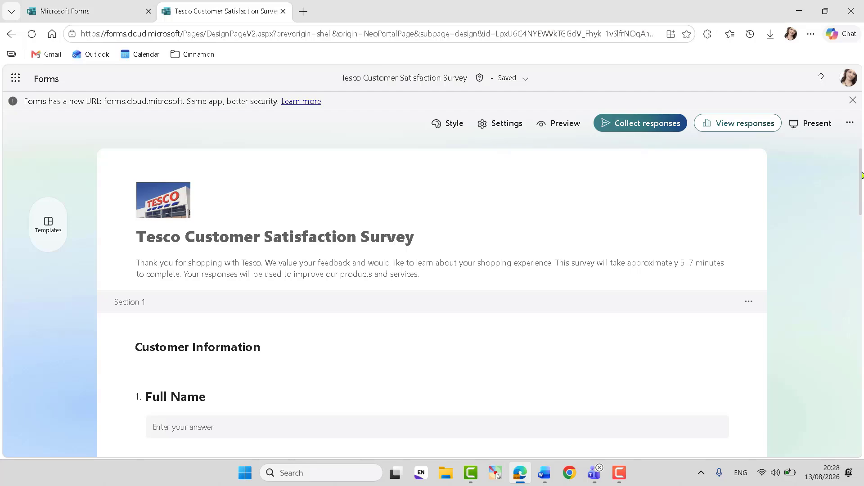
left_click_drag(862, 175, 863, 436)
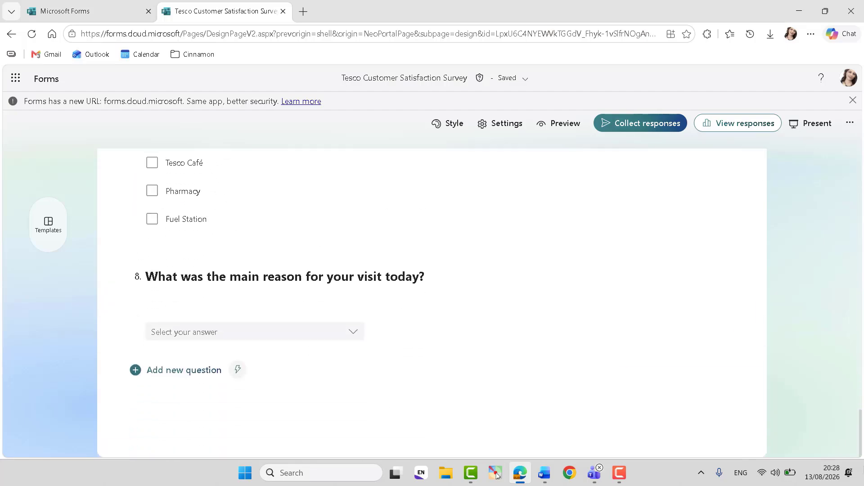
left_click(186, 372)
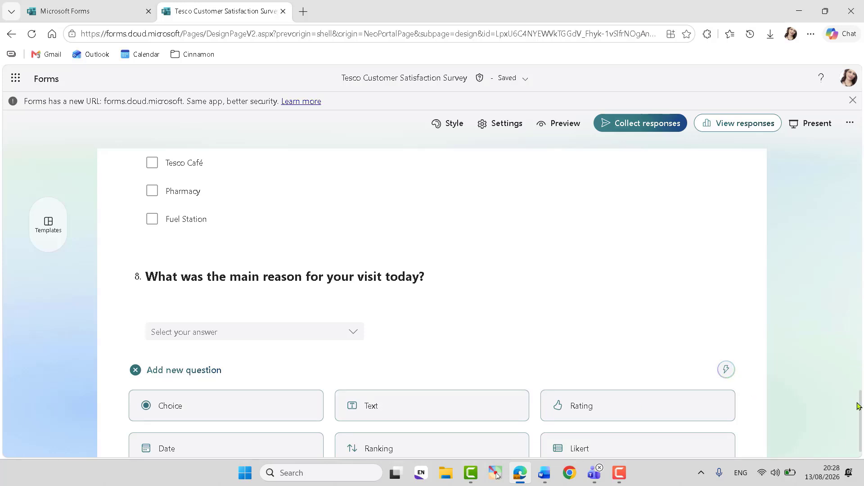
scroll(861, 413, "down", 3)
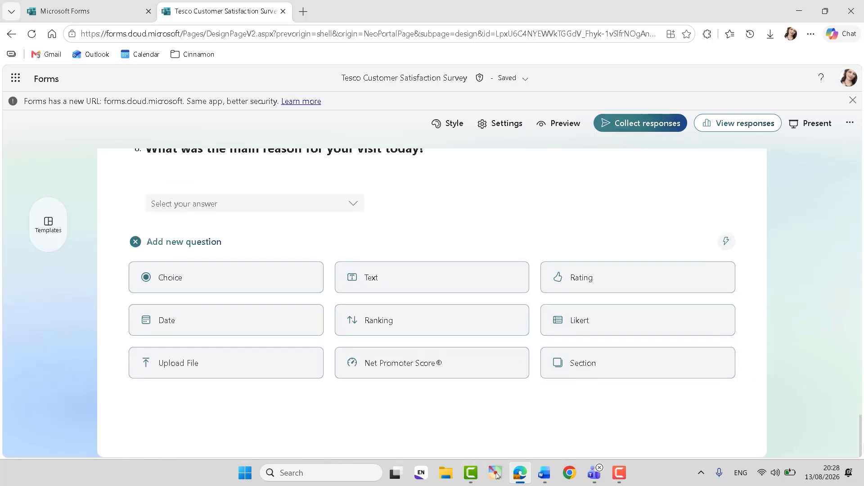
left_click(586, 371)
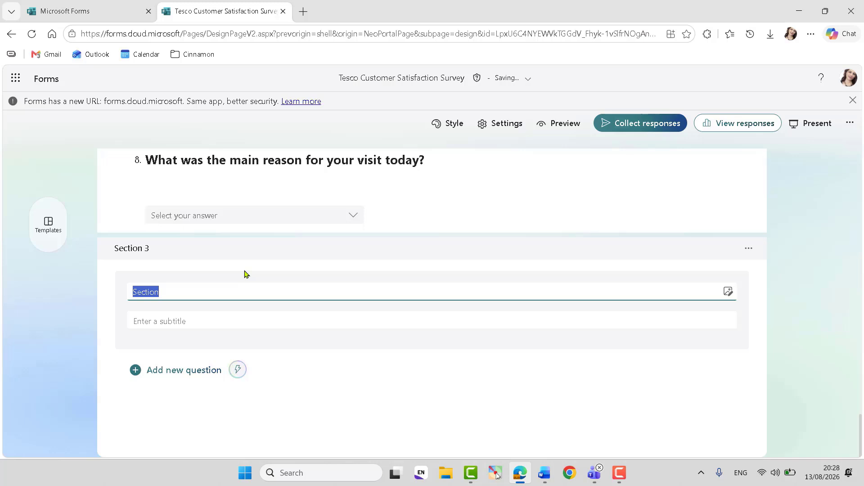
key("ctrl+v")
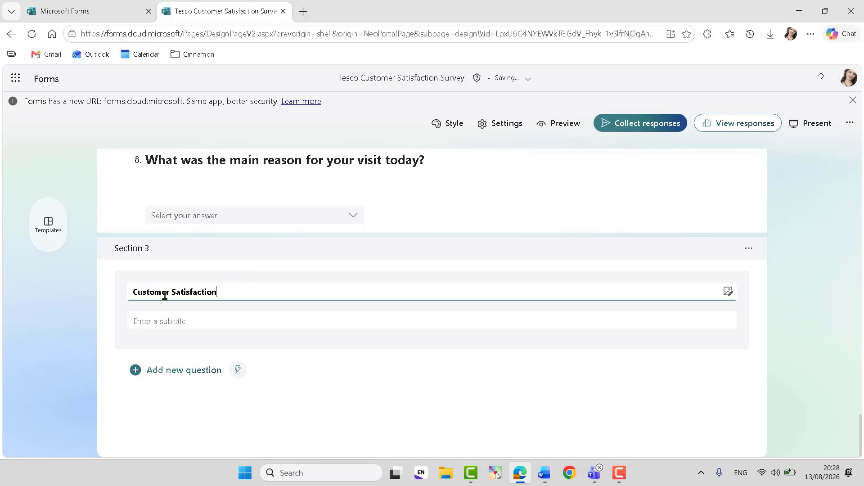
left_click(254, 328)
- Remove the heading "Section 3 – Customer Satisfaction" from the Word document
left_click(544, 478)
left_click(273, 302)
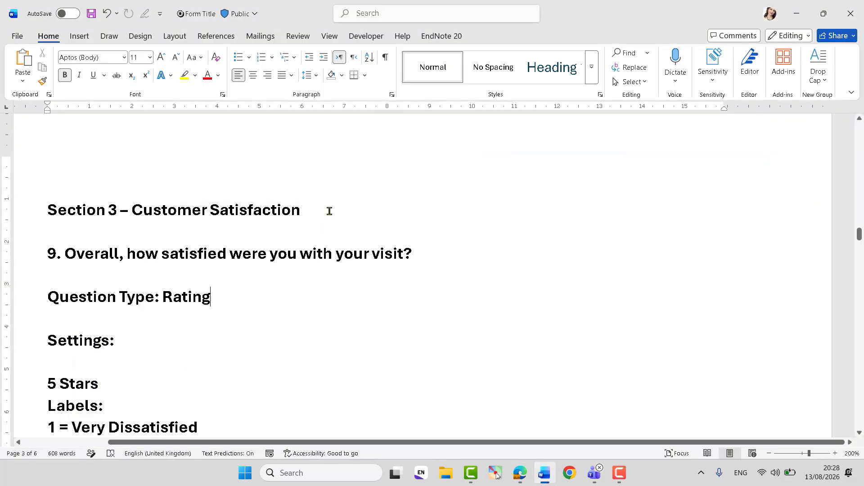
left_click_drag(299, 208, 45, 205)
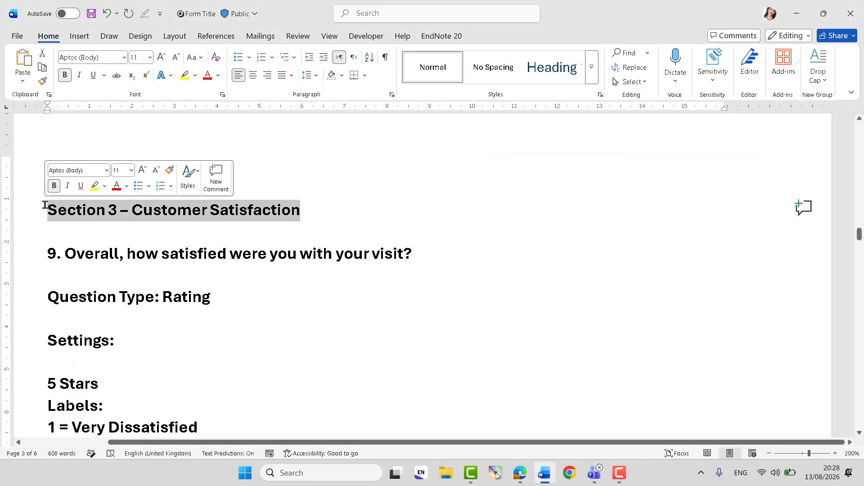
key("ctrl+x")
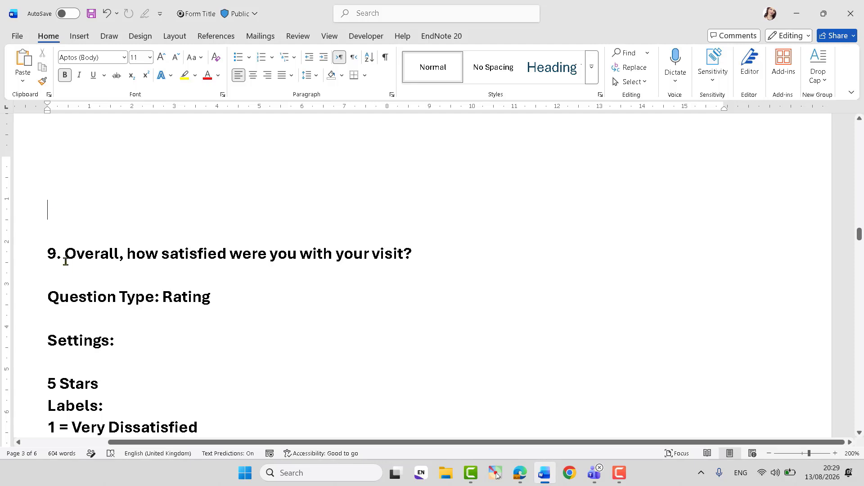
- Copy question 9's text from Word and add a Rating question titled "Overall, how satisfied were you with your visit?" to the Customer Satisfaction section
left_click_drag(65, 254, 423, 255)
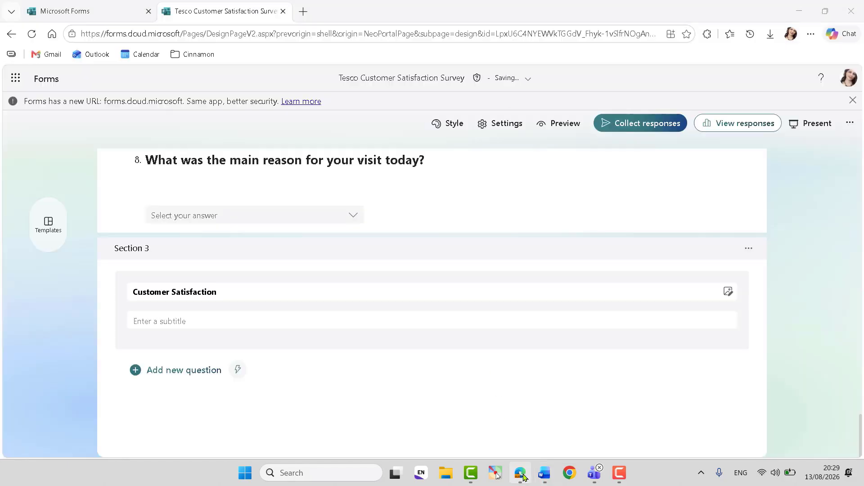
left_click(520, 472)
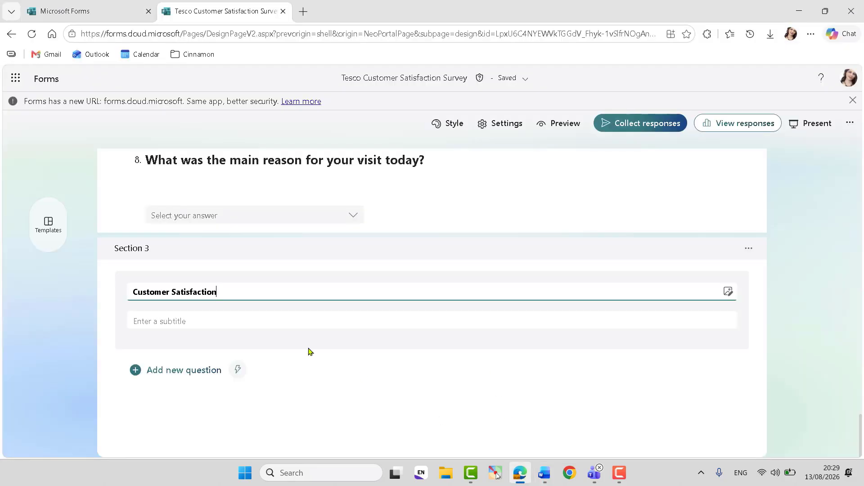
left_click(172, 371)
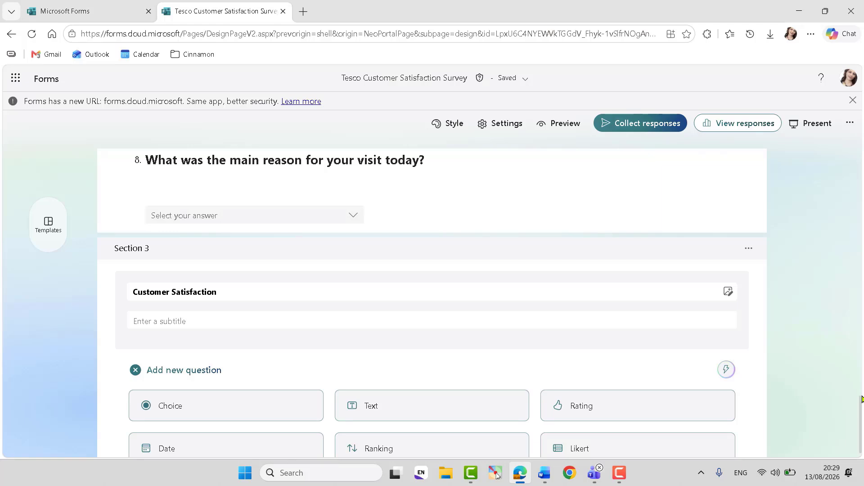
scroll(860, 413, "down", 3)
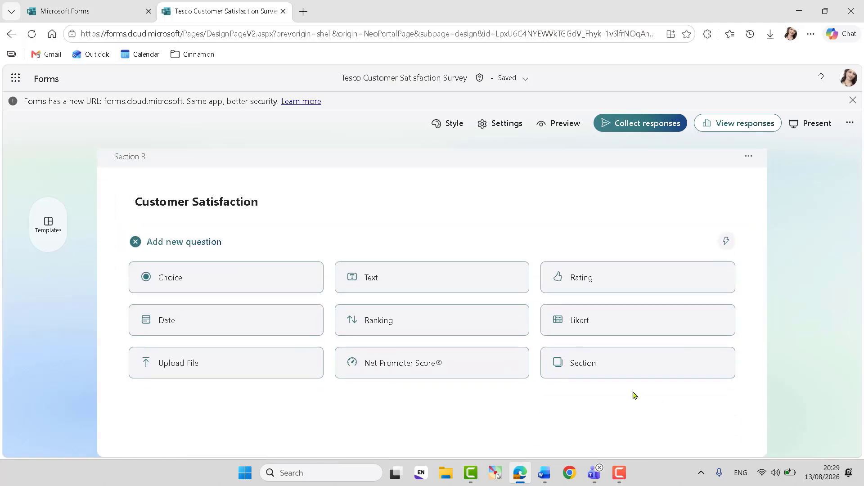
left_click(576, 285)
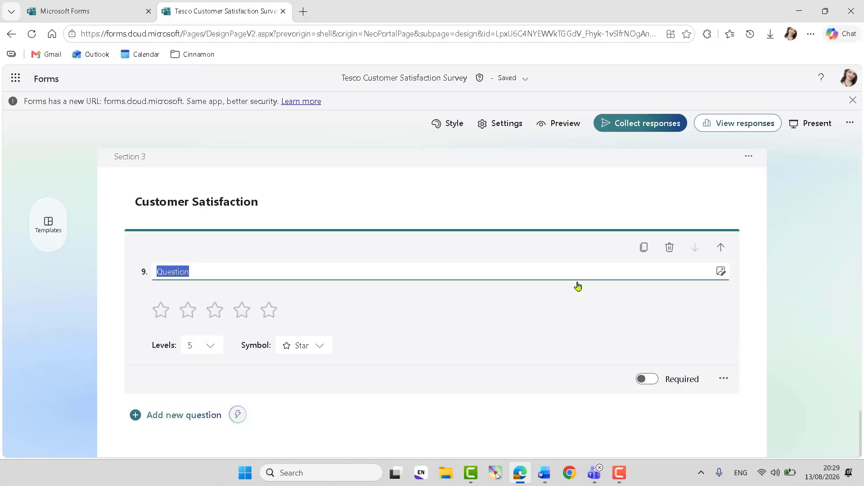
key("ctrl+v")
- Increase the font size of question 9's entire title
key("ctrl+a")
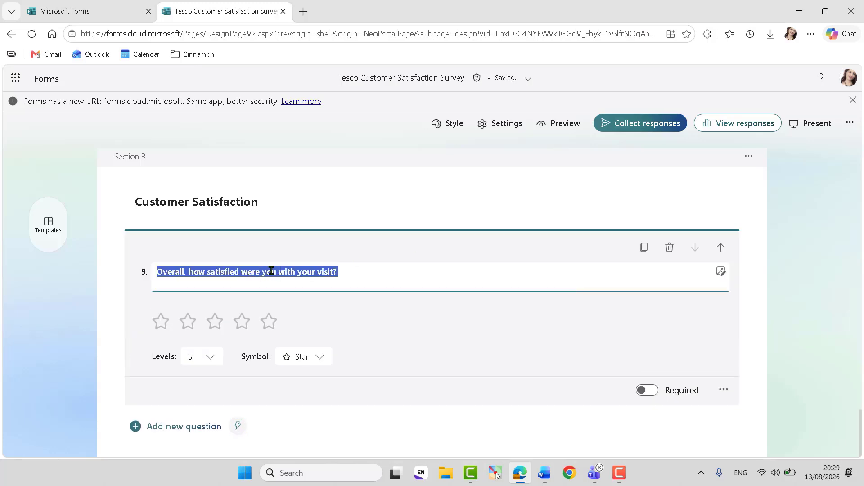
key("BackSpace")
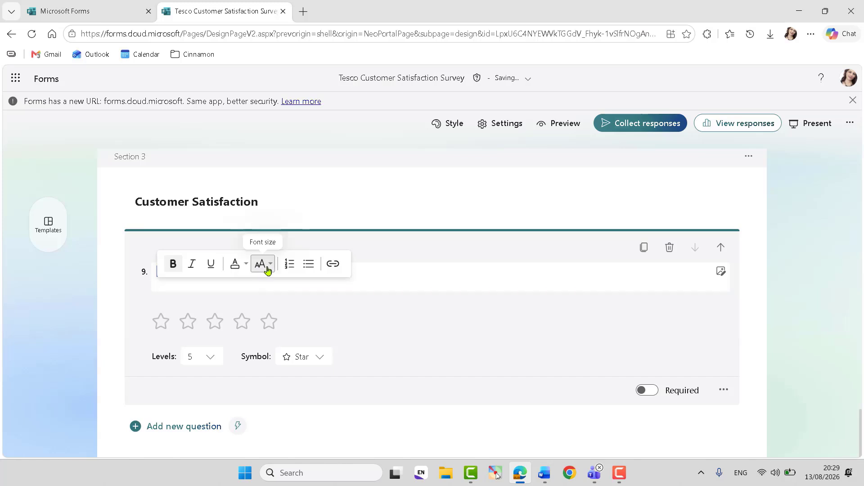
left_click(261, 265)
left_click(294, 295)
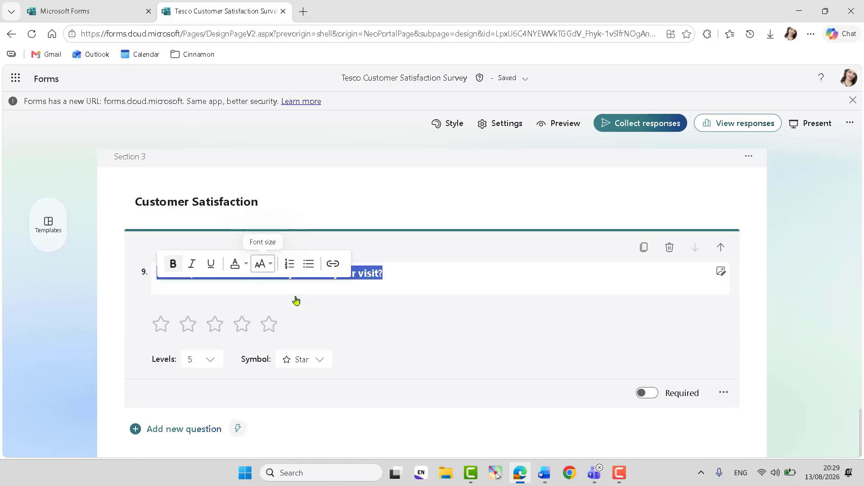
left_click(409, 319)
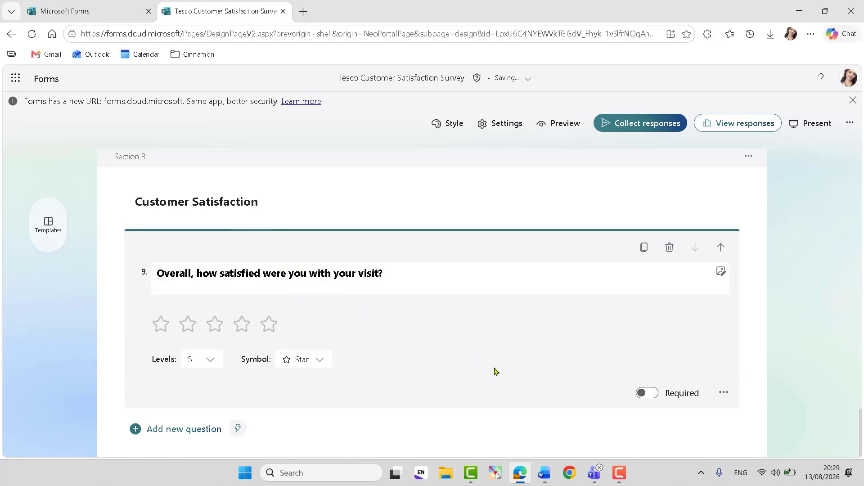
- Remove question 9's title, its question type line and the "Settings:" line from the Word document
left_click(544, 475)
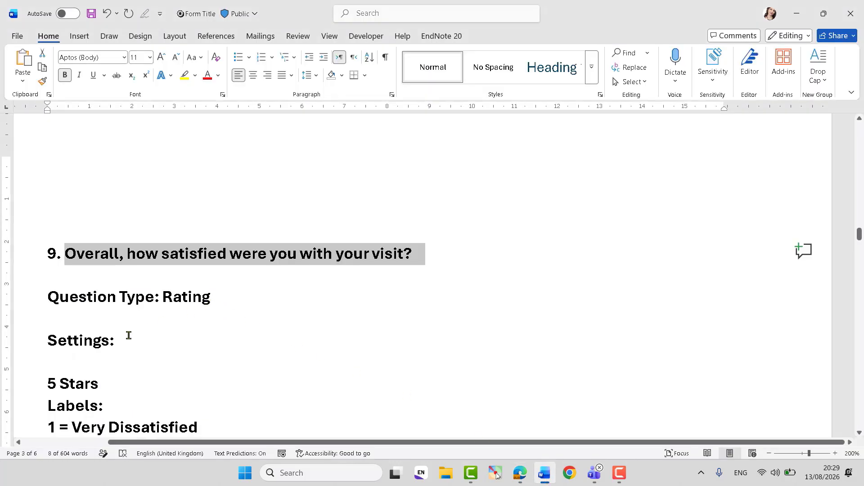
left_click_drag(129, 335, 32, 248)
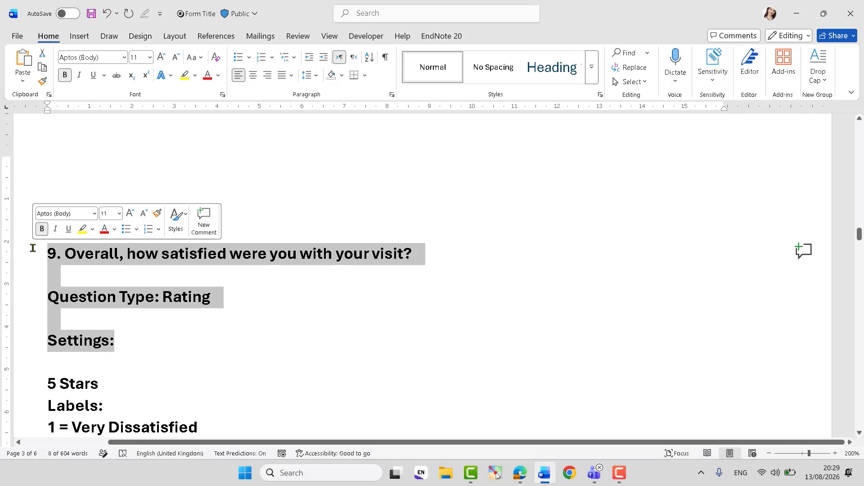
key("Delete")
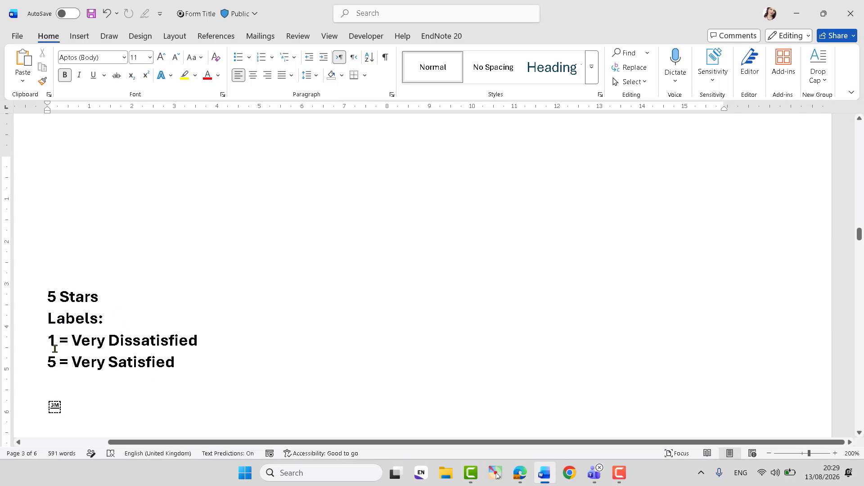
- Copy "1 = Very Dissatisfied" and "5 = Very Satisfied" from Word into question 9's title in the form, below a blank line
left_click_drag(51, 342, 179, 363)
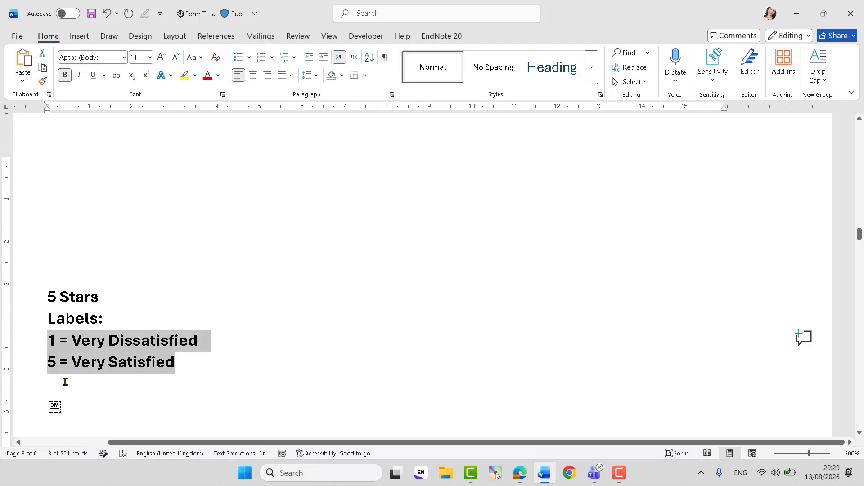
left_click(520, 473)
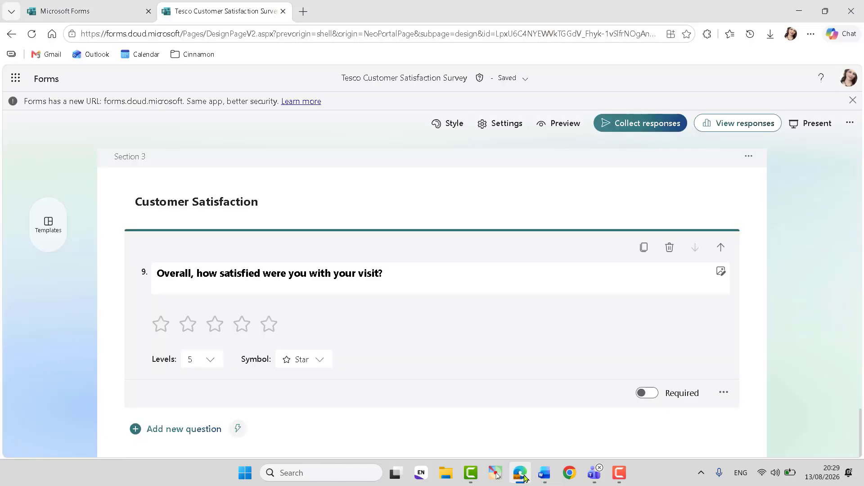
left_click(393, 269)
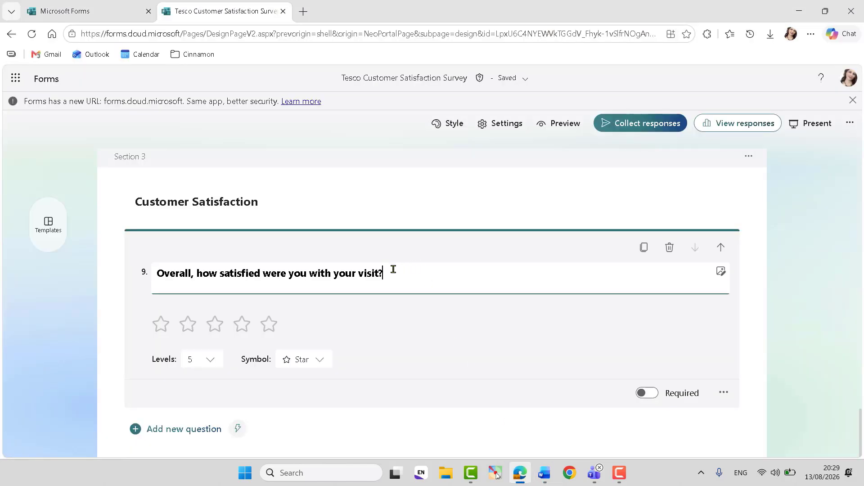
key("Return")
key("ctrl+v")
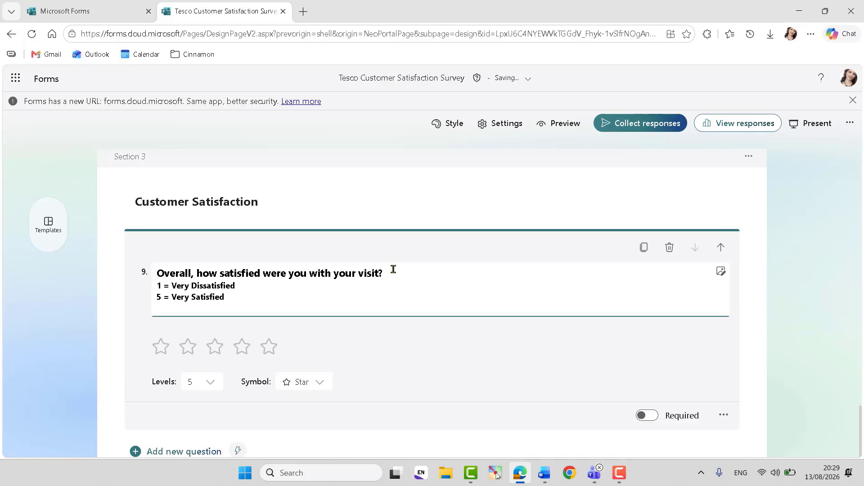
key("Return")
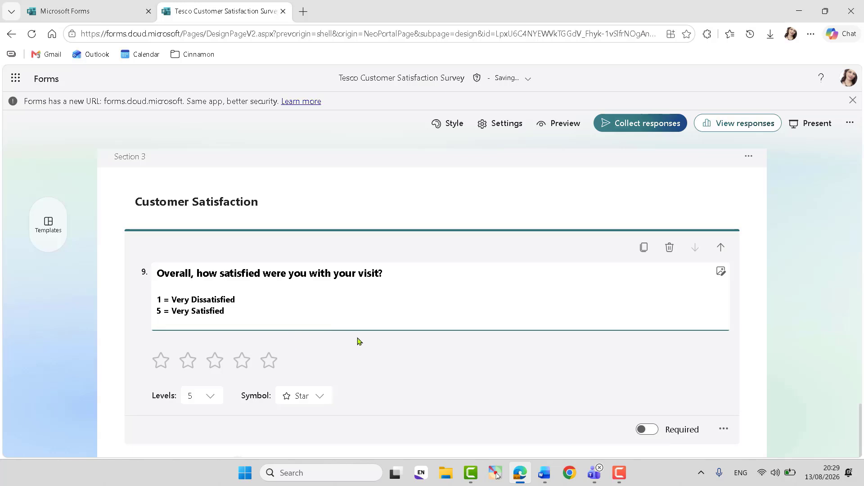
- Remove the "5 Stars" line, the "Labels:" line and both rating labels from the Word document
left_click(545, 480)
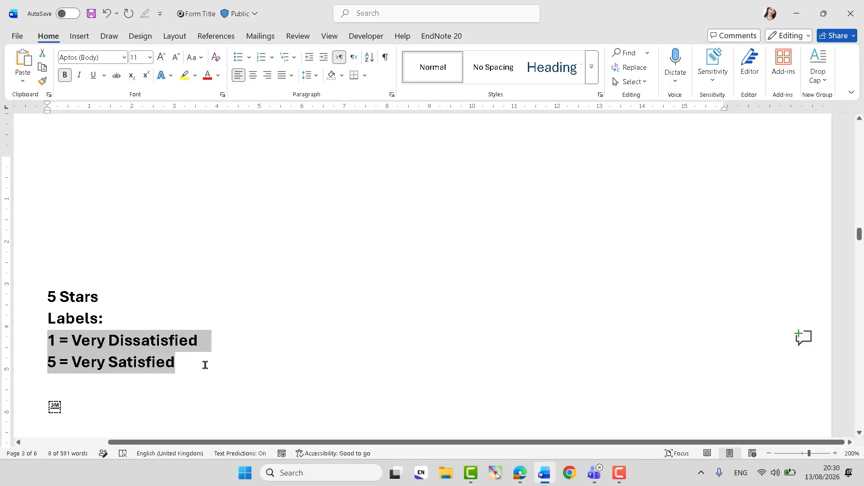
left_click_drag(205, 365, 30, 249)
key("Delete")
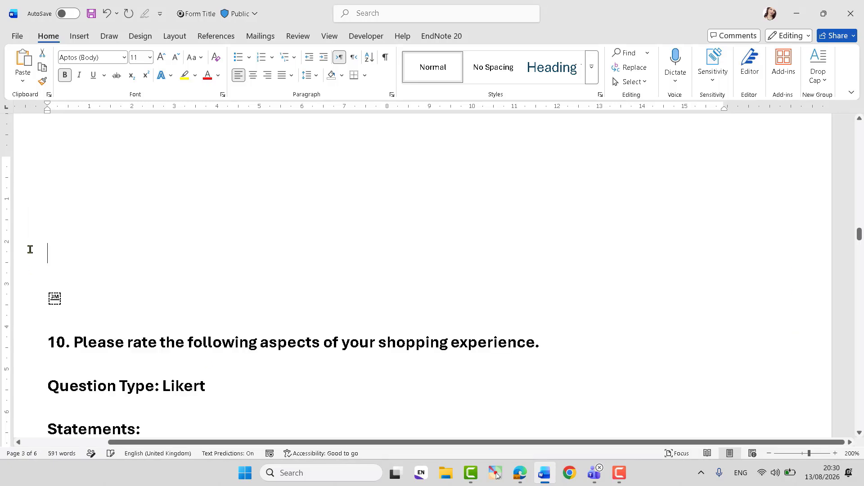
- Switch to the form, try 10 rating levels for question 9, and set the levels back to 5
left_click(519, 476)
left_click(209, 396)
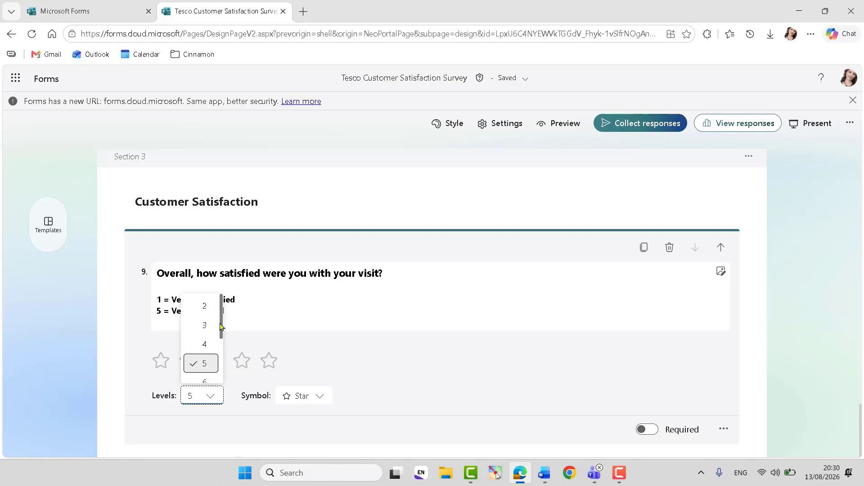
left_click_drag(221, 325, 220, 367)
left_click(205, 371)
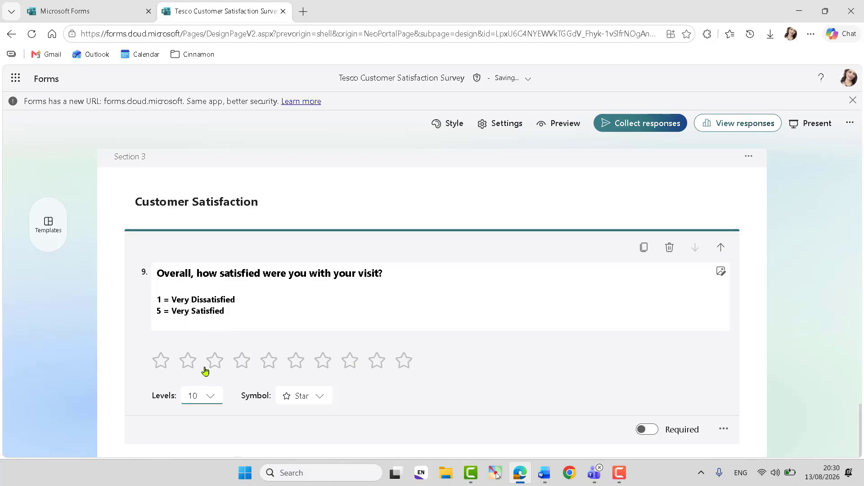
left_click(210, 396)
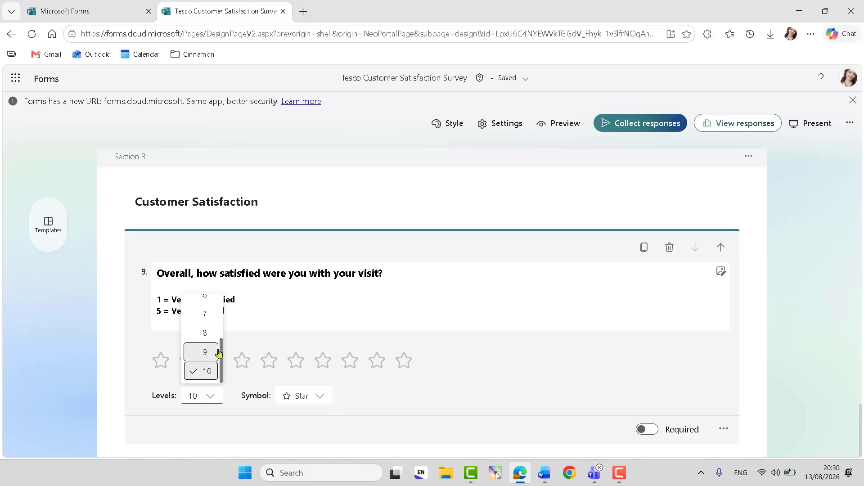
left_click(220, 321)
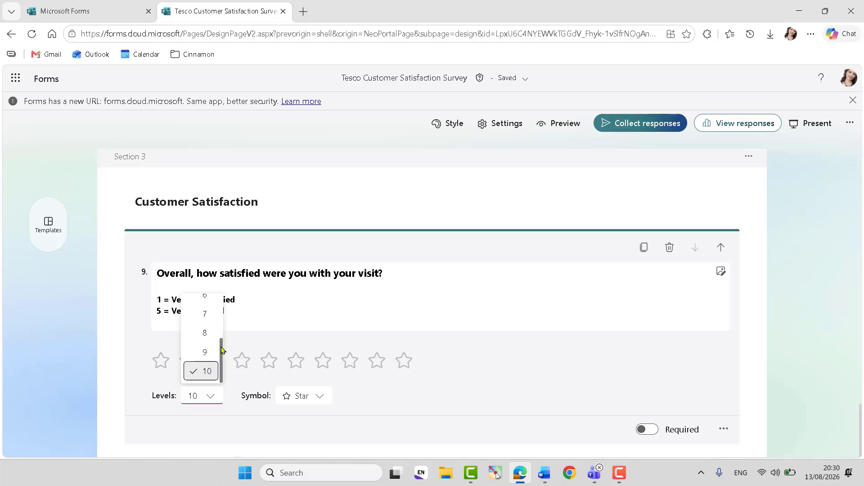
scroll(216, 355, "up", 2)
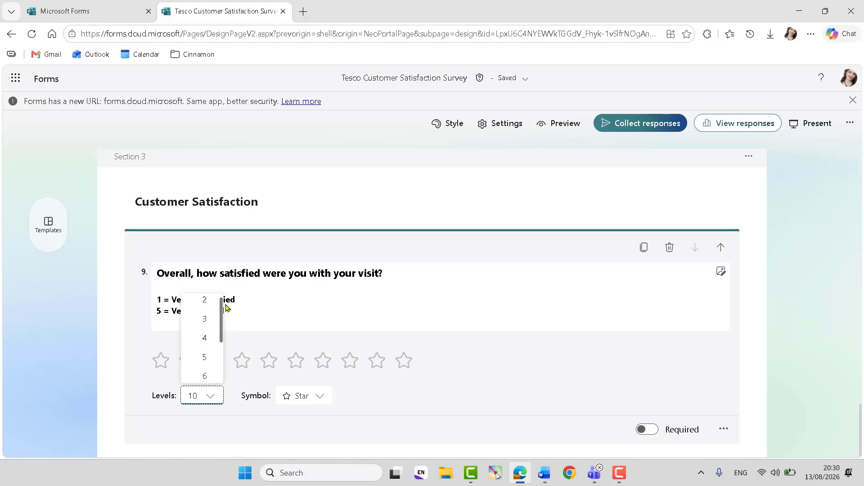
left_click(204, 358)
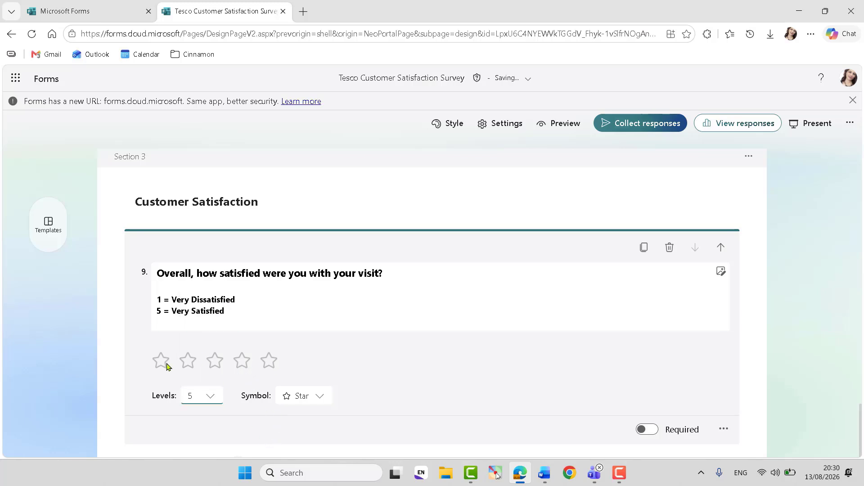
- Try the Number, Heart and Ribbon symbols for question 9's rating scale
left_click(318, 396)
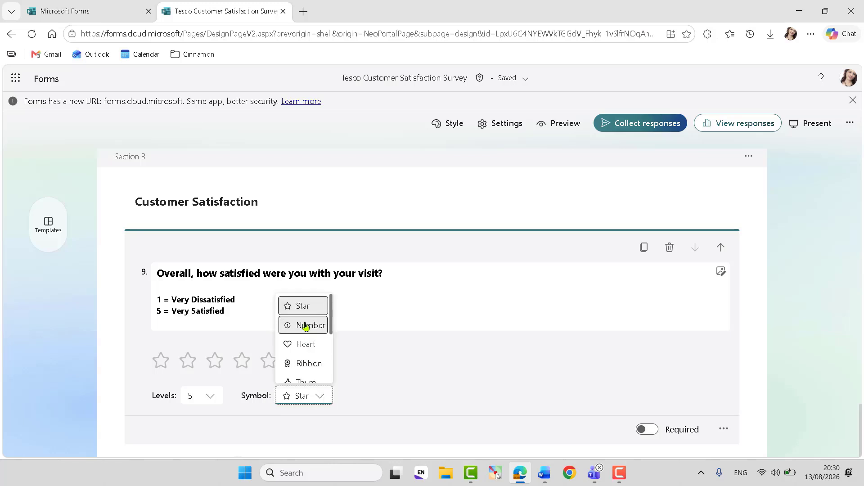
left_click(306, 325)
left_click(330, 396)
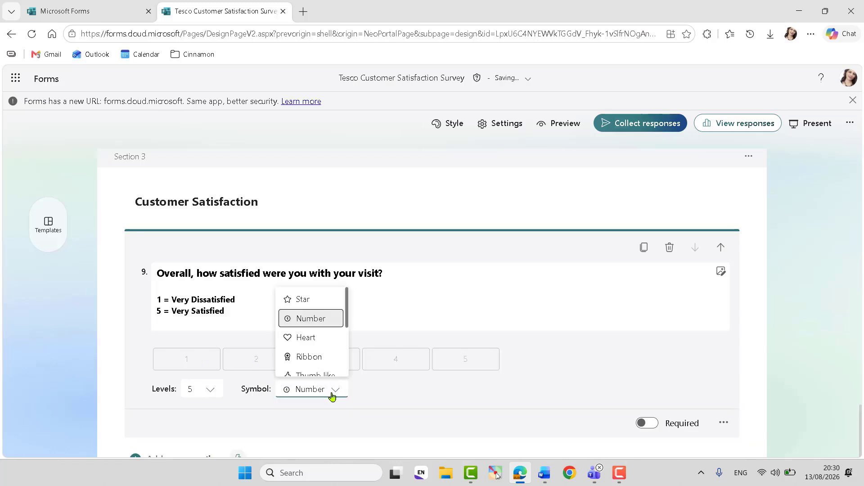
left_click(305, 338)
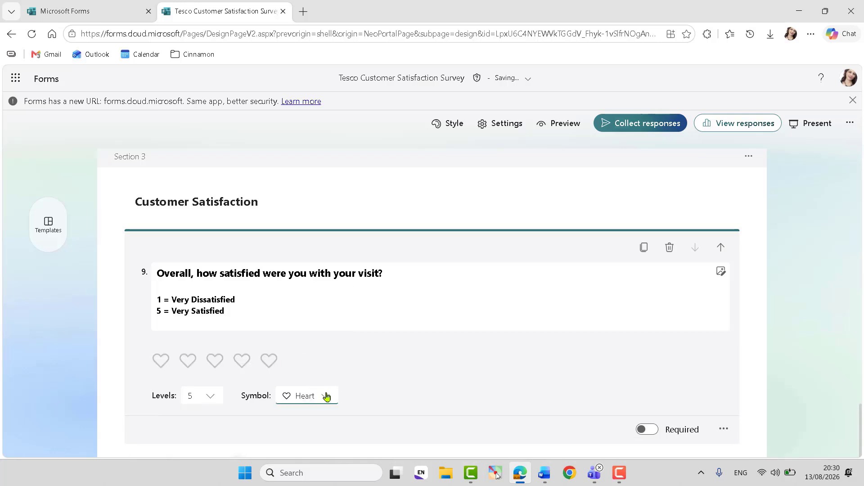
left_click(326, 396)
left_click(306, 363)
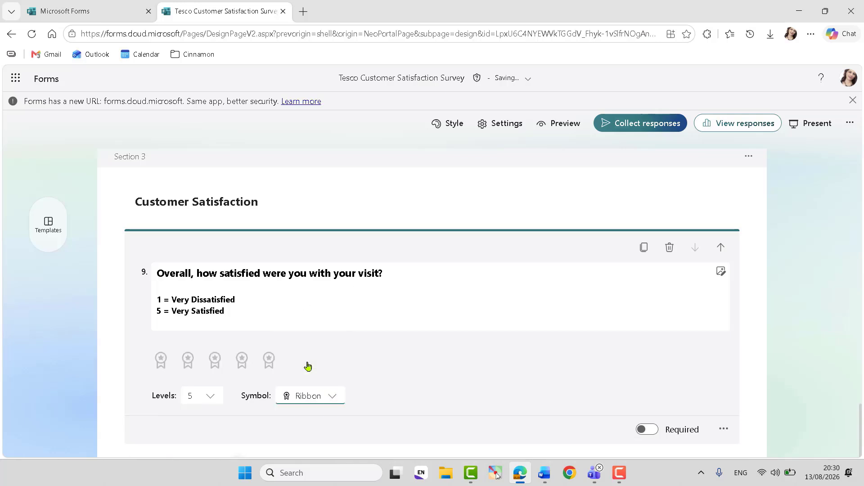
- Try the Thumb like and Smile face symbols for question 9's rating scale
left_click(332, 396)
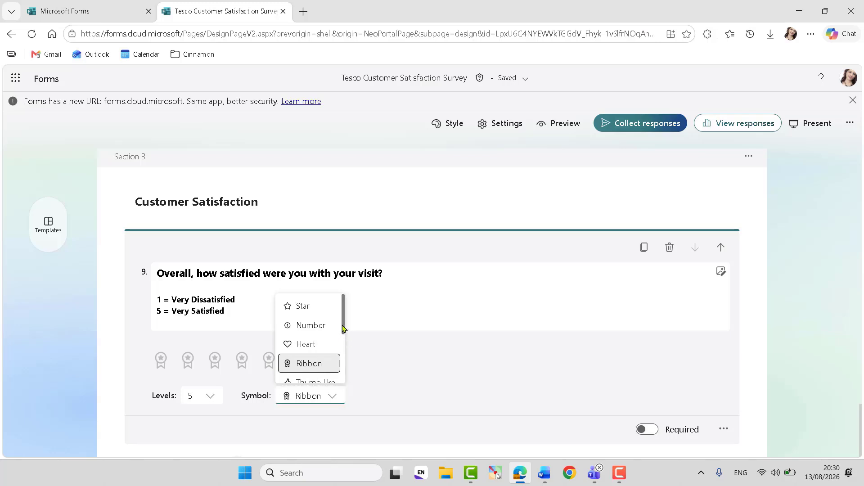
scroll(345, 351, "down", 2)
left_click(315, 328)
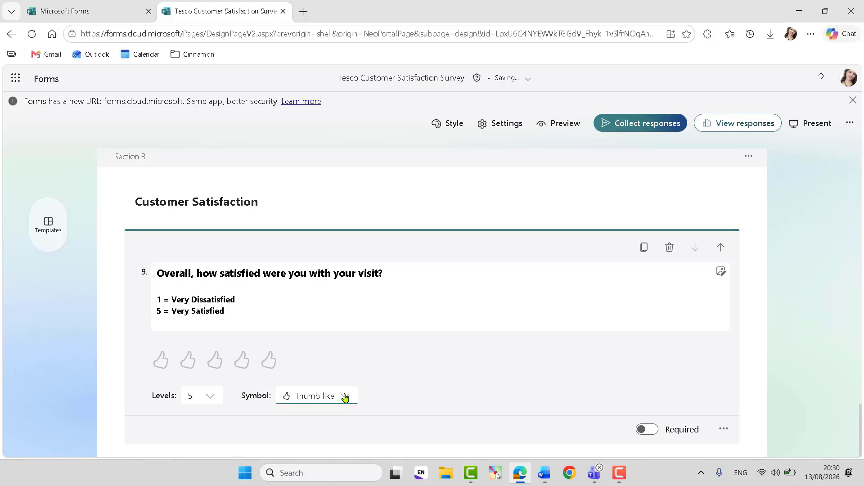
left_click(342, 395)
left_click_drag(355, 331, 355, 357)
left_click(322, 316)
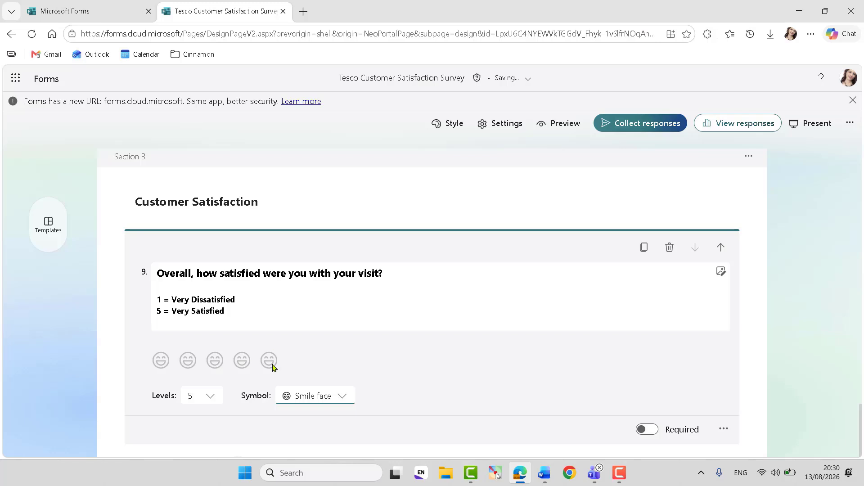
- Try the Flag, Lightbulb, Tick and Trophy symbols in turn for question 9's rating scale
left_click(342, 398)
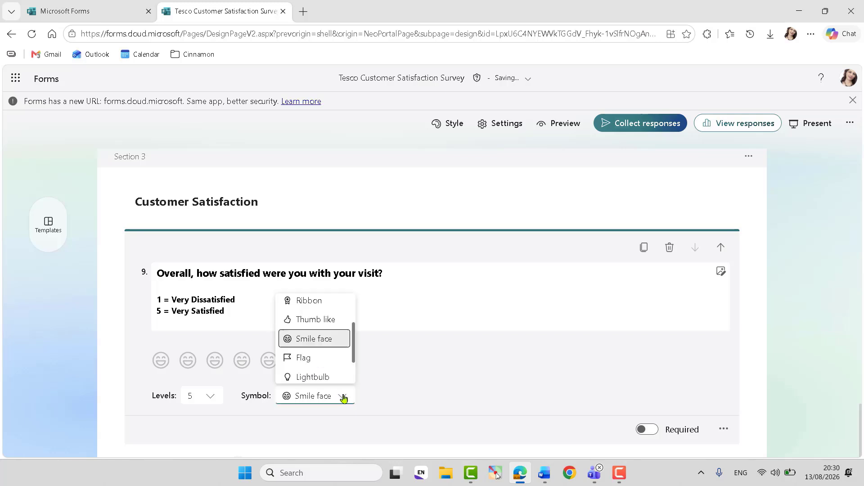
left_click(302, 358)
left_click(320, 396)
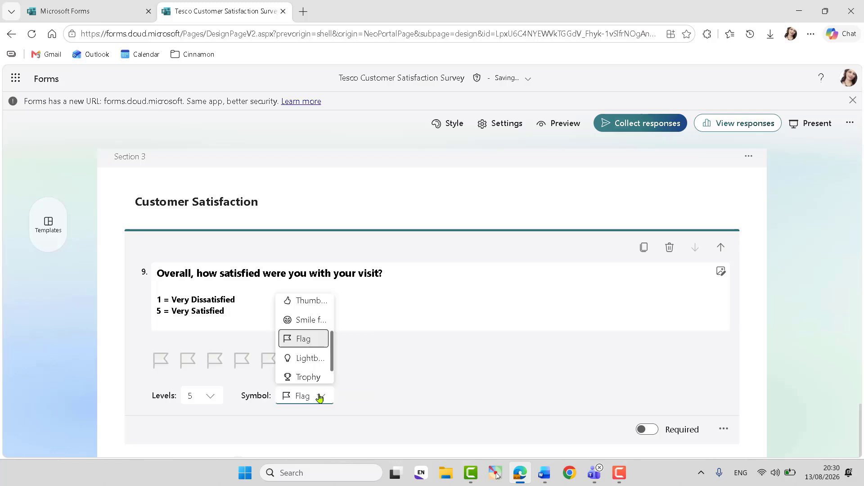
left_click(309, 359)
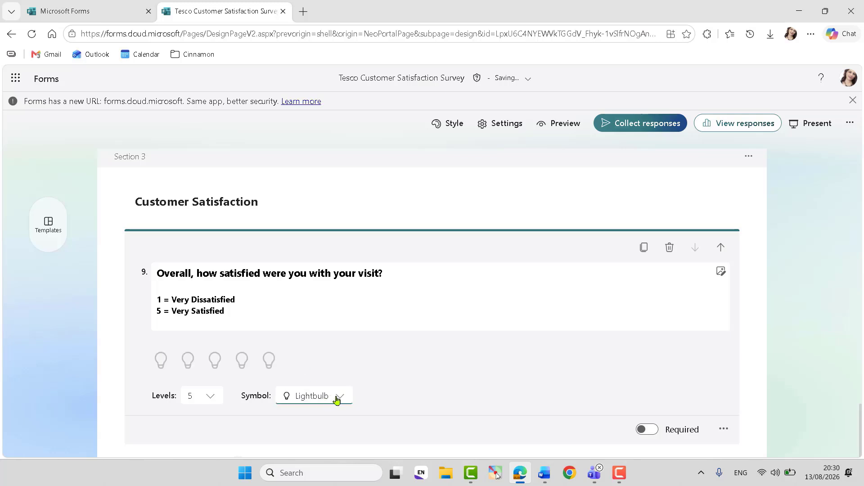
left_click(337, 399)
left_click(313, 377)
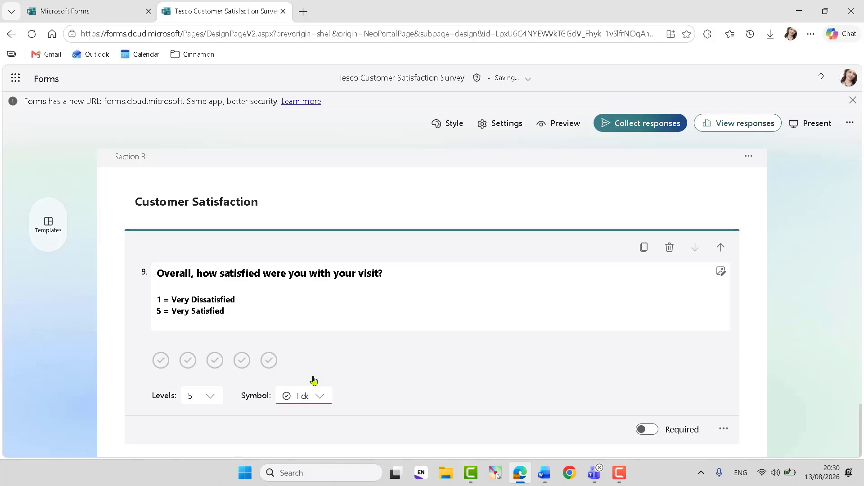
left_click(322, 399)
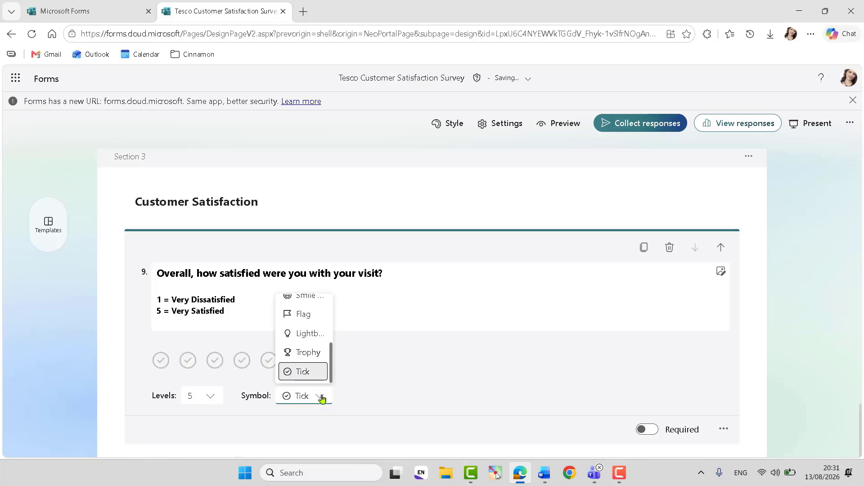
left_click(311, 356)
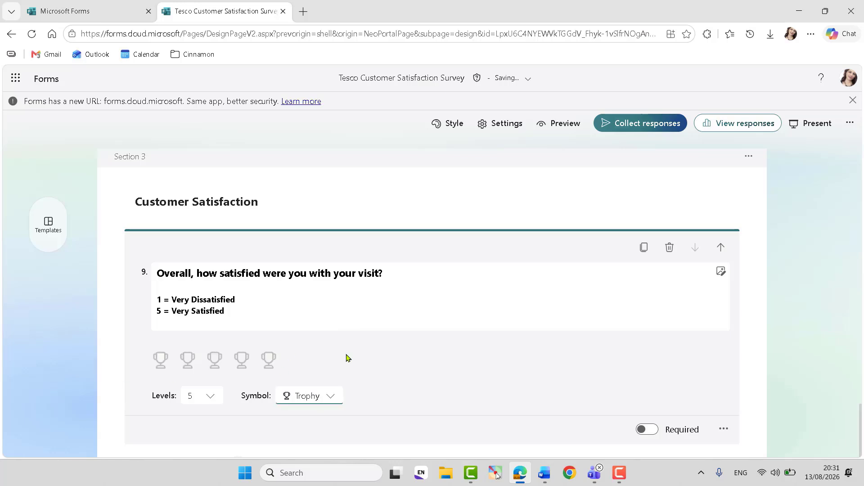
- Try 4 rating levels for question 9 with the Trophy symbol, and restore 5 levels
left_click(210, 395)
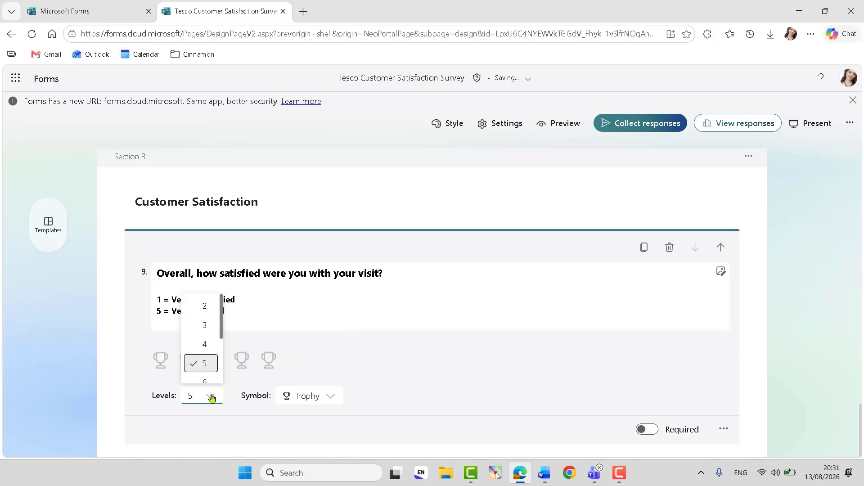
left_click(205, 348)
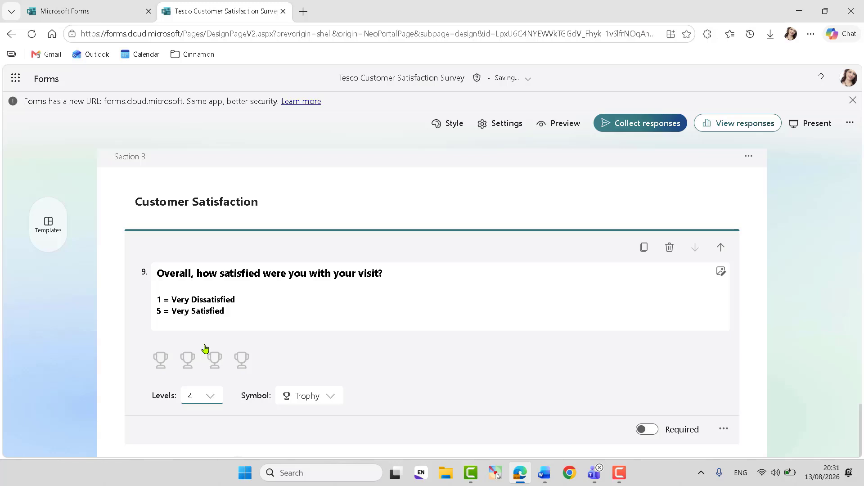
left_click(214, 395)
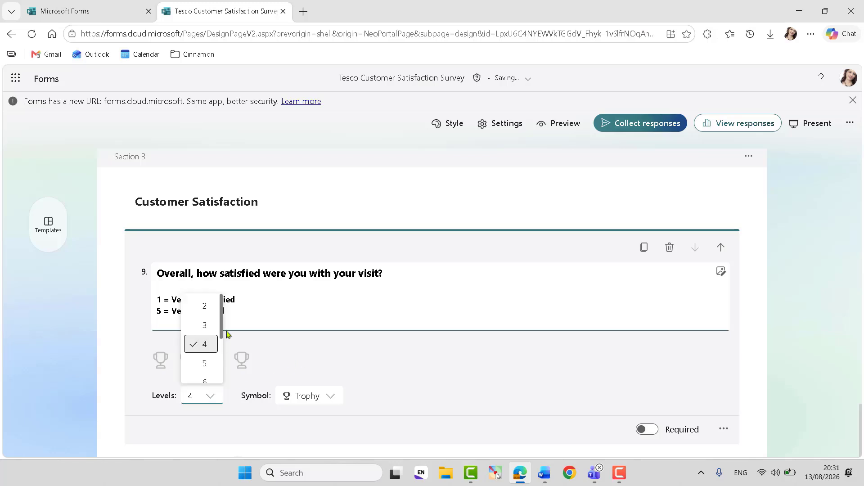
left_click(206, 363)
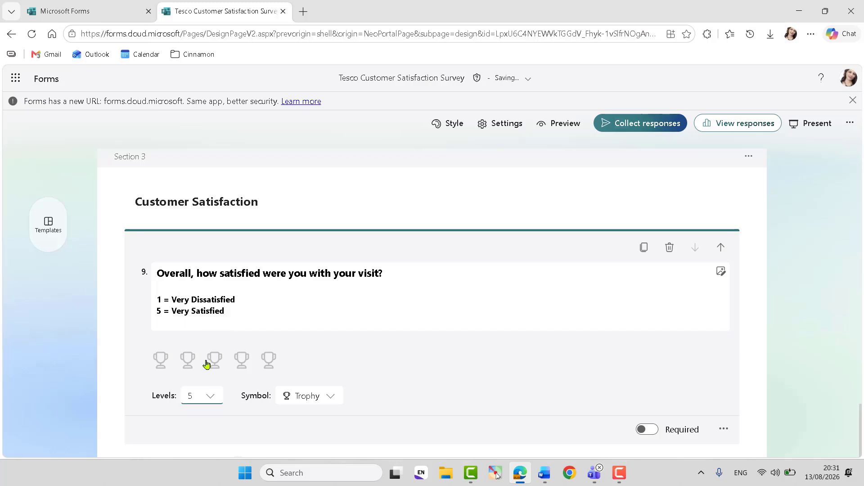
- Set question 9's rating symbol to Tick
left_click(333, 396)
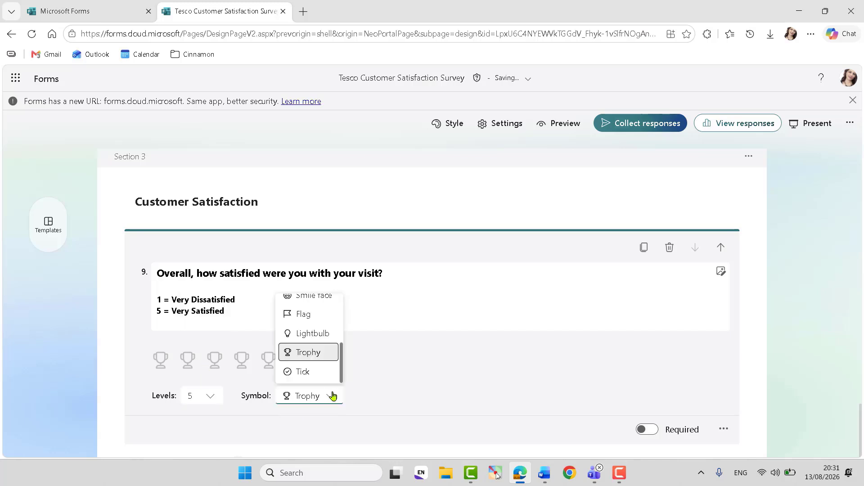
left_click(314, 372)
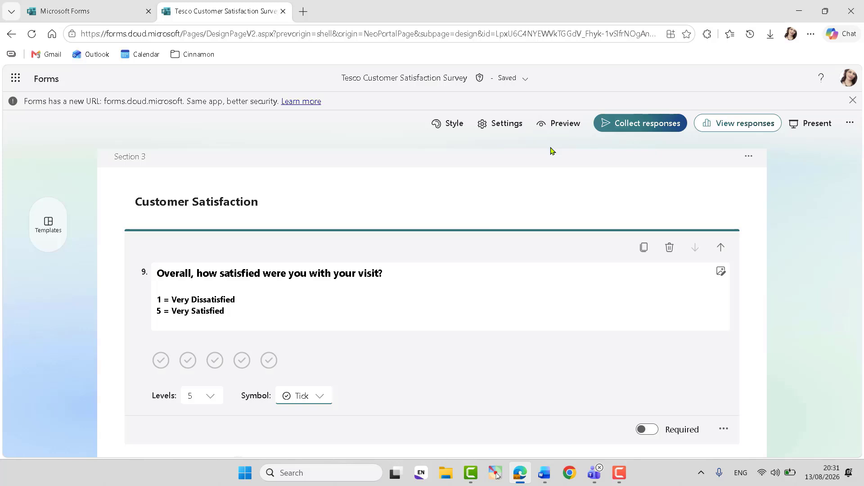
- Preview the survey page by page through to question 9's tick rating scale, and return to editing
left_click(562, 128)
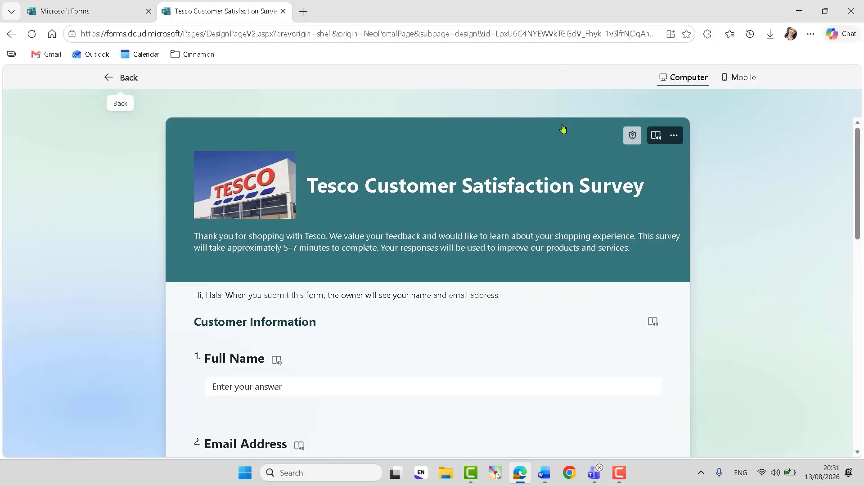
scroll(281, 318, "down", 10)
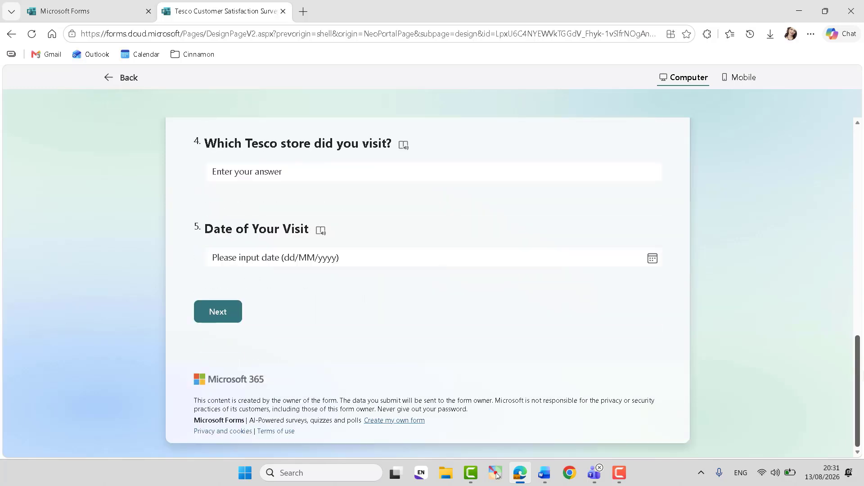
left_click(242, 318)
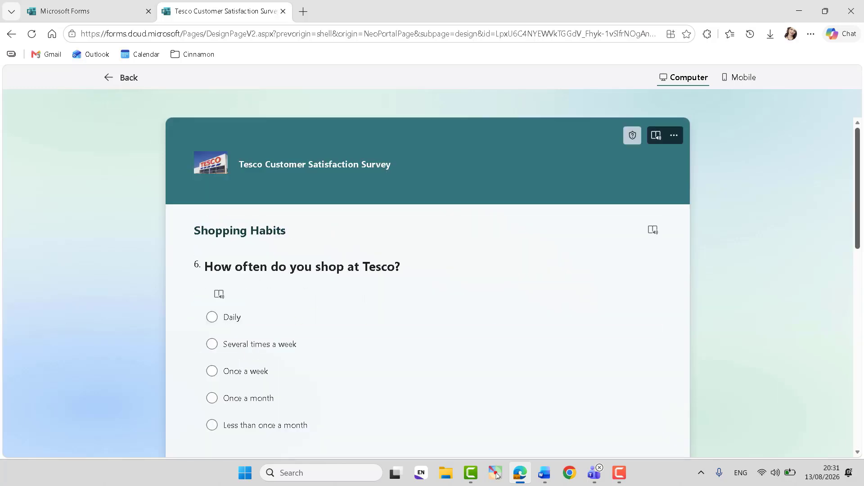
scroll(228, 318, "down", 1)
scroll(335, 324, "down", 10)
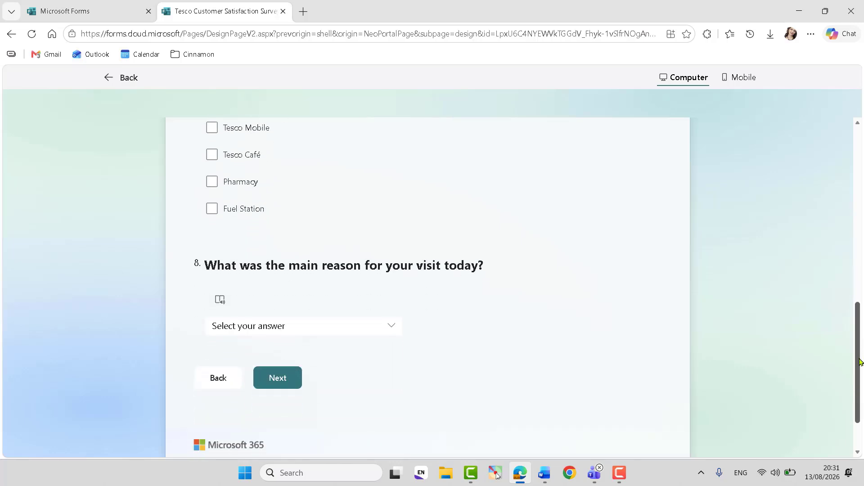
left_click(294, 319)
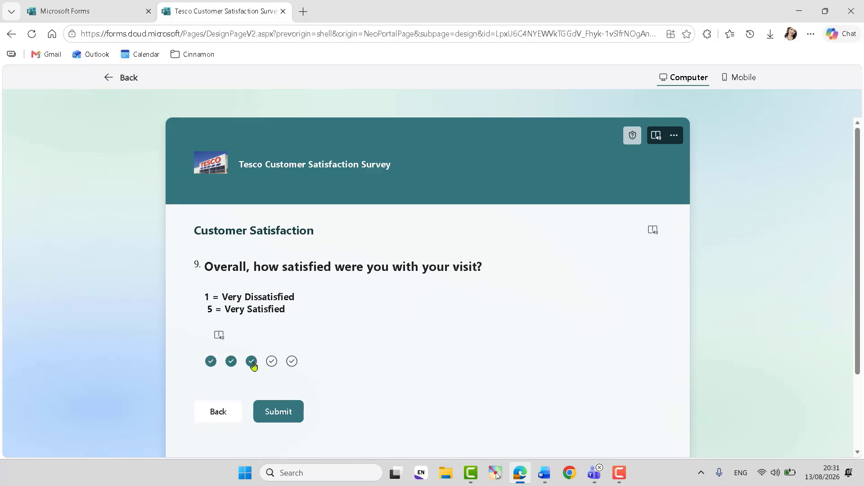
left_click(129, 81)
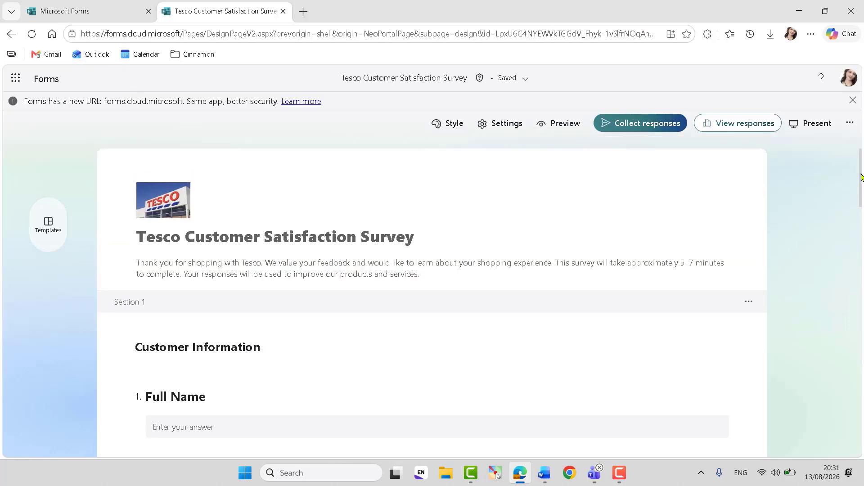
- Try the Flag symbol for question 9's rating scale
left_click_drag(861, 176, 862, 472)
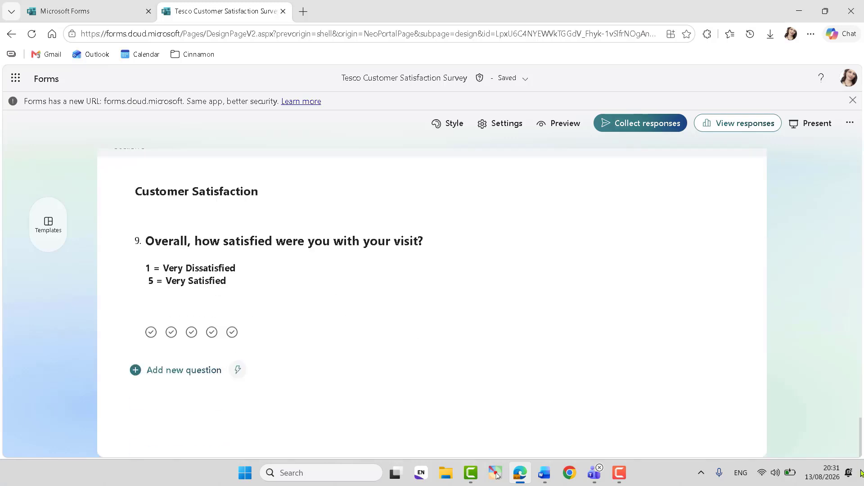
left_click(212, 320)
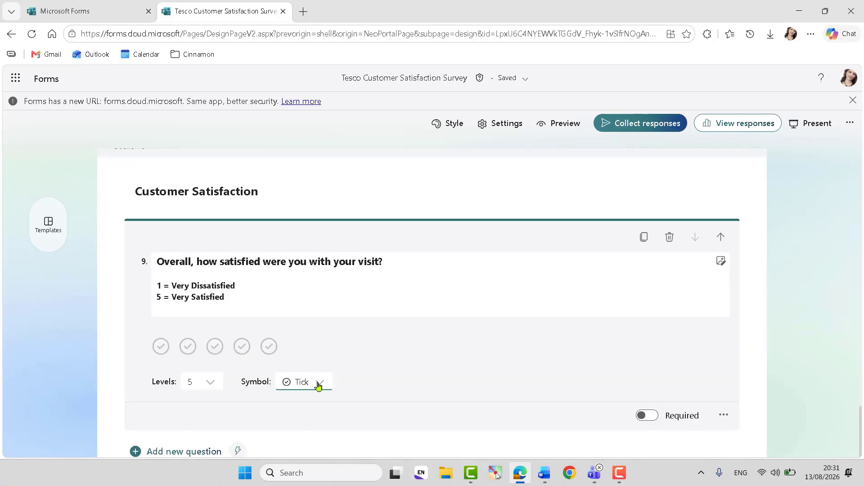
left_click(321, 384)
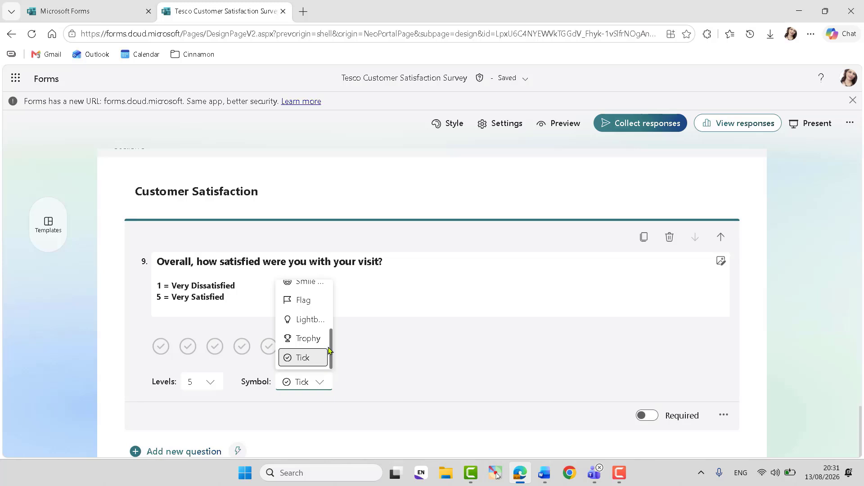
left_click(304, 302)
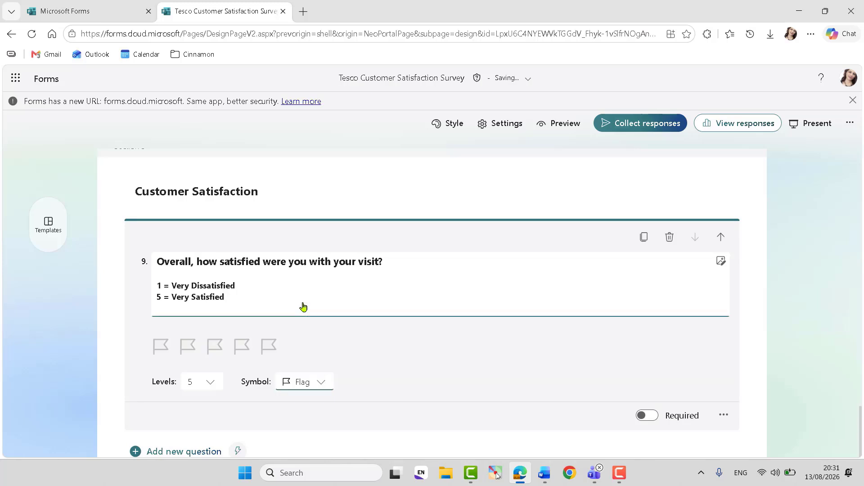
- Preview the survey again and advance through its sections to question 9's flag rating scale
left_click(561, 126)
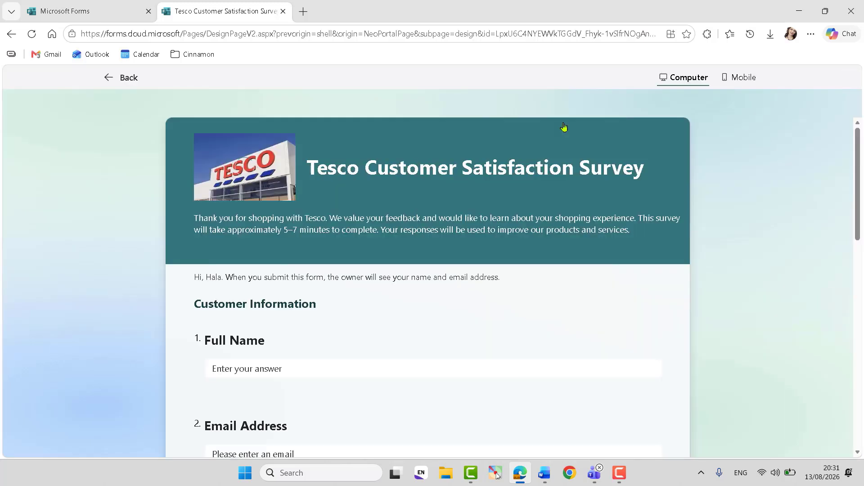
left_click_drag(860, 168, 859, 374)
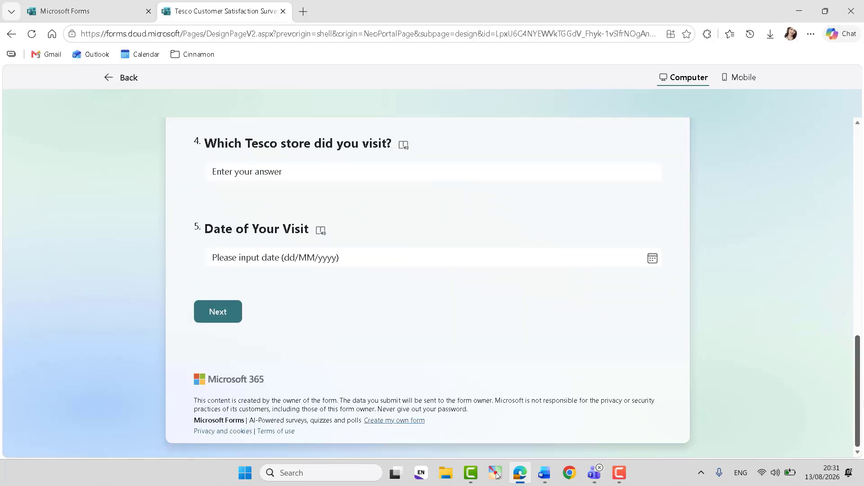
left_click(218, 312)
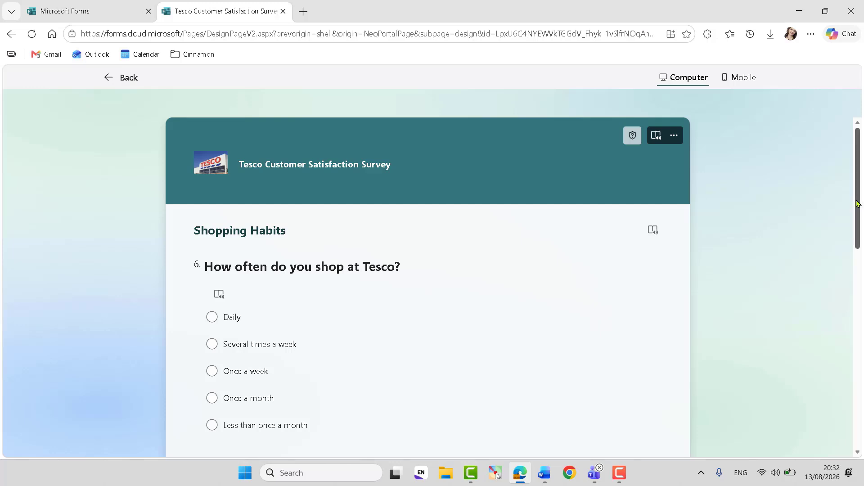
left_click_drag(857, 207, 858, 379)
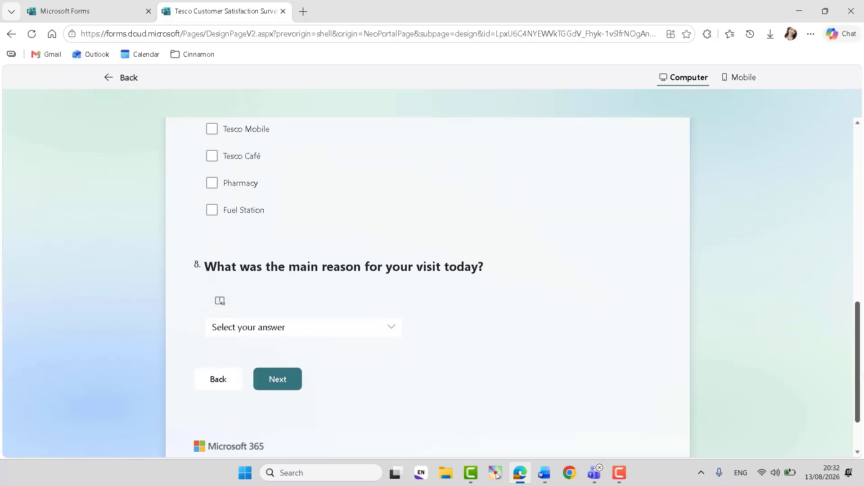
left_click(276, 387)
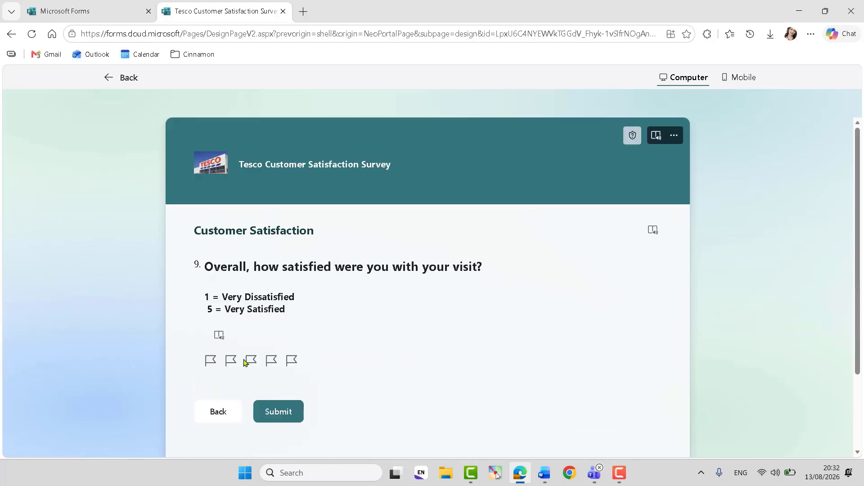
- Test several flag ratings on question 9 in the preview, clear the answer and return to editing
left_click(272, 361)
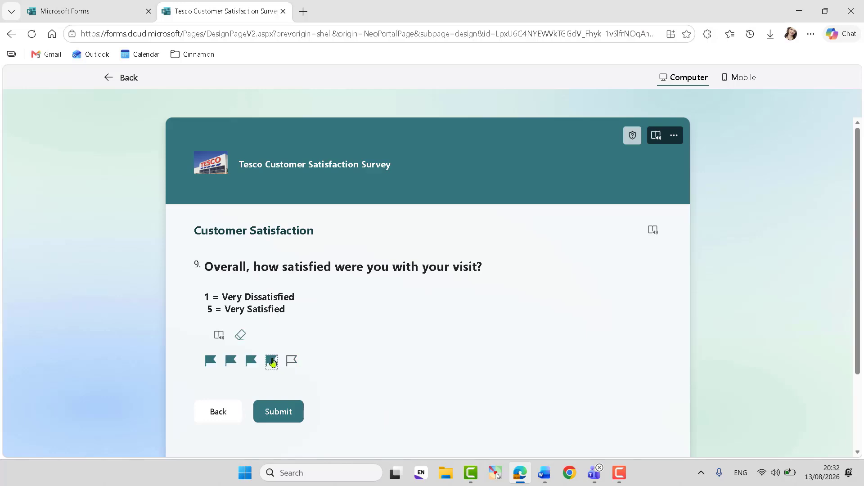
left_click(231, 361)
left_click(249, 362)
left_click(270, 362)
left_click(240, 335)
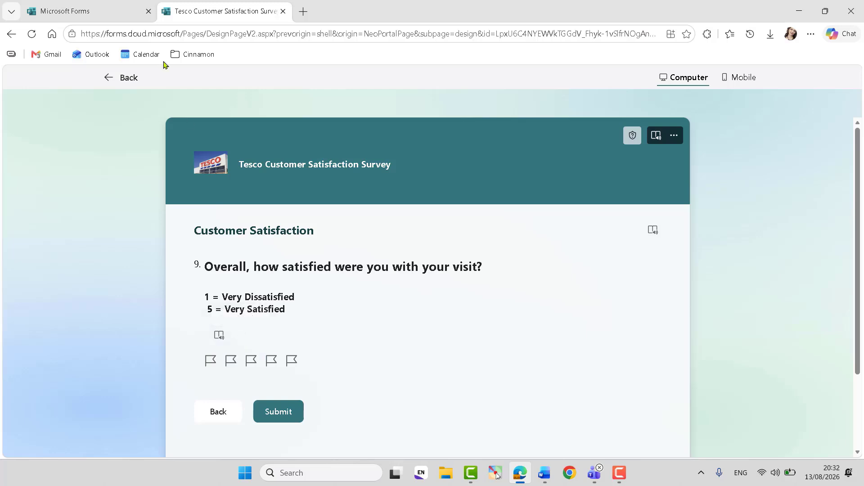
left_click(127, 77)
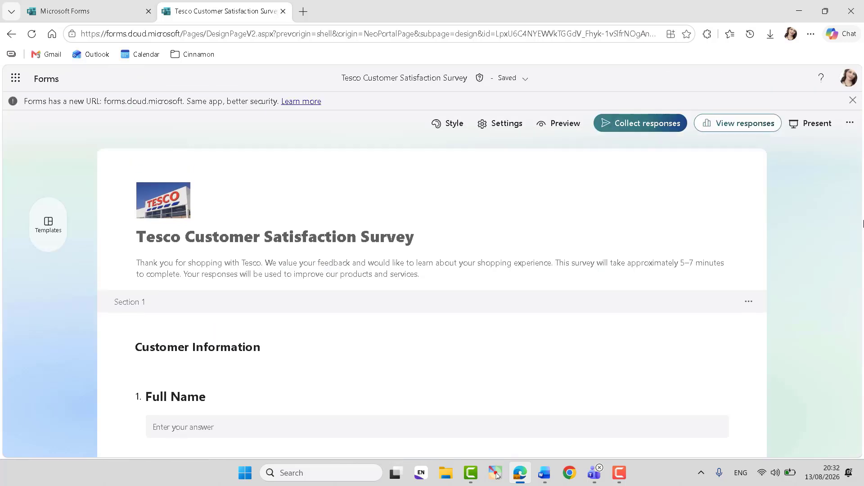
- Set question 9's rating symbol to Star
scroll(833, 196, "down", 20)
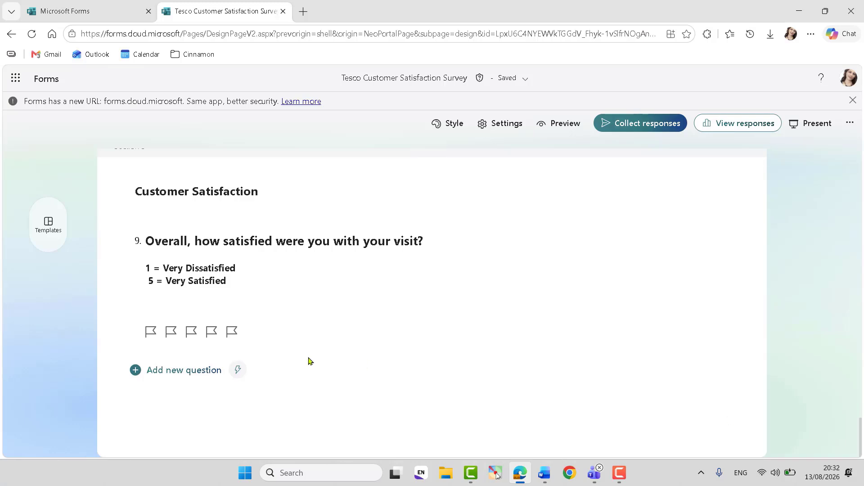
left_click(225, 321)
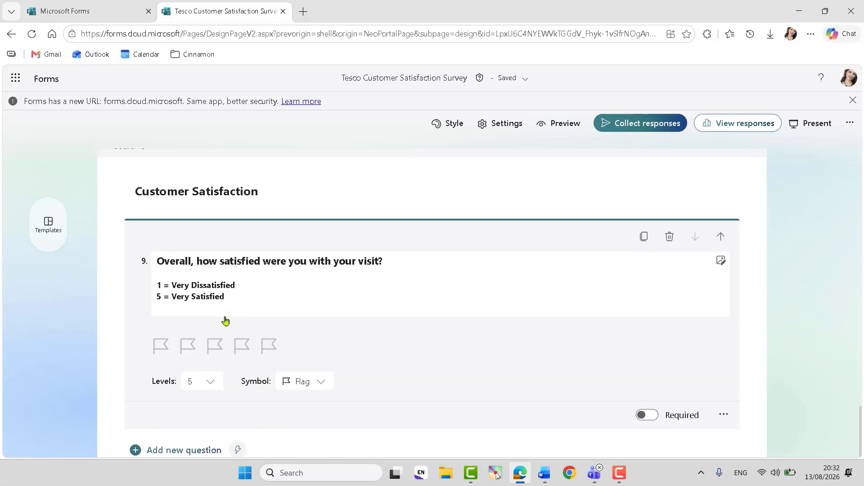
left_click(322, 381)
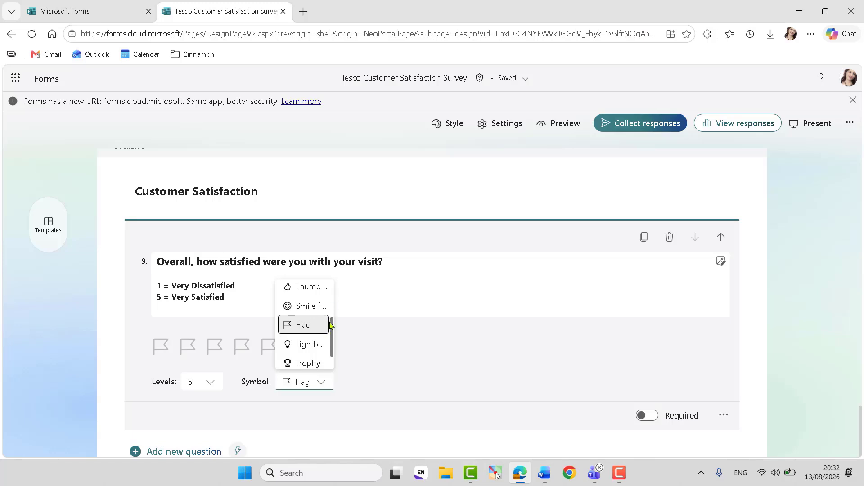
scroll(333, 296, "up", 3)
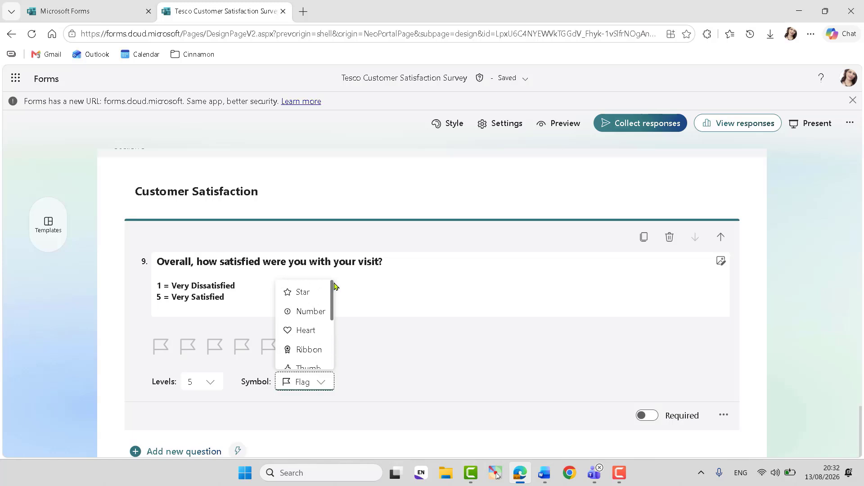
left_click(300, 292)
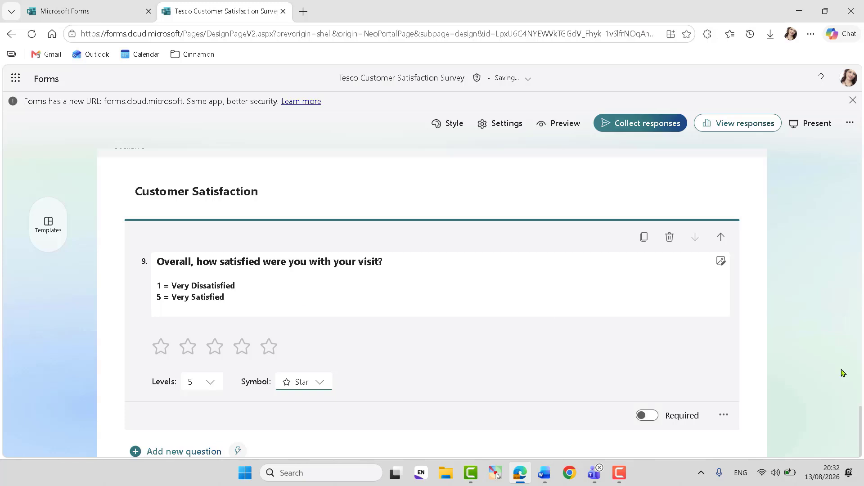
- In the Word document, copy "Please rate the following aspects of your shopping experience." and delete question 10's heading and question type line
left_click(544, 478)
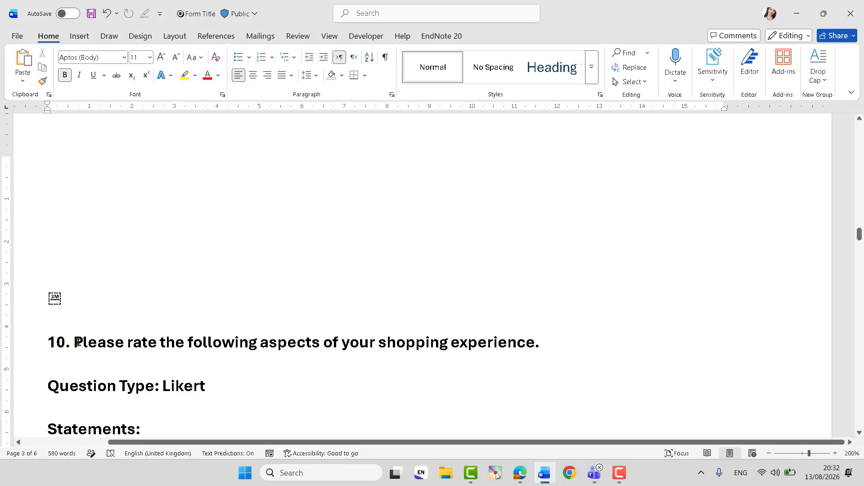
left_click_drag(77, 342, 224, 343)
left_click_drag(284, 344, 550, 342)
key("ctrl+c")
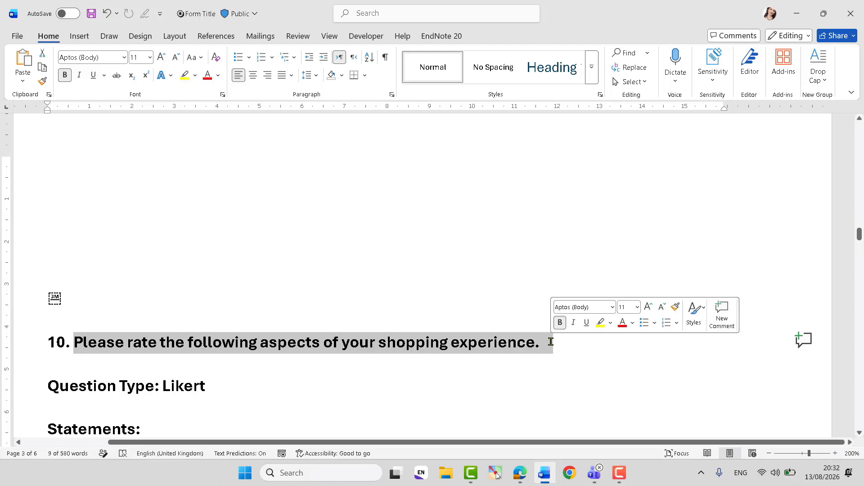
key("Delete")
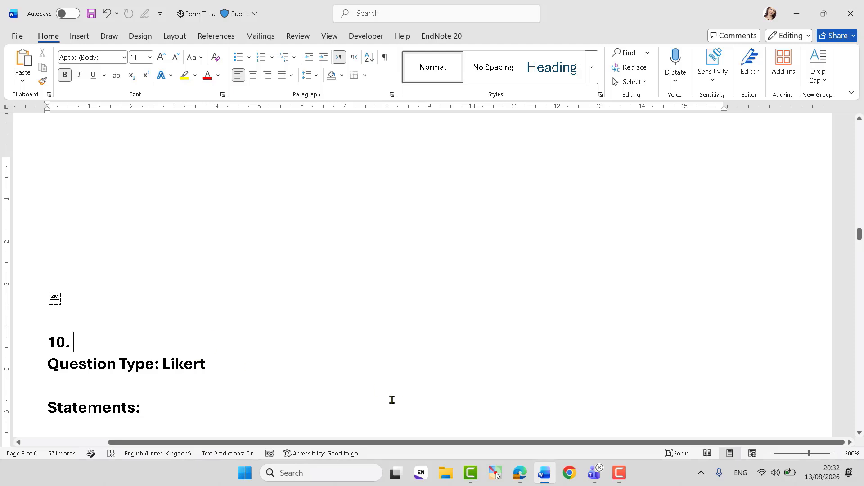
left_click_drag(228, 364, 37, 195)
key("Delete")
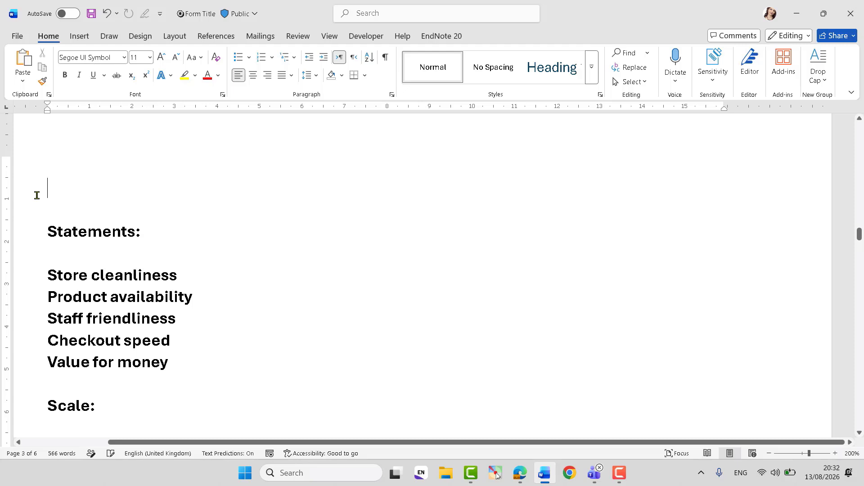
- Back in the survey, add a Likert question with the copied text and all suggested options: Good, Fair, Poor, Very good, Exceptional
left_click(520, 472)
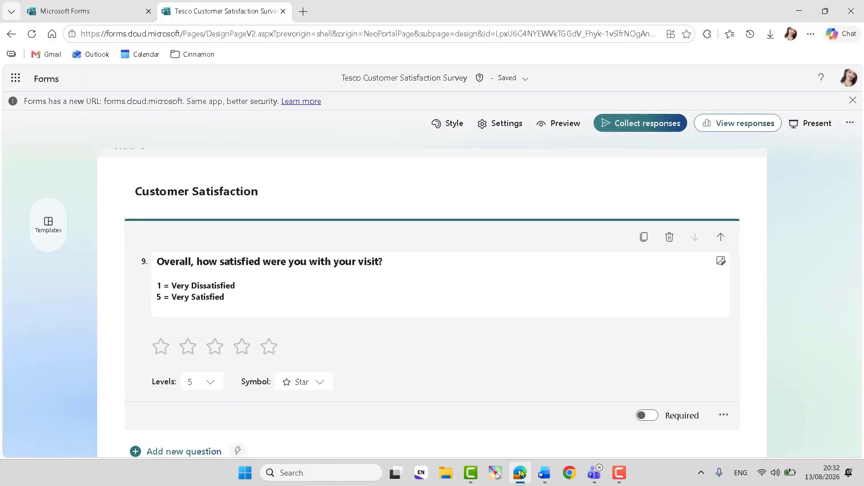
left_click(189, 451)
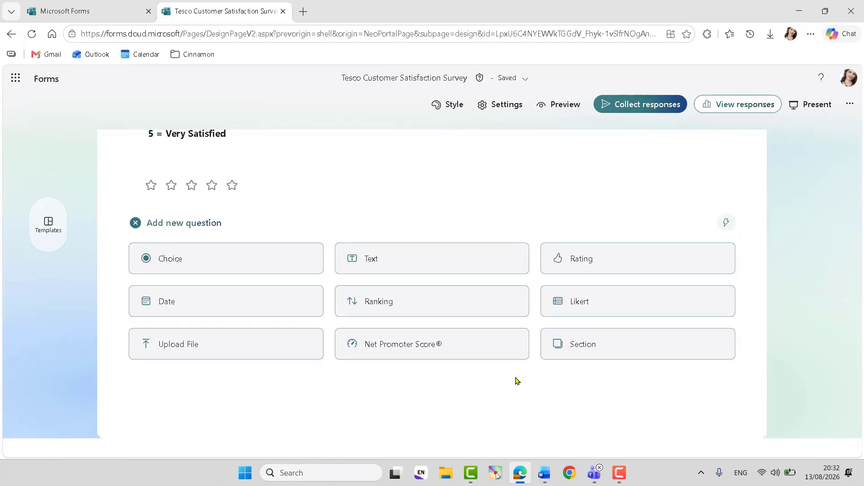
left_click(578, 301)
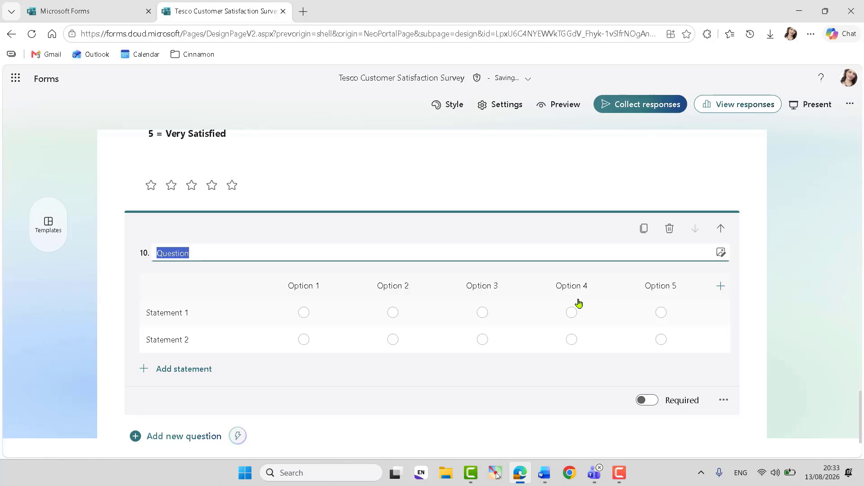
key("ctrl+v")
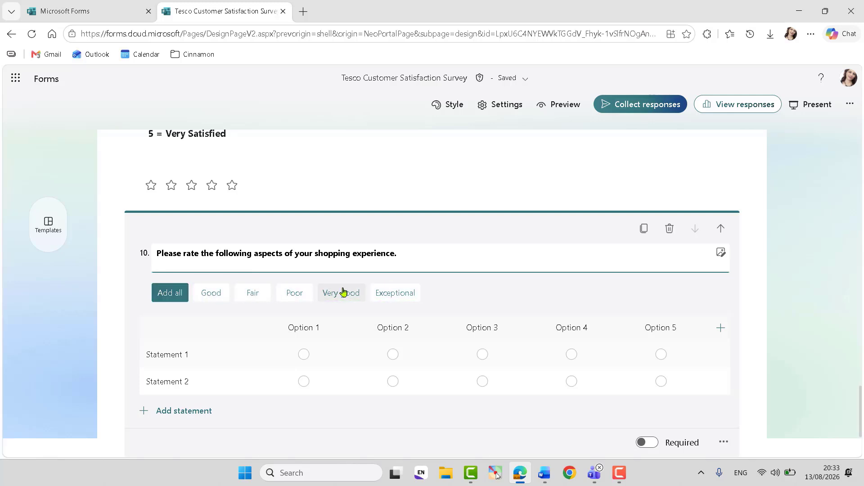
left_click(167, 295)
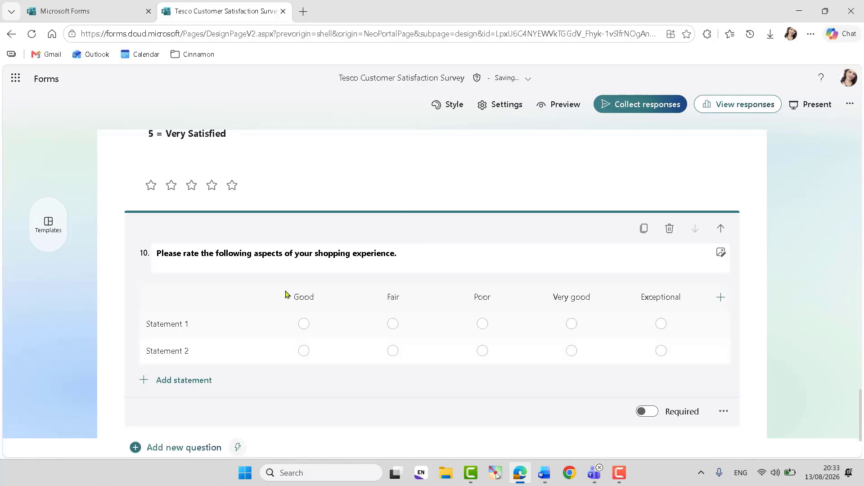
- Increase the font size of question 10's text
triple_click(244, 247)
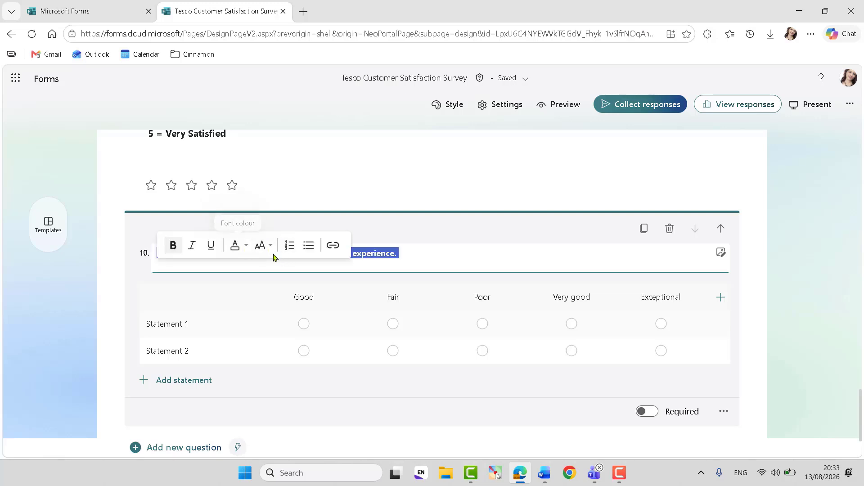
left_click(263, 245)
left_click(290, 276)
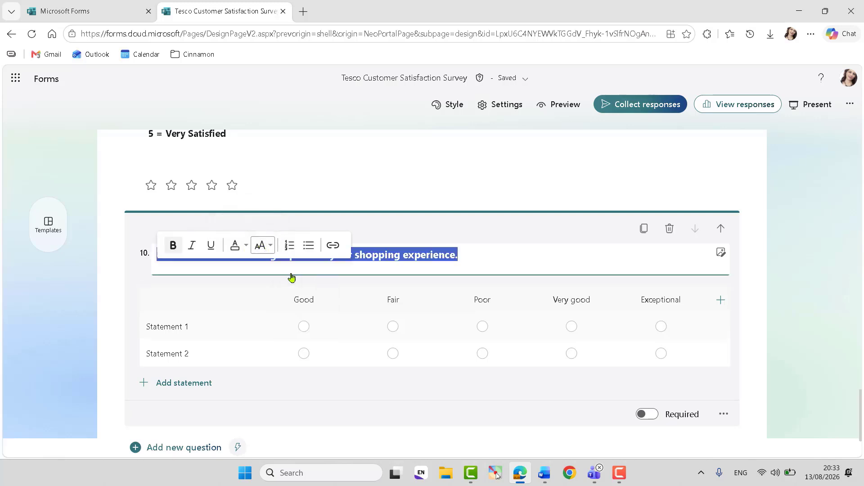
left_click(455, 265)
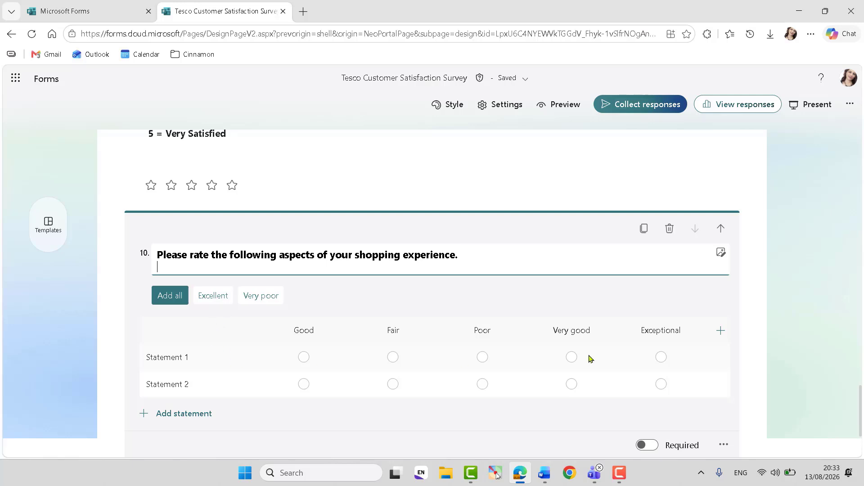
- Copy "Store cleanliness" from the Word document and paste it over the first statement of question 10 in the survey
mouse_move(862, 399)
left_mouse_down()
mouse_move(861, 419)
mouse_move(861, 408)
left_mouse_up()
left_click(725, 386)
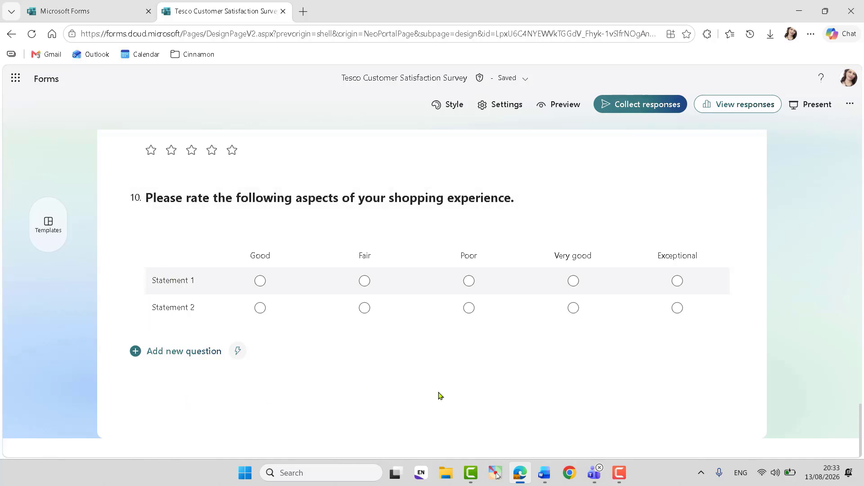
left_click(544, 473)
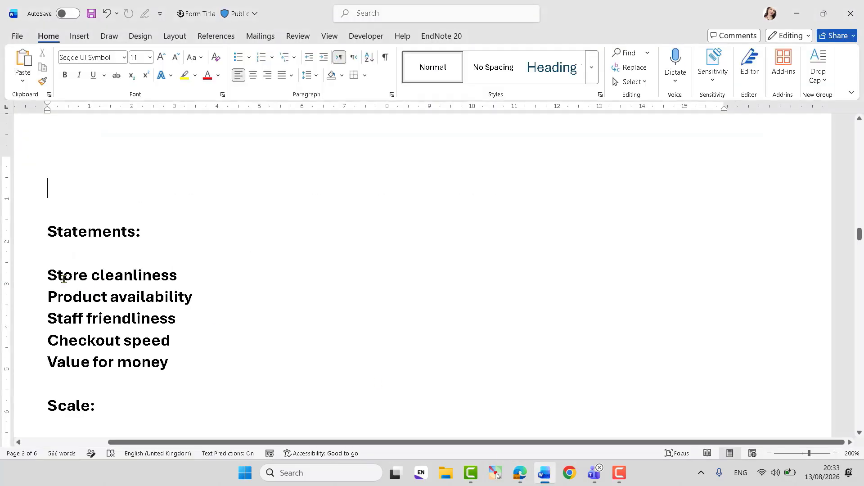
left_click_drag(54, 274, 180, 276)
key("ctrl+c")
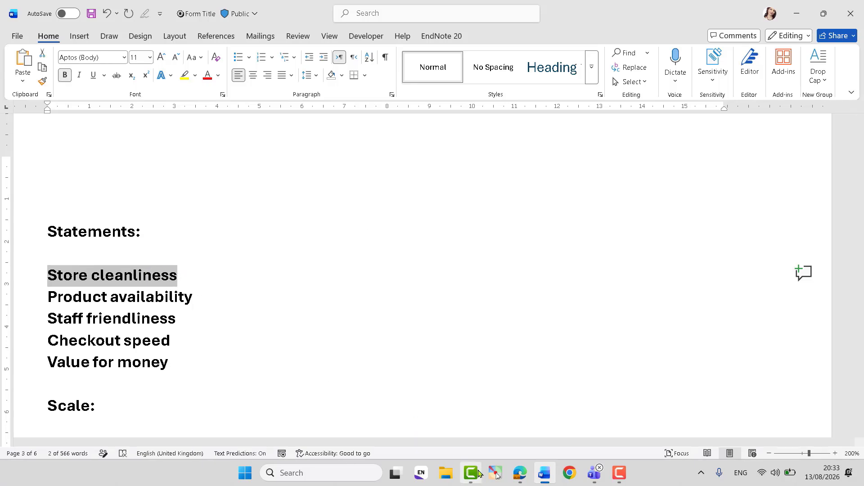
left_click(519, 473)
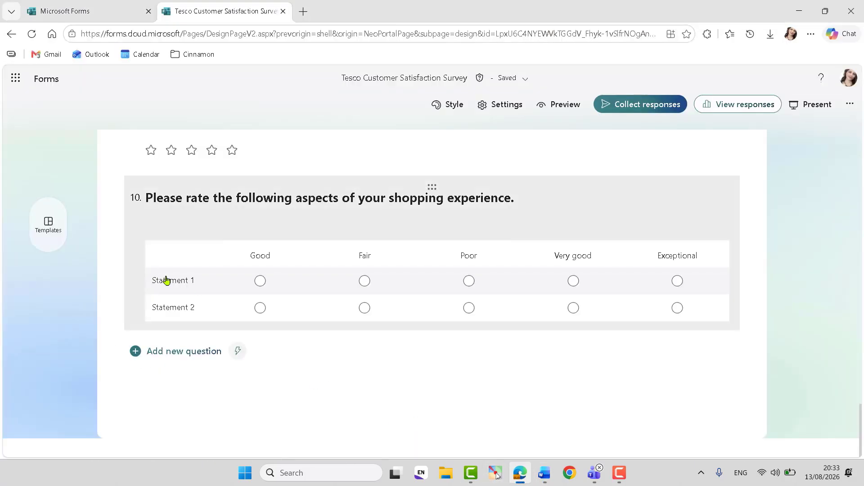
left_click(166, 279)
left_click(171, 316)
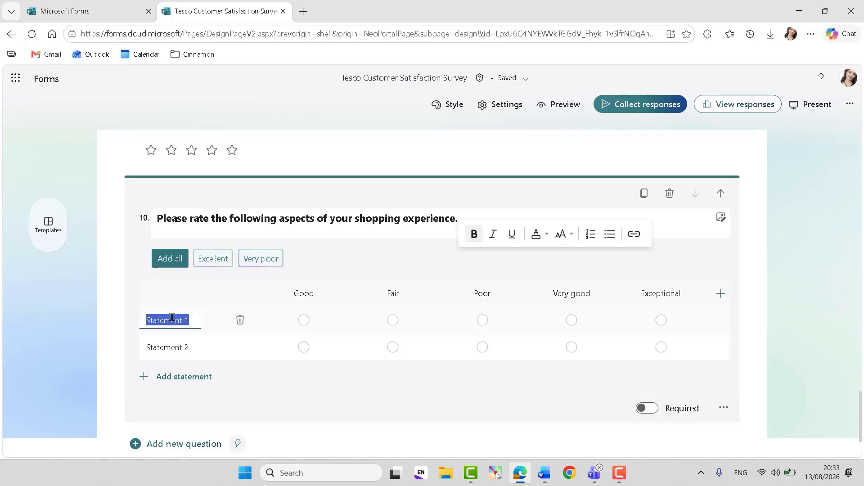
key("ctrl+v")
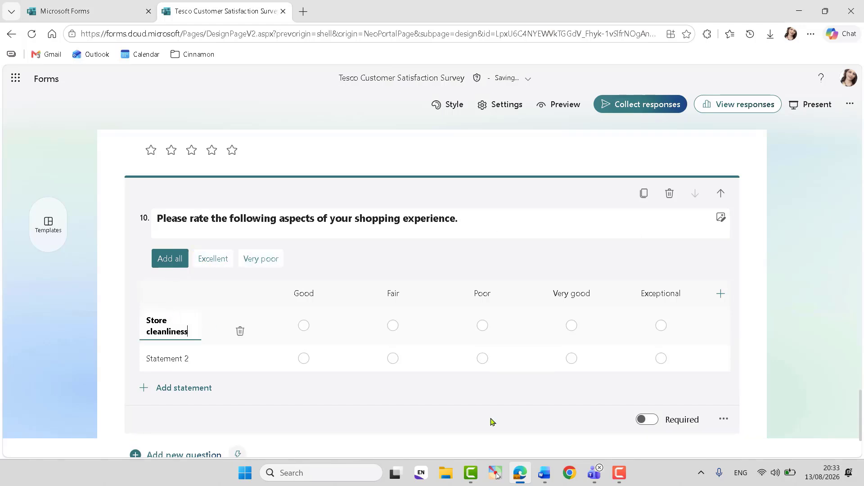
- Copy "Product availability" from the Word document into question 10's second statement and add a third statement row
left_click(544, 473)
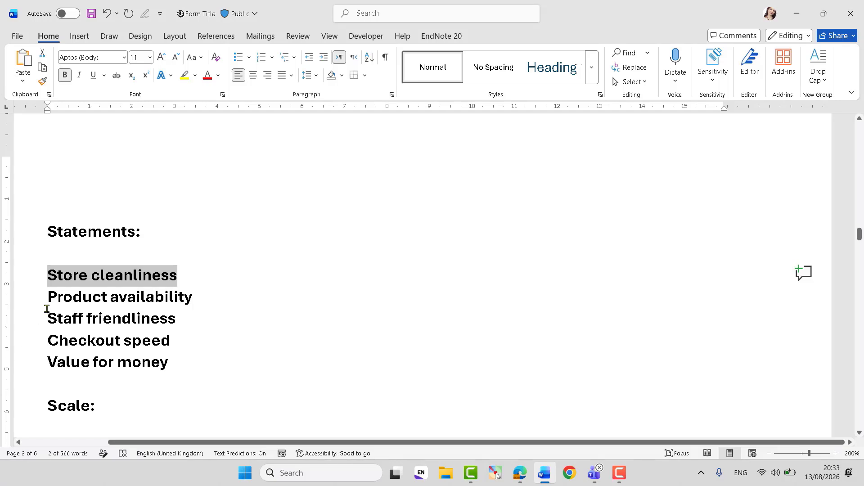
left_click_drag(51, 301, 198, 298)
key("ctrl+c")
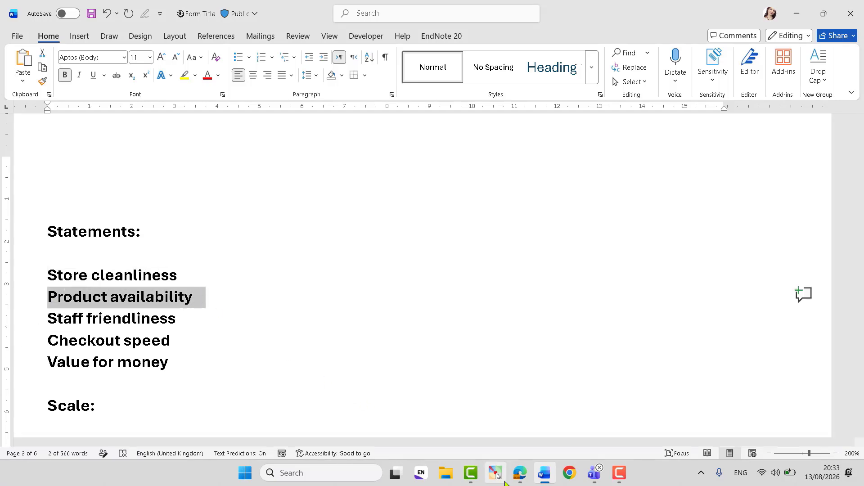
left_click(521, 476)
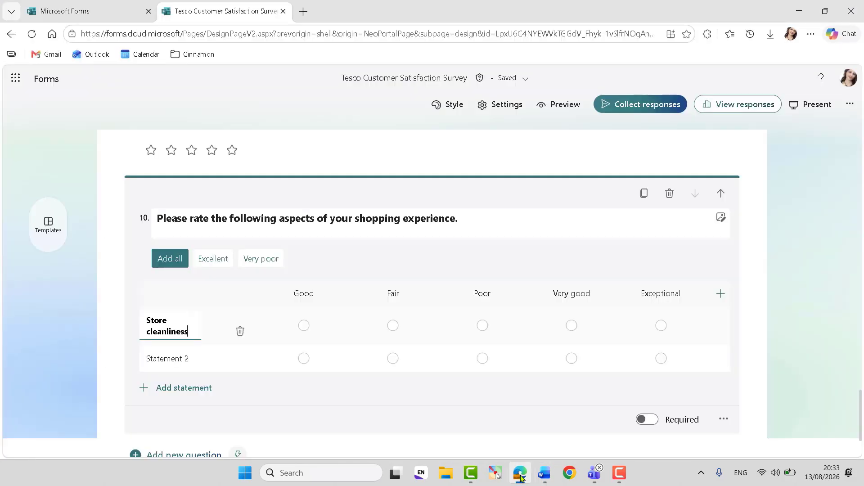
left_click(158, 359)
key("ctrl+v")
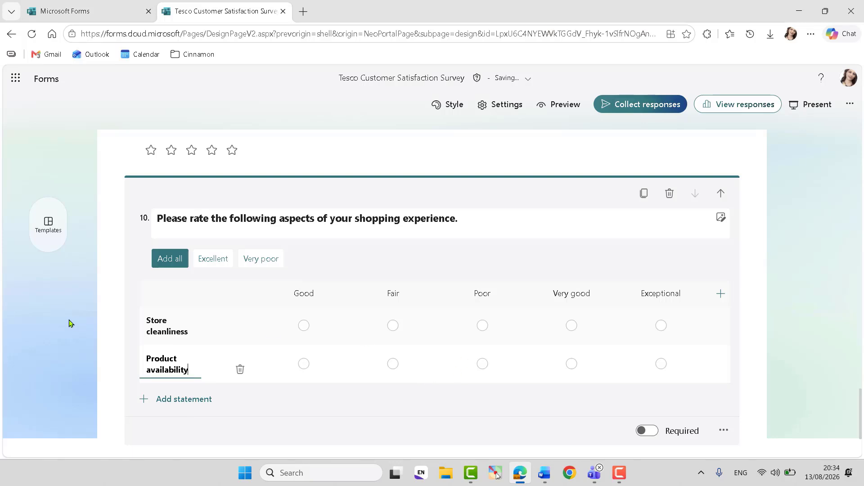
left_click(179, 399)
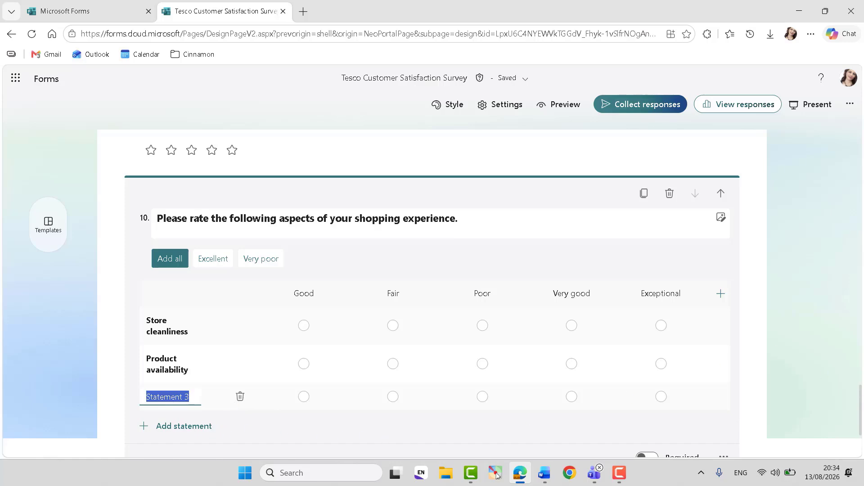
left_click_drag(860, 410, 857, 443)
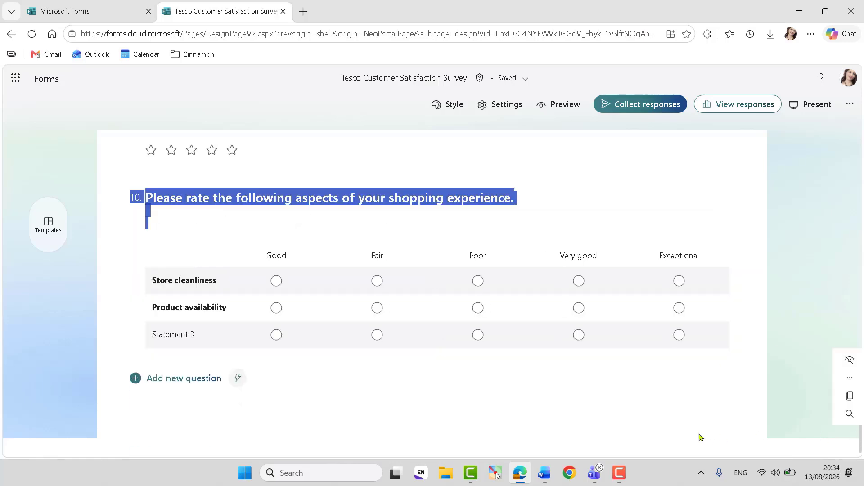
- In the Word document, delete the "Statements:" heading with the two used statements and cut "Staff friendliness"
left_click(544, 473)
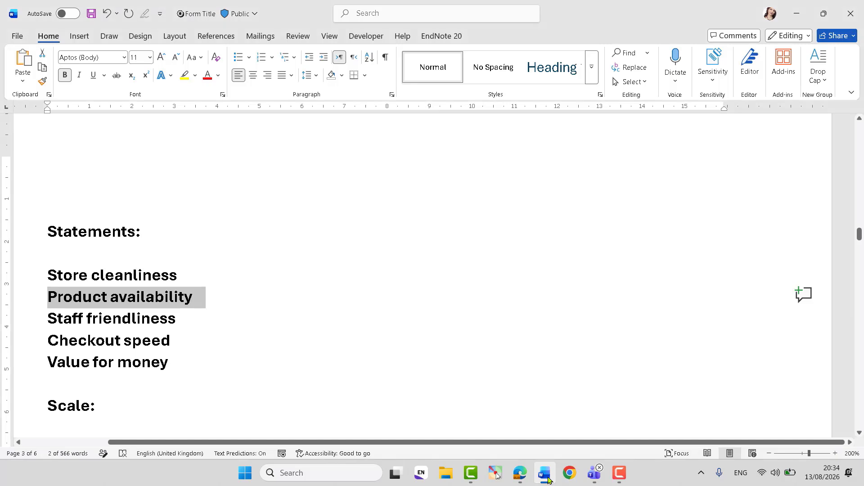
left_click(224, 326)
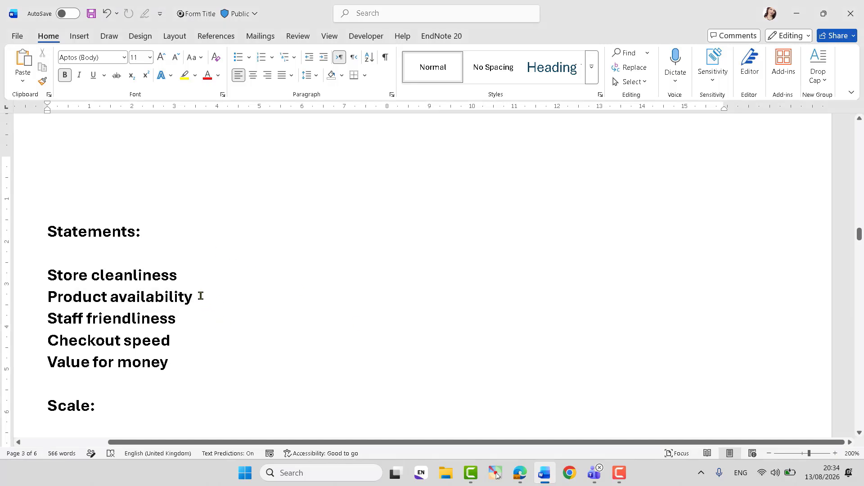
left_click_drag(201, 295, 188, 251)
key("Delete")
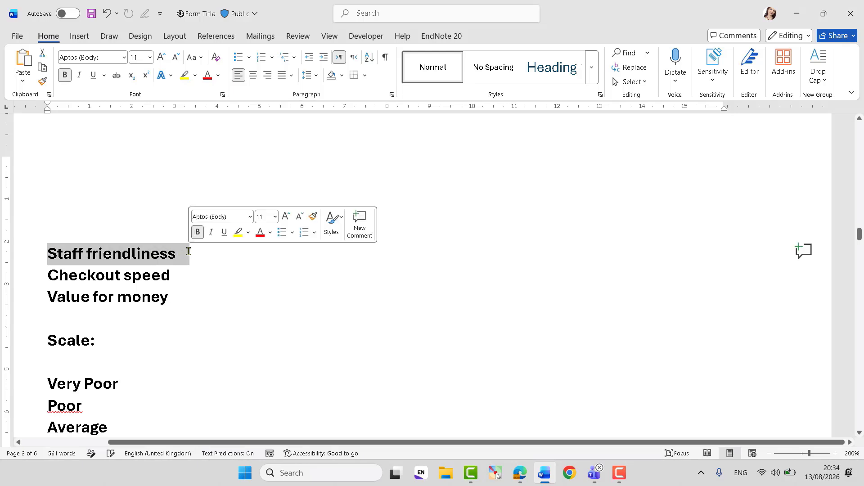
key("Delete")
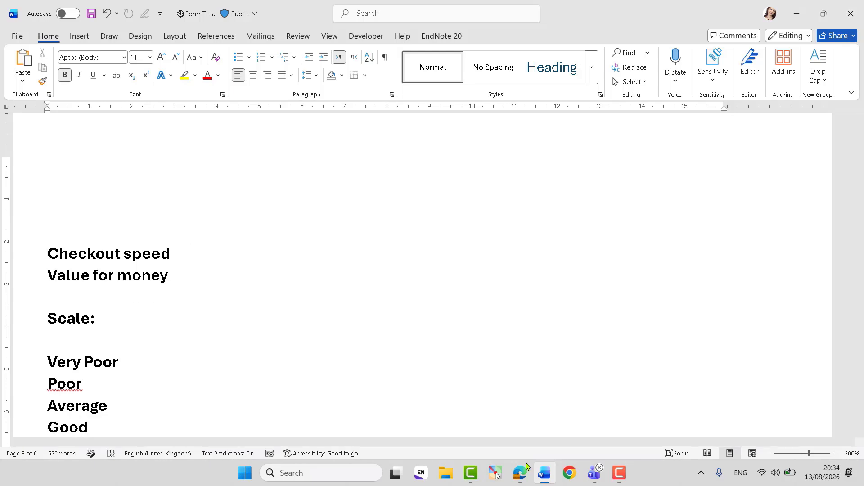
- Back in the survey, add a fourth statement to question 10 and replace the third with "Staff friendliness"
left_click(520, 472)
left_click(188, 331)
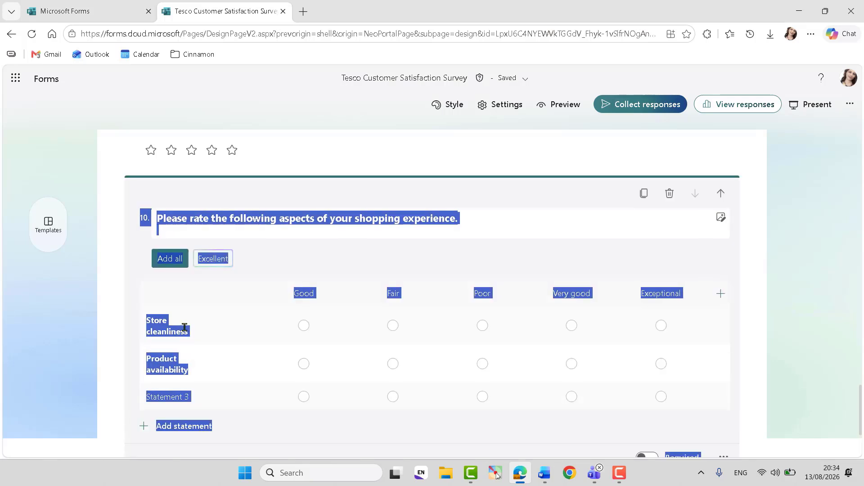
left_click(191, 427)
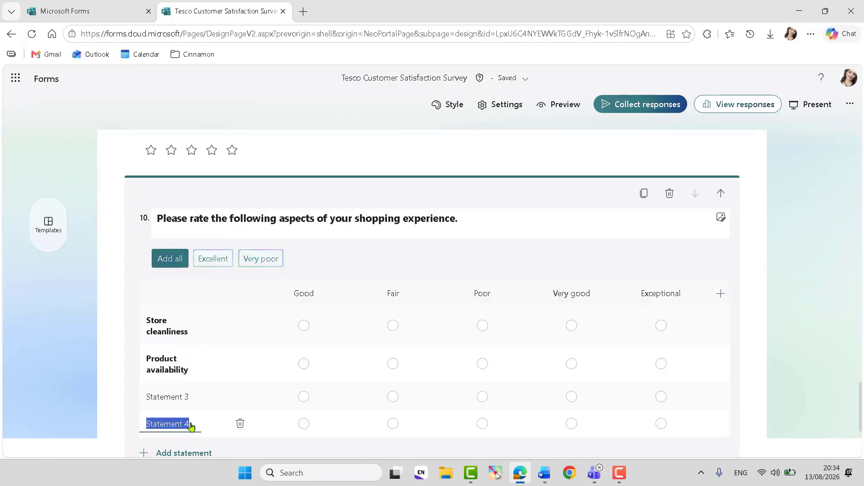
left_click(184, 394)
type("Staff friendliness")
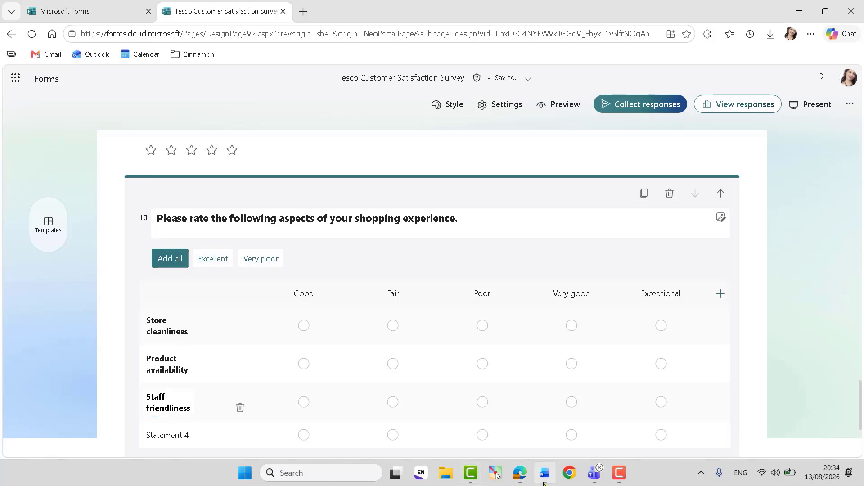
- Cut "Checkout speed" from the Word document and paste it over question 10's fourth statement in the survey
left_click(519, 473)
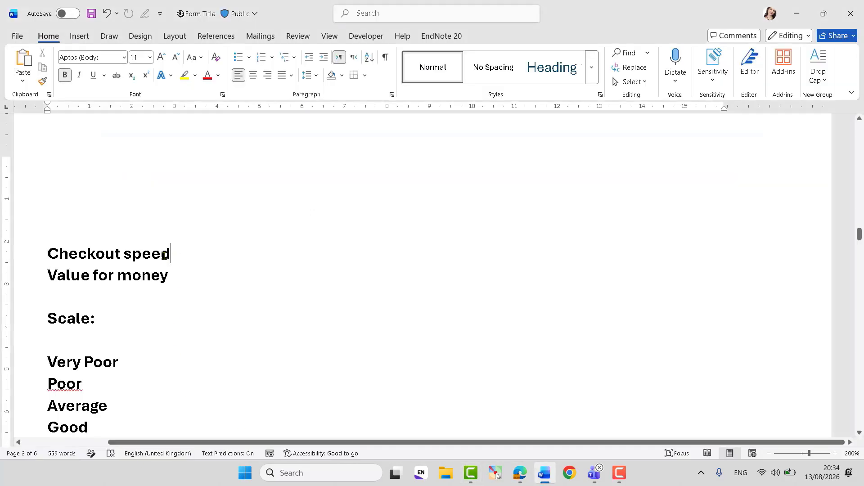
left_click_drag(171, 253, 57, 249)
key("ctrl+x")
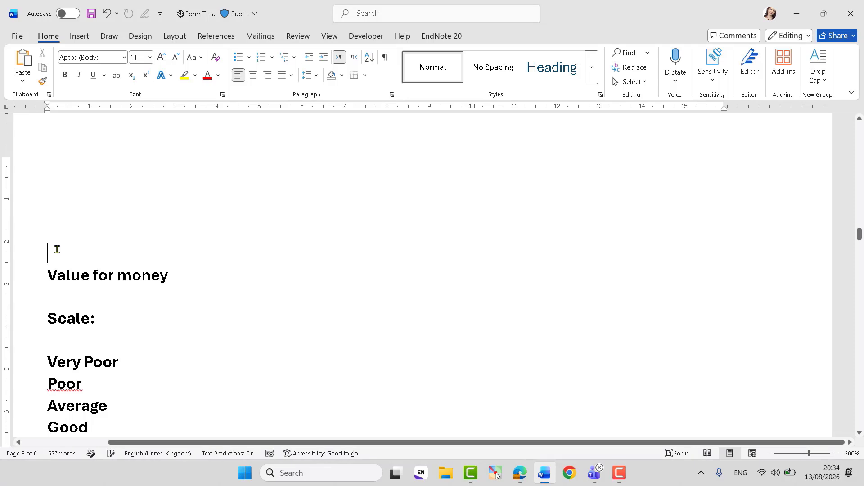
left_click(519, 473)
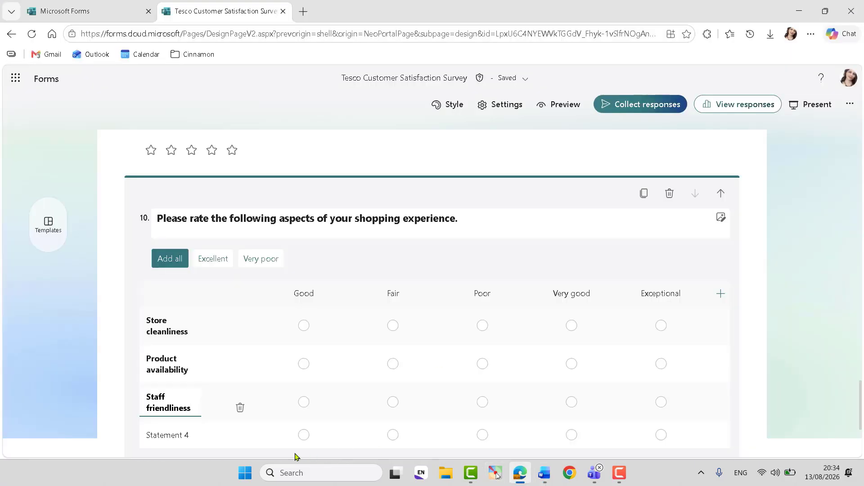
left_click(170, 437)
key("ctrl+v")
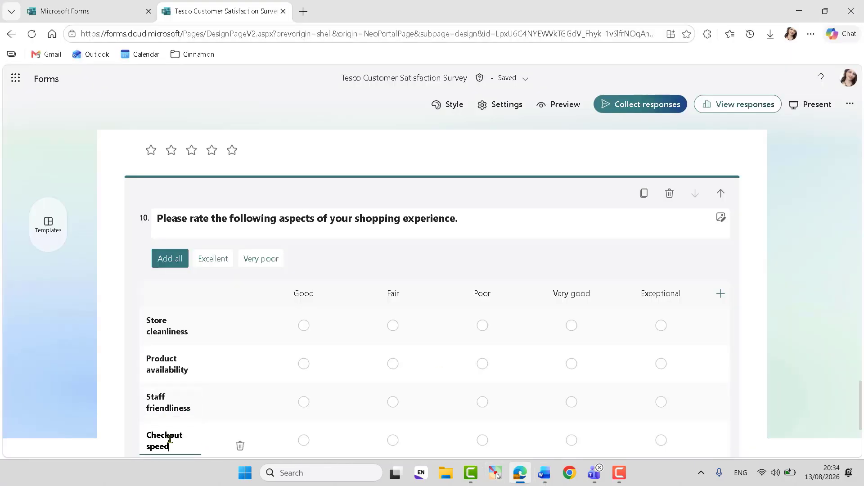
- In the Word document, cut the last statement, "Value for money"
left_click(545, 472)
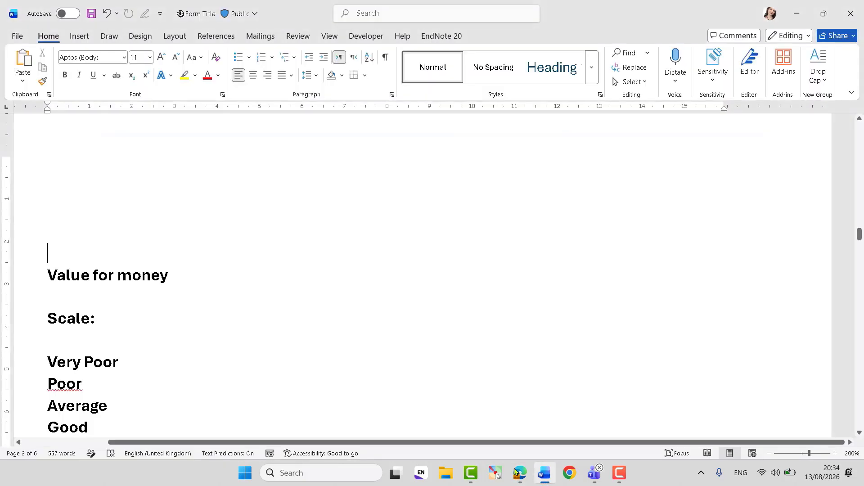
left_click_drag(172, 275, 73, 273)
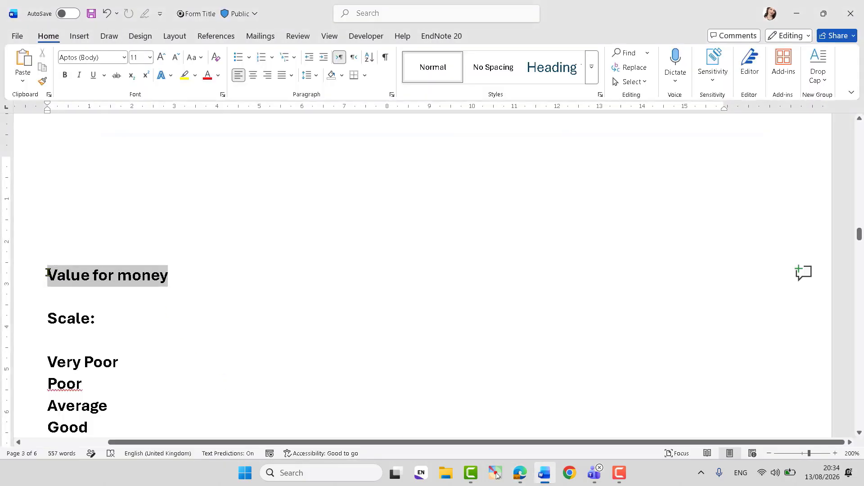
key("ctrl+x")
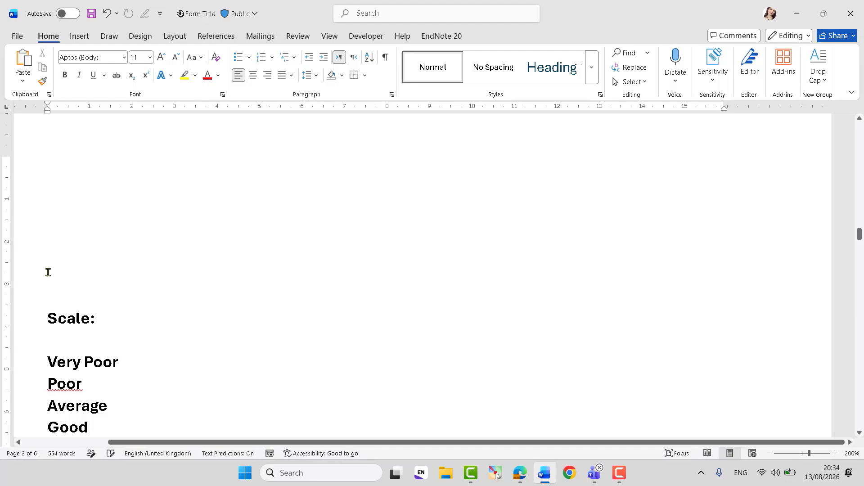
- Back in the survey, add a fifth statement to question 10 reading "Value for money" and finish editing the question
left_click(520, 475)
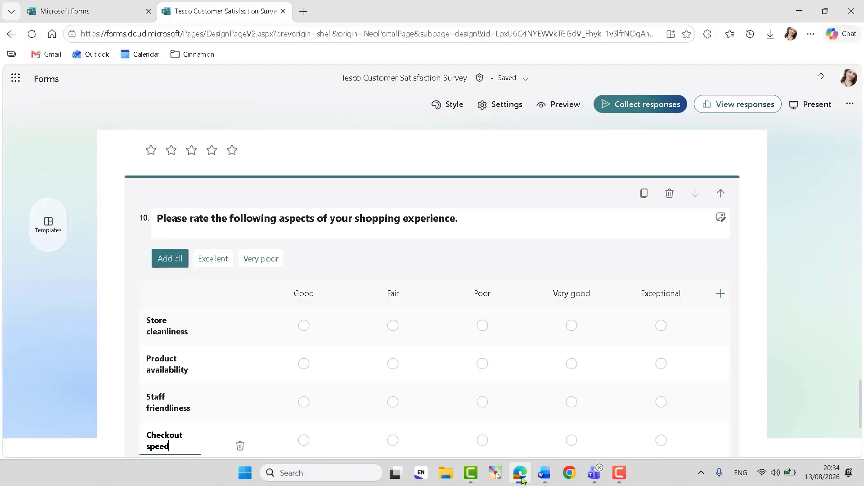
left_click(861, 398)
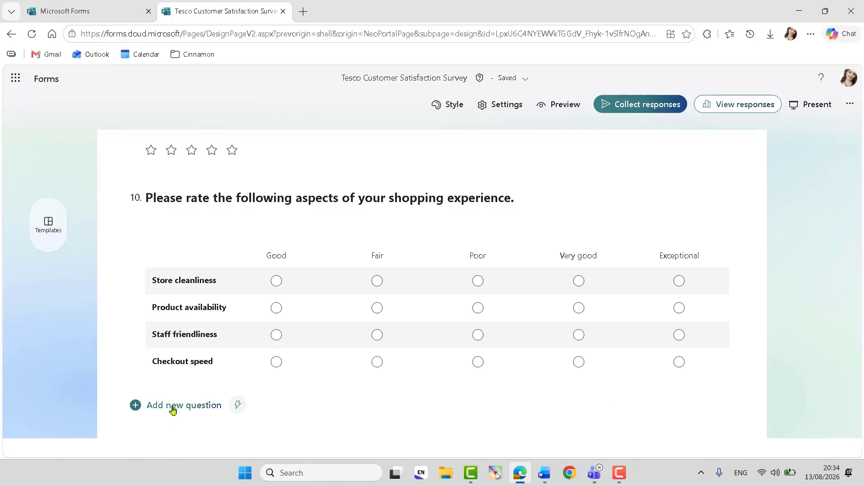
left_click(179, 380)
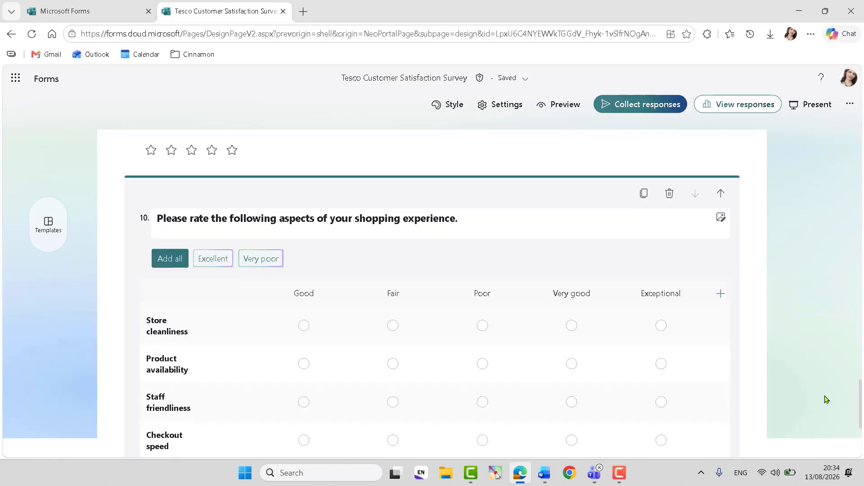
scroll(859, 399, "down", 4)
left_click(862, 437)
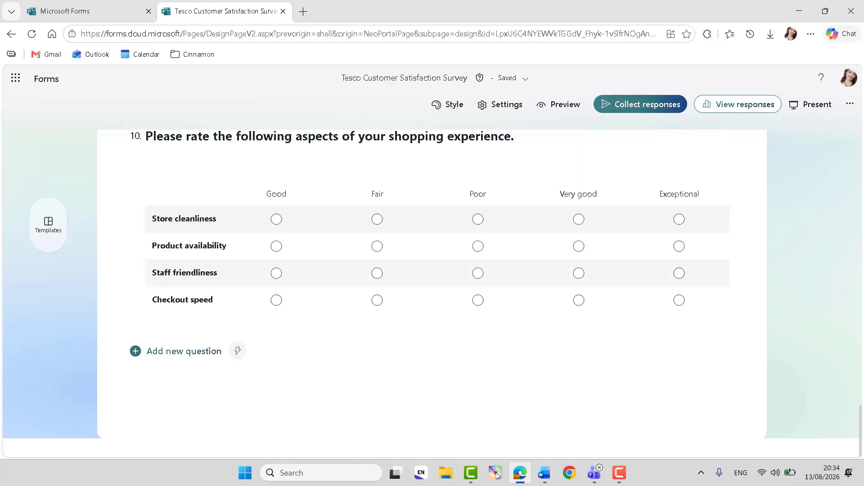
left_click(191, 332)
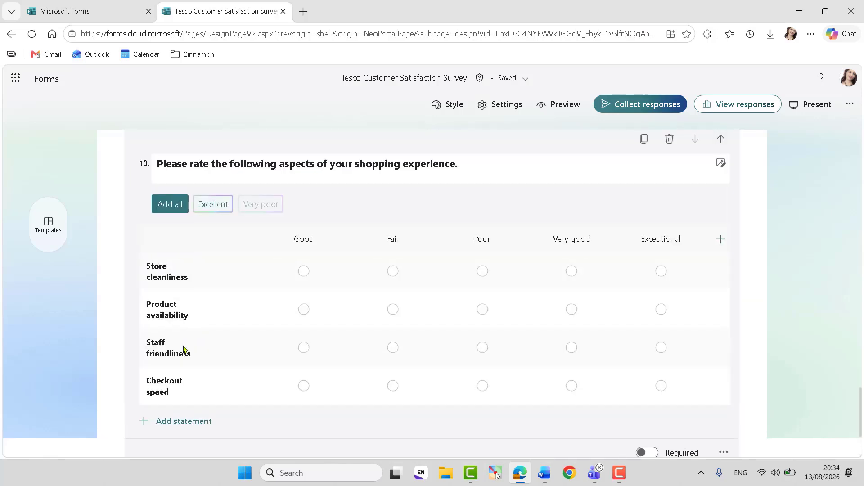
left_click(166, 423)
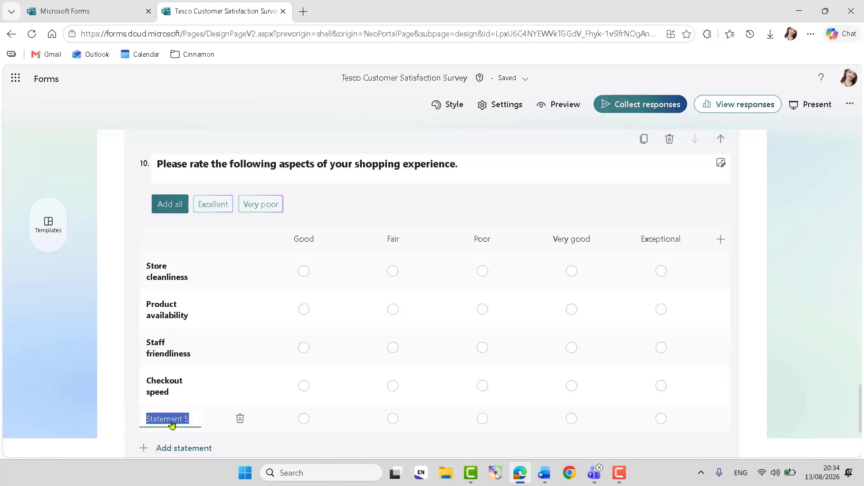
type("Value for money")
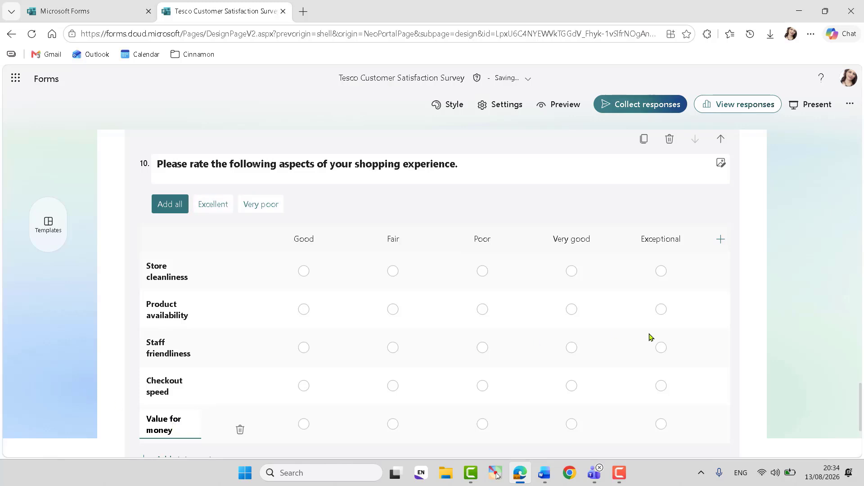
left_click(810, 338)
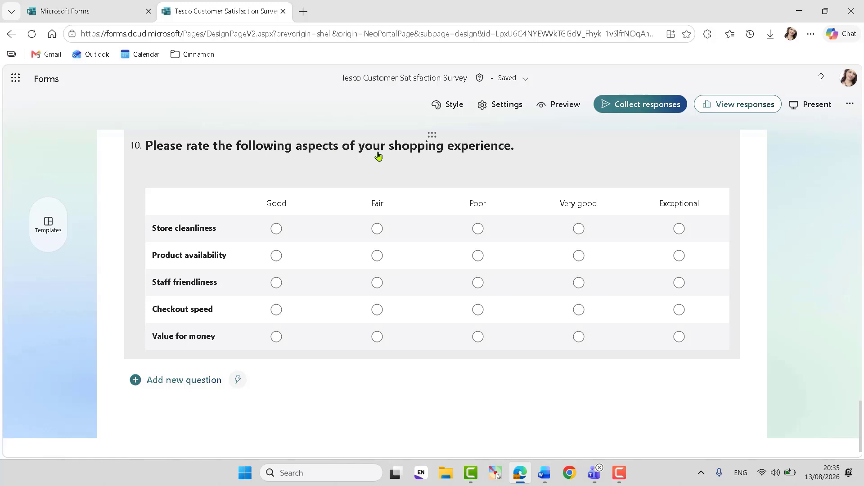
- Check the rating scale in the Word document, and back in the survey add the suggested "Very poor" option to question 10
left_click(546, 474)
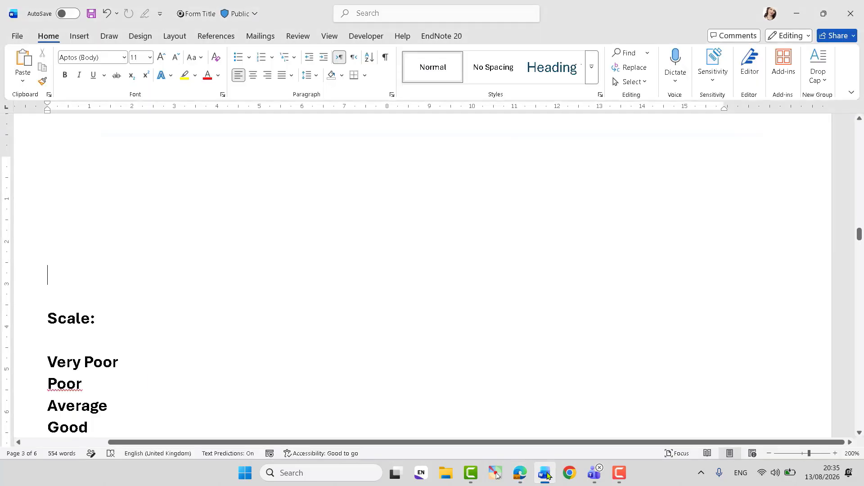
left_click(519, 480)
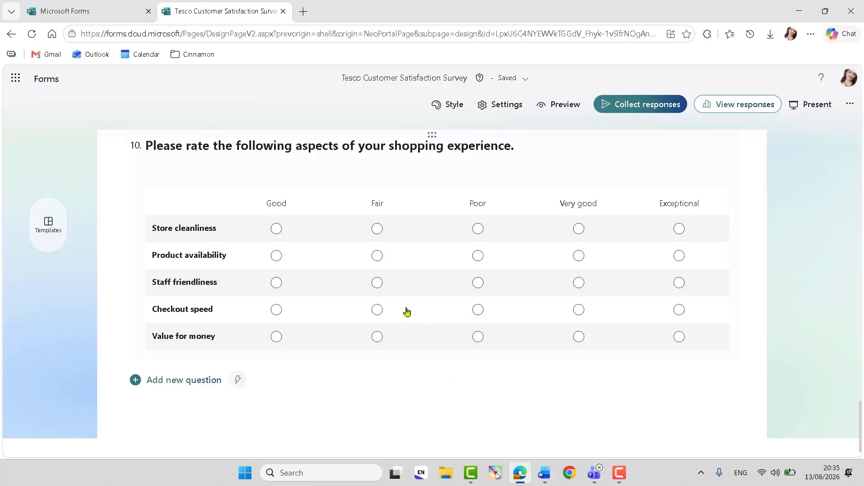
left_click(282, 208)
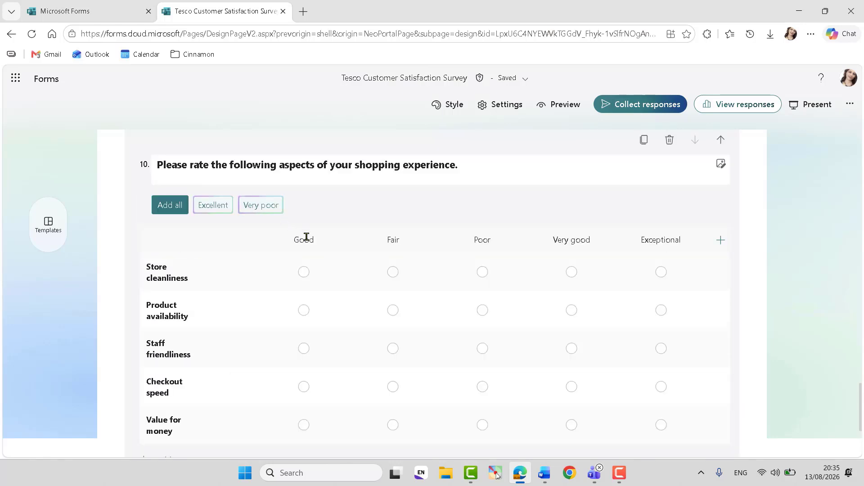
left_click(264, 206)
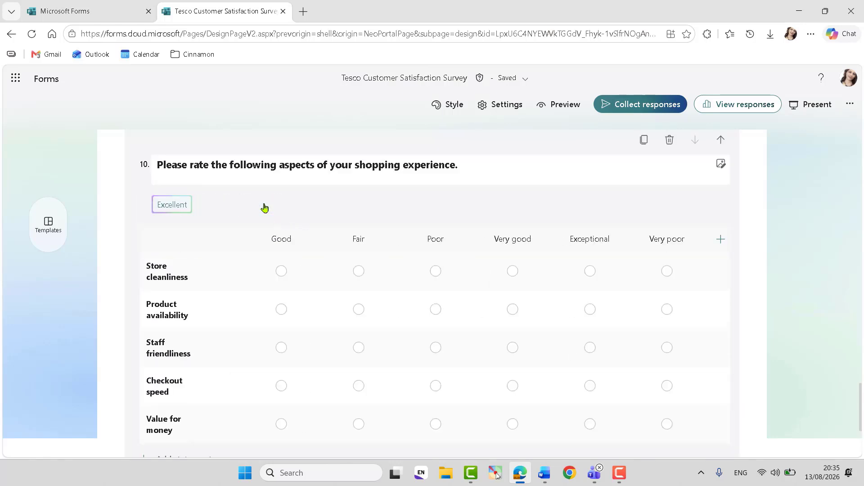
- Replace question 10's first scale option, "Good", with "Very Poor"
left_click(652, 237)
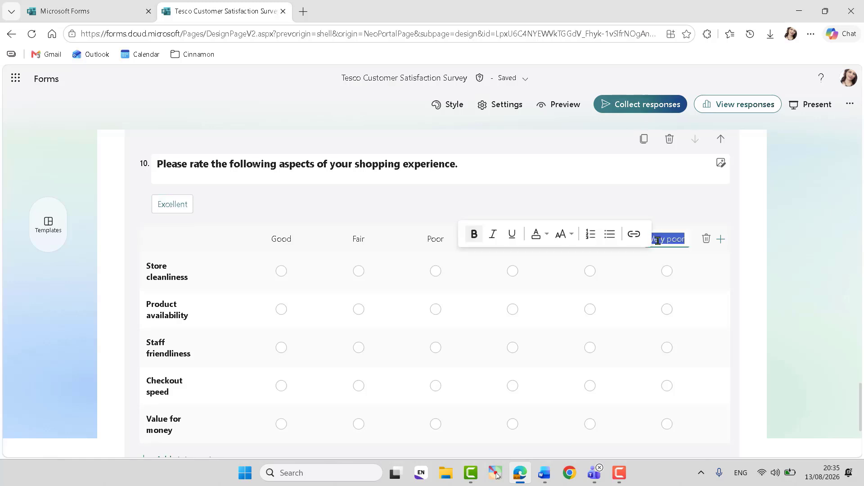
left_click(280, 241)
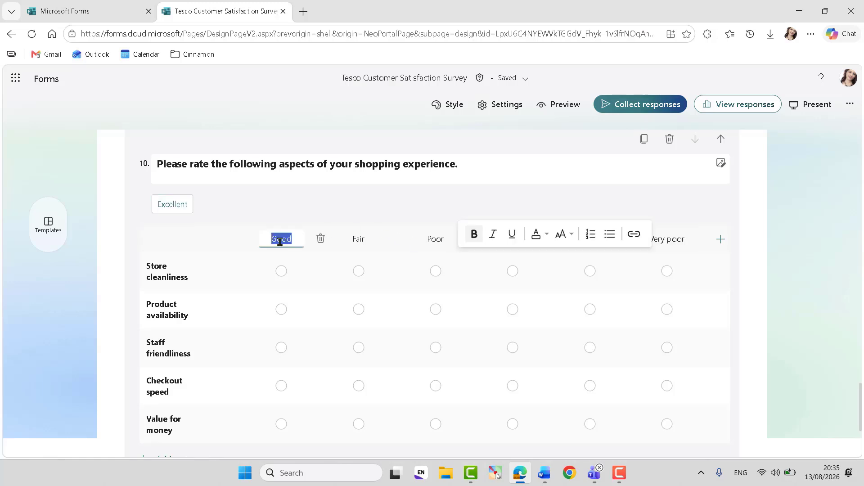
type("Very ")
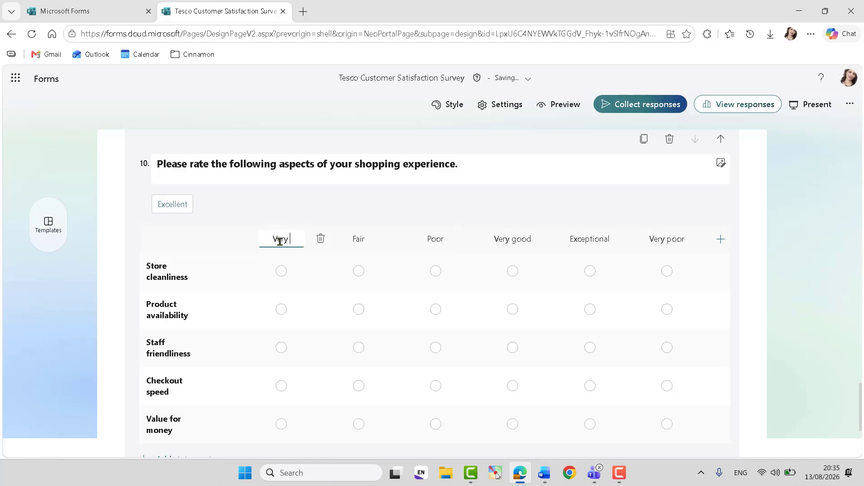
type("Poor")
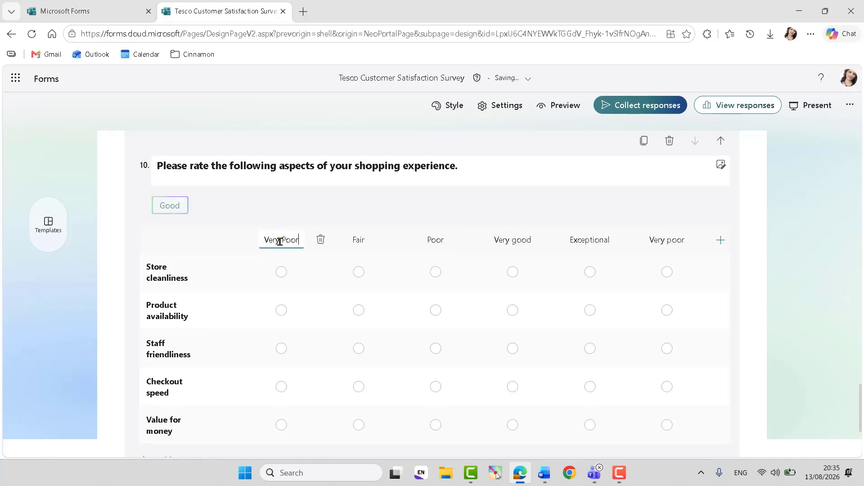
- Check the next scale label in the Word document, and back in the survey delete the "Fair" option from question 10
left_click(543, 472)
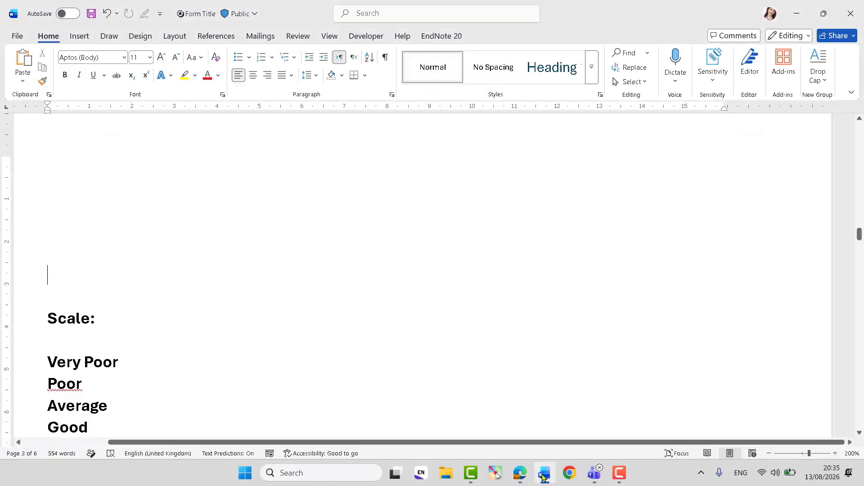
double_click(75, 384)
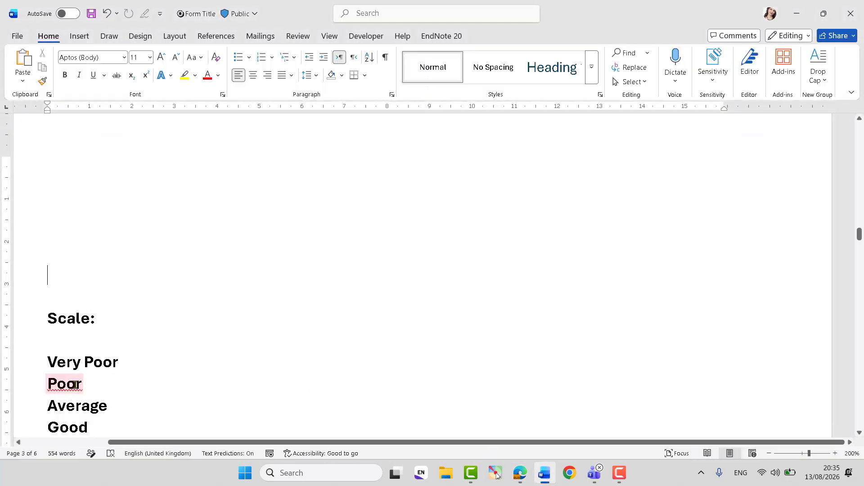
left_click(520, 473)
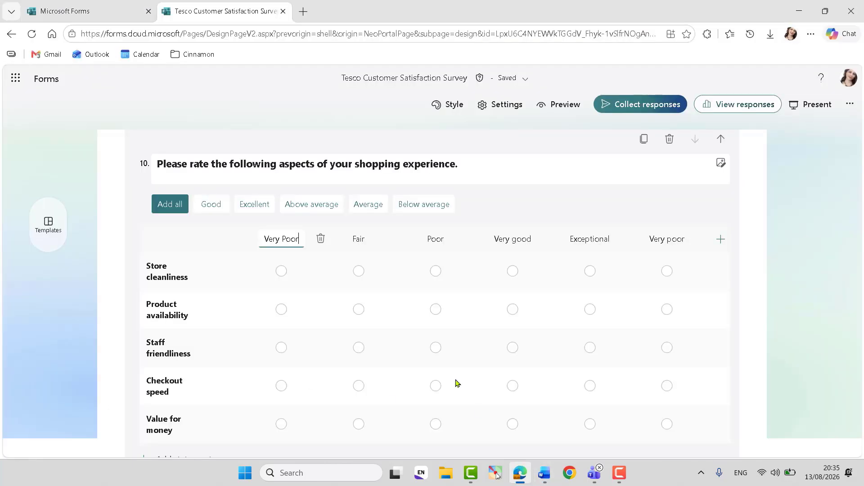
double_click(359, 239)
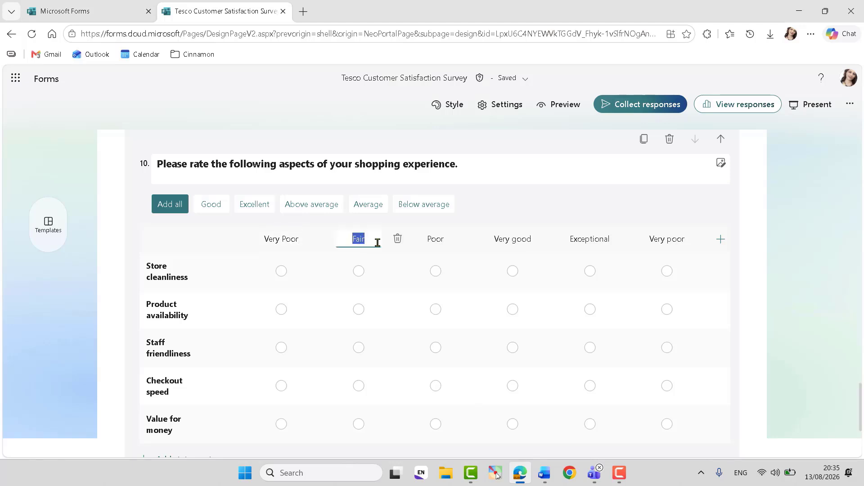
left_click(394, 240)
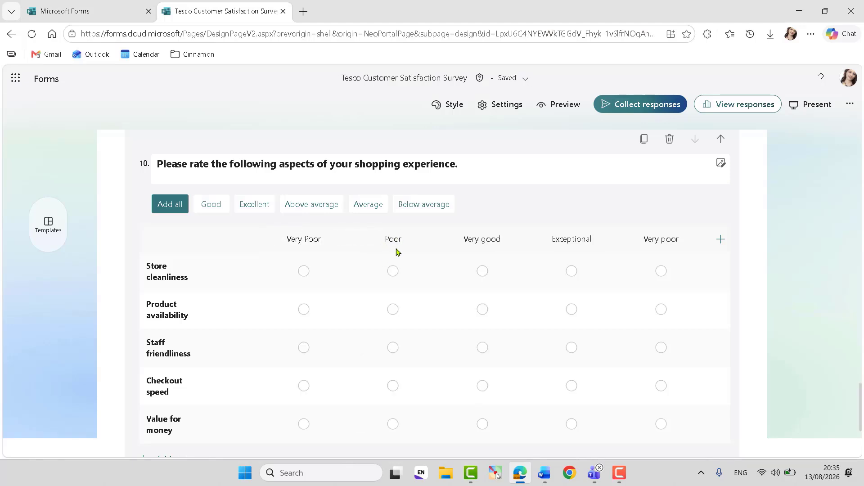
- Rename question 10's third scale option to "Average" and its fourth option to "Good"
double_click(479, 233)
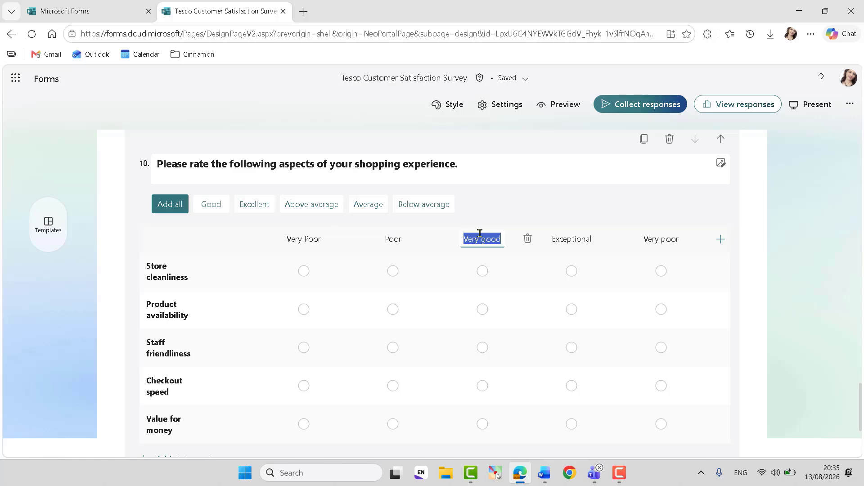
type("Average")
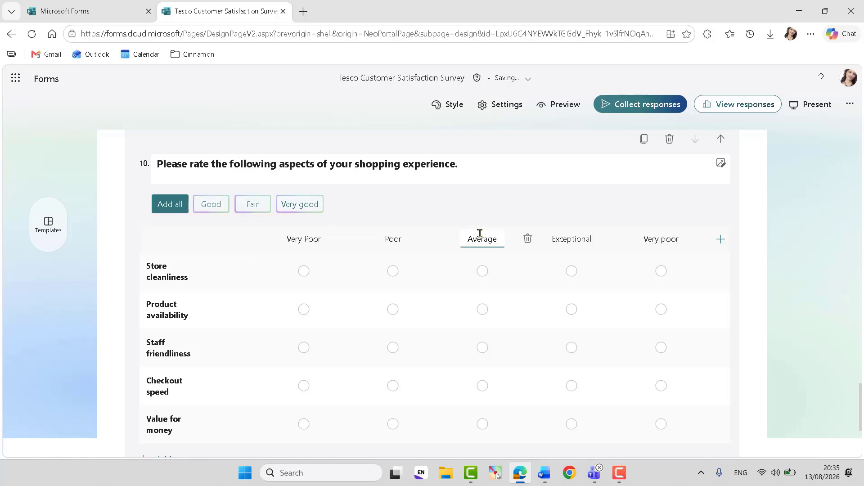
double_click(566, 236)
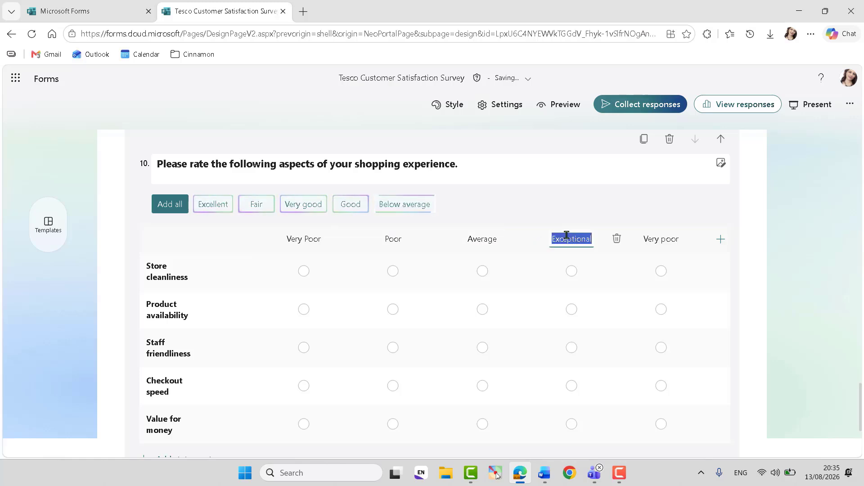
type("Good")
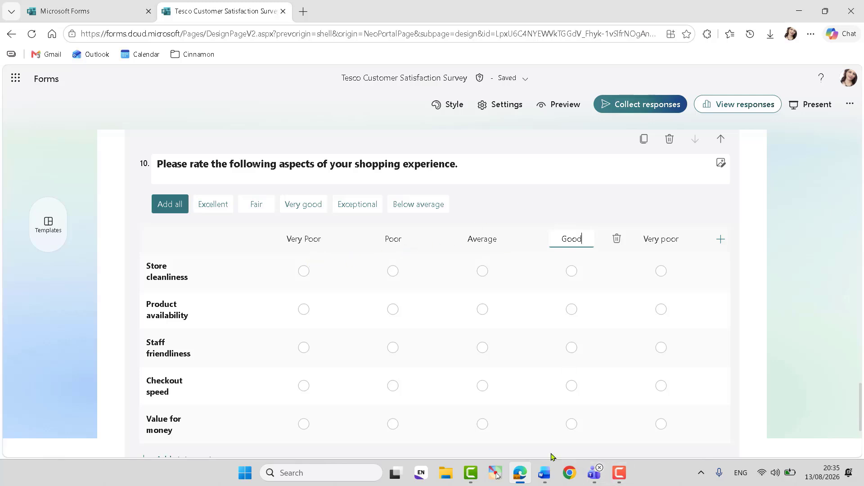
- In the Word document, delete the "Scale:" heading and its list of options from "Very Poor" to "Excellent" above question 11
left_click(545, 473)
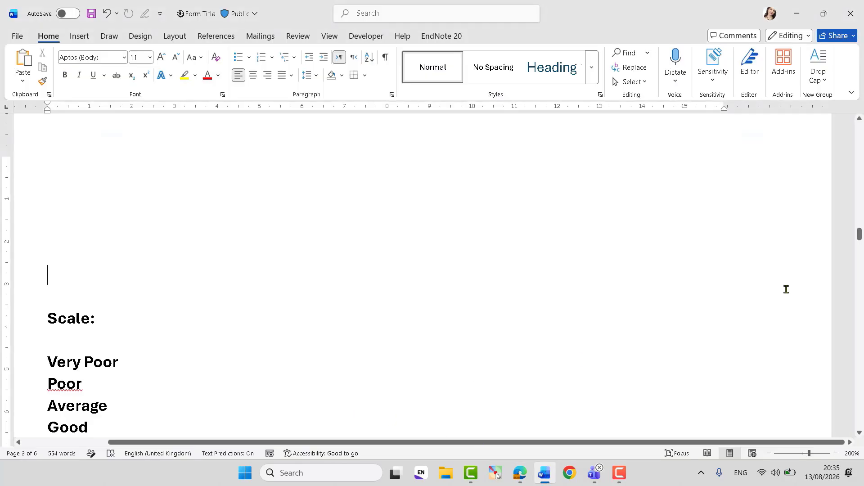
left_click(860, 237)
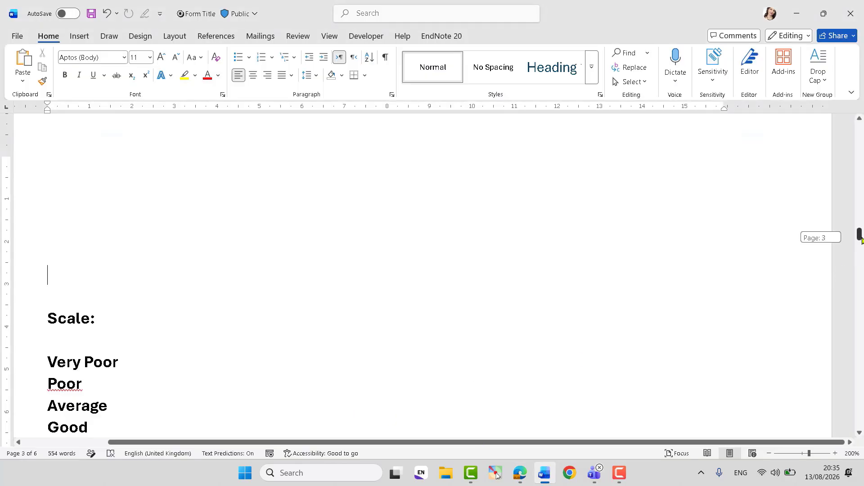
left_click_drag(861, 240, 860, 243)
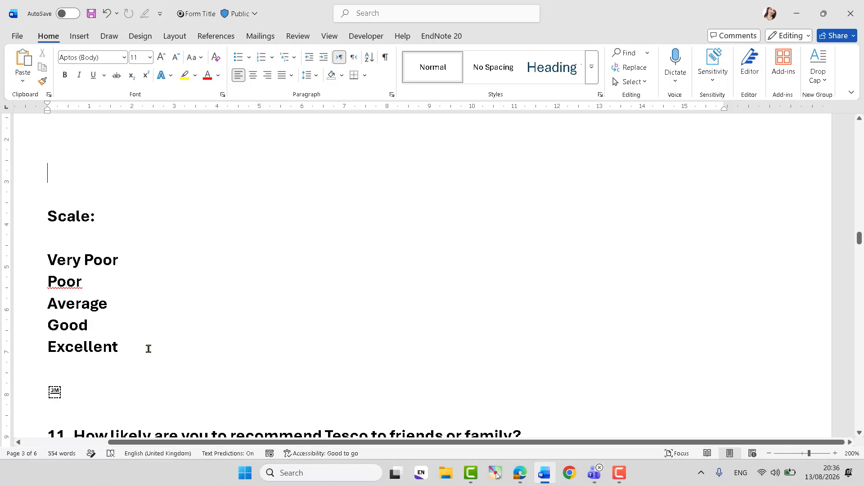
left_click_drag(149, 349, 55, 192)
key("Delete")
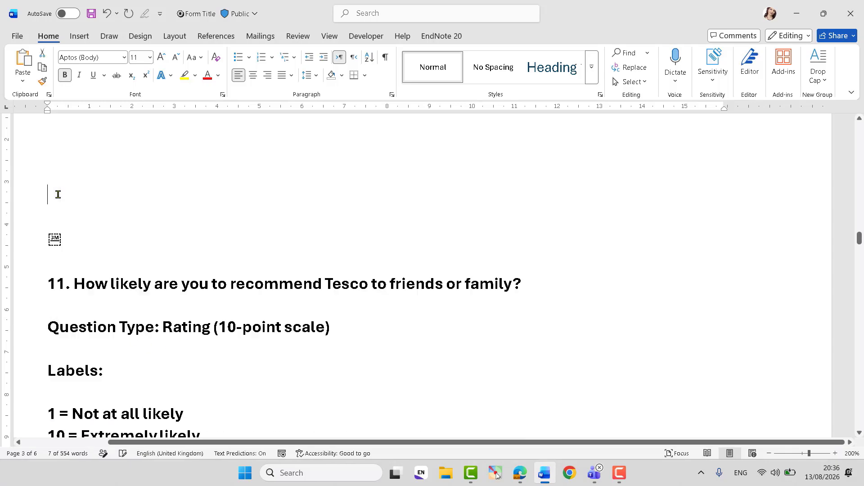
- Back in the survey, replace question 10's last scale option with "Excellent" and finish editing the question
left_click(518, 475)
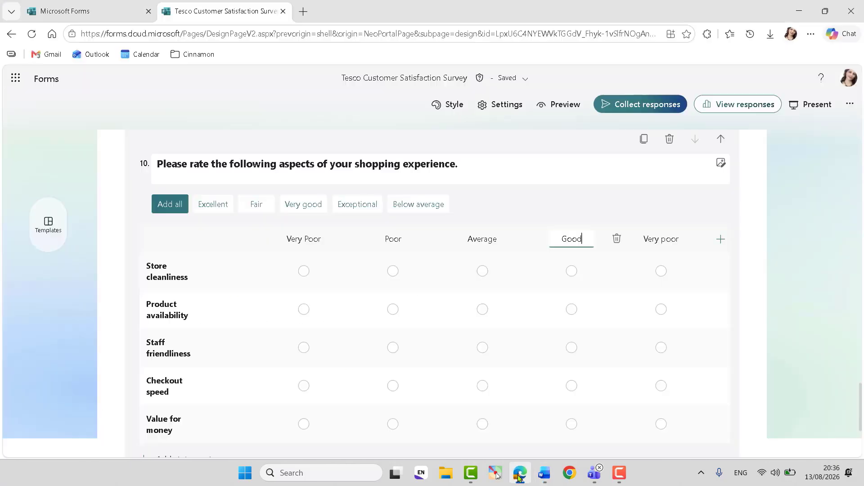
left_click(650, 236)
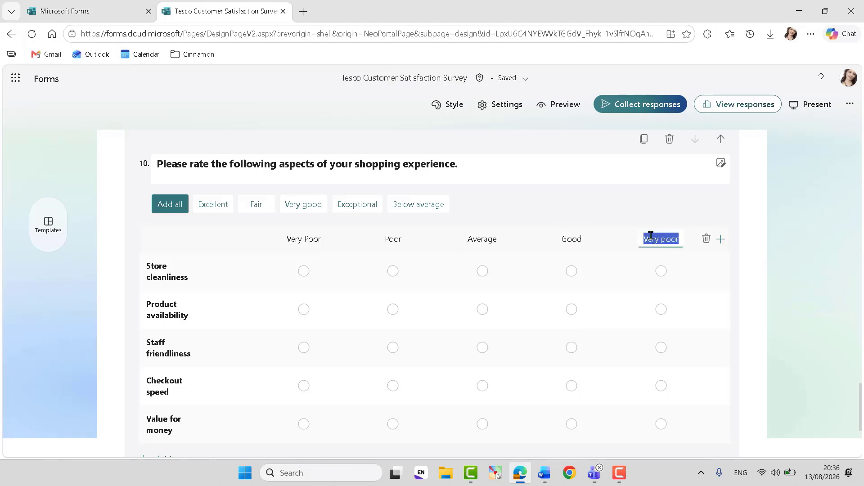
type("Excellent")
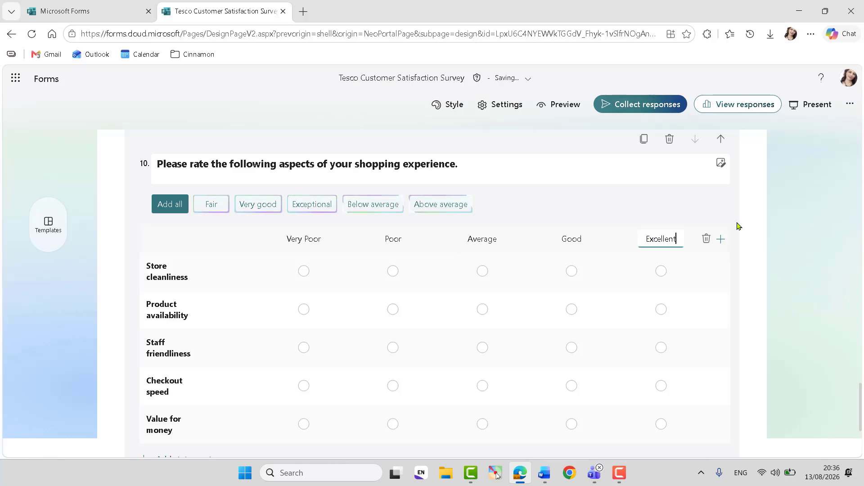
left_click(803, 231)
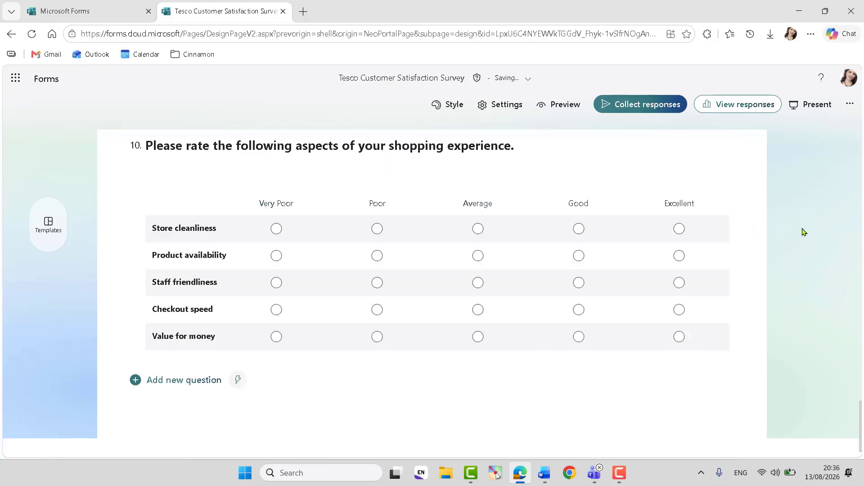
- Reopen question 10 and try out adding a sixth scale option and a sixth statement, deleting each one again
left_click(645, 202)
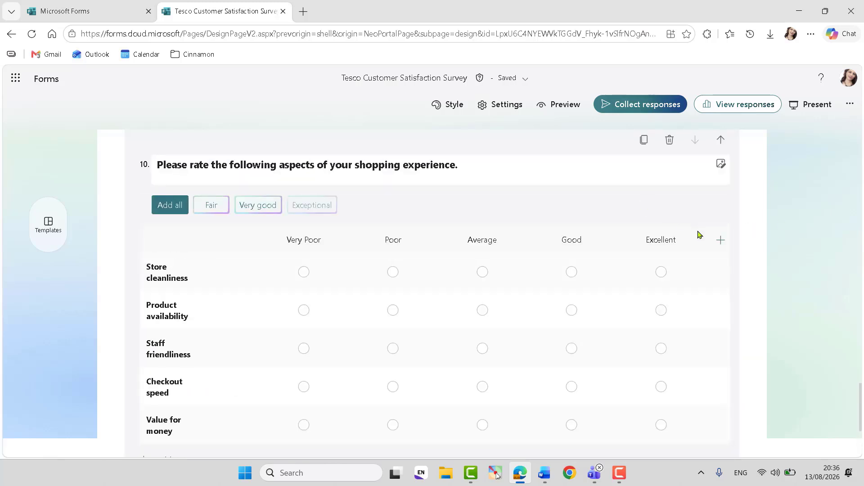
left_click(720, 240)
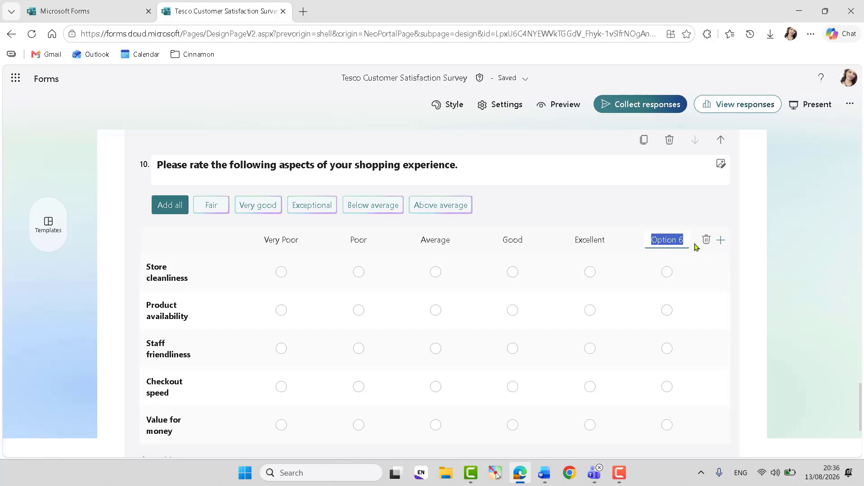
left_click(707, 239)
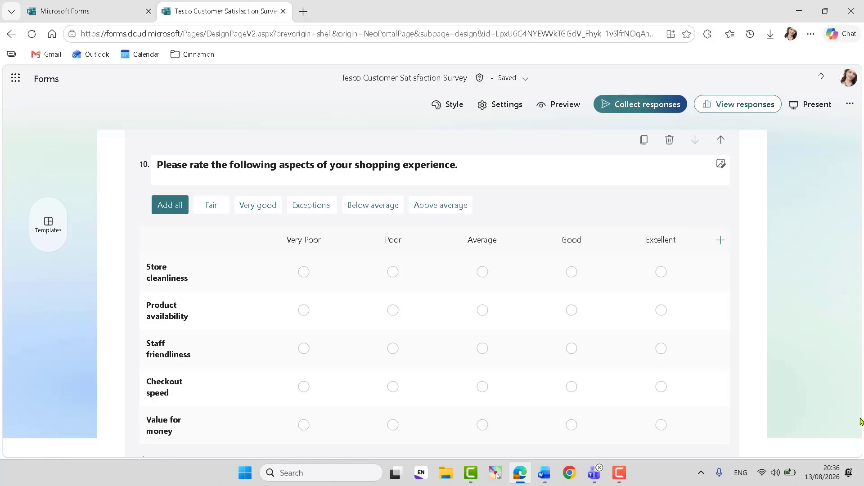
scroll(176, 407, "down", 1)
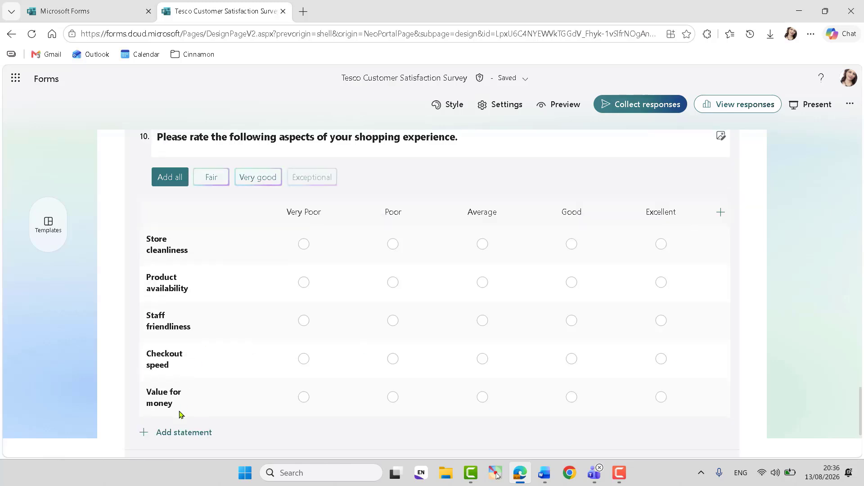
left_click(186, 434)
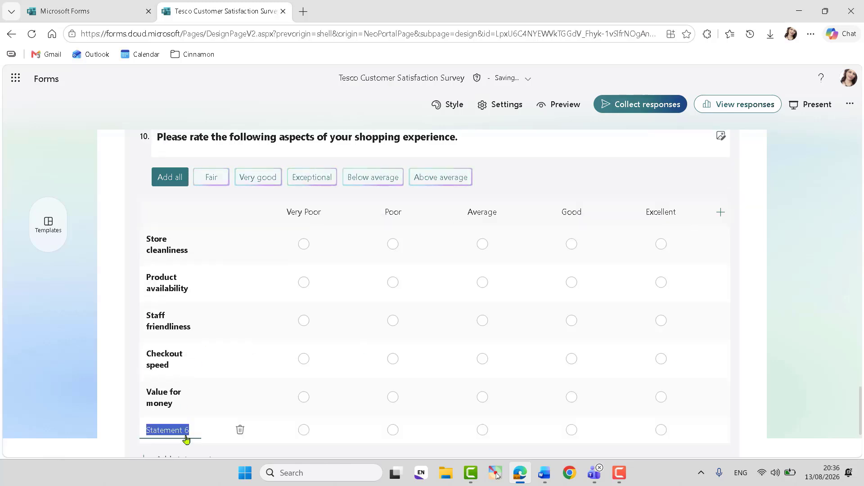
left_click(240, 430)
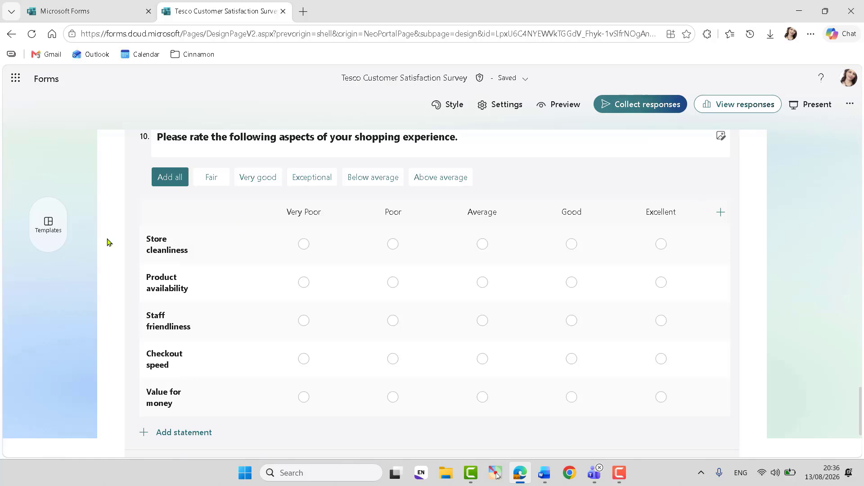
left_click(721, 214)
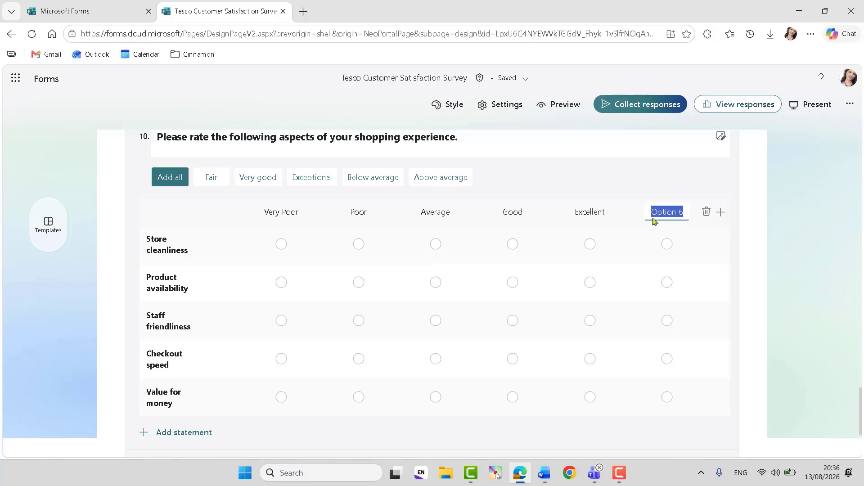
left_click(707, 212)
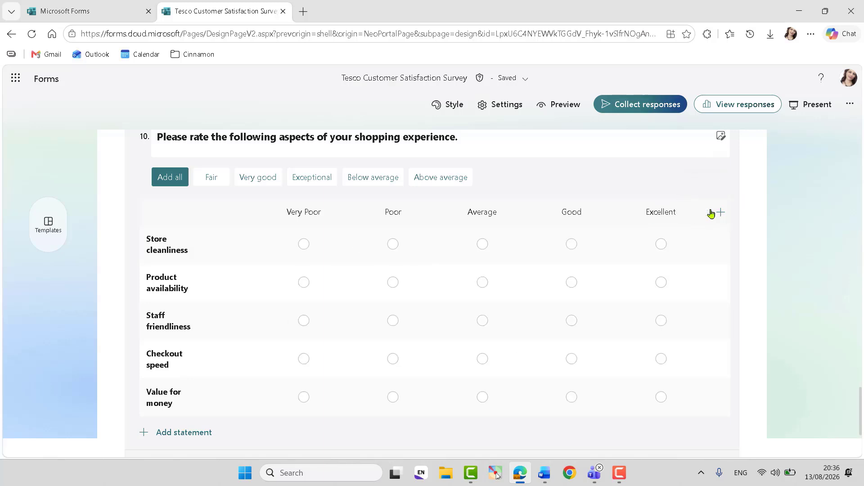
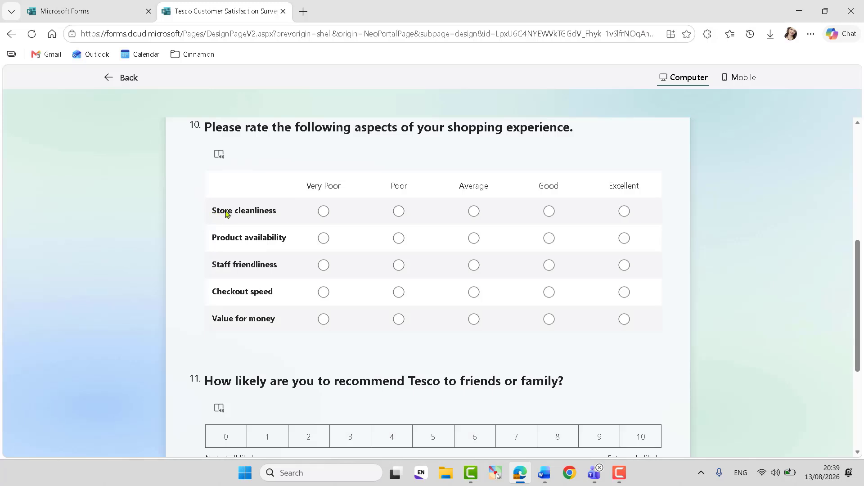
- In the preview, rate question 10's statements Average, Good, Excellent, Good and Poor from first to last, and clear the answers
left_click(474, 211)
left_click(548, 241)
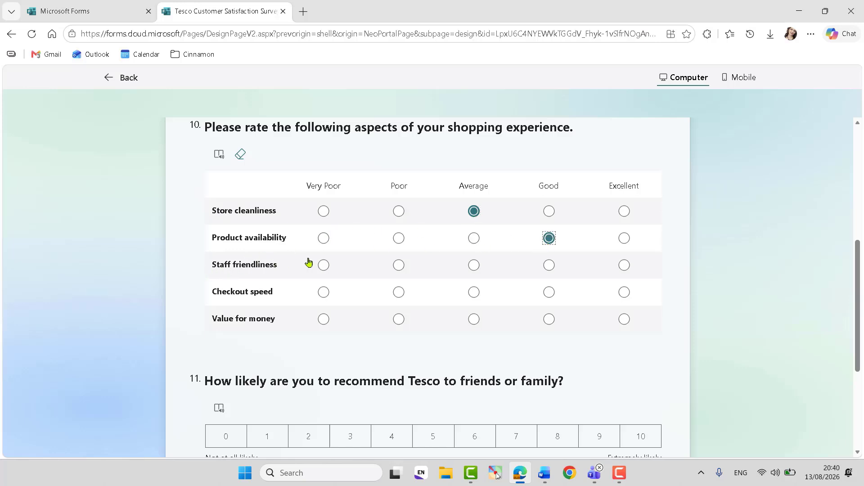
left_click(618, 269)
left_click(546, 294)
left_click(398, 320)
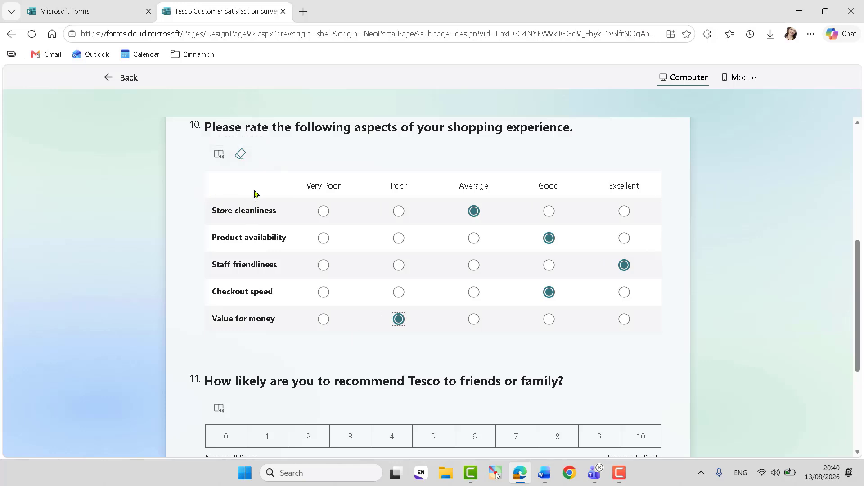
left_click(210, 211)
left_click(241, 155)
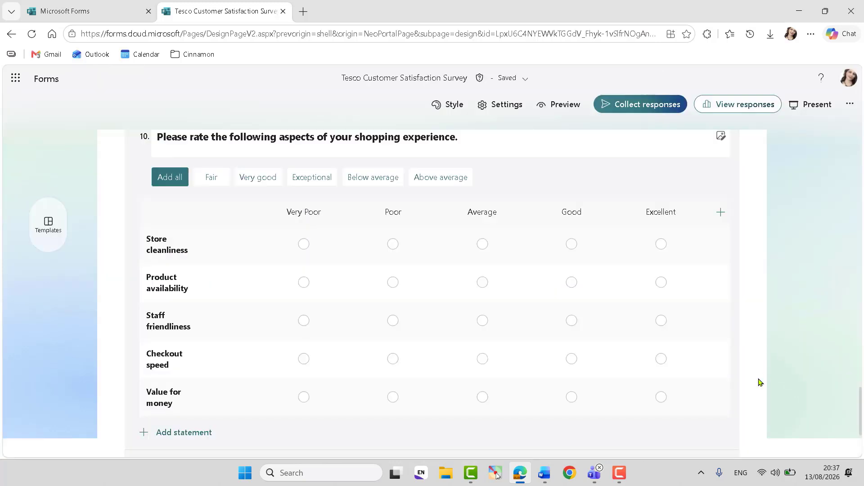
- Copy question 11's text, "How likely are you to recommend Tesco to friends or family?", from the Word document and return to the survey
left_click(546, 471)
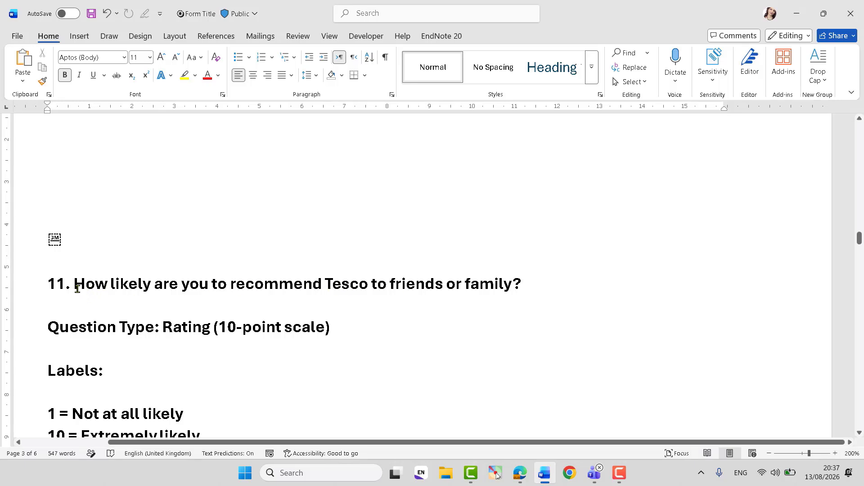
left_click_drag(77, 289, 548, 294)
key("ctrl+c")
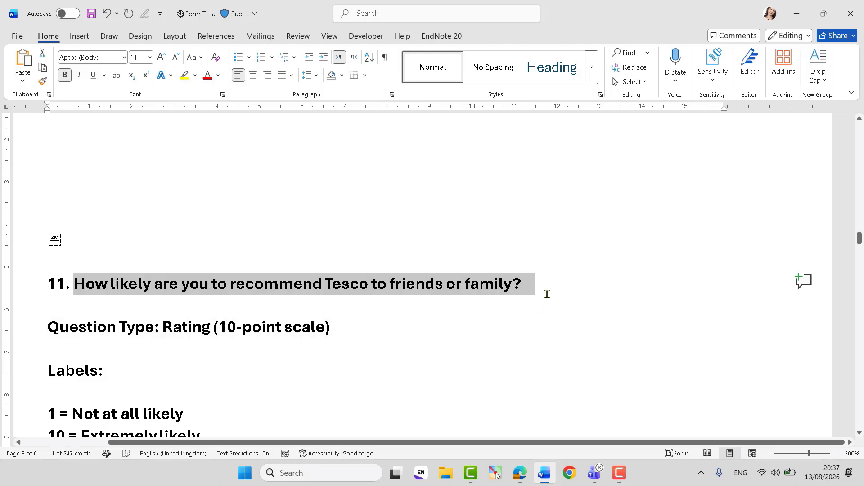
left_click(520, 474)
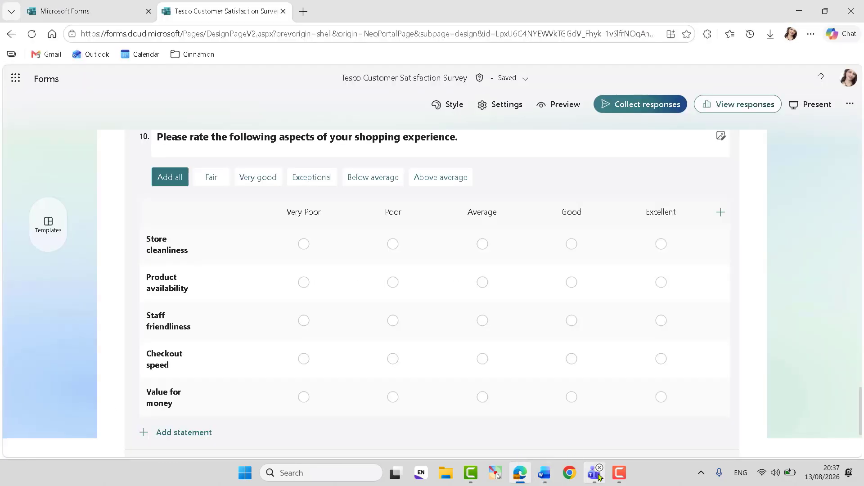
left_click(545, 473)
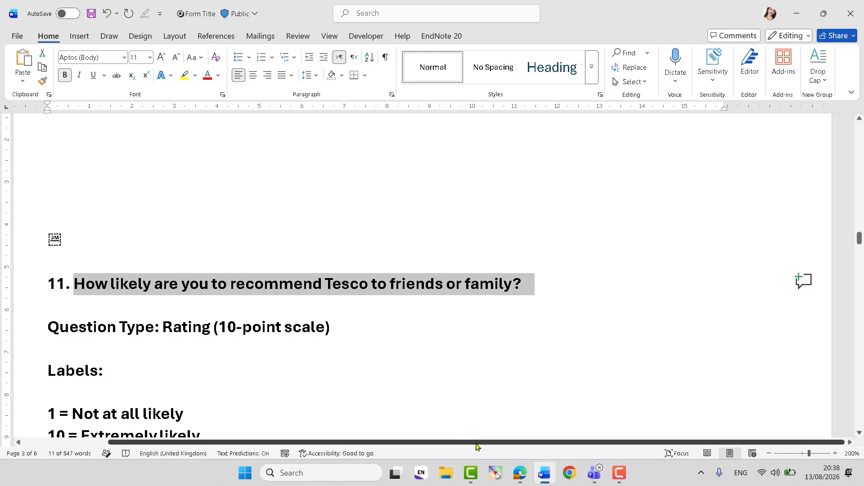
key("alt+Tab")
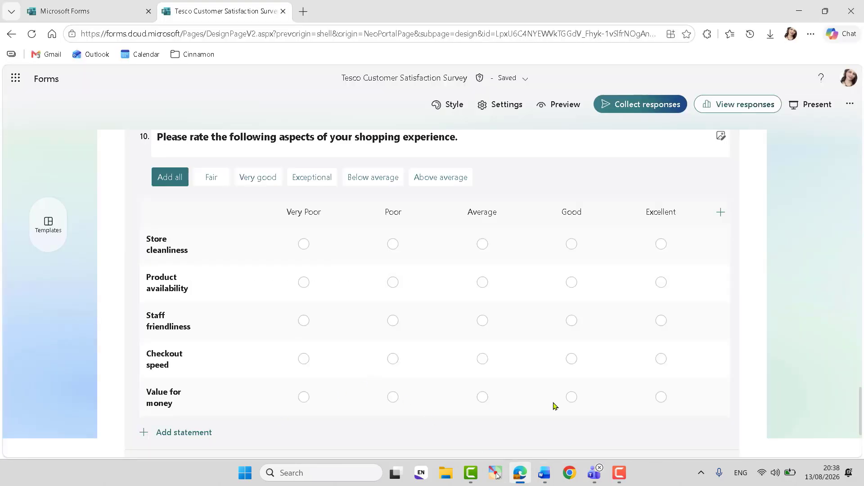
- Add a Net Promoter Score question after question 10 with the text "How likely are you to recommend Tesco to friends or family?"
left_click_drag(861, 403, 862, 425)
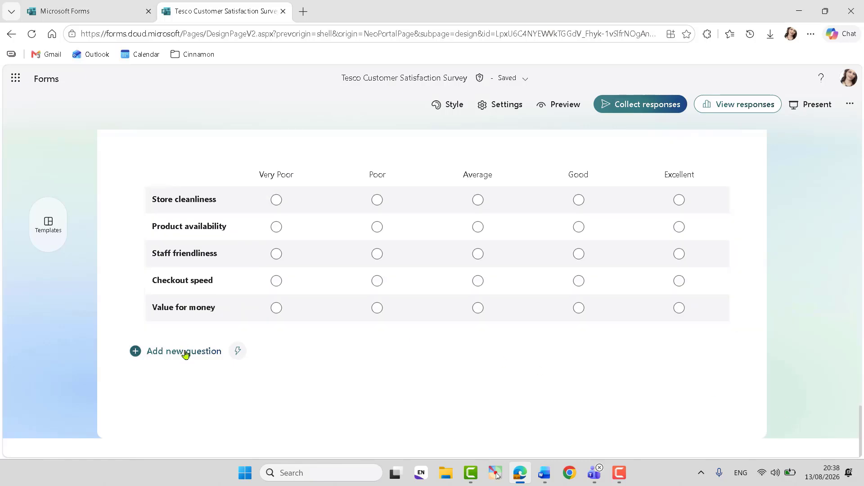
left_click(186, 351)
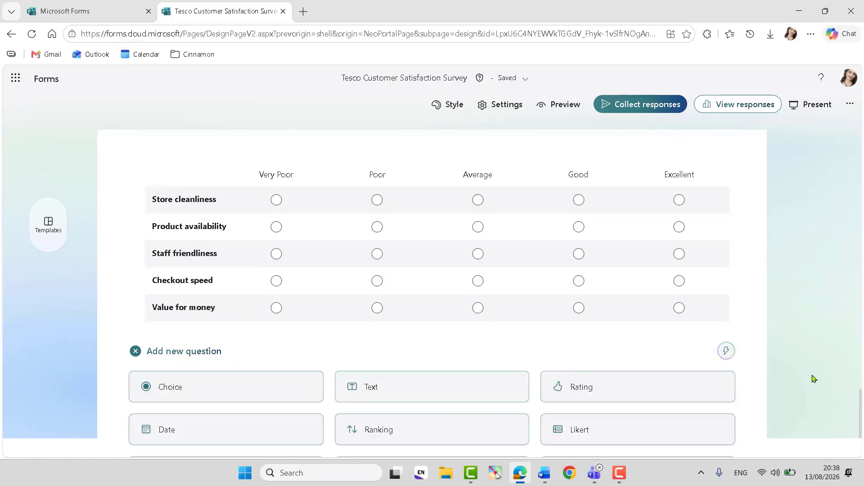
left_click_drag(860, 411, 860, 435)
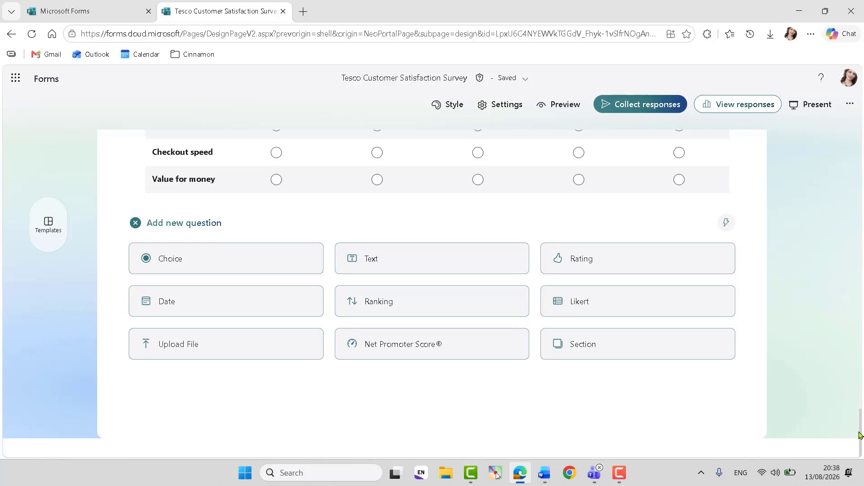
left_click(362, 349)
key("ctrl+v")
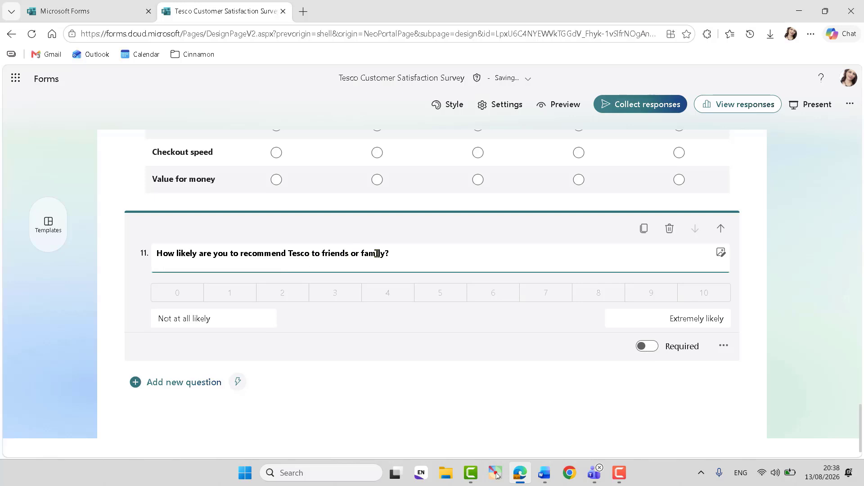
- Set question 11's text size to Large and finish editing the question
triple_click(351, 252)
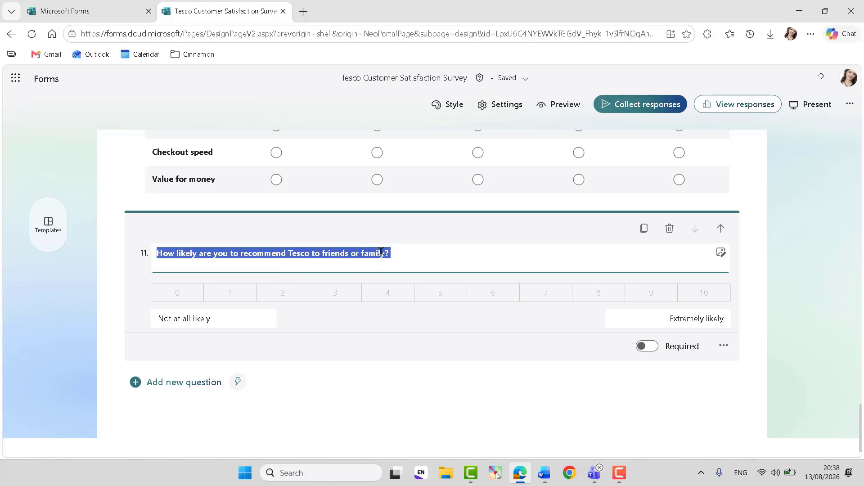
left_click_drag(382, 255, 156, 255)
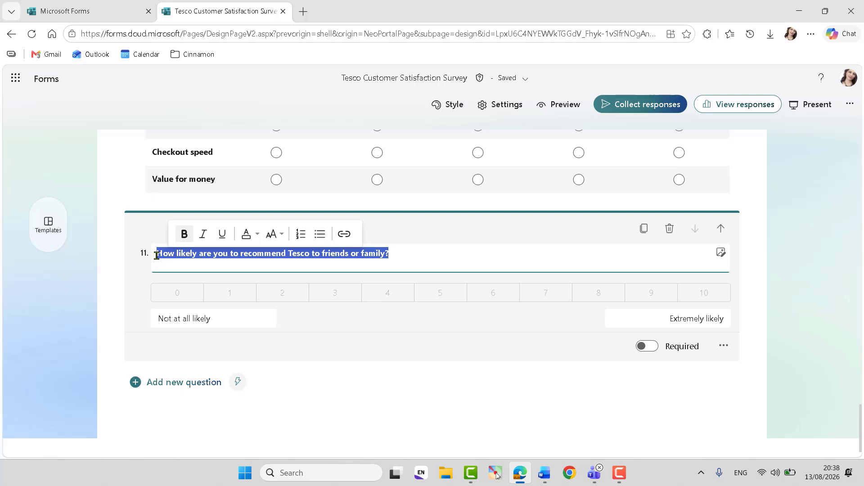
left_click(274, 235)
left_click(303, 265)
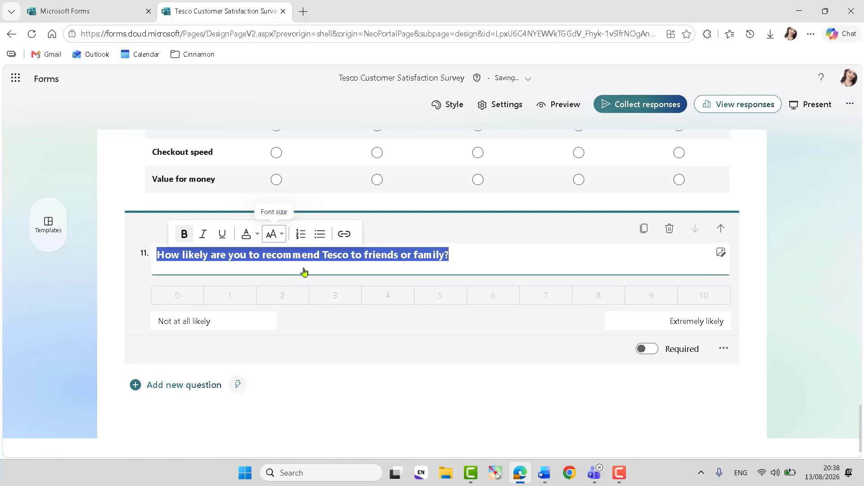
left_click(349, 382)
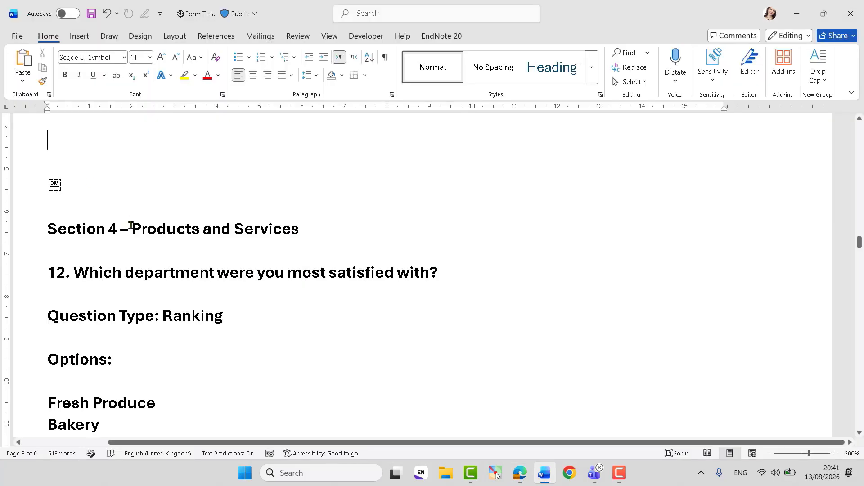
- Copy "Products and Services" from the Word document and use it as the title of a new section after question 11
left_click_drag(131, 226, 149, 226)
key("ctrl+c")
left_click(299, 231)
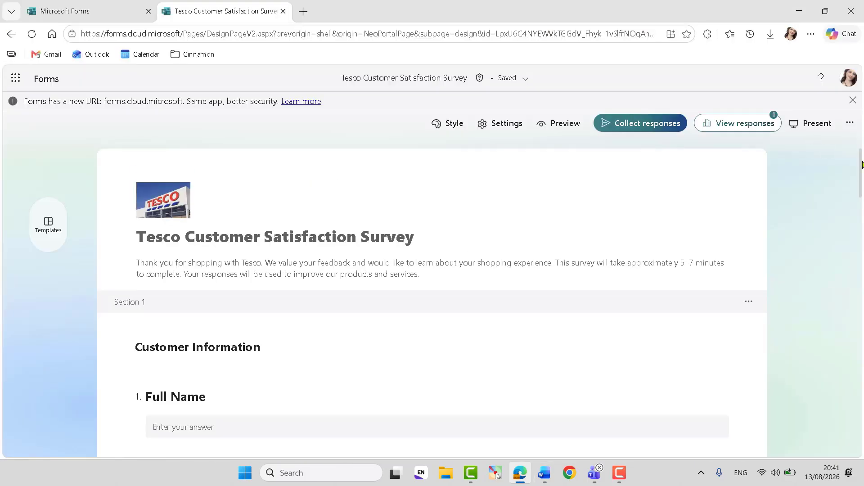
left_click_drag(861, 169, 861, 447)
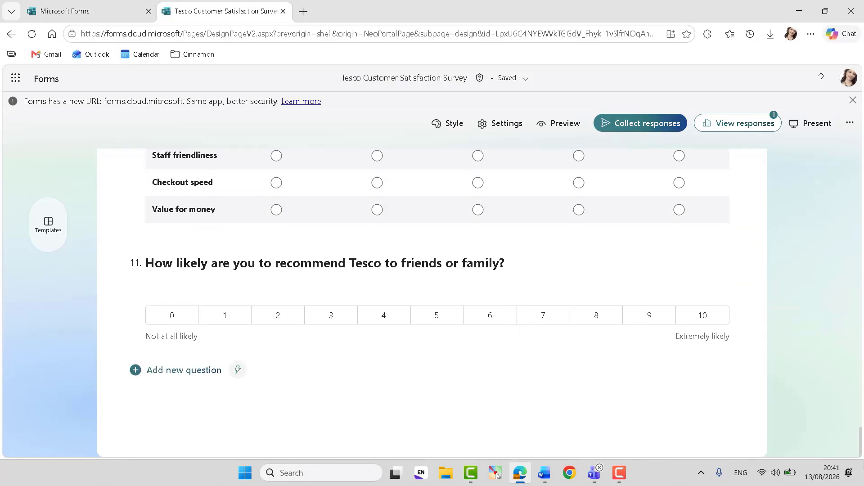
left_click(187, 370)
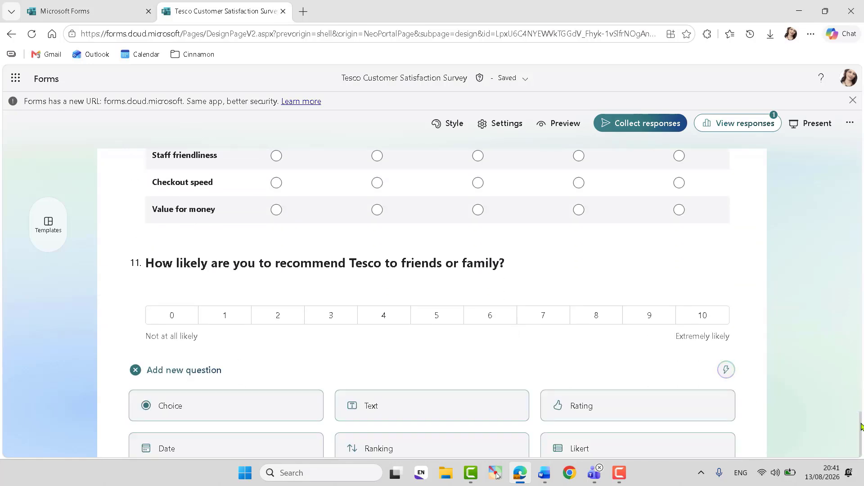
scroll(861, 432, "down", 3)
left_click(605, 372)
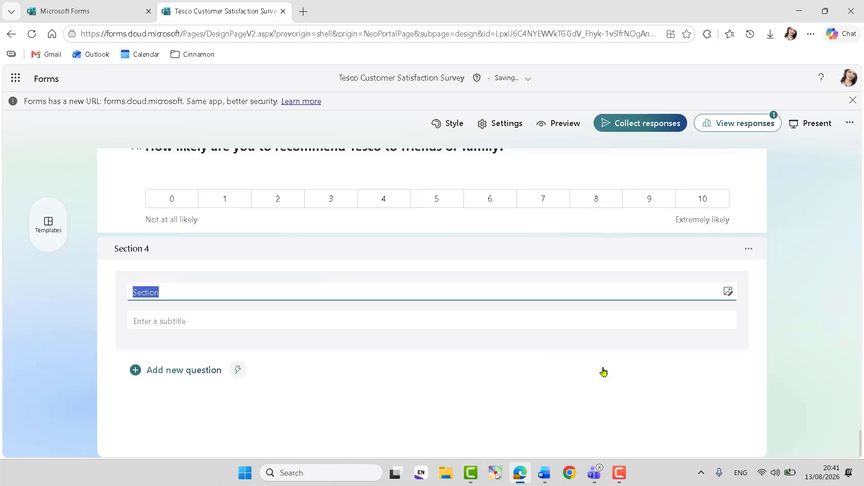
key("ctrl+v")
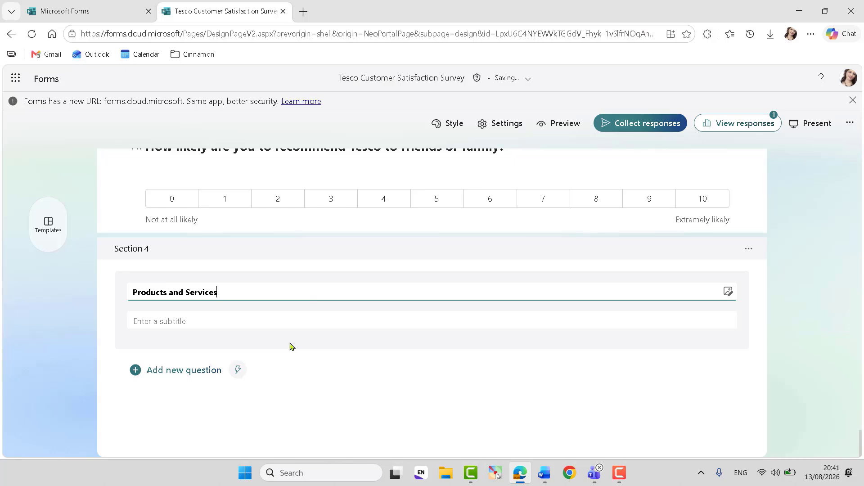
- In the Word document, copy question 12's text, "Which department were you most satisfied with?", and delete it there
left_click(544, 472)
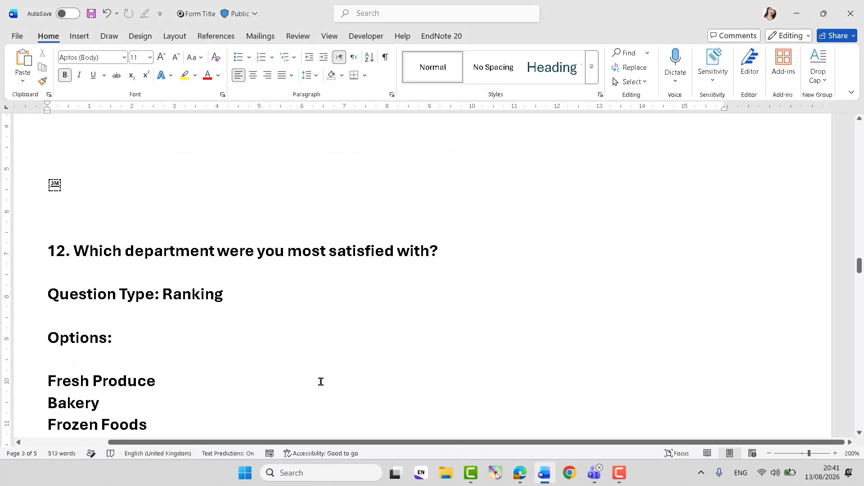
scroll(320, 381, "down", 2)
left_click_drag(74, 150, 455, 151)
key("ctrl+c")
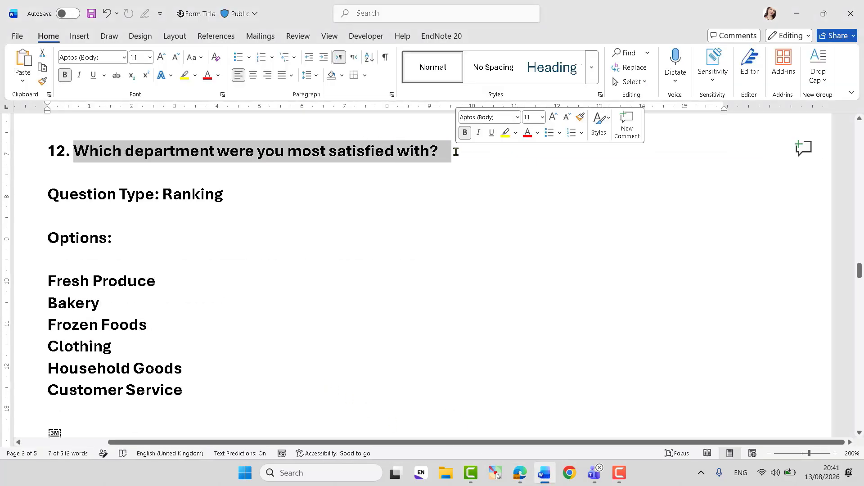
key("Delete")
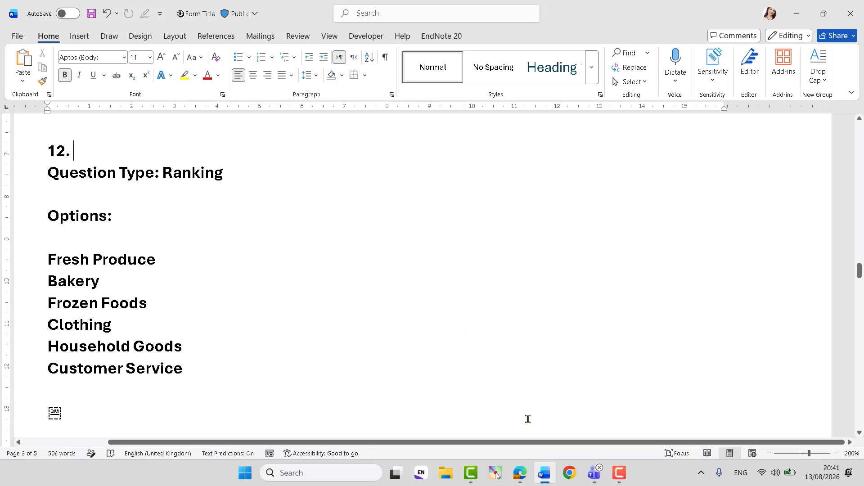
- Back in the survey, add a Ranking question to section 4 with the text "Which department were you most satisfied with?"
left_click(522, 473)
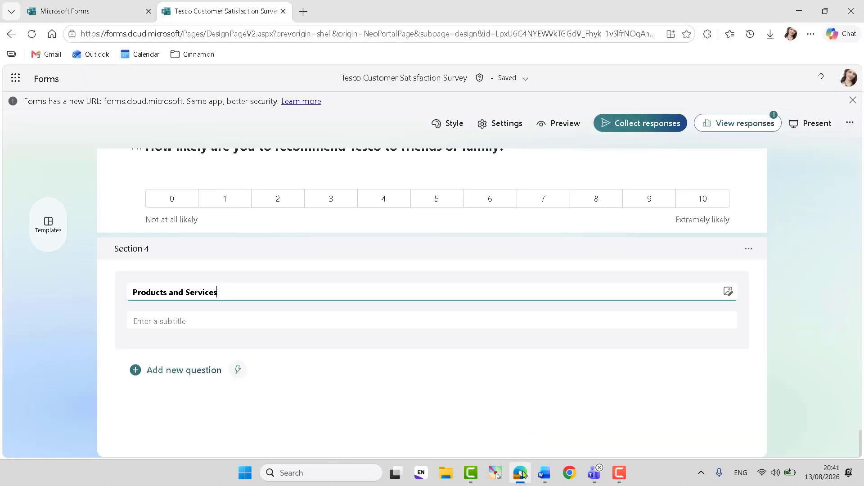
left_click(185, 371)
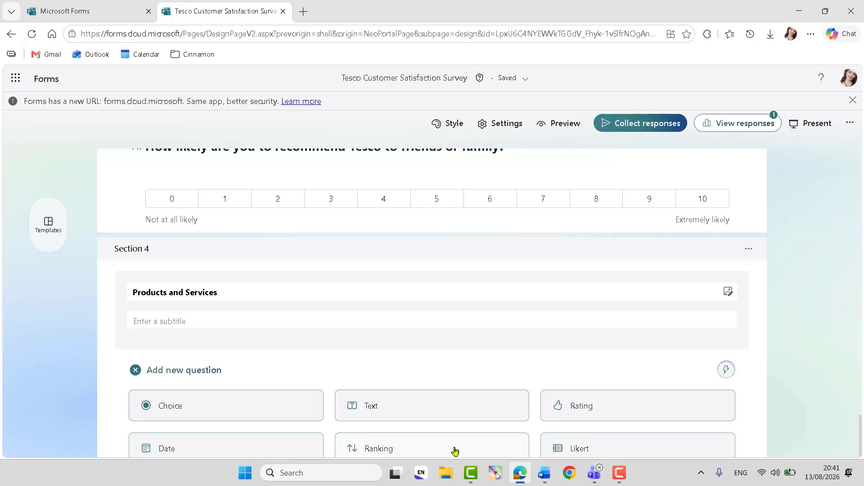
scroll(860, 436, "down", 2)
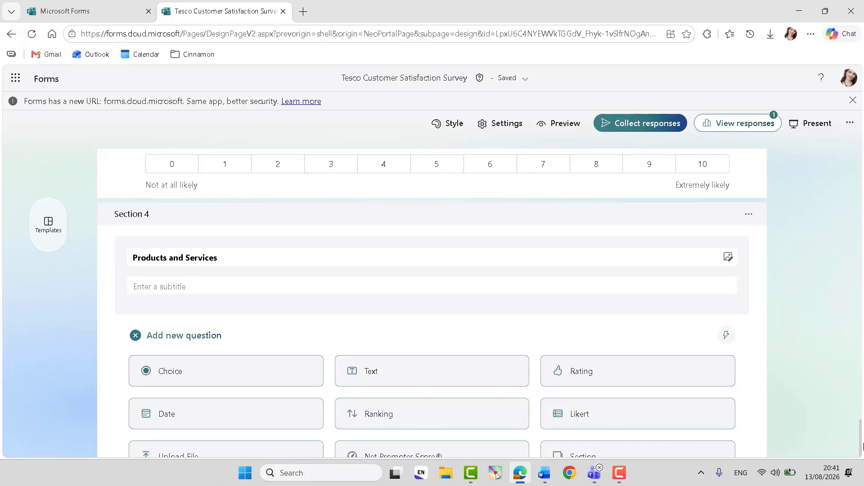
left_click(380, 320)
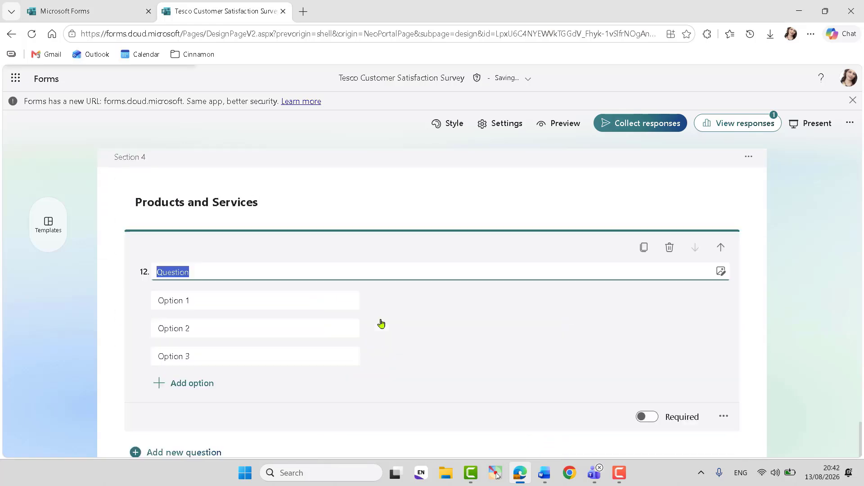
key("ctrl+v")
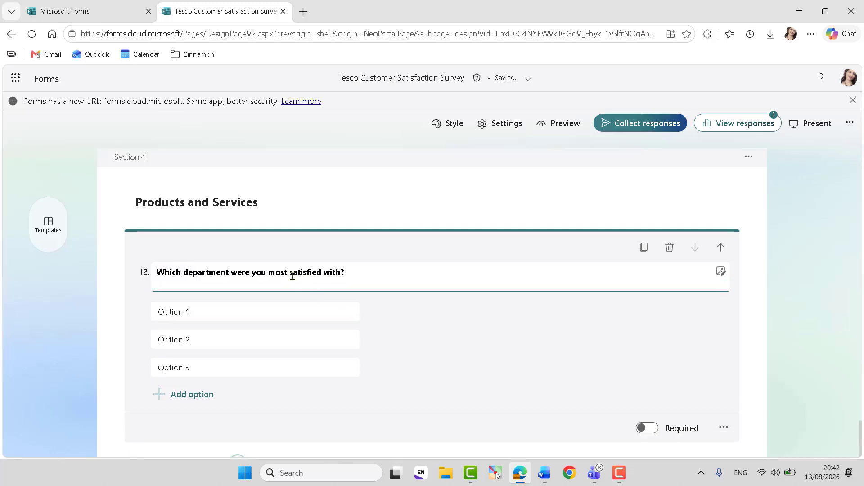
- Set question 12's text size to Large and delete its placeholder options "Option 3" and "Option 2"
triple_click(288, 272)
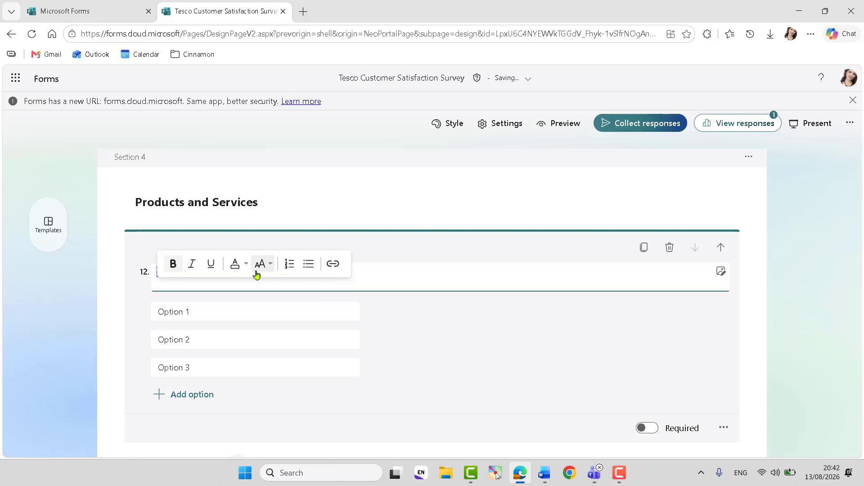
left_click(256, 267)
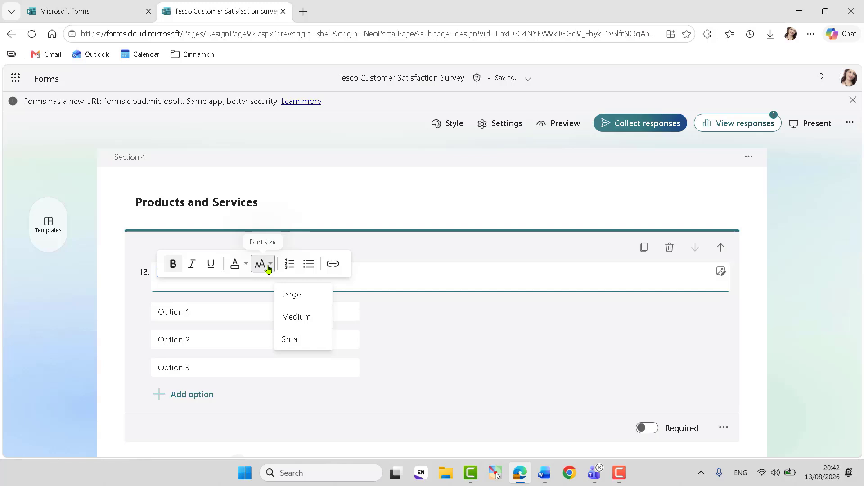
left_click(290, 295)
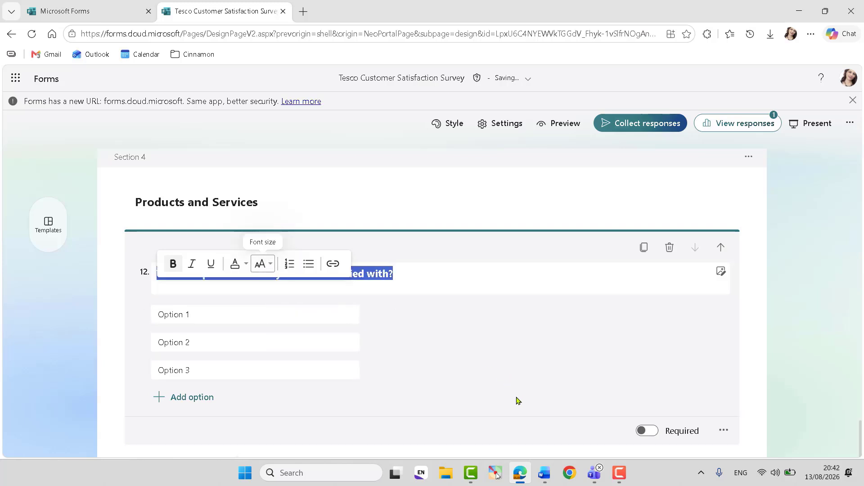
mouse_move(329, 375)
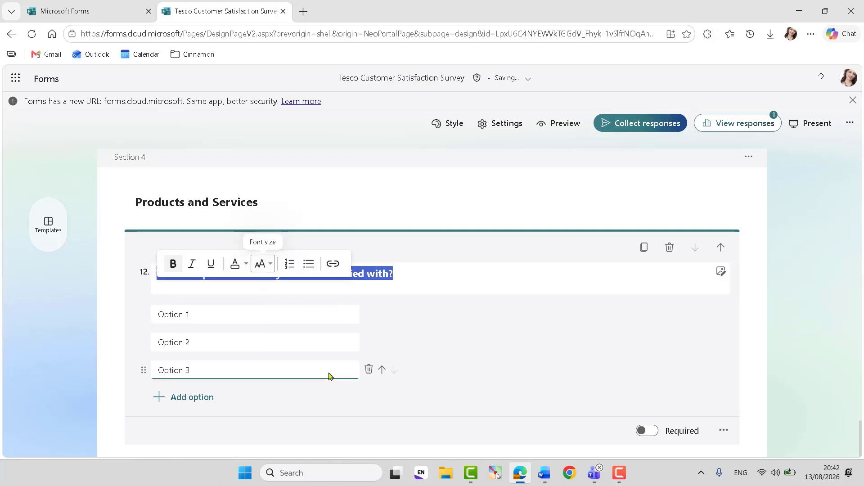
left_click(368, 369)
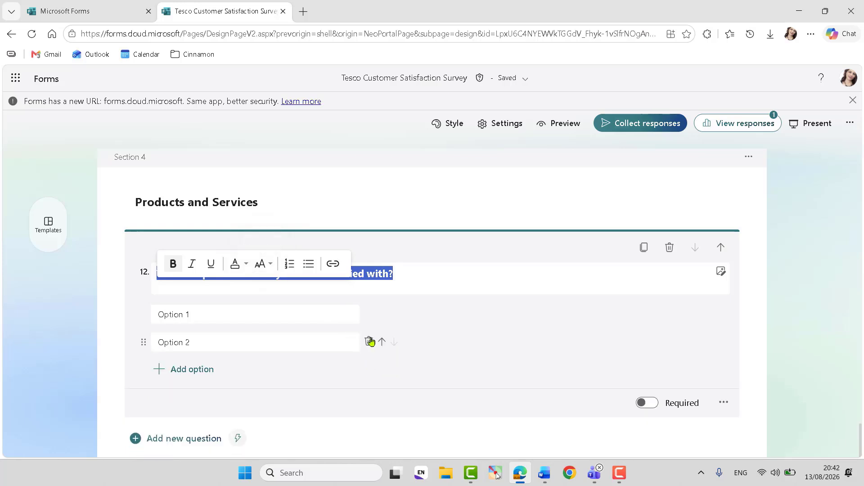
left_click(369, 341)
- Fill question 12's options from the Word document with Fresh Produce, Bakery, Frozen Foods, Clothing and Household Goods, and add a blank sixth option
left_click(544, 472)
left_click_drag(48, 260, 187, 269)
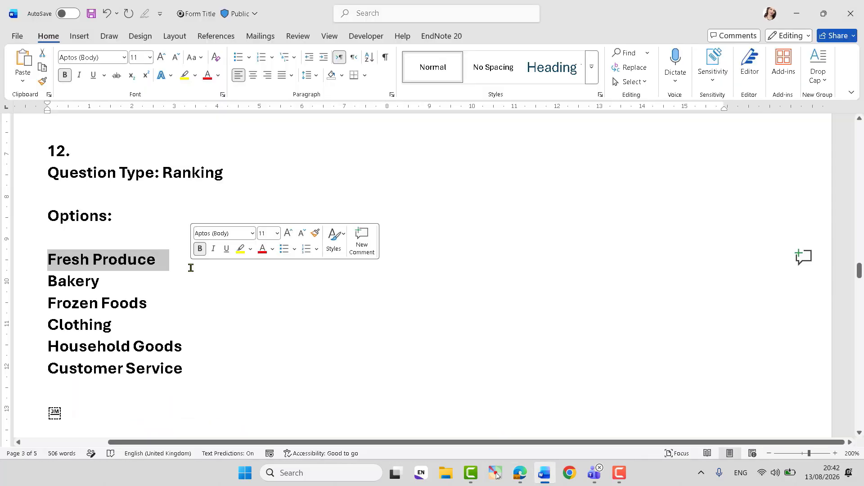
left_click(520, 473)
type("Fresh Produce Bakery Frozen Foods")
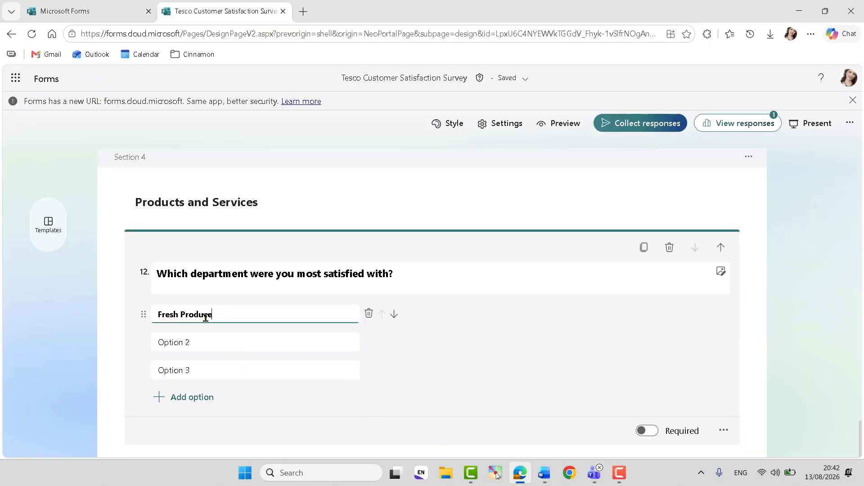
left_click(201, 397)
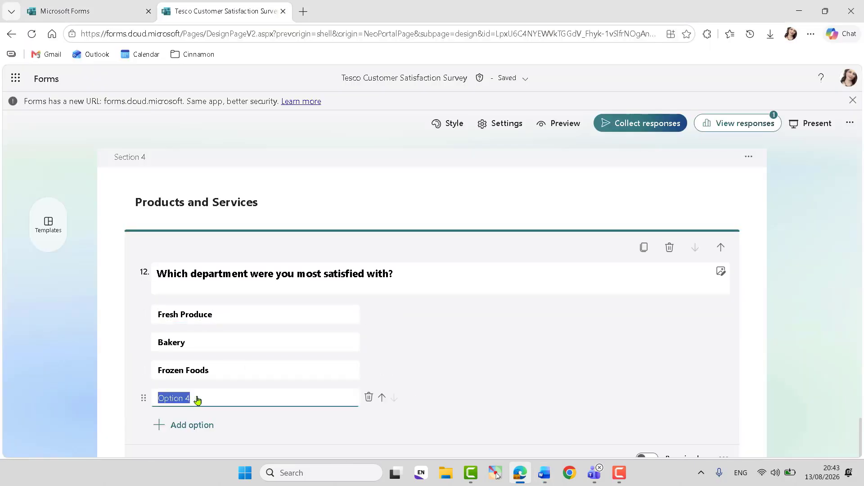
type("Clothing")
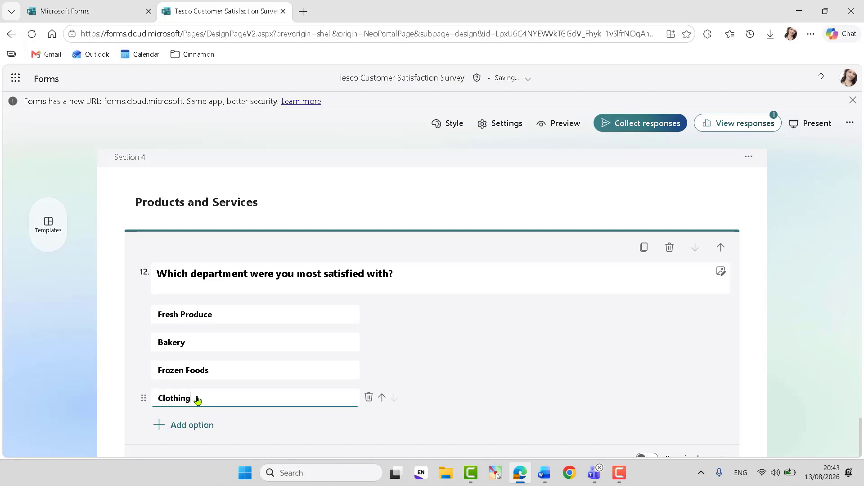
left_click(198, 427)
type("Household Goods")
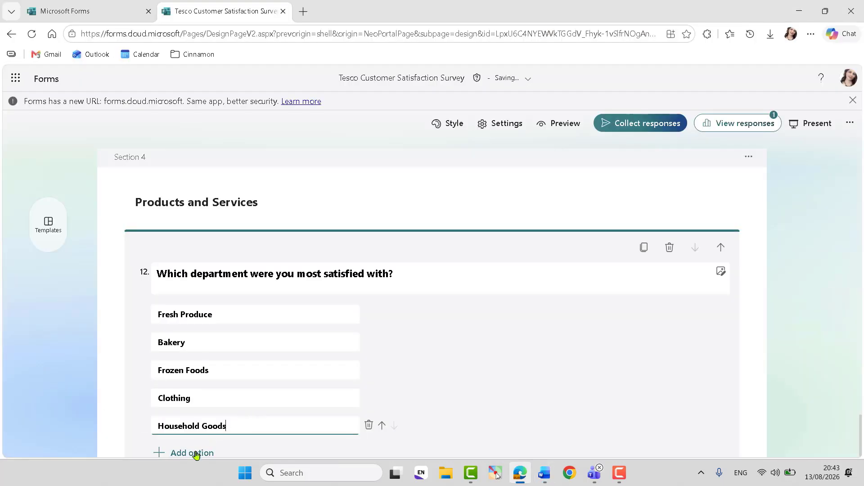
left_click(195, 453)
- In the Word document, cut "Customer Service" and delete question 12's leftover number, question type and options lines
left_click(545, 472)
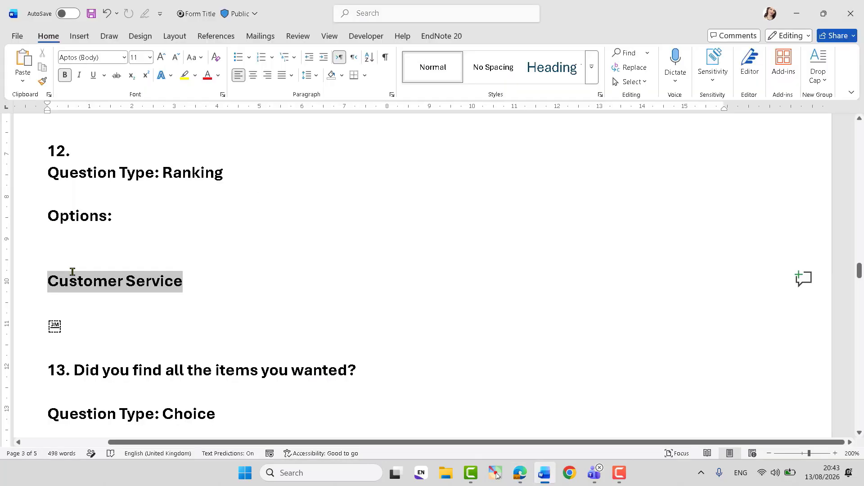
key("ctrl+x")
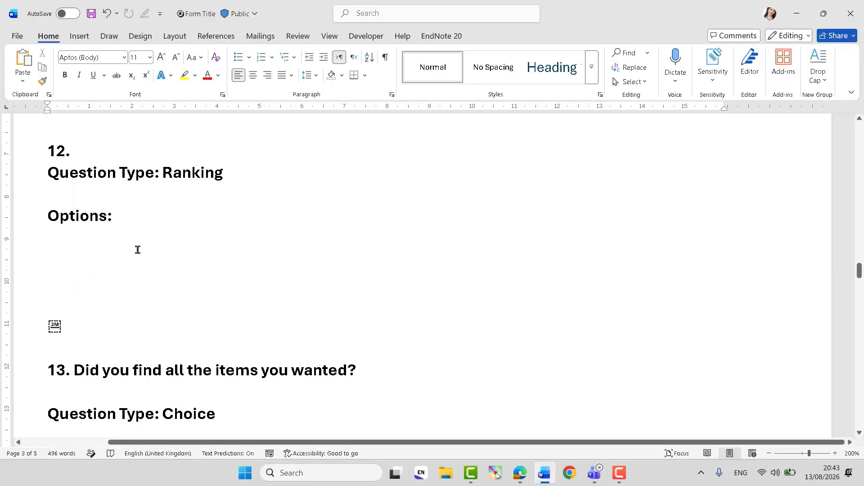
left_click_drag(138, 250, 33, 148)
key("Delete")
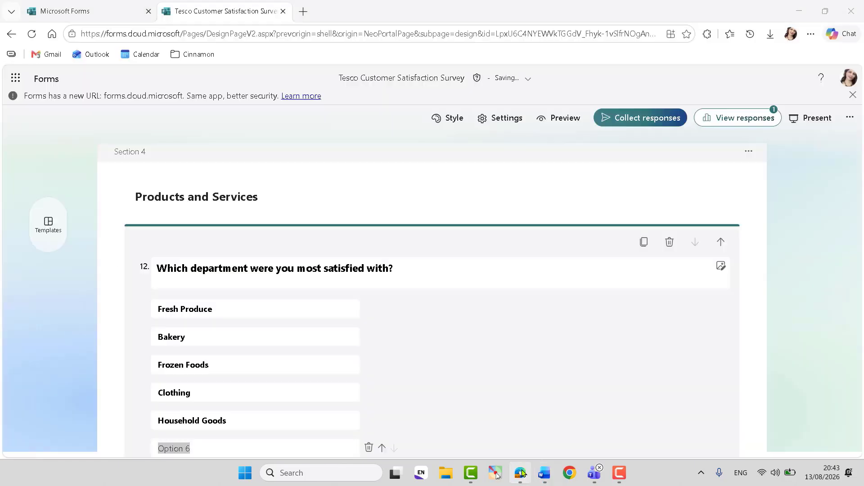
- Back in the survey, replace question 12's placeholder "Option 6" with "Customer Service"
left_click(520, 473)
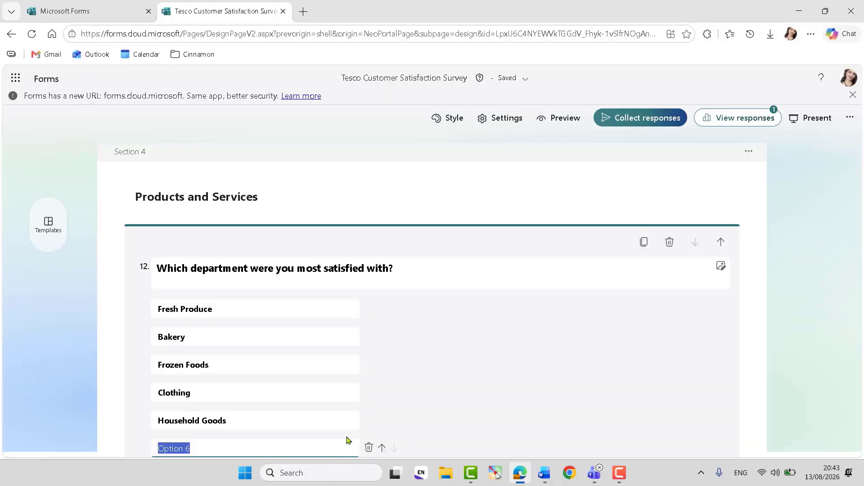
scroll(860, 430, "down", 4)
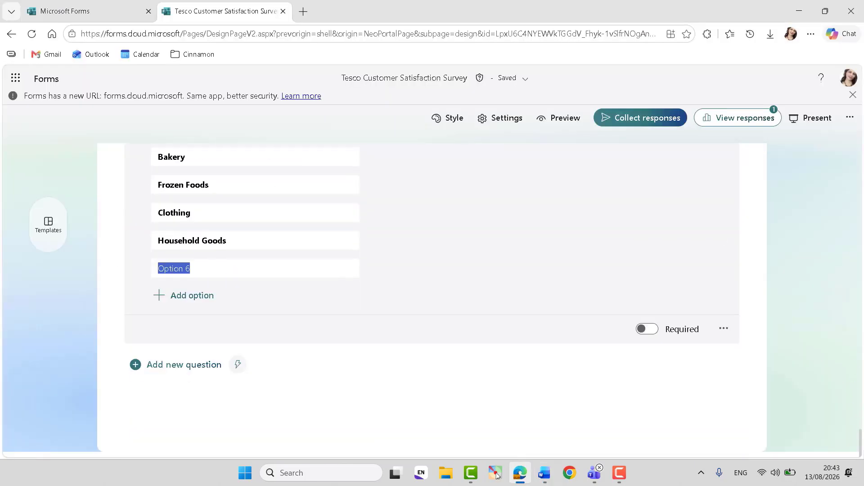
scroll(355, 297, "up", 1)
left_click(211, 331)
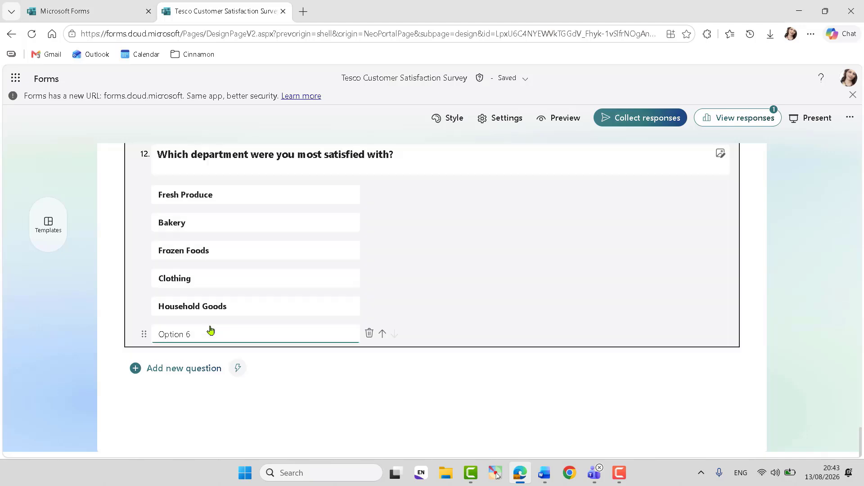
triple_click(176, 330)
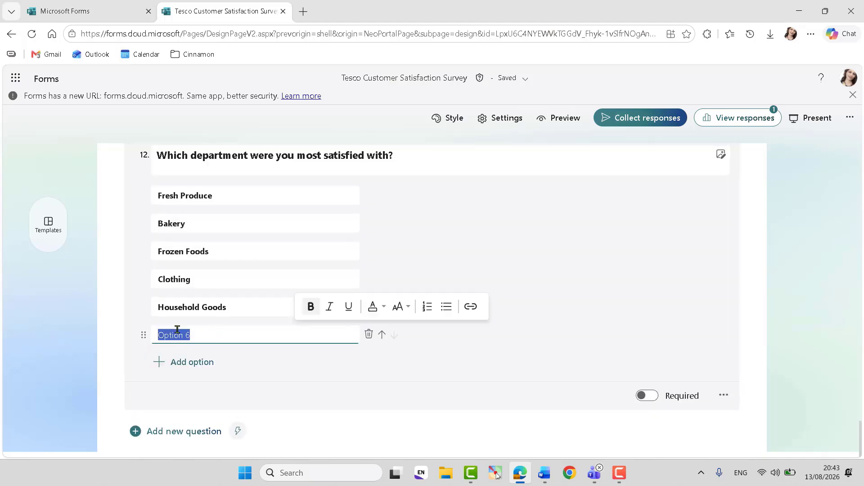
type("Customer Service")
left_click(318, 400)
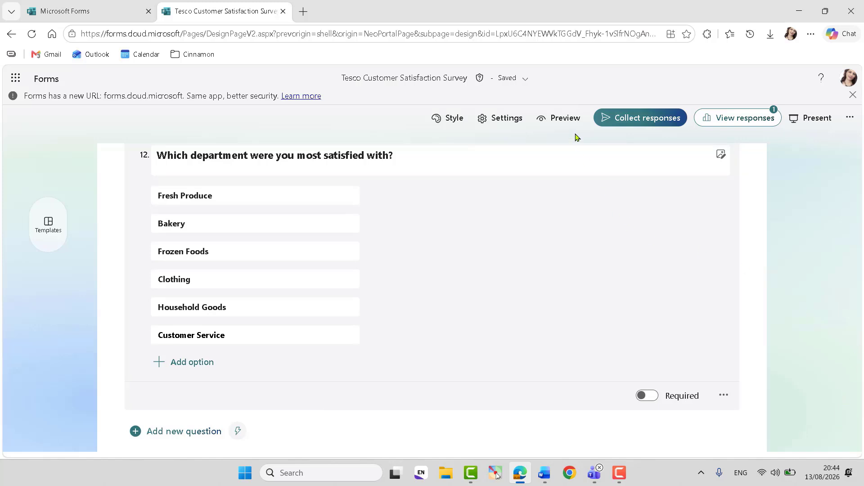
- Preview the survey, go to the Products and Services section, and examine how question 12's options can be ranked
left_click(568, 118)
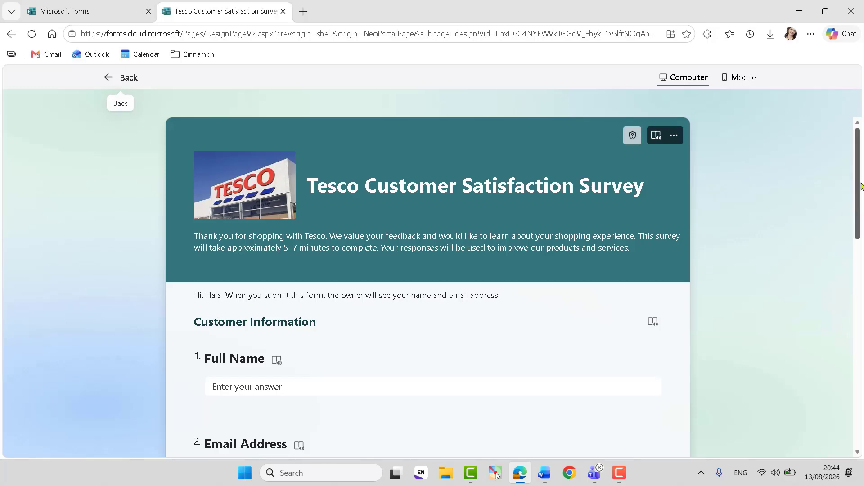
left_click_drag(857, 173, 857, 355)
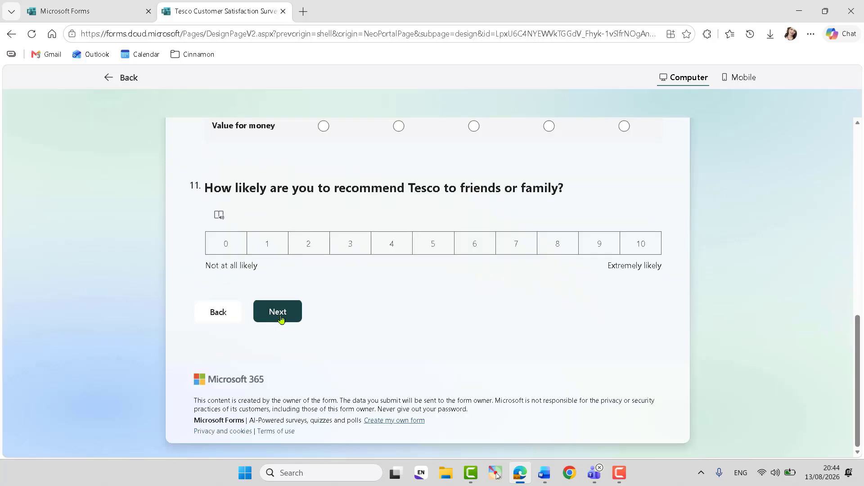
left_click(280, 317)
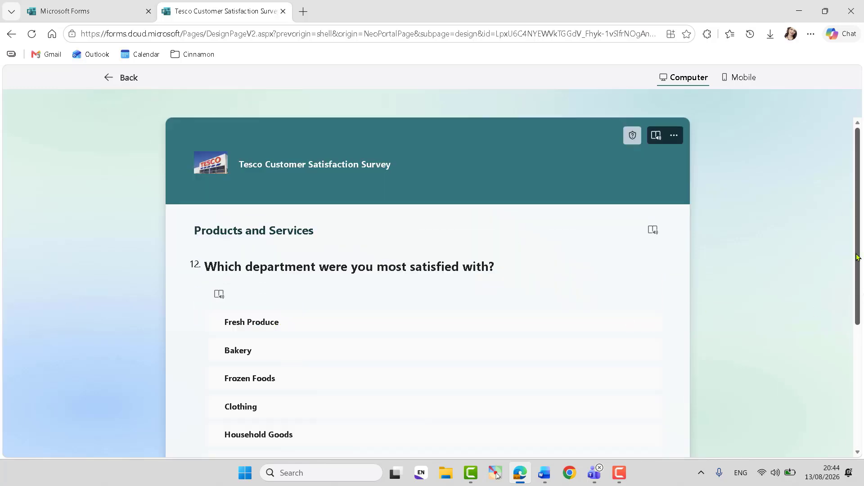
left_click_drag(857, 257, 854, 328)
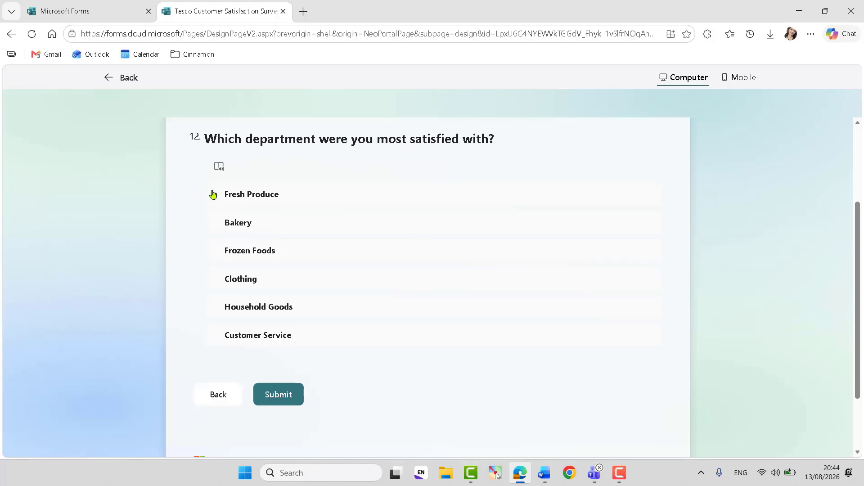
mouse_move(323, 198)
mouse_move(635, 222)
mouse_move(590, 234)
mouse_move(343, 233)
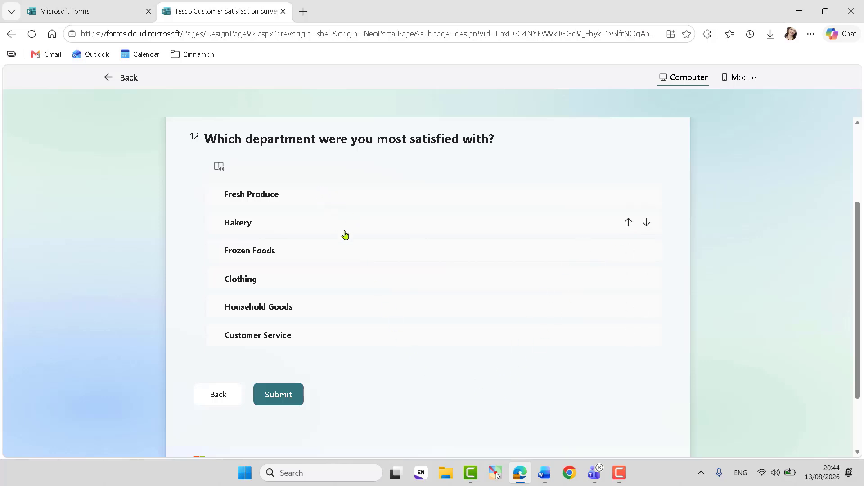
- Test question 12's ranking by moving Bakery up to first place and Frozen Foods down to last place
left_click(628, 223)
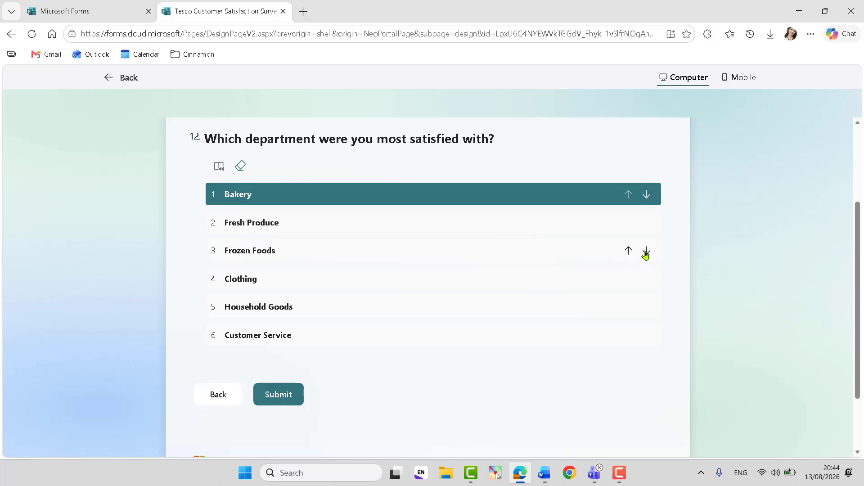
left_click(646, 253)
left_click(648, 279)
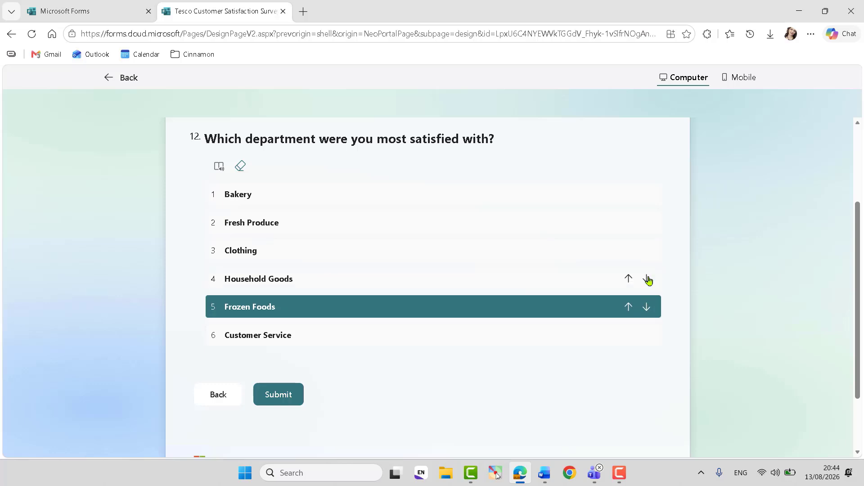
left_click(647, 308)
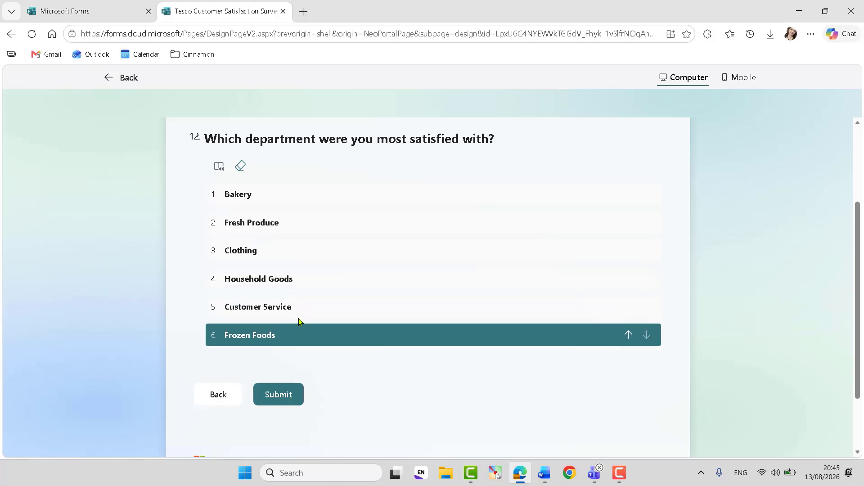
- Test the ranking further by moving Customer Service up to second place and back down to fourth
mouse_move(239, 313)
left_click(628, 307)
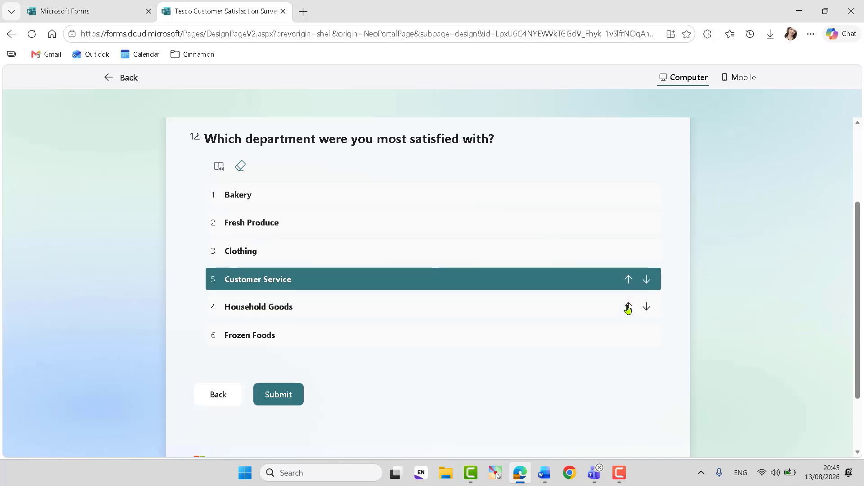
left_click(627, 280)
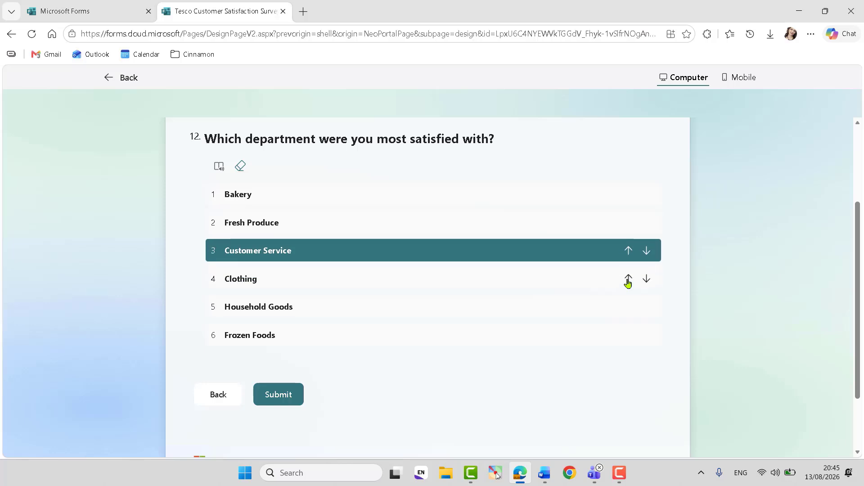
left_click(628, 251)
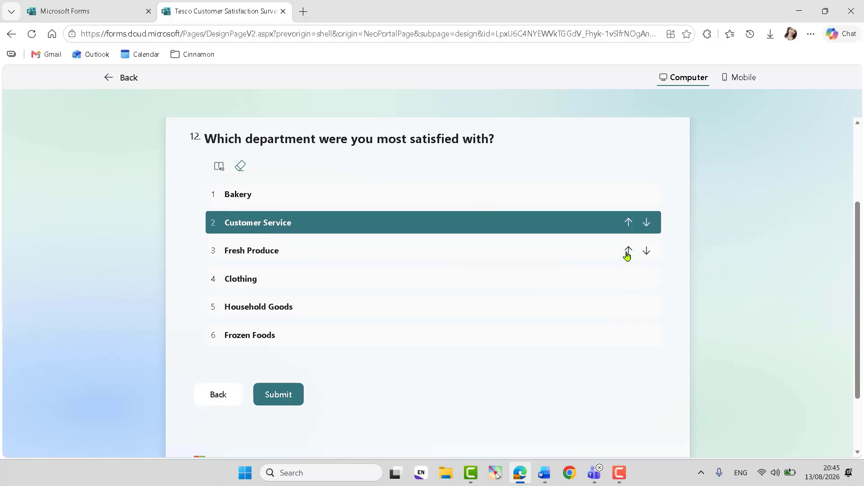
left_click(646, 224)
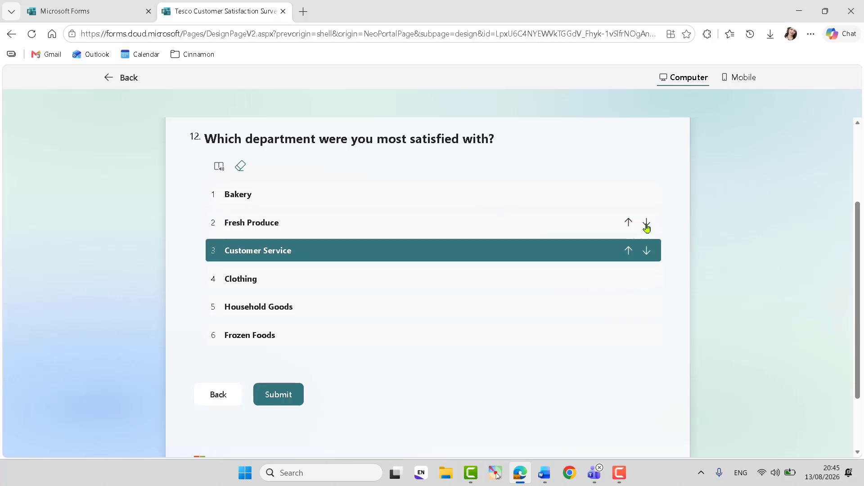
left_click(646, 251)
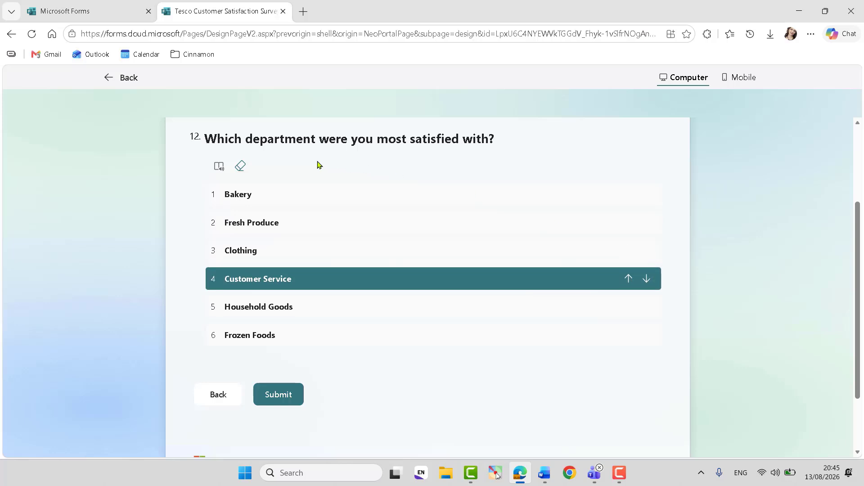
- Clear question 12's test ranking and leave the preview to return to editing the survey
left_click(240, 167)
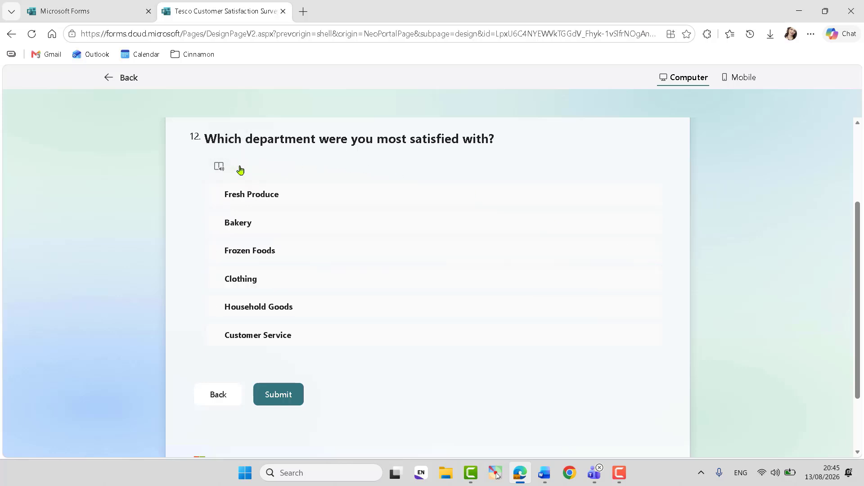
left_click(124, 78)
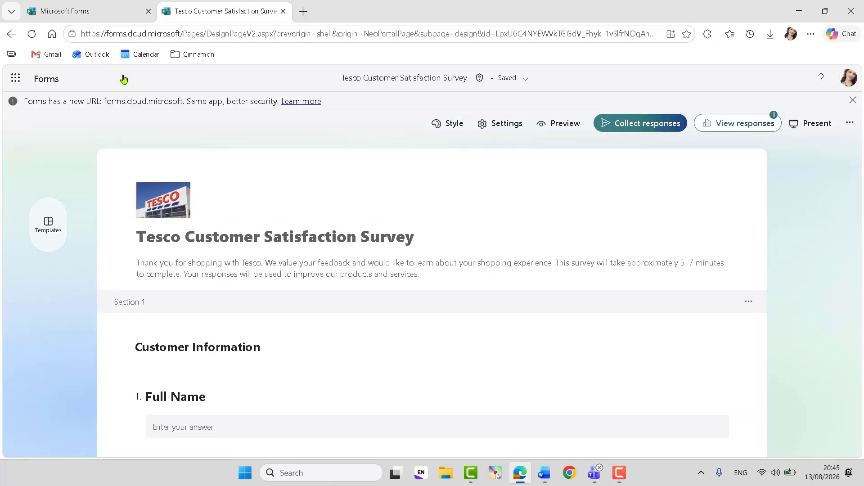
- In the Word document, copy question 13's text, "Did you find all the items you wanted?", and delete everything of that question above its answer options
left_click(544, 483)
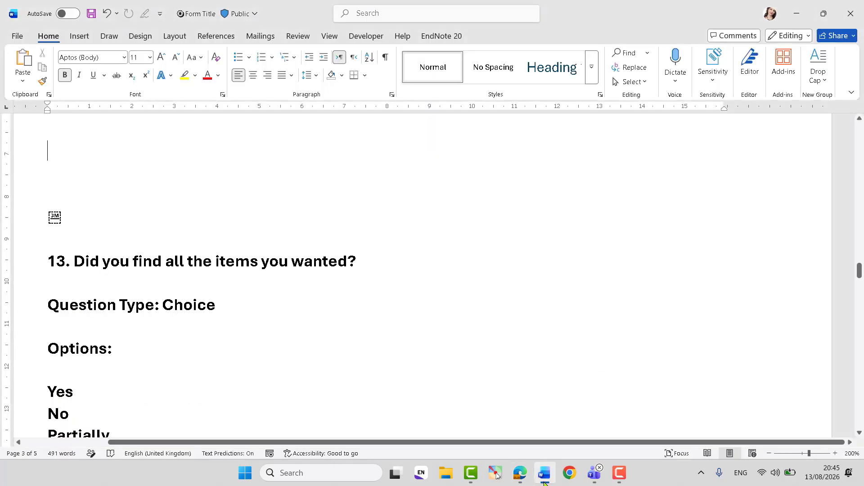
left_click_drag(75, 263, 404, 269)
key("ctrl+c")
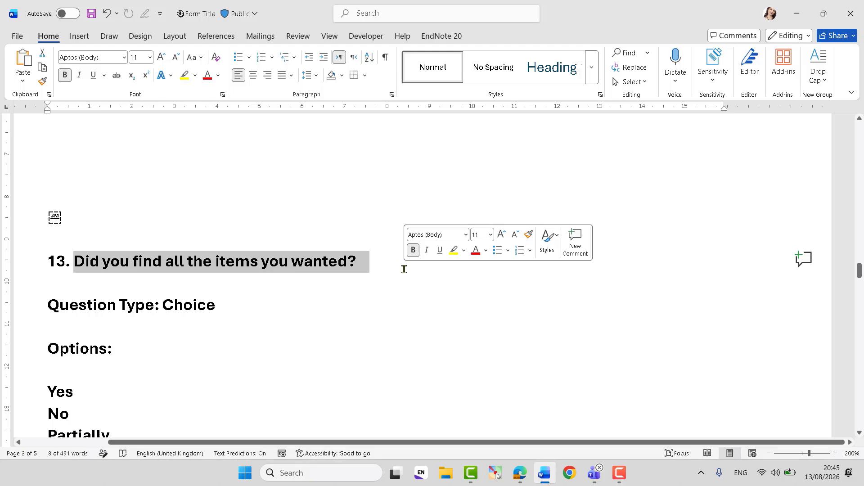
key("Delete")
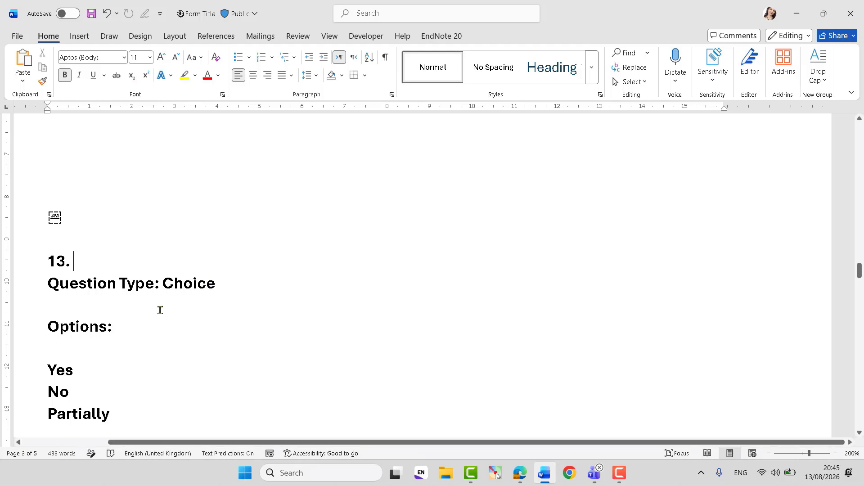
left_click_drag(135, 324, 37, 262)
key("Delete")
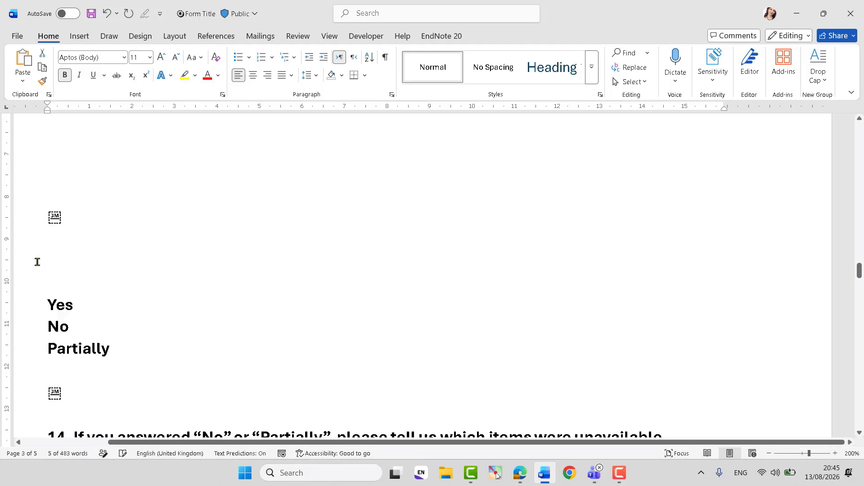
- In the Forms survey, add a Choice question 13 reading "Did you find all the items you wanted?" and set its text size to Large
left_click(520, 472)
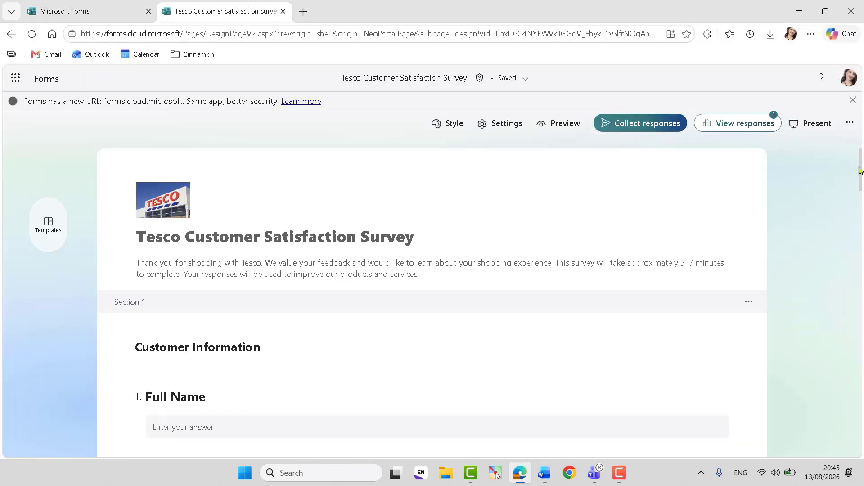
left_click_drag(861, 171, 860, 483)
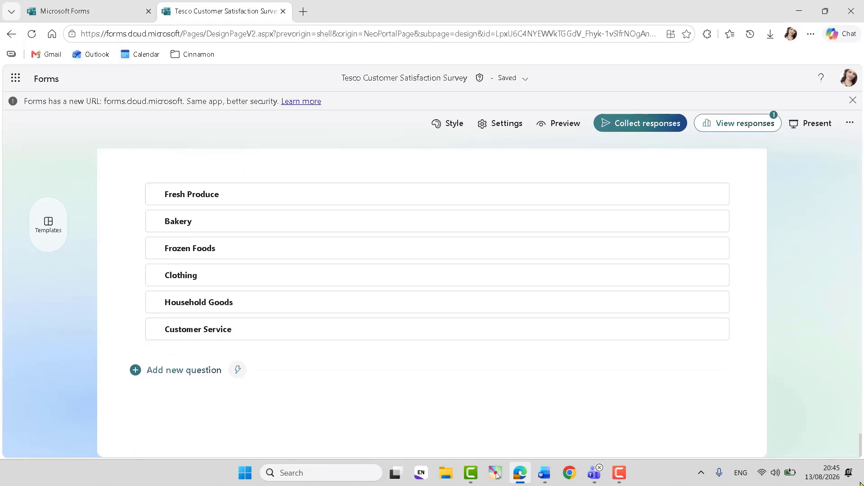
left_click(192, 371)
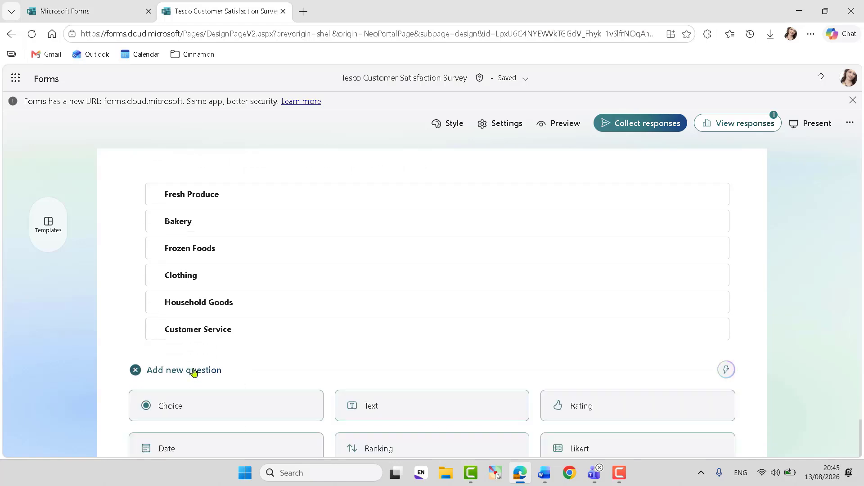
left_click(182, 407)
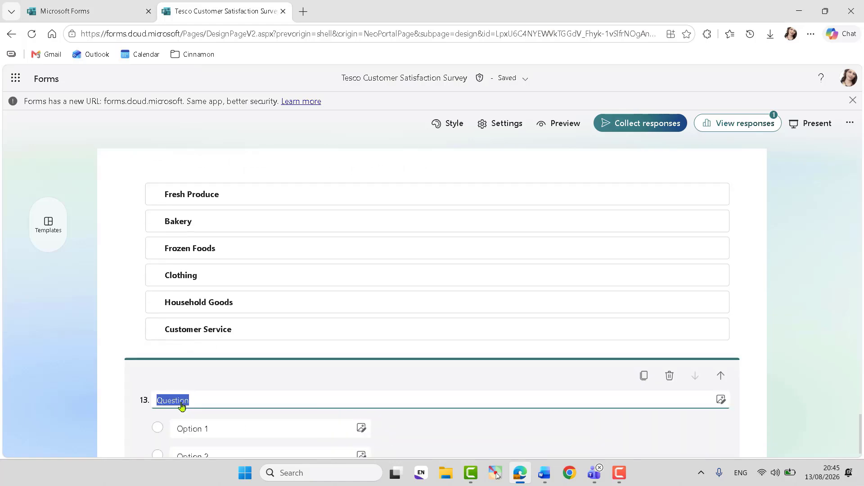
key("ctrl+v")
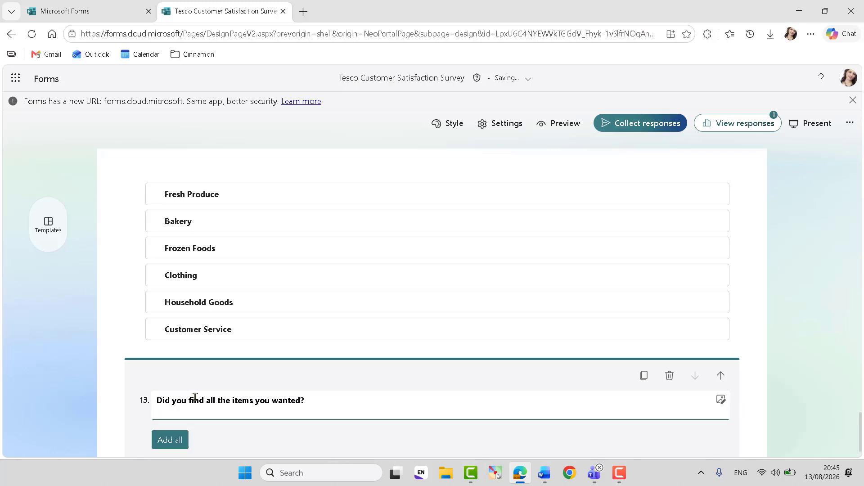
triple_click(193, 396)
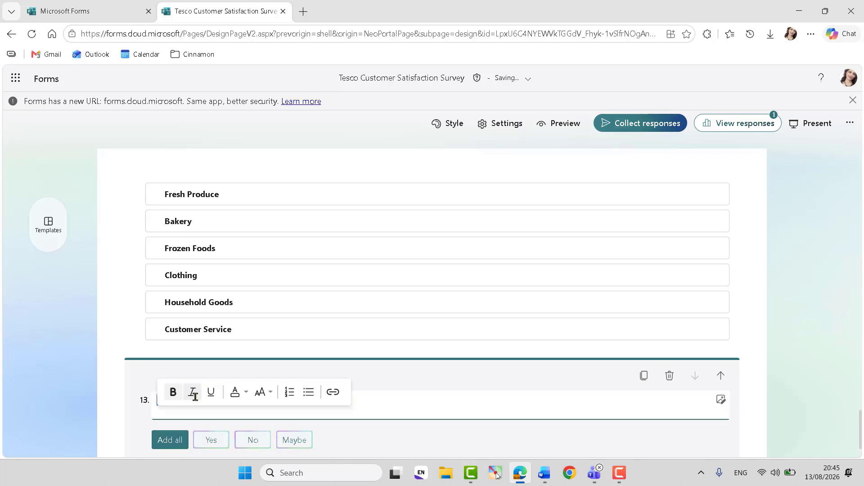
left_click(261, 391)
left_click(296, 425)
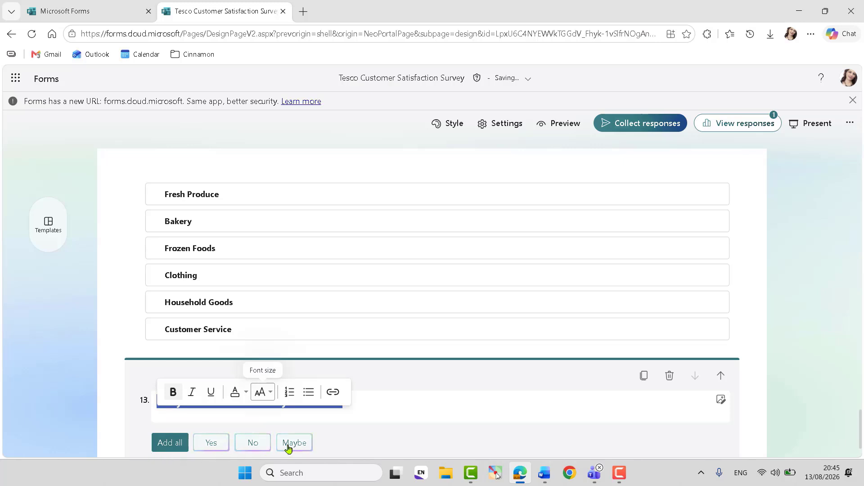
- Check question 13's options in the Word document and add all the suggested options, Yes, No and Maybe, to the form question
left_click(544, 473)
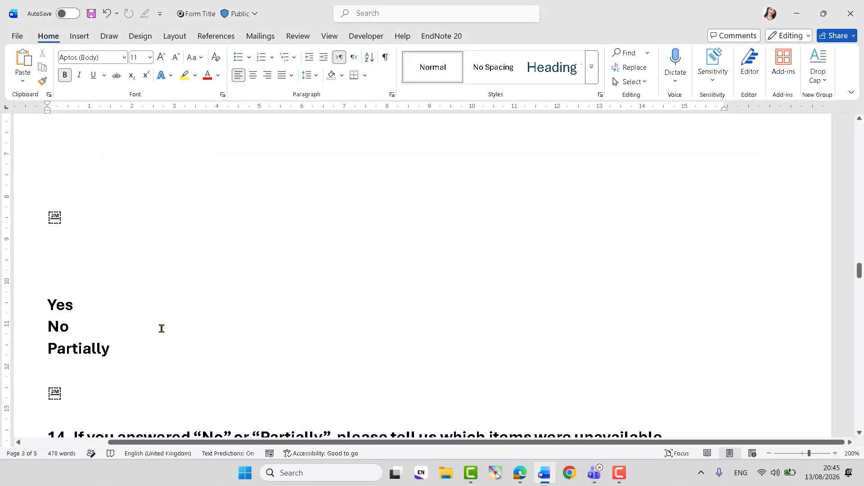
left_click(520, 473)
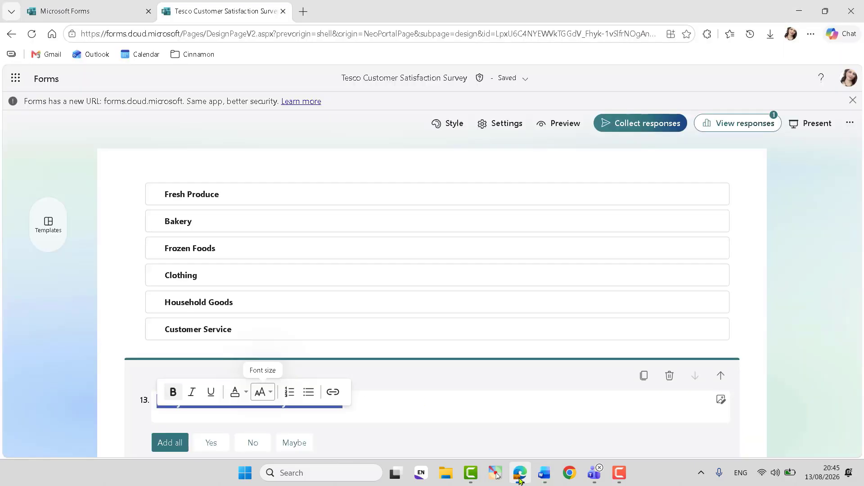
left_click(792, 363)
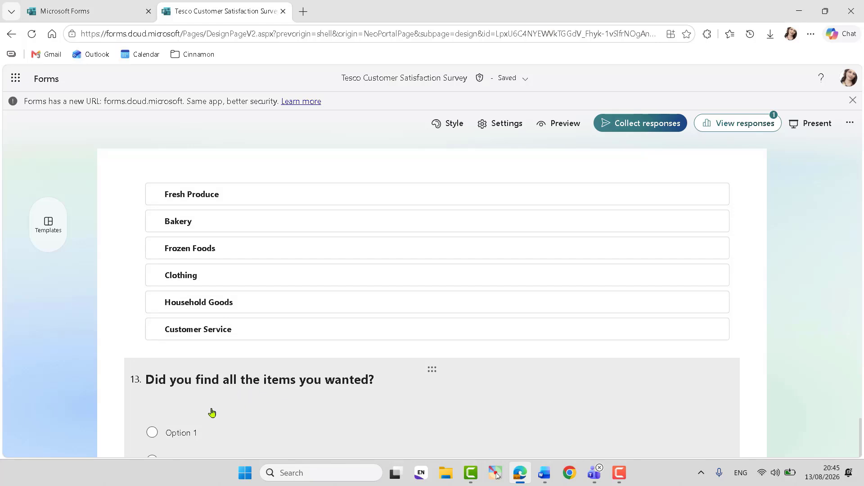
left_click(215, 394)
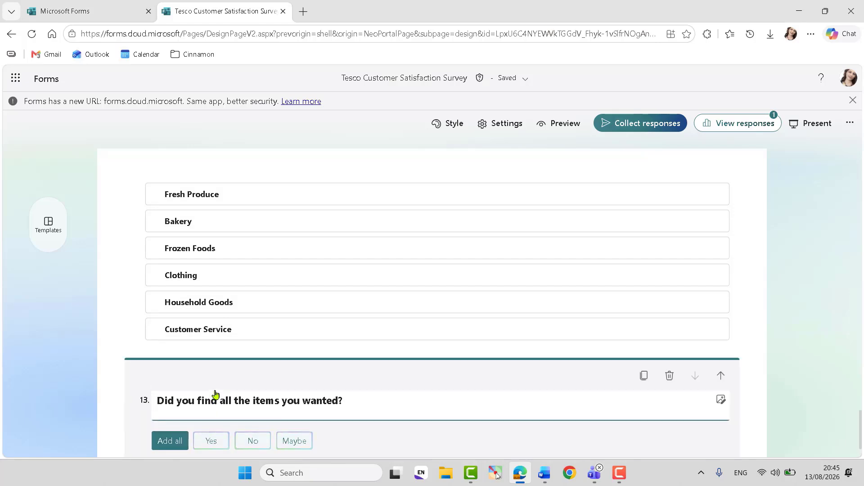
left_click(167, 440)
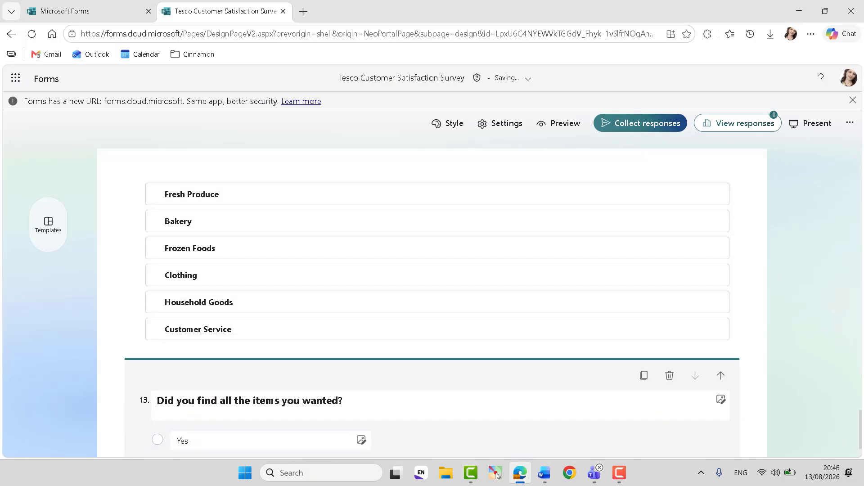
left_click_drag(860, 424, 860, 453)
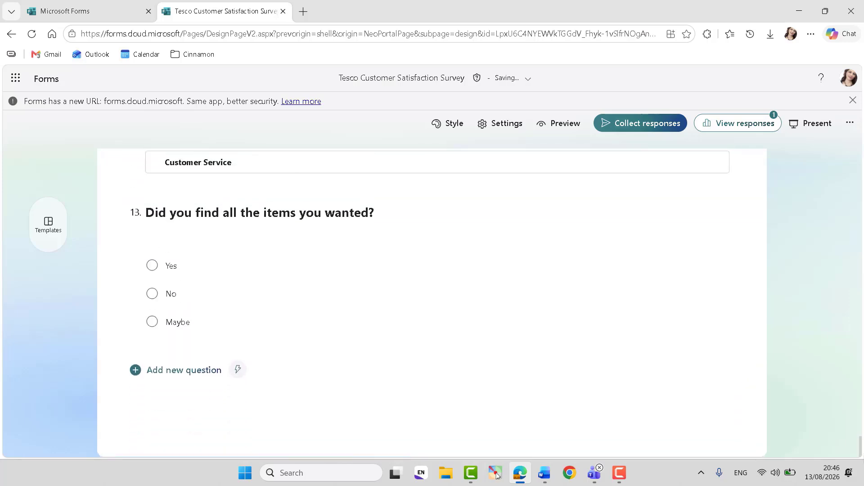
left_click(207, 325)
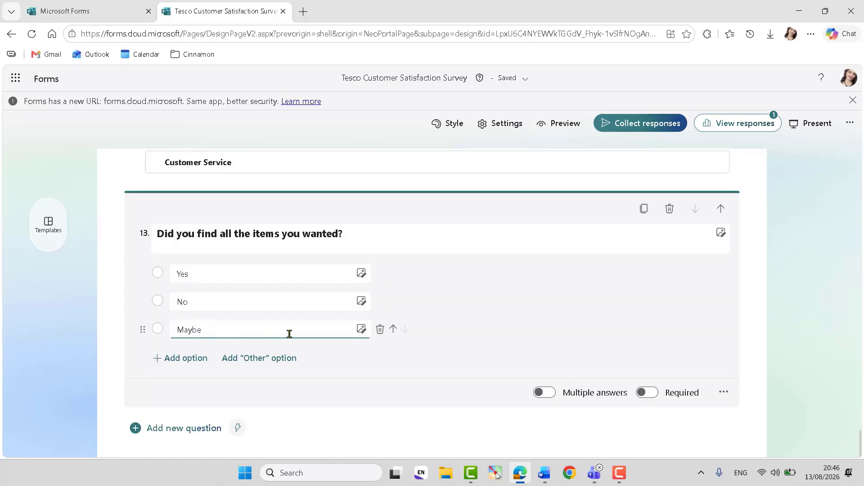
- In the Word document, cut the option "Partially" and delete question 13's remaining options and the lines above them
left_click(544, 473)
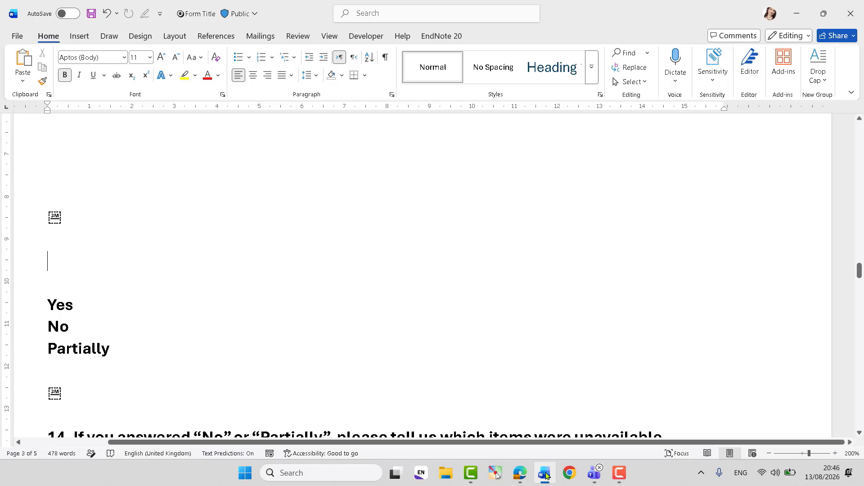
double_click(87, 351)
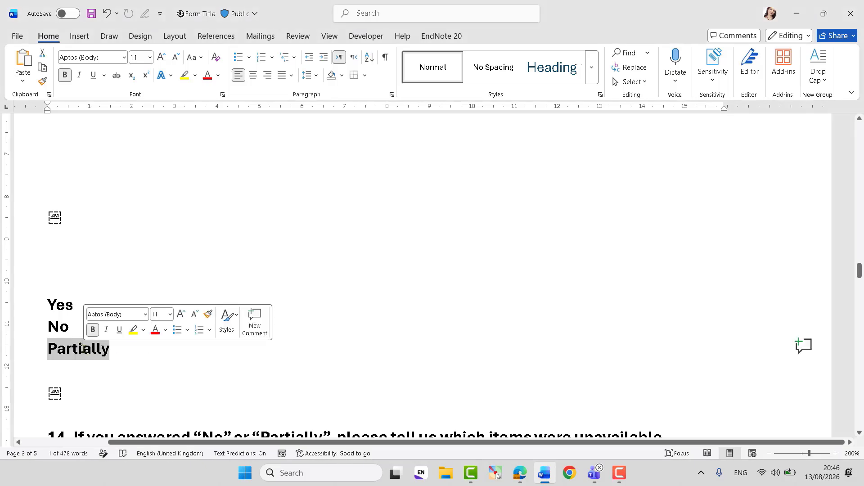
key("BackSpace")
left_click_drag(83, 348, 19, 210)
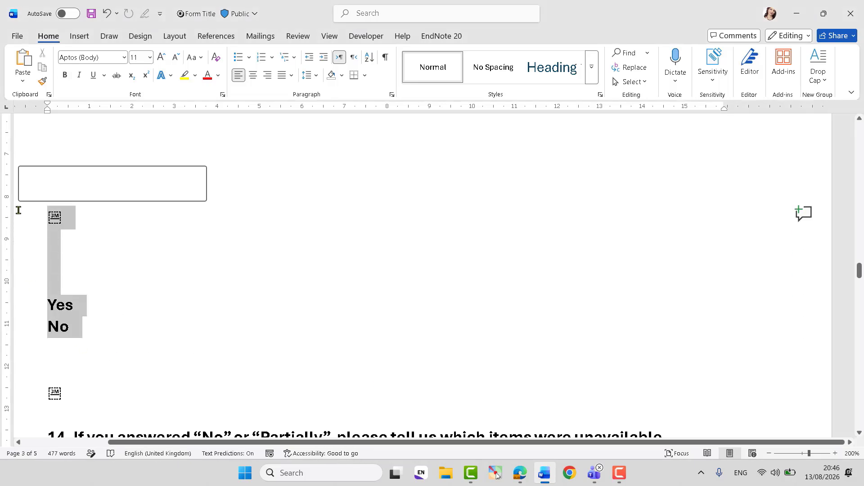
key("BackSpace")
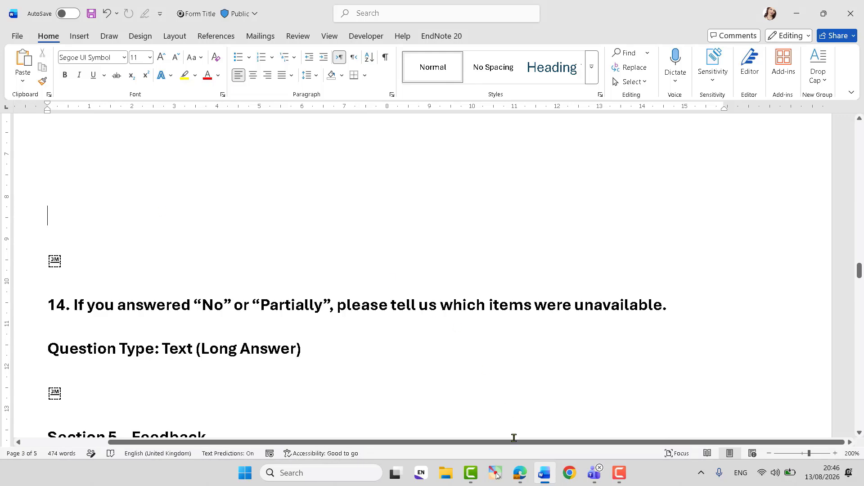
- Back in the form, replace question 13's option "Maybe" with "Partially"
left_click(519, 474)
left_click(200, 337)
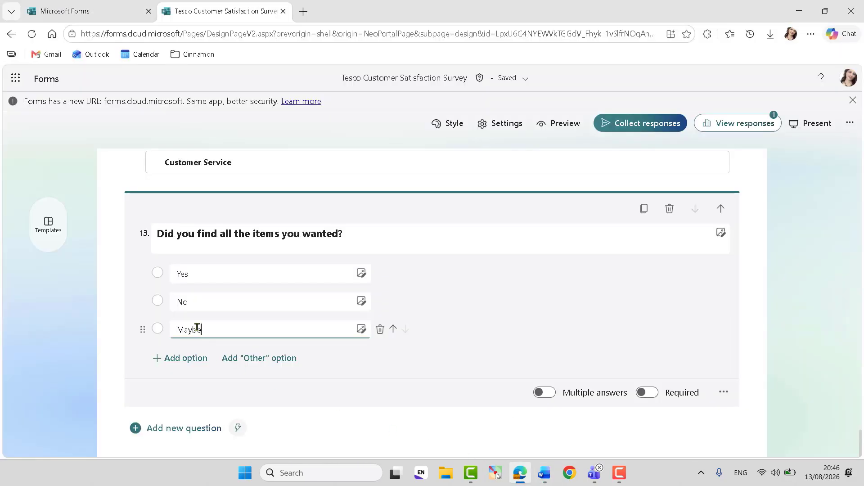
double_click(197, 327)
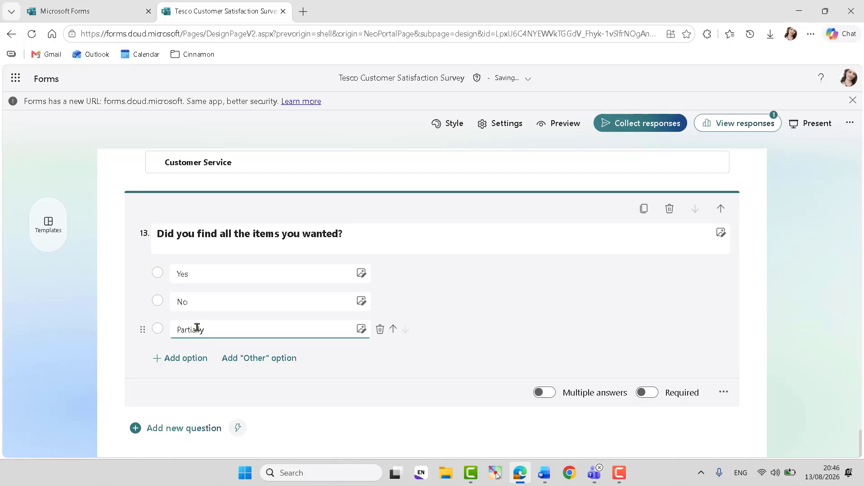
left_click(347, 402)
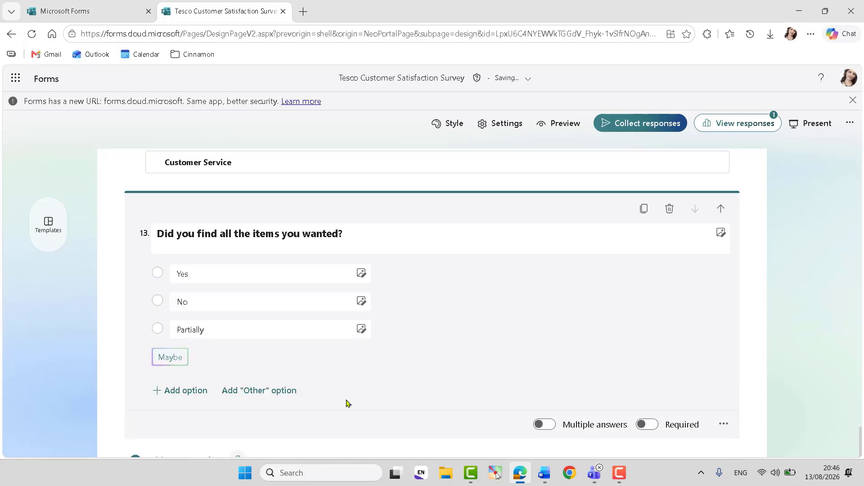
- In the Word document, cut question 14's text about which items were unavailable, leaving out its number
key("alt+Tab")
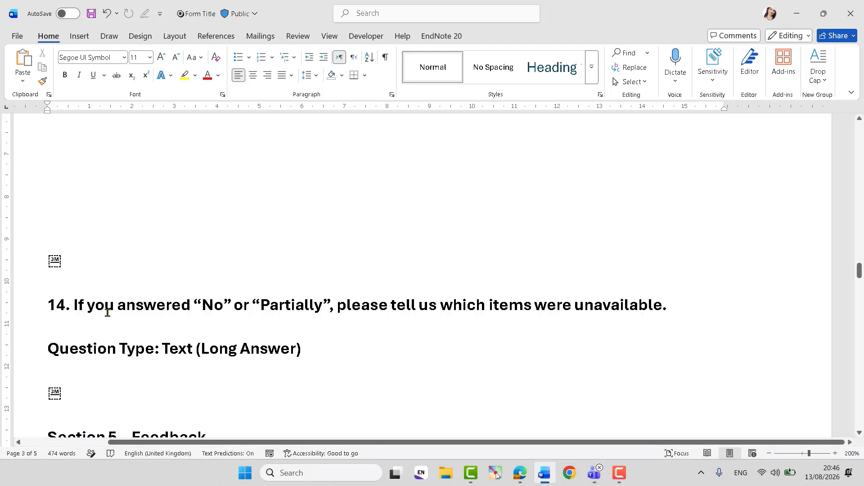
left_click_drag(75, 305, 675, 308)
key("ctrl+x")
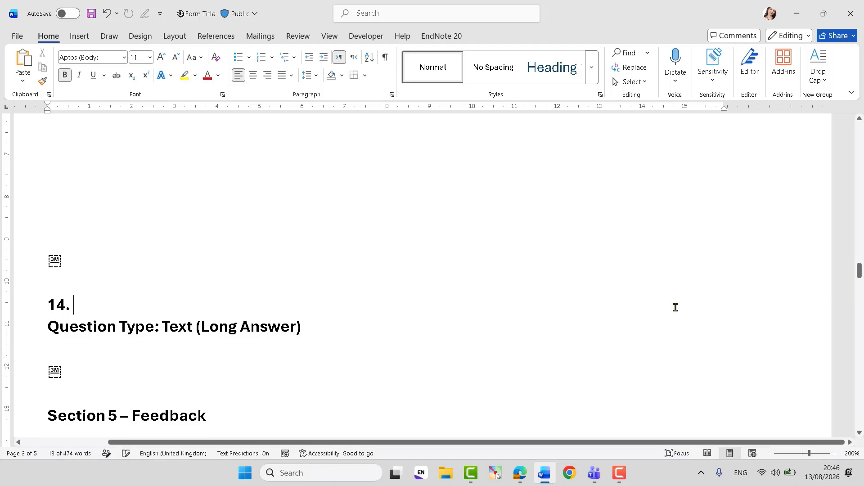
- In the form, add a Text question 14 reading "If you answered “No” or “Partially”, please tell us which items were unavailable."
left_click(519, 473)
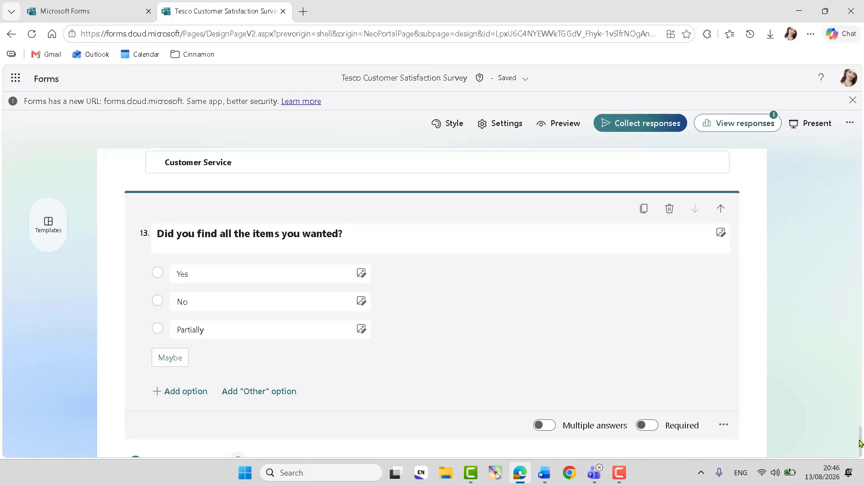
left_click(861, 459)
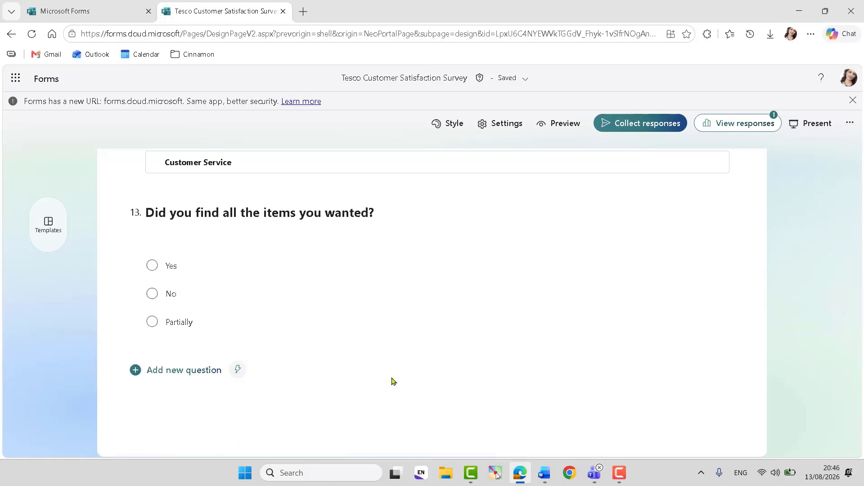
left_click(194, 373)
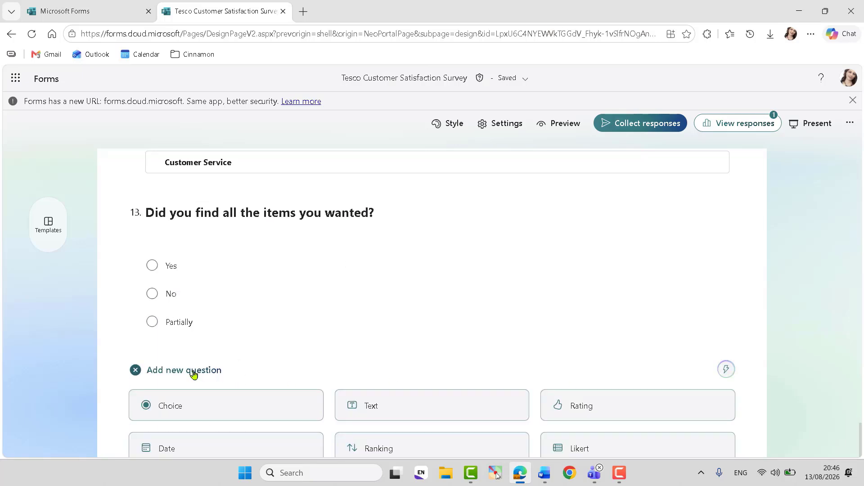
left_click(381, 409)
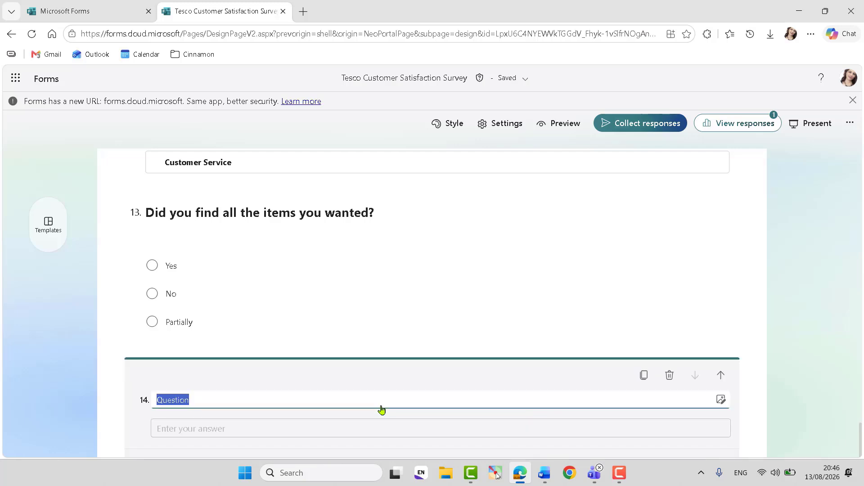
key("ctrl+v")
- Set question 14's text size to Large and enable the long answer option for it
triple_click(365, 400)
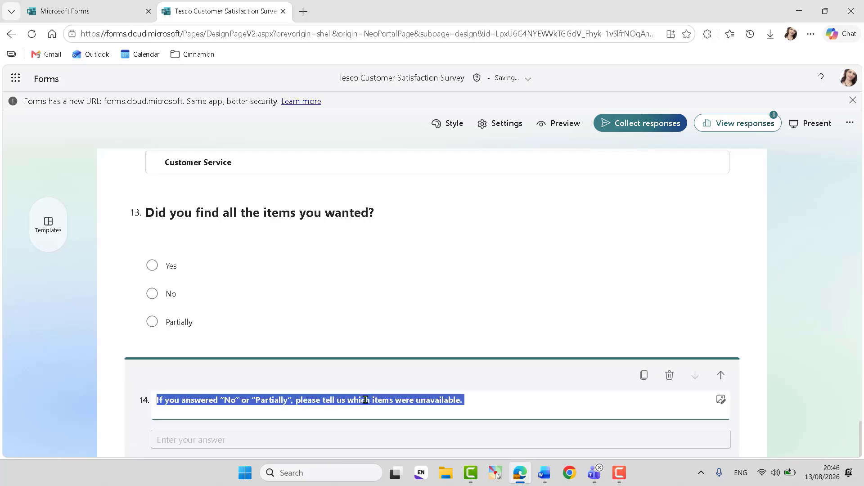
left_click(397, 399)
left_click_drag(468, 400, 140, 389)
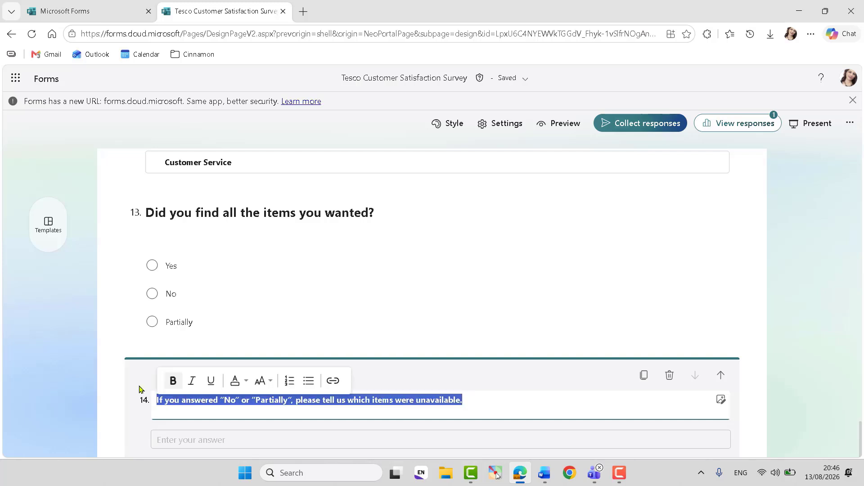
left_click(264, 381)
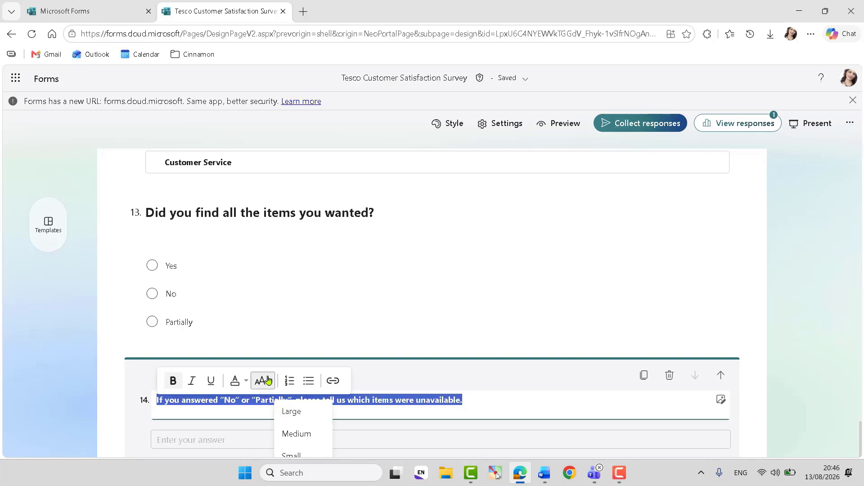
left_click(290, 409)
left_click(104, 373)
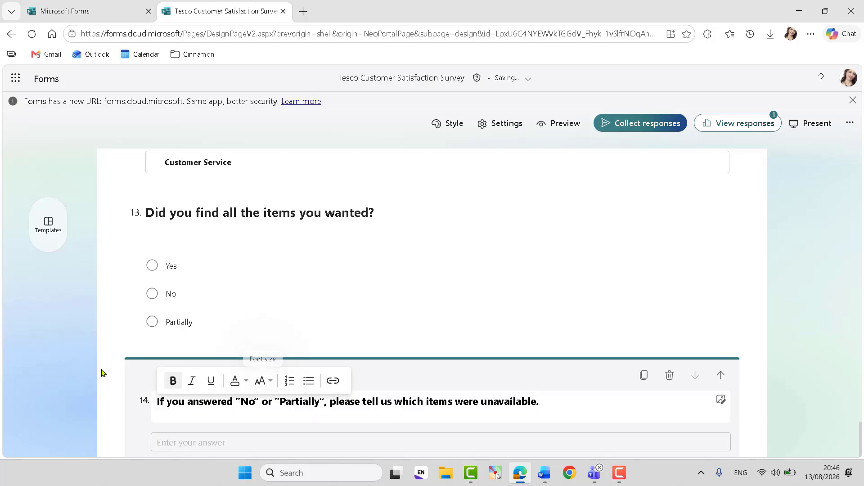
scroll(180, 315, "down", 2)
left_click(193, 336)
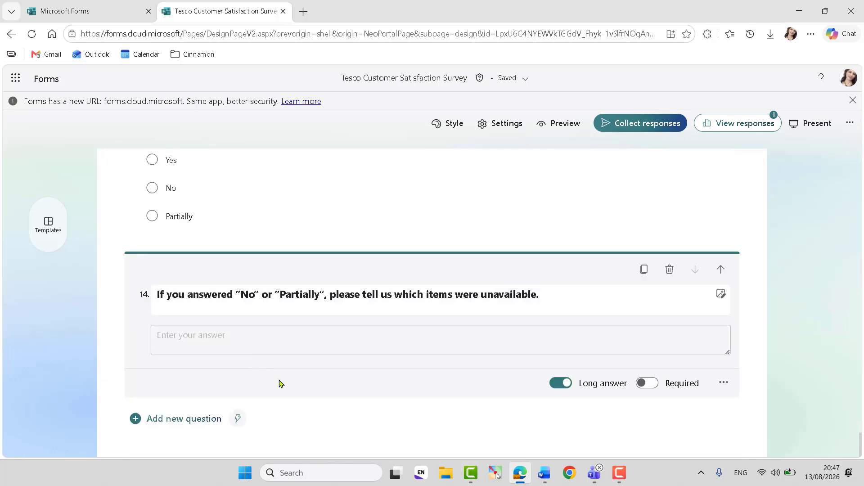
- In the Word document, cut the section title "Feedback" and delete the leftover lines of question 14 and the Section 5 heading
left_click(544, 472)
scroll(63, 274, "down", 3)
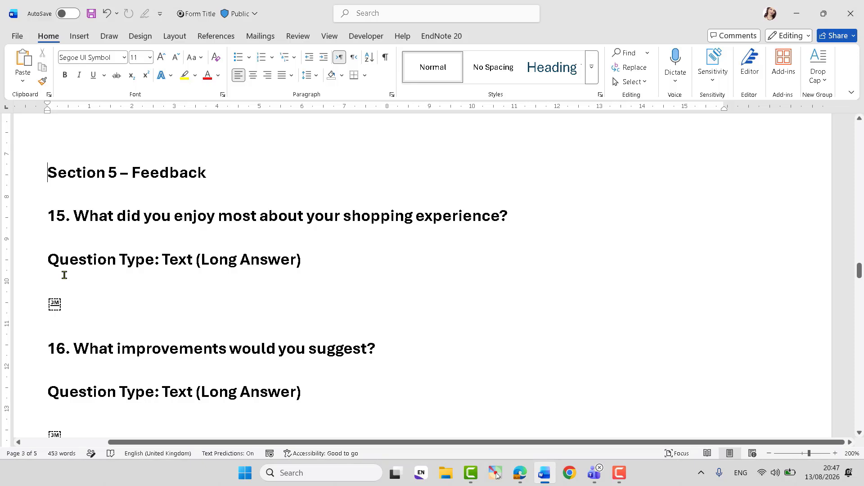
double_click(175, 172)
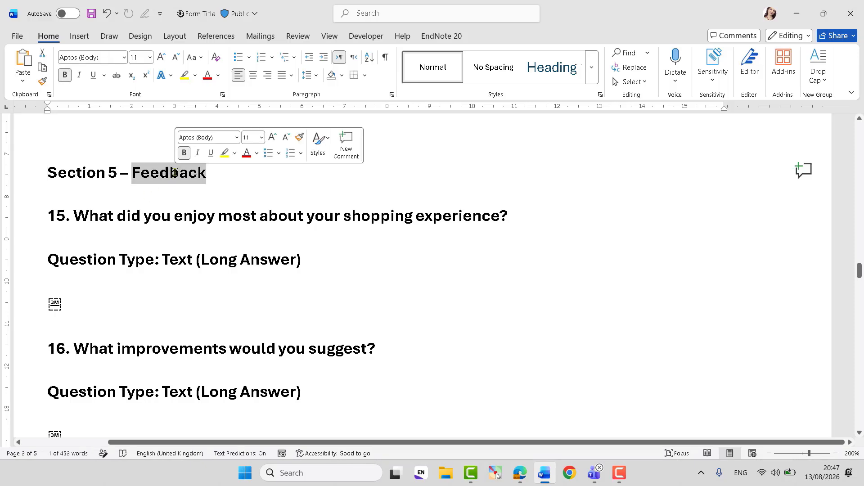
key("BackSpace")
left_click_drag(155, 166, 55, 155)
key("BackSpace")
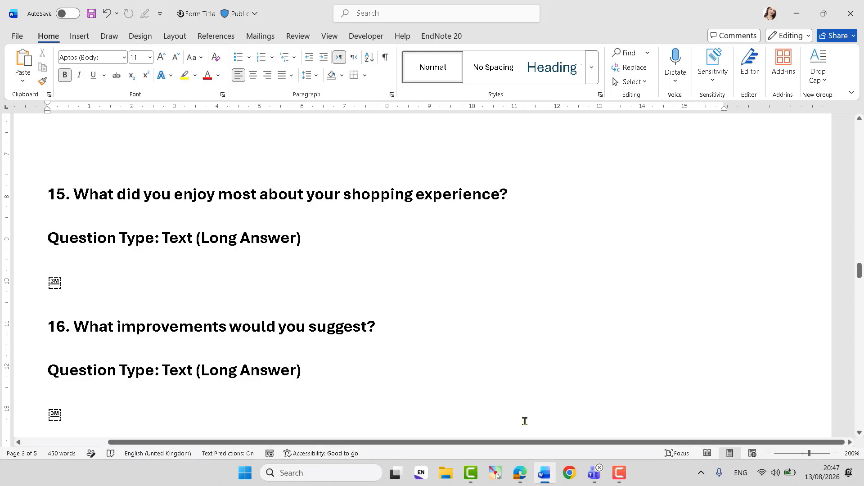
- Switch to the form and add a new section after question 14, titled "Feedback"
left_click(519, 472)
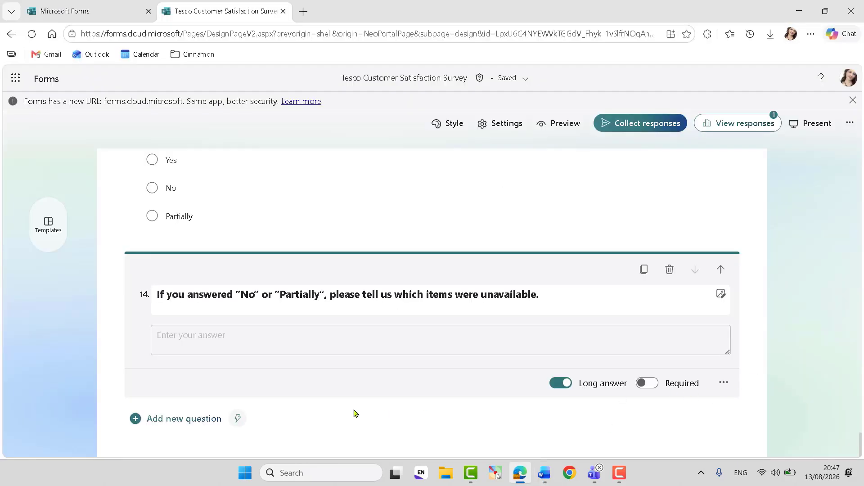
left_click(178, 420)
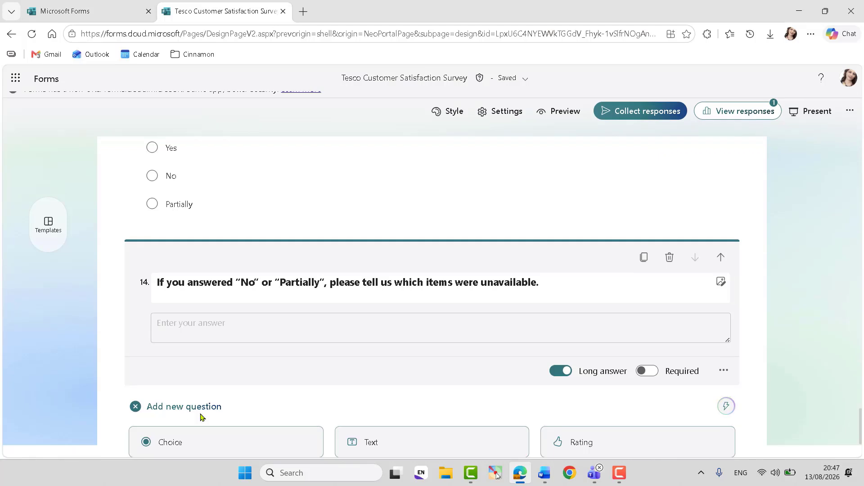
scroll(861, 432, "down", 5)
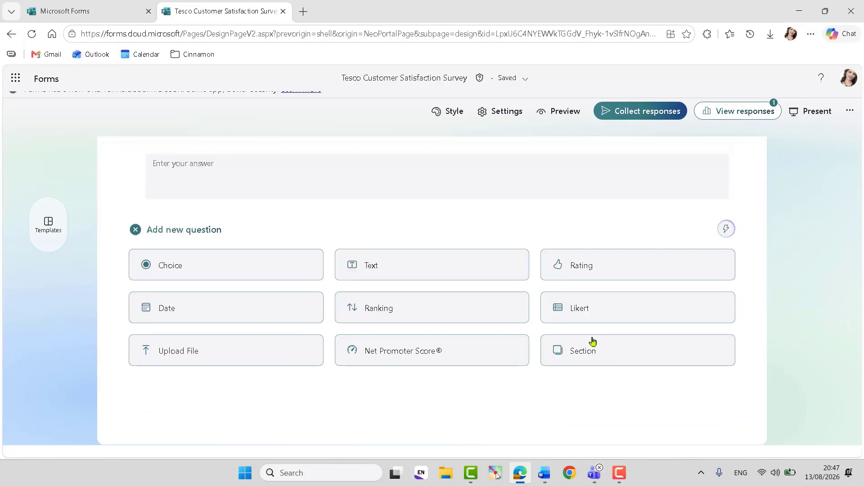
left_click(584, 349)
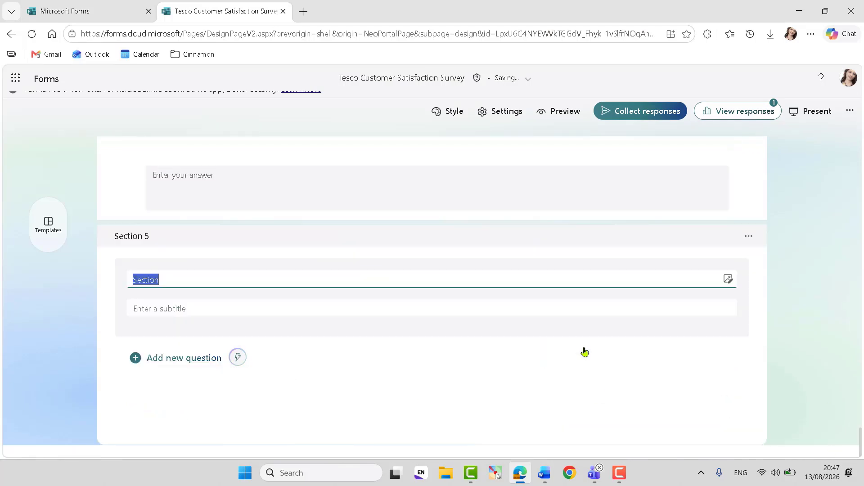
type("Feedback")
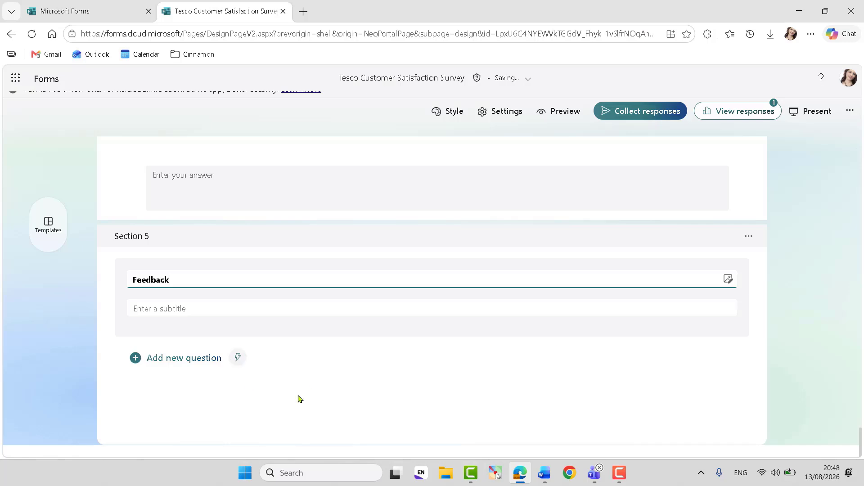
- In the Word document, copy question 15's text "What did you enjoy most about your shopping experience?" and delete it along with its number
left_click(548, 479)
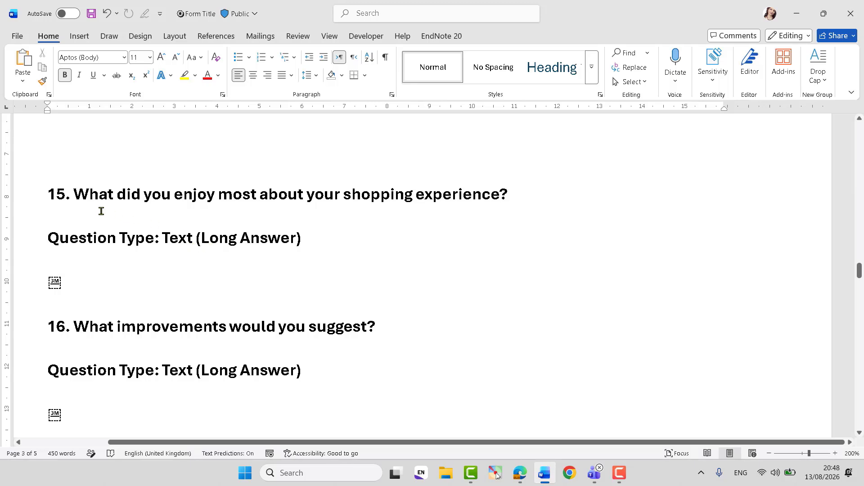
left_click_drag(78, 195, 528, 194)
key("ctrl+c")
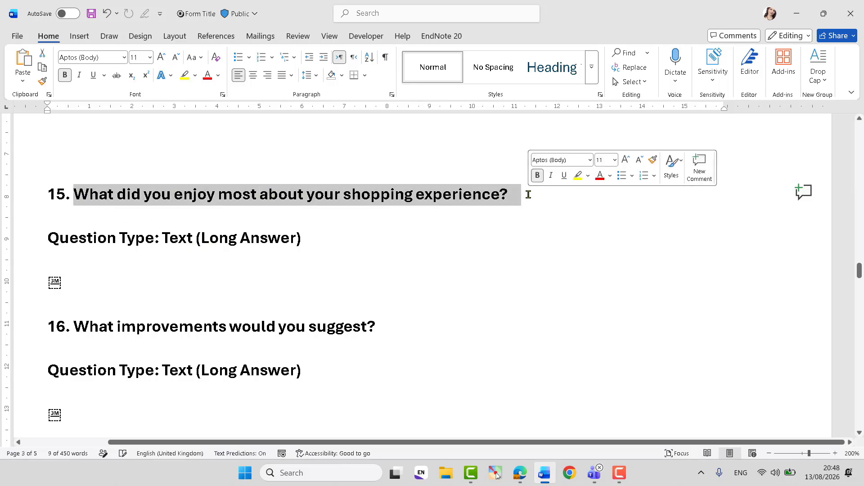
key("BackSpace")
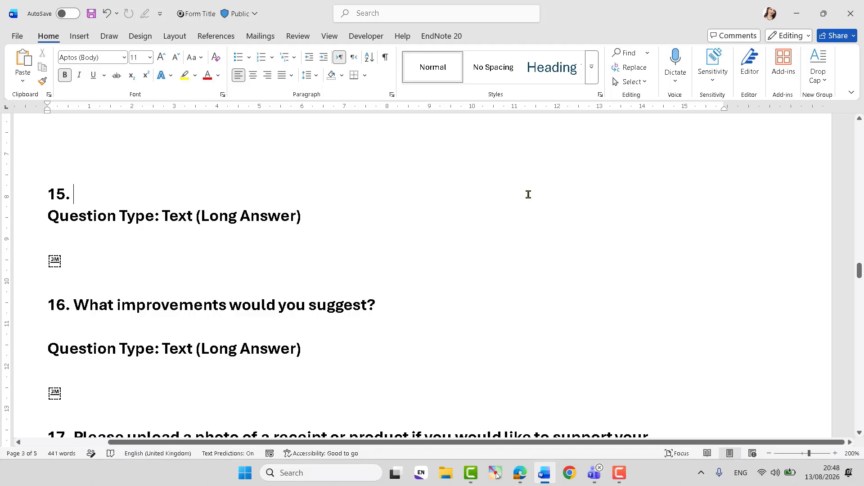
key("BackSpace")
key("BackSpace")
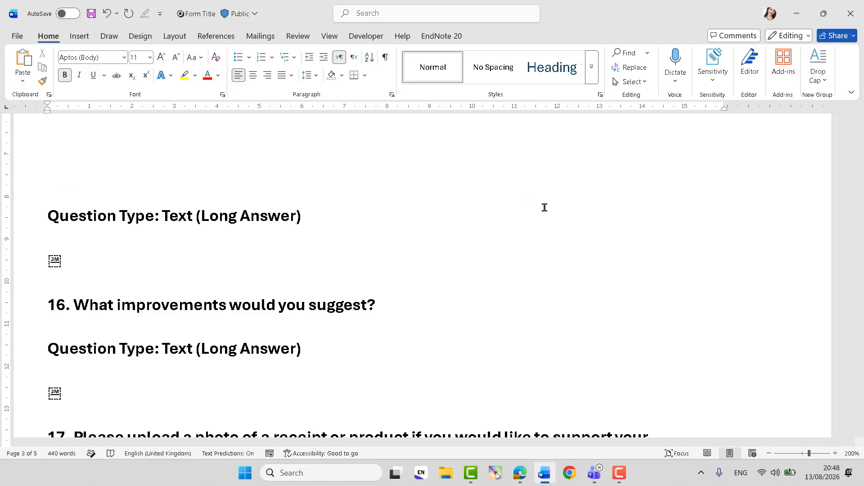
- In the form, add a new Text question as question 15 in the Feedback section
left_click(518, 473)
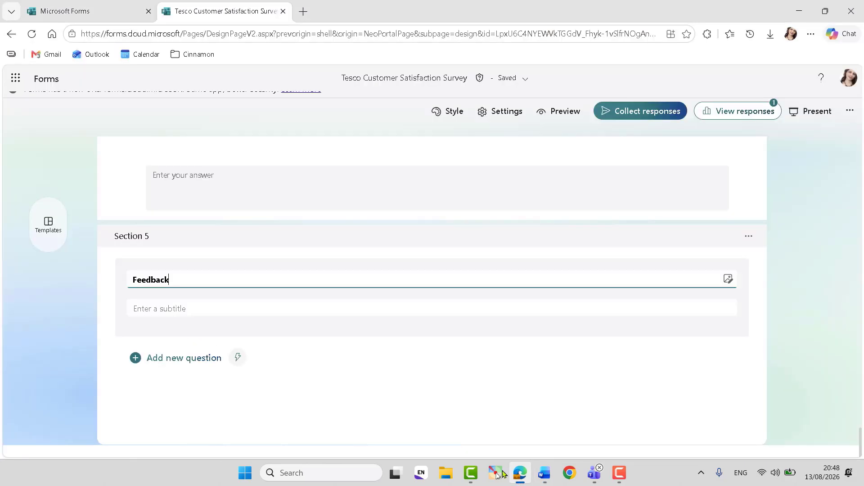
left_click(193, 359)
left_click(398, 399)
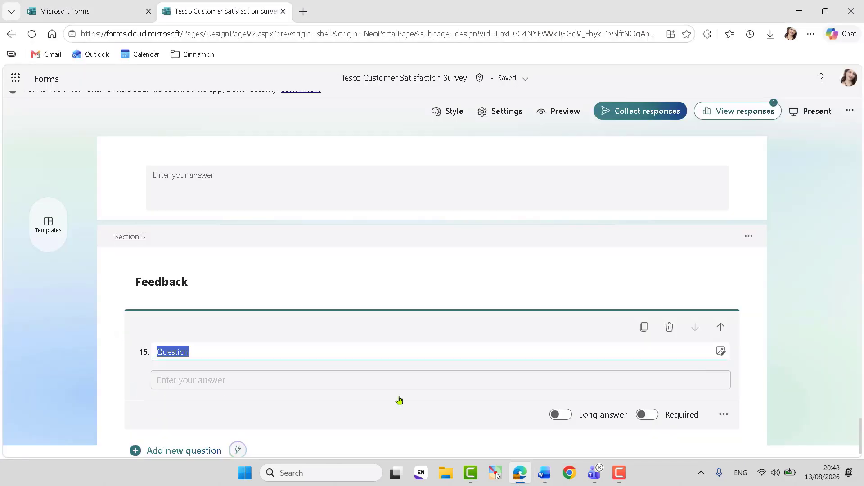
- Paste "What did you enjoy most about your shopping experience?" as question 15's title, set it to Large and allow a long answer
key("ctrl+v")
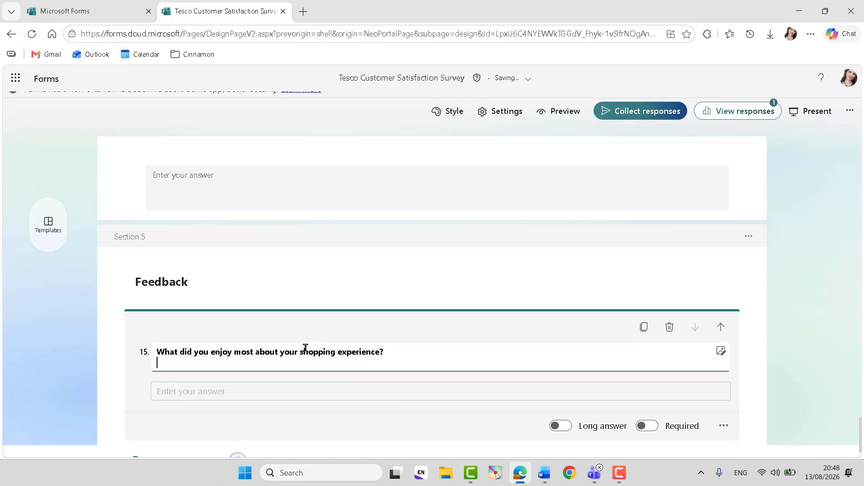
triple_click(305, 350)
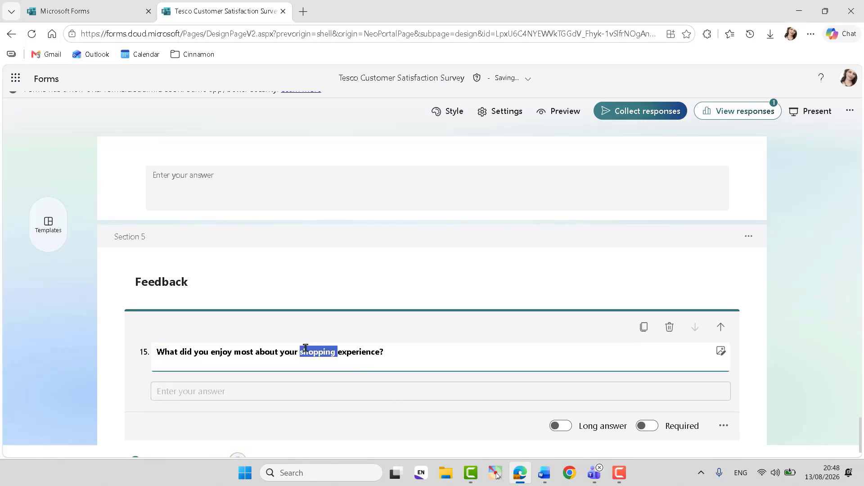
left_click(374, 354)
left_click_drag(403, 349, 150, 352)
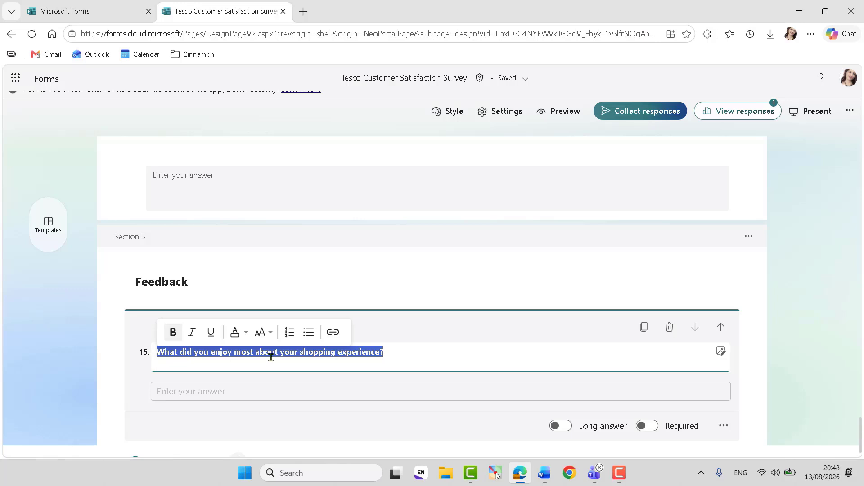
left_click(264, 333)
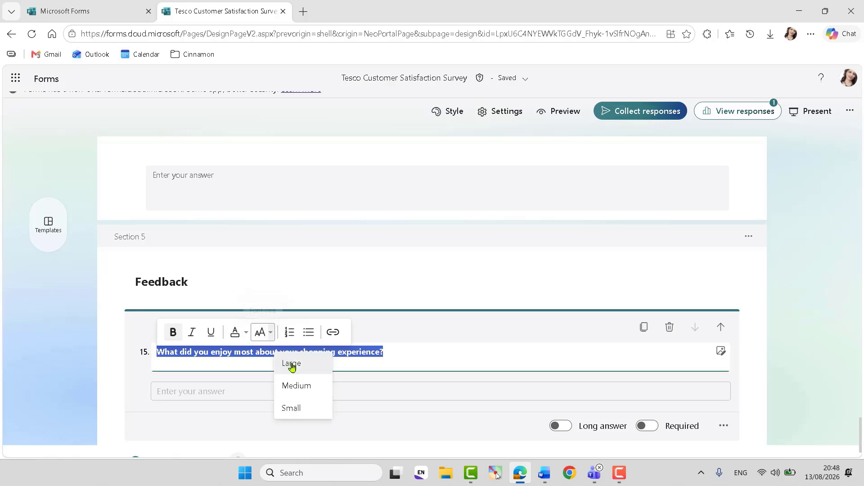
left_click(291, 363)
left_click(561, 426)
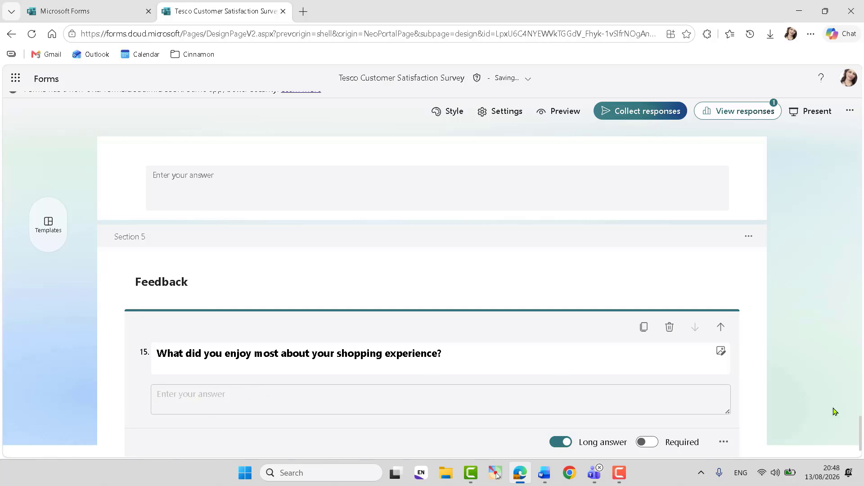
left_click_drag(862, 425, 862, 445)
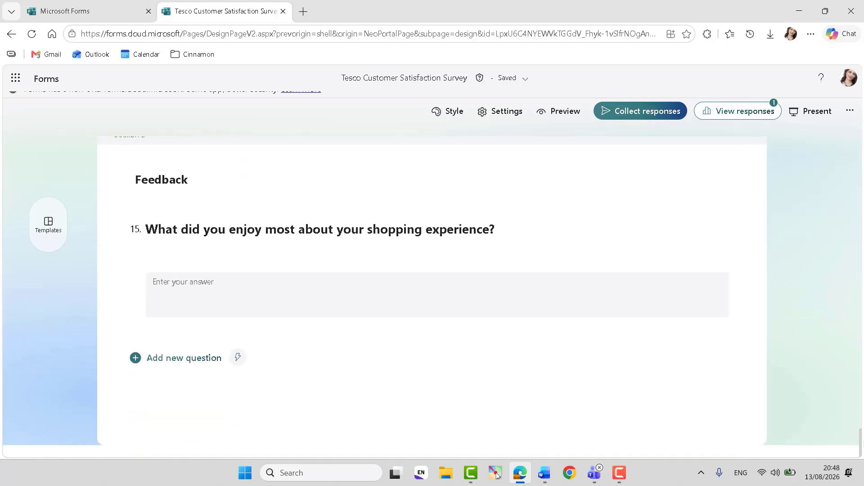
- Switch to the Word document and delete the leftover "Question Type: Text (Long Answer)" line and blank lines above question 16
left_click(544, 473)
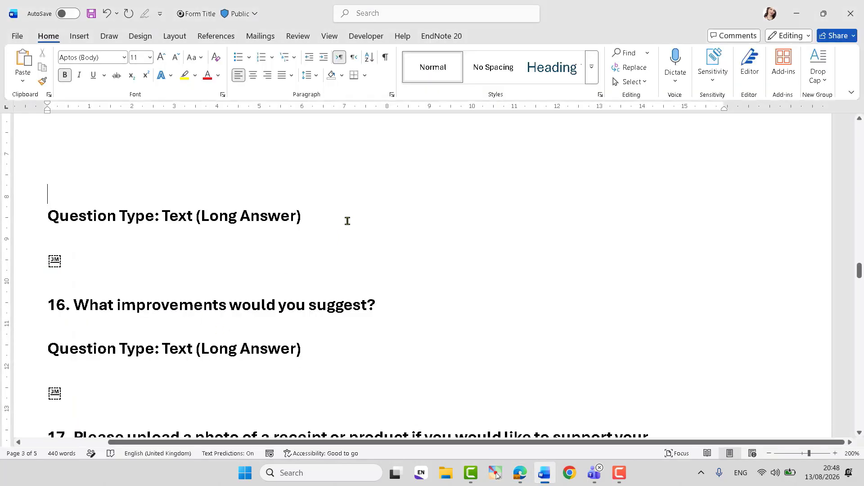
left_click_drag(347, 220, 55, 180)
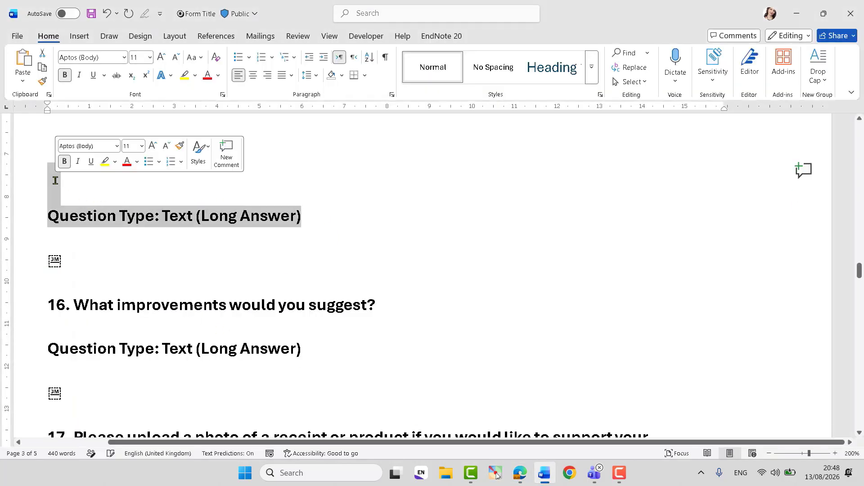
key("Delete")
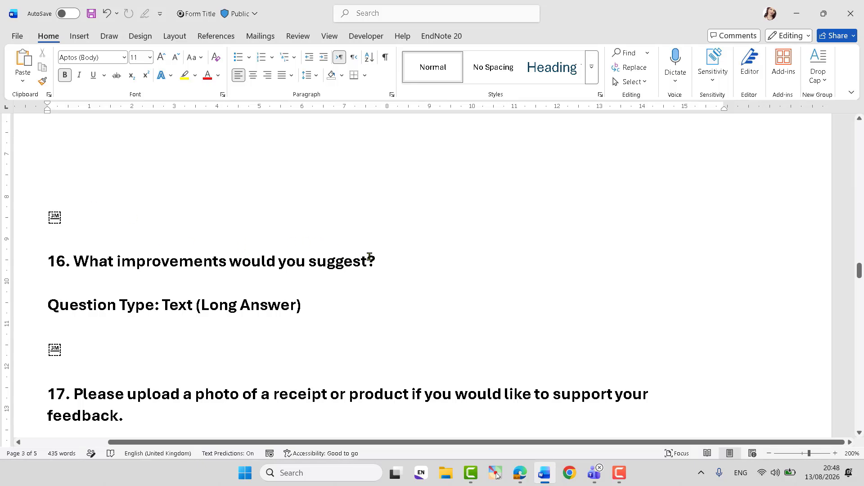
- Copy the question text "What improvements would you suggest?" and delete question 16 with its type line from the document
left_click_drag(388, 261, 88, 260)
key("ctrl+c")
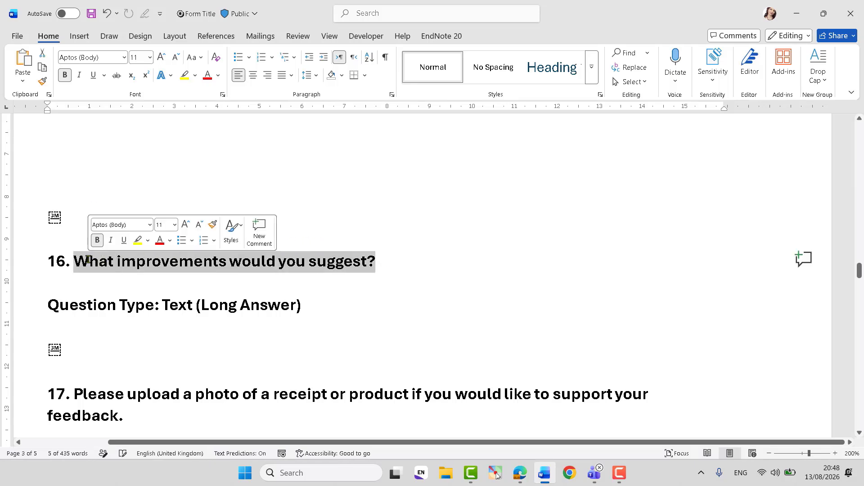
key("Delete")
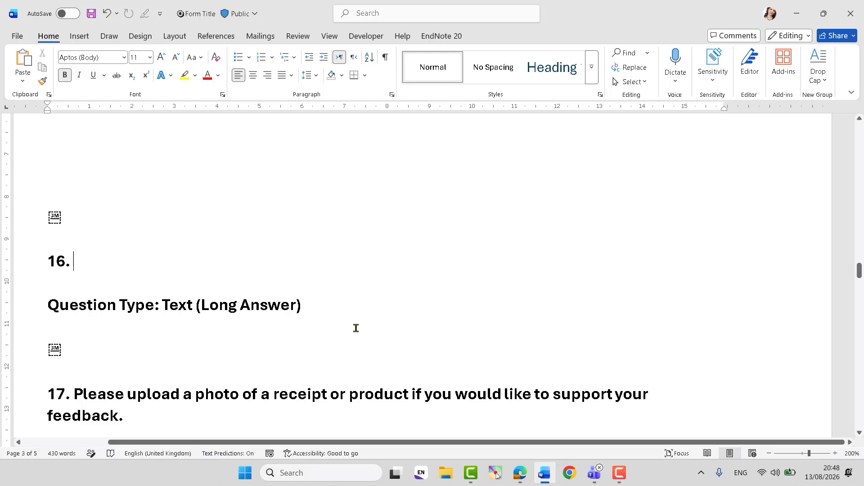
left_click_drag(356, 326, 27, 196)
key("Delete")
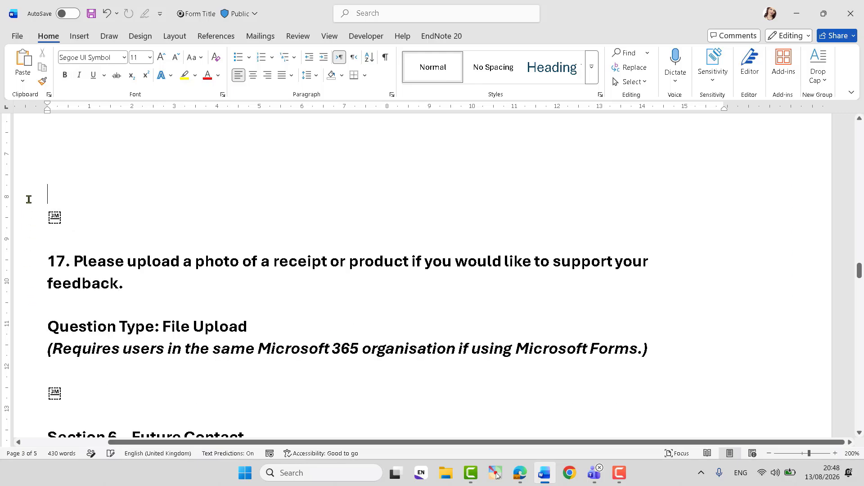
- Switch back to the form, add a Text question titled "What improvements would you suggest?" and set its title to Large
left_click(519, 473)
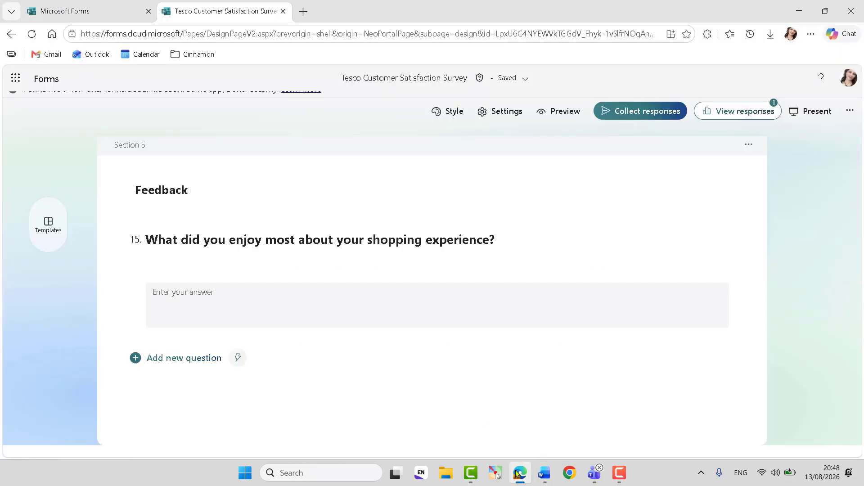
left_click(186, 358)
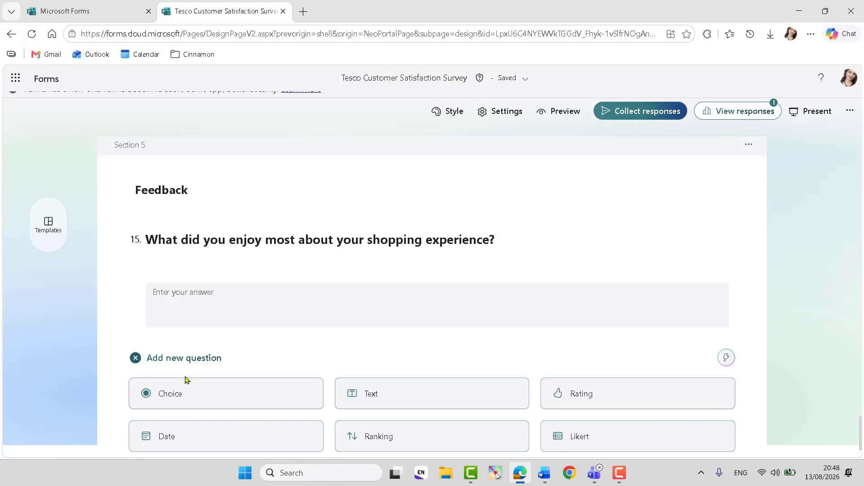
left_click(377, 394)
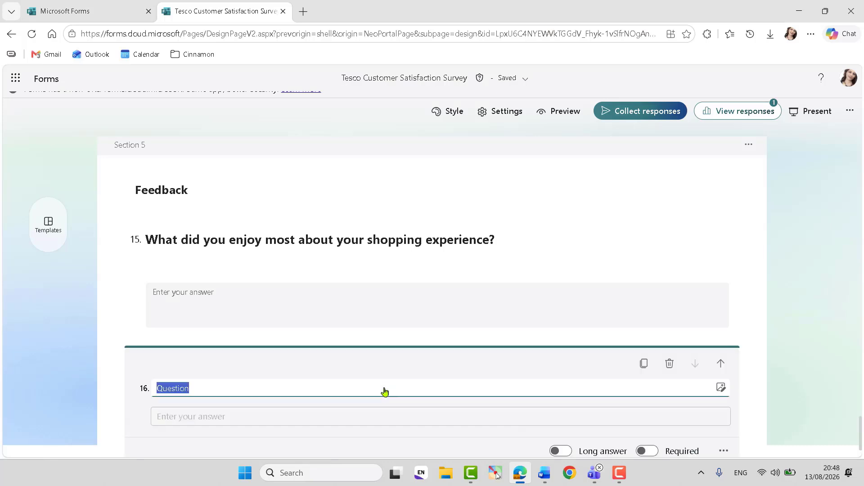
key("ctrl+v")
left_click_drag(332, 386, 156, 388)
left_click(264, 369)
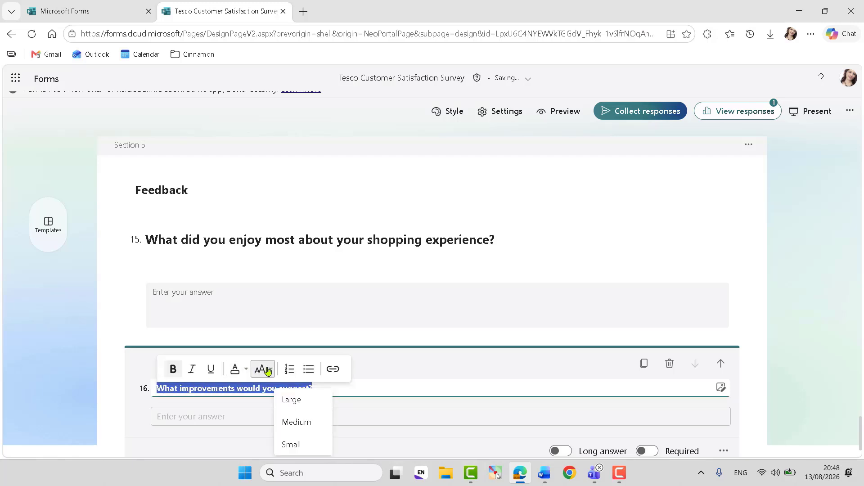
left_click(294, 400)
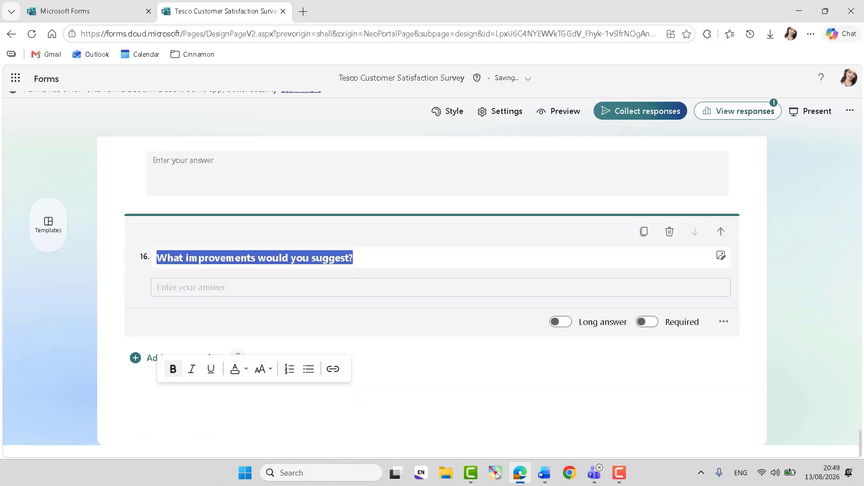
- Turn on the long answer option for question 16
scroll(432, 293, "down", 3)
left_click(707, 425)
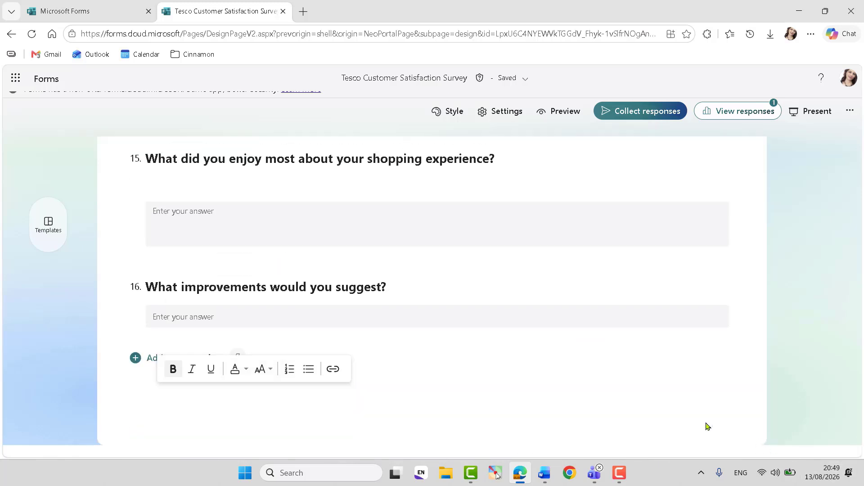
left_click(441, 291)
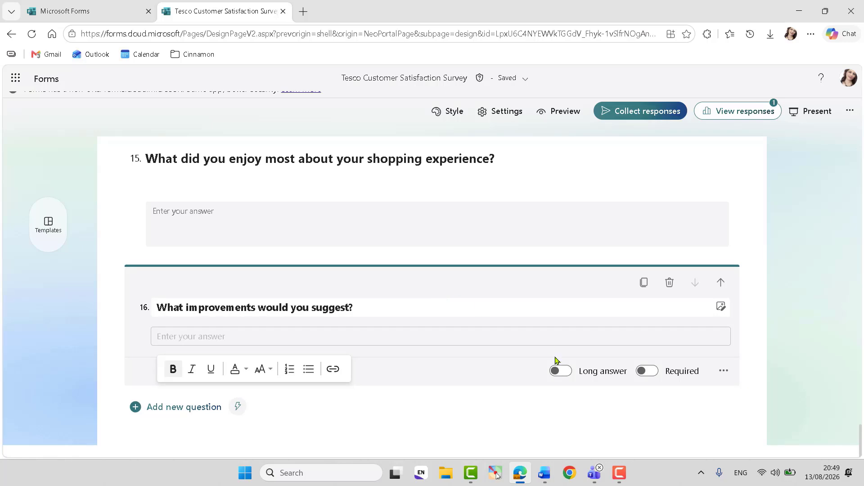
left_click(563, 371)
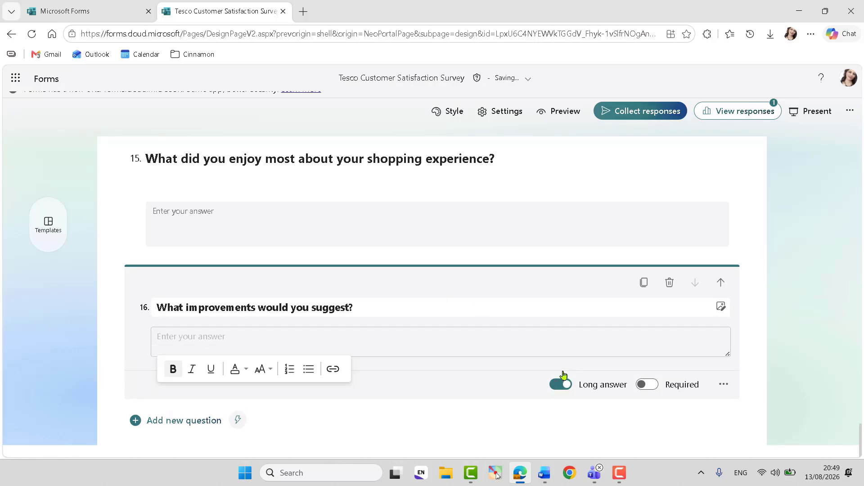
- Switch to the Word document, copy question 17's text about uploading a receipt or product photo, and delete the question and its number
left_click(544, 473)
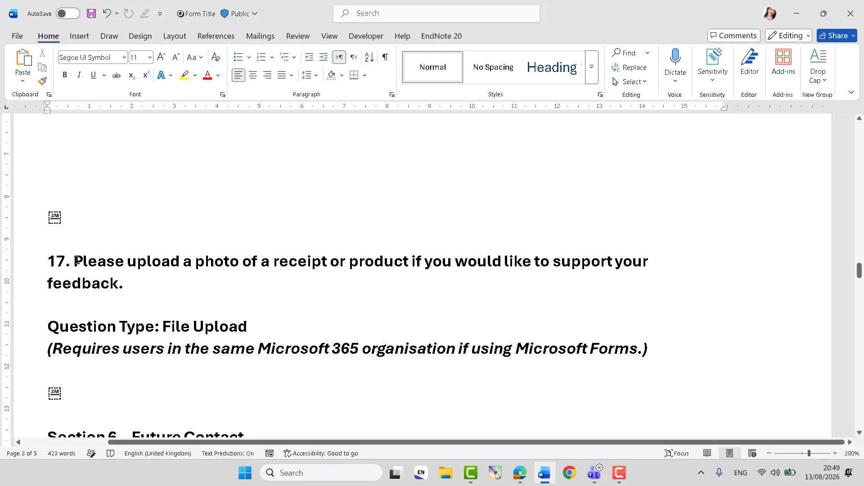
left_click_drag(76, 260, 131, 281)
key("ctrl+c")
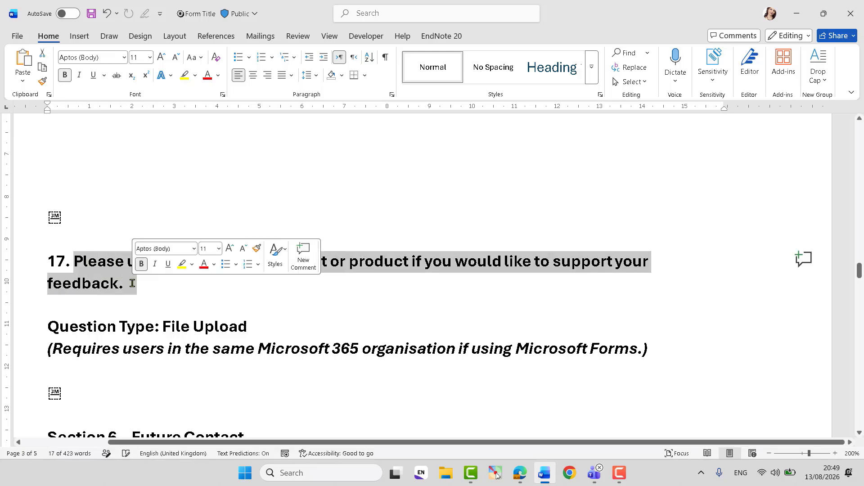
key("BackSpace")
left_click_drag(83, 258, 37, 261)
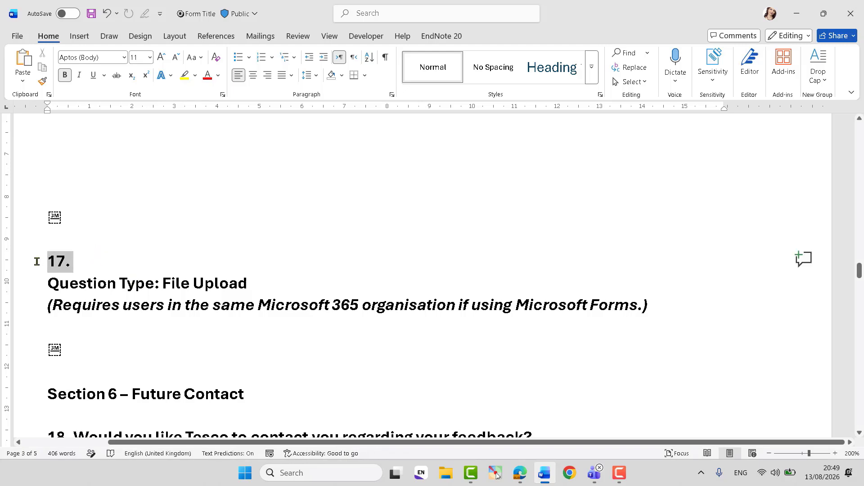
key("BackSpace")
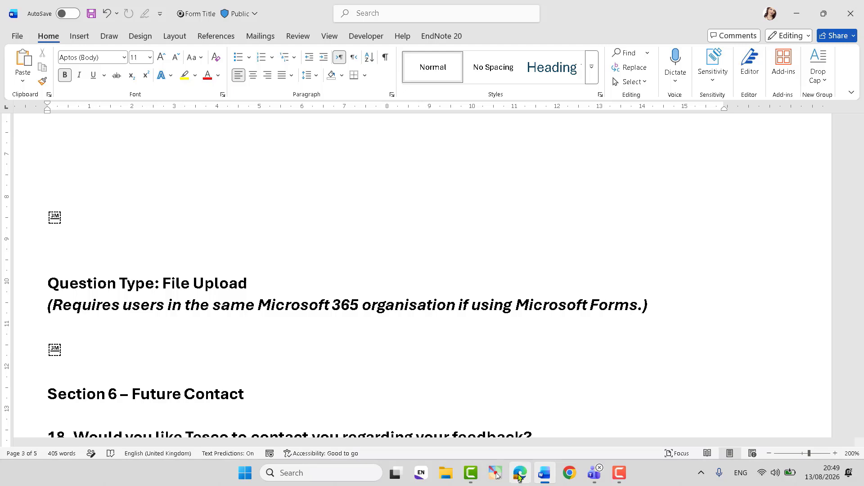
- Switch to the form and add an Upload File question titled "Please upload a photo of a receipt or product if you would like to support your feedback."
left_click(519, 476)
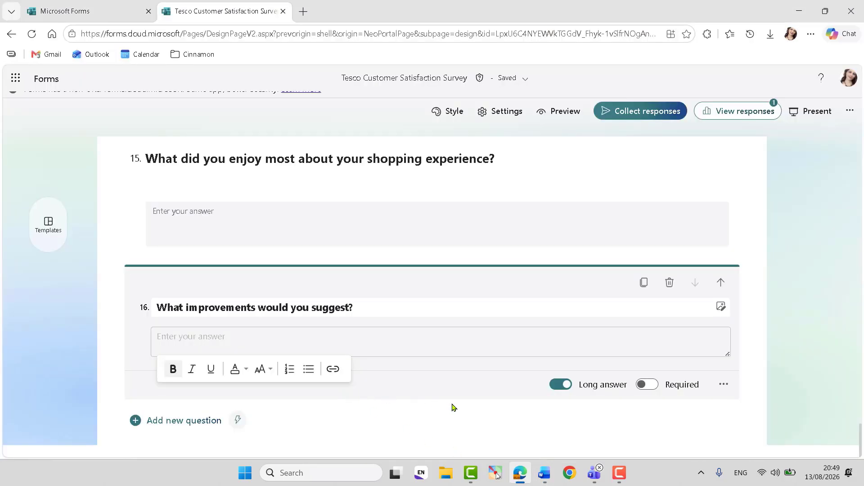
left_click(187, 420)
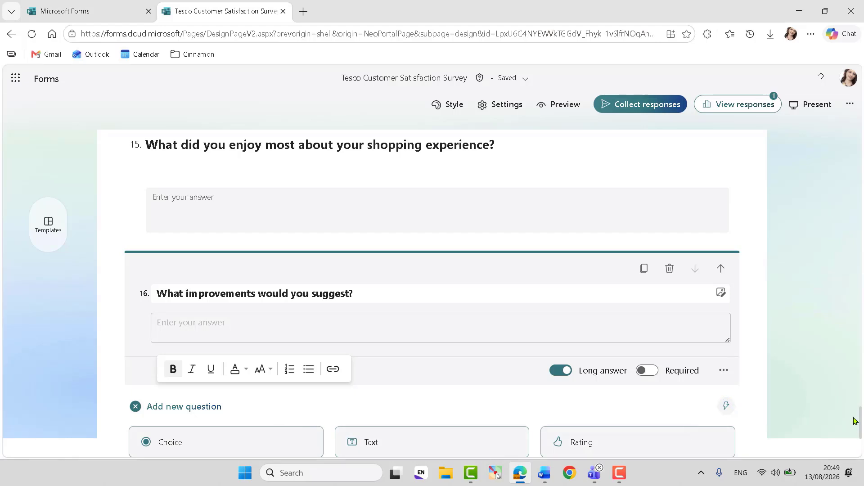
left_click_drag(857, 419, 853, 445)
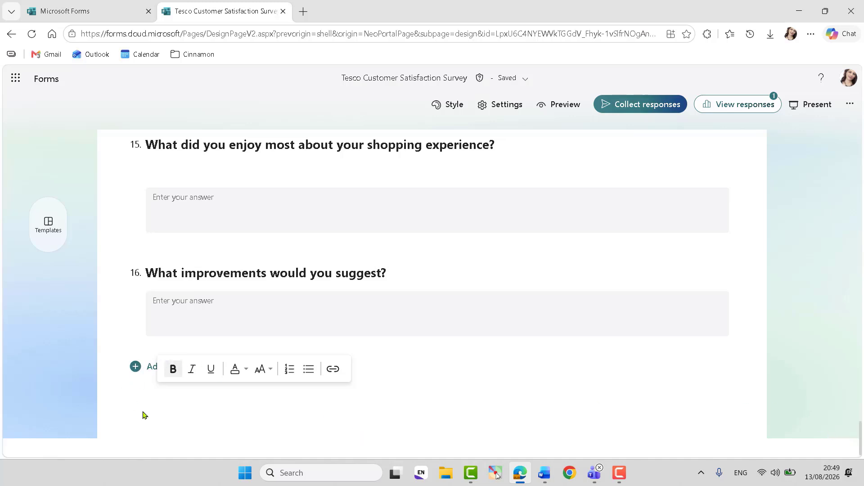
left_click(152, 367)
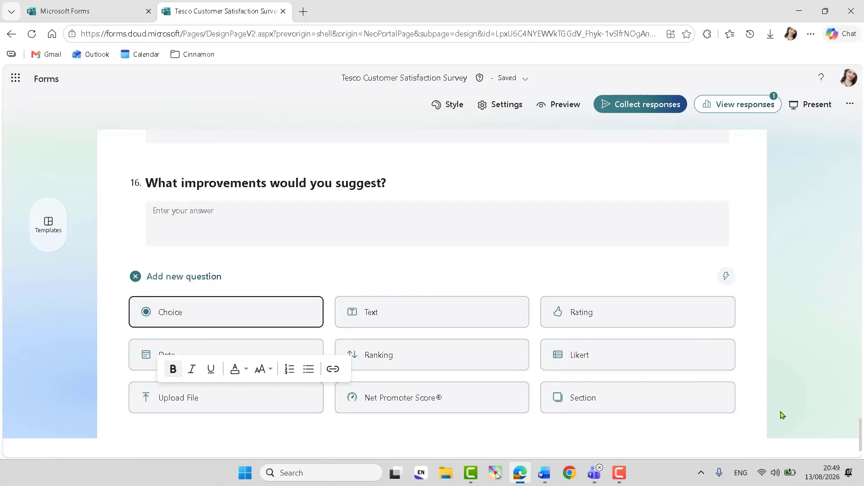
left_click(189, 397)
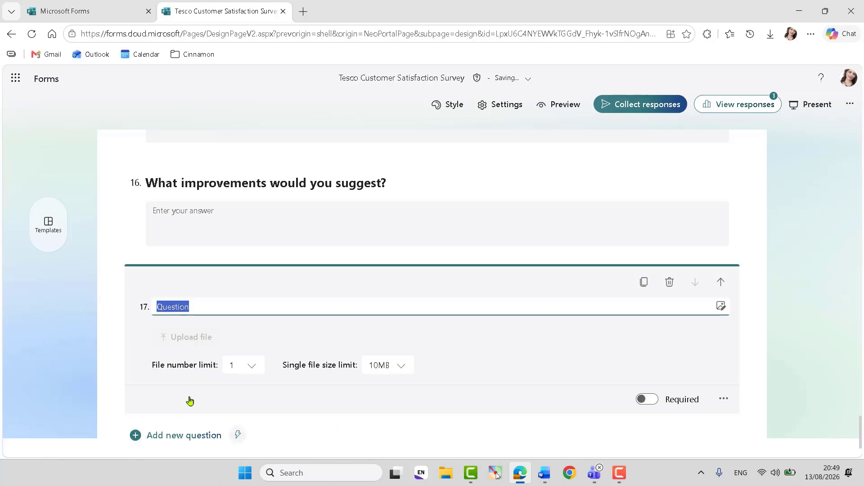
key("ctrl+v")
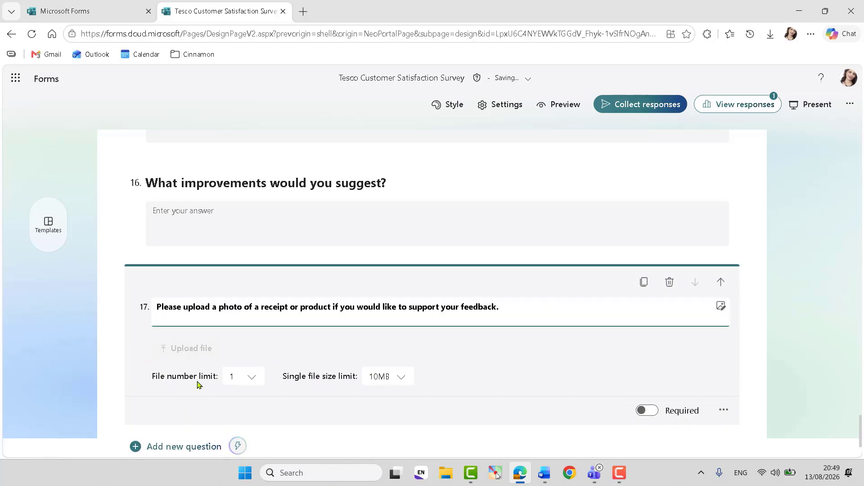
- Set the title text of upload question 17 to Large
triple_click(243, 308)
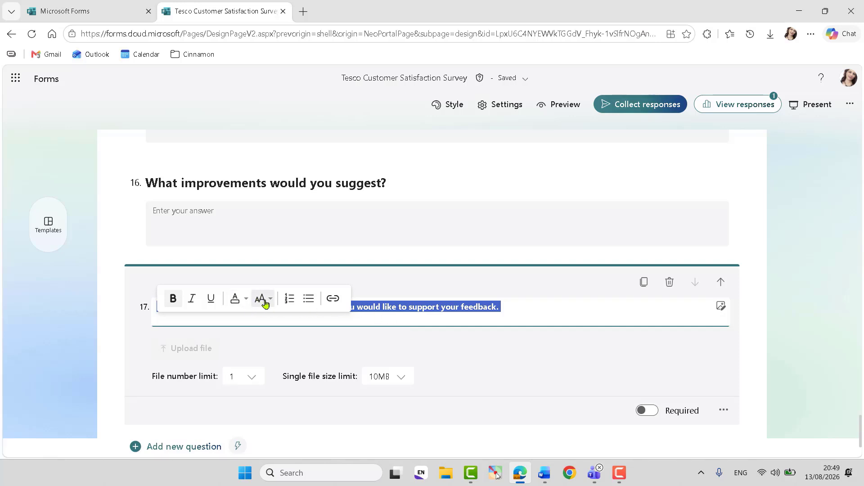
left_click(264, 300)
left_click(288, 330)
left_click(378, 333)
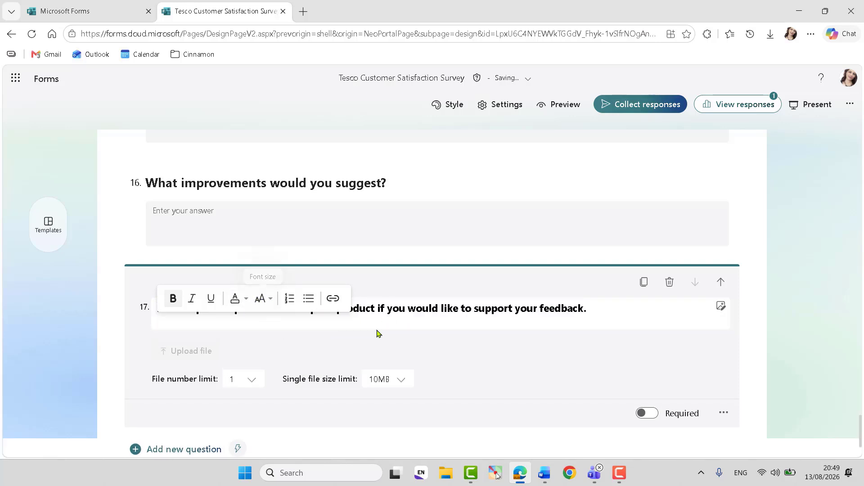
- Switch to the Word document and delete the "Question Type: File Upload" line together with the Microsoft 365 organisation note below it
left_click(544, 473)
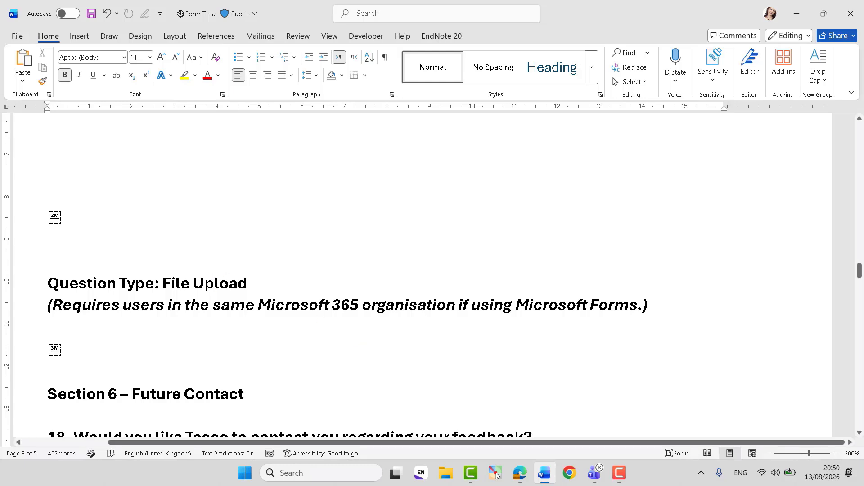
left_click_drag(47, 266, 121, 306)
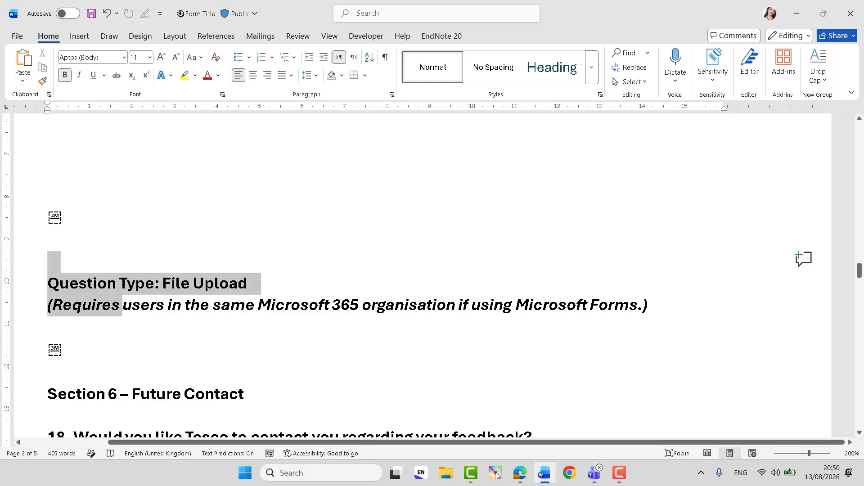
key("ctrl+shift+Right")
key("ctrl+shift+Right")
key("ctrl+shift+Right")
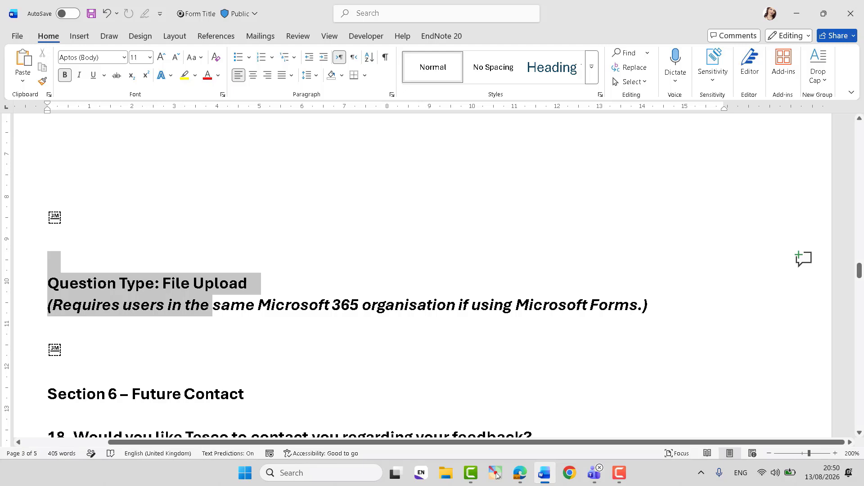
key("ctrl+shift+Right")
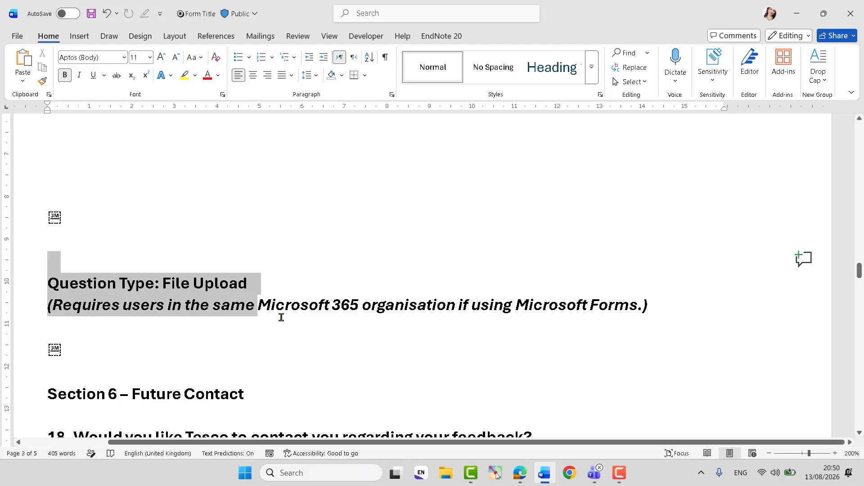
left_click_drag(282, 317, 679, 313)
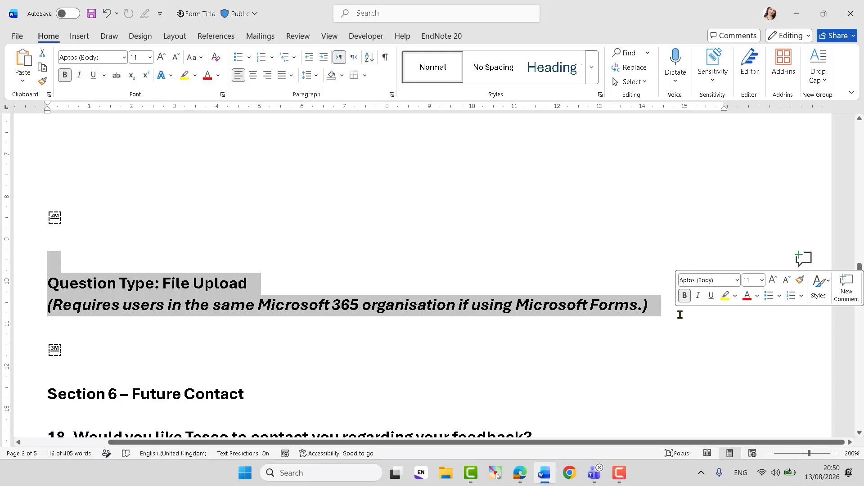
key("Delete")
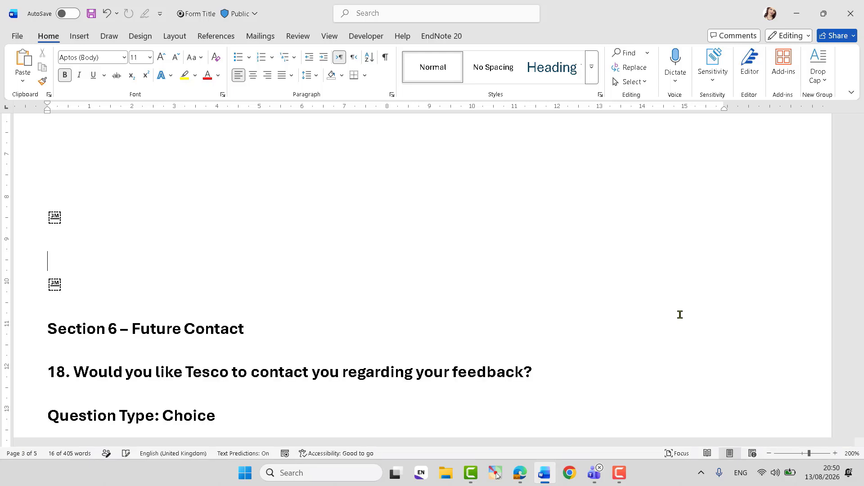
- Switch to the form and examine the file number limit choices of upload question 17
left_click(520, 473)
left_click(444, 309)
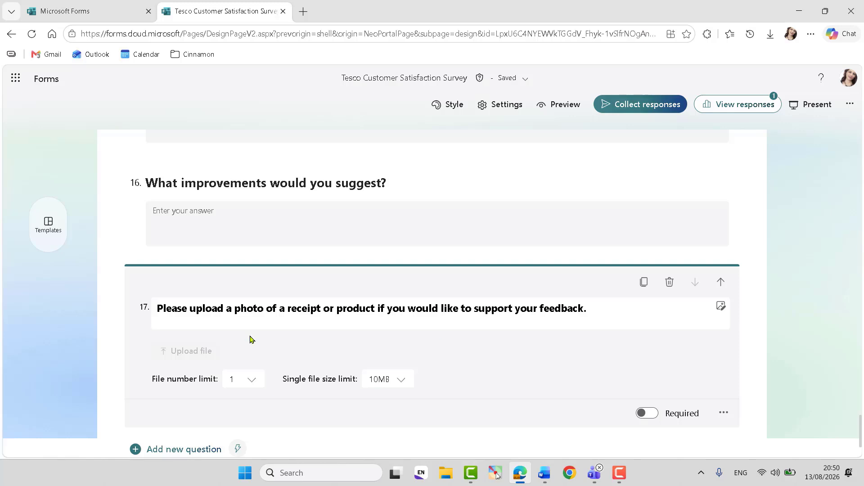
left_click(253, 379)
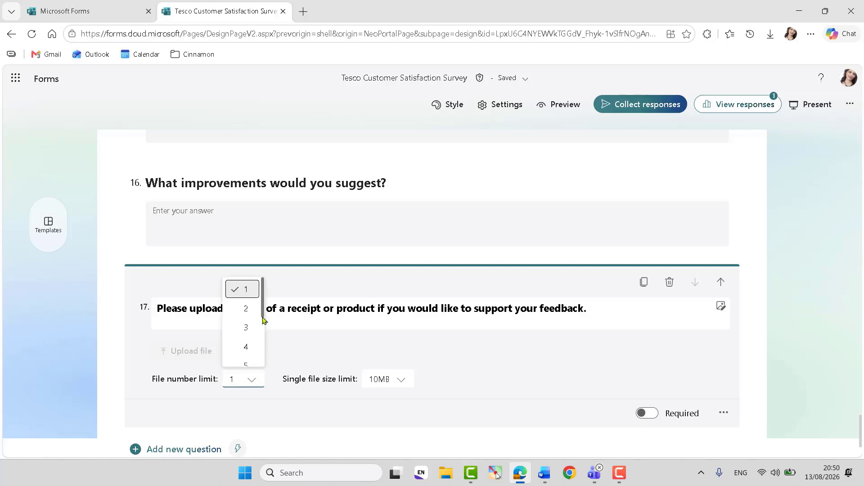
left_click_drag(264, 300, 264, 276)
left_click(277, 426)
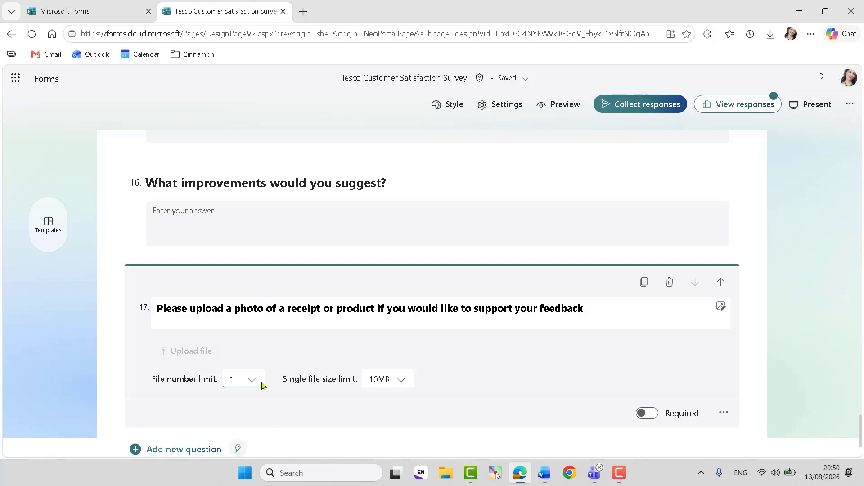
- Set the single file size limit of question 17 to 100MB
left_click(403, 382)
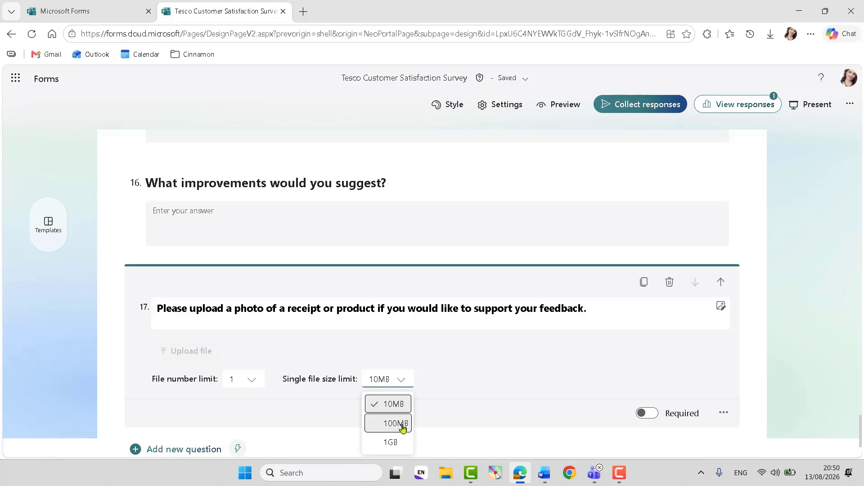
left_click(391, 443)
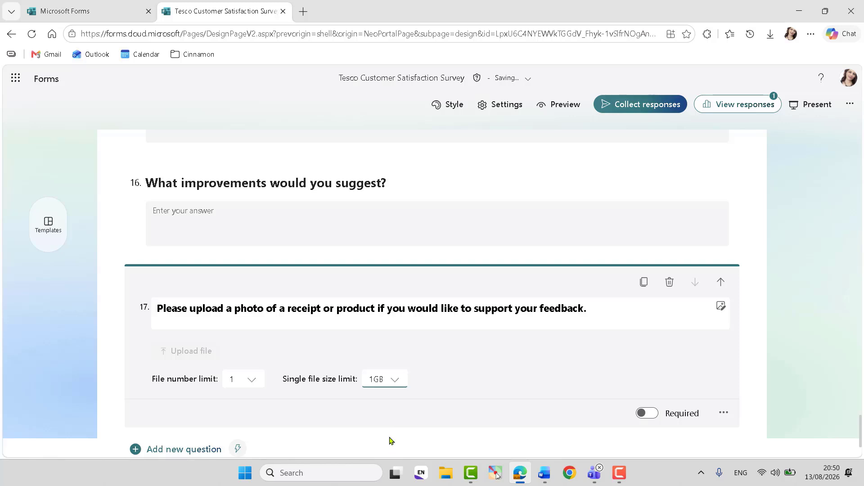
double_click(245, 310)
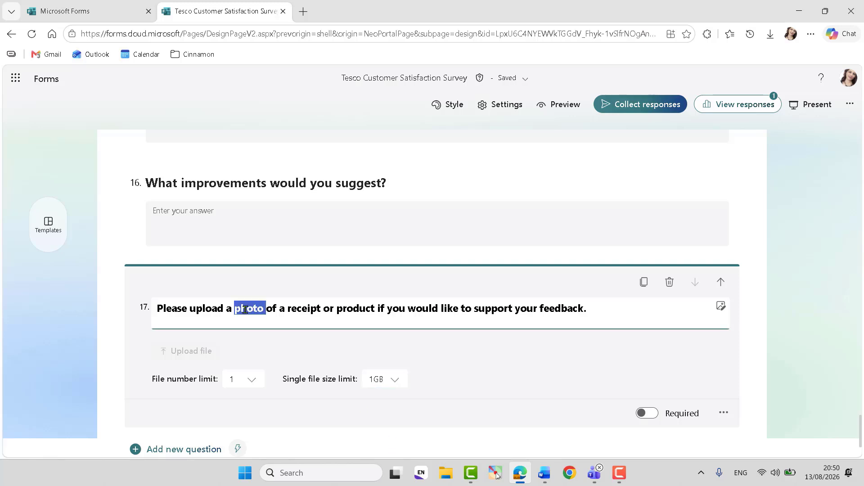
left_click(297, 311)
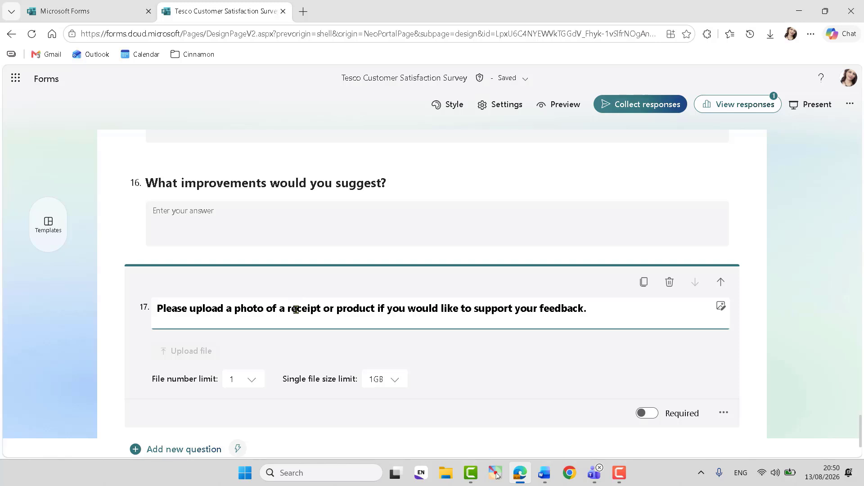
left_click(395, 380)
left_click(392, 423)
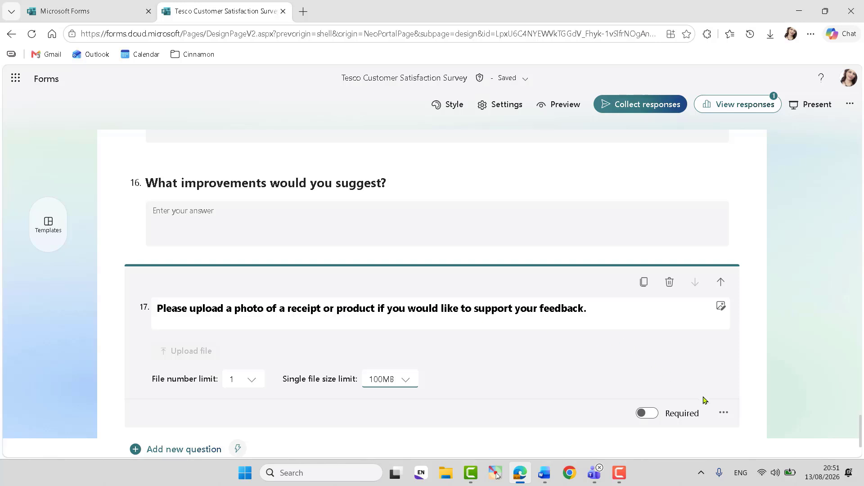
- Turn on the file type option for question 17 and exclude Excel, PPT, Video and Audio, allowing only Word, PDF and Image
left_click(724, 413)
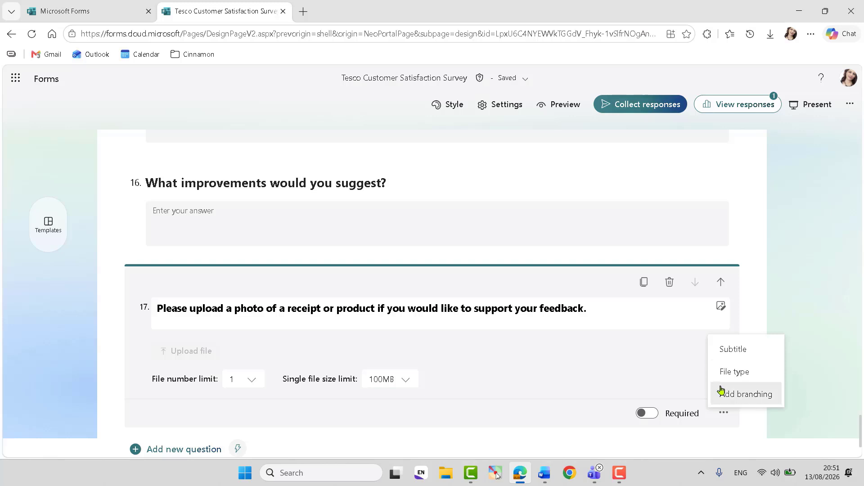
left_click(733, 375)
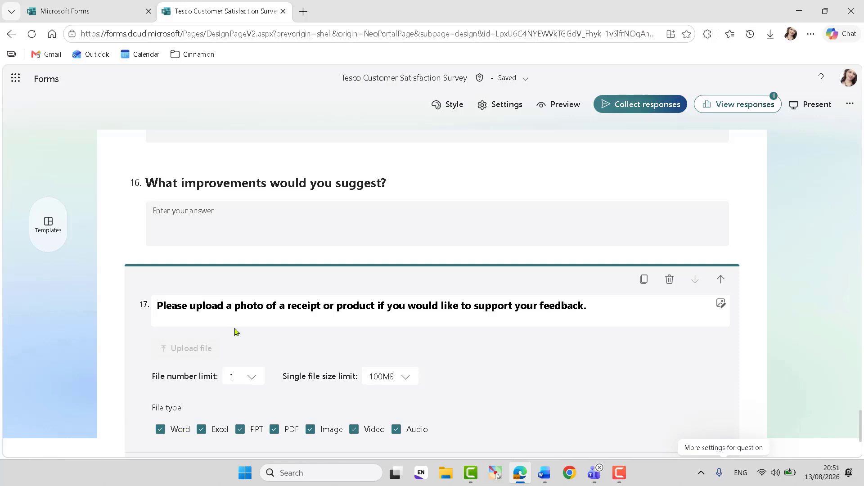
double_click(246, 305)
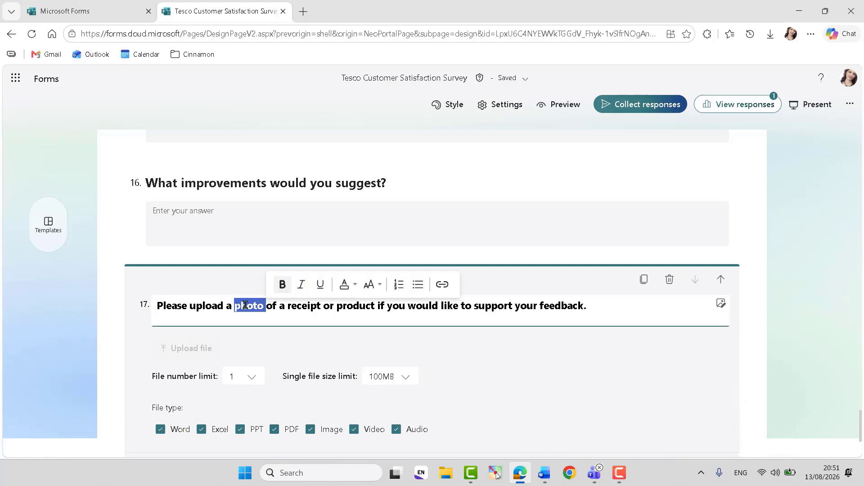
double_click(296, 308)
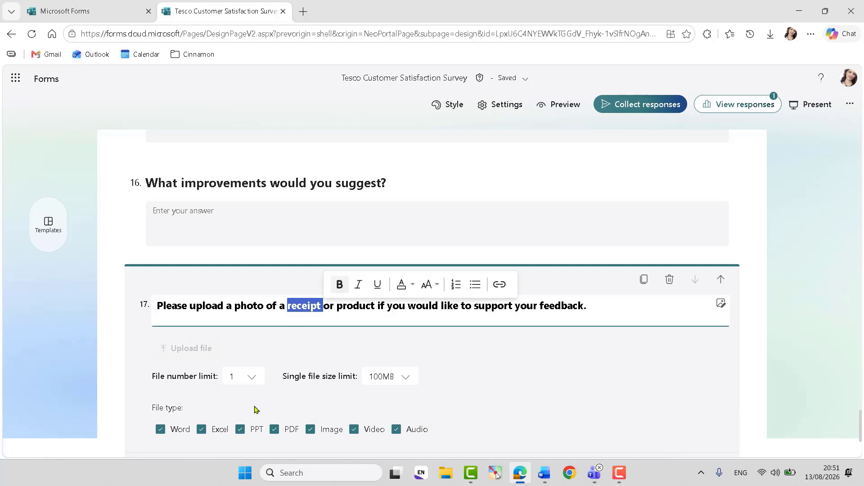
left_click(201, 431)
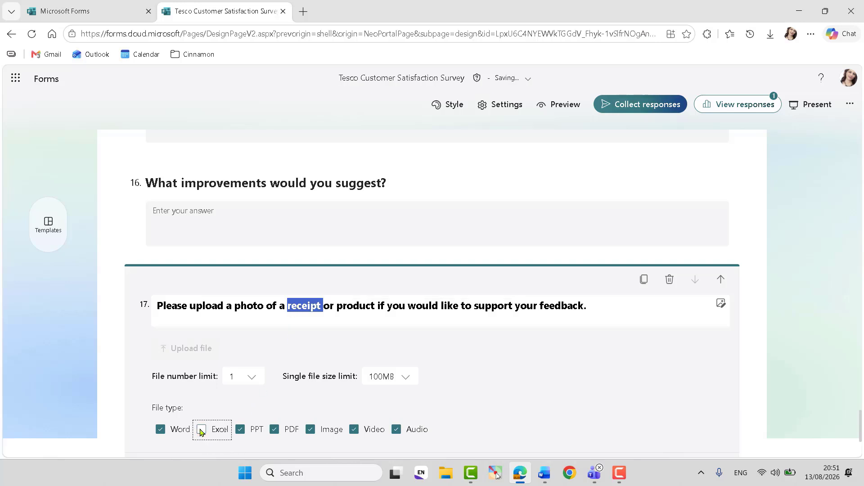
left_click(241, 431)
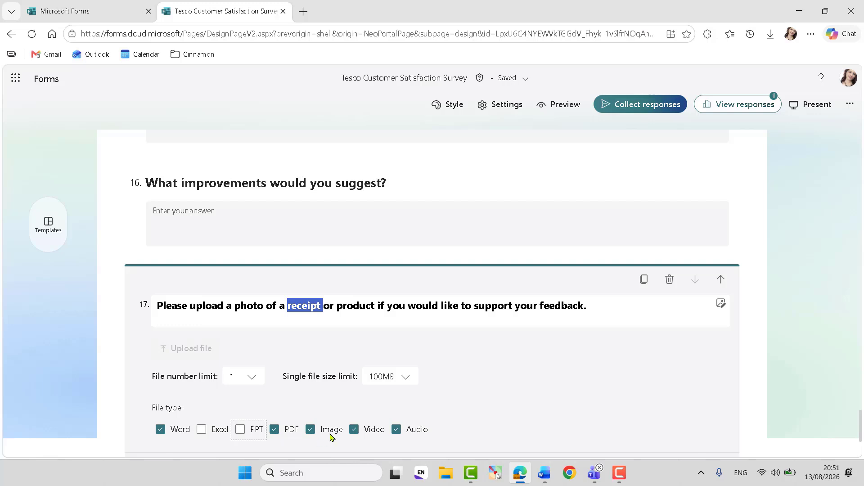
double_click(241, 306)
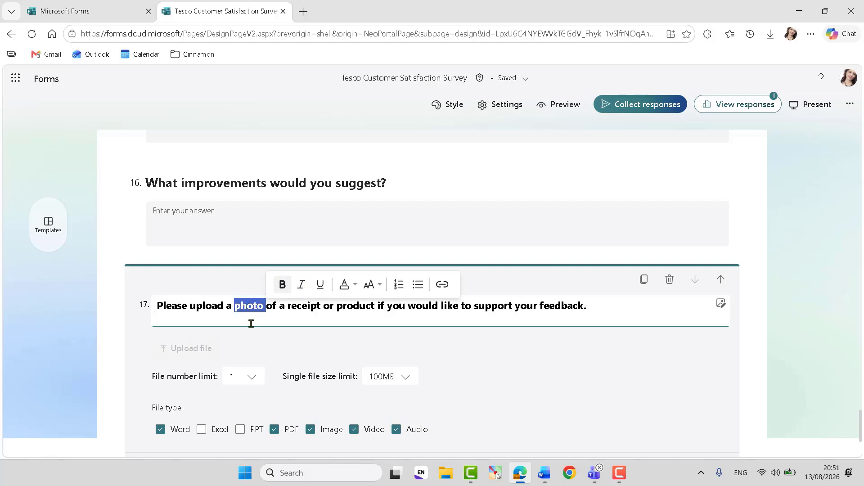
left_click(354, 429)
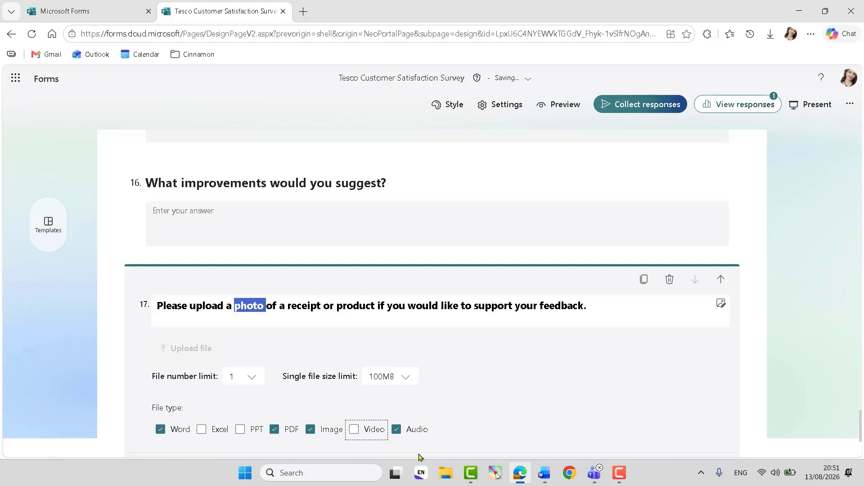
left_click(396, 429)
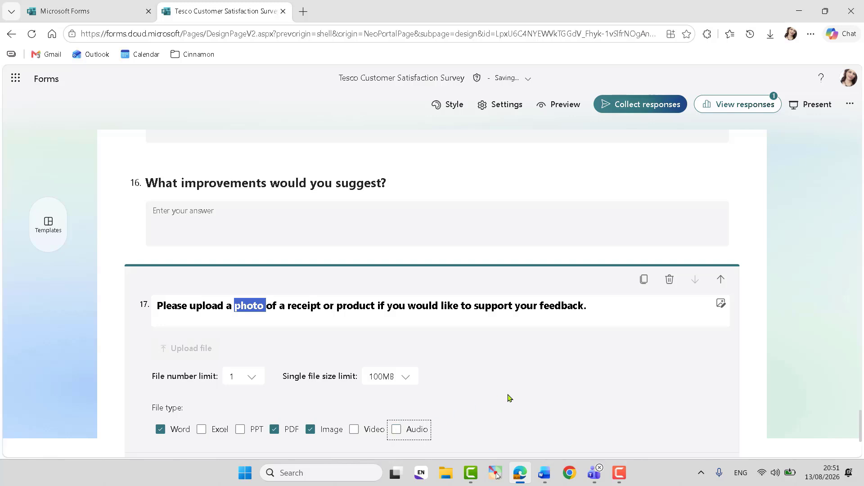
- Review the available file number limits and single file size limits for question 17 without changing them
left_click(252, 378)
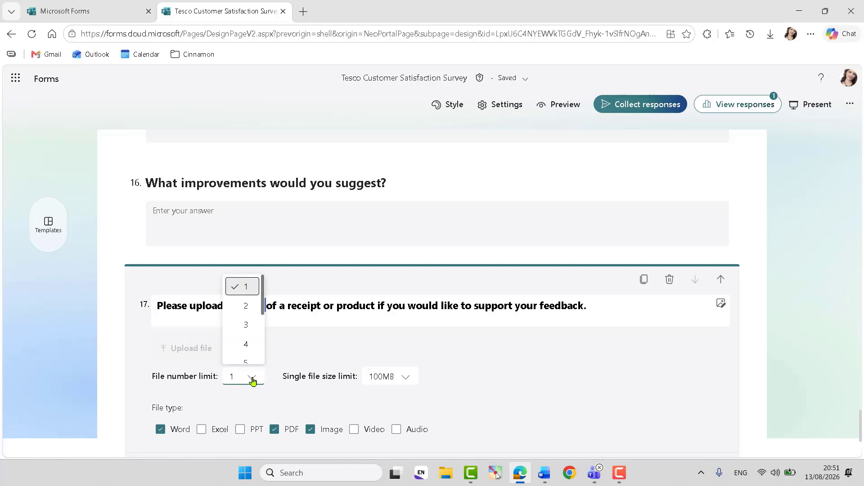
left_click(293, 343)
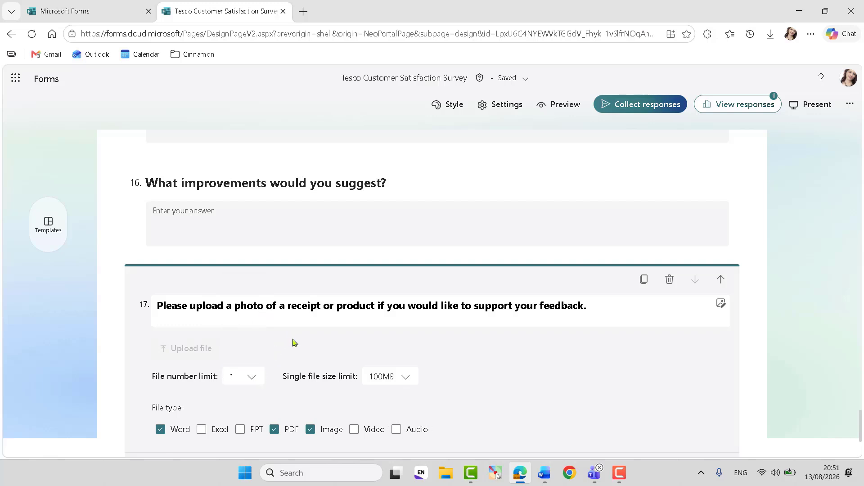
left_click(405, 377)
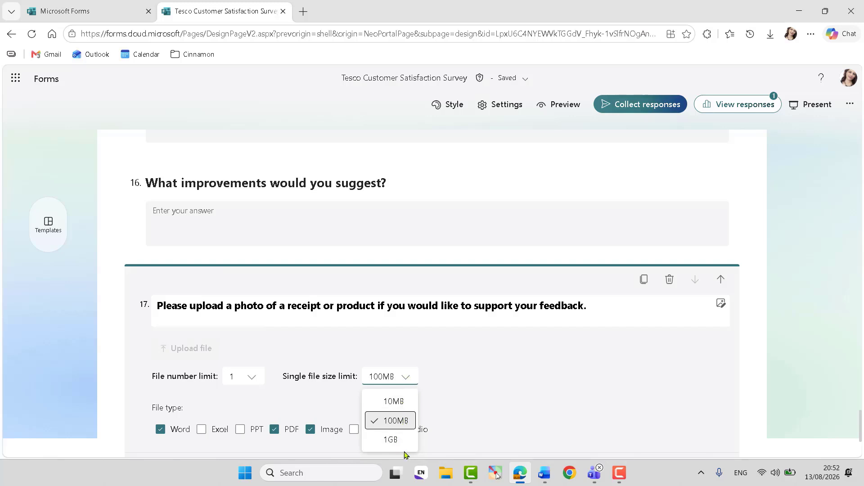
left_click(450, 362)
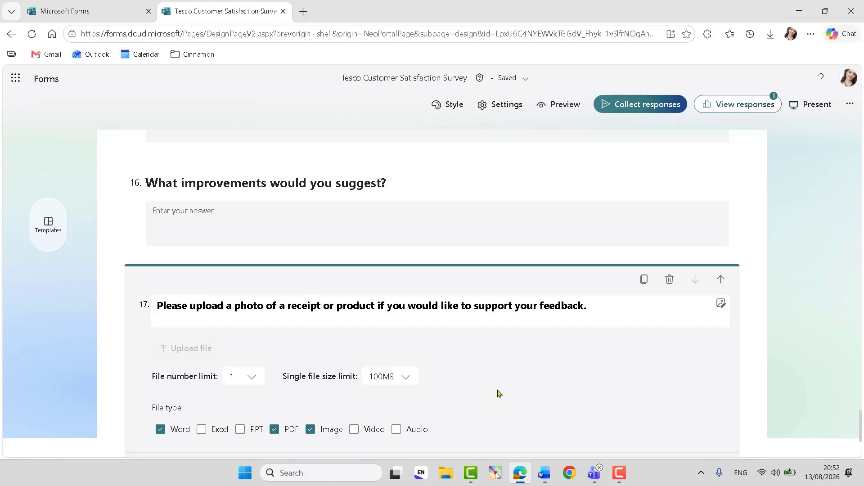
- Preview the Feedback section, check question 17's upload note and file chooser without uploading anything, and return to editing the form
left_click(560, 105)
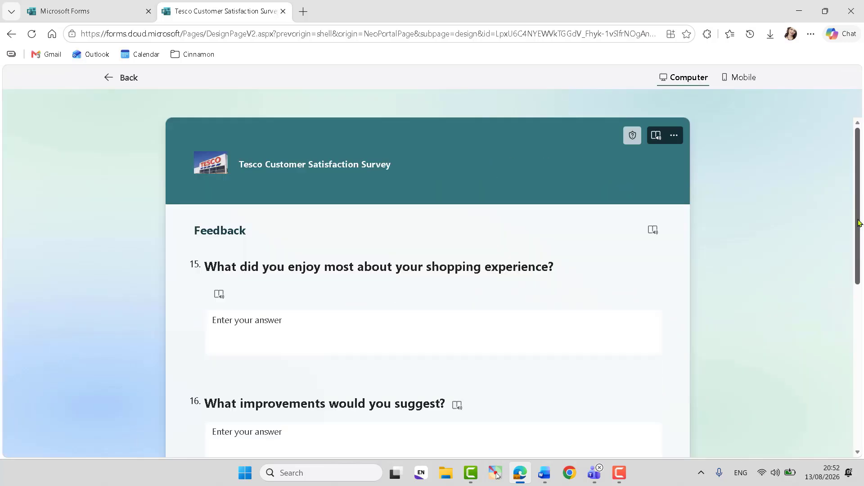
left_click_drag(857, 223, 863, 354)
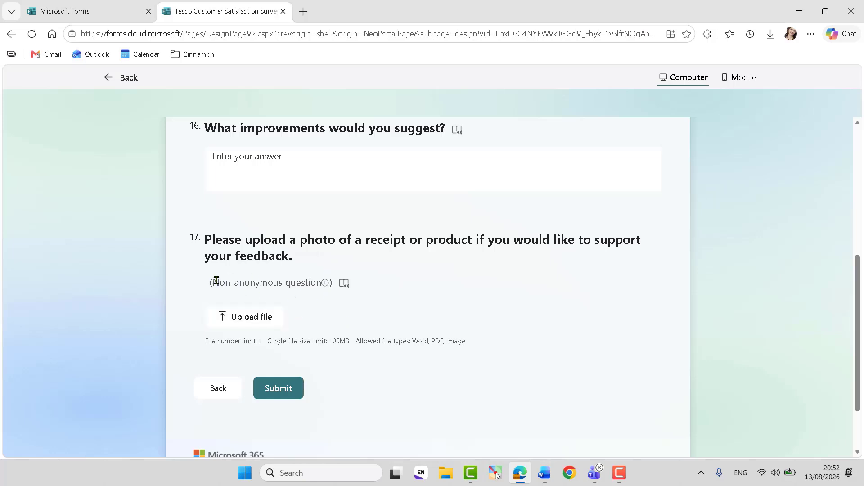
left_click_drag(220, 280, 255, 282)
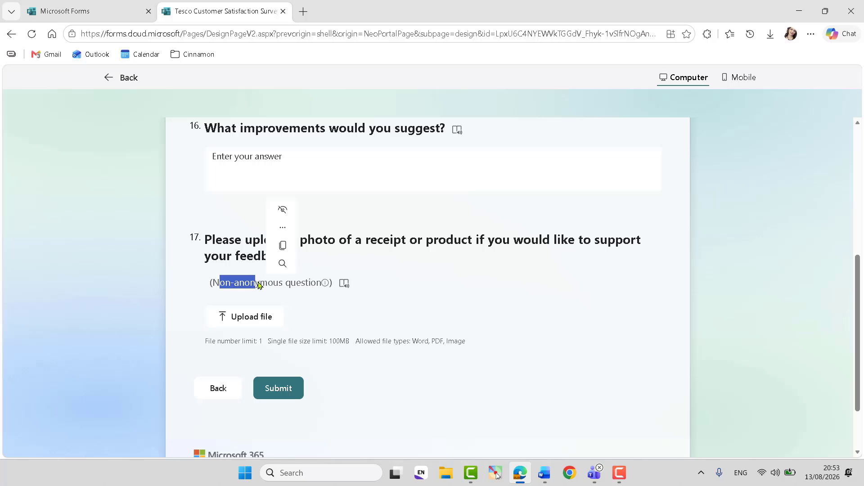
left_click(305, 284)
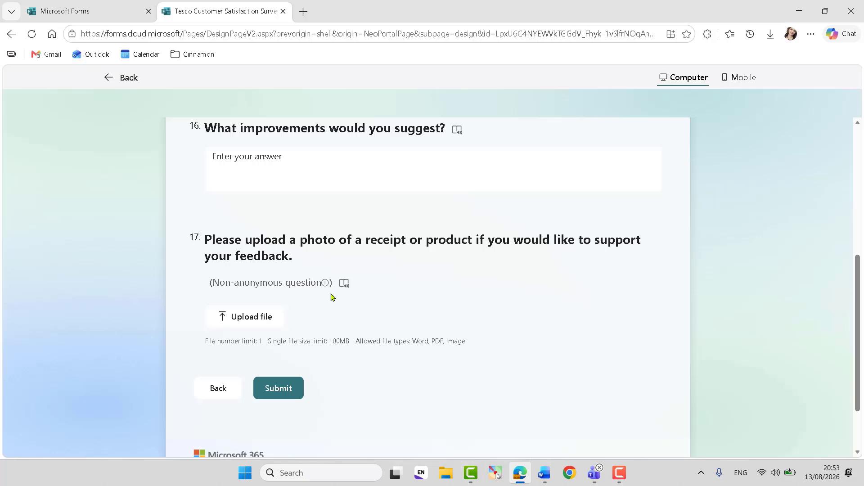
left_click(252, 318)
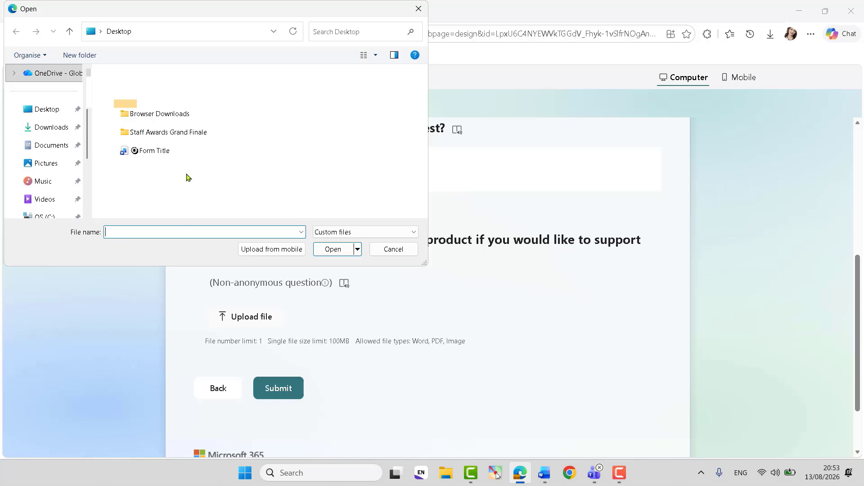
left_click(394, 249)
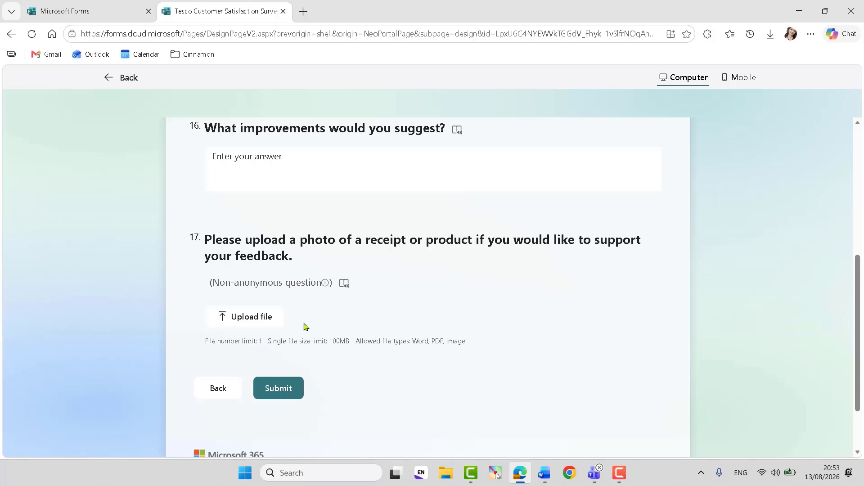
left_click(128, 80)
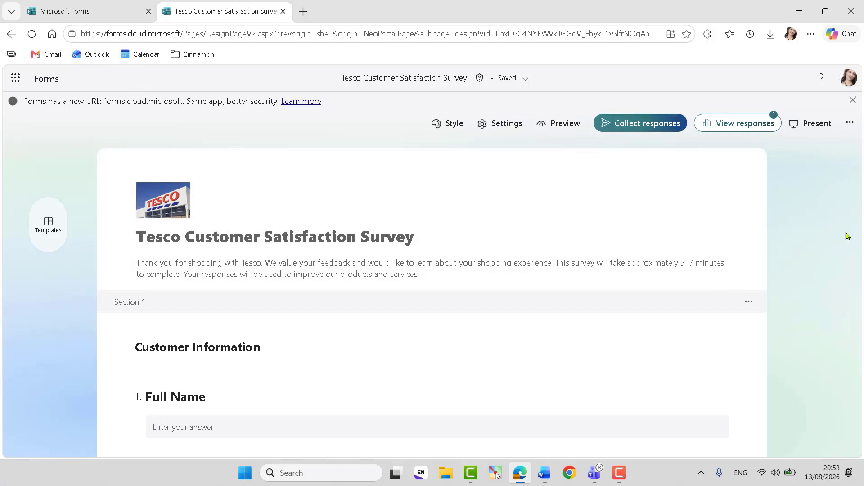
- Switch to the Word document, cut the section title "Future Contact" and delete the leftover "Section 6 –" heading text
left_click(548, 480)
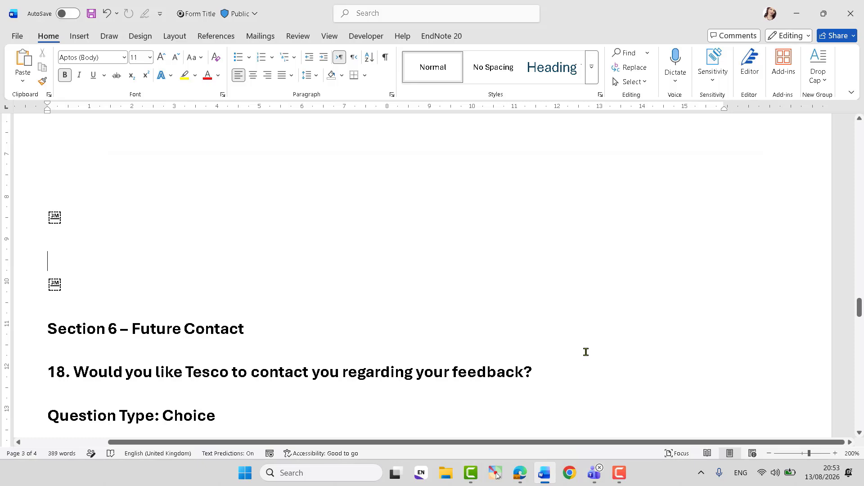
left_click_drag(859, 307, 860, 317)
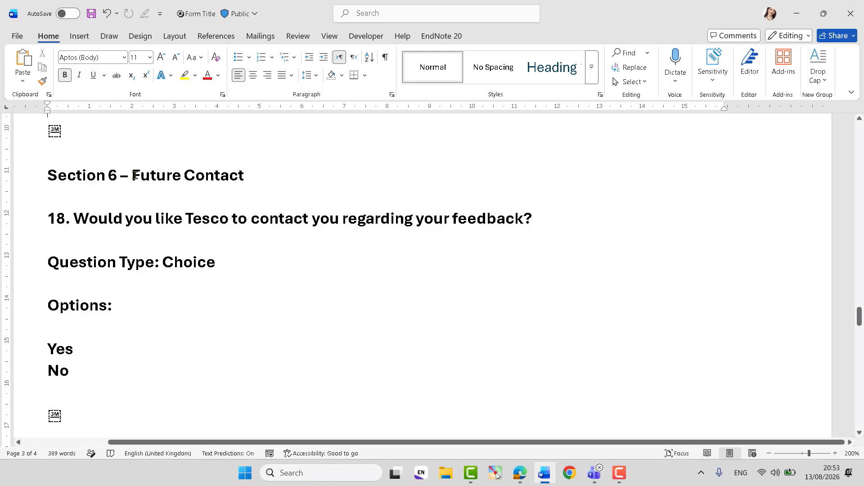
left_click_drag(134, 175, 248, 177)
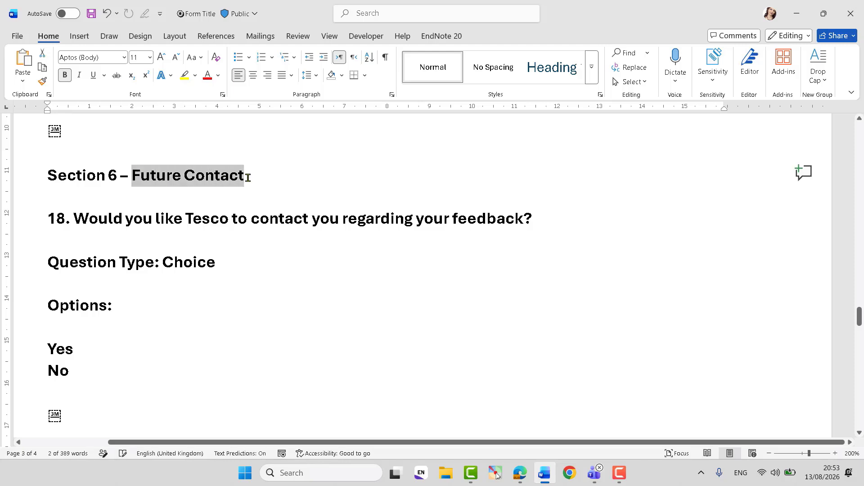
key("Delete")
double_click(97, 177)
key("ctrl+a")
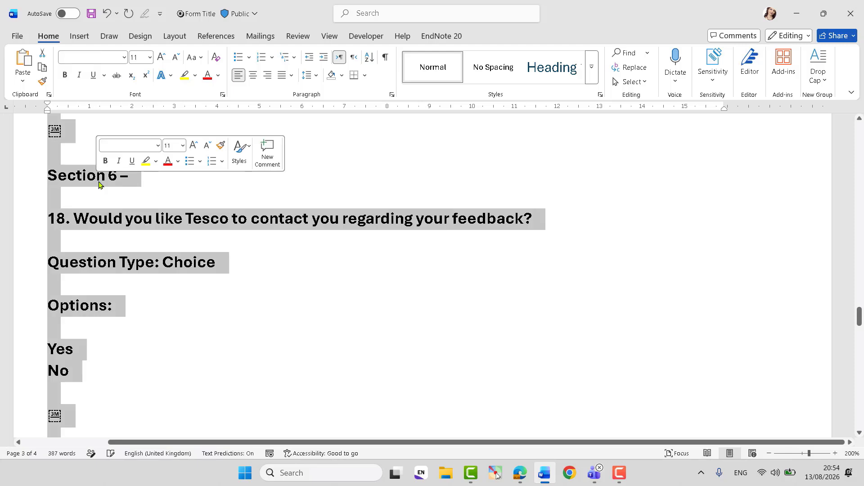
left_click(99, 184)
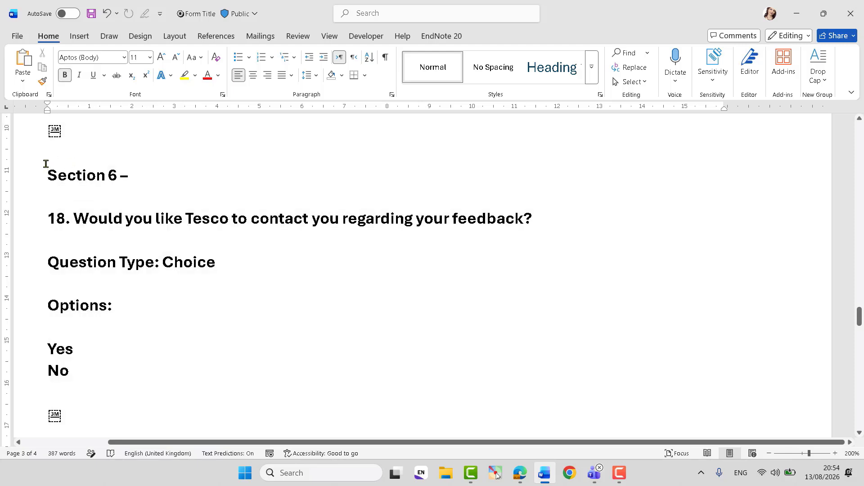
left_click_drag(46, 170, 159, 186)
key("Delete")
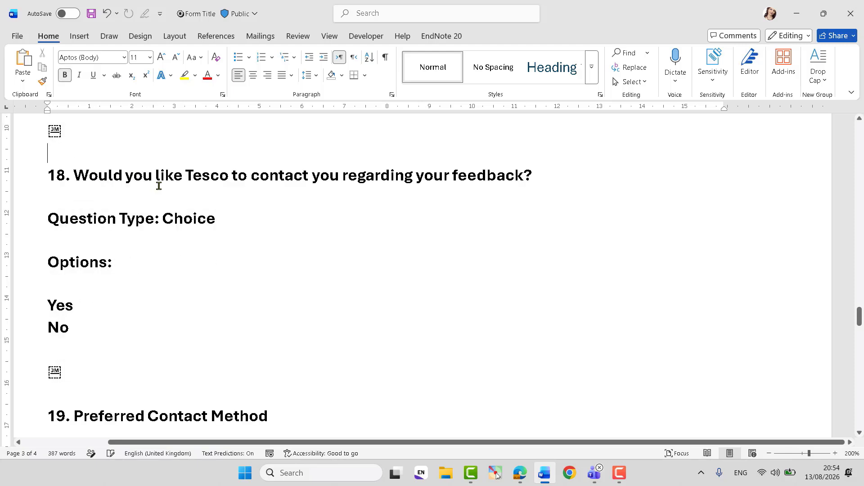
- Return to the survey in Forms and add a new section after question 17 titled "Future Contact"
left_click(519, 473)
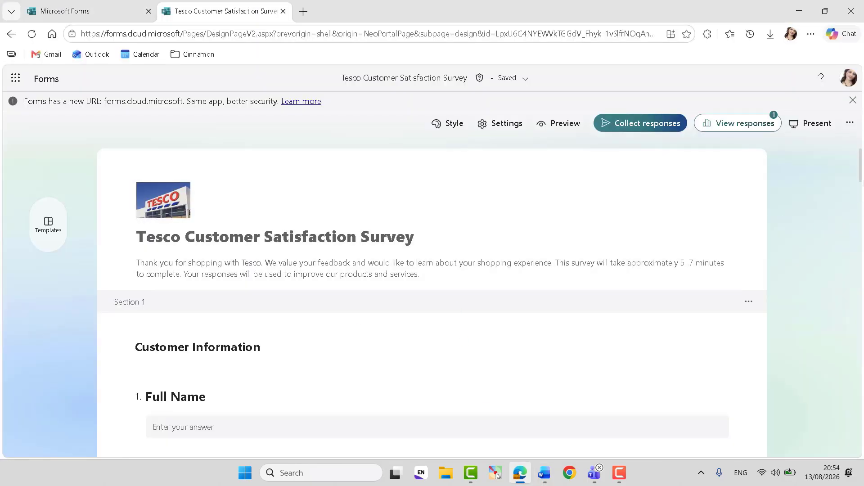
left_click_drag(853, 281, 856, 466)
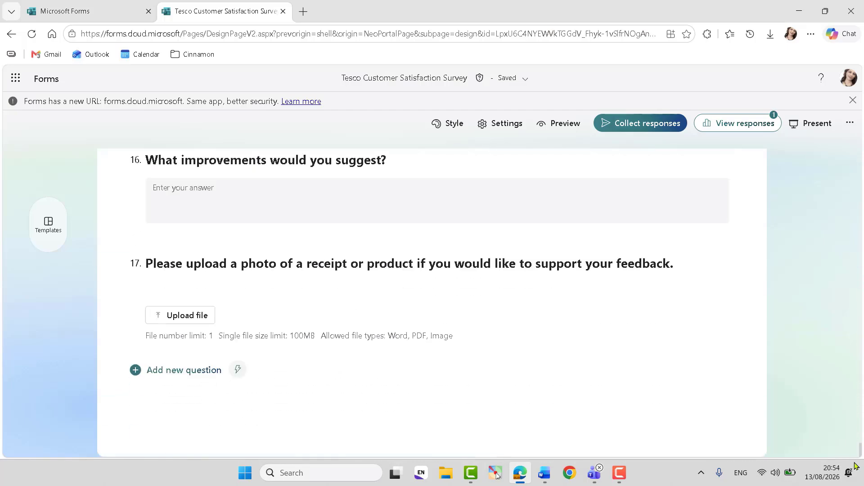
left_click(200, 371)
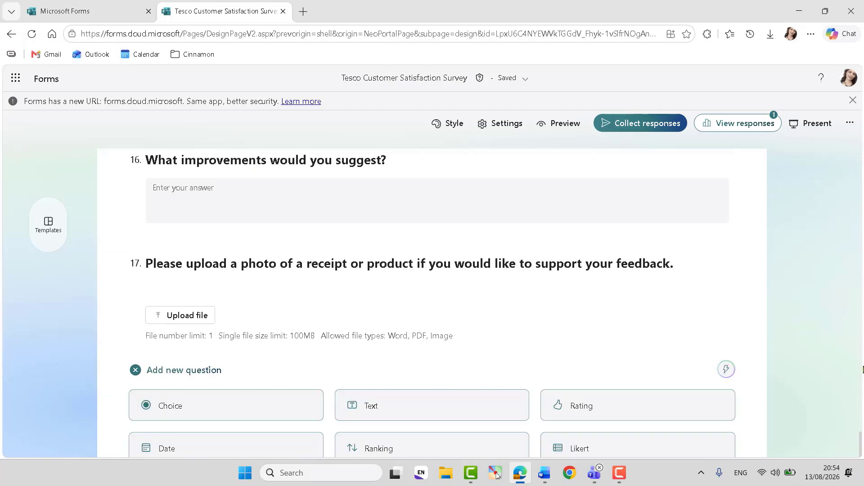
left_click_drag(860, 441, 861, 465)
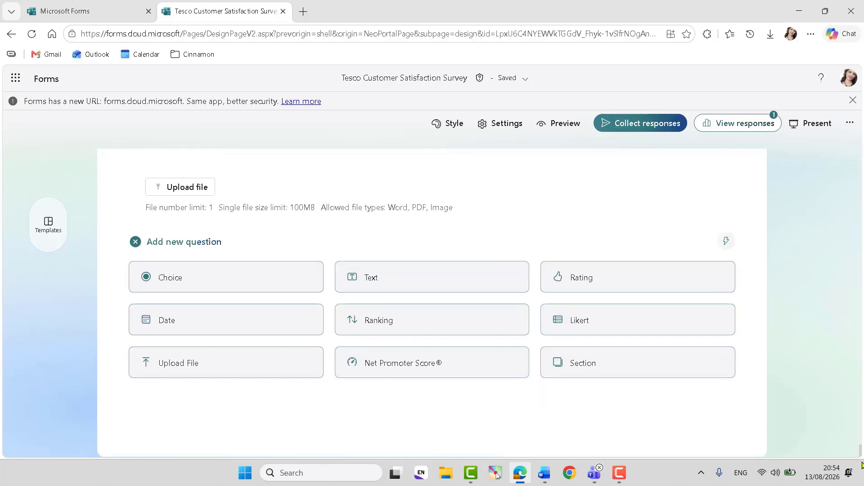
left_click(593, 361)
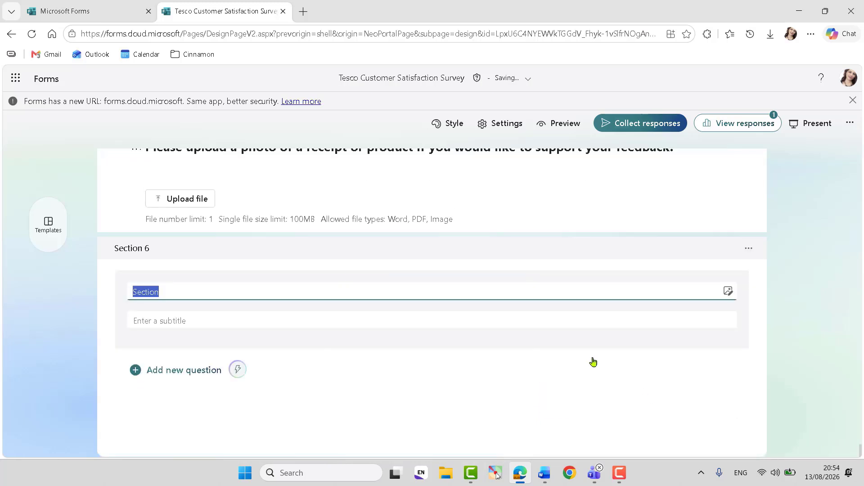
type("Future Contact")
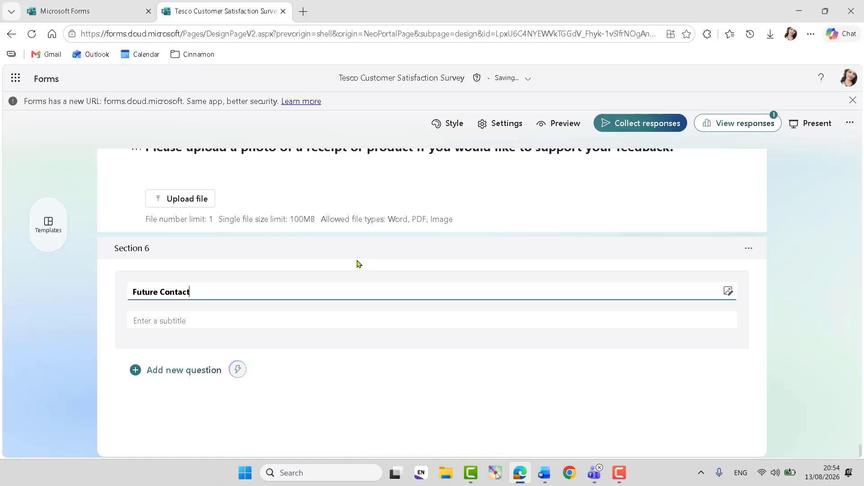
- In the Word document, cut the wording of question 18 and delete its number, question type and Yes/No option lines
left_click(544, 473)
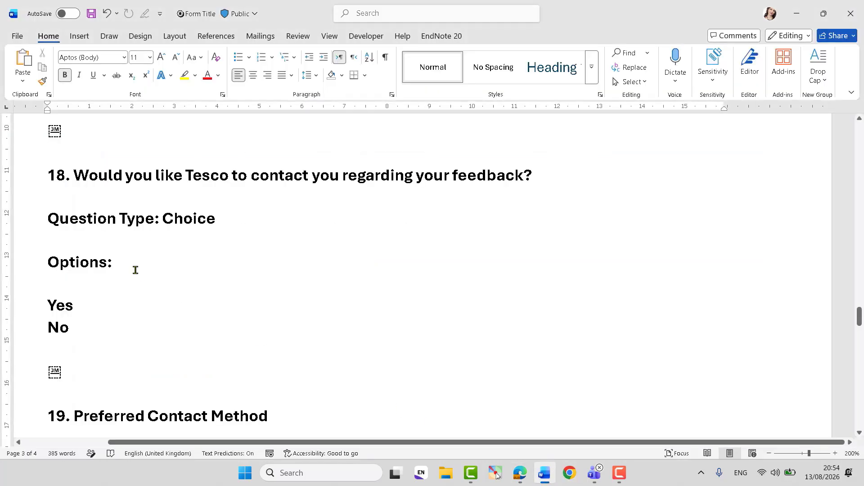
left_click_drag(76, 179, 541, 181)
key("ctrl+c")
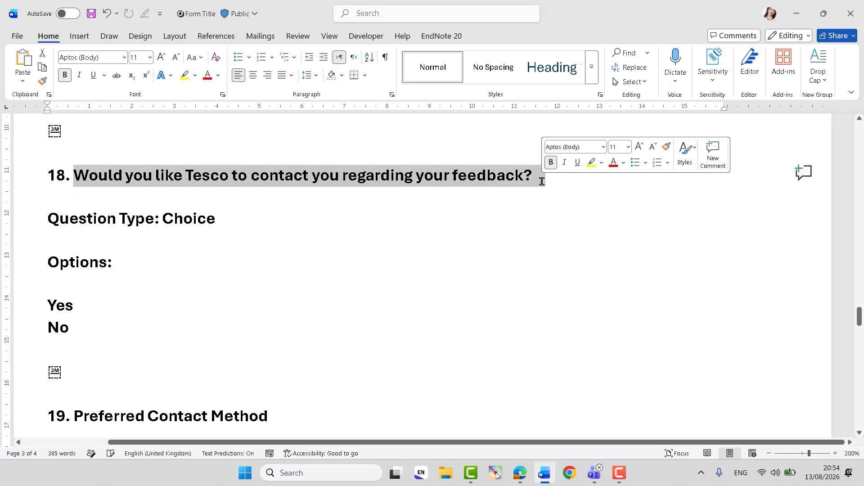
key("Delete")
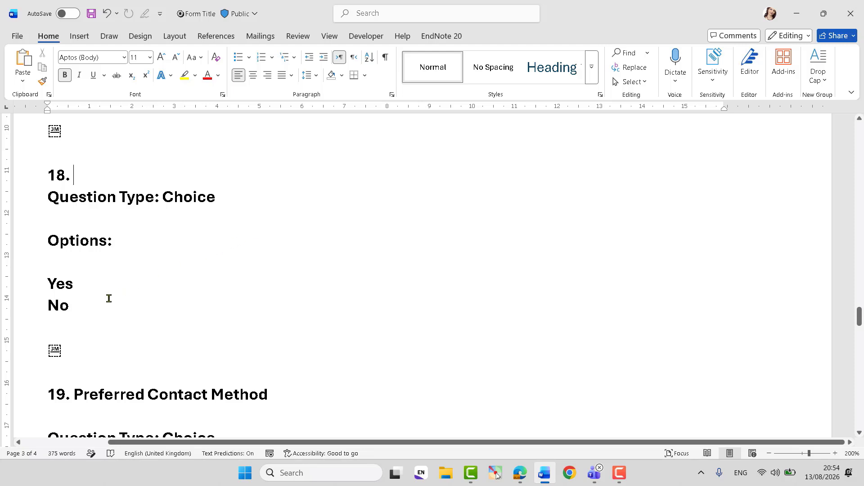
left_click_drag(96, 306, 40, 173)
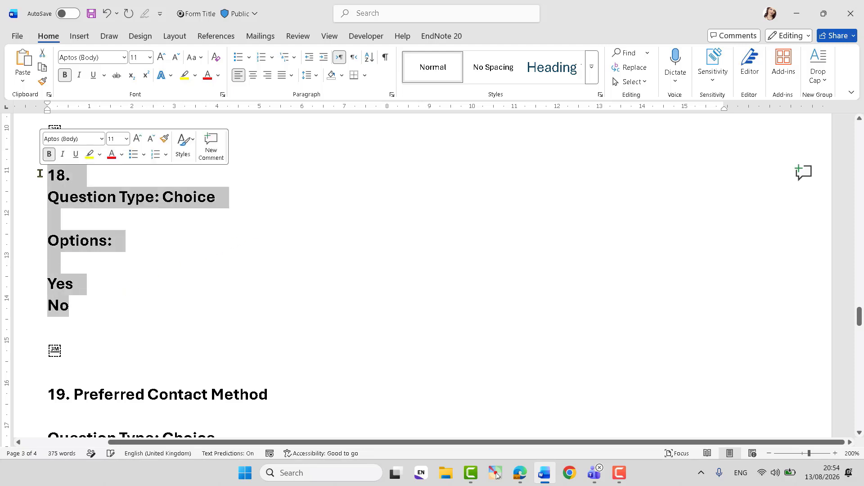
key("Delete")
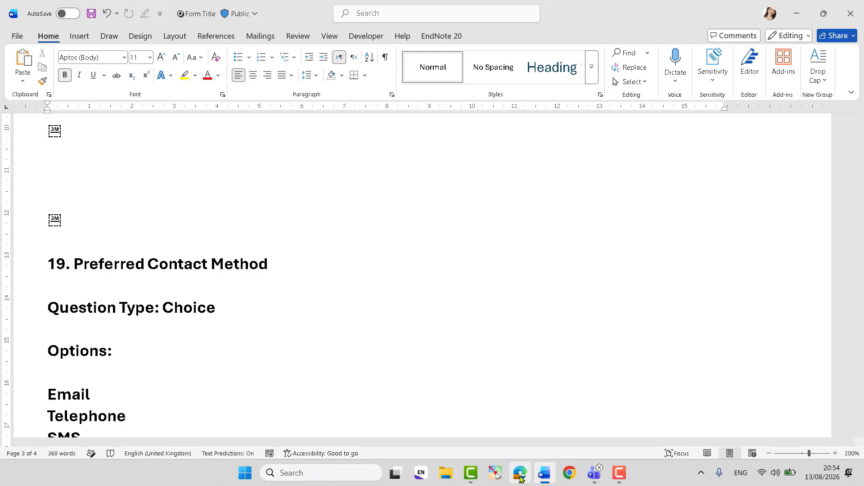
- Back in Forms, add a Choice question to Future Contact and paste "Would you like Tesco to contact you regarding your feedback?" as its text
left_click(520, 472)
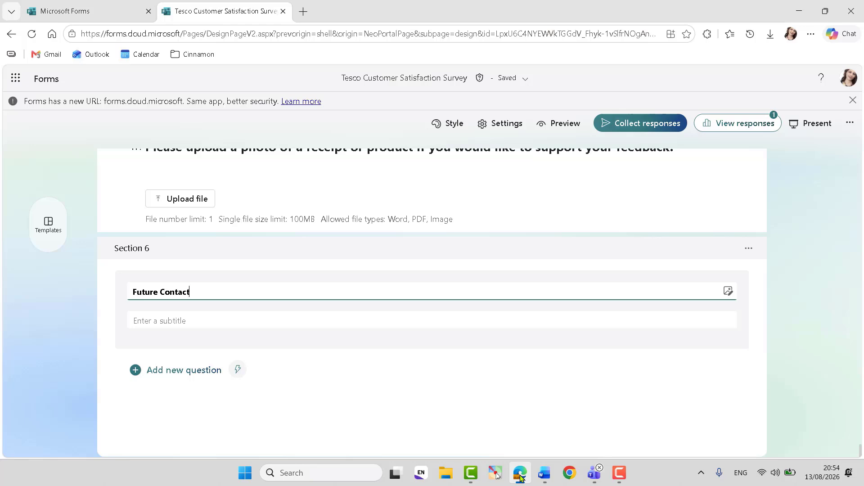
left_click(183, 369)
left_click(190, 405)
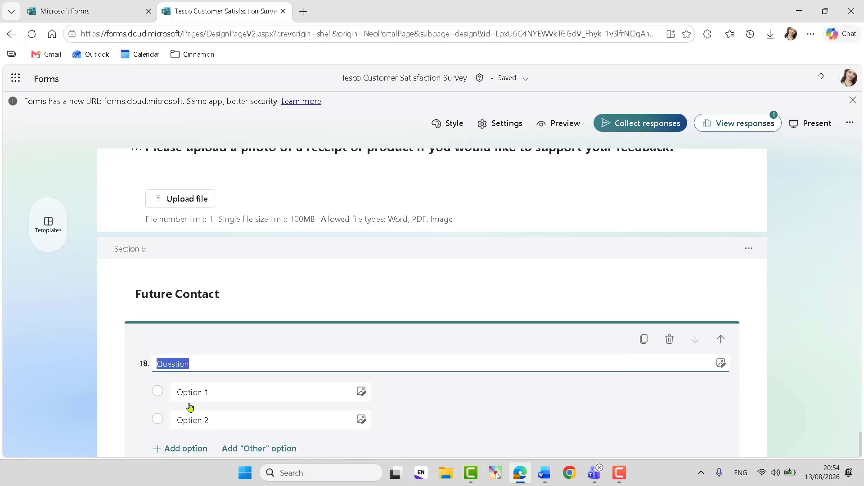
key("ctrl+v")
left_click(190, 406)
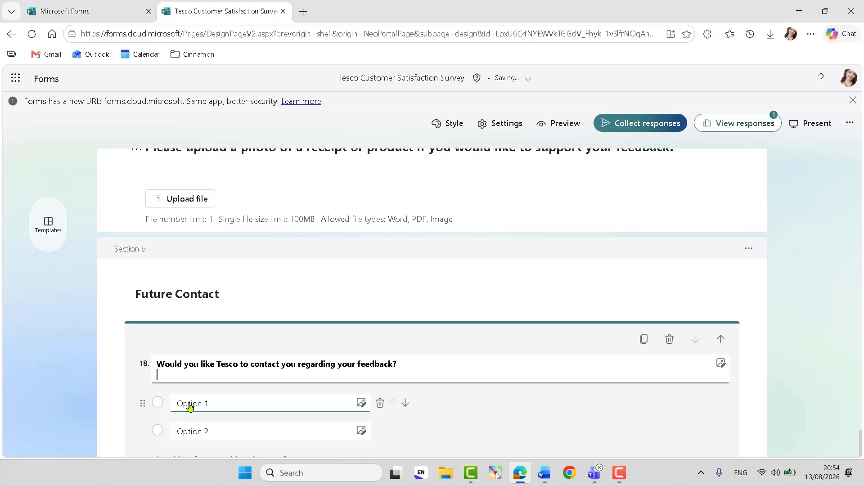
- Enlarge the font size of question 18's text
triple_click(365, 362)
left_click(343, 362)
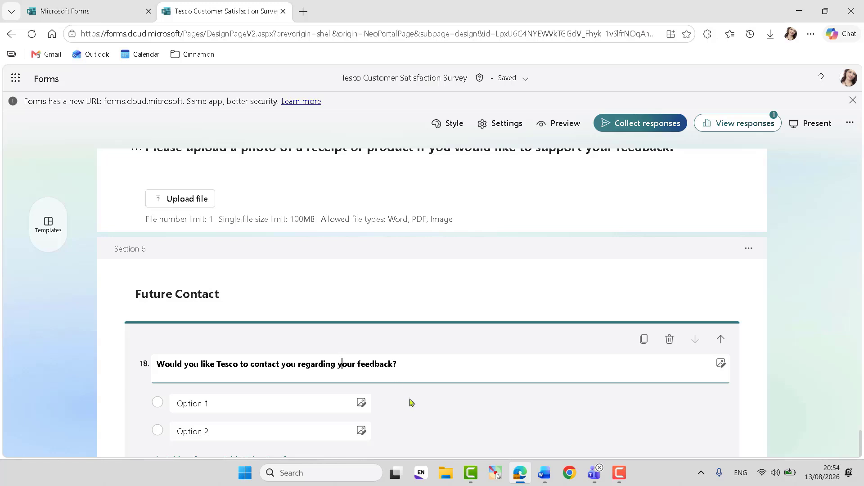
triple_click(352, 362)
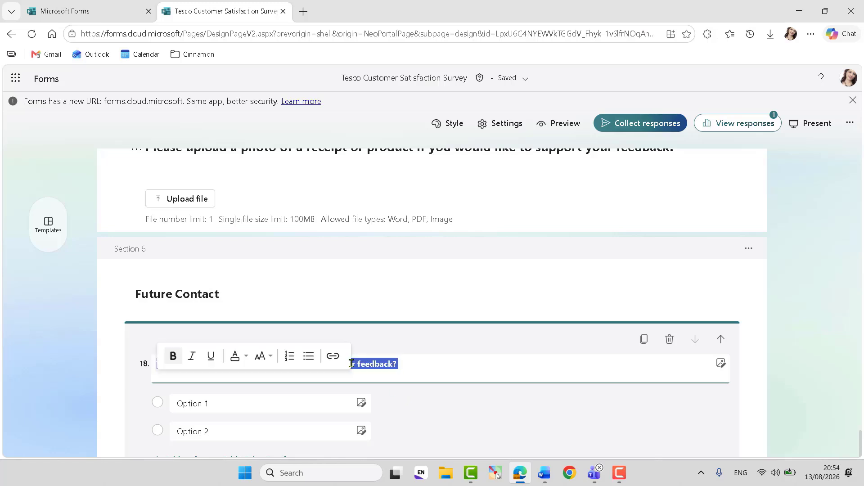
left_click(264, 356)
left_click(281, 387)
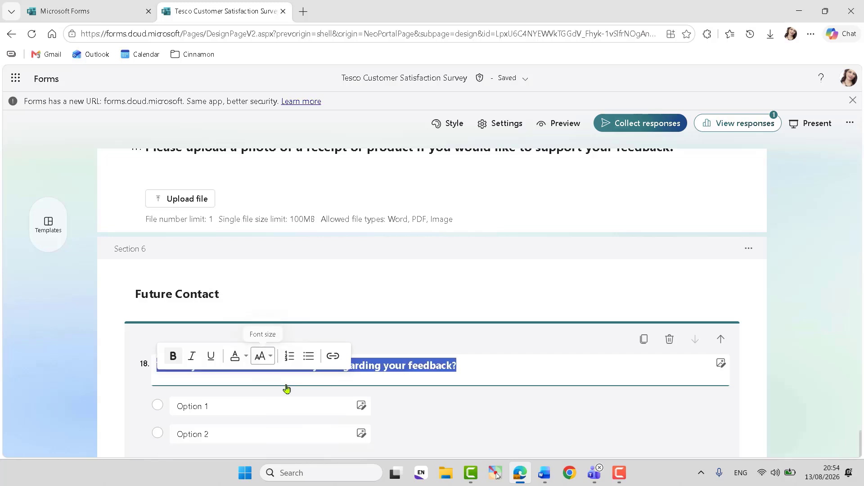
left_click(420, 395)
- Set the two answer options of question 18 to "Yes" and "No"
left_click(229, 409)
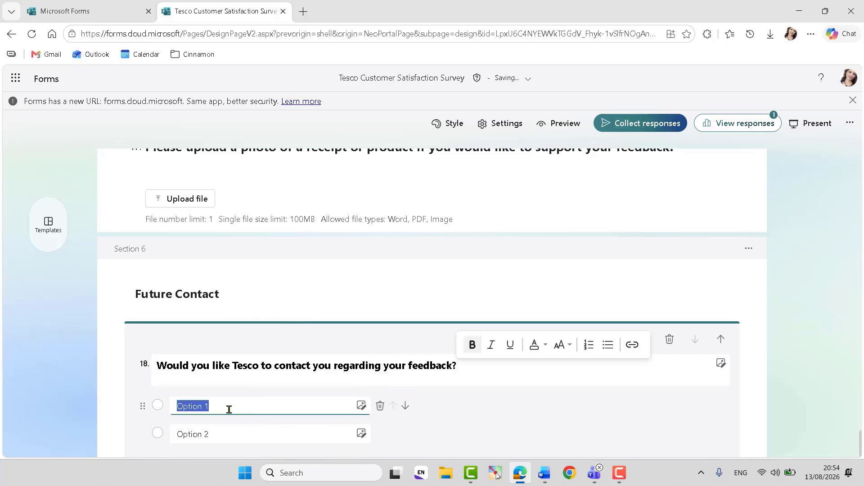
type("Yes")
left_click(198, 434)
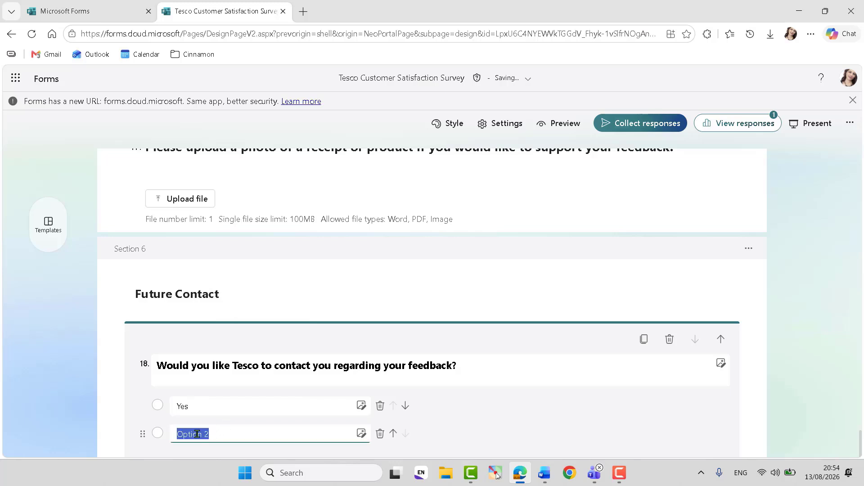
type("N")
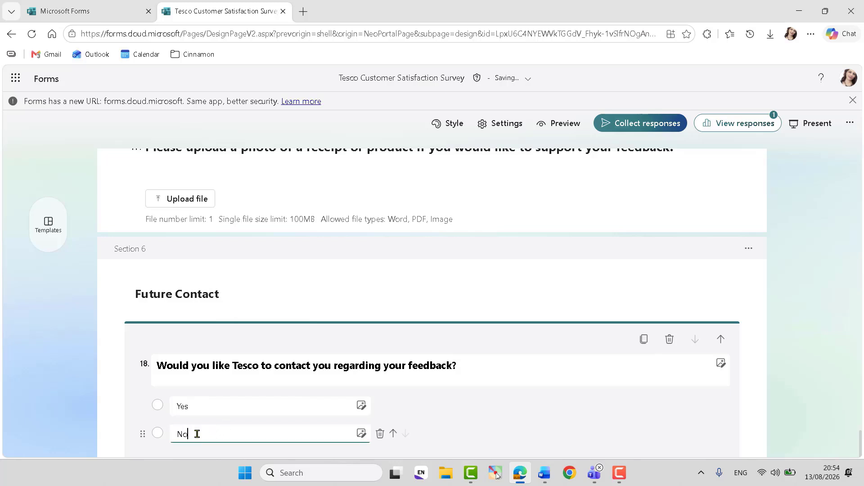
type("o")
left_click(464, 422)
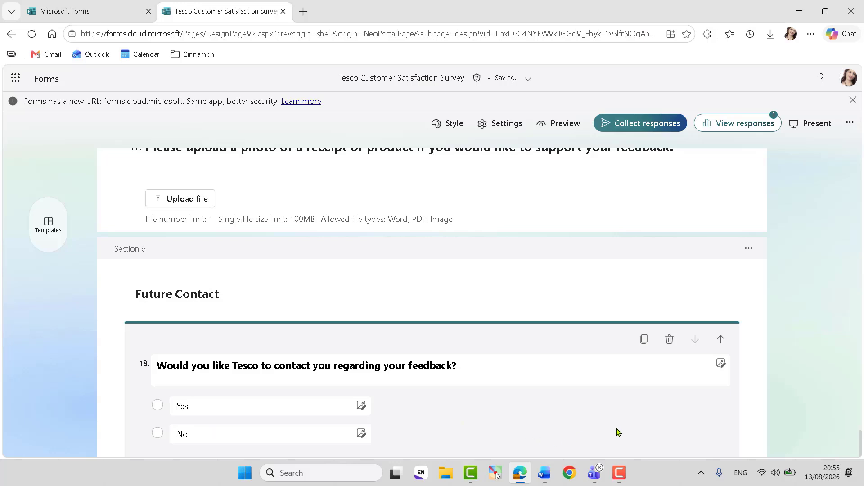
left_click_drag(861, 439, 860, 456)
left_click(430, 308)
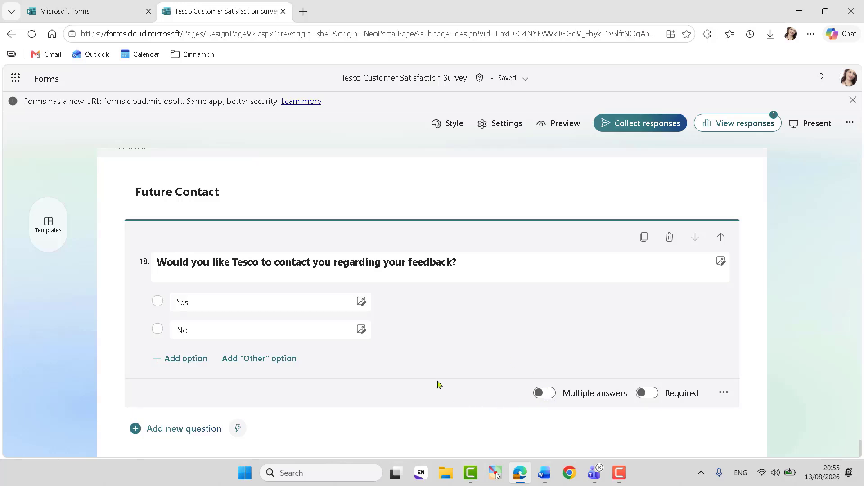
left_click(240, 305)
- In the Word document, cut the question 19 title "Preferred Contact Method" and delete its number, question type and "Options:" lines
left_click(544, 472)
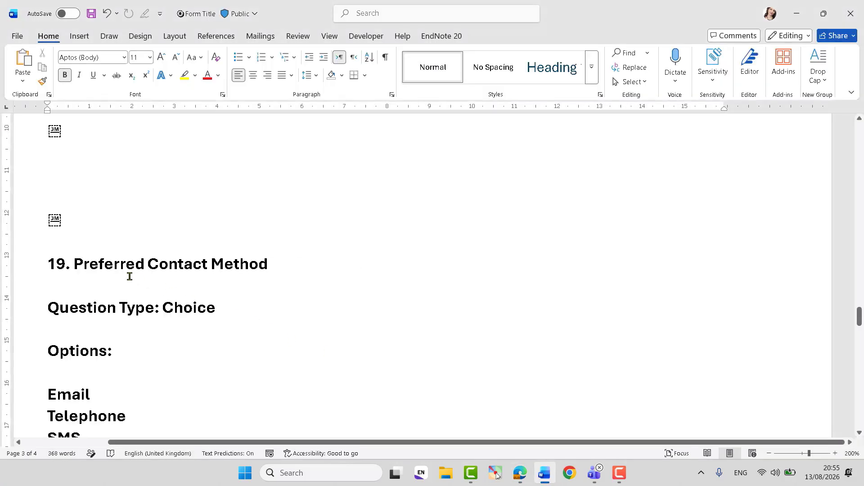
left_click_drag(273, 265, 96, 263)
key("BackSpace")
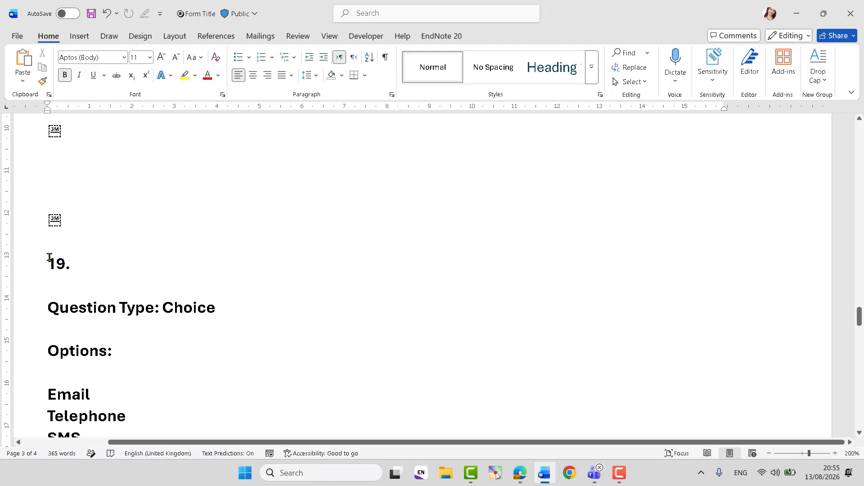
left_click_drag(49, 259, 211, 348)
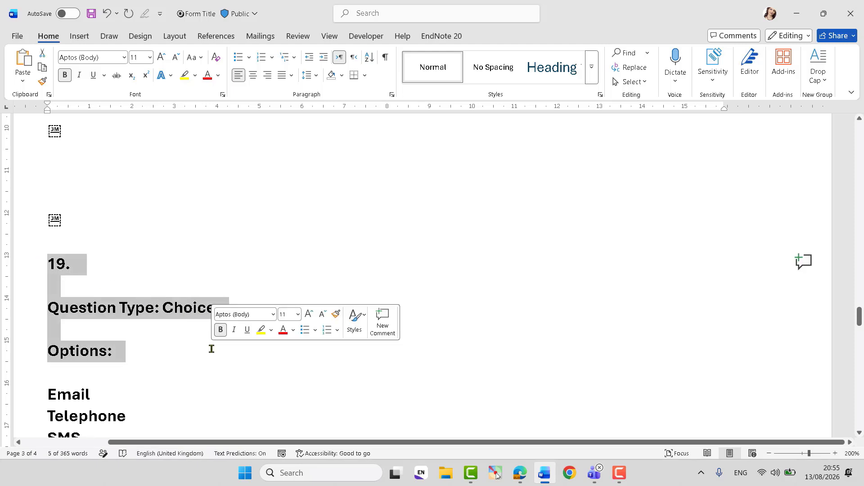
key("Delete")
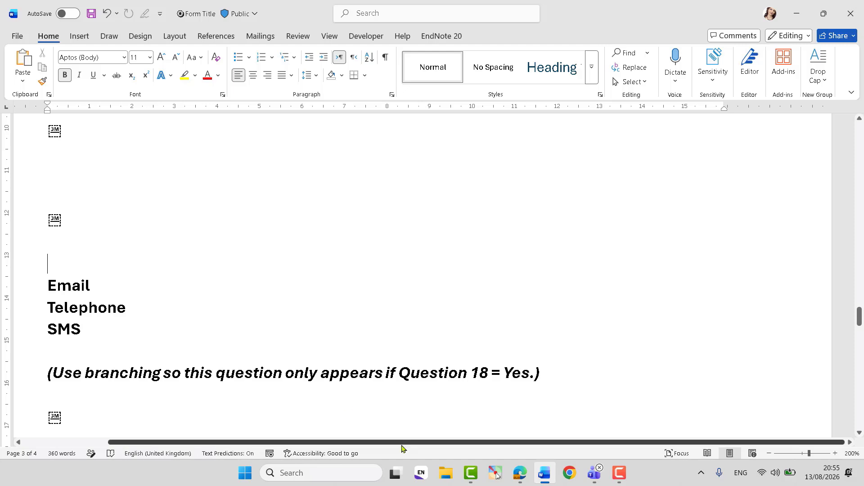
- Back in Forms, add a Choice question after question 18 and paste "Preferred Contact Method" as its text
left_click(520, 473)
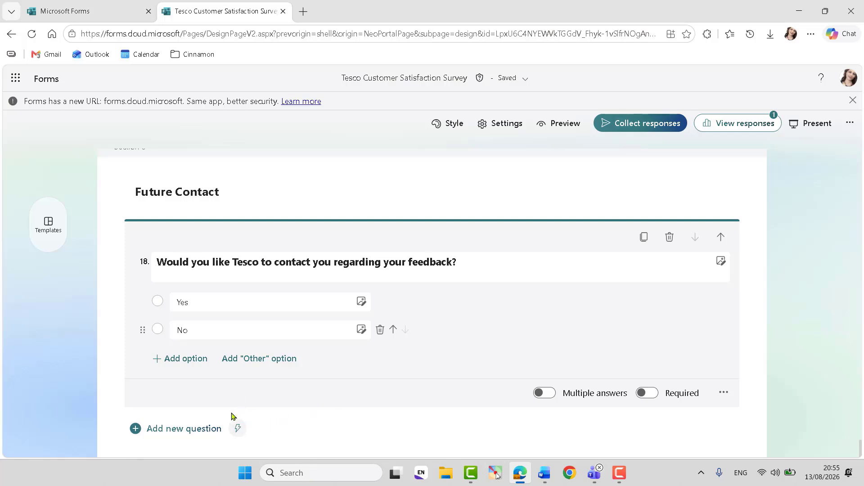
left_click(195, 431)
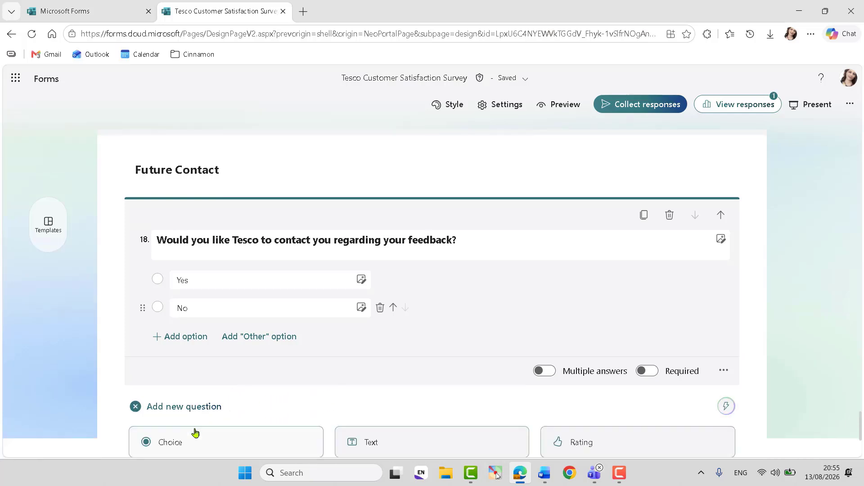
left_click(200, 444)
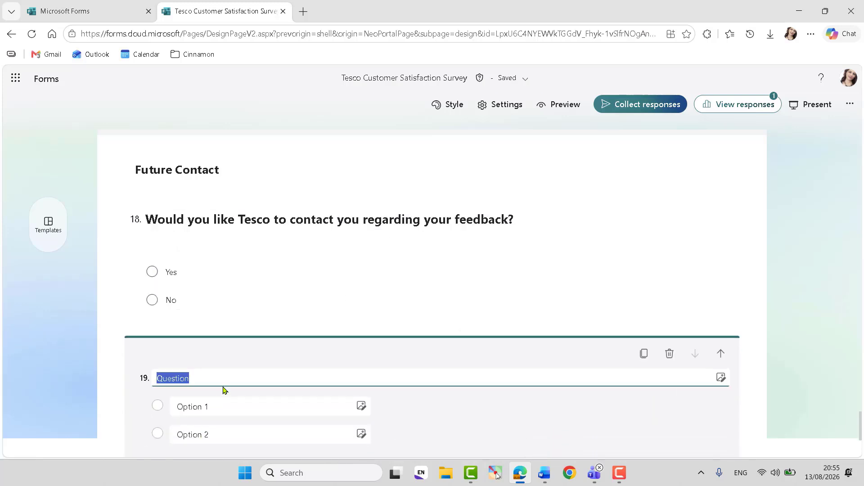
type("Preferred Contact Method")
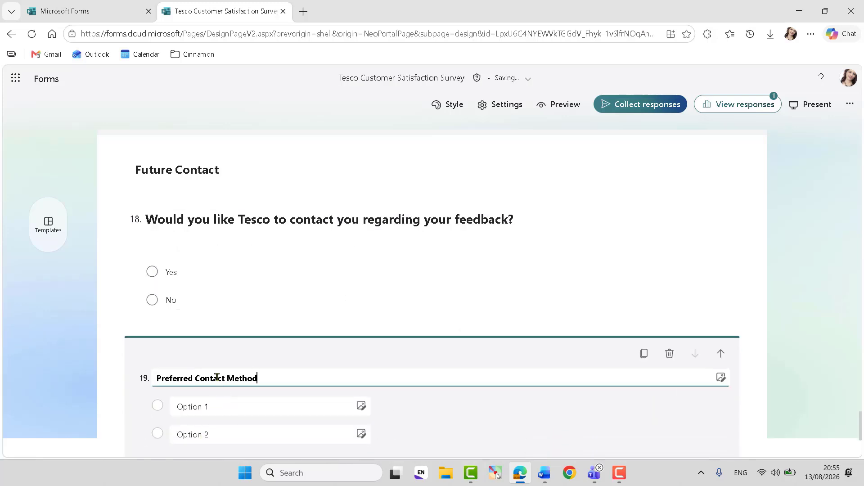
- Enlarge the font size of question 19's text and delete its second answer option
triple_click(216, 377)
left_click(269, 378)
left_click_drag(258, 378, 151, 379)
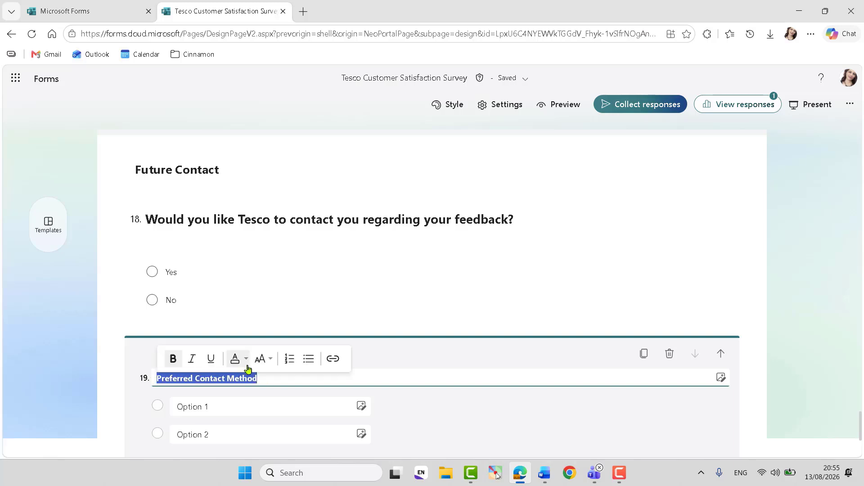
left_click(261, 358)
left_click(292, 390)
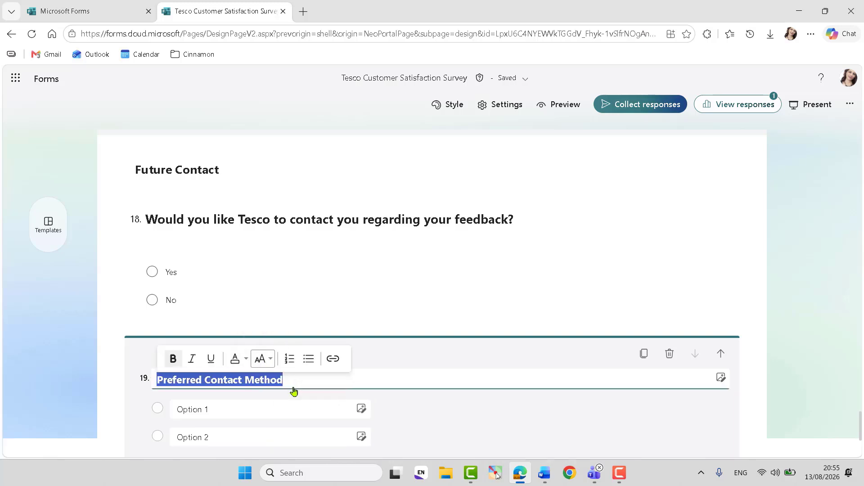
left_click(318, 436)
left_click(380, 437)
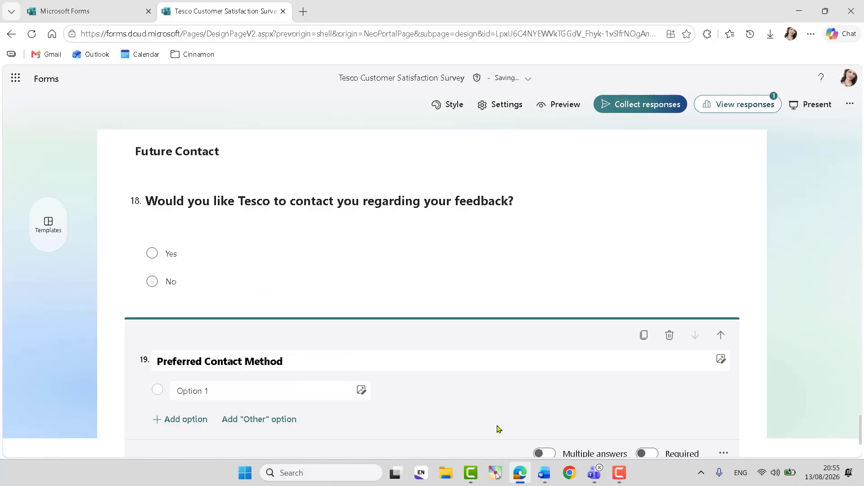
- In the Word document, cut the three contact options Email, Telephone and SMS
left_click(545, 473)
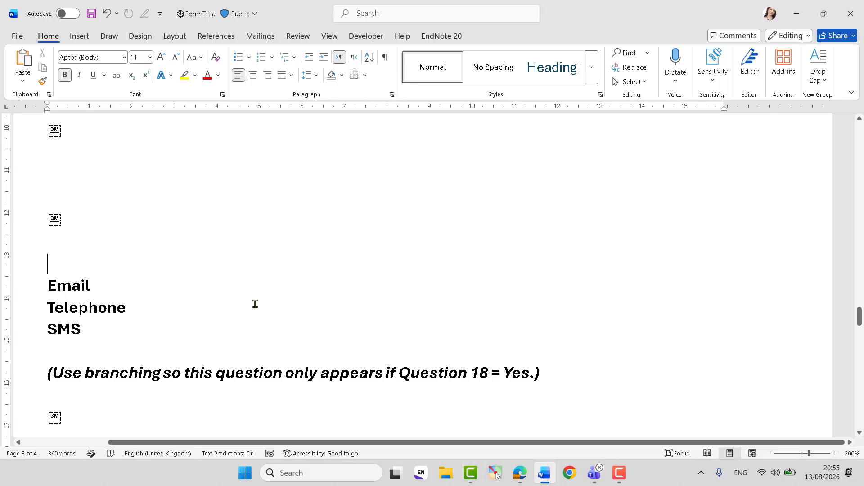
left_click_drag(47, 284, 85, 328)
key("ctrl+c")
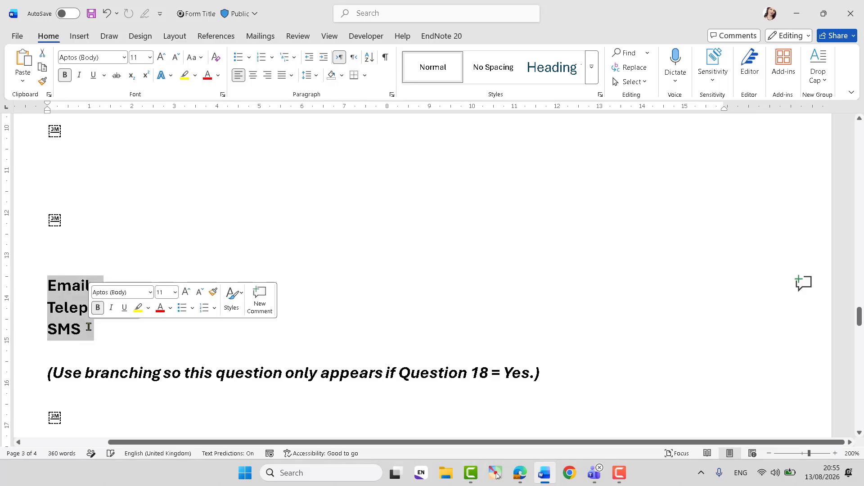
key("Delete")
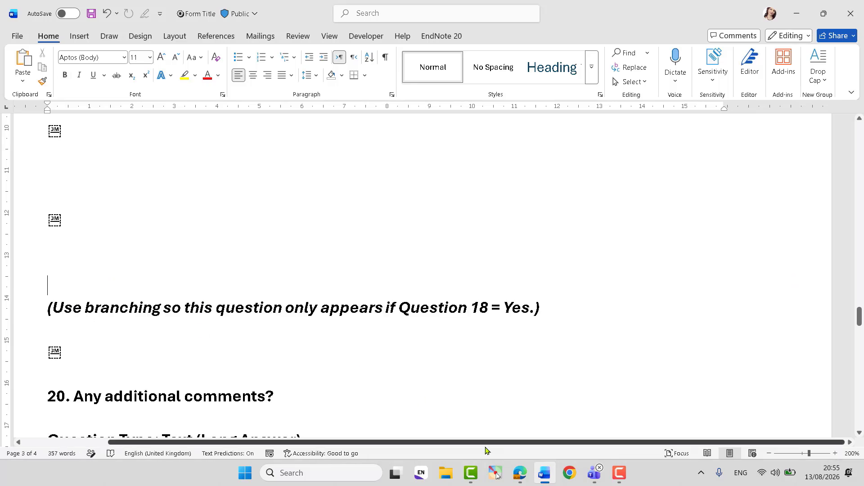
- Back in Forms, replace question 19's remaining placeholder option with the pasted options "Email", "Telephone" and "SMS"
left_click(519, 475)
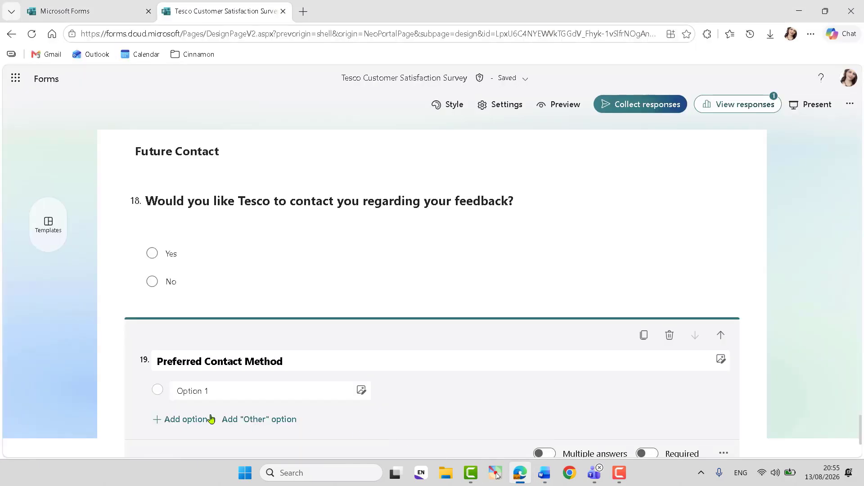
left_click(193, 390)
triple_click(196, 390)
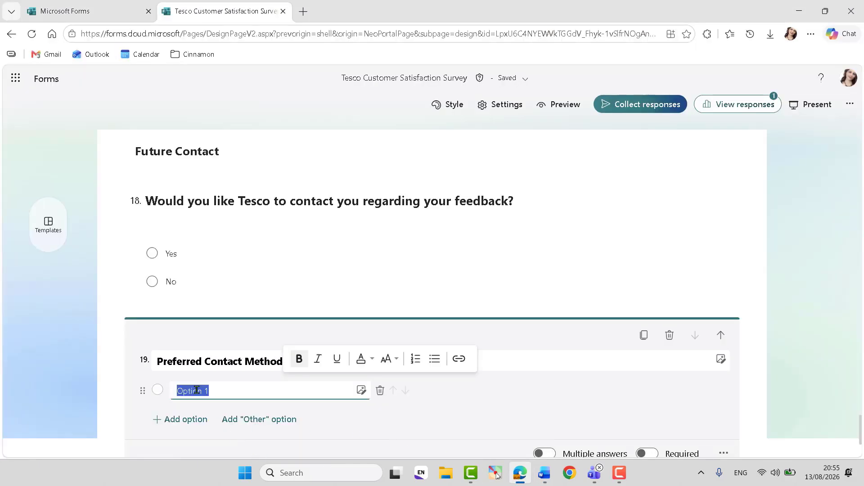
key("ctrl+v")
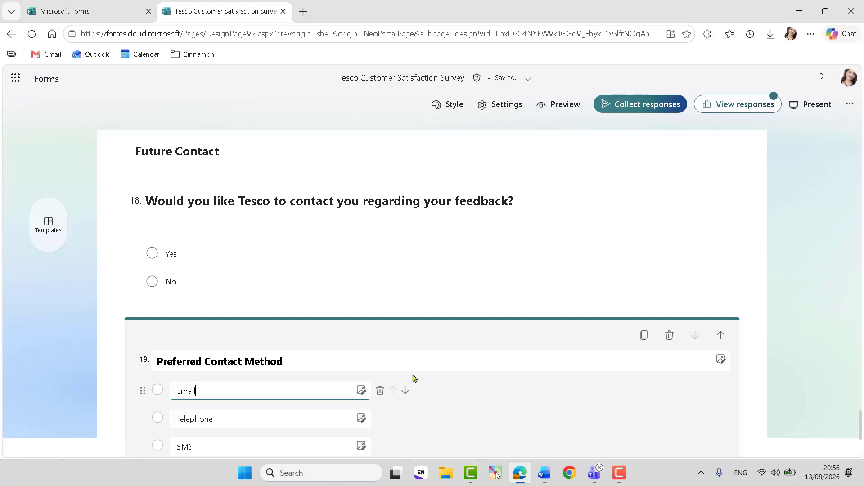
left_click(797, 385)
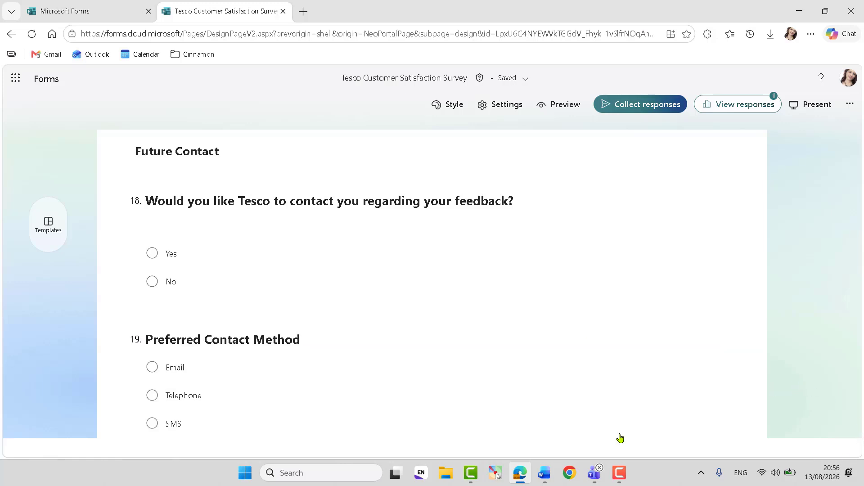
left_click(336, 395)
- In the Word document, highlight the note about branching on Question 18 = Yes in yellow
left_click(548, 476)
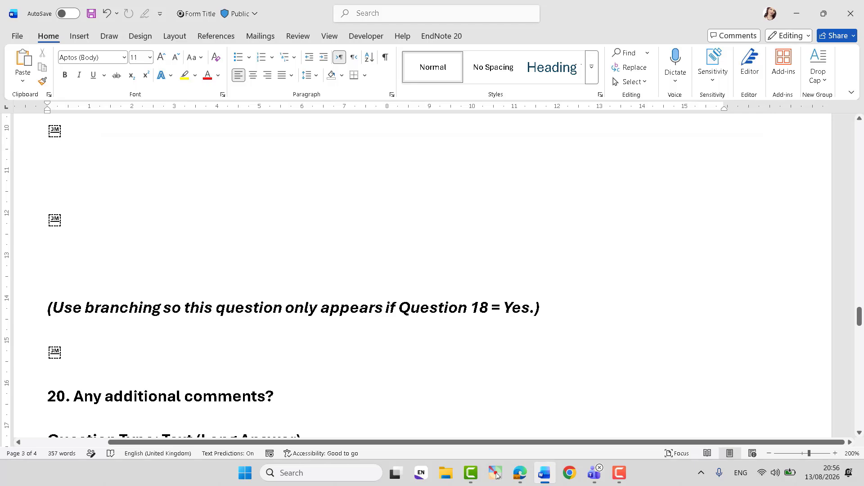
left_click_drag(49, 307, 555, 309)
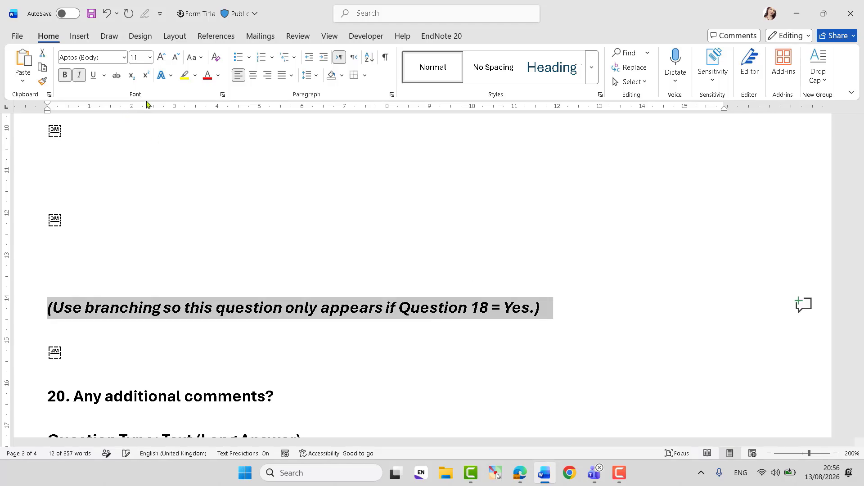
left_click(182, 80)
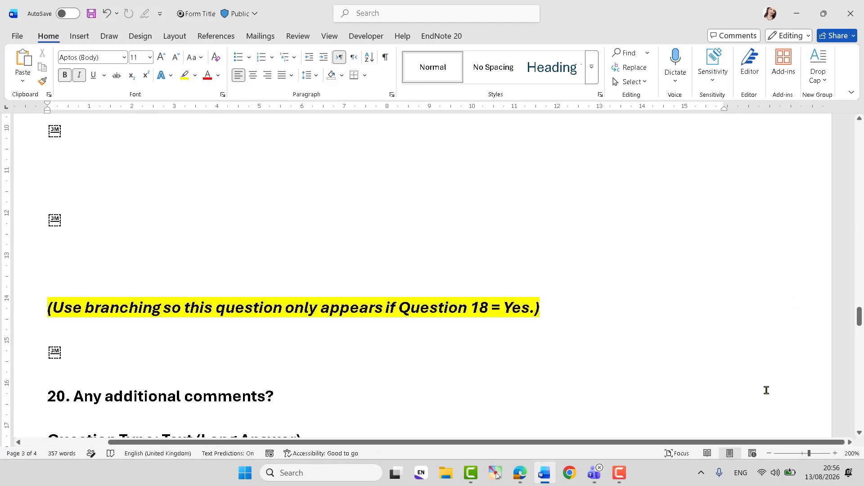
- Cut the question 20 title "Any additional comments?" and delete its number and question type line
left_click_drag(860, 317, 859, 328)
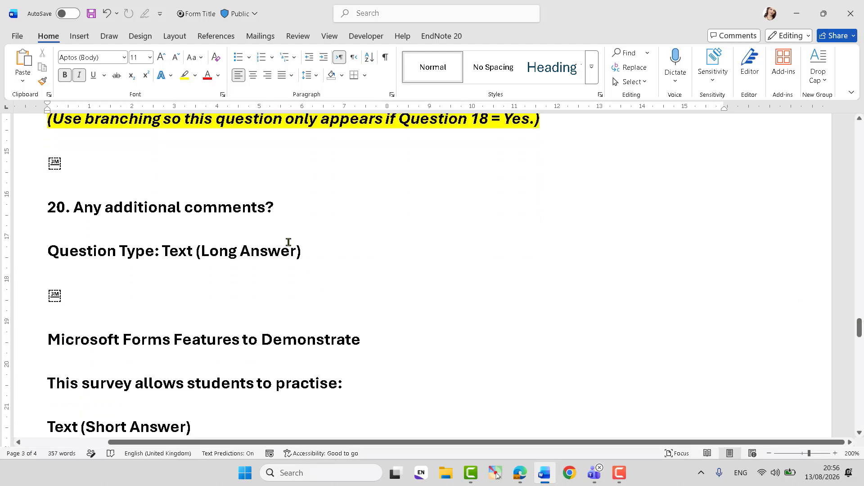
left_click_drag(289, 209, 84, 209)
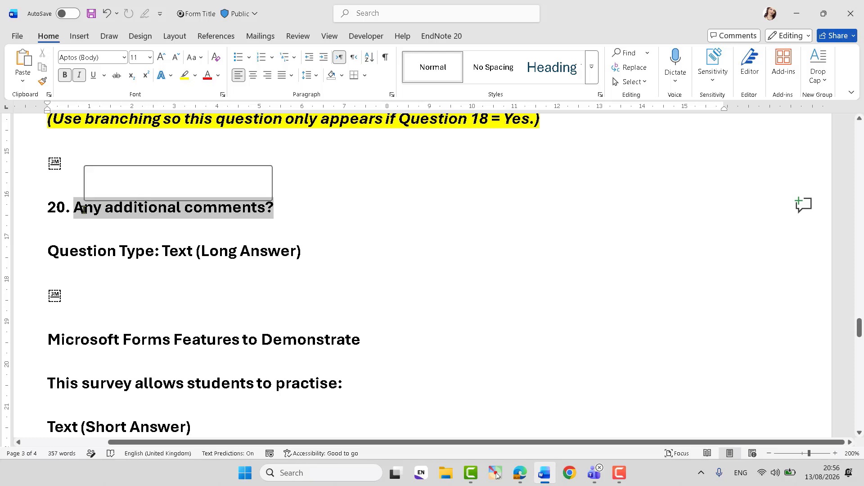
key("BackSpace")
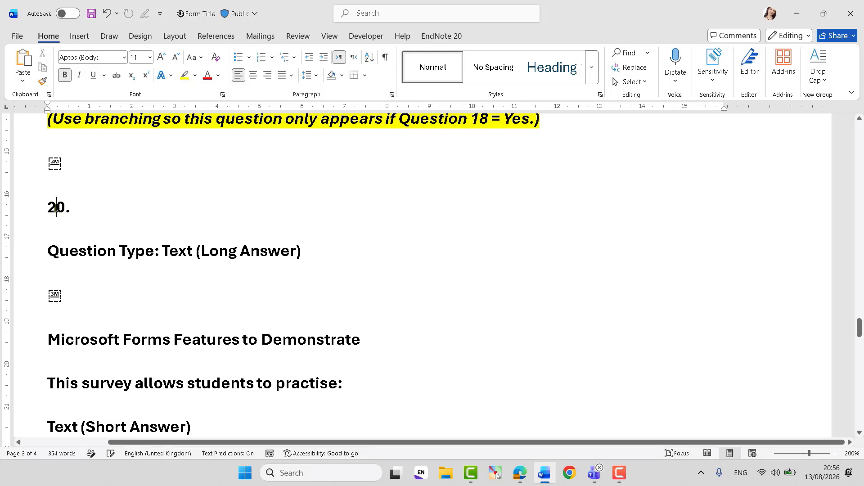
double_click(56, 208)
key("BackSpace")
left_click_drag(345, 268, 45, 214)
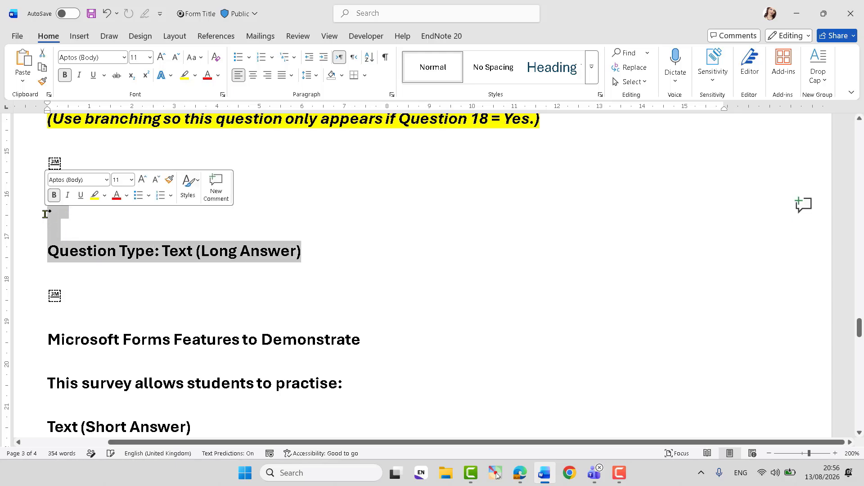
key("BackSpace")
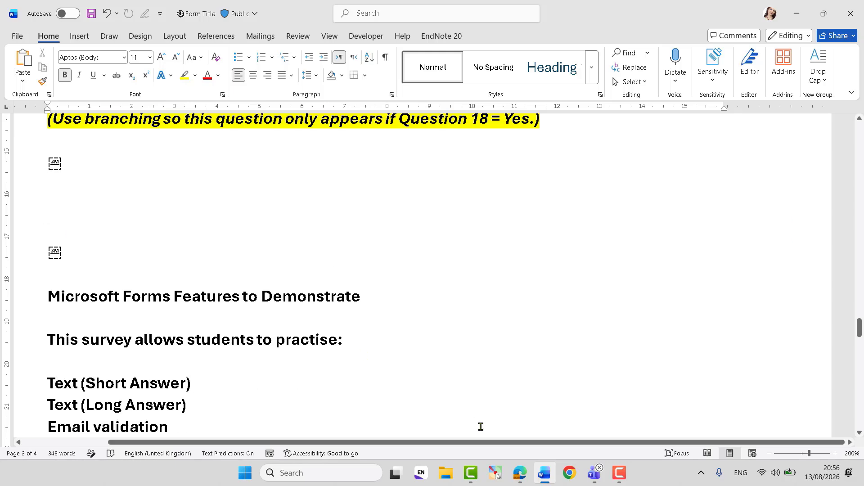
- Back in Forms, add a Text question after question 19 and paste "Any additional comments?" as its text
left_click(520, 473)
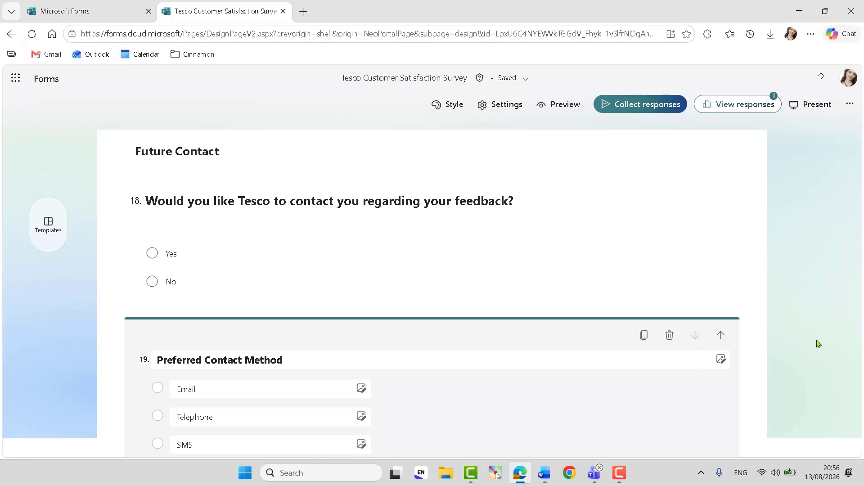
left_click(714, 280)
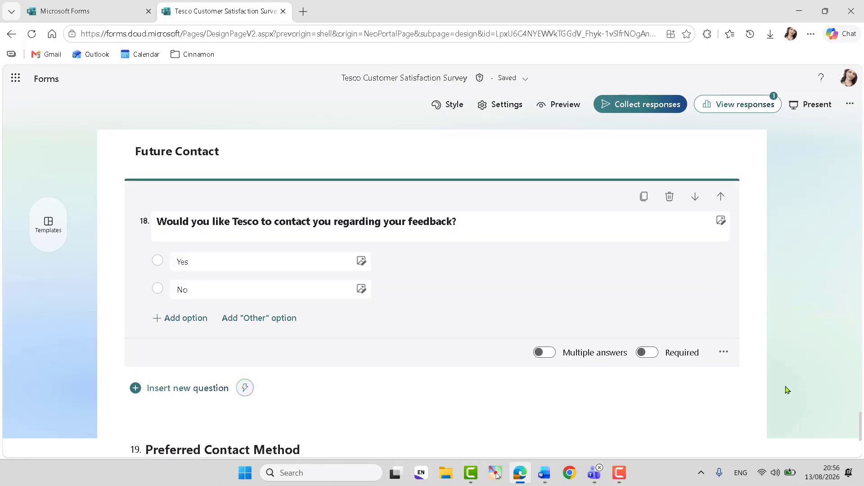
left_click_drag(859, 421, 863, 454)
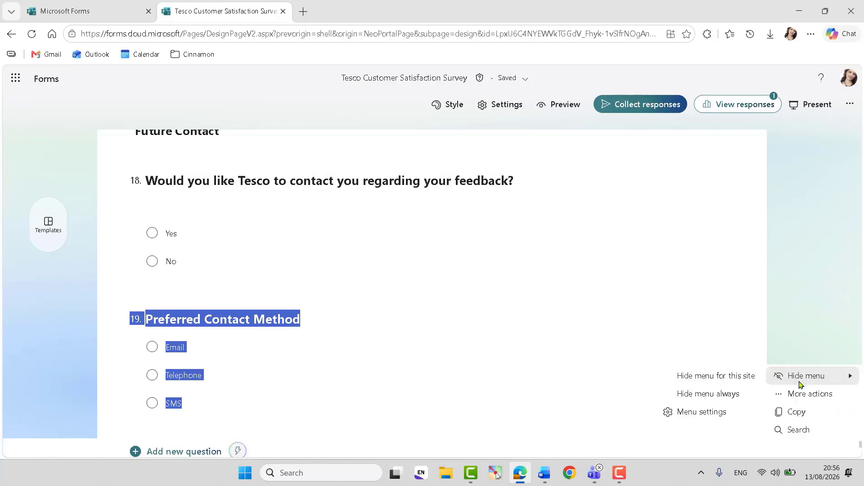
left_click(812, 299)
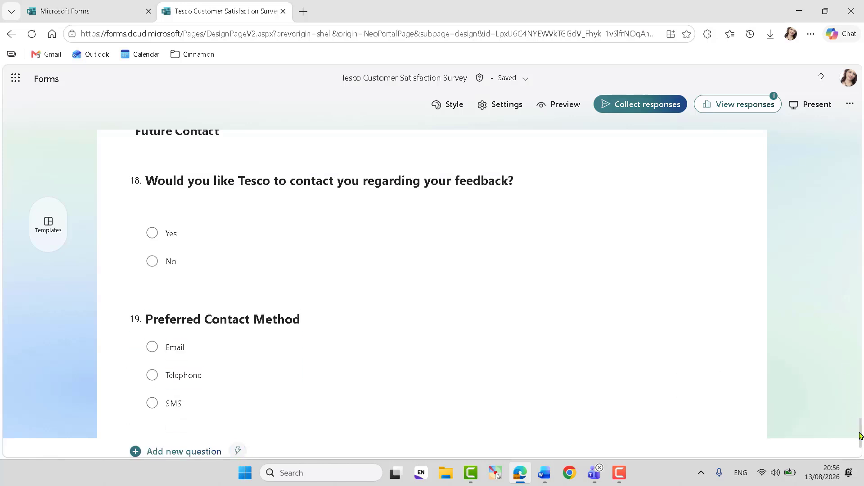
left_click(195, 452)
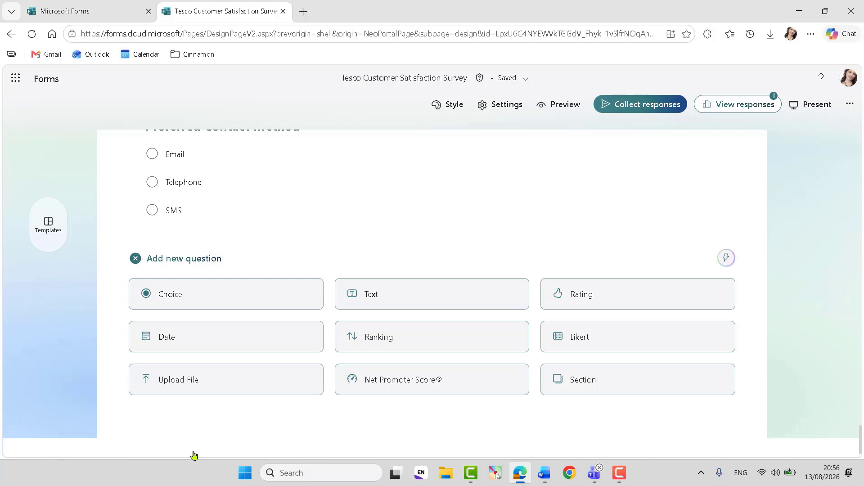
left_click(395, 298)
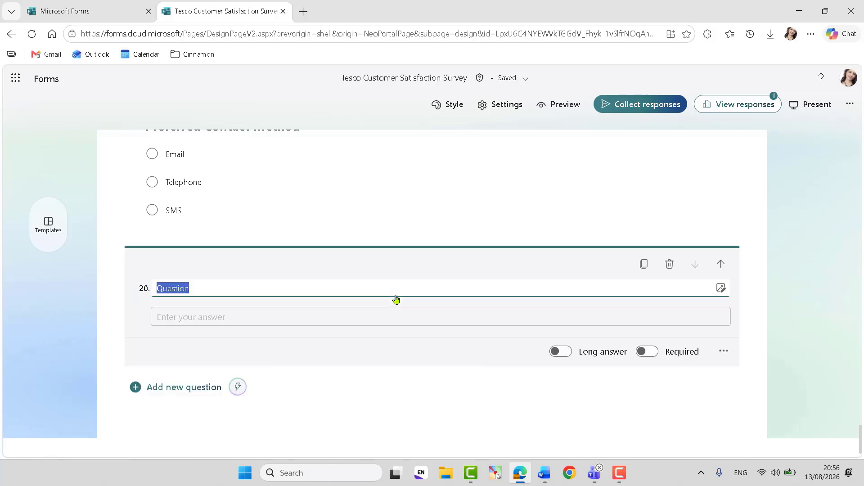
type("Any additional comments?")
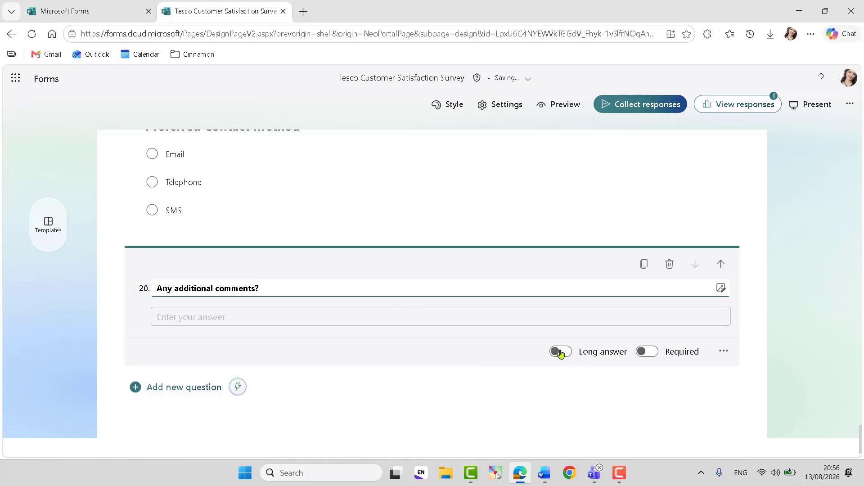
- Make question 20 a long-answer question and enlarge the font size of its text
left_click(560, 352)
triple_click(185, 285)
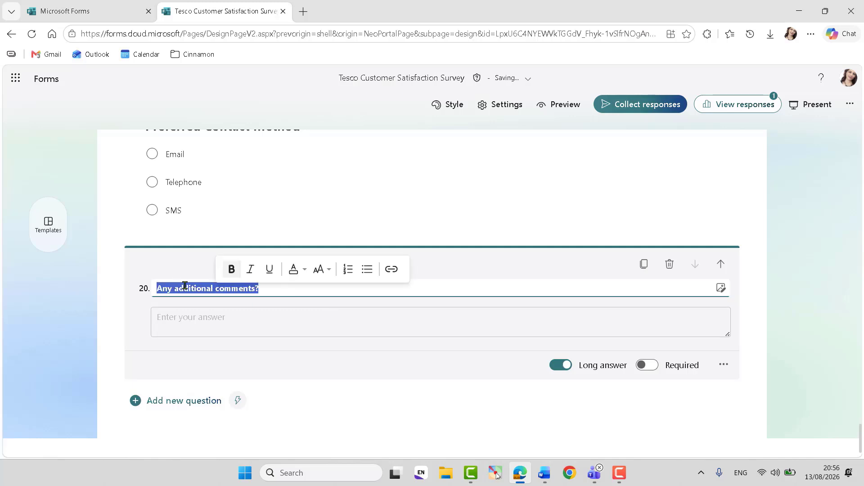
left_click(319, 269)
left_click(350, 302)
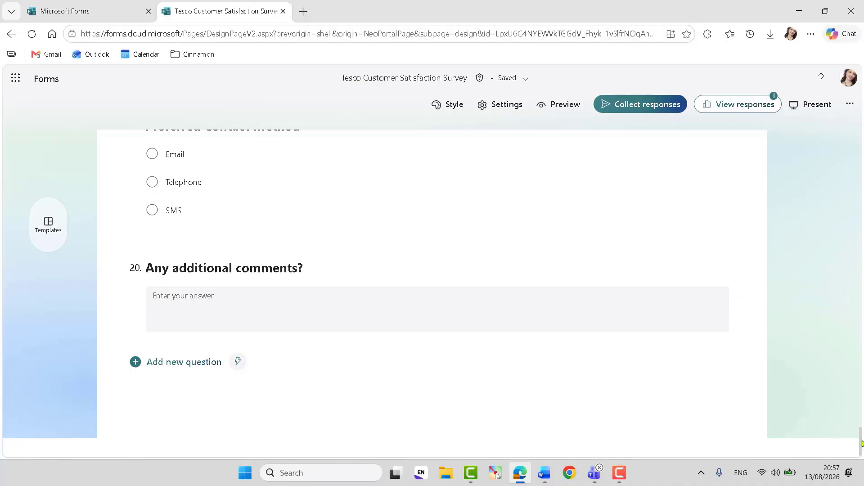
- Add branching to question 18 so that the Yes answer goes to "19. Preferred Contact Method"
scroll(860, 427, "up", 5)
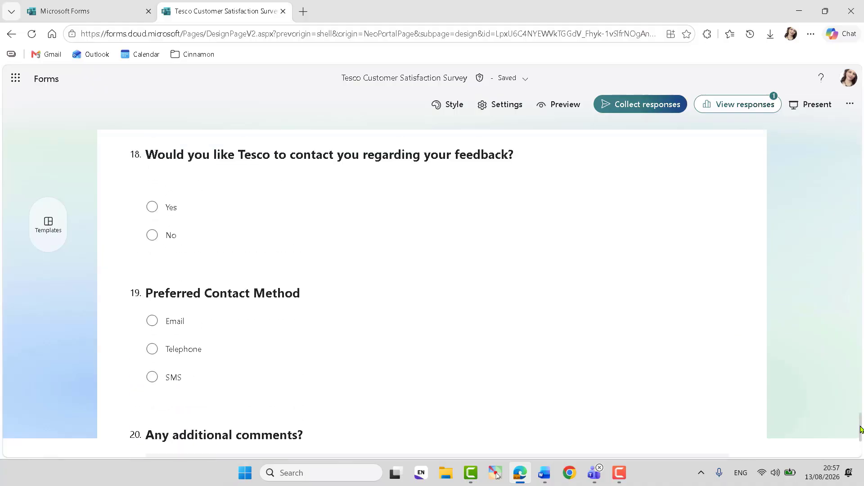
scroll(859, 428, "up", 3)
scroll(858, 426, "down", 1)
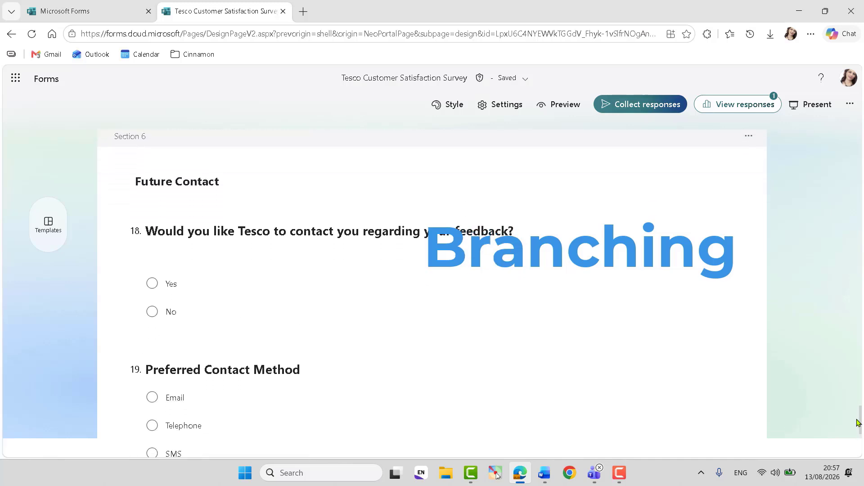
scroll(857, 423, "down", 1)
scroll(861, 421, "up", 1)
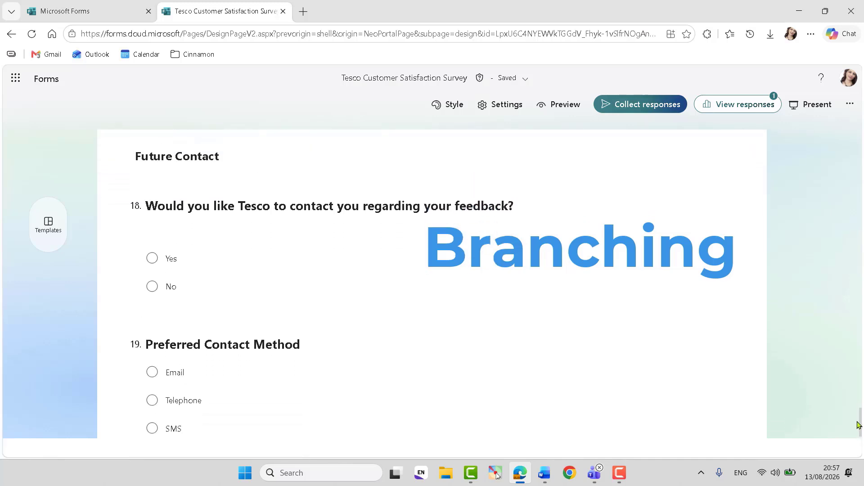
left_click(340, 264)
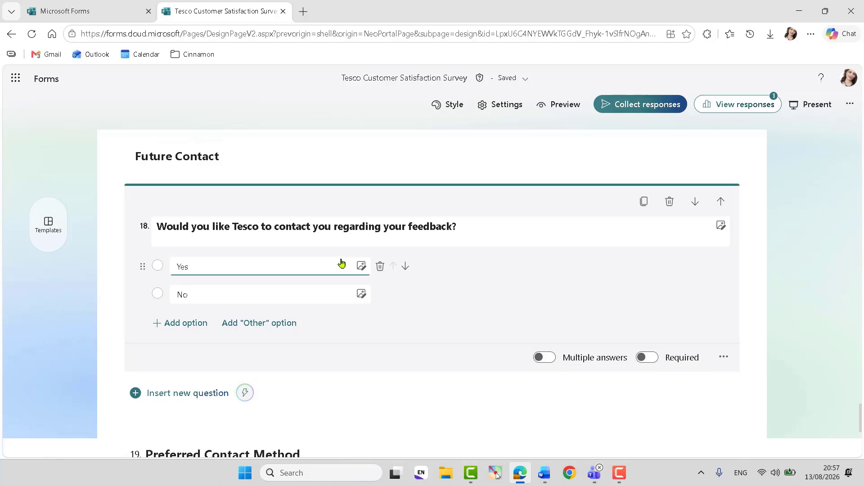
left_click(724, 357)
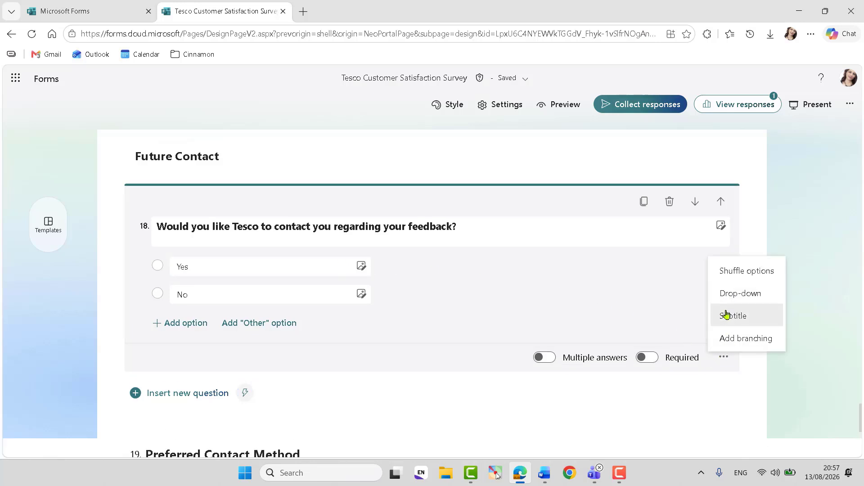
left_click(729, 342)
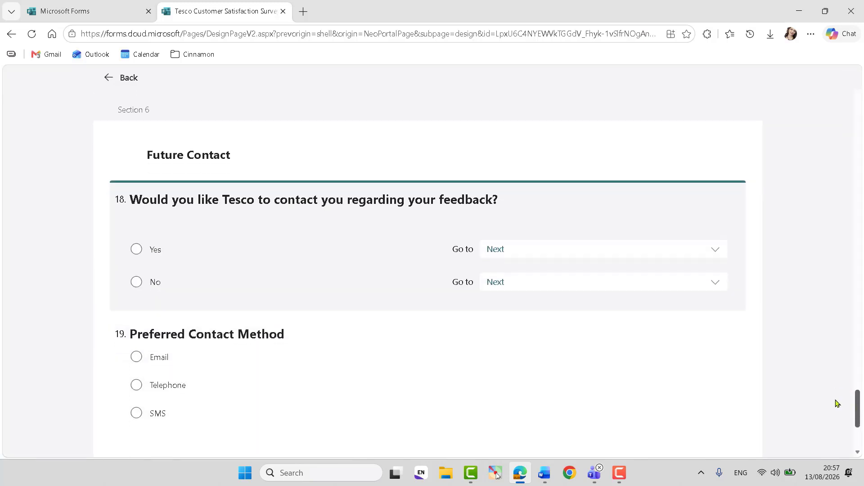
scroll(837, 404, "down", 1)
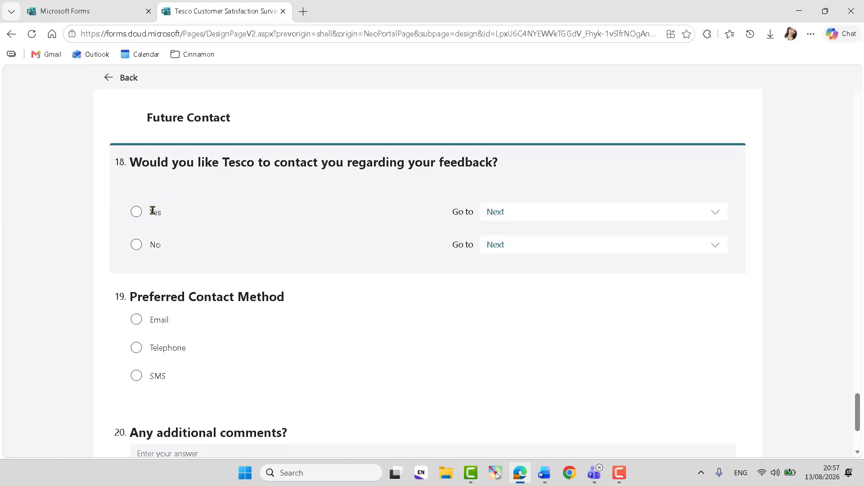
left_click(717, 214)
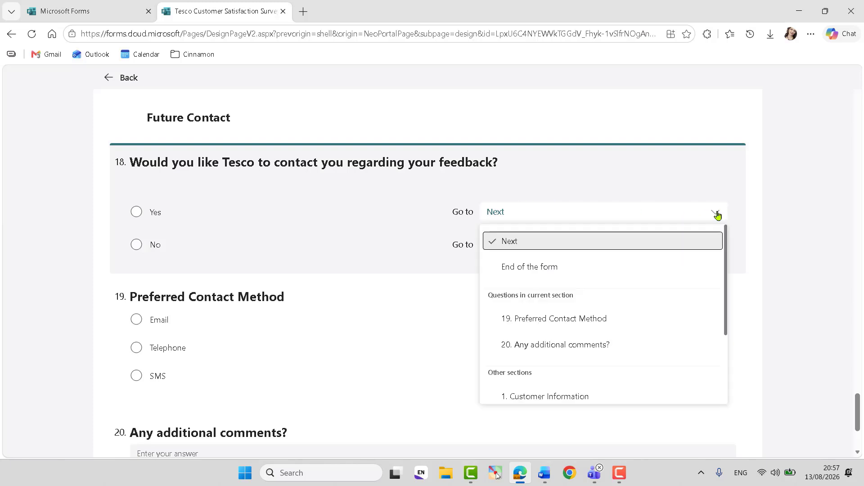
left_click(536, 321)
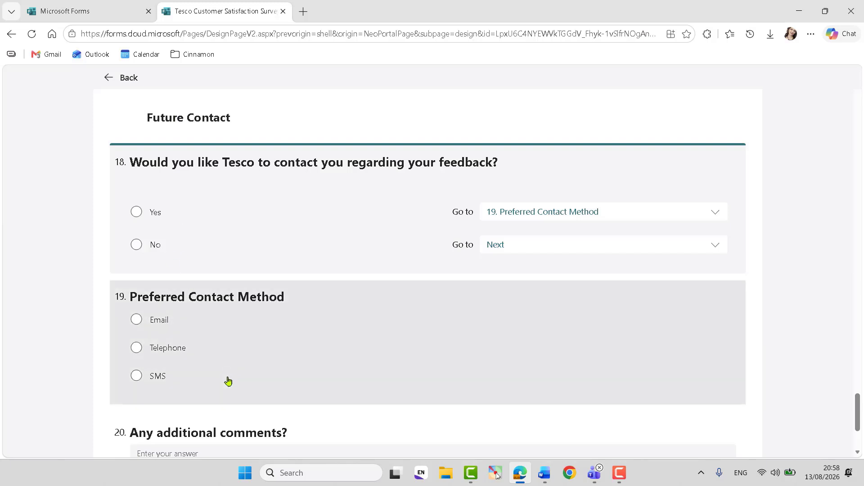
- Branch the No answer of question 18 to "20. Any additional comments?" and return to the form editor
left_click(708, 246)
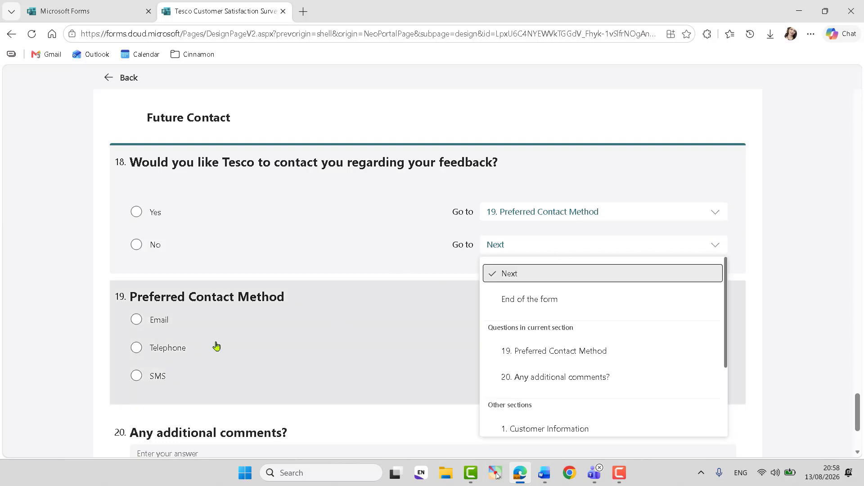
left_click(554, 379)
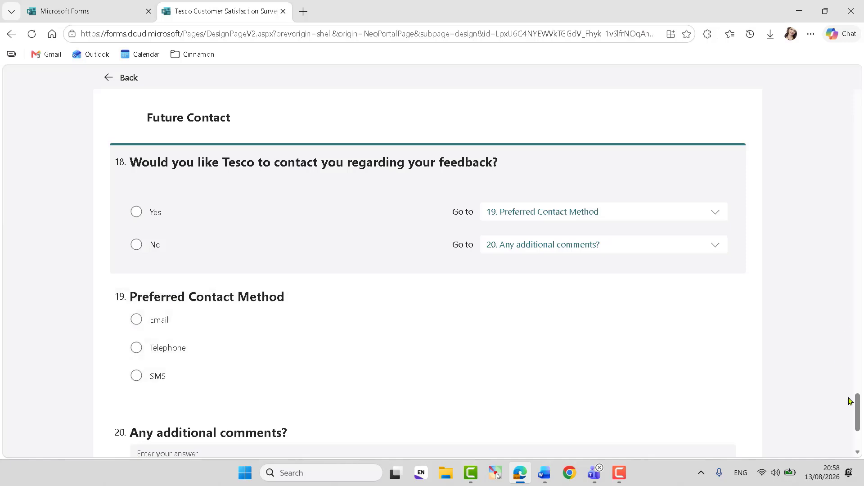
left_click_drag(858, 409, 855, 88)
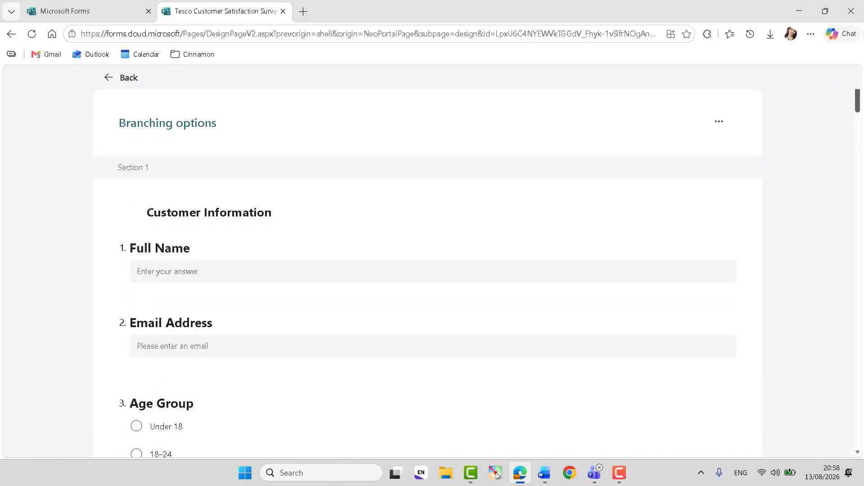
left_click(128, 77)
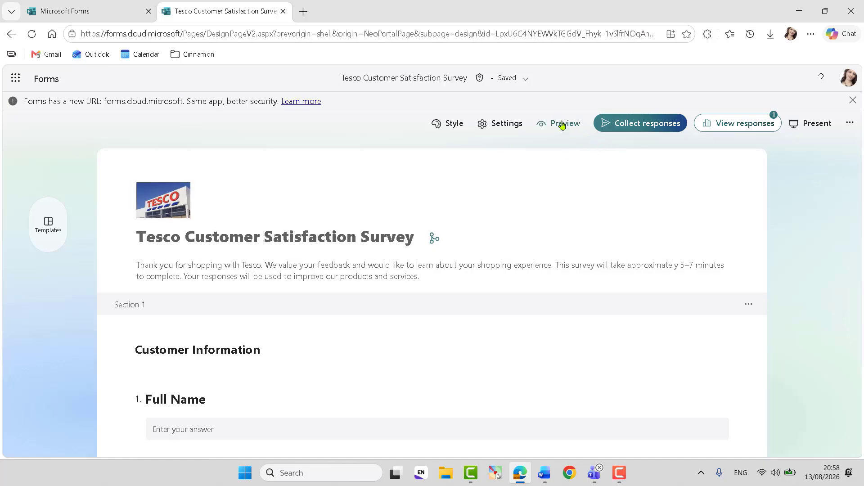
- Preview the survey and advance through its sections, leaving the questions unanswered, up to the Future Contact section
left_click(562, 125)
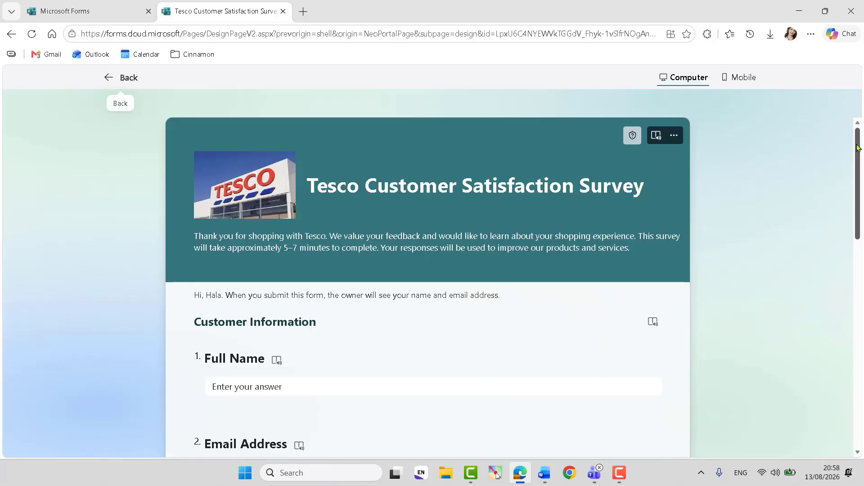
left_click_drag(858, 148, 859, 355)
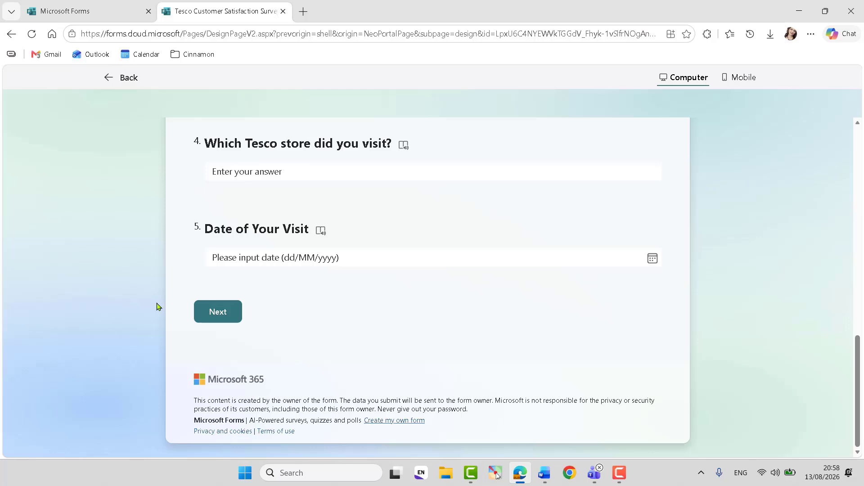
left_click(221, 311)
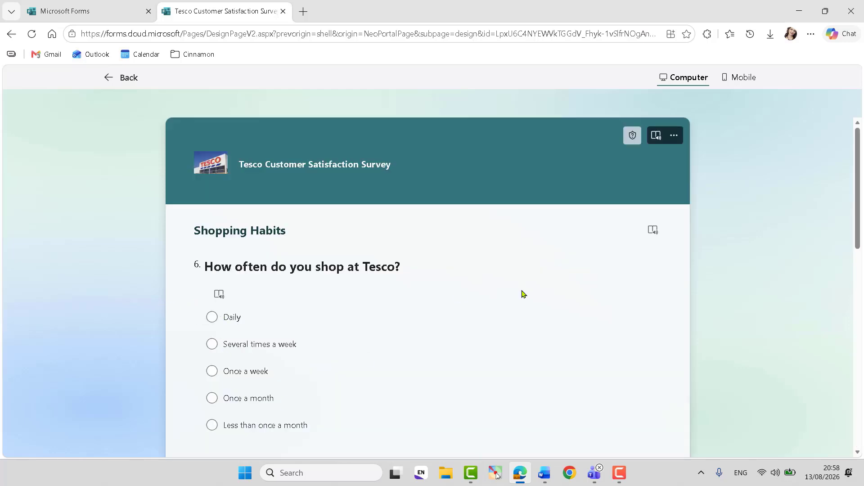
left_click_drag(859, 237, 851, 425)
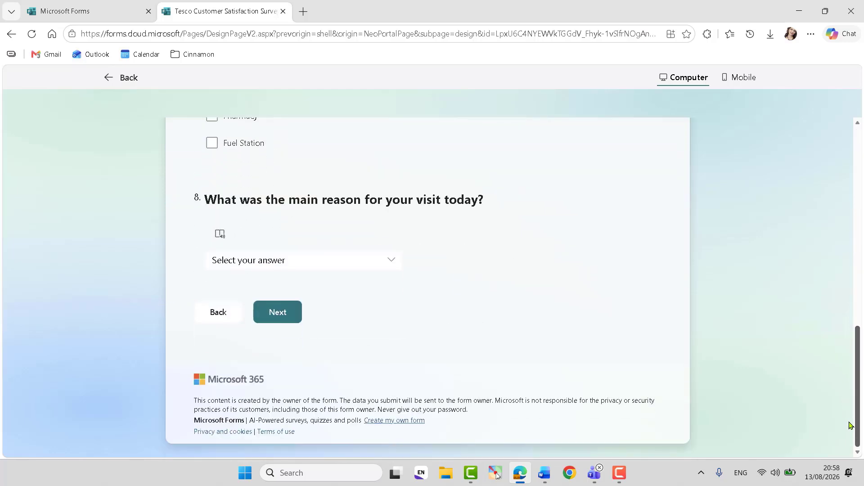
left_click(292, 320)
left_click_drag(859, 246, 858, 433)
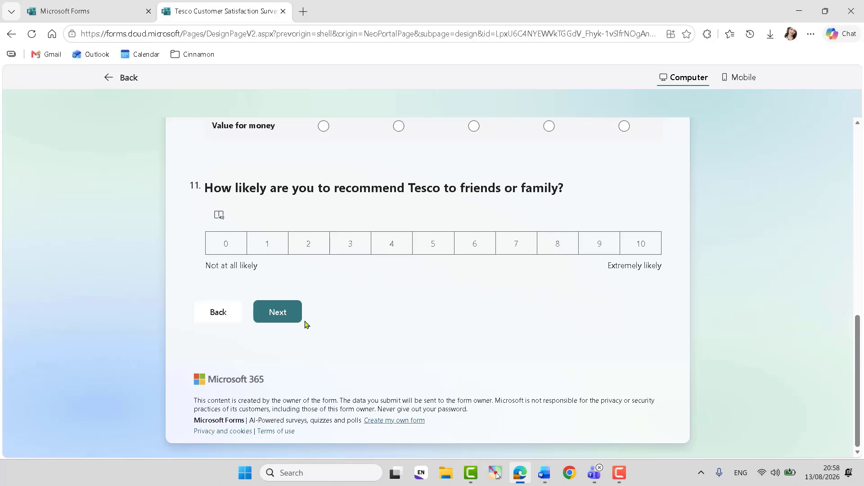
left_click(277, 319)
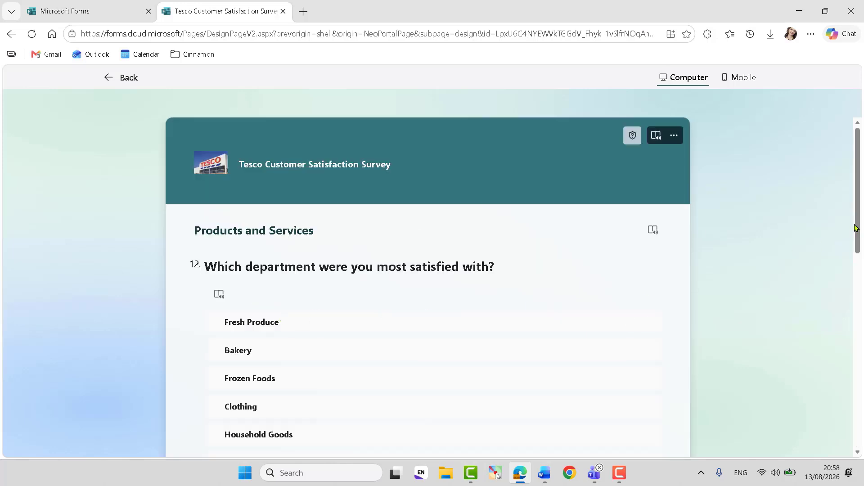
left_click_drag(855, 228, 846, 407)
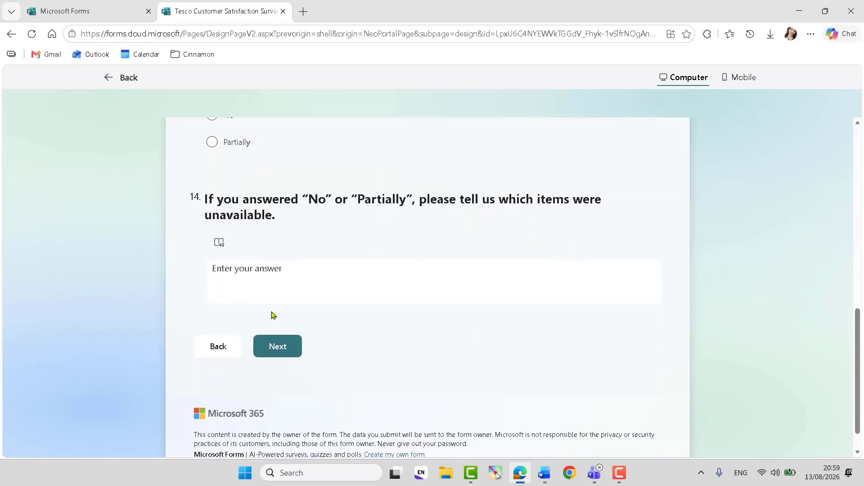
left_click(290, 359)
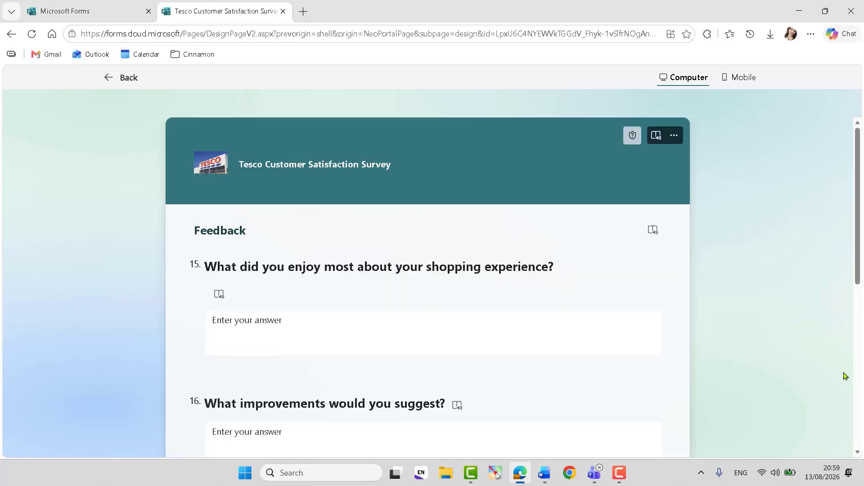
left_click_drag(860, 228, 844, 364)
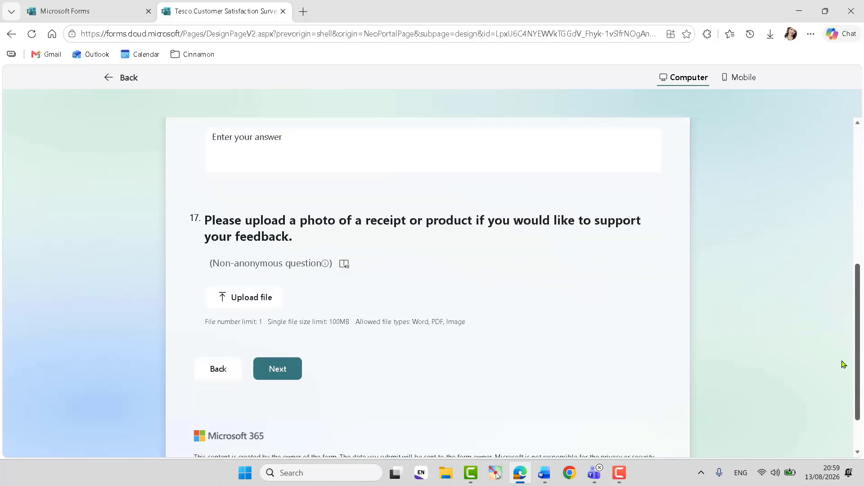
left_click(289, 371)
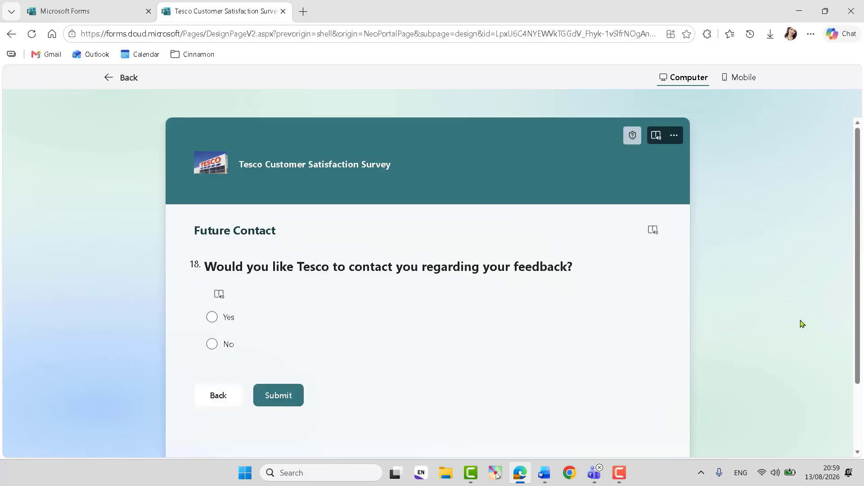
- Test the Yes branch in the preview by answering Yes to question 18 and Email as the preferred contact method
scroll(859, 294, "down", 2)
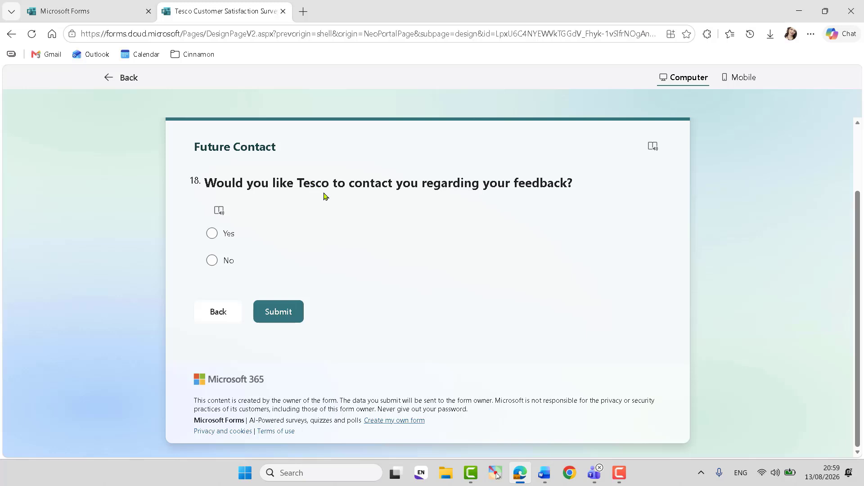
left_click(211, 234)
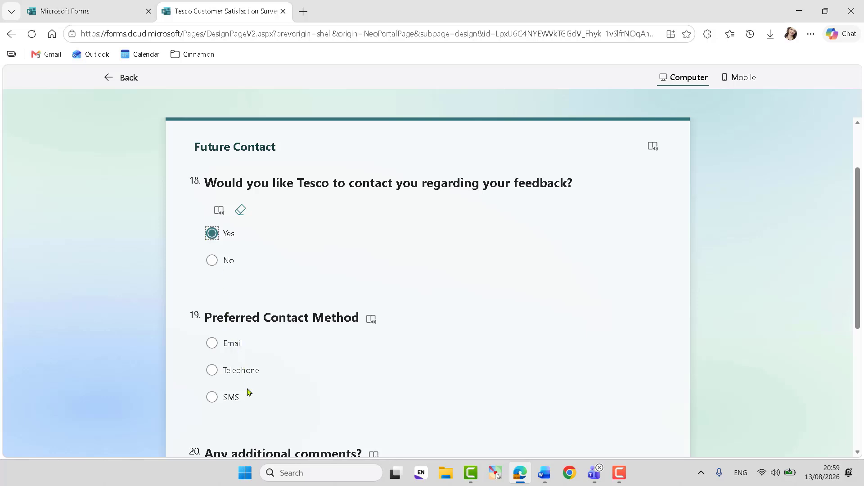
left_click(212, 345)
scroll(856, 261, "down", 4)
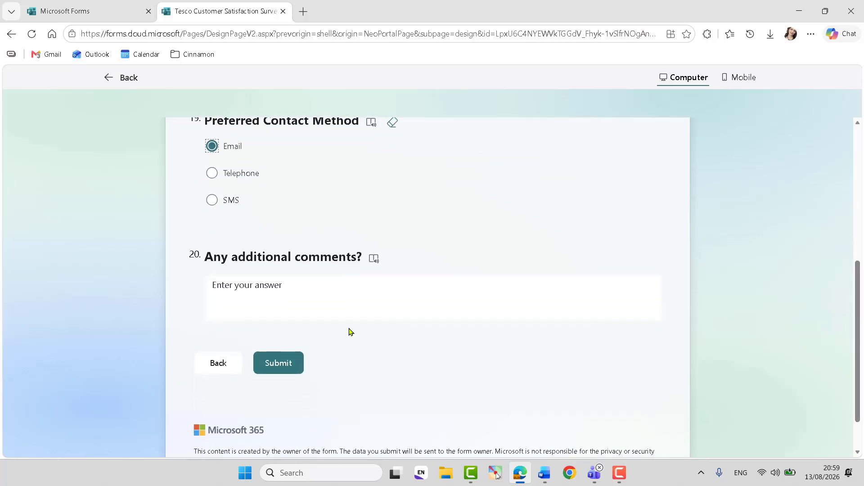
left_click(265, 295)
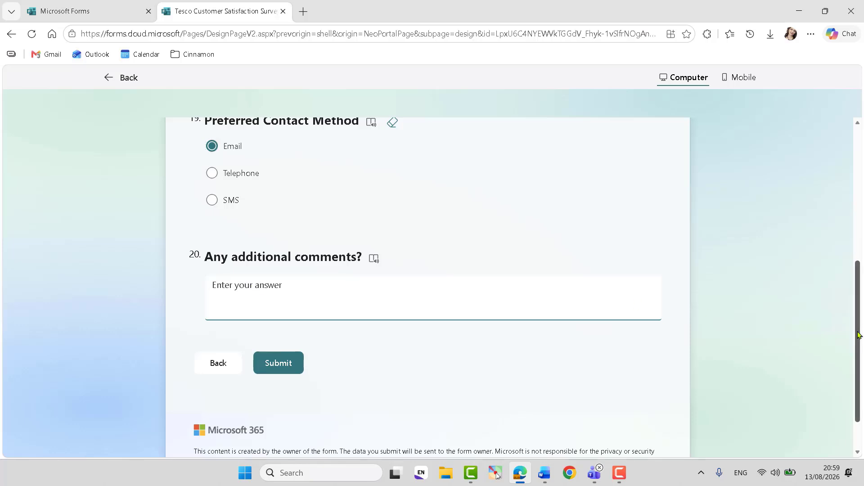
left_click_drag(859, 335, 859, 224)
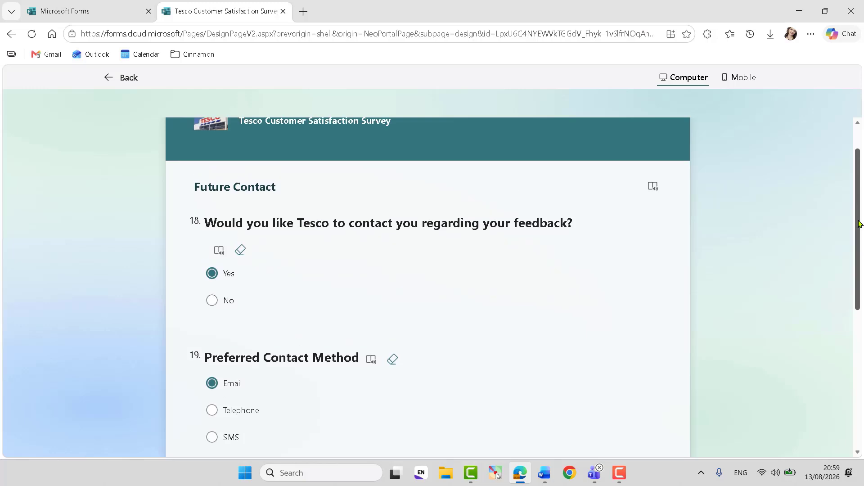
scroll(620, 264, "down", 1)
triple_click(235, 298)
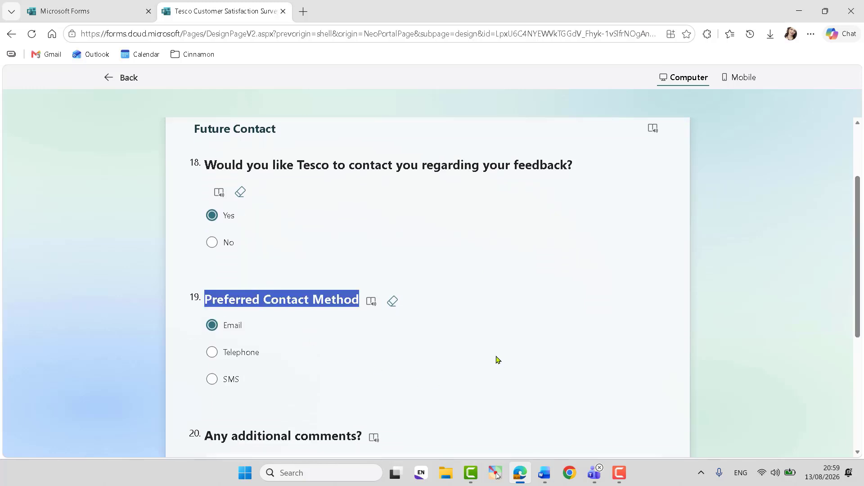
- Compare the No and Yes branches of question 18 by switching its answer, ending on No, and exit the preview
left_click(212, 243)
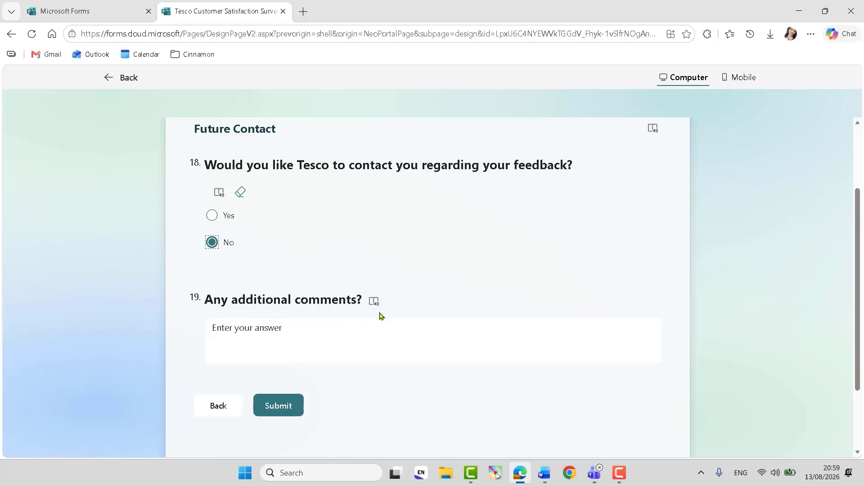
left_click(212, 216)
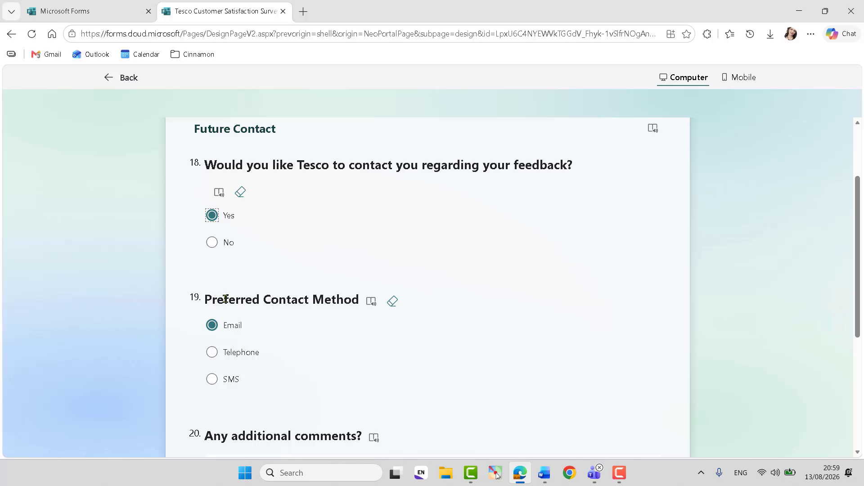
left_click_drag(206, 300, 264, 311)
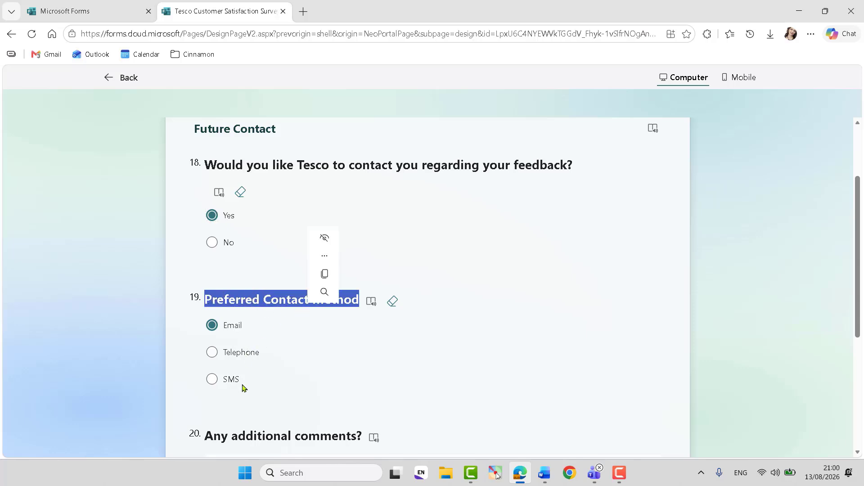
left_click(213, 248)
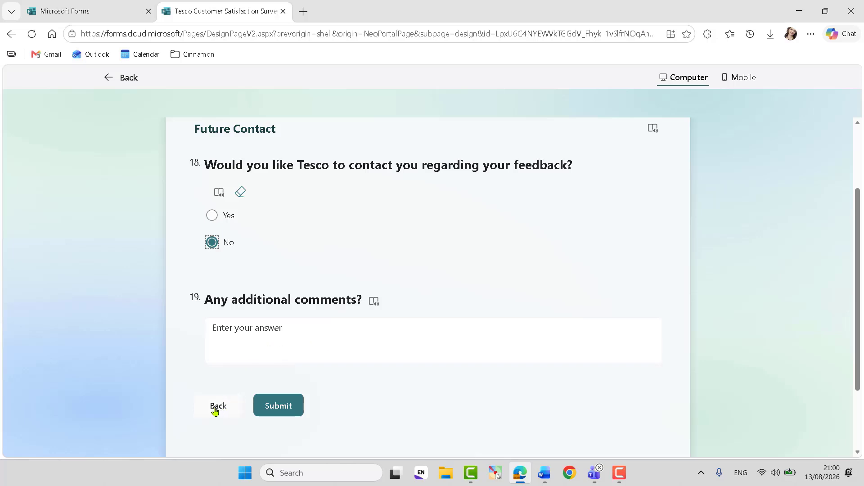
left_click(128, 80)
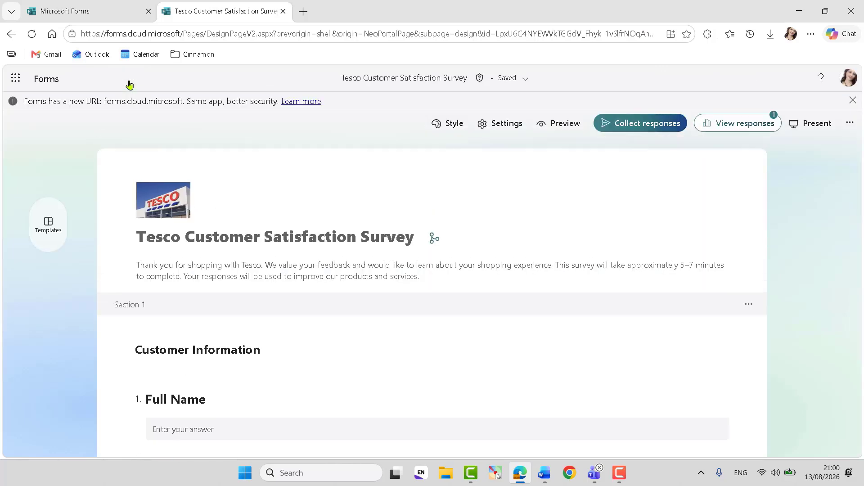
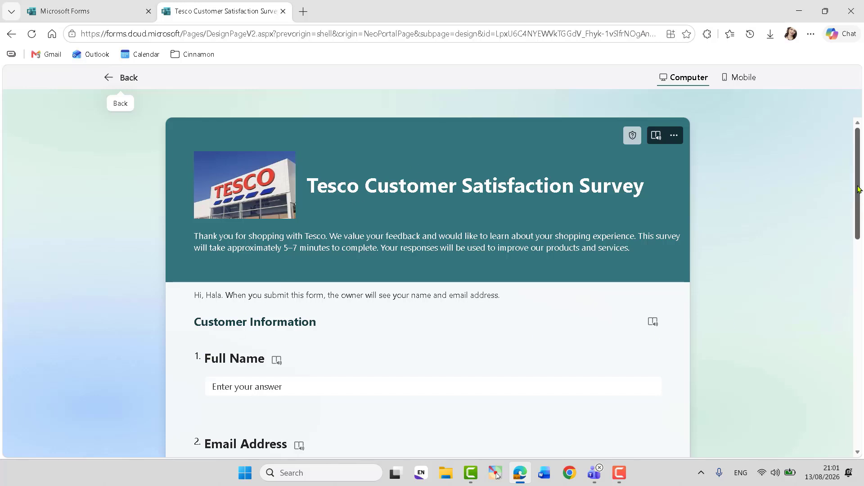
- Review the Customer Information questions in the preview and in the form editor
scroll(859, 191, "down", 3)
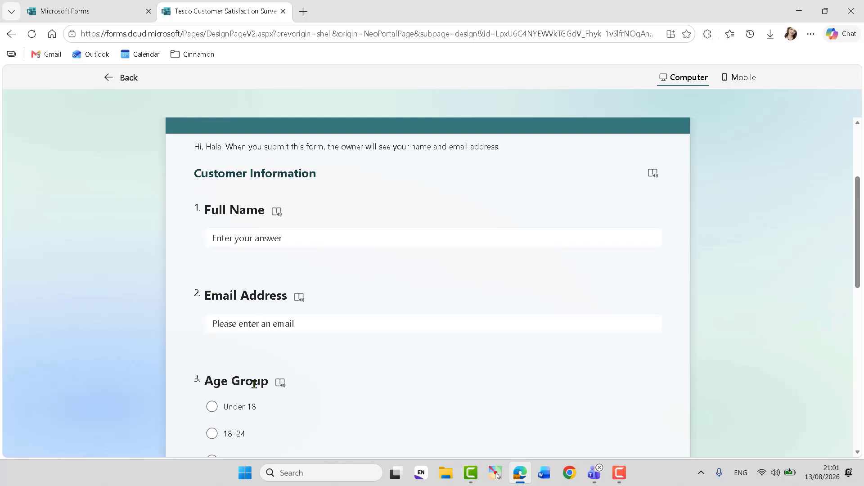
left_click_drag(862, 253, 861, 399)
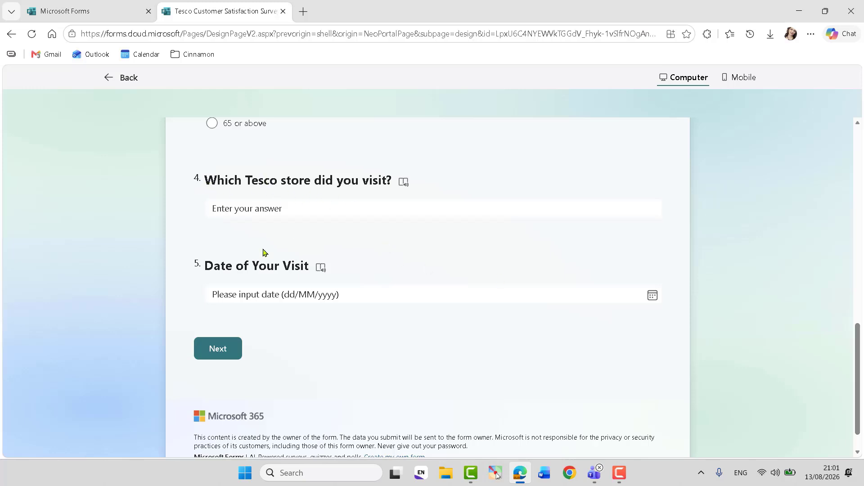
double_click(264, 266)
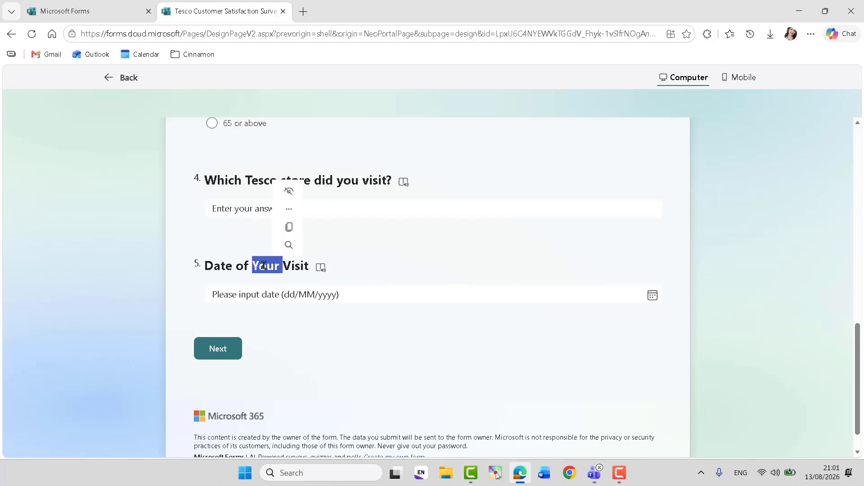
left_click(307, 340)
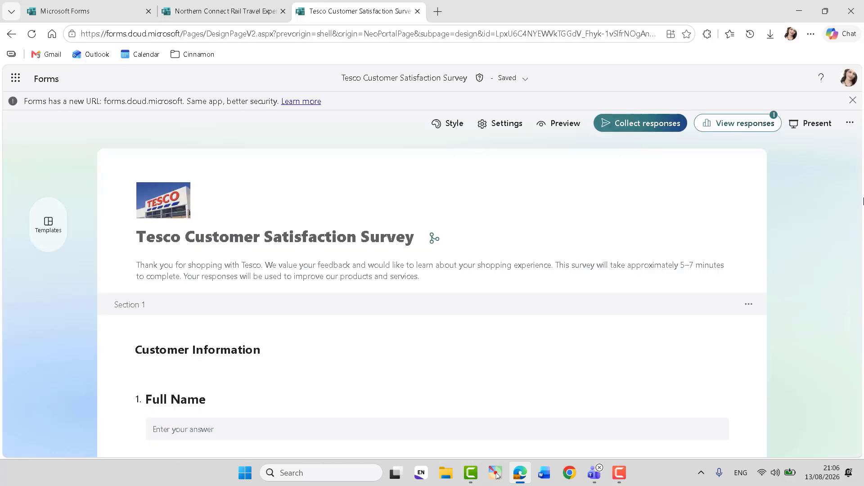
scroll(861, 203, "down", 5)
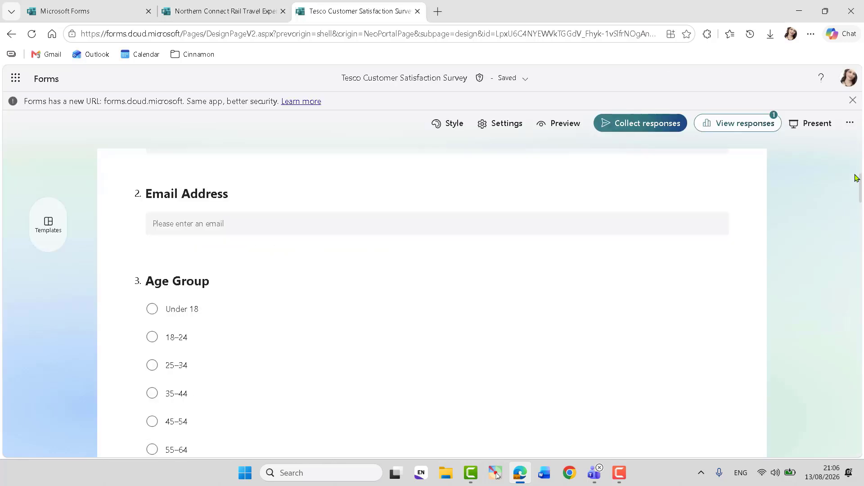
scroll(860, 190, "up", 5)
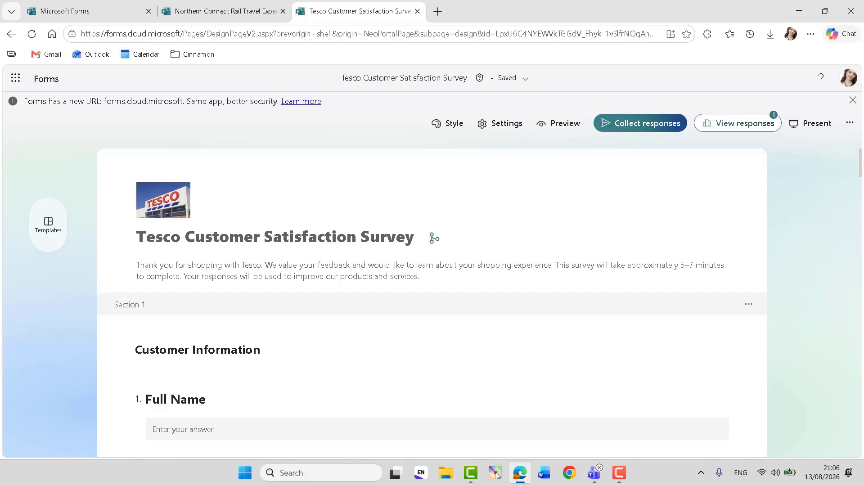
scroll(432, 306, "down", 5)
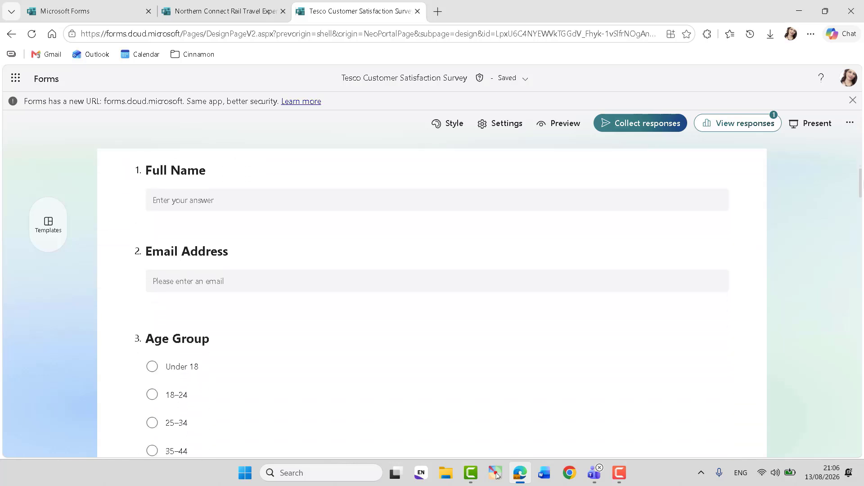
scroll(432, 306, "up", 2)
scroll(432, 306, "down", 10)
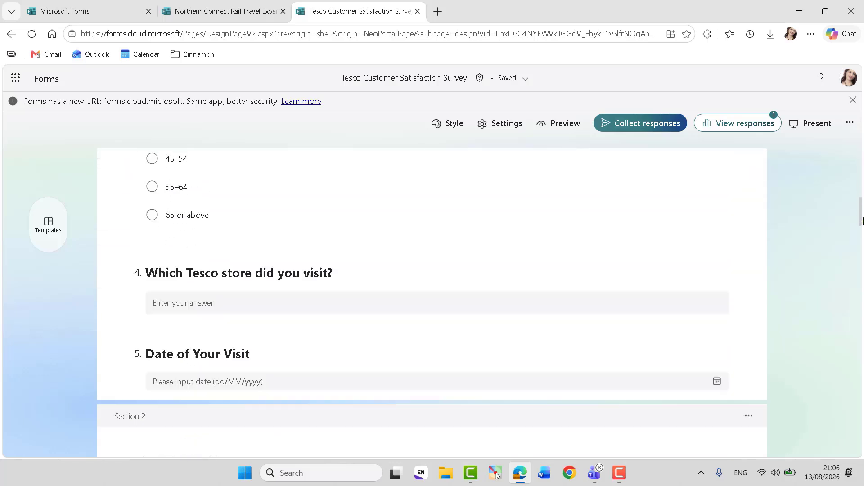
- Colour the word "often" red in the title of question 6, "How often do you shop at Tesco?"
scroll(862, 224, "down", 5)
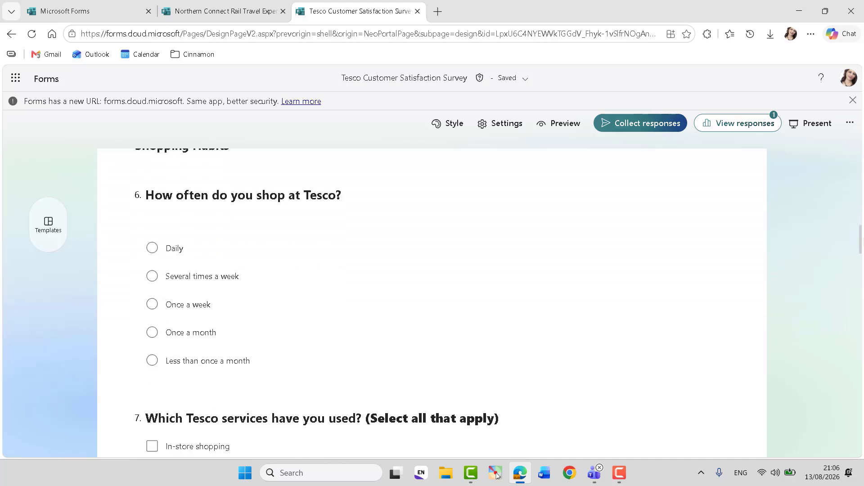
scroll(863, 224, "up", 1)
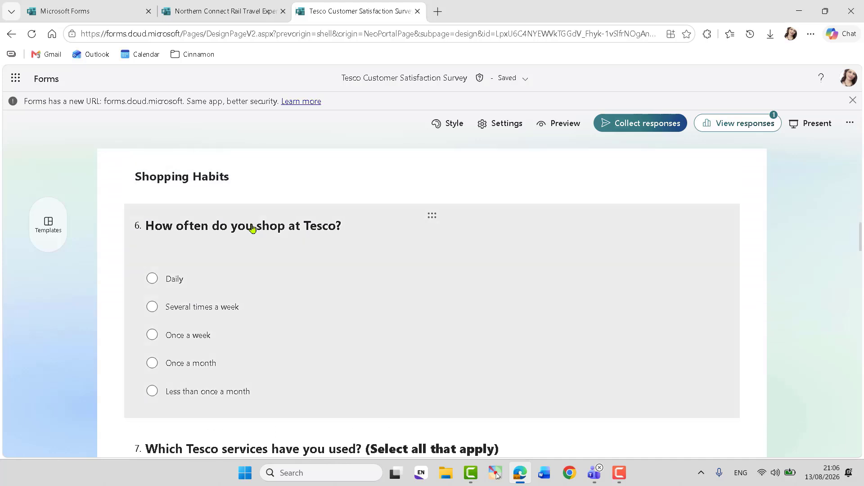
left_click(250, 227)
left_click(193, 245)
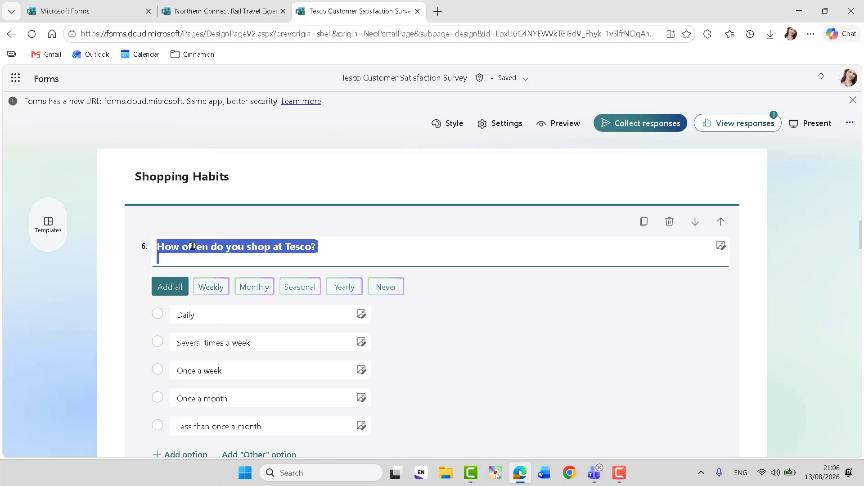
double_click(193, 247)
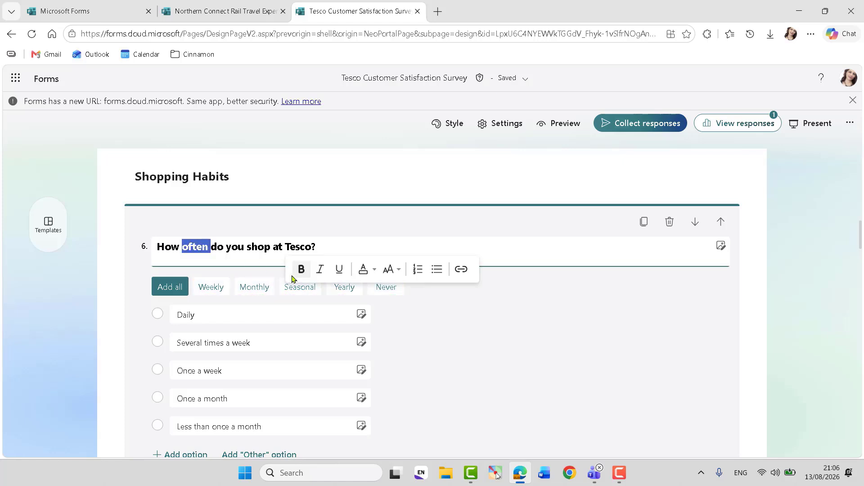
left_click(375, 273)
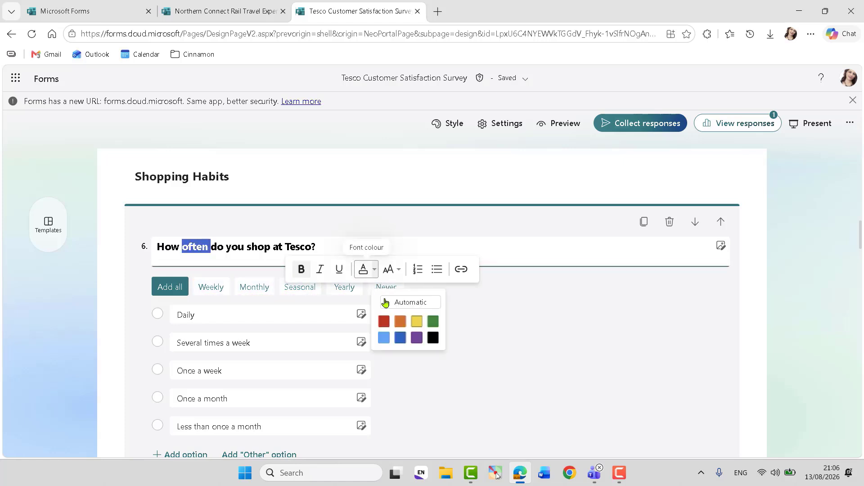
left_click(383, 322)
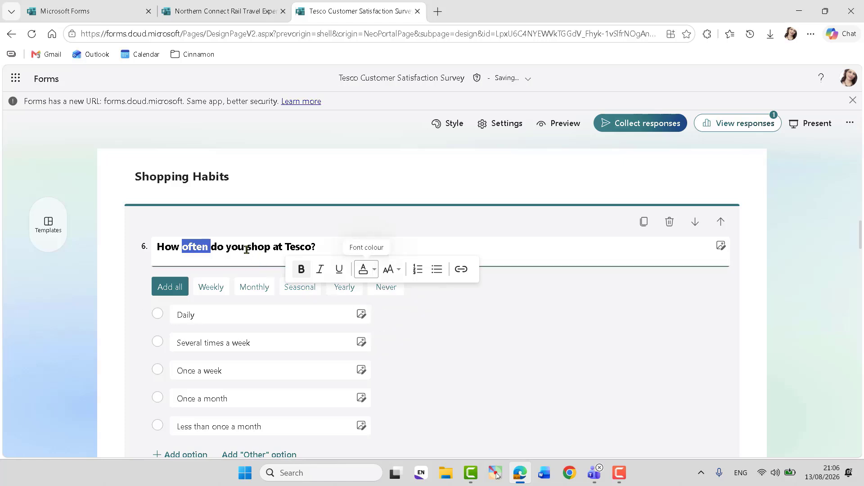
left_click(365, 269)
left_click(388, 323)
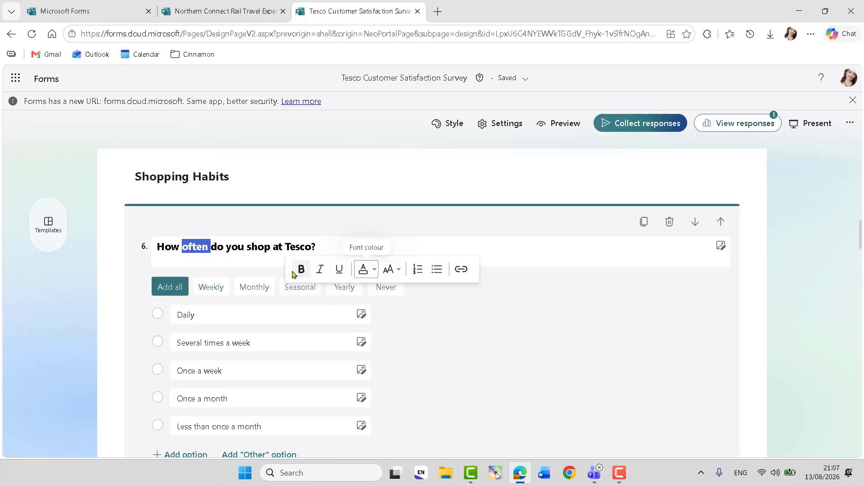
left_click(472, 186)
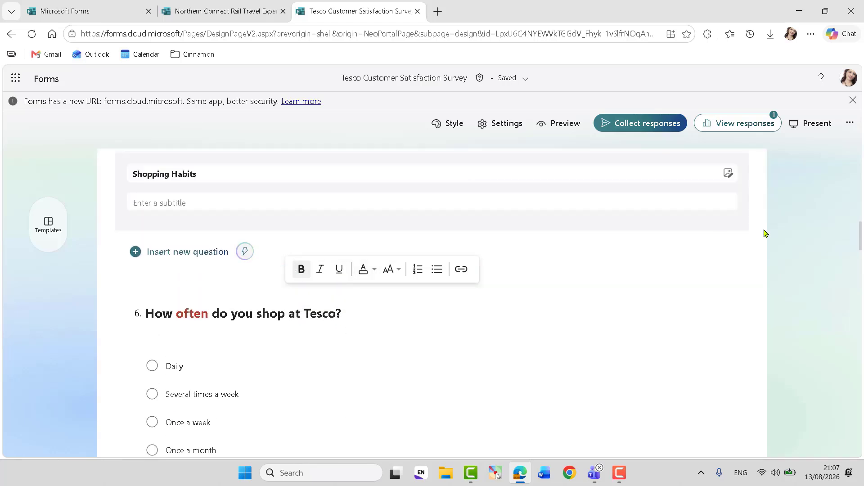
- Italicize the whole title of question 7, "Which Tesco services have you used? (Select all that apply)"
scroll(860, 239, "down", 6)
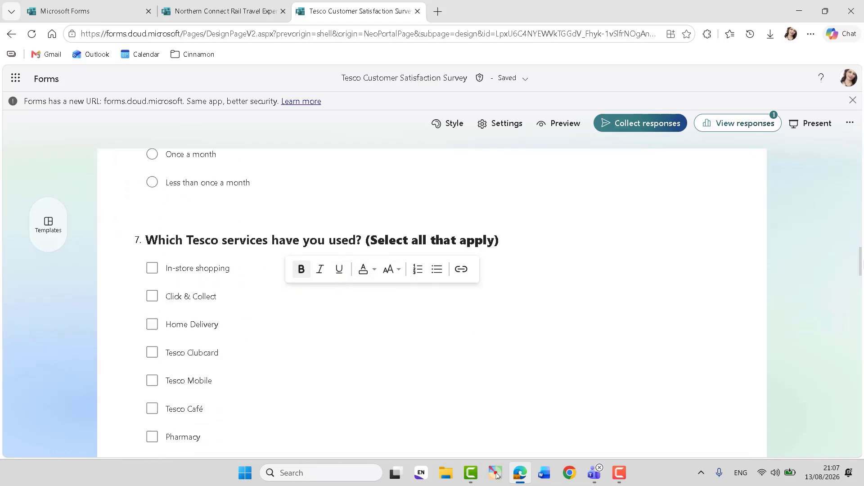
scroll(252, 220, "down", 1)
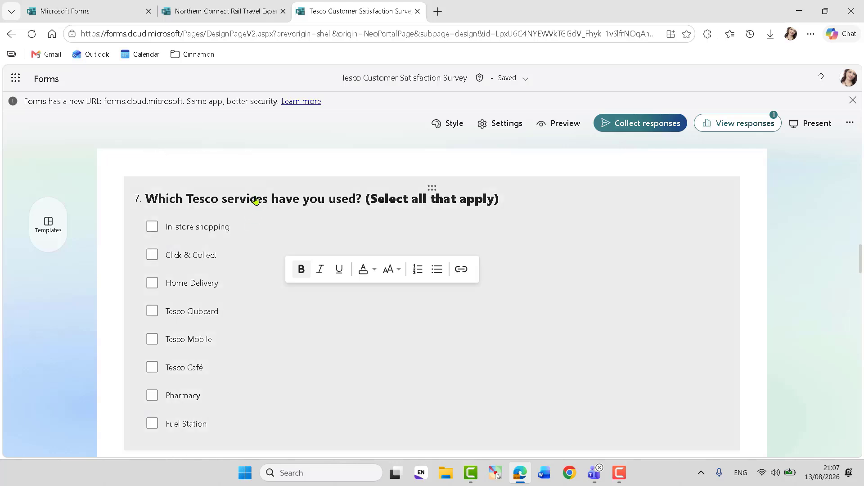
left_click(250, 203)
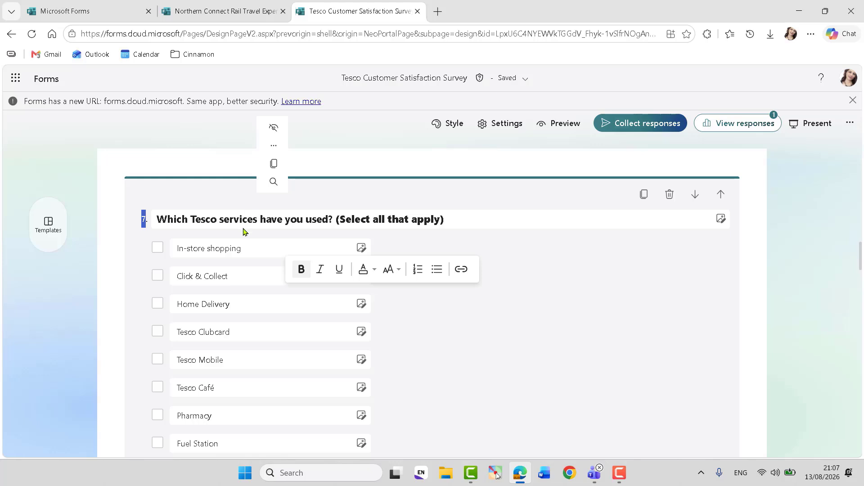
triple_click(248, 219)
left_click(245, 225)
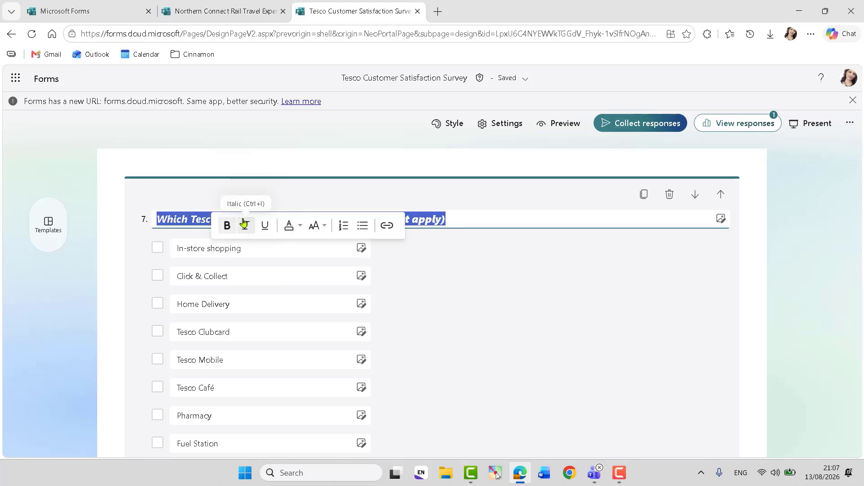
- Colour the word "services" red in the title of question 7
left_click(198, 217)
double_click(236, 221)
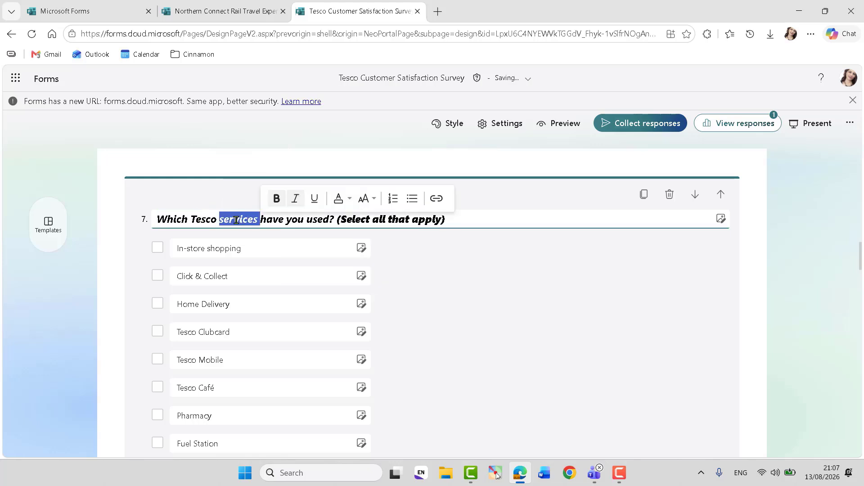
left_click(346, 199)
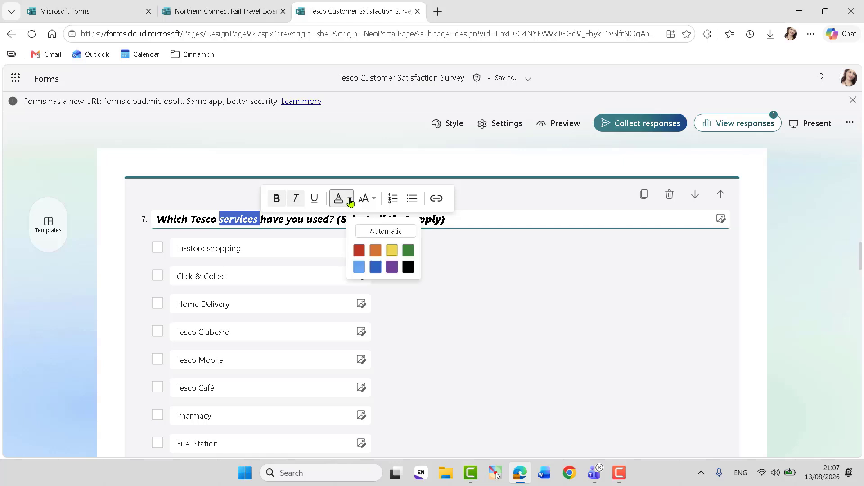
left_click(358, 249)
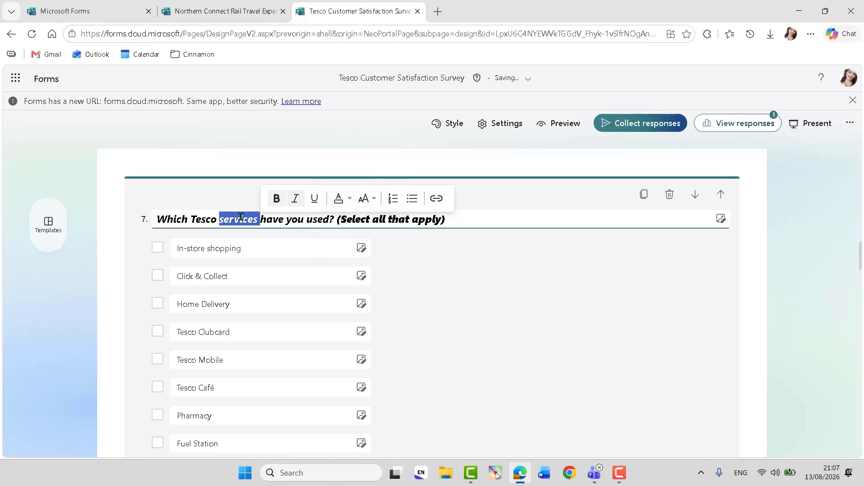
left_click(510, 195)
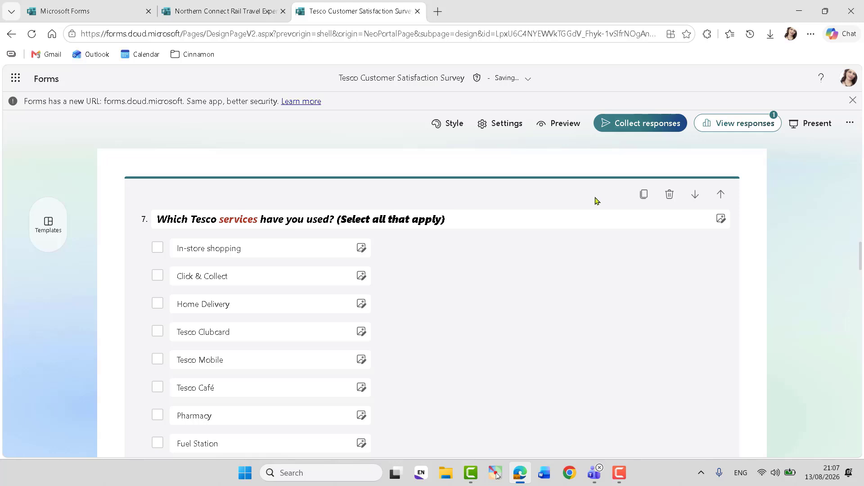
- Colour the word "reason" red in the title of question 8, "What was the main reason for your visit today?"
left_click_drag(860, 255, 861, 151)
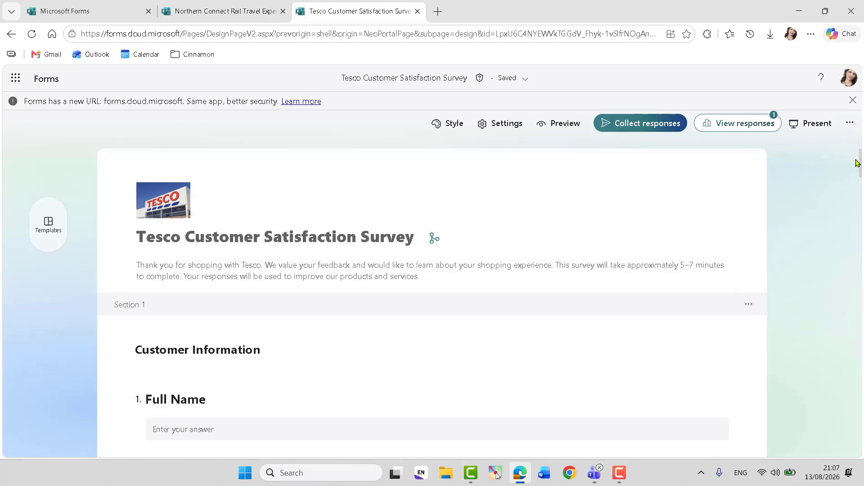
left_click_drag(860, 161, 860, 280)
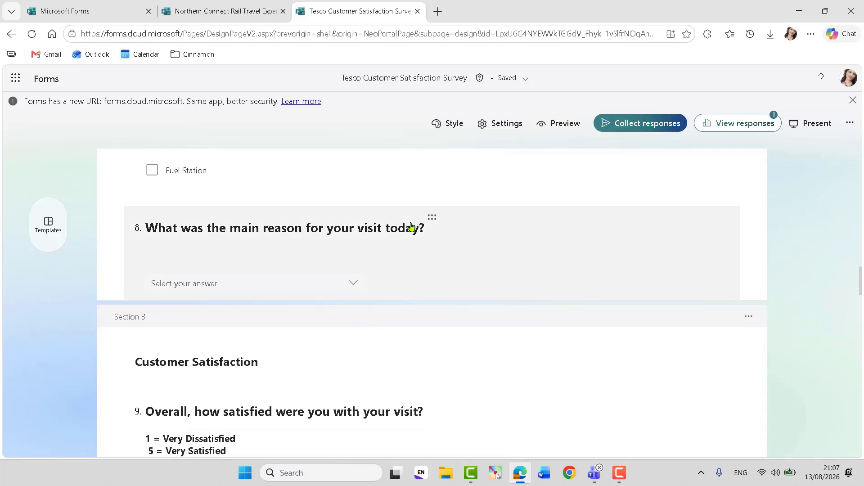
left_click(292, 227)
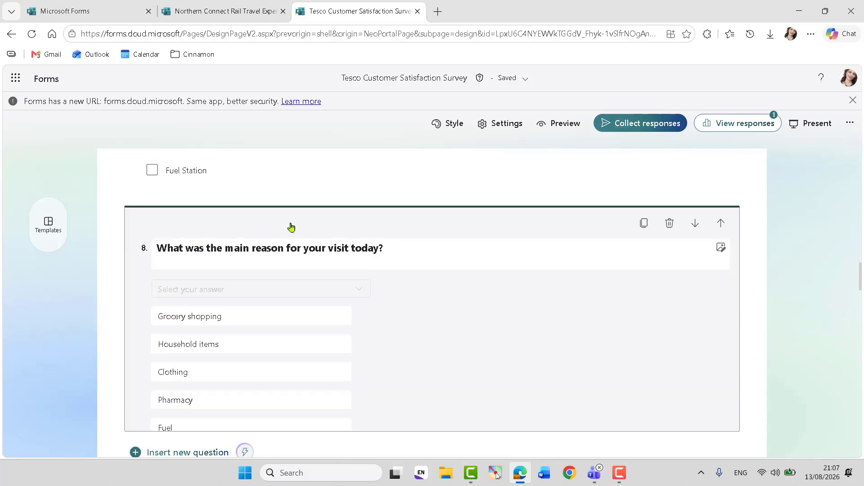
left_click(258, 244)
double_click(263, 249)
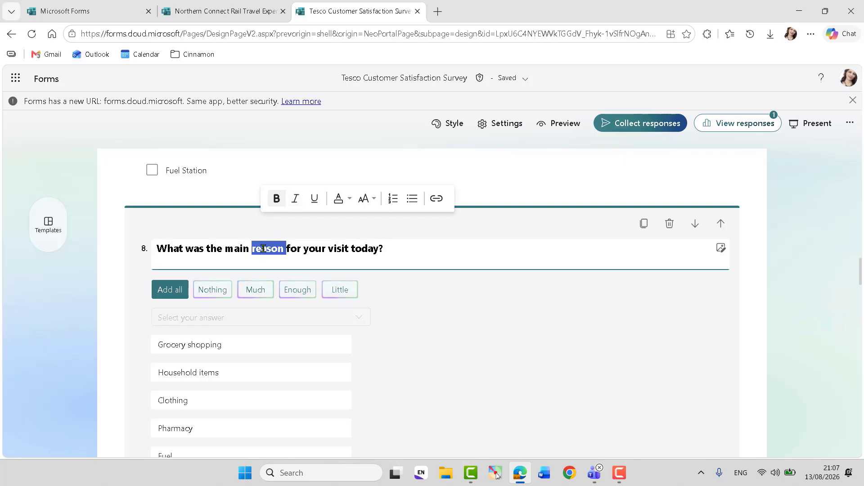
left_click(350, 199)
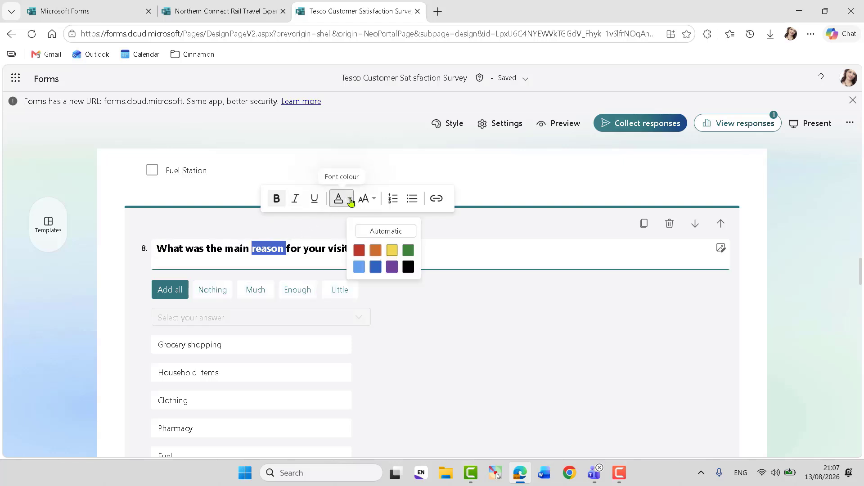
left_click(360, 249)
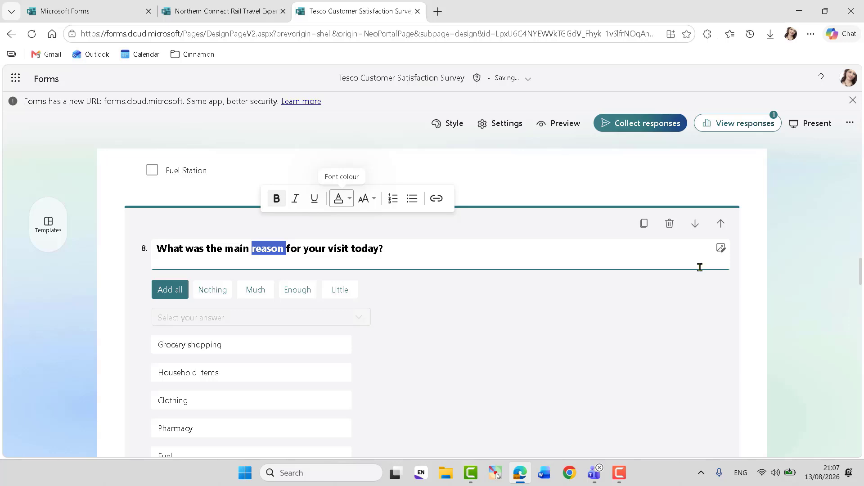
left_click(847, 276)
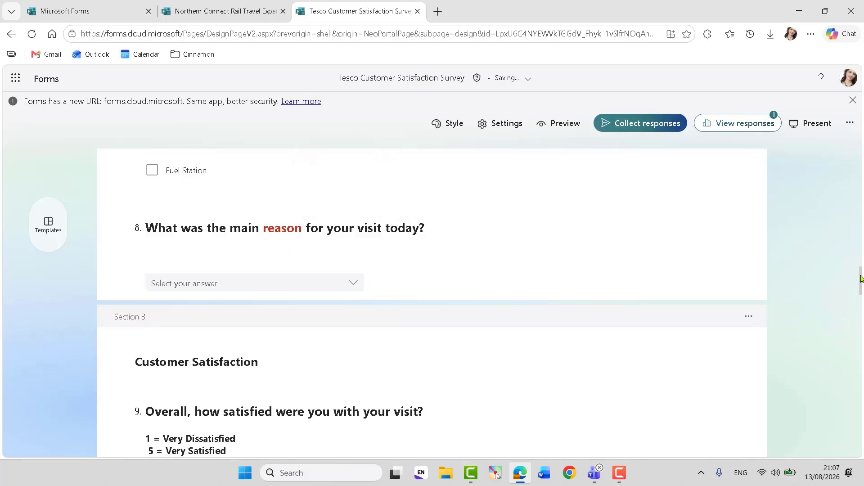
- Preview the survey and check the highlighted titles of questions 6 to 8 in Shopping Habits, closing the preview when done
left_click_drag(861, 277, 860, 156)
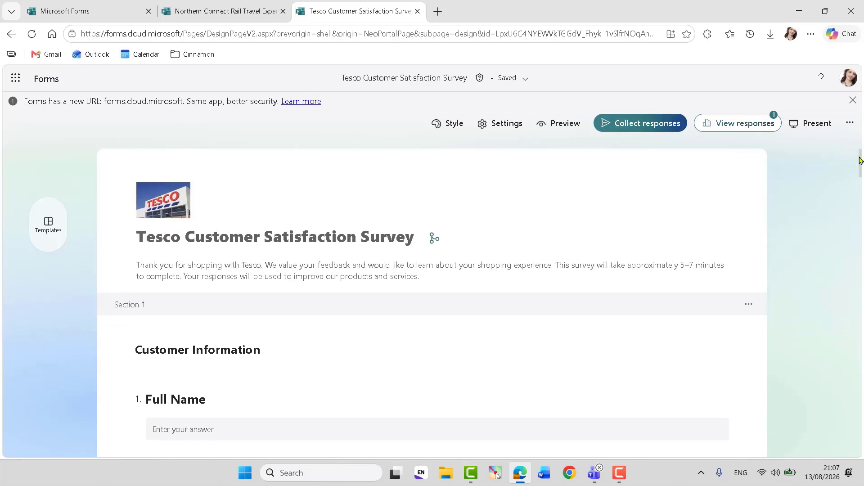
left_click(566, 127)
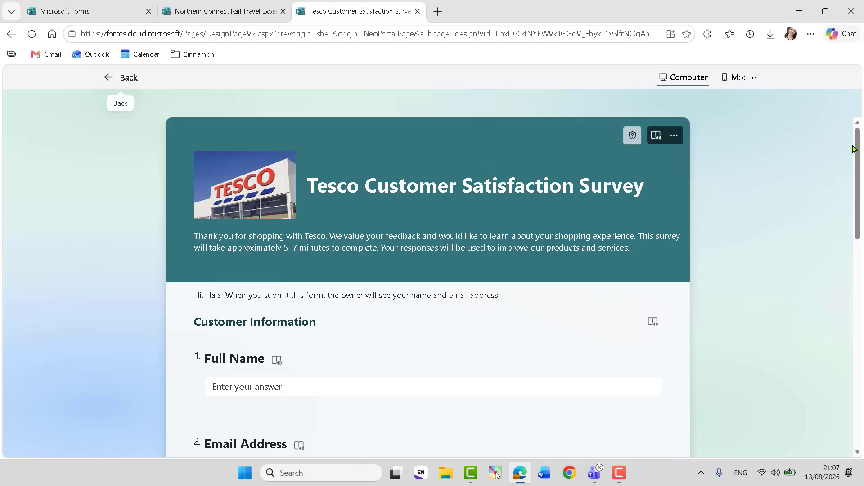
scroll(854, 149, "down", 10)
left_click(235, 424)
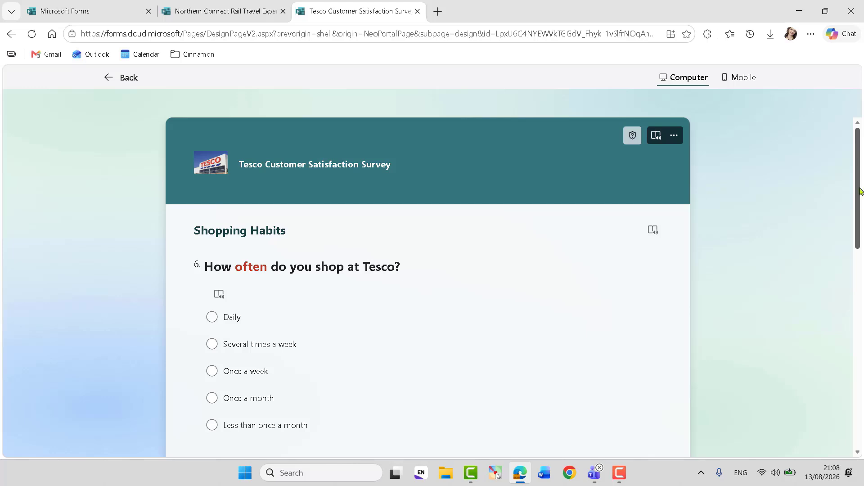
scroll(857, 182, "down", 4)
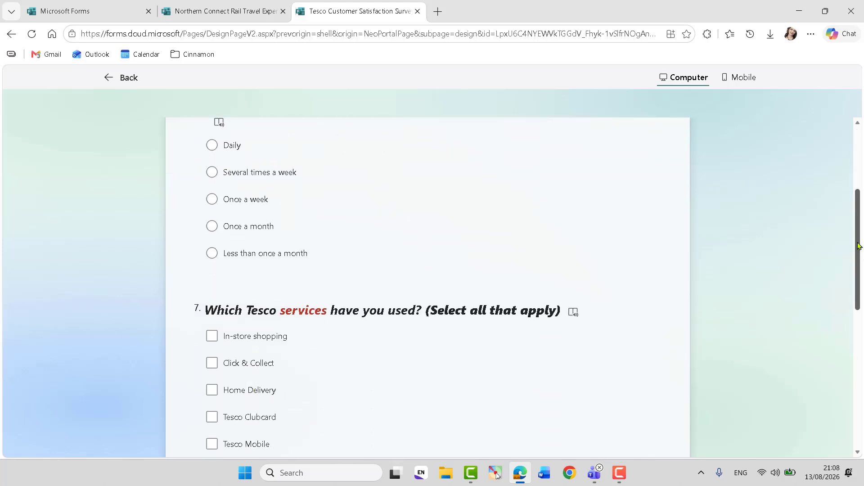
left_click_drag(858, 246, 858, 350)
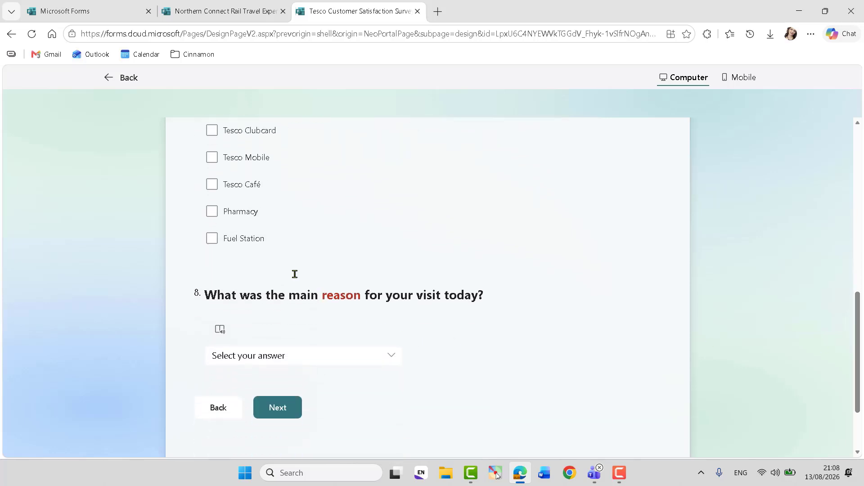
left_click(129, 79)
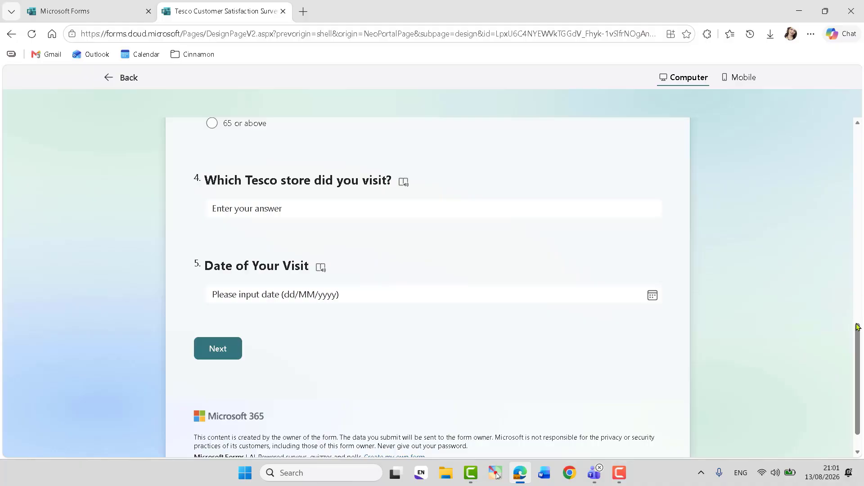
- Review the Customer Information questions in the survey preview and continue to the Shopping Habits section
left_click_drag(858, 327, 855, 176)
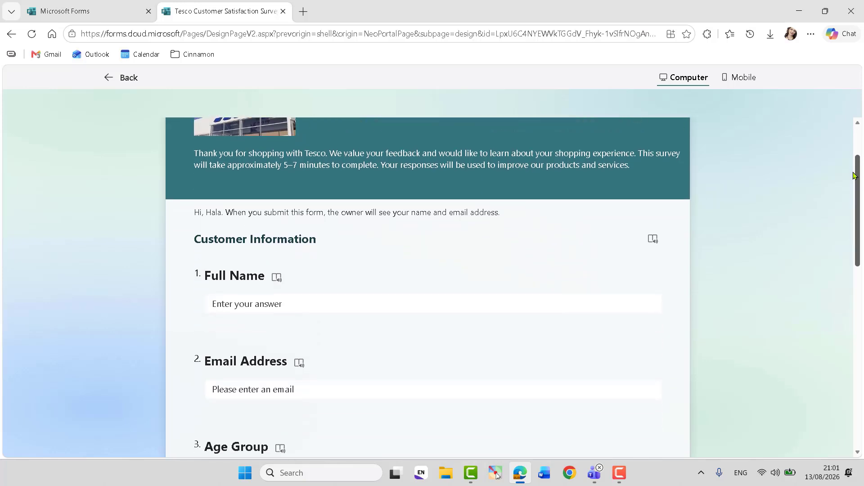
left_click_drag(854, 175, 854, 178)
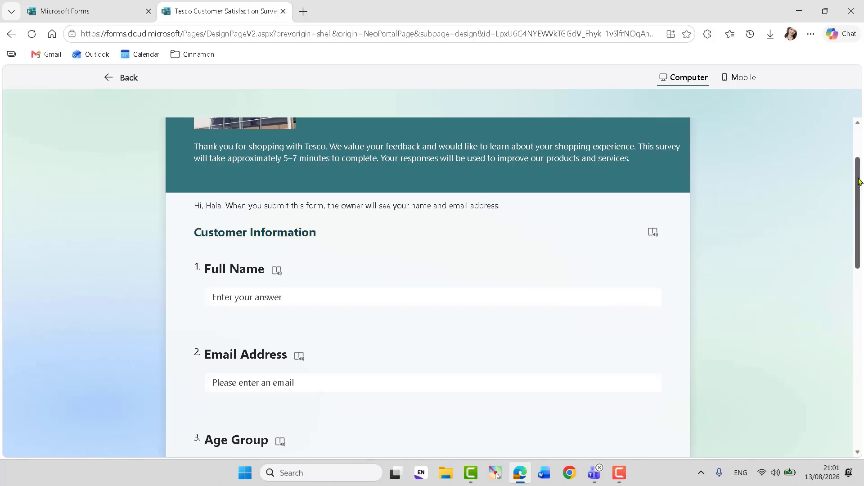
left_click_drag(859, 181, 860, 358)
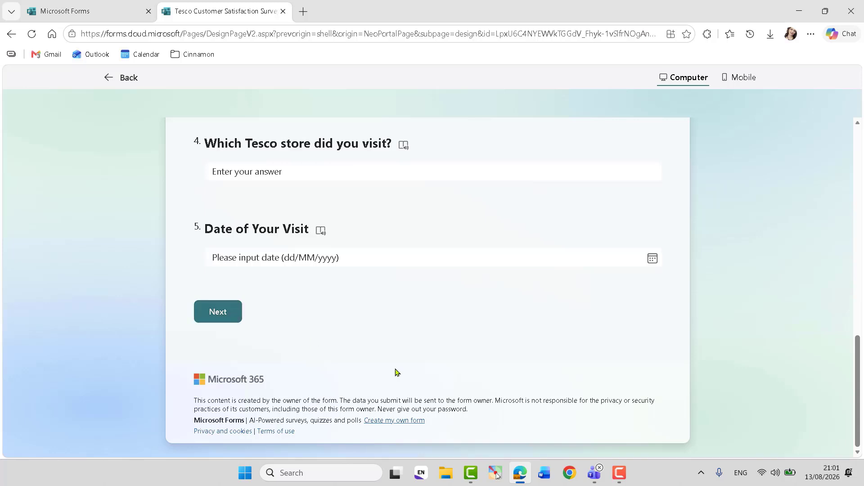
left_click(223, 313)
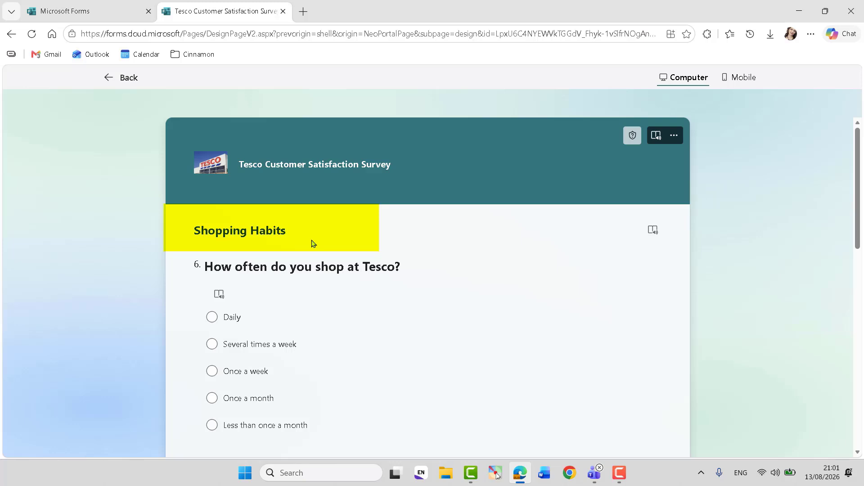
- Review the Shopping Habits questions in the preview and continue to the Customer Satisfaction section
left_click_drag(858, 175, 858, 372)
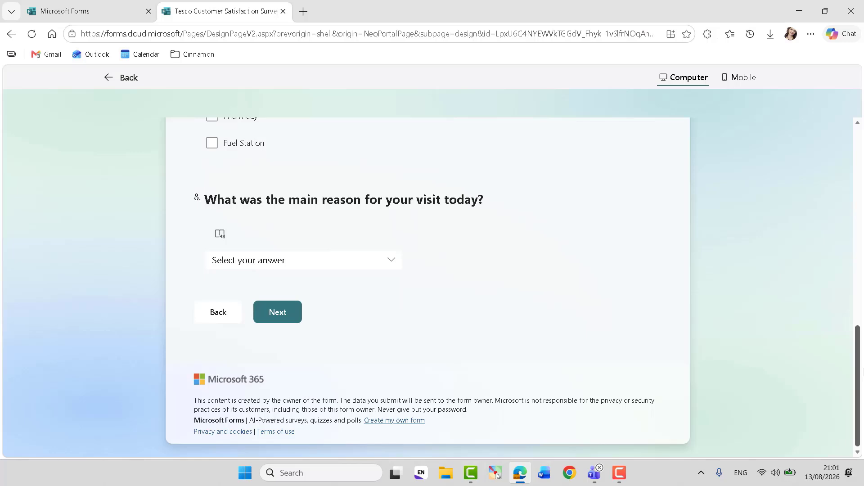
scroll(306, 243, "up", 15)
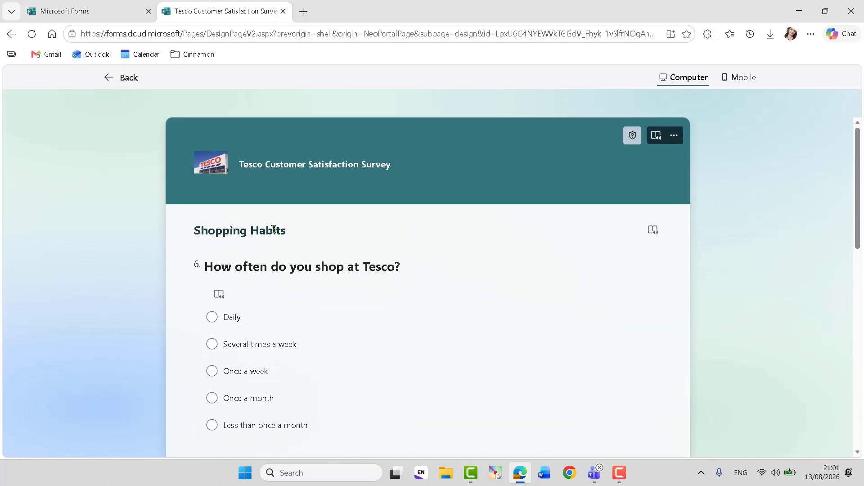
left_click_drag(858, 171, 858, 349)
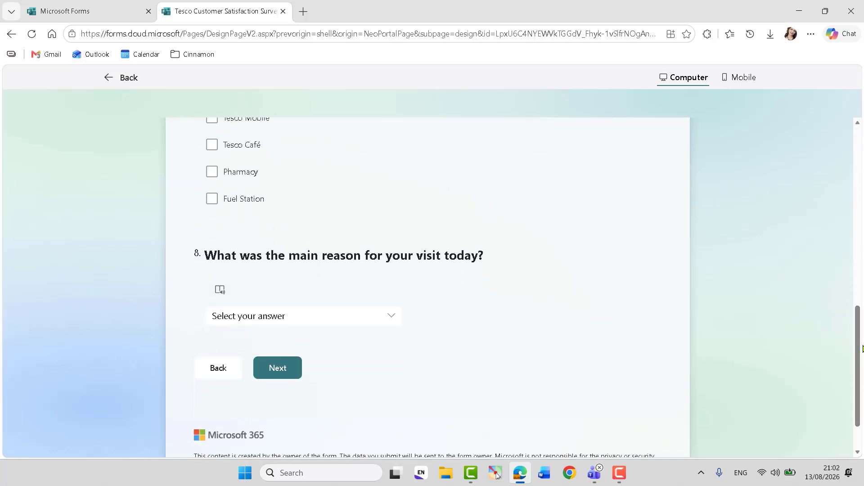
left_click(278, 368)
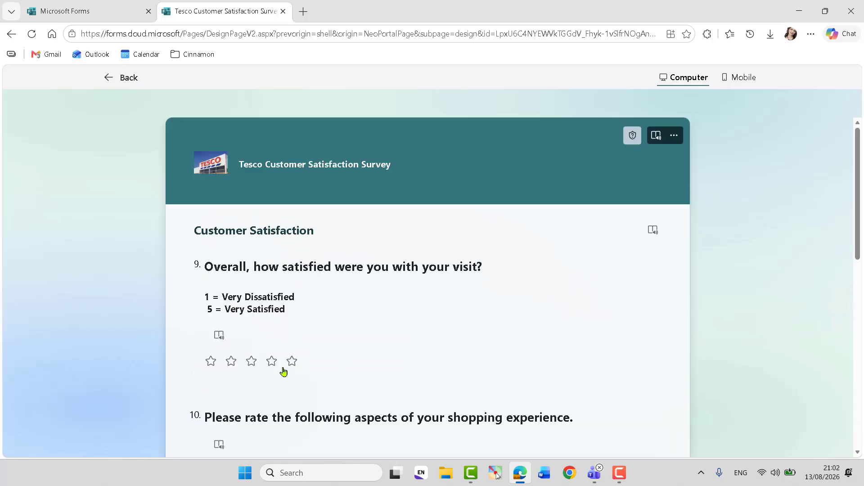
- Review questions 9 to 11 of Customer Satisfaction in the preview and continue to the Products and Services section
left_click_drag(195, 232, 308, 235)
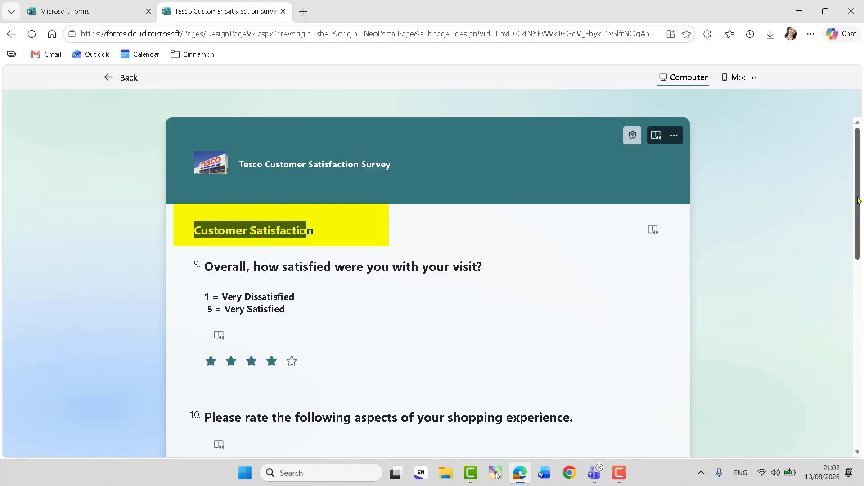
left_click_drag(859, 201, 859, 388)
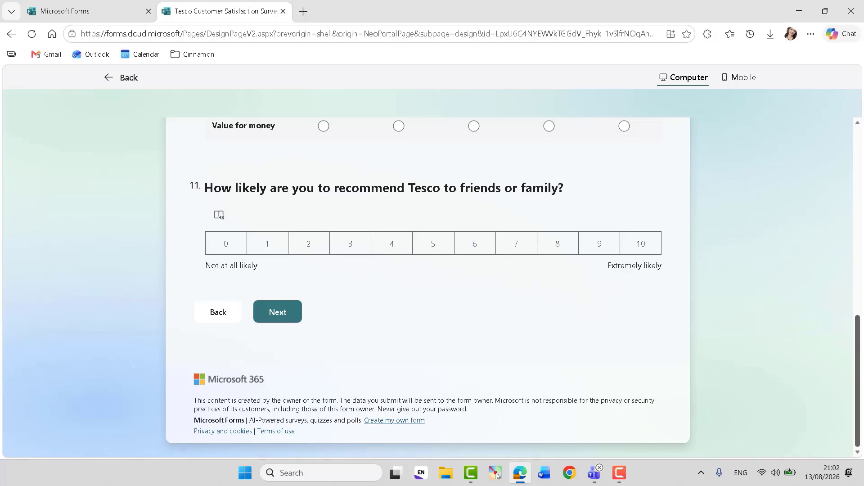
left_click_drag(856, 339, 855, 142)
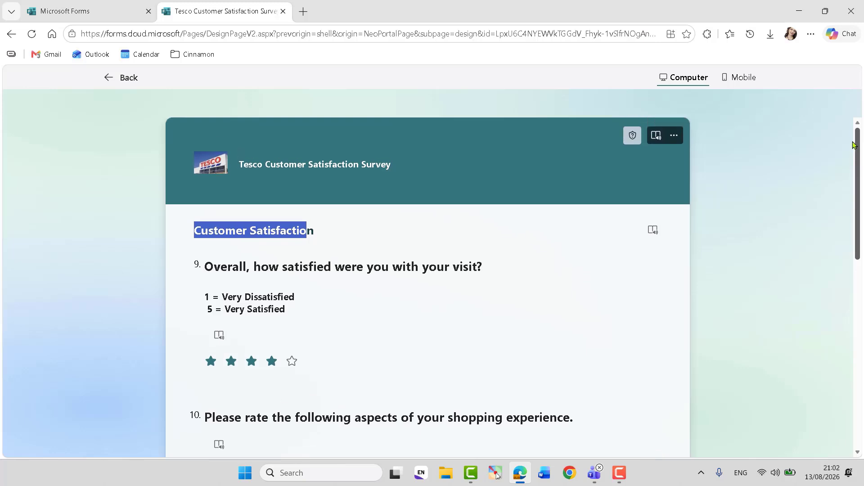
left_click(569, 230)
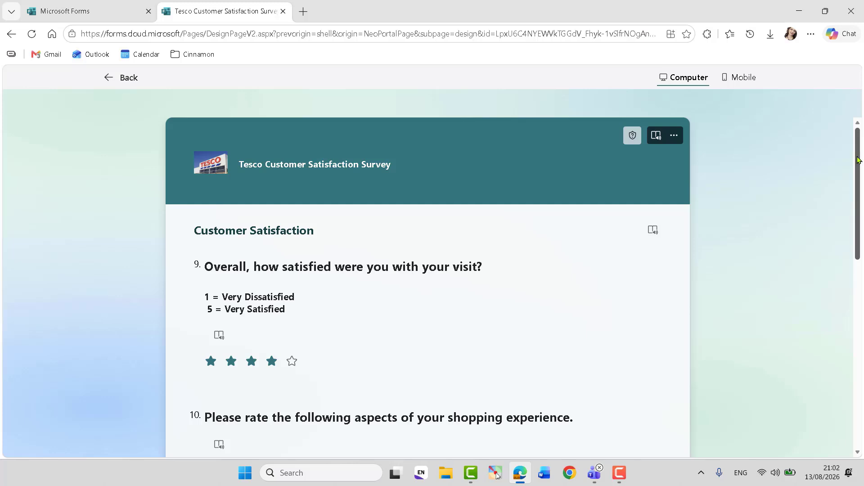
left_click_drag(857, 161, 852, 346)
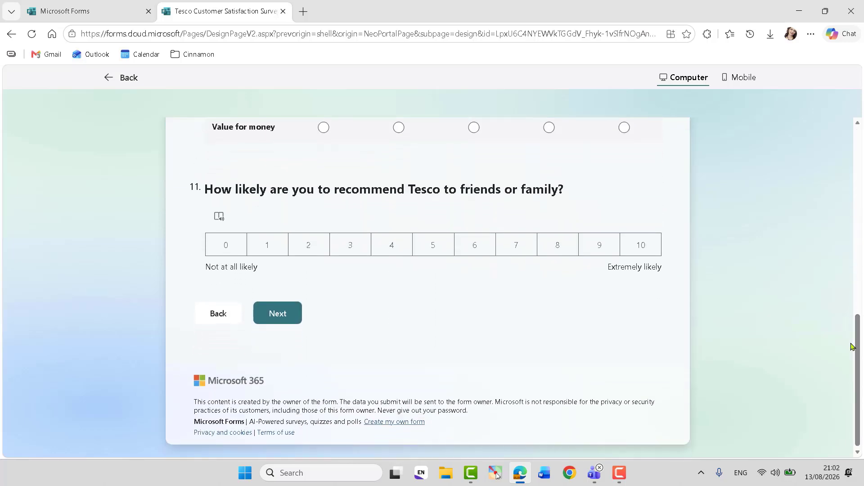
left_click(278, 313)
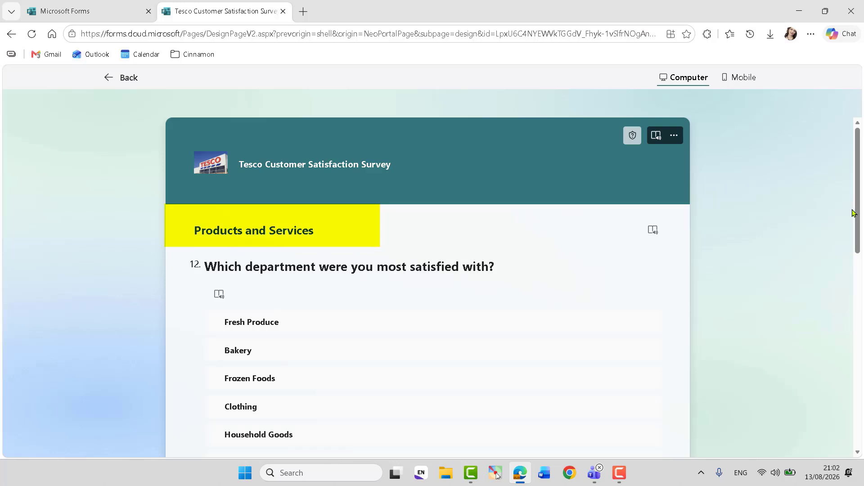
- Page through the Products and Services and Feedback sections of the preview, and return to the form editor
left_click_drag(859, 182, 858, 374)
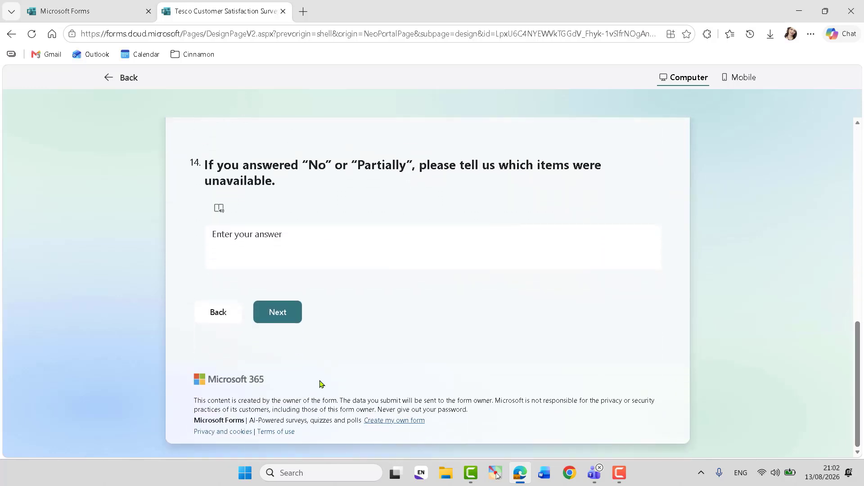
left_click(277, 312)
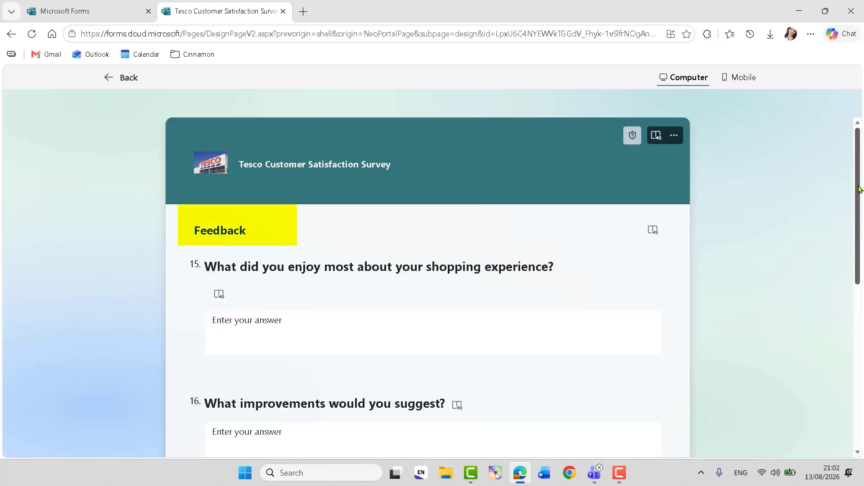
left_click_drag(860, 189, 861, 120)
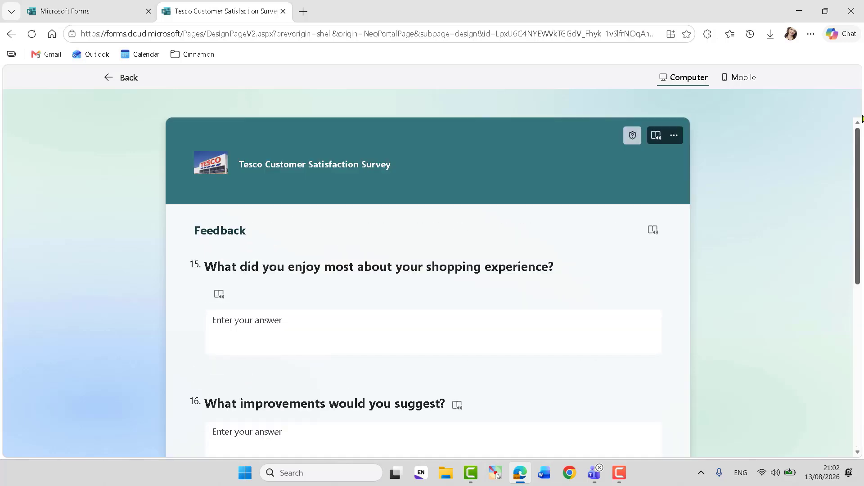
left_click(131, 78)
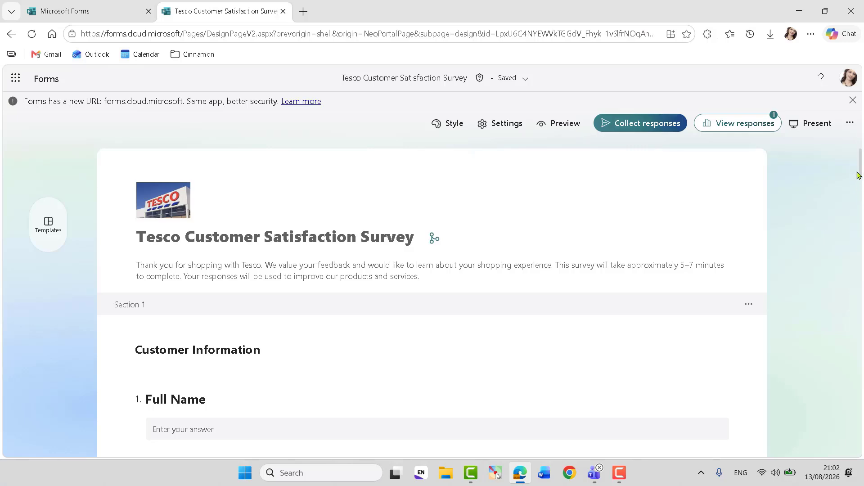
- Look through the whole form in the editor, comparing the Section 1 Customer Information and Section 2 Shopping Habits headings
left_click_drag(861, 163, 861, 324)
scroll(497, 476, "down", 12)
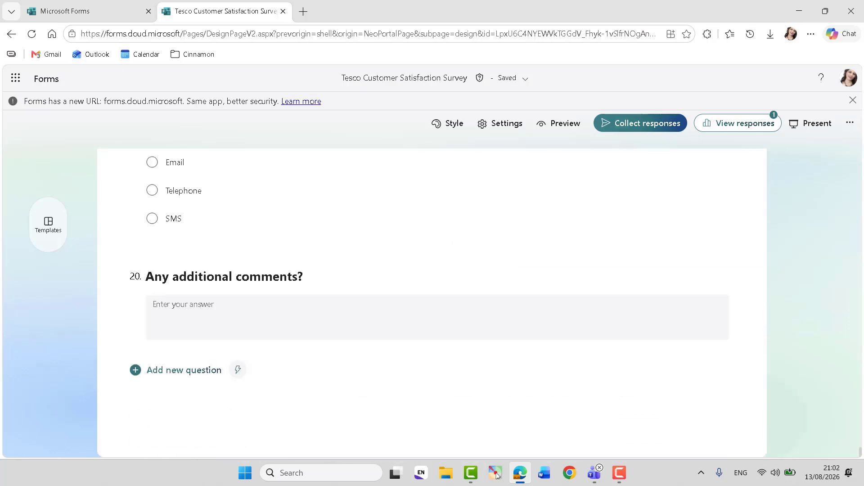
scroll(497, 476, "up", 20)
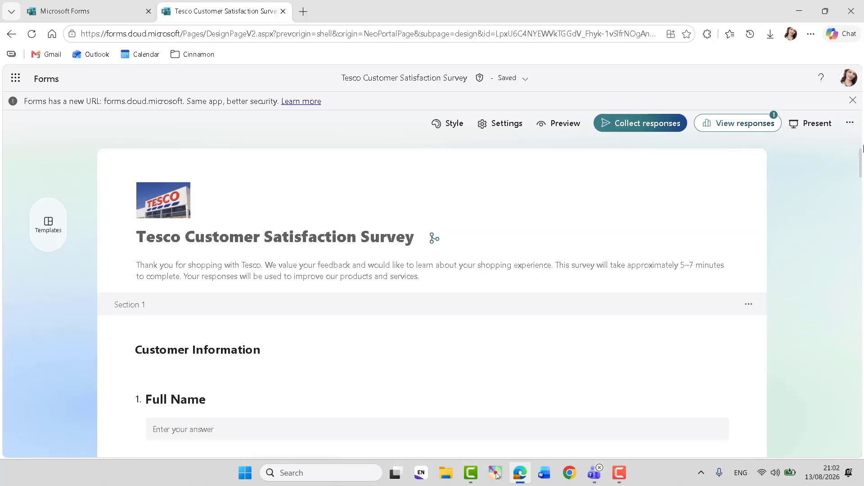
scroll(497, 477, "down", 10)
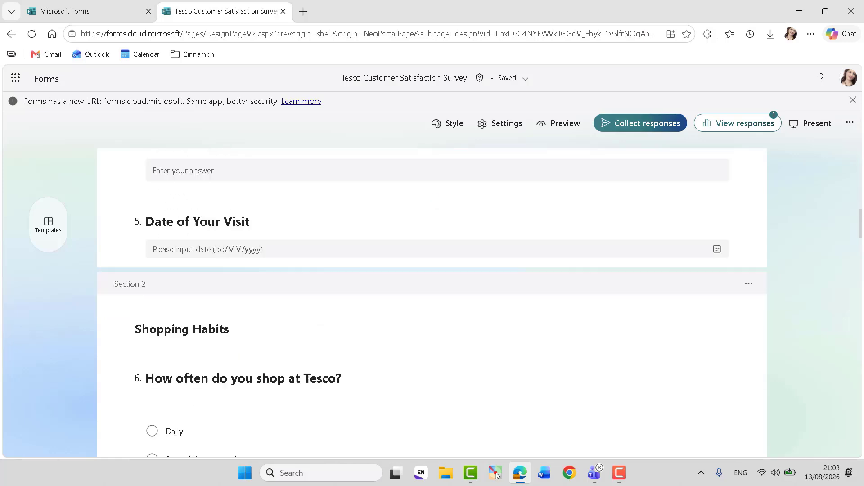
scroll(497, 476, "down", 15)
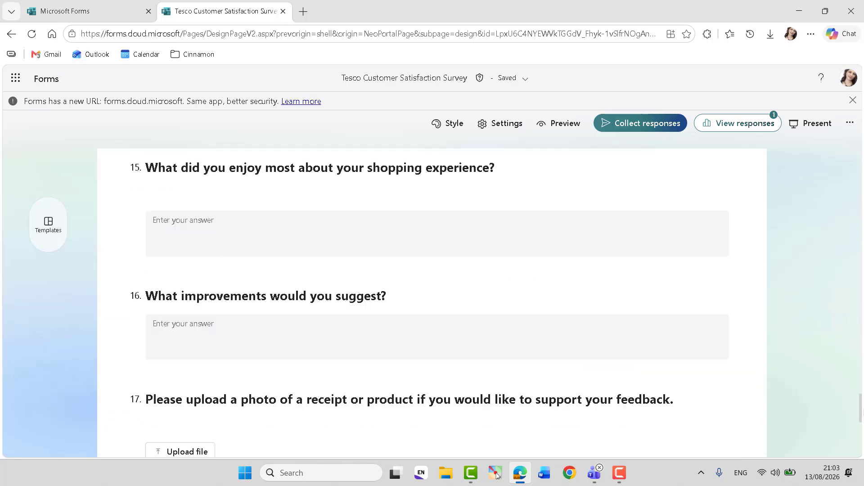
scroll(497, 476, "down", 5)
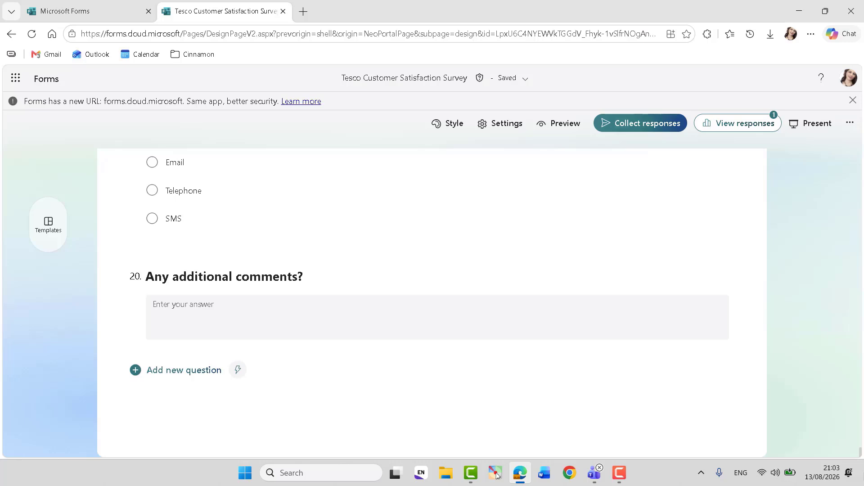
left_click_drag(860, 452, 863, 96)
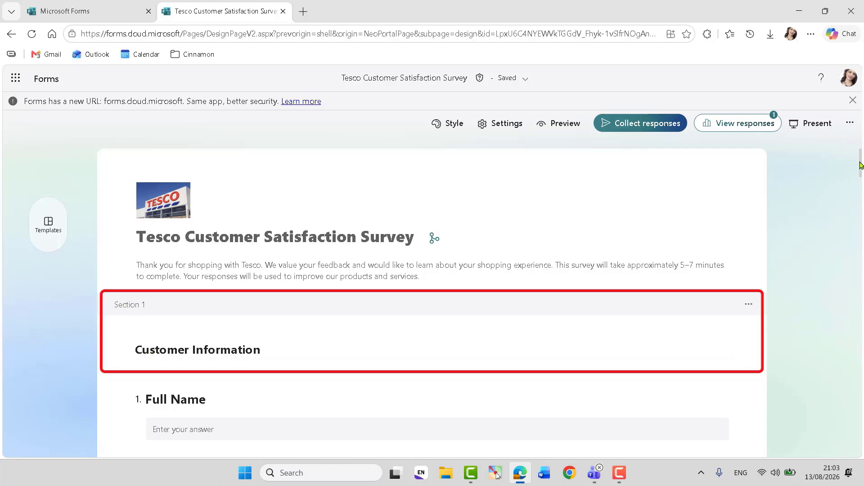
left_click_drag(861, 165, 860, 224)
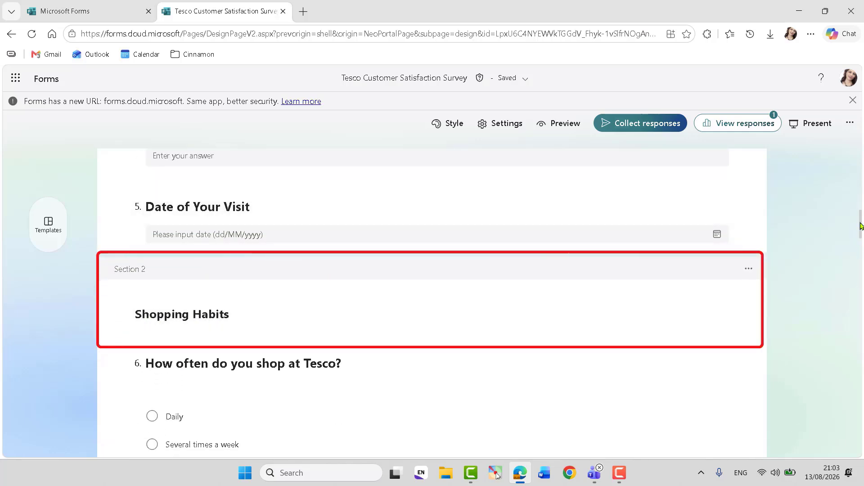
left_click_drag(860, 225, 855, 126)
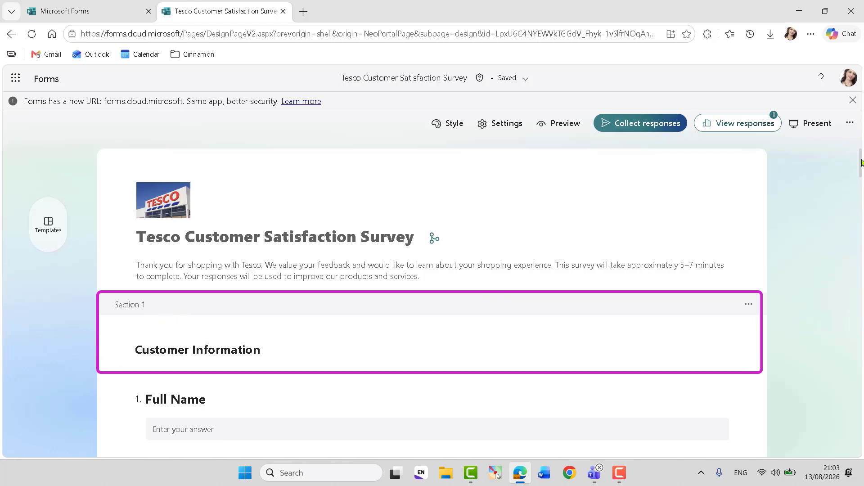
left_click_drag(860, 165, 861, 225)
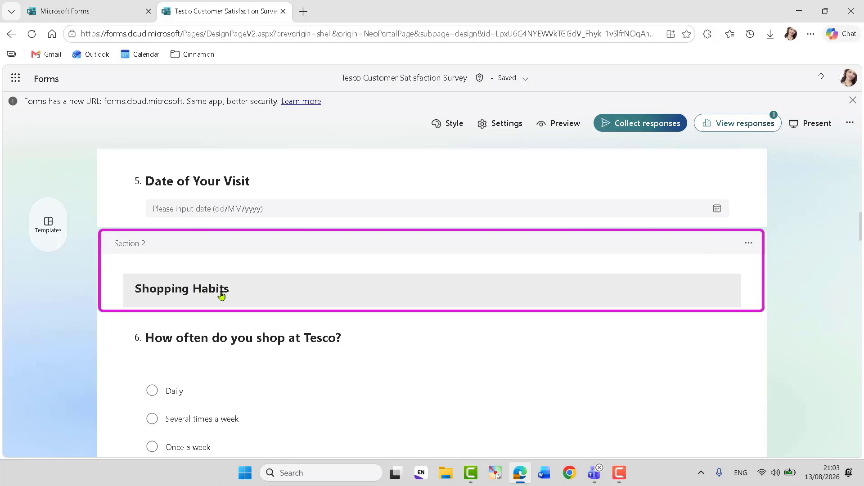
- Preview the Tesco survey from Customer Information through Shopping Habits to Customer Satisfaction, and return to the form editor
left_click(557, 122)
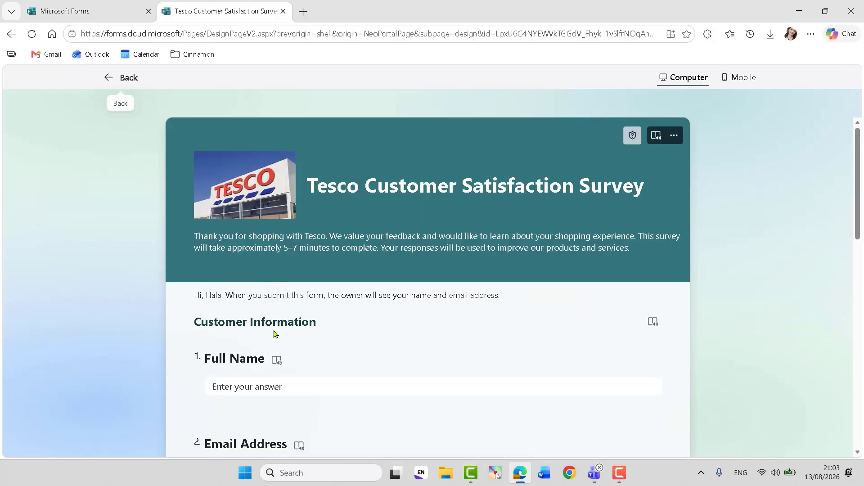
left_click_drag(860, 169, 855, 384)
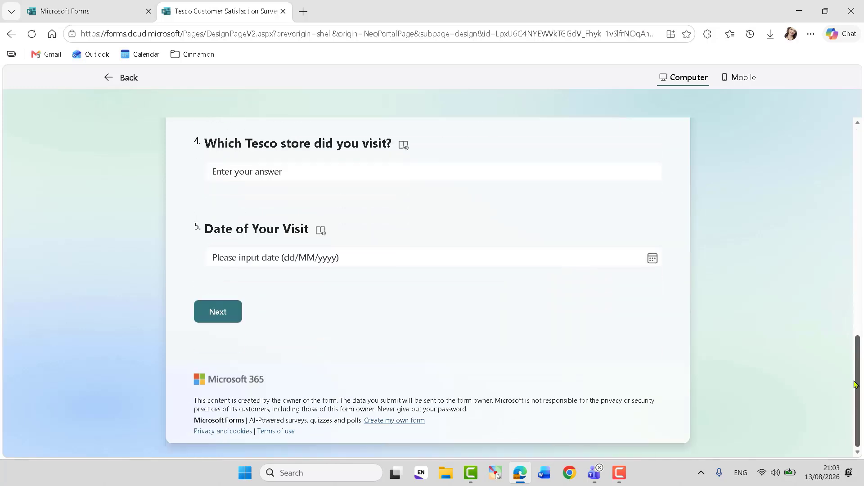
left_click(218, 320)
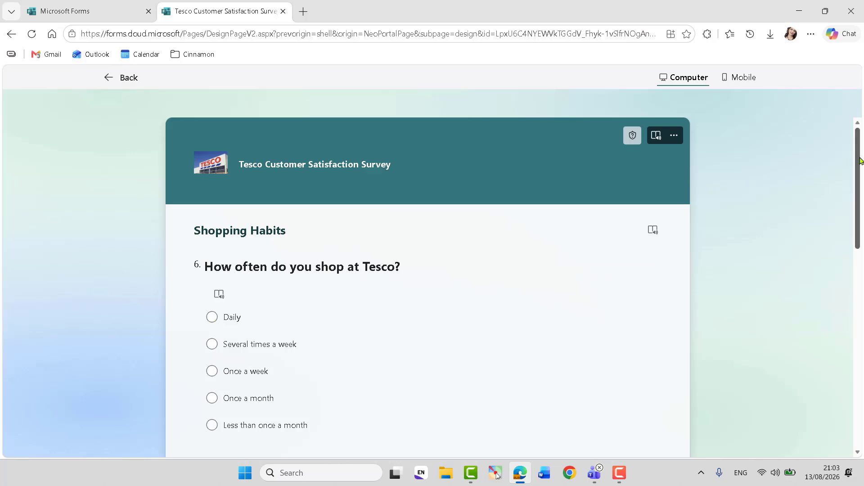
scroll(860, 160, "down", 10)
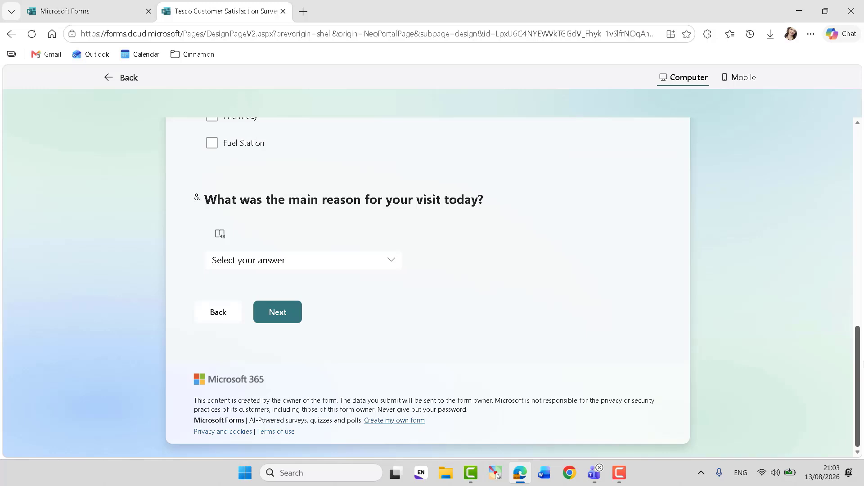
mouse_move(863, 365)
left_mouse_down()
mouse_move(863, 184)
mouse_move(863, 348)
left_mouse_up()
left_click(279, 355)
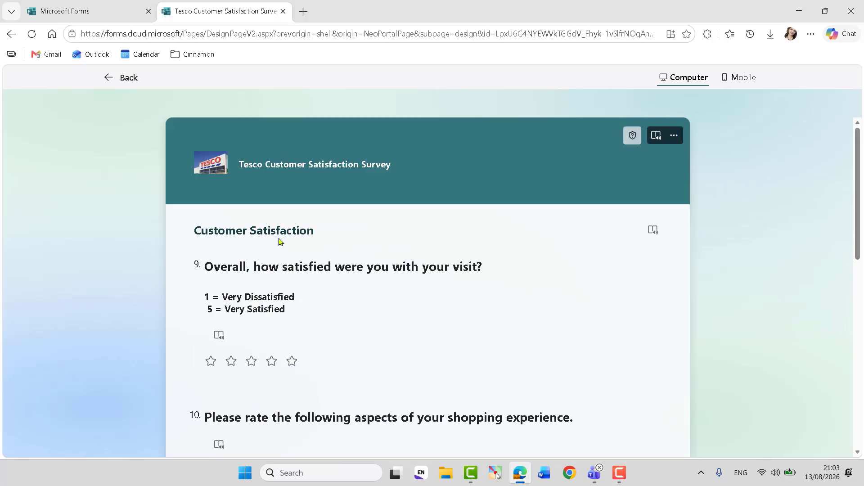
left_click(128, 78)
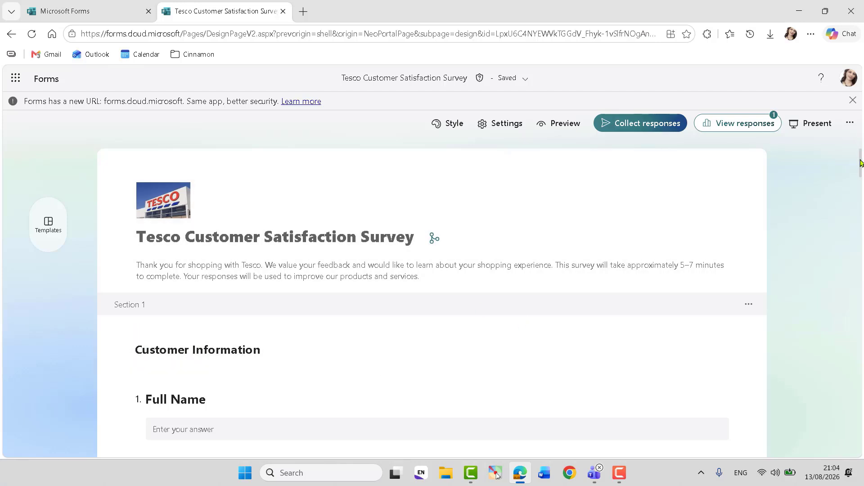
- Examine the Section 2 Shopping Habits and Section 3 Customer Satisfaction headings in the form editor
left_click_drag(861, 162, 861, 231)
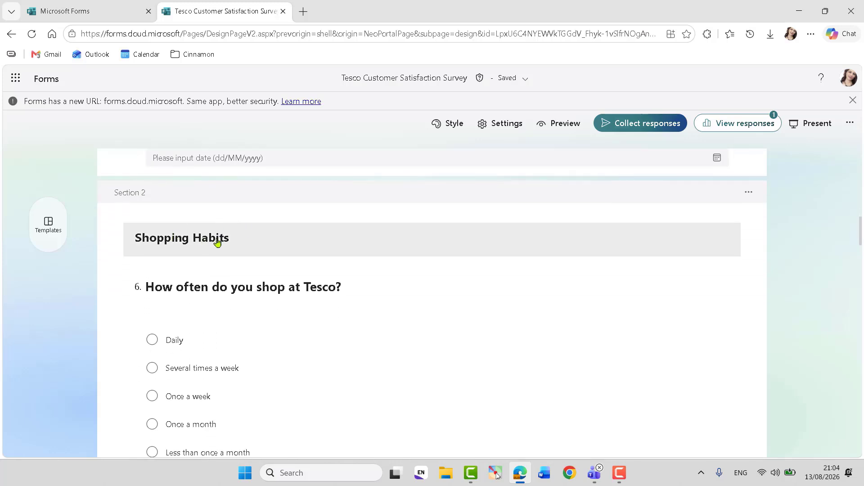
left_click_drag(861, 230, 860, 294)
left_click(245, 229)
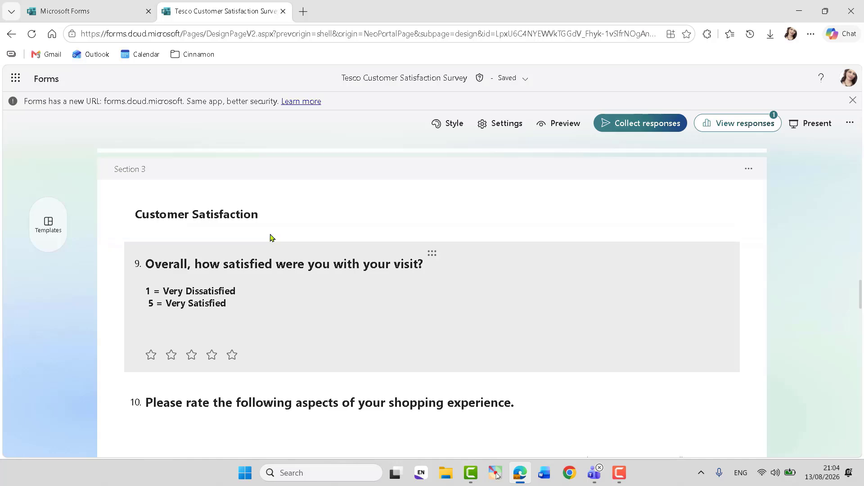
- Open the Northern Connect Rail Travel Experience form, review its page layout in the preview, and return to its editor
left_click(126, 13)
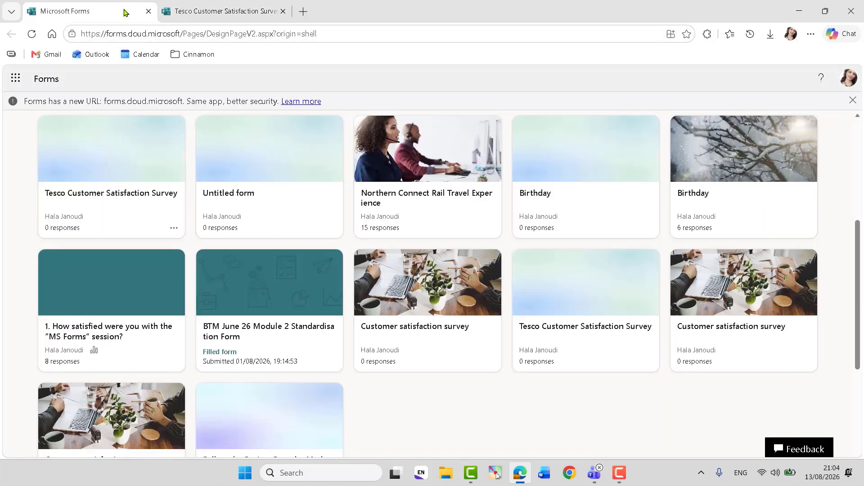
left_click(414, 143)
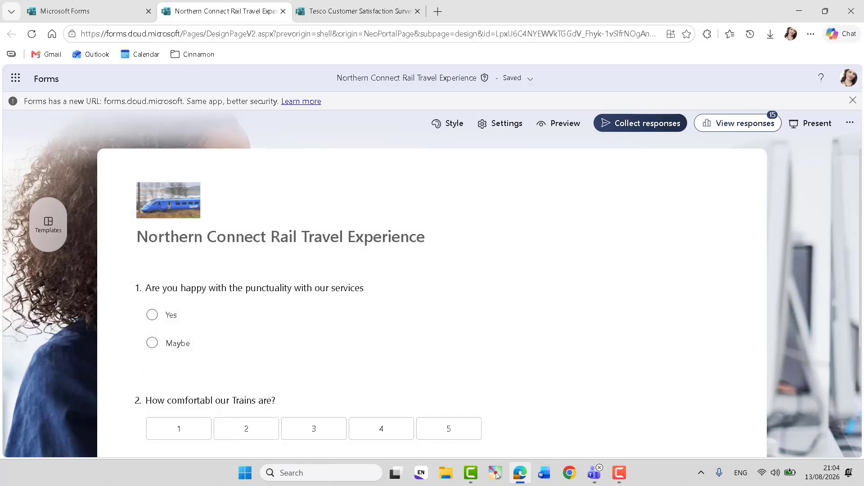
left_click(565, 124)
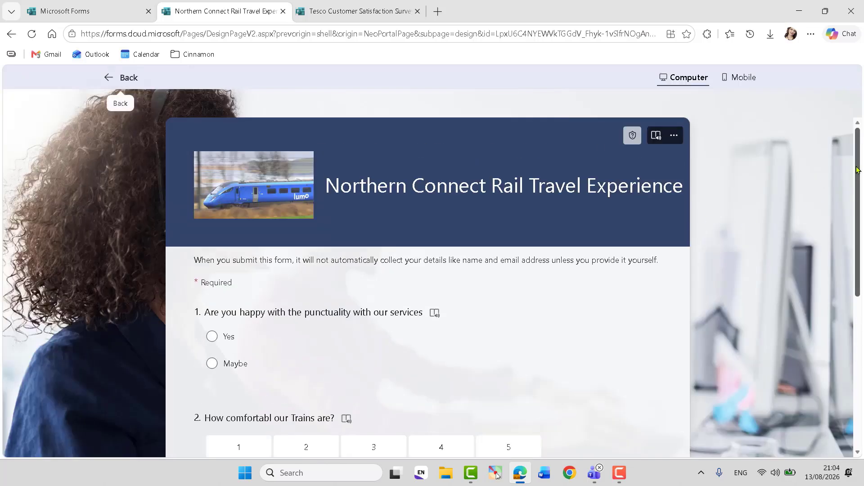
scroll(860, 180, "down", 5)
left_click_drag(863, 315, 861, 123)
left_click_drag(863, 191, 863, 290)
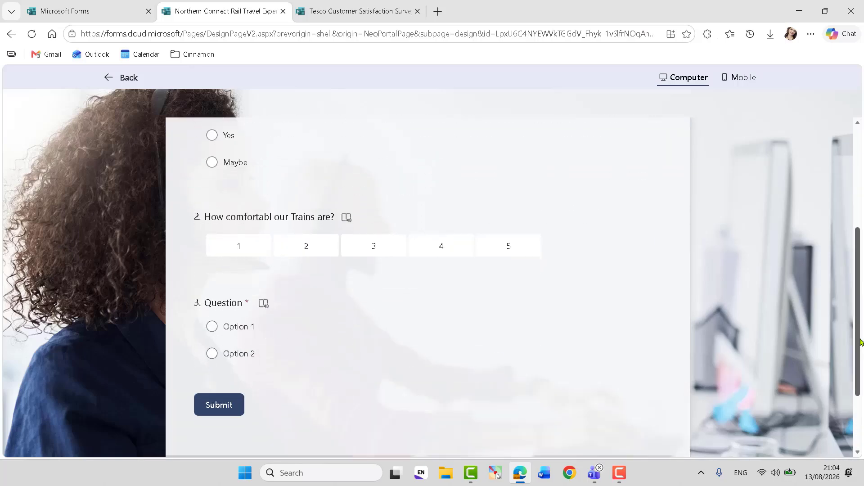
left_click_drag(857, 332, 858, 209)
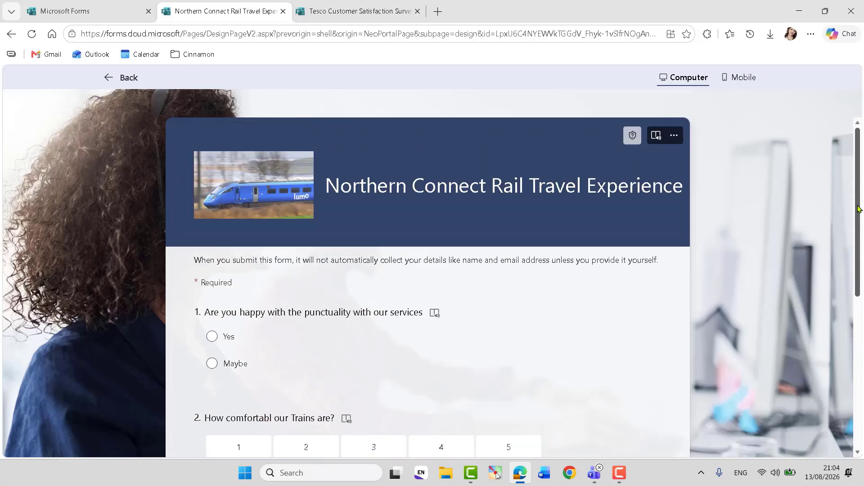
left_click_drag(855, 171, 840, 236)
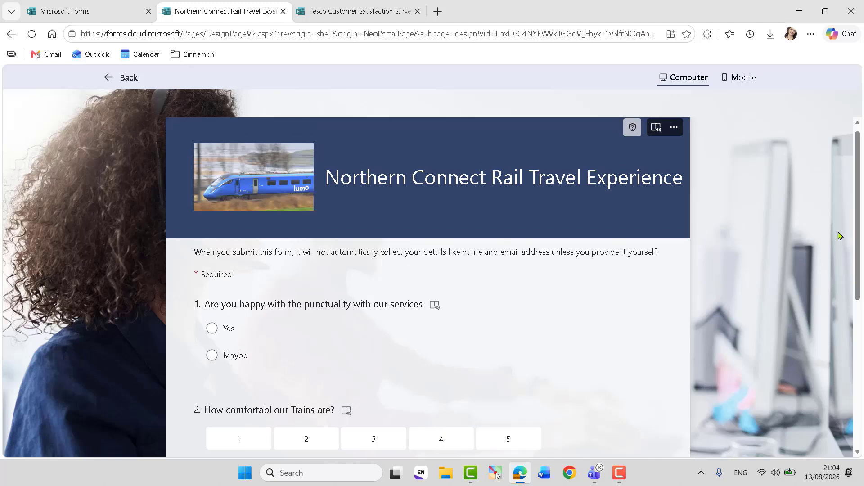
left_click(119, 79)
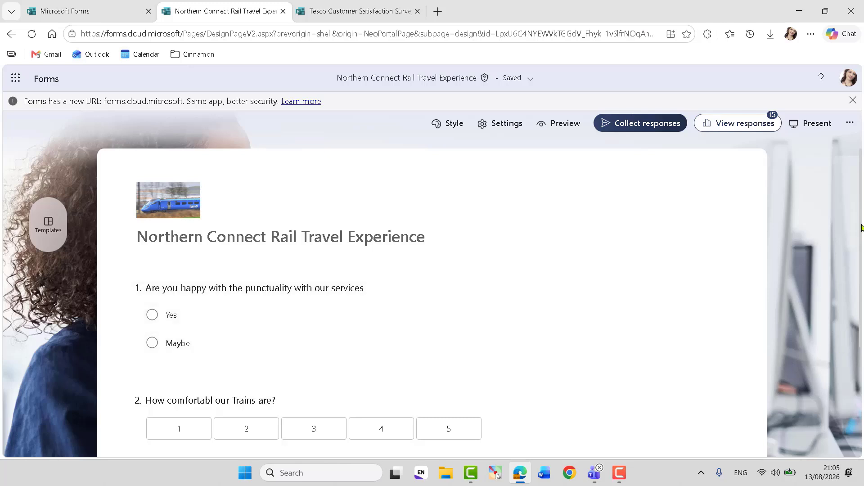
- Add a Choice question after question 3 of the rail travel form, keeping the default text and options
scroll(861, 228, "down", 5)
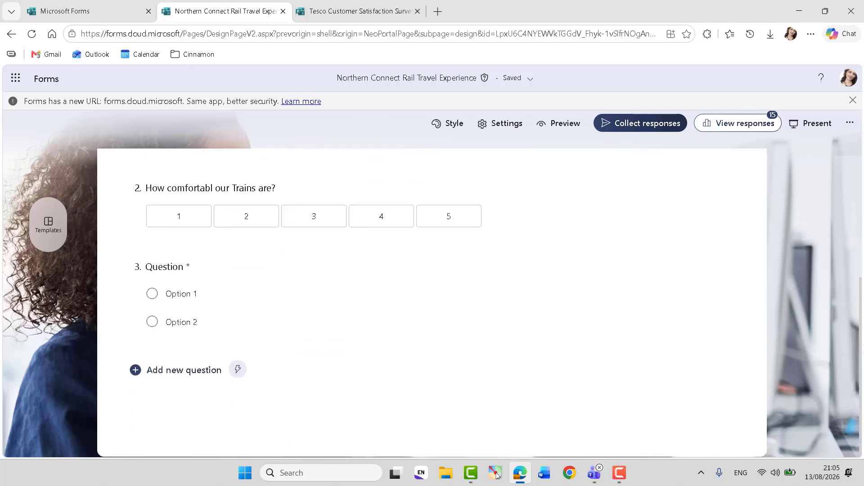
scroll(855, 344, "up", 5)
scroll(855, 343, "down", 4)
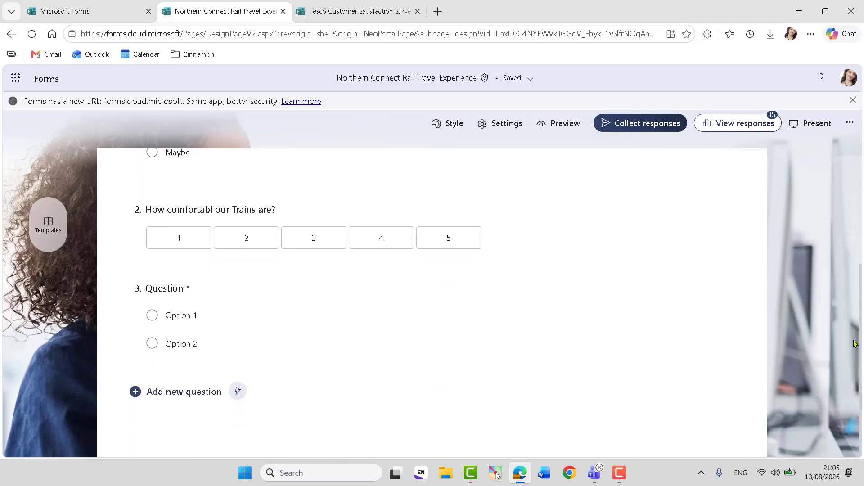
left_click(159, 370)
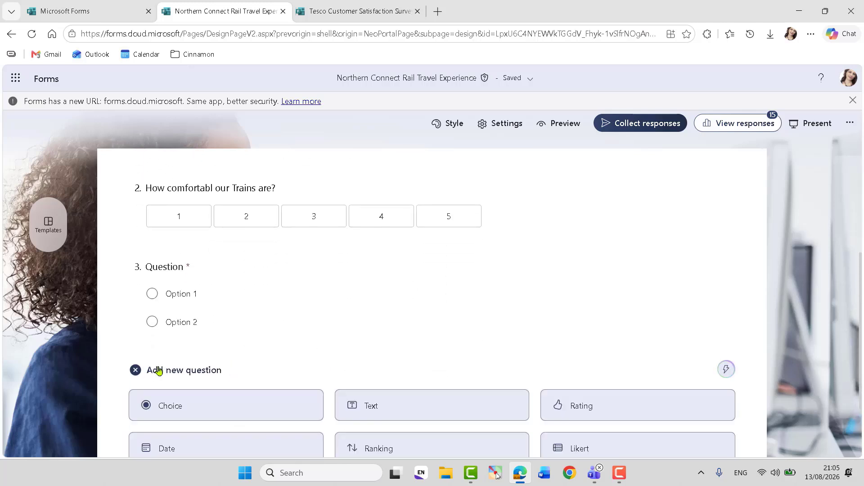
left_click(178, 404)
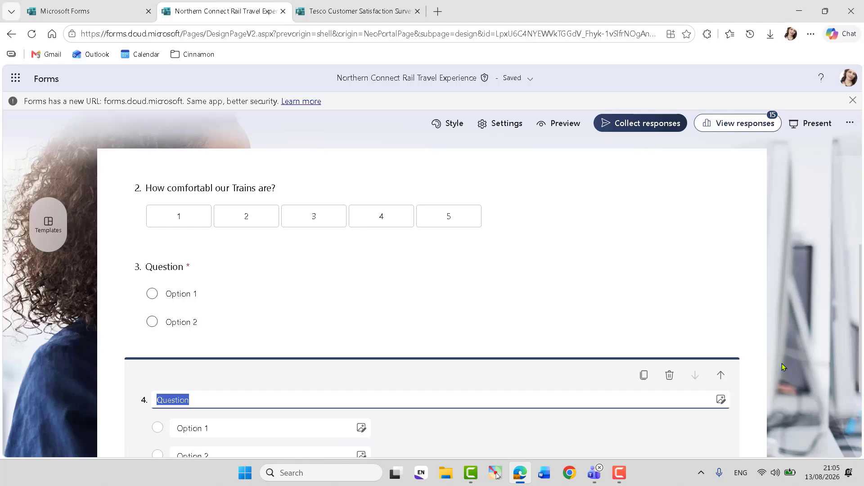
- Add another Choice question and a Text question at the end of the rail travel form, keeping their default titles
scroll(849, 353, "down", 4)
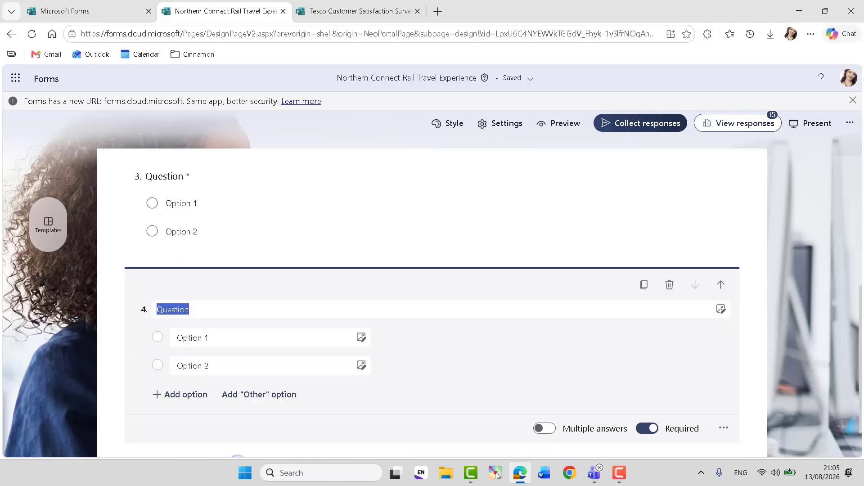
left_click(201, 428)
left_click(189, 373)
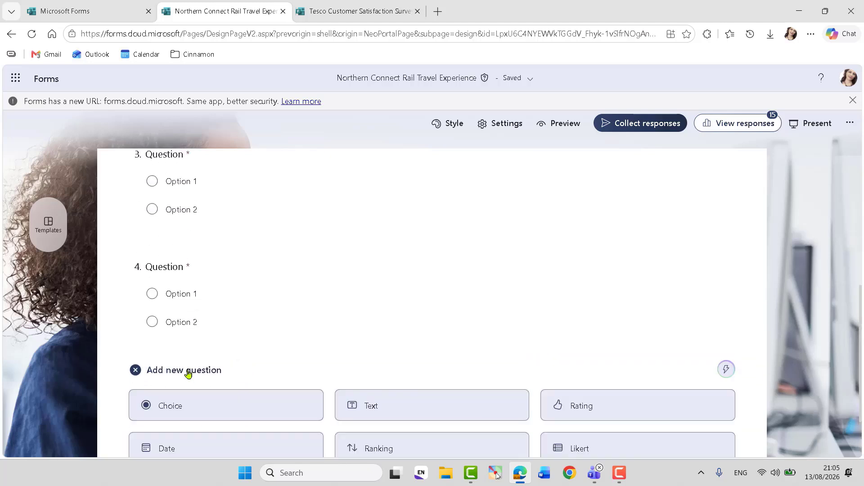
scroll(861, 349, "down", 3)
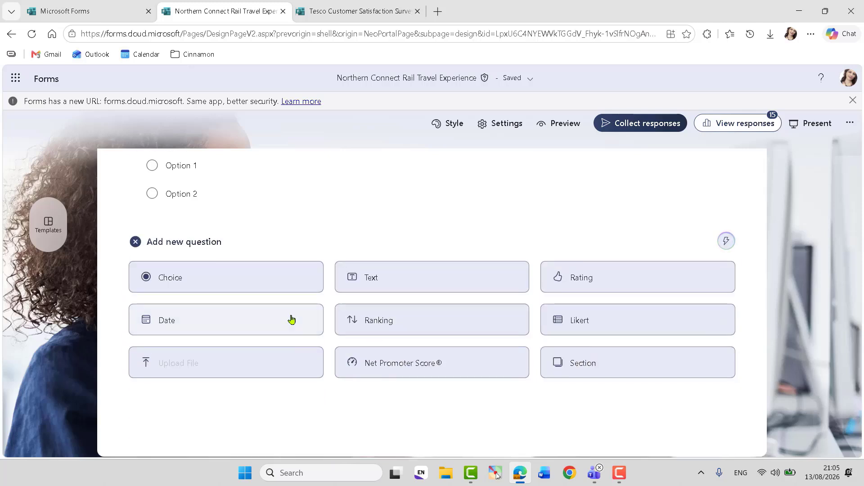
left_click(269, 286)
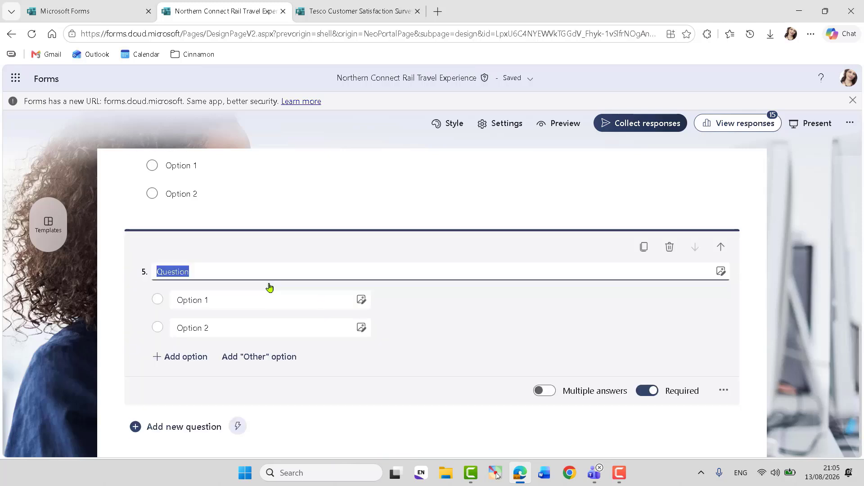
left_click(175, 427)
left_click(402, 439)
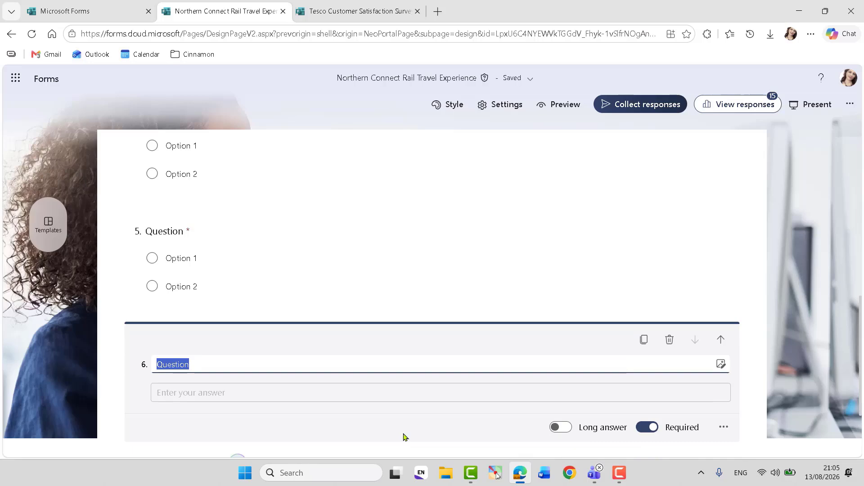
- Preview the extended rail travel form and examine how its six questions are laid out without sections
left_click(566, 104)
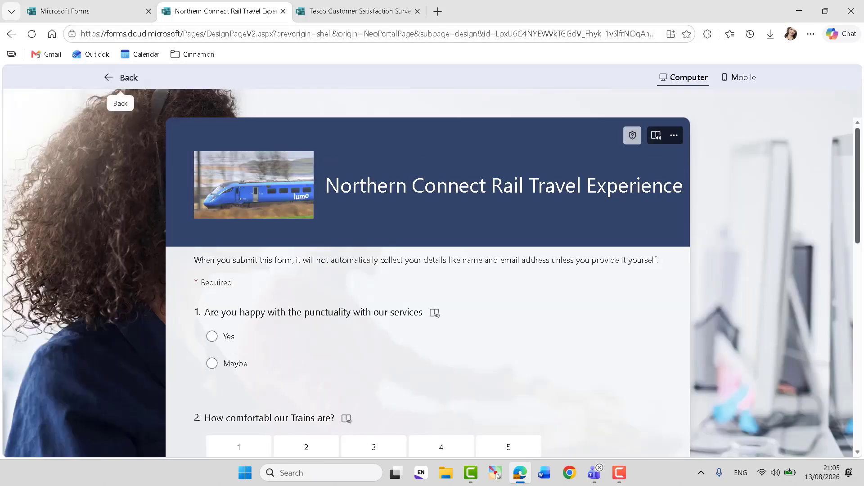
scroll(860, 156, "down", 6)
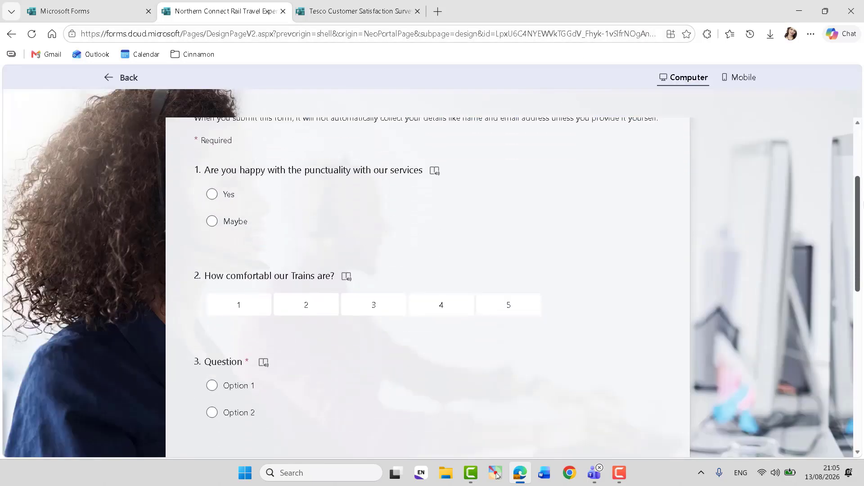
scroll(497, 475, "down", 6)
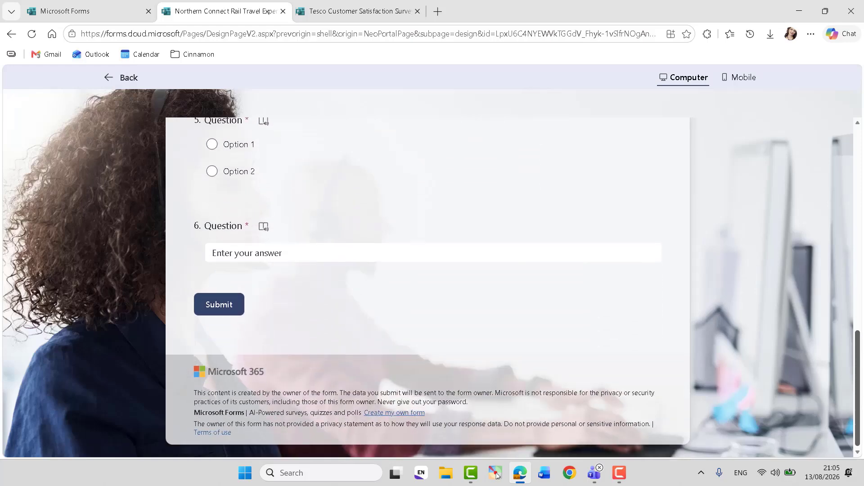
scroll(344, 340, "up", 4)
scroll(343, 340, "down", 5)
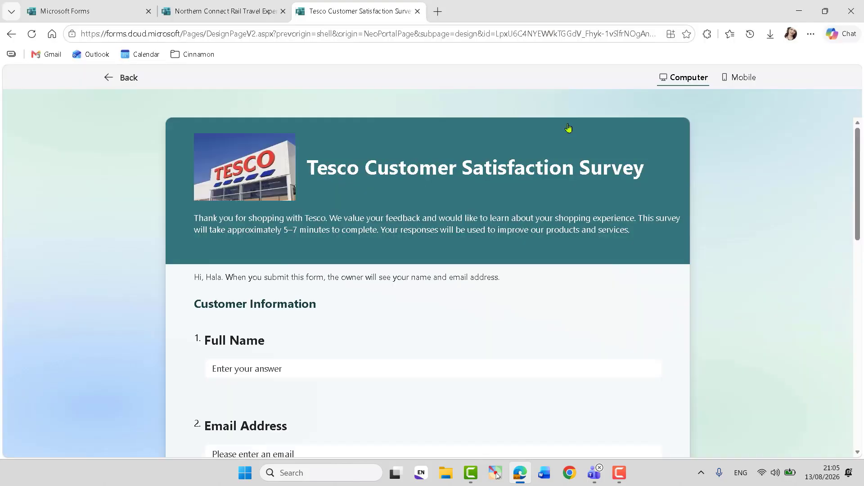
- Page through the Customer Information and Shopping Habits sections in the Tesco survey preview, continuing to Customer Satisfaction
left_click_drag(857, 150, 859, 358)
left_click(216, 314)
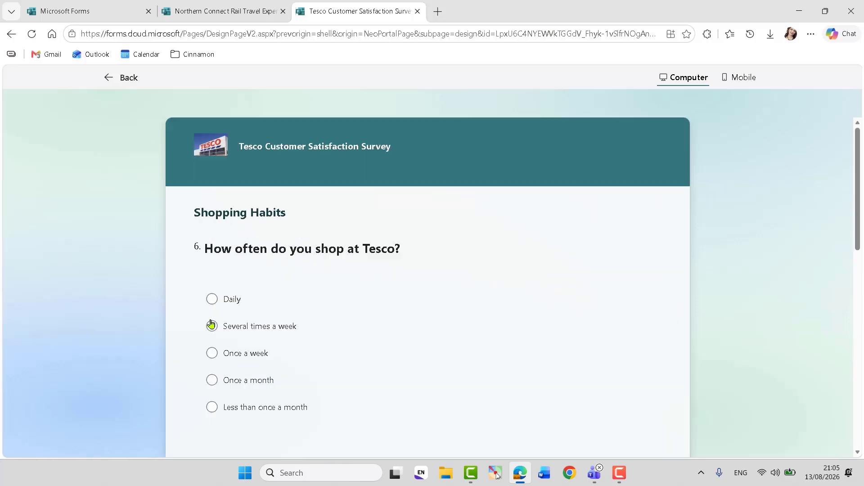
left_click_drag(859, 186, 859, 395)
left_click(233, 314)
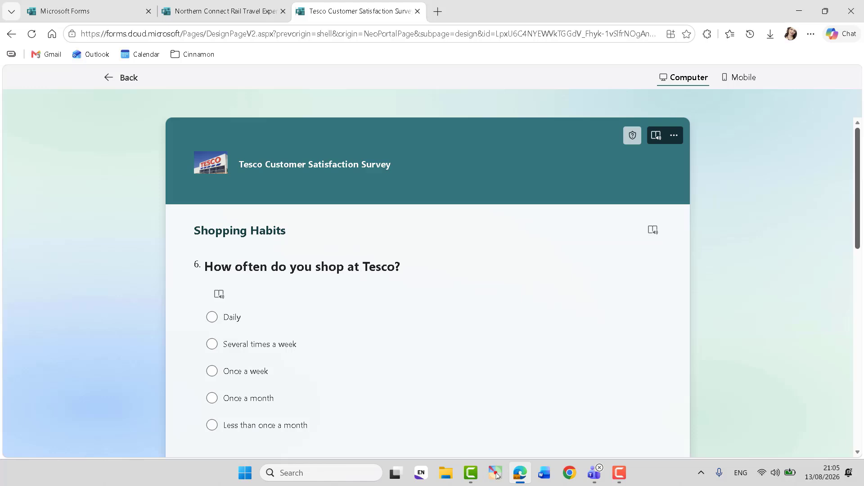
left_click_drag(858, 171, 858, 369)
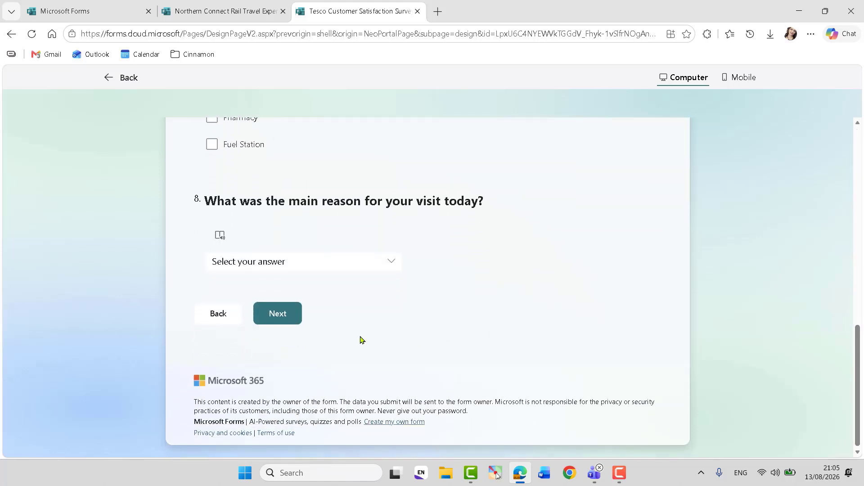
left_click(277, 313)
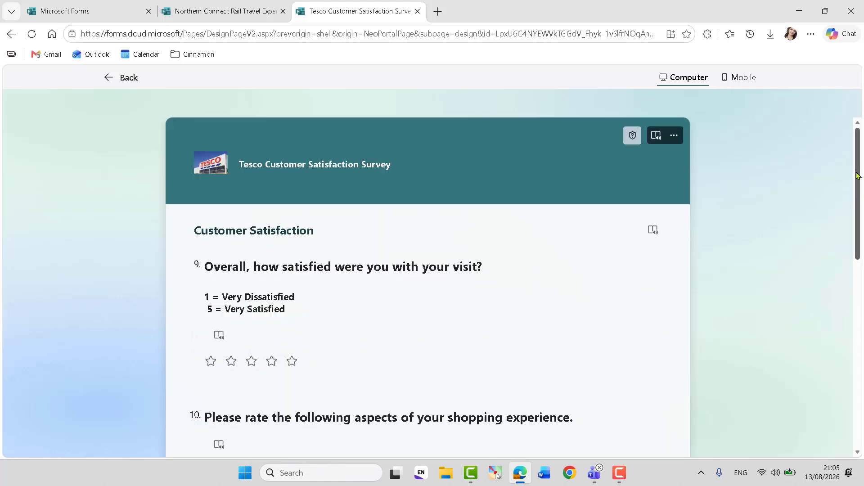
- Page through the remaining Tesco preview sections up to Future Contact and compare them with the single-page rail travel form preview
scroll(859, 176, "down", 1)
scroll(858, 202, "down", 10)
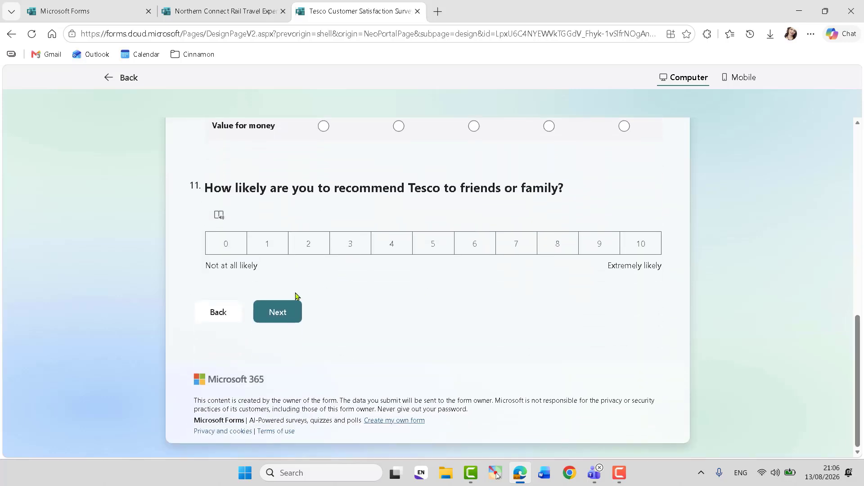
left_click(276, 317)
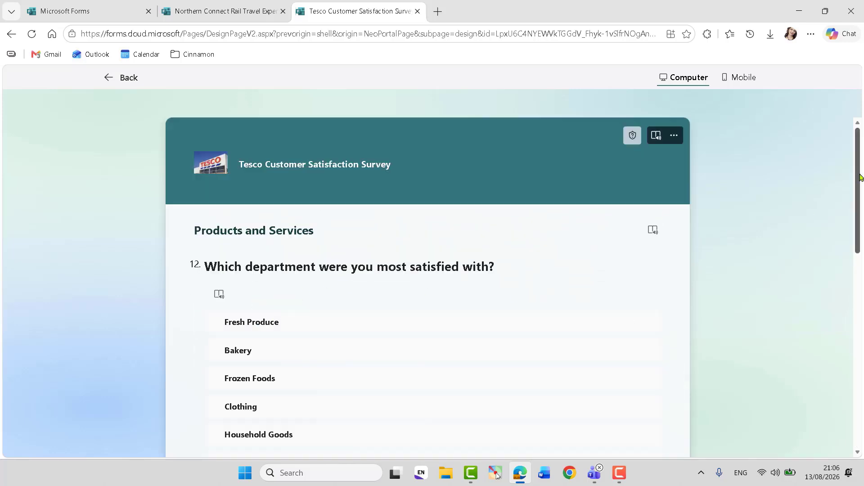
left_click_drag(857, 180, 860, 387)
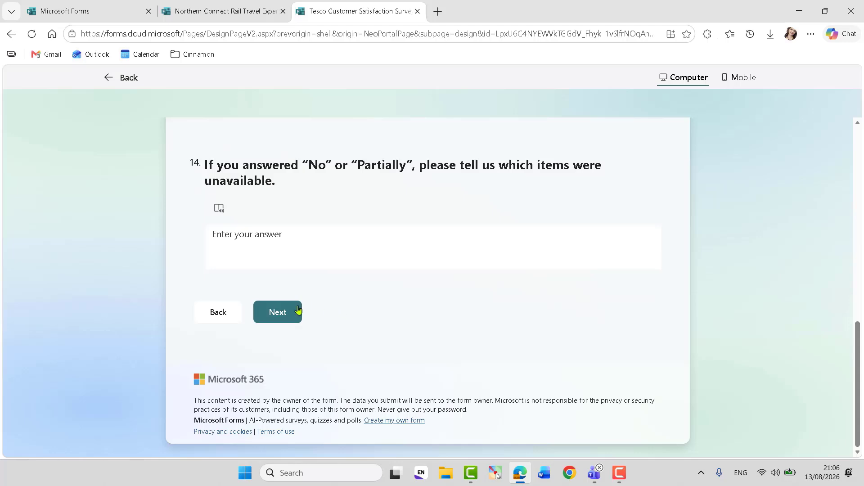
left_click(278, 314)
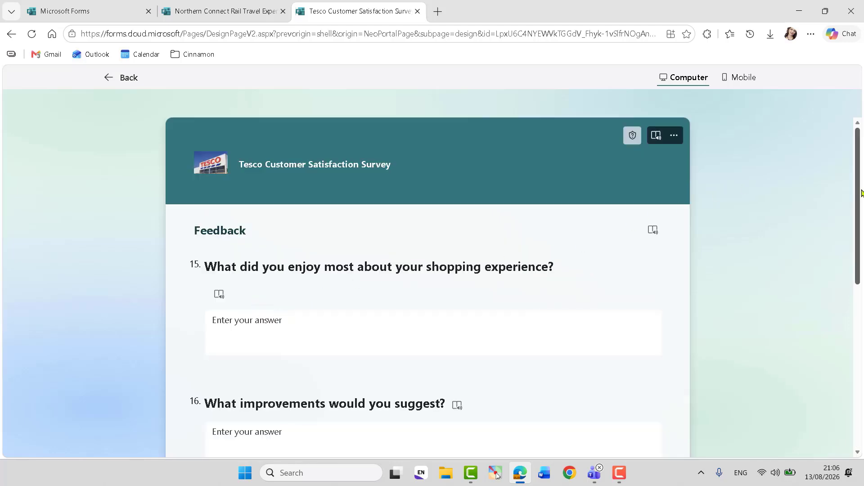
left_click_drag(860, 185, 859, 349)
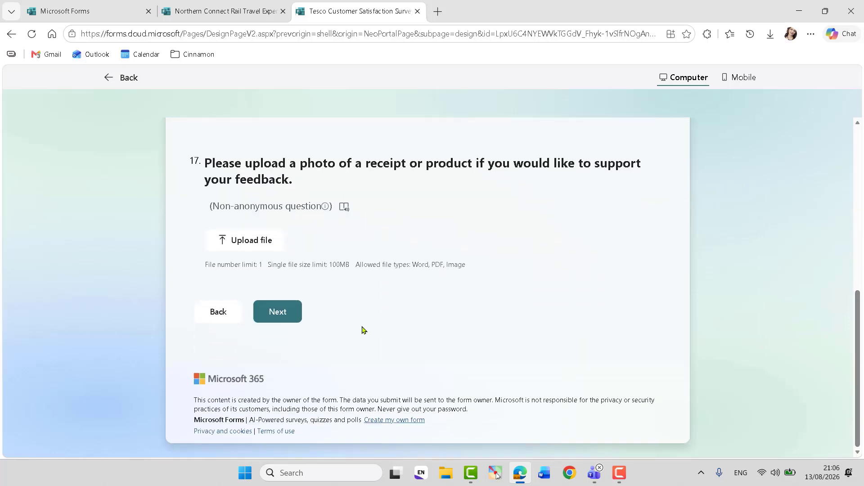
left_click(281, 311)
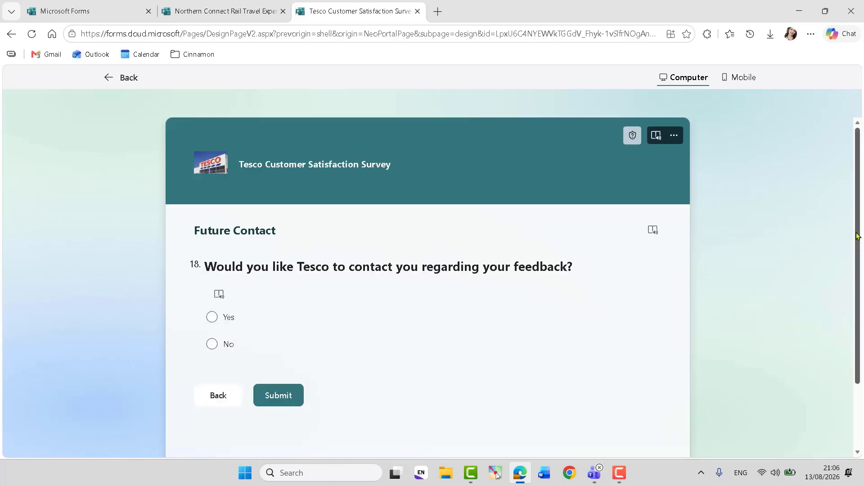
left_click_drag(857, 234, 857, 306)
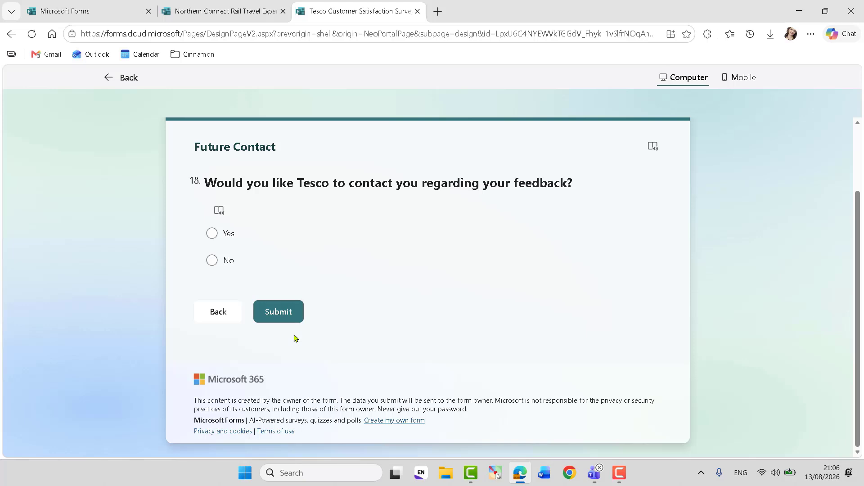
left_click(240, 12)
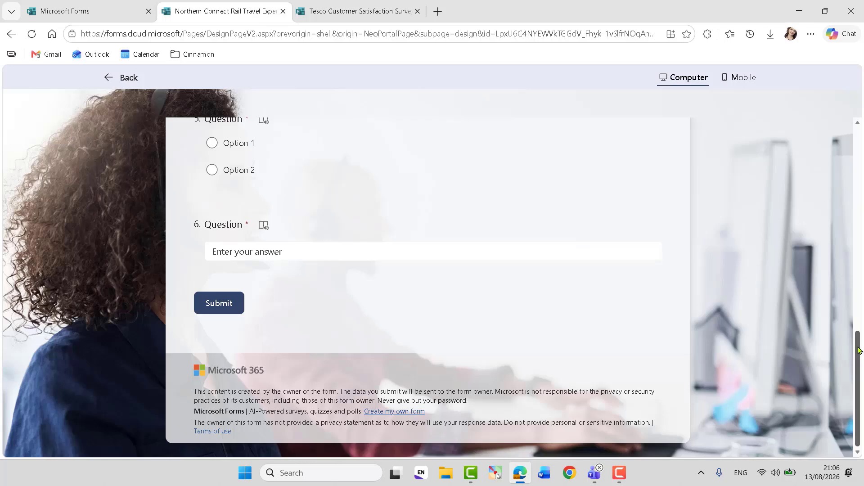
mouse_move(860, 350)
left_mouse_down()
mouse_move(859, 139)
mouse_move(859, 348)
left_mouse_up()
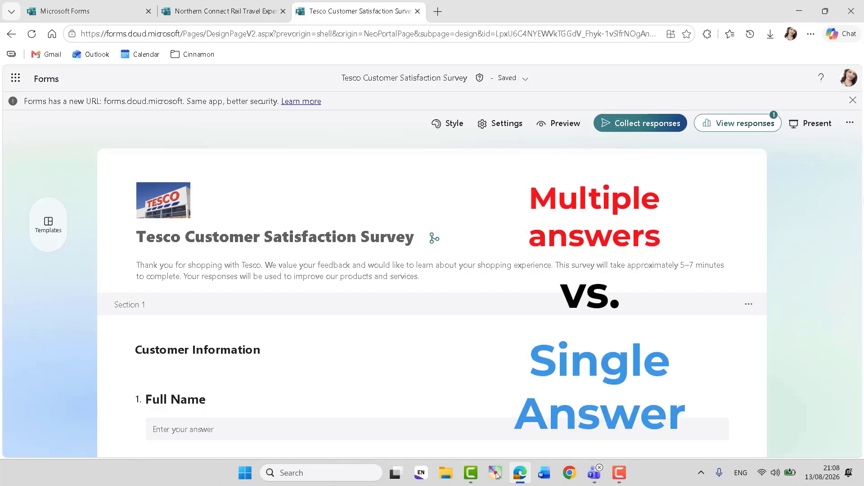
- Open the Age Group question in the Tesco survey for editing and check its Multiple answers setting
scroll(432, 301, "down", 6)
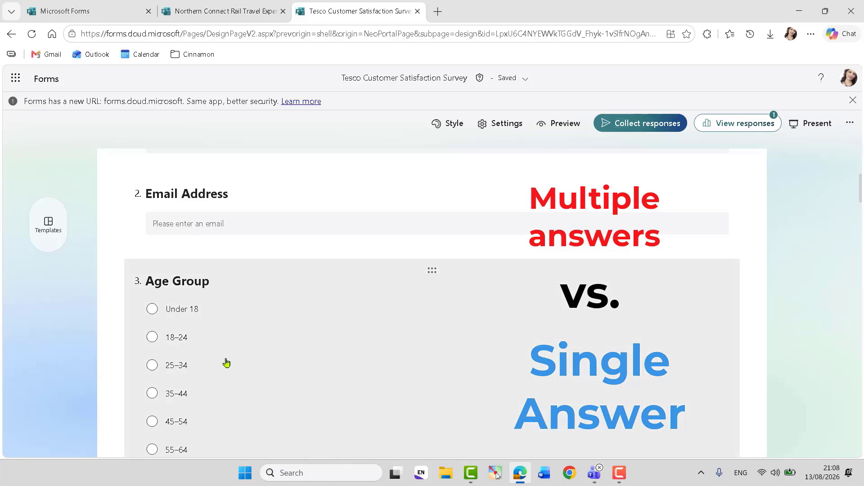
left_click(244, 355)
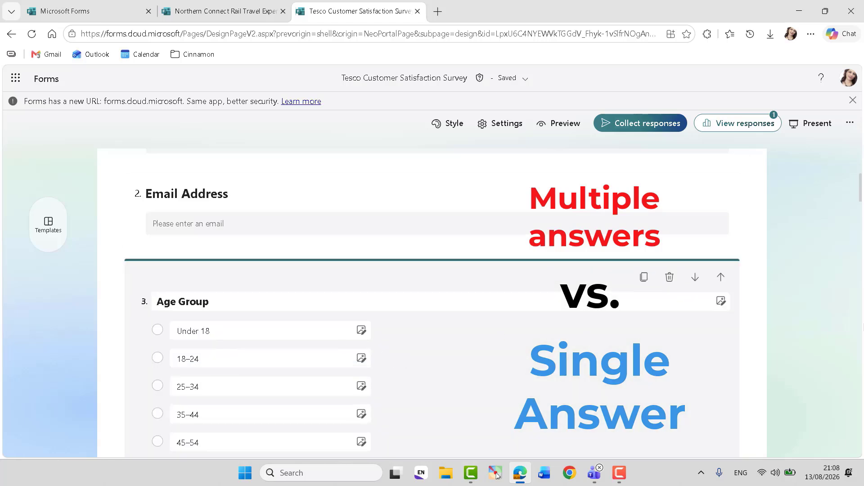
scroll(309, 260, "down", 2)
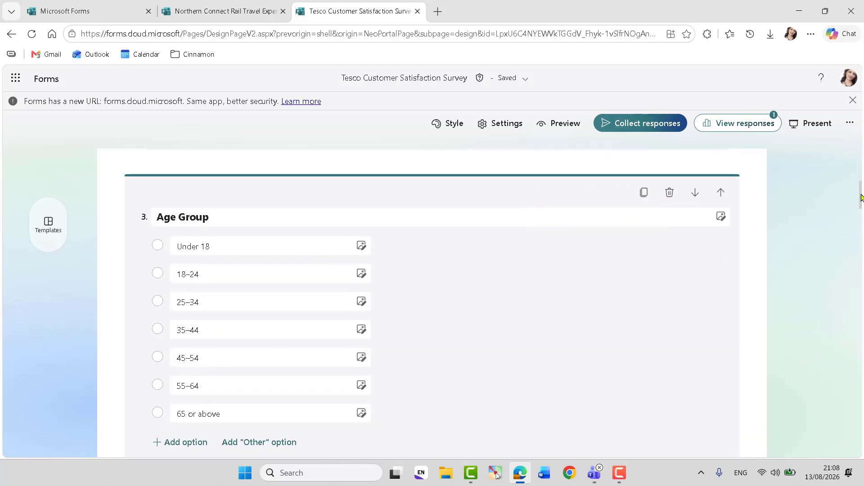
left_click_drag(861, 198, 862, 212)
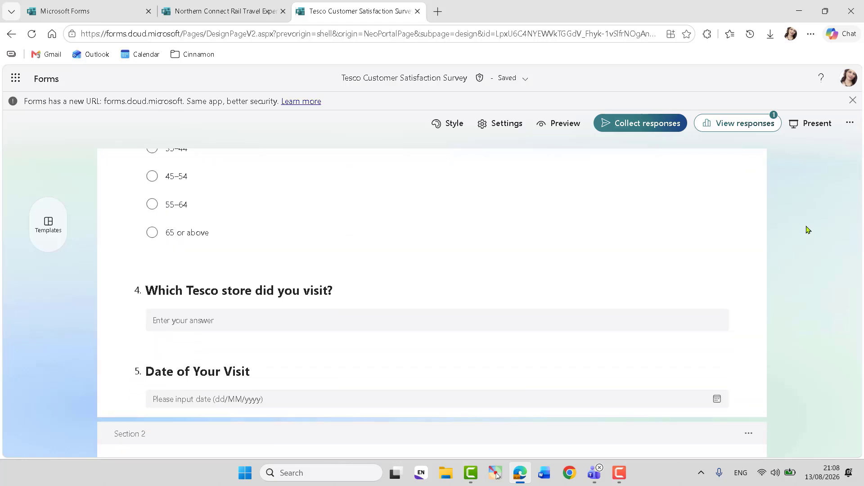
left_click(305, 201)
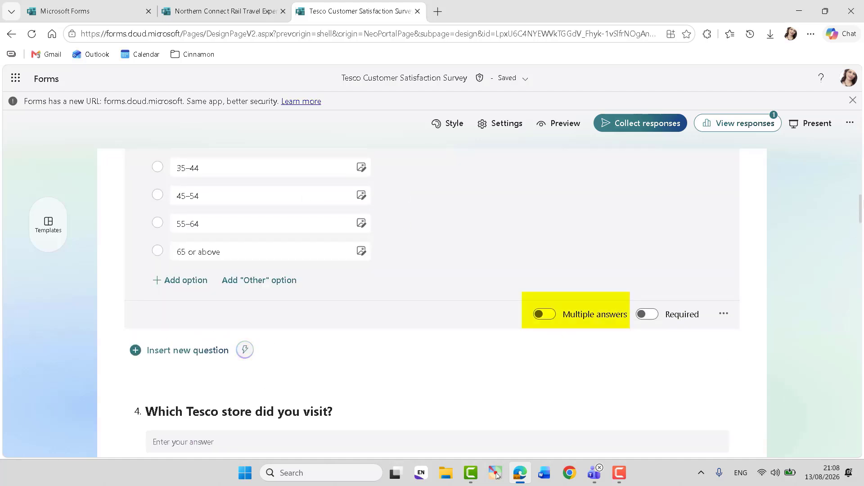
- Open question 7 about the Tesco services used and check its Multiple answers setting against the single-answer questions
left_click_drag(862, 206, 863, 261)
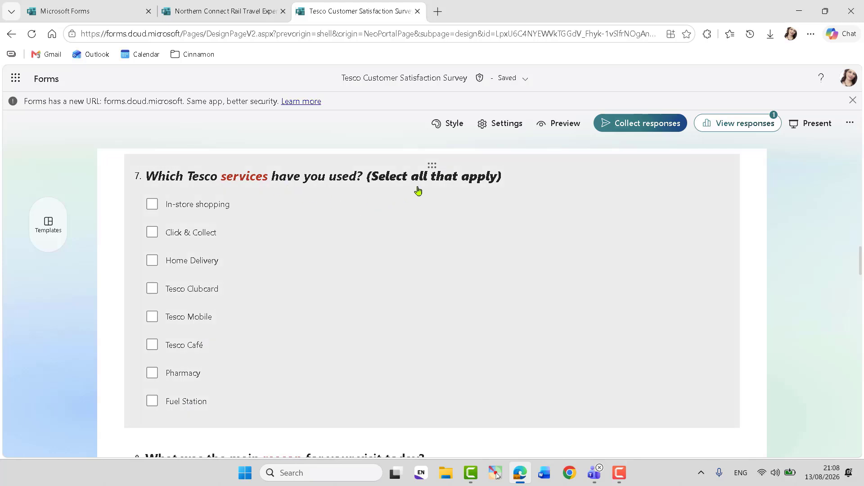
left_click(458, 217)
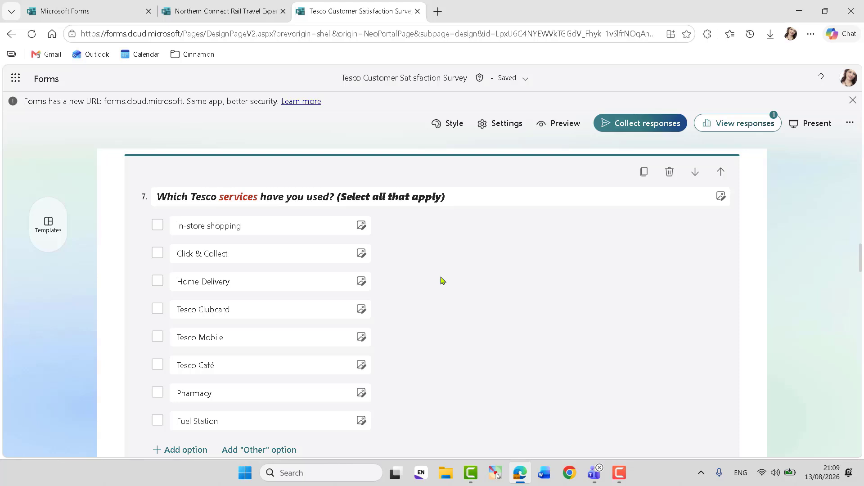
left_click_drag(862, 258, 861, 271)
left_click(321, 281)
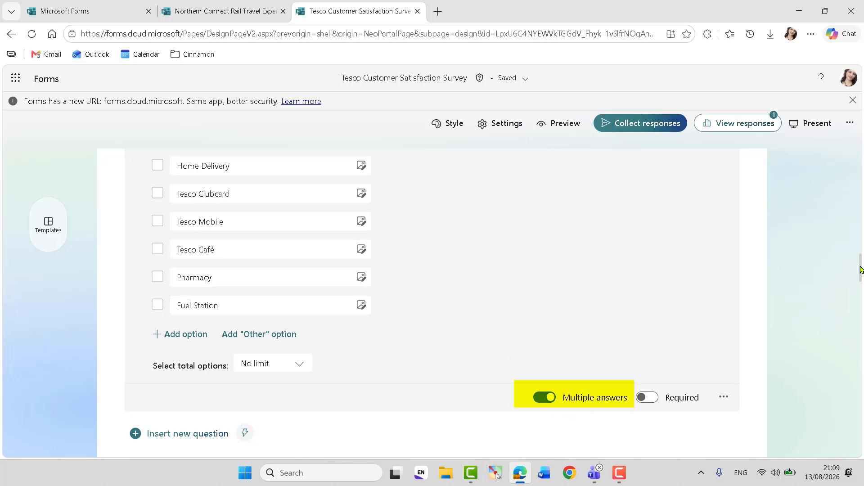
left_click_drag(861, 269, 861, 240)
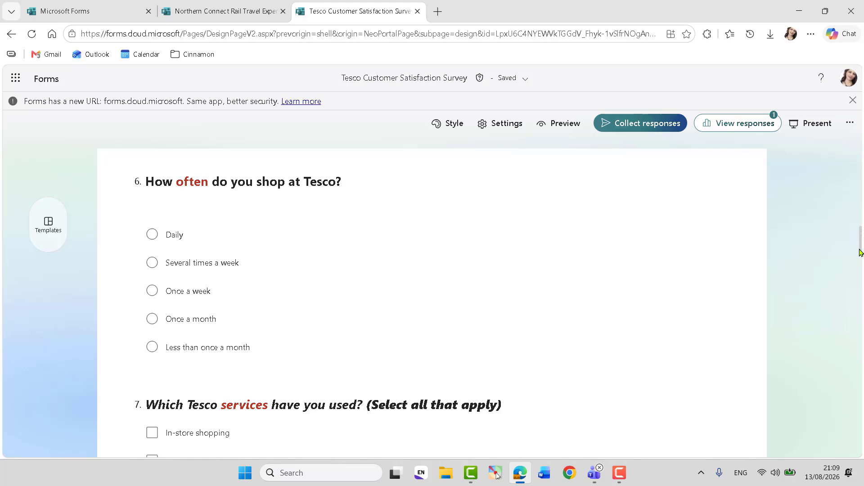
scroll(743, 272, "down", 8)
left_click(469, 222)
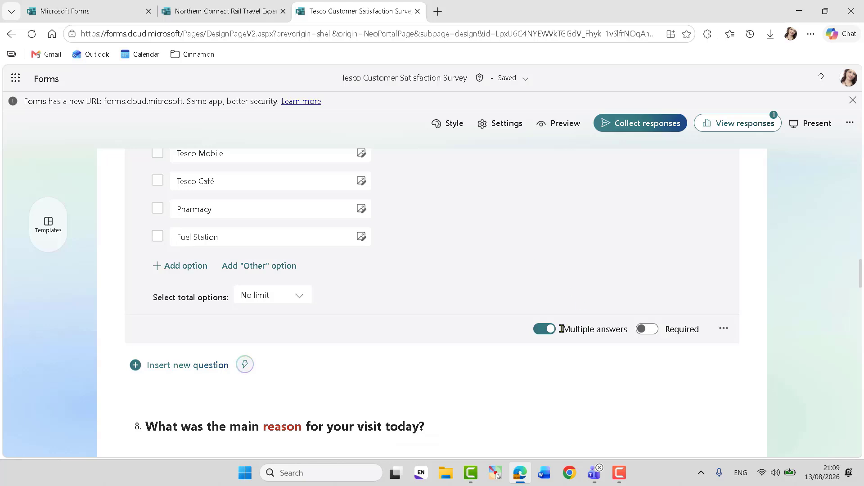
- Preview the Tesco survey and test single-answer selection in Age Group by choosing several options in turn, ending on 18–24
left_click(559, 124)
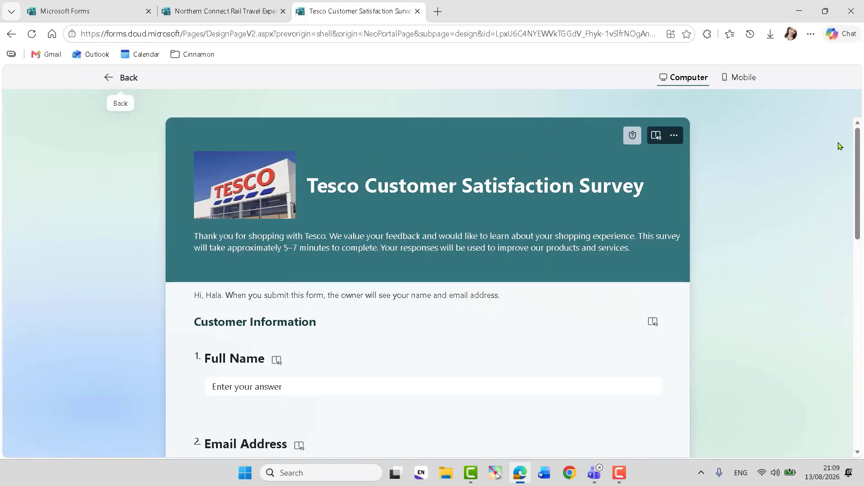
left_click_drag(860, 163, 861, 277)
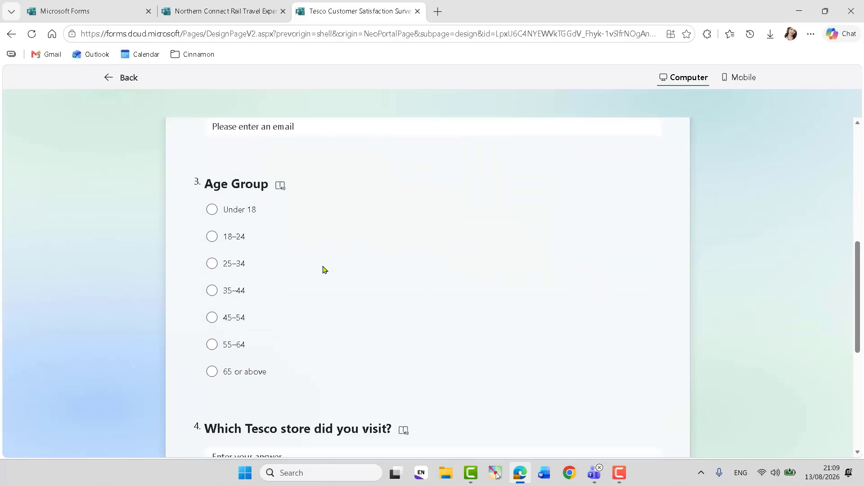
left_click(212, 237)
left_click(212, 319)
left_click(213, 211)
left_click(212, 265)
left_click(212, 373)
left_click(213, 269)
left_click(212, 237)
- Test multiple selection in question 7 of the preview with Tesco Mobile, Tesco Café, Home Delivery and In-store shopping, clearing all four again
scroll(212, 238, "down", 15)
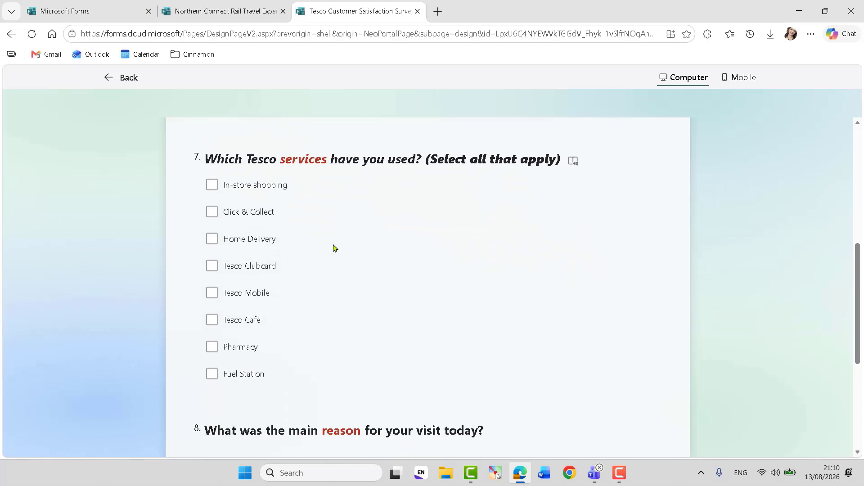
left_click(212, 294)
left_click(212, 321)
left_click(212, 241)
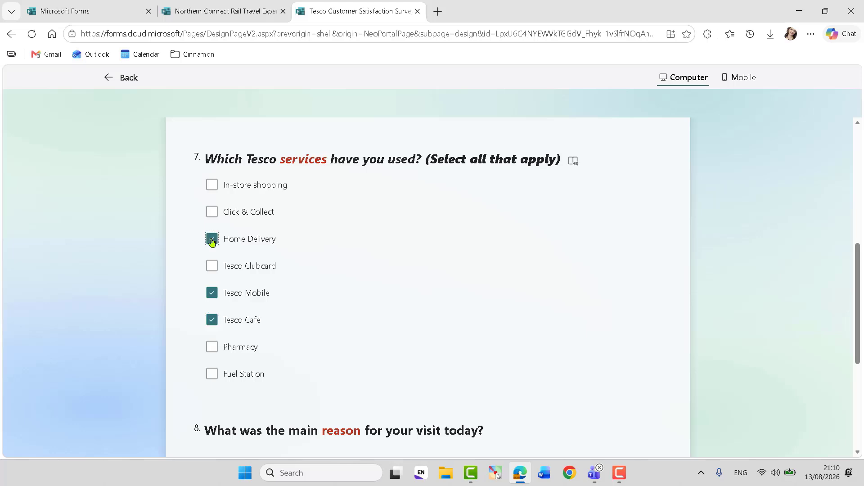
left_click(212, 185)
left_click(212, 320)
left_click(212, 292)
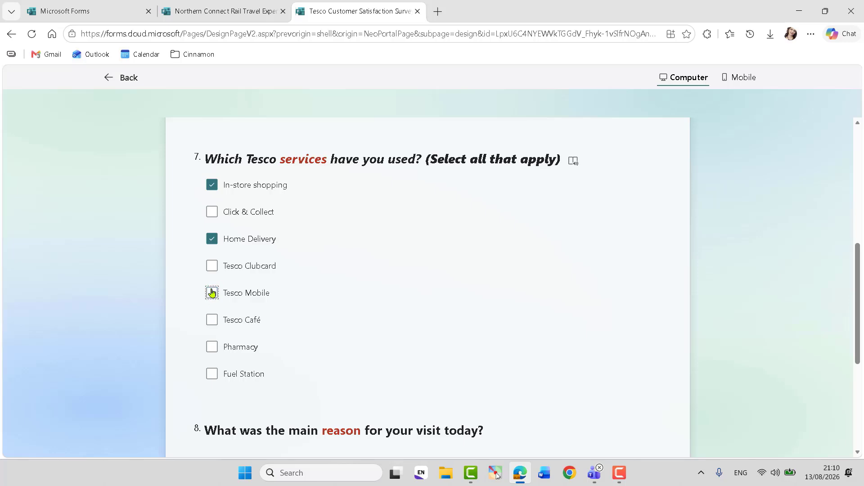
left_click(212, 238)
left_click(212, 184)
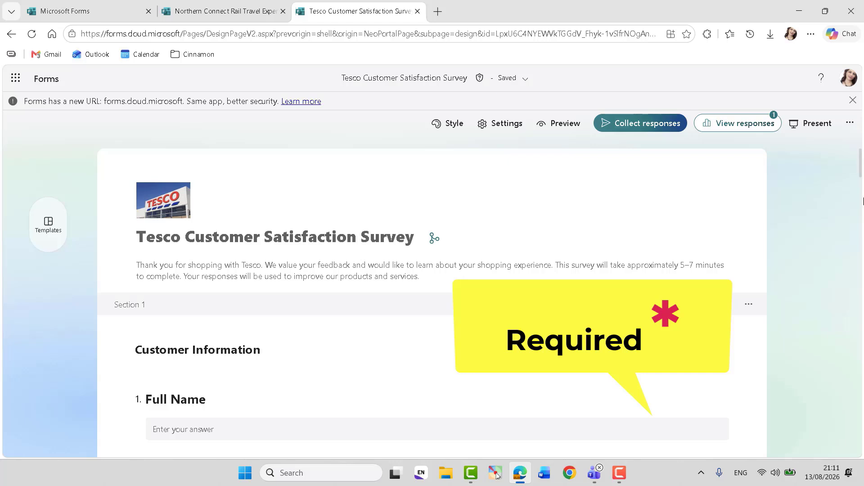
- Make the Age Group question in the Customer Information section of the Tesco survey required
scroll(862, 160, "down", 10)
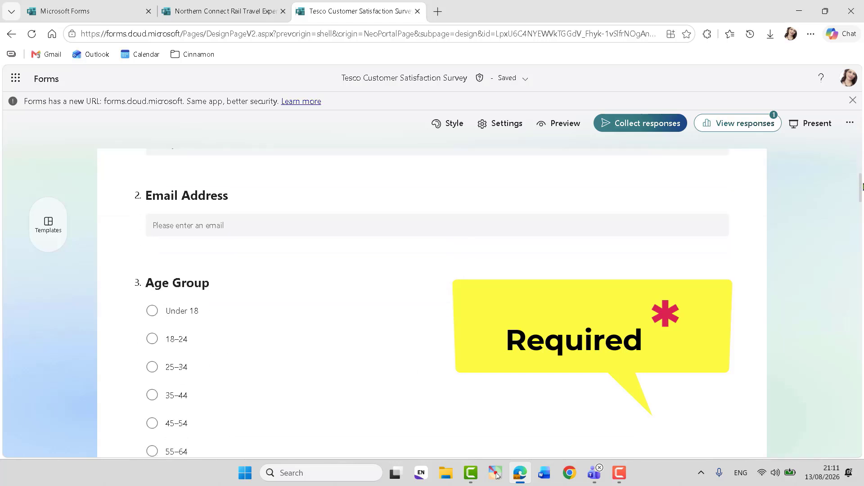
left_click_drag(863, 193, 862, 190)
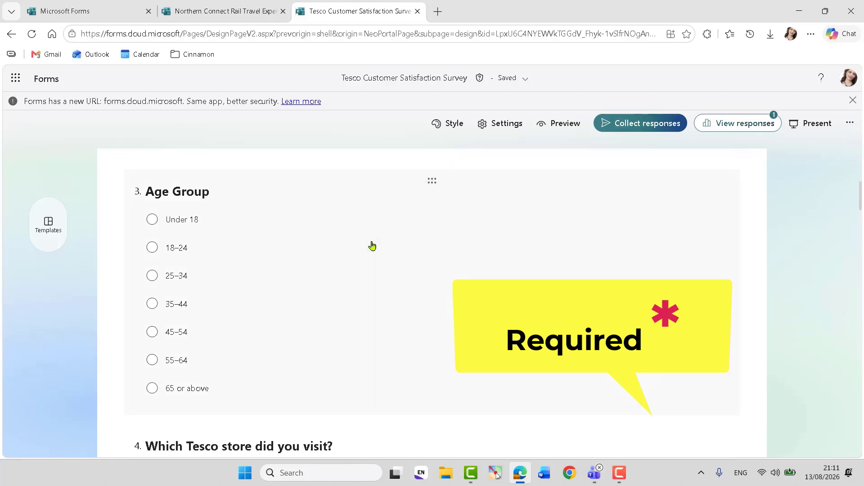
left_click(280, 234)
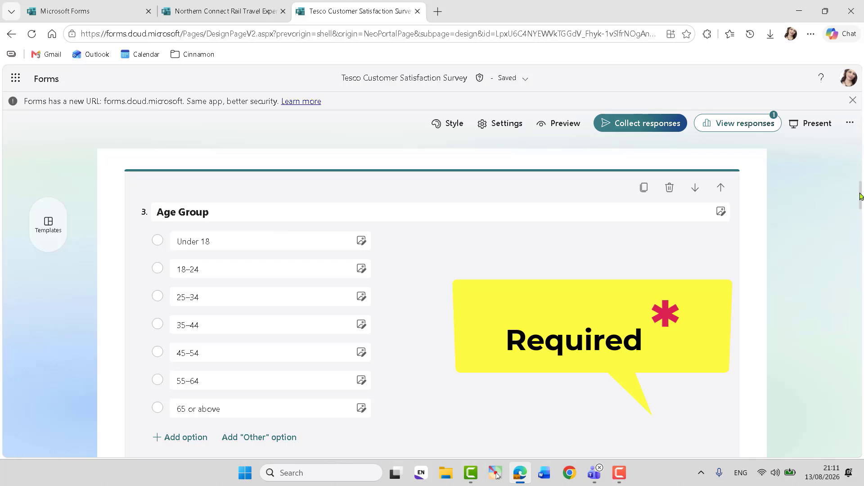
left_click_drag(860, 197, 861, 205)
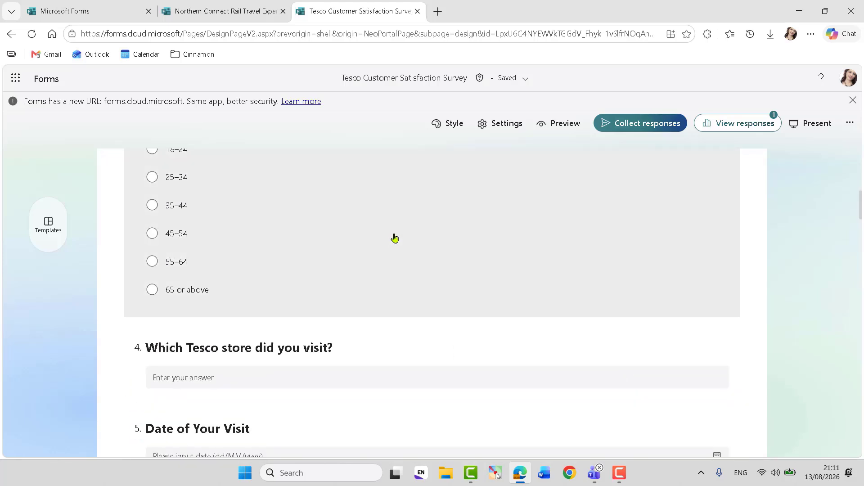
left_click(394, 237)
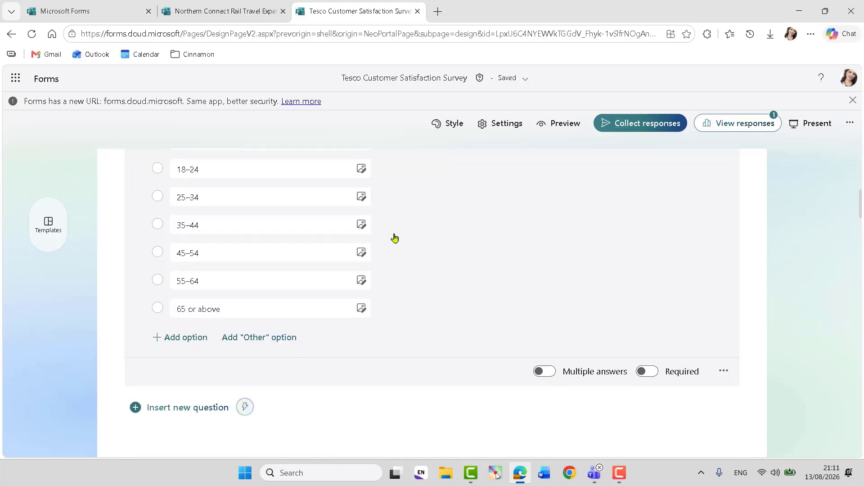
left_click(648, 372)
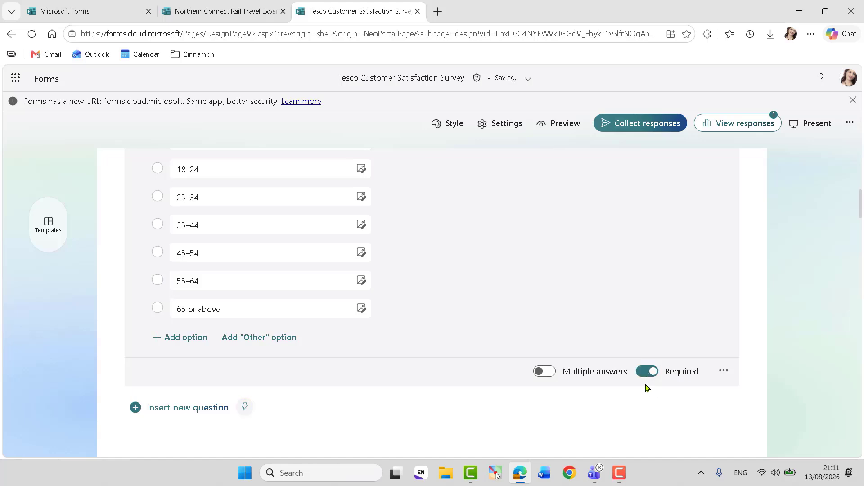
left_click_drag(860, 207, 862, 190)
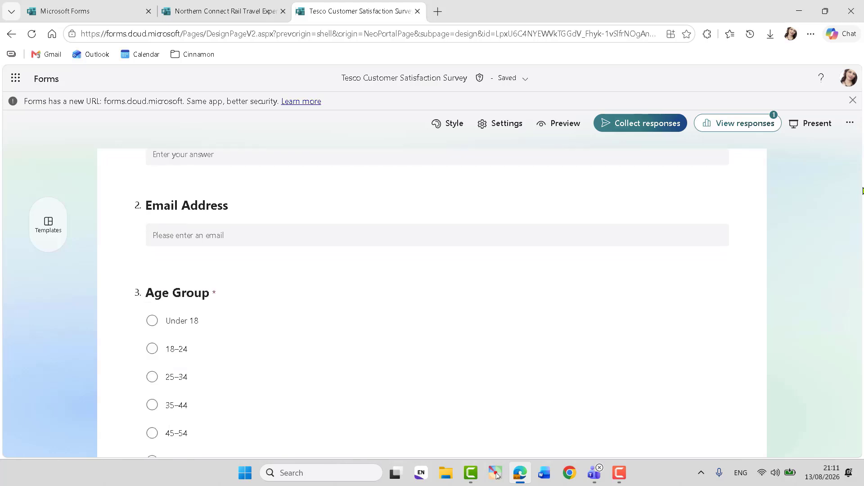
- Preview the Tesco survey and check how the required Age Group question is marked for respondents
left_click(560, 122)
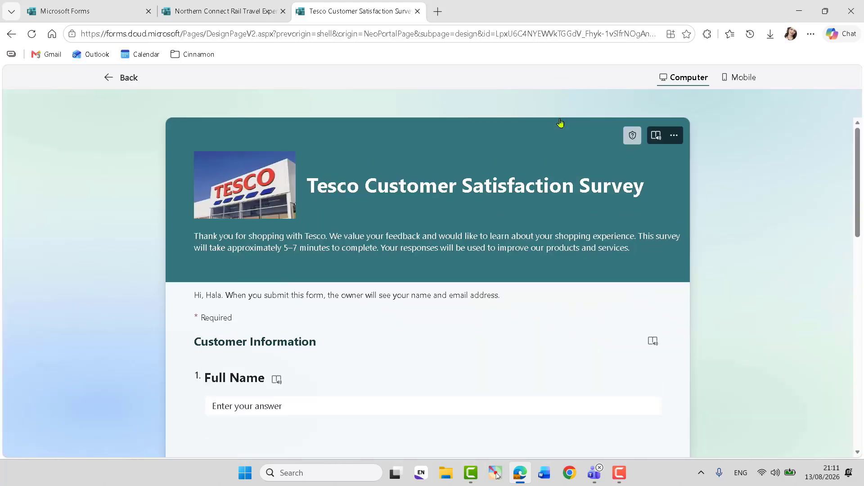
left_click_drag(859, 153, 857, 270)
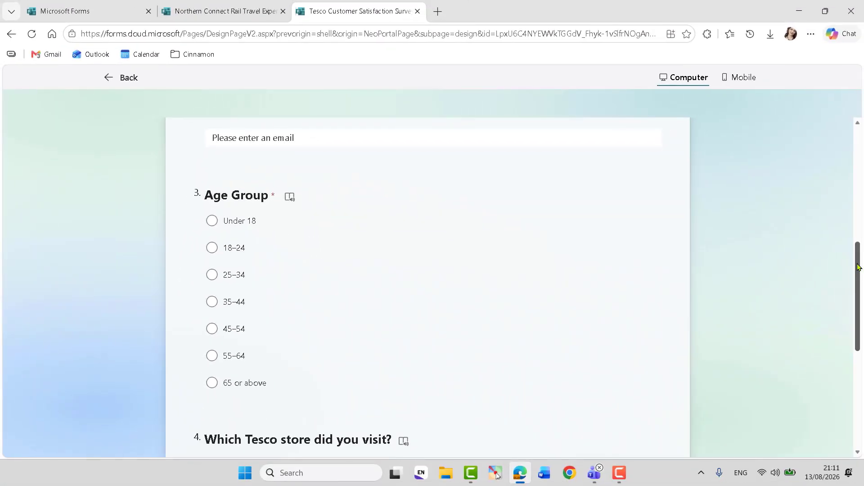
scroll(857, 266, "up", 5)
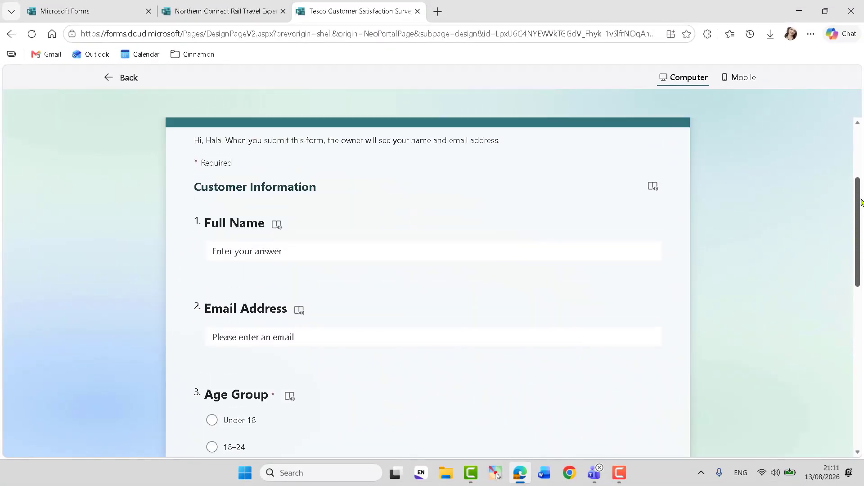
- Enter the respondent's name under Full Name in the survey preview, leaving Email Address blank
left_click(269, 263)
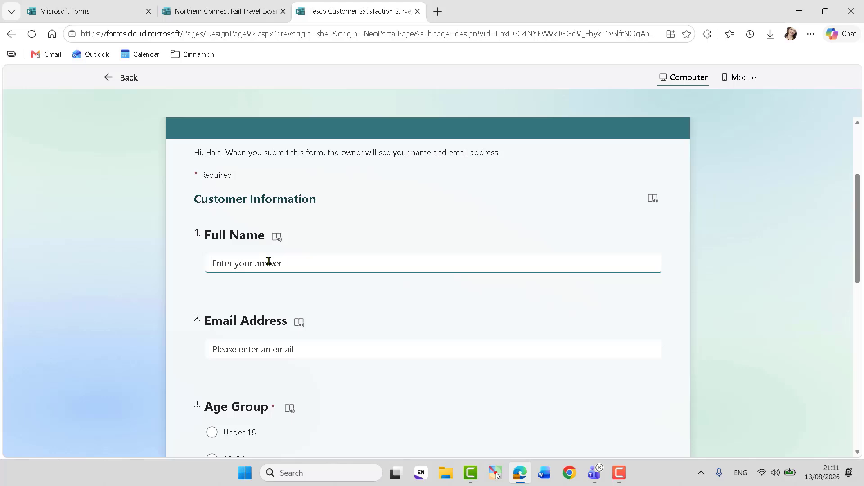
type("H")
left_click(255, 352)
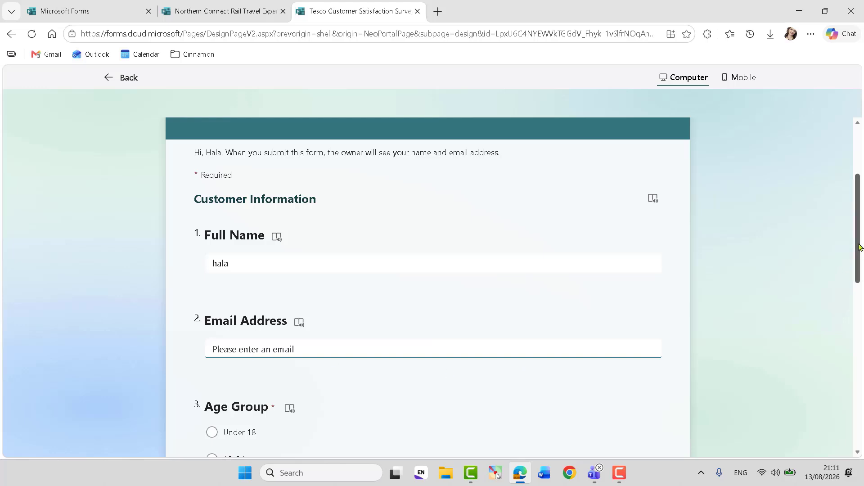
- Answer the store question with Manchester Tesco and set the visit date to 13/08/2026, leaving Age Group unanswered
left_click_drag(860, 247, 860, 385)
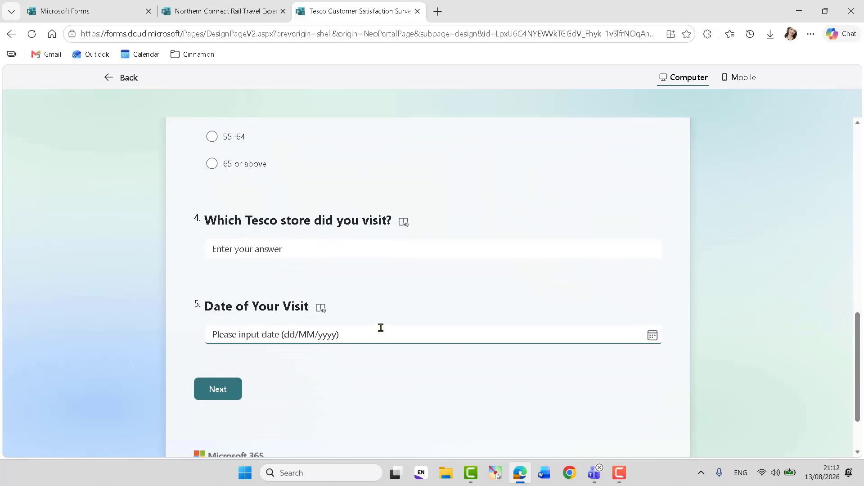
left_click(276, 250)
type("Manc")
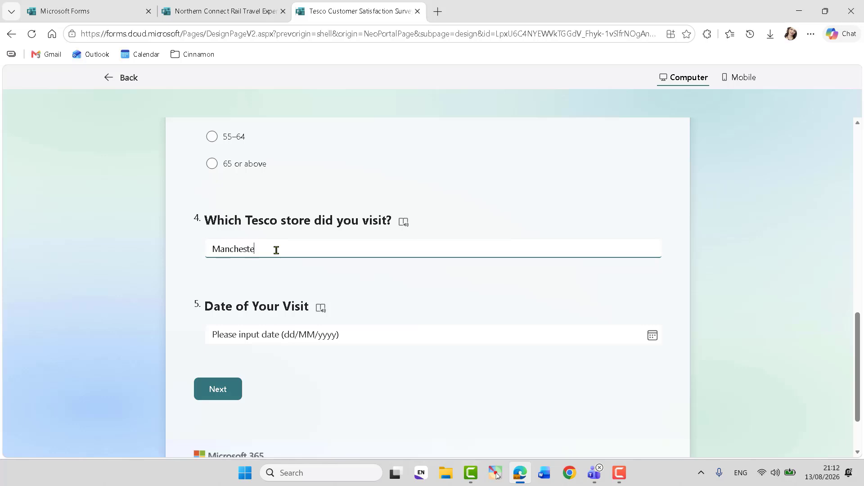
type("hester Tesc")
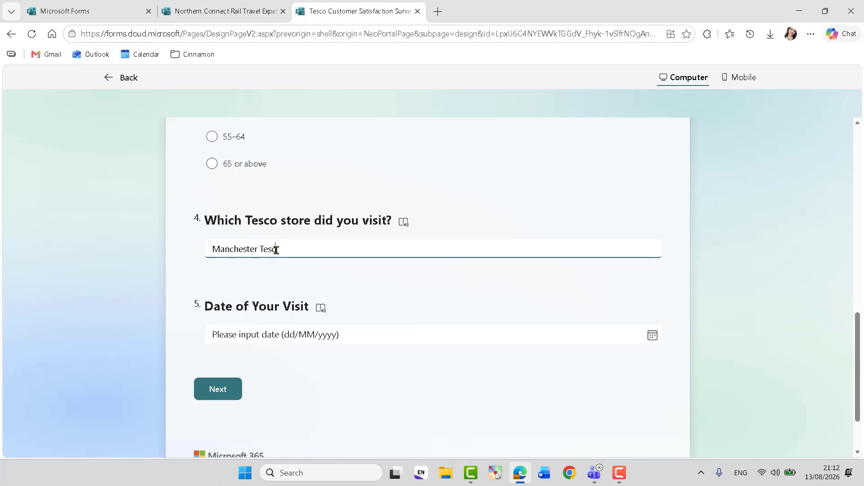
type("o")
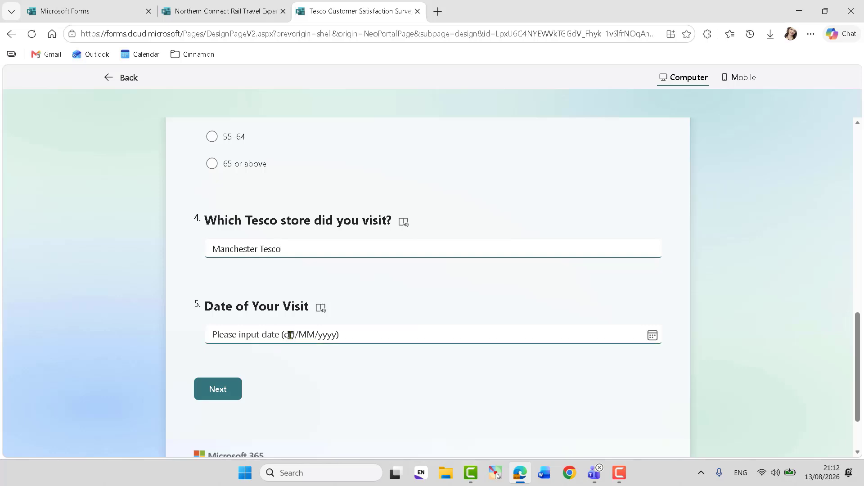
left_click(288, 335)
left_click(267, 239)
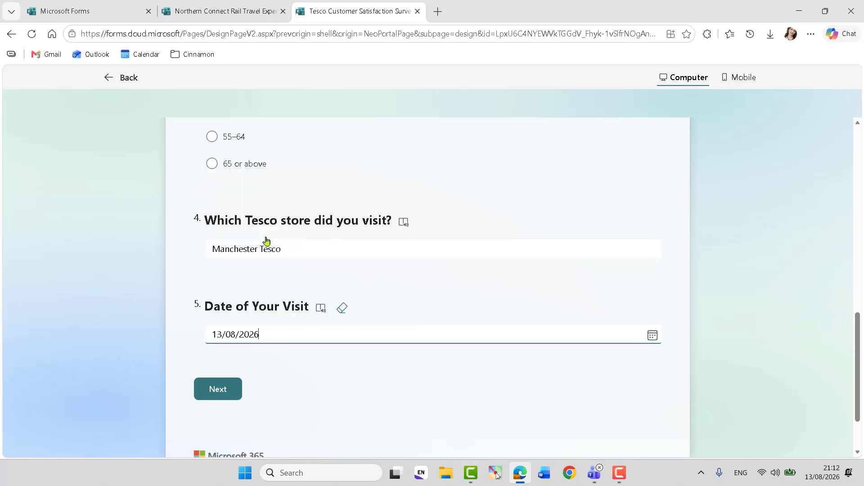
- Try to continue to the next section without answering Age Group, check how the question is flagged, and leave the preview
left_click(218, 389)
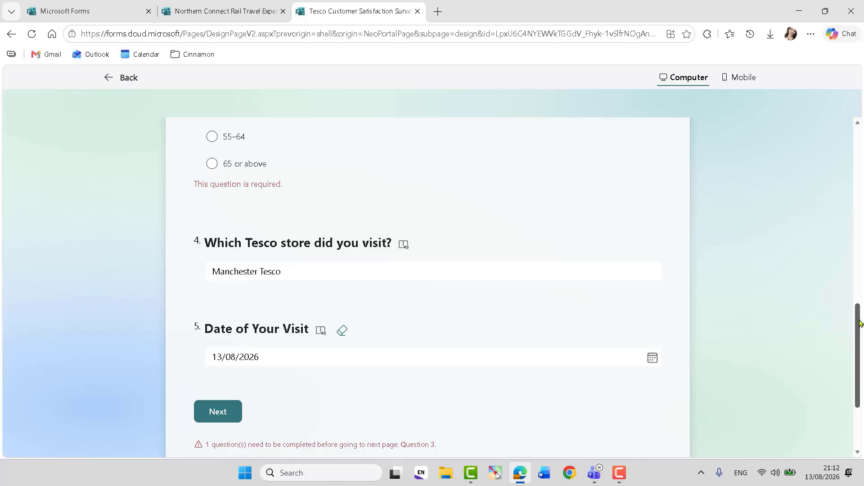
left_click_drag(859, 323, 861, 242)
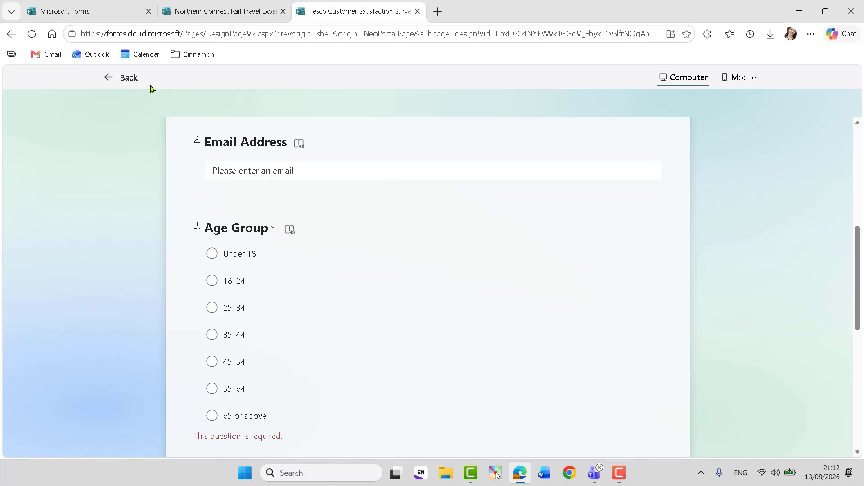
left_click(130, 79)
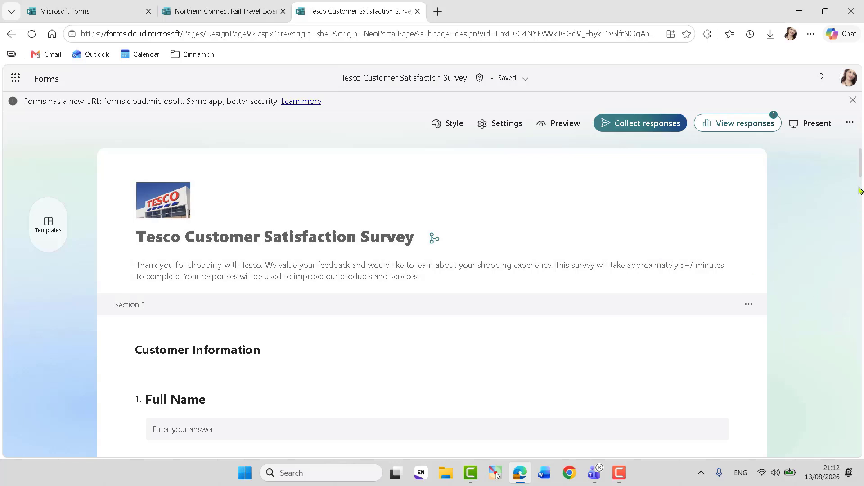
- Make the Age Group question in the Customer Information section optional again
left_click_drag(861, 177, 863, 193)
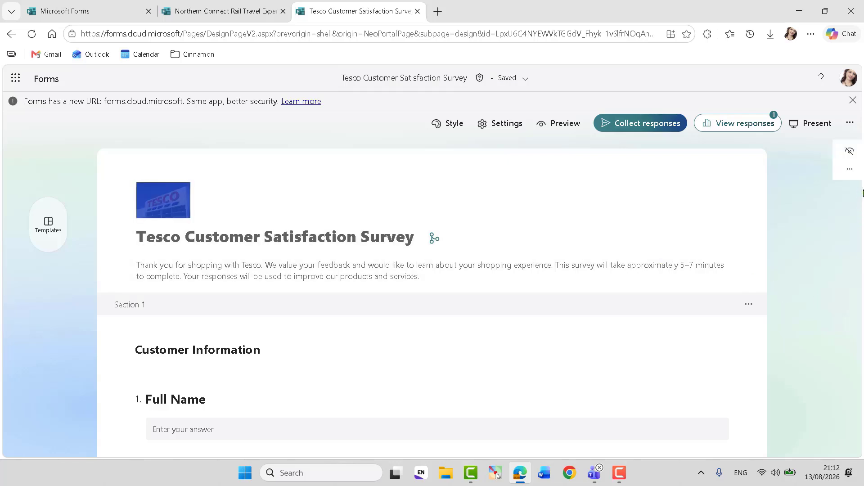
left_click(841, 220)
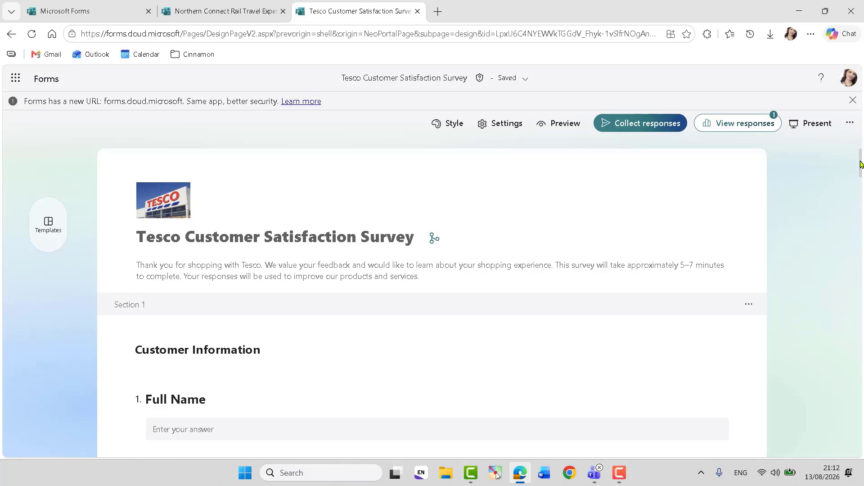
left_click_drag(860, 160, 863, 189)
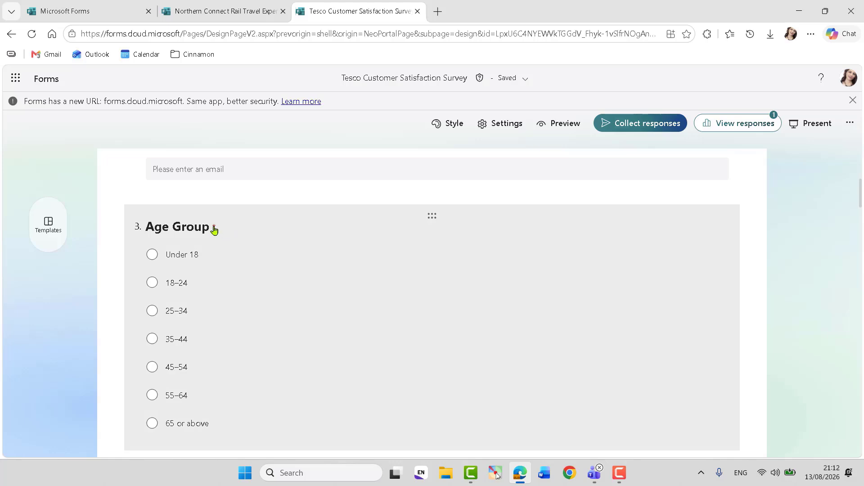
left_click(233, 256)
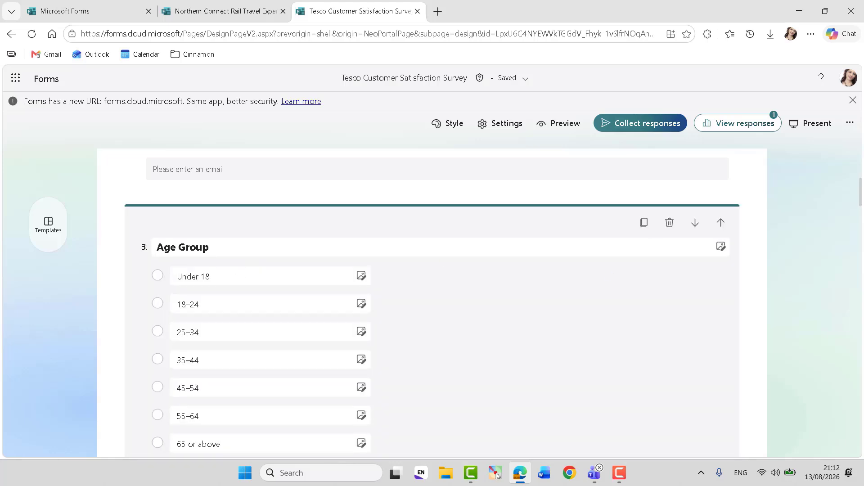
left_click_drag(862, 194, 862, 207)
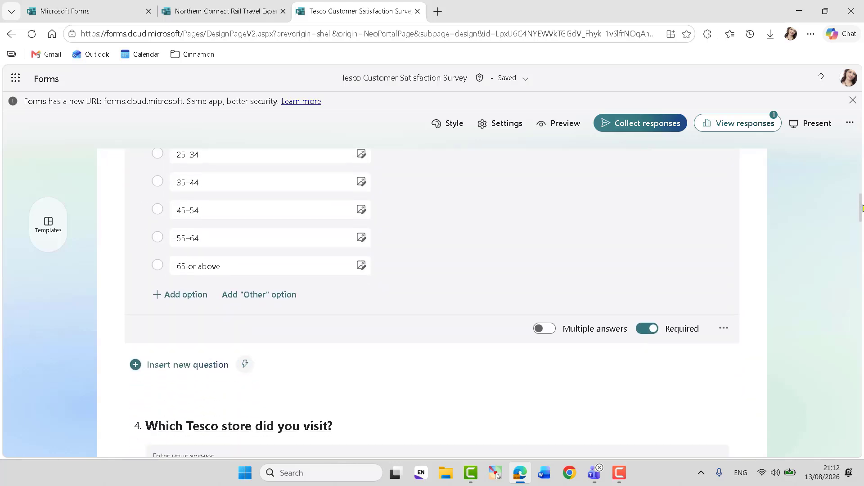
left_click(339, 235)
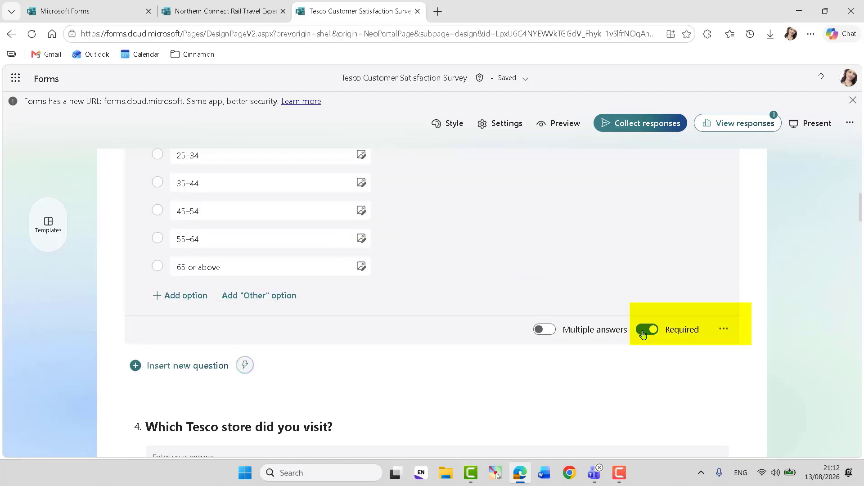
left_click(644, 332)
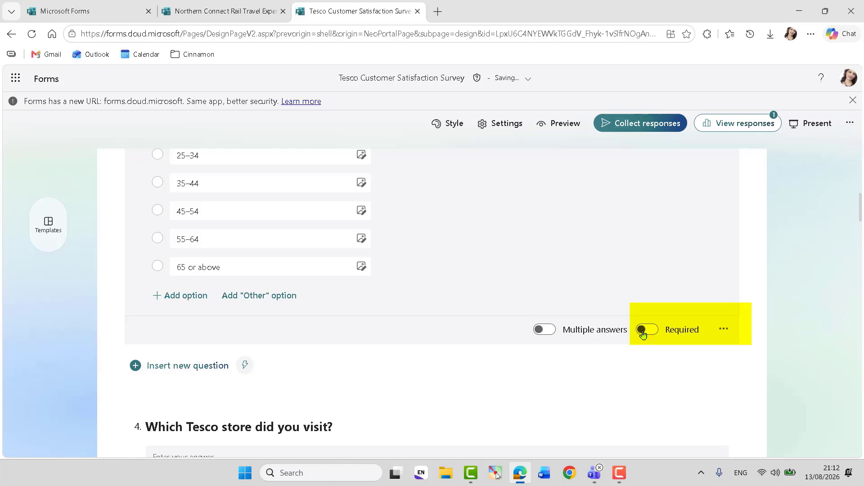
- Preview the Tesco survey again and check how the optional Age Group question appears to respondents
scroll(861, 209, "up", 6)
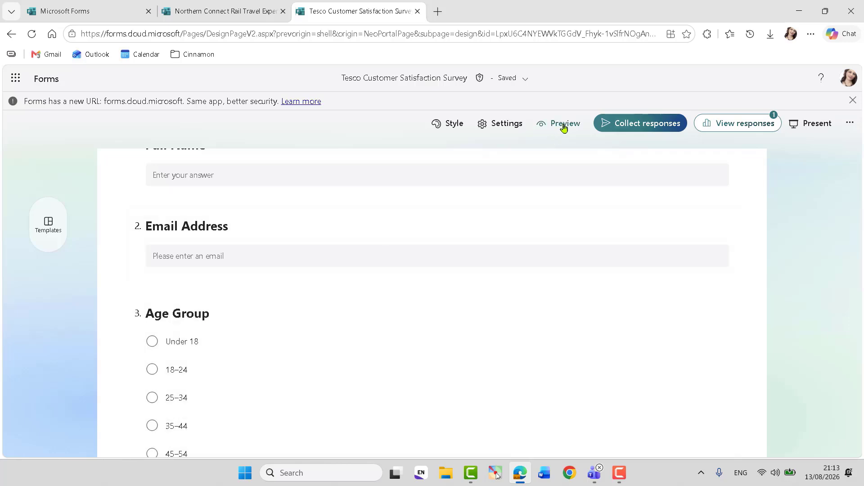
left_click(564, 126)
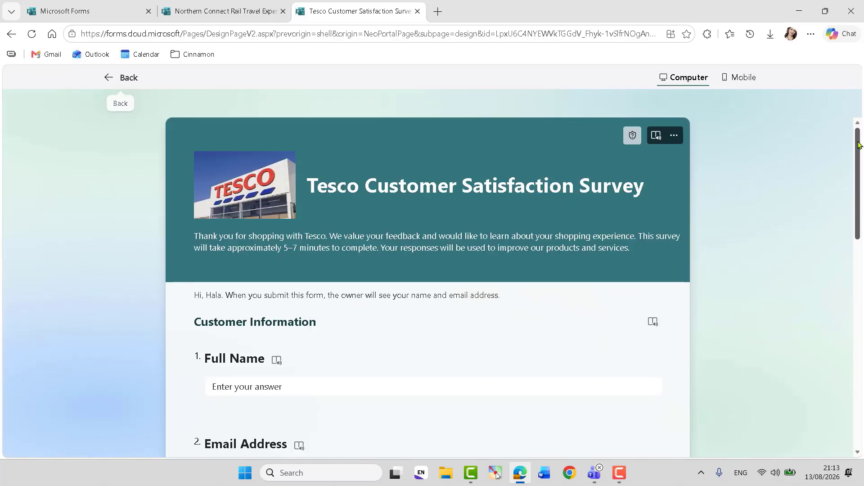
left_click_drag(859, 147, 862, 263)
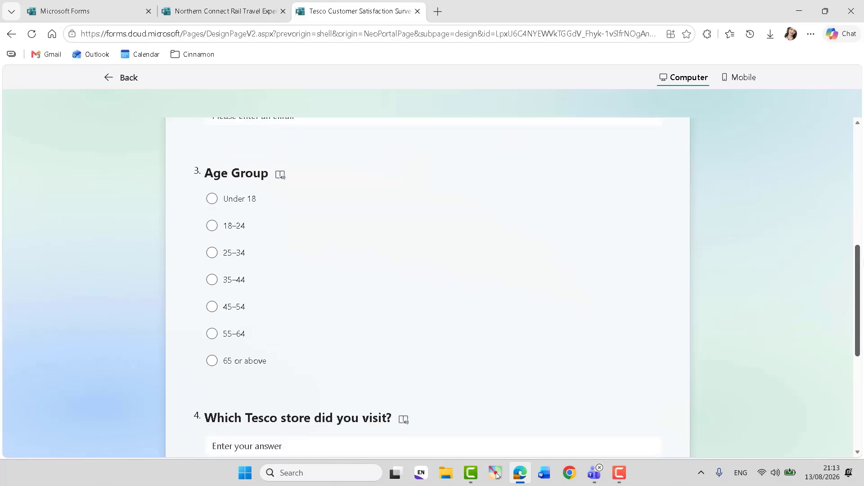